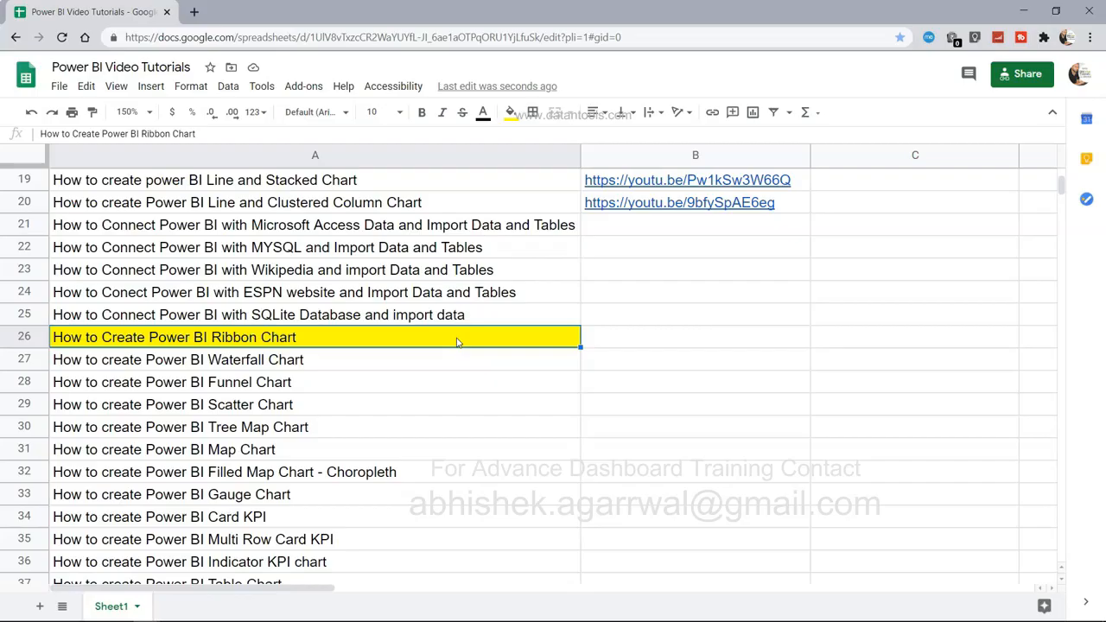
- Switch to Power BI Desktop and examine the ribbon chart's yearly sales details for Office Machines and Tables from 2009 to 2012
{"action": "key", "text": "alt+Tab"}
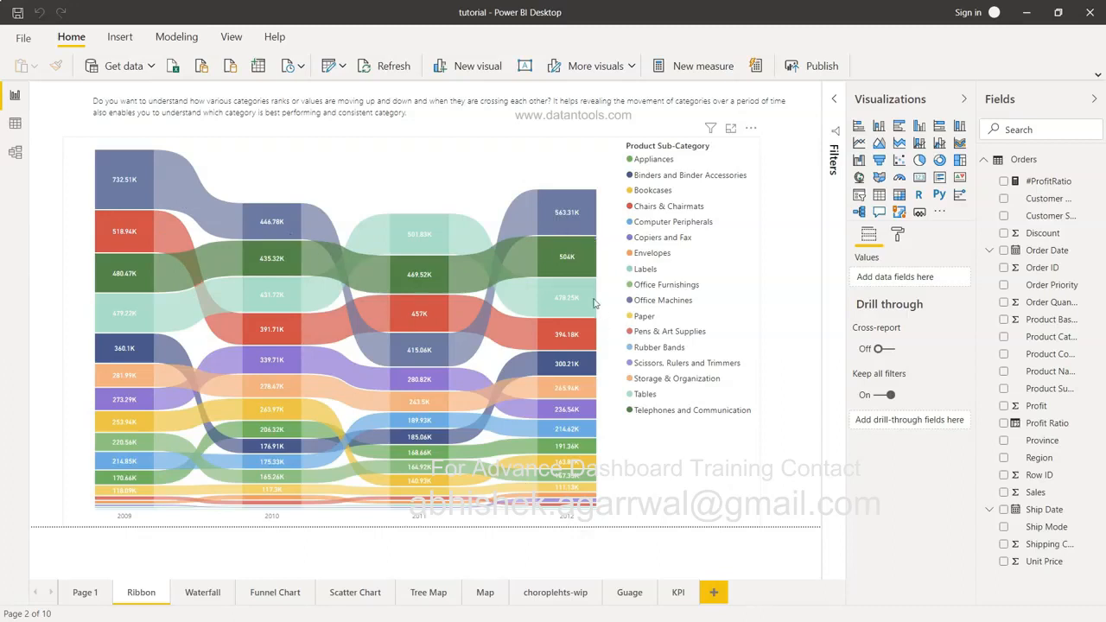
{"action": "mouse_move", "coordinate": [595, 302]}
{"action": "mouse_move", "coordinate": [111, 177]}
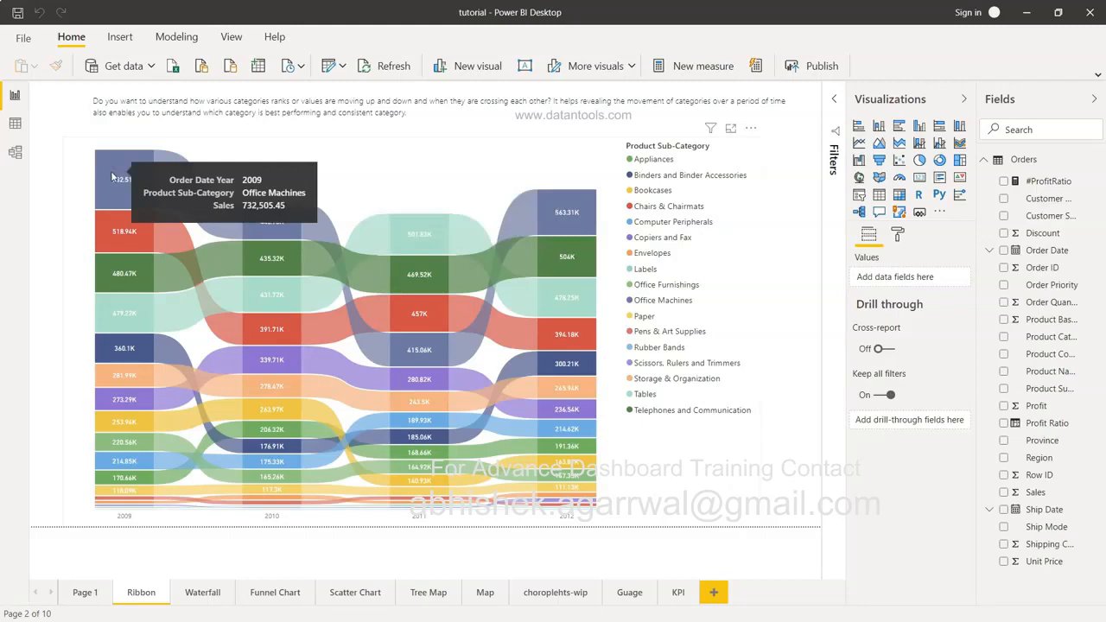
{"action": "mouse_move", "coordinate": [270, 223]}
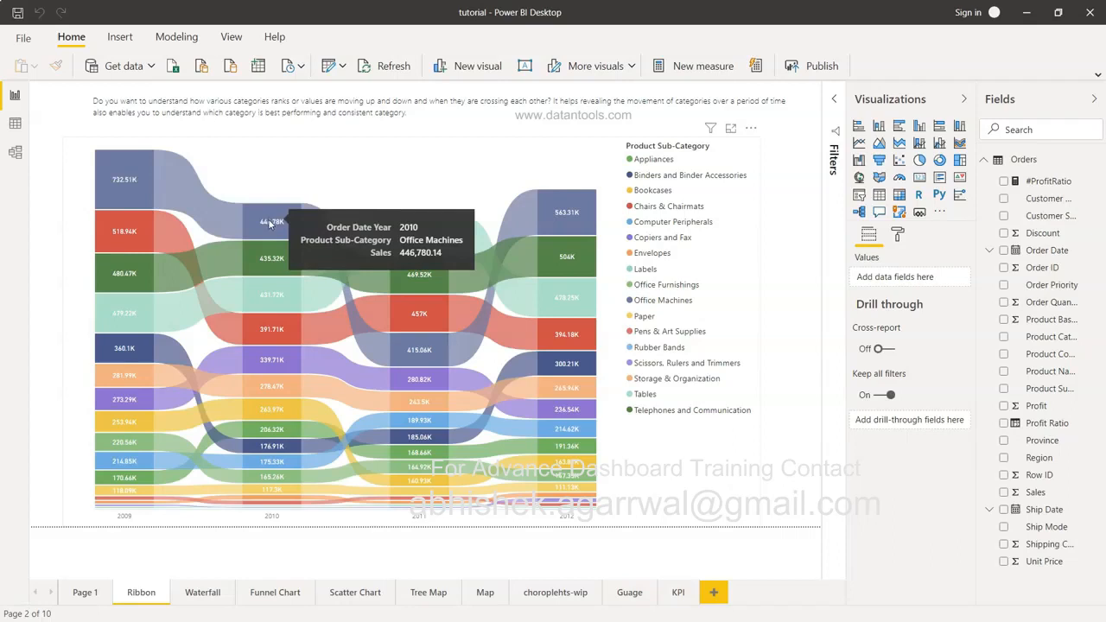
{"action": "mouse_move", "coordinate": [415, 351]}
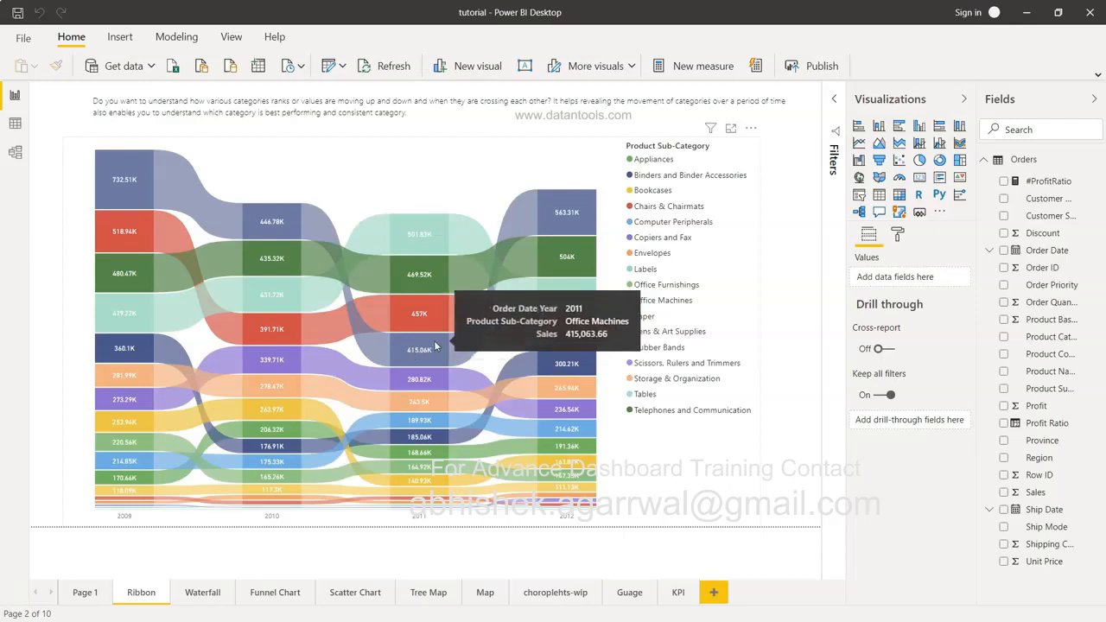
{"action": "mouse_move", "coordinate": [558, 213]}
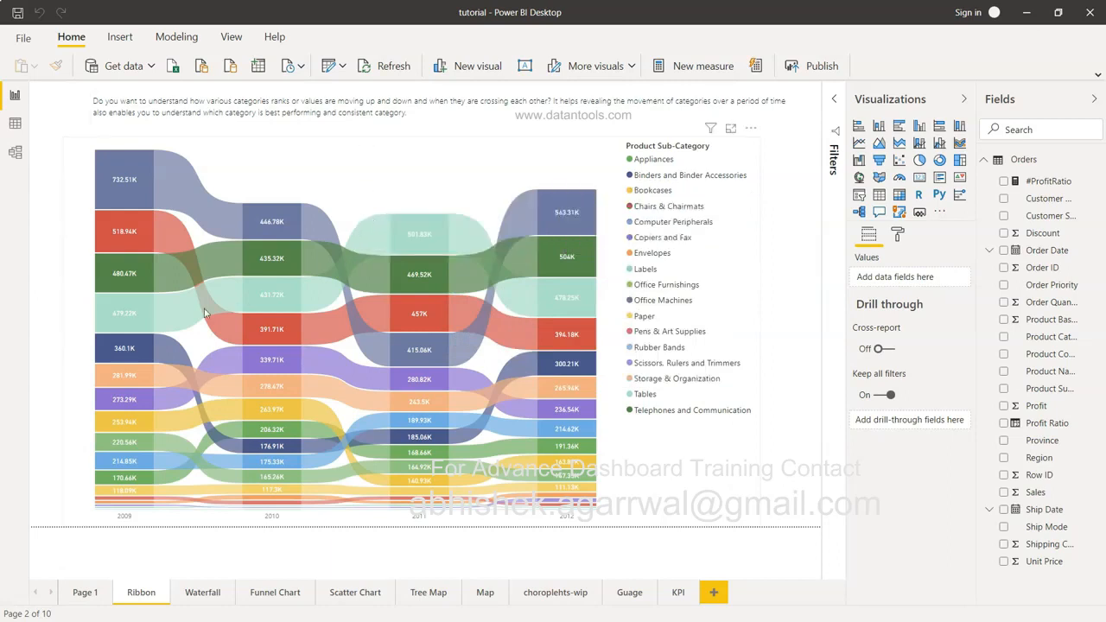
{"action": "mouse_move", "coordinate": [108, 321]}
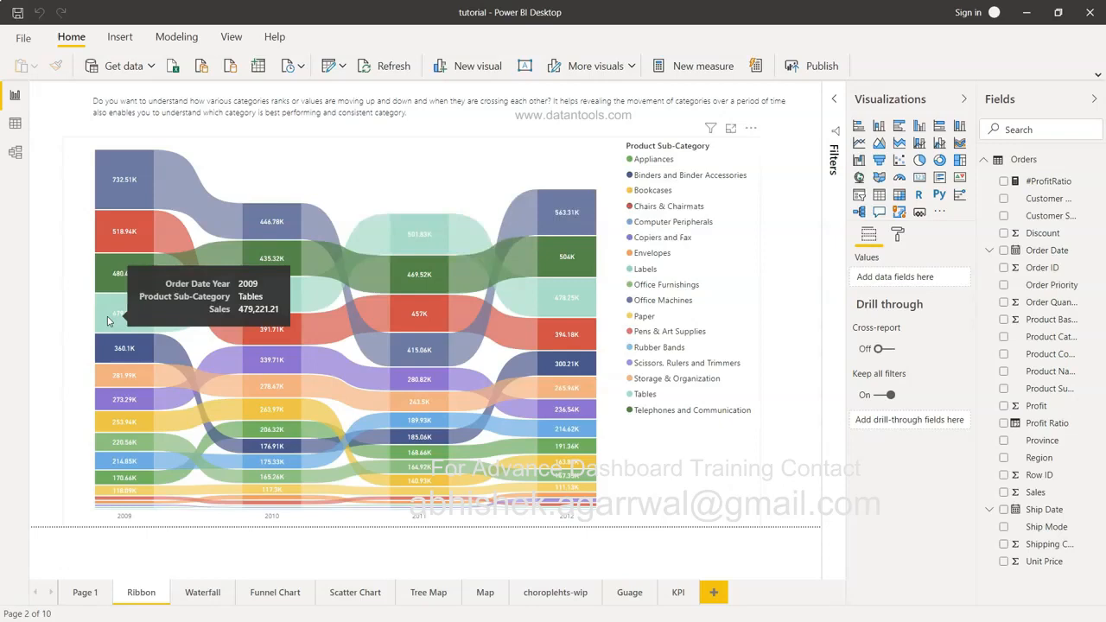
{"action": "mouse_move", "coordinate": [426, 238]}
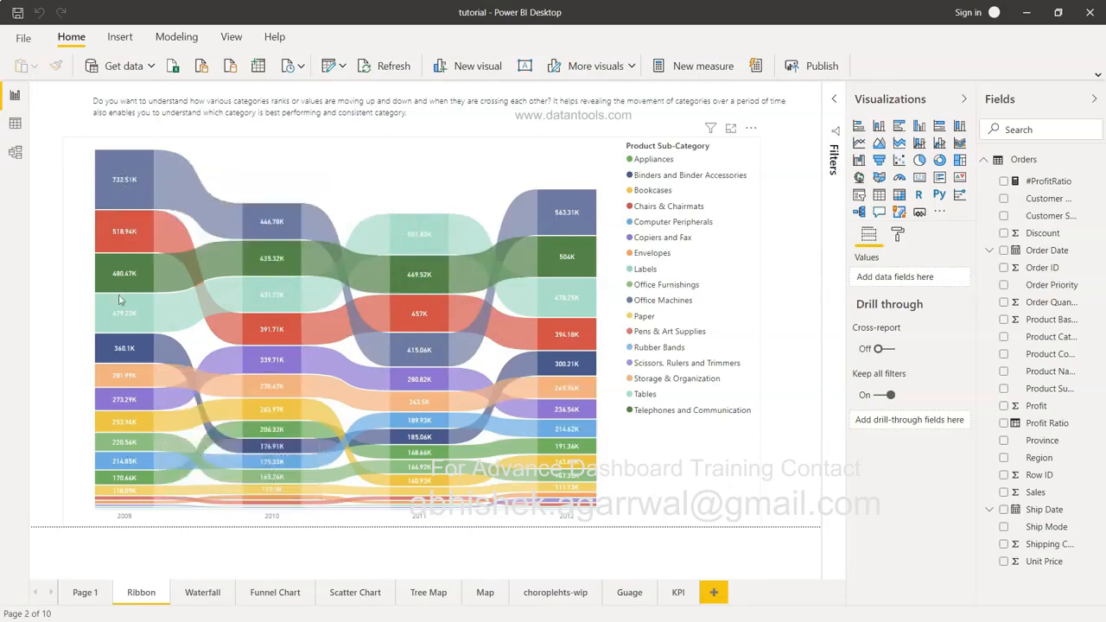
{"action": "mouse_move", "coordinate": [121, 283]}
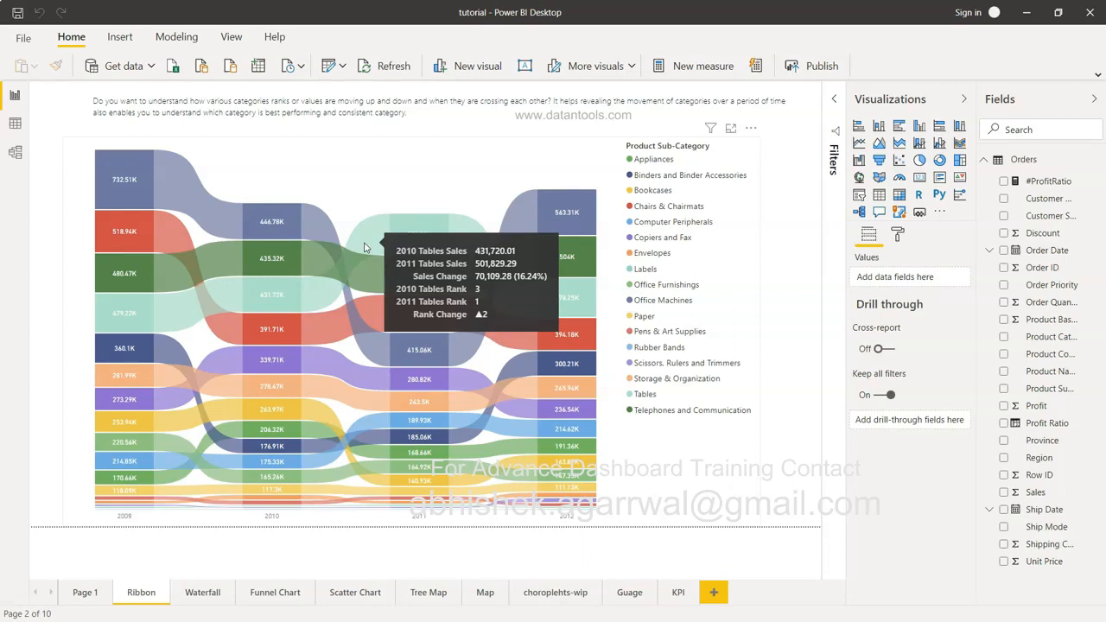
- Delete the existing ribbon chart and insert a blank ribbon chart, stretched to the full height of the report page
{"action": "left_click", "coordinate": [368, 257]}
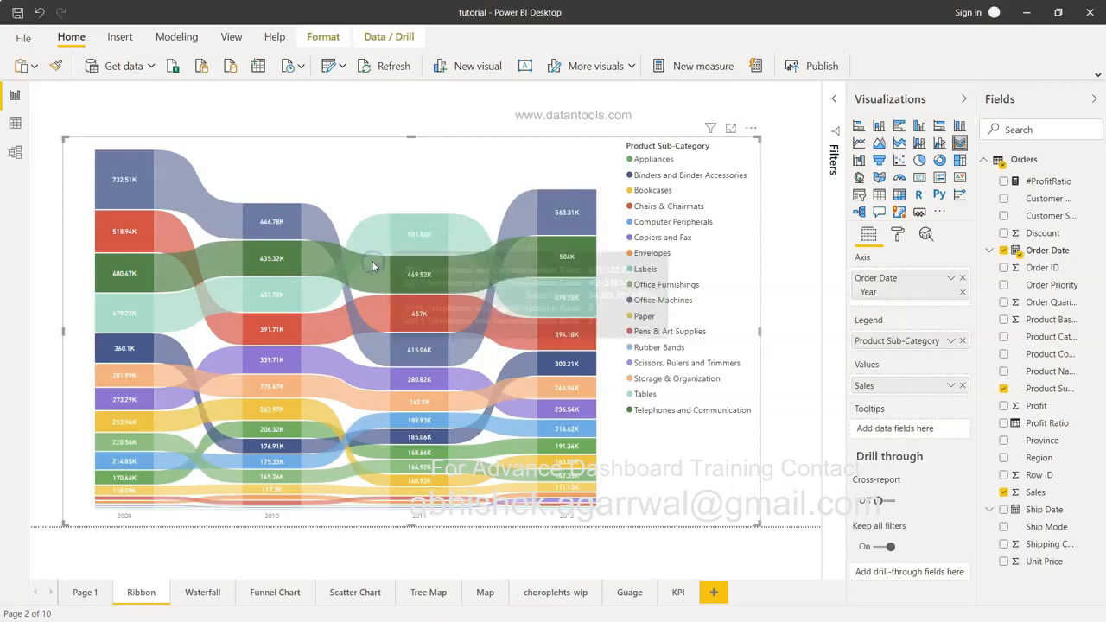
{"action": "key", "text": "Delete"}
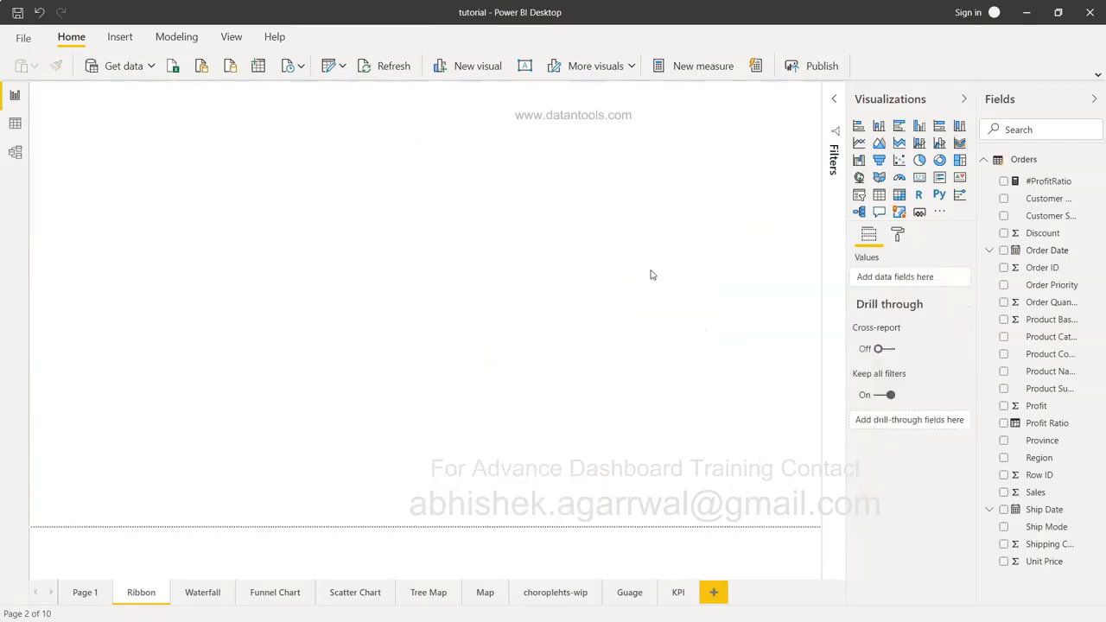
{"action": "left_click", "coordinate": [959, 145]}
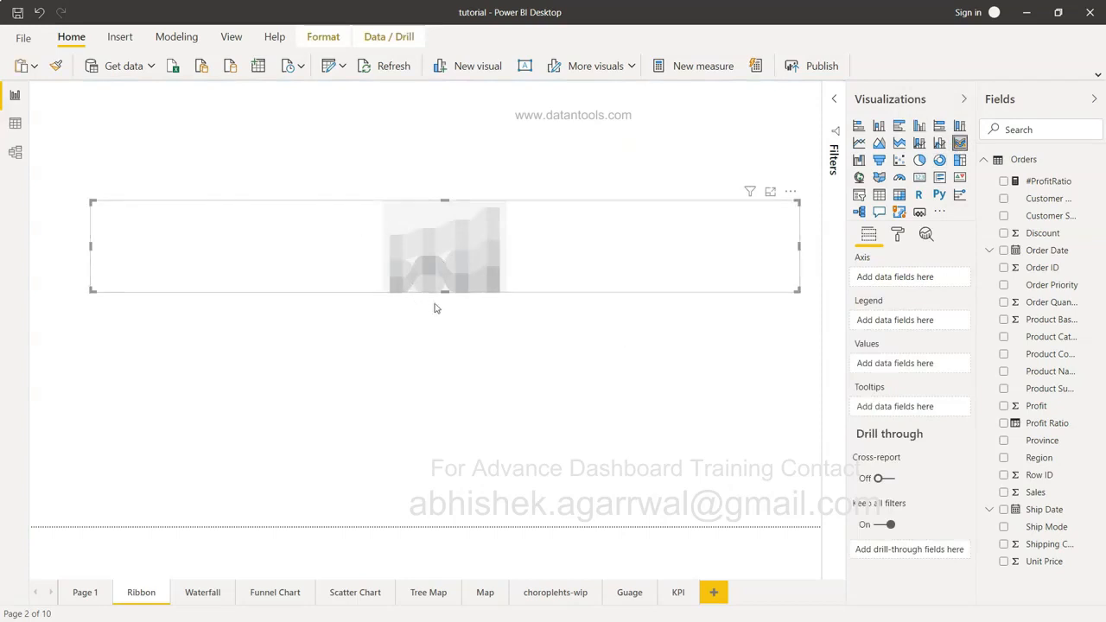
{"action": "left_click_drag", "start_coordinate": [444, 290], "coordinate": [447, 525]}
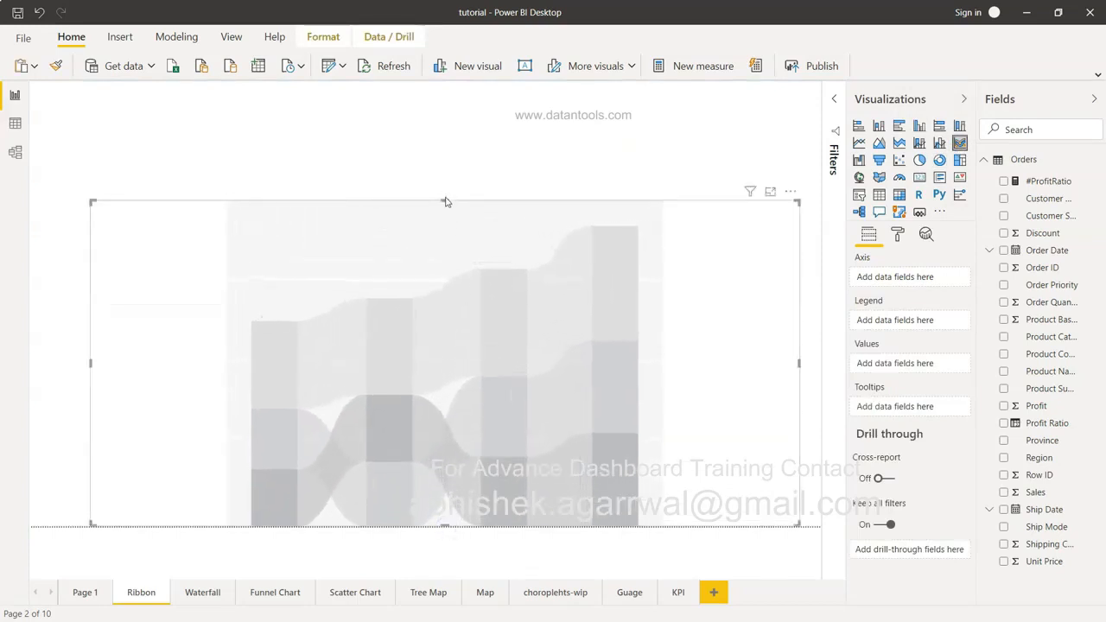
{"action": "left_click_drag", "start_coordinate": [446, 201], "coordinate": [459, 84]}
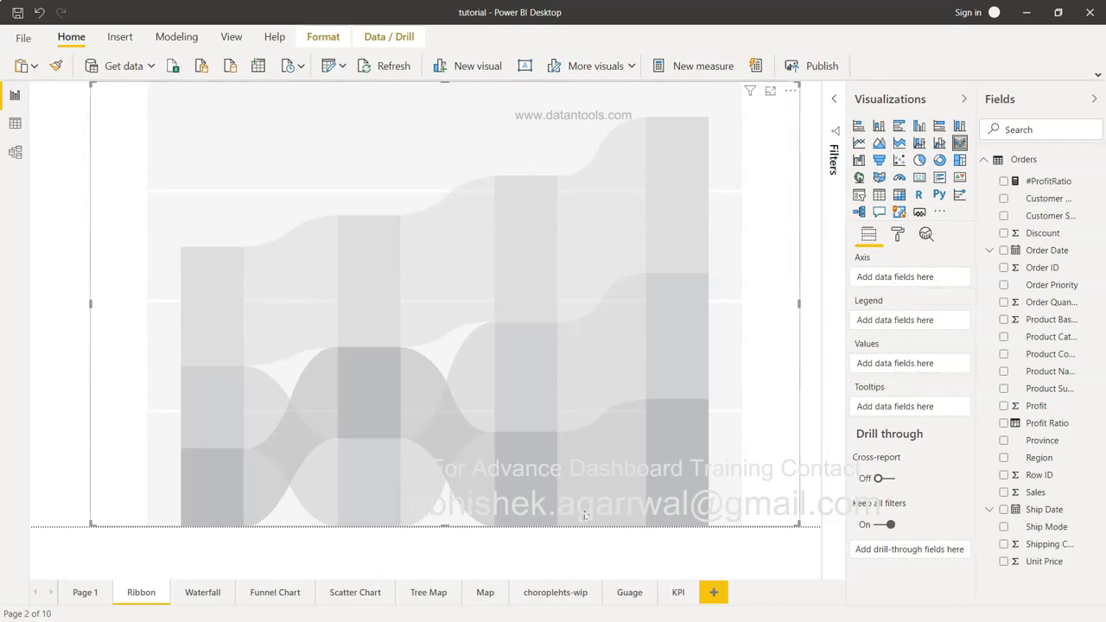
- Add Order Date to the ribbon chart's axis and remove its Day, Month and Quarter levels, keeping only Year
{"action": "left_click", "coordinate": [1003, 251]}
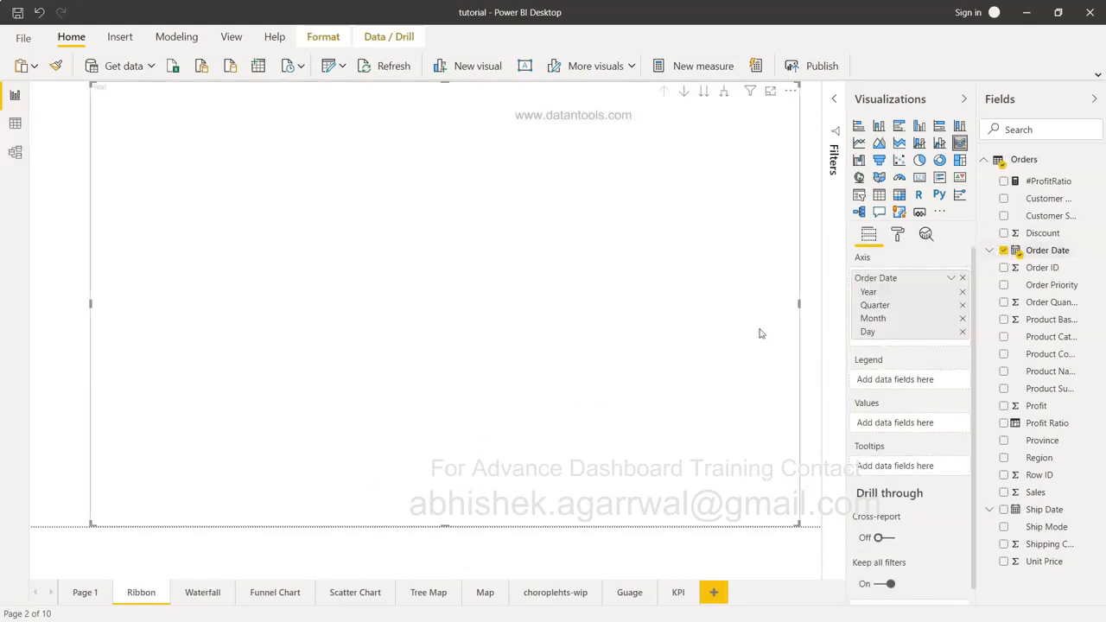
{"action": "left_click", "coordinate": [963, 335]}
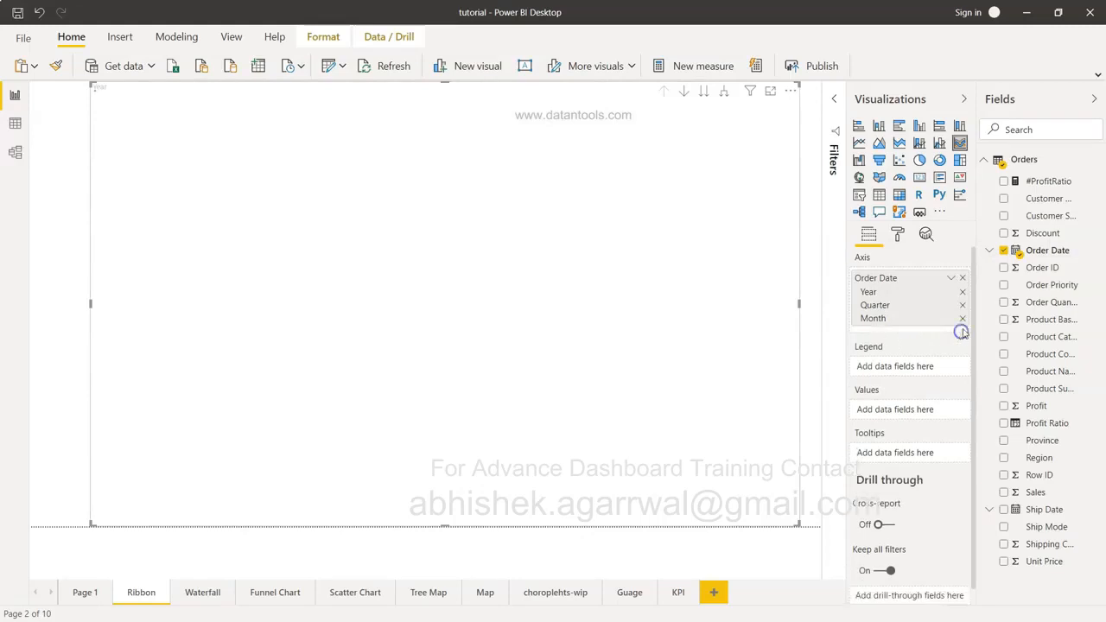
{"action": "left_click", "coordinate": [962, 319]}
{"action": "left_click", "coordinate": [963, 305]}
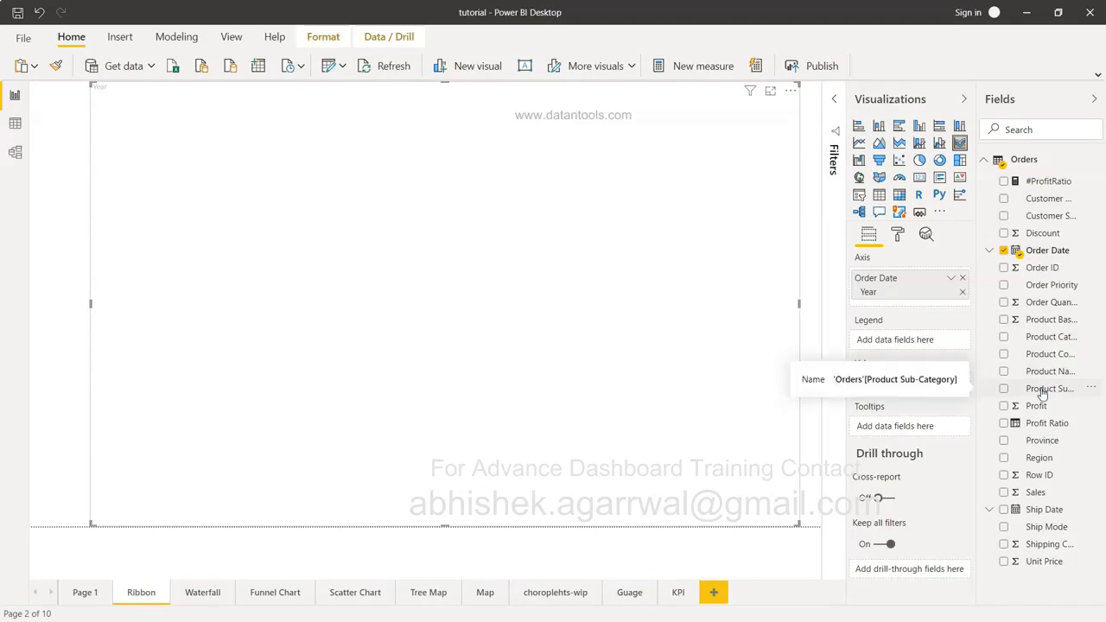
- Assign Product Sub-Category as the ribbon chart's legend and Sales as its values
{"action": "left_click_drag", "start_coordinate": [1032, 388], "coordinate": [894, 340]}
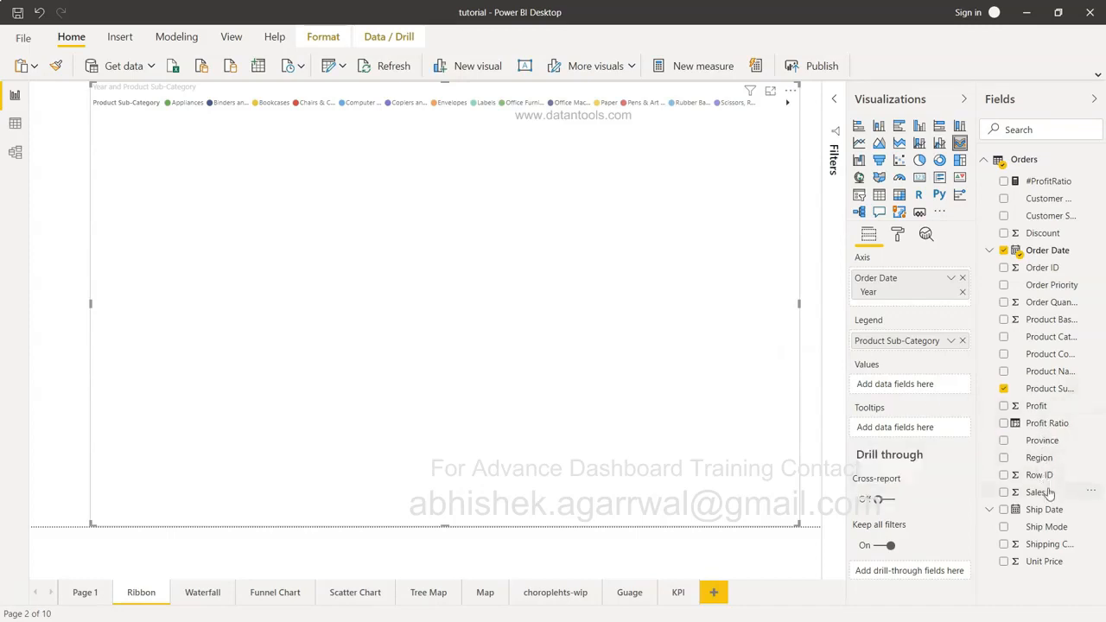
{"action": "left_click_drag", "start_coordinate": [1042, 492], "coordinate": [925, 384]}
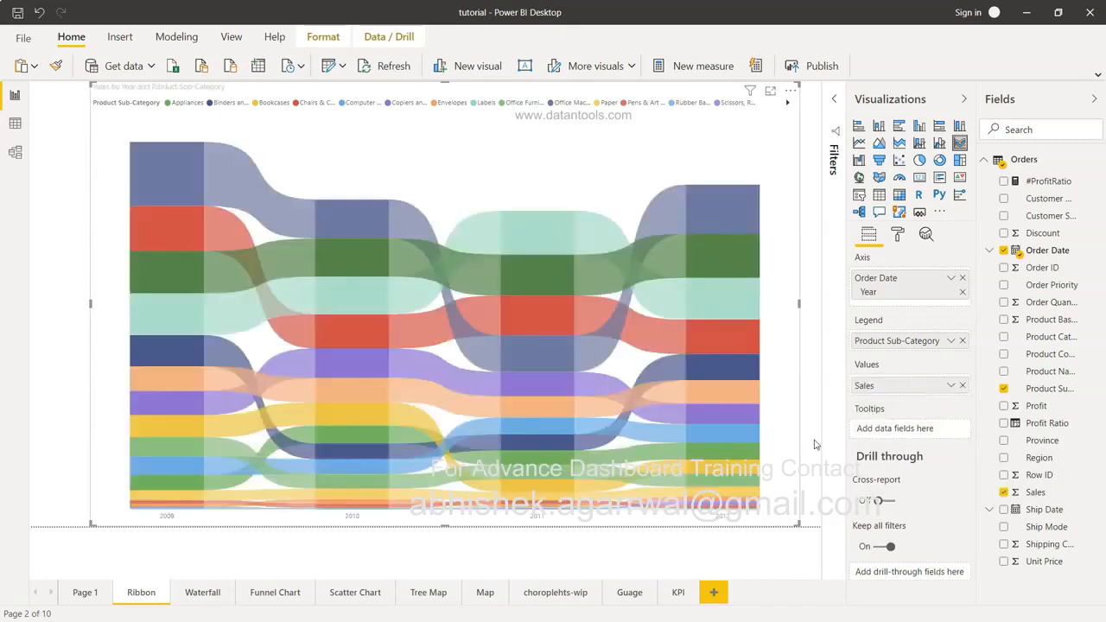
{"action": "mouse_move", "coordinate": [497, 487]}
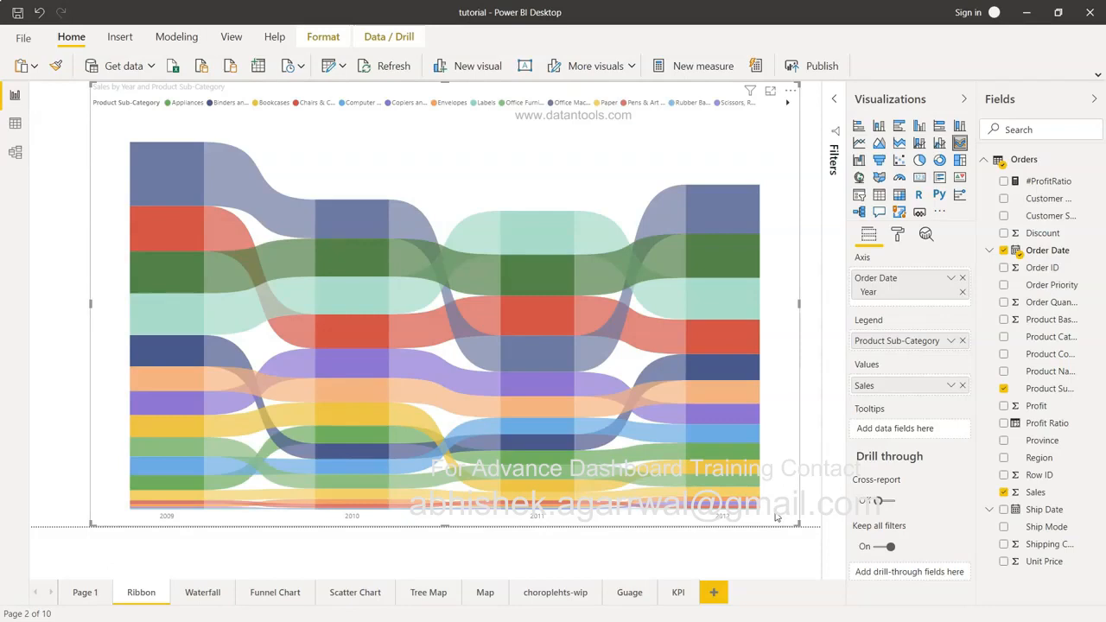
- Set the ribbon chart's legend position to Right and its text size to 10 pt
{"action": "left_click", "coordinate": [899, 238]}
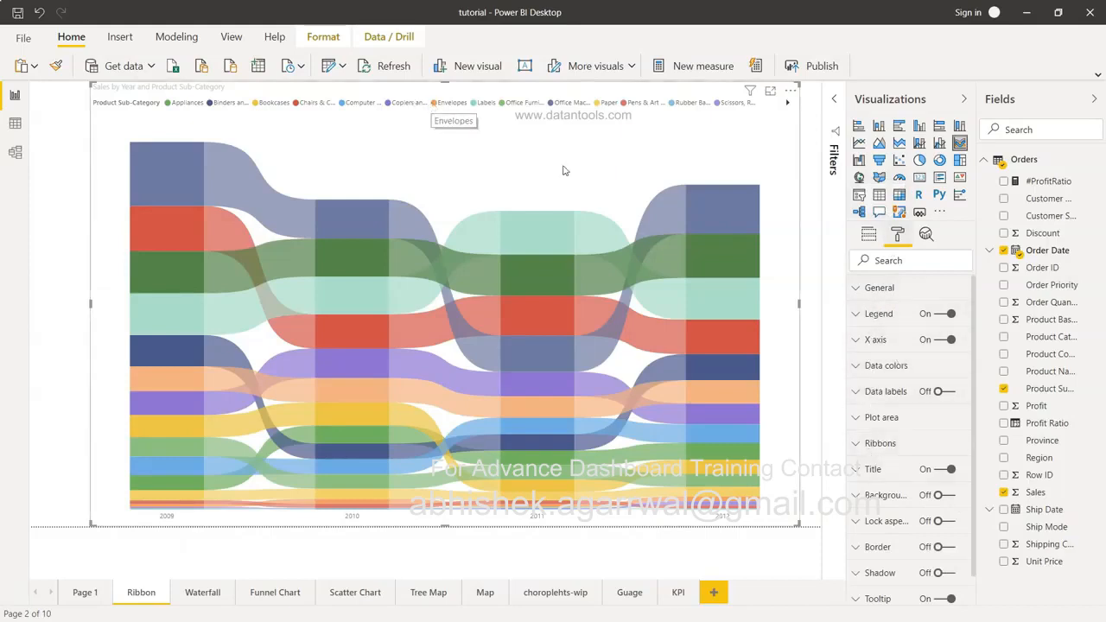
{"action": "left_click", "coordinate": [858, 316]}
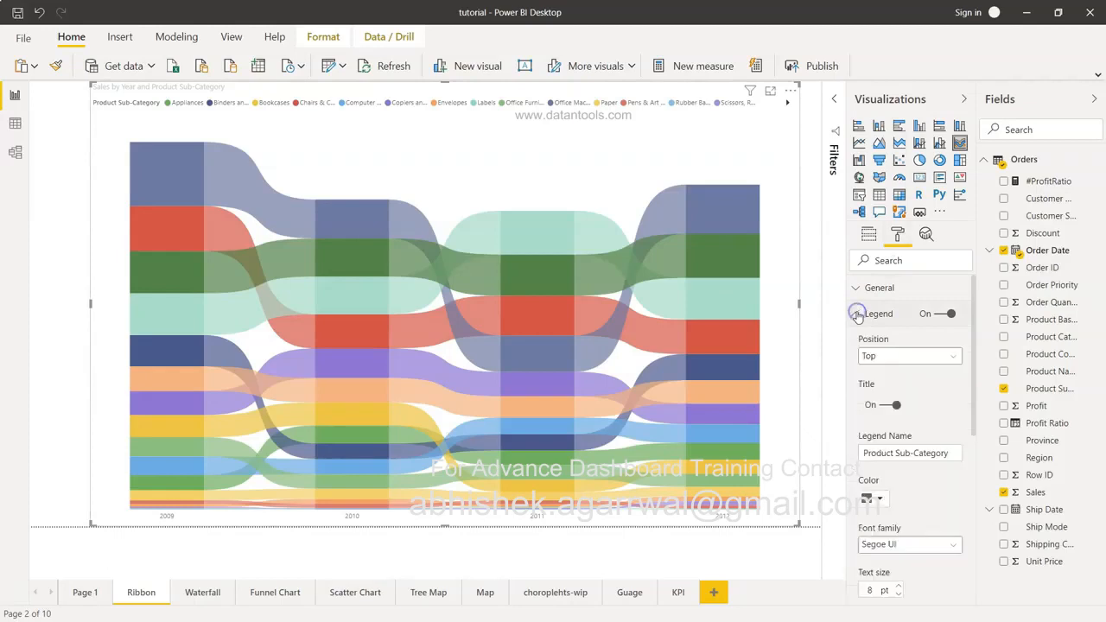
{"action": "left_click", "coordinate": [894, 356]}
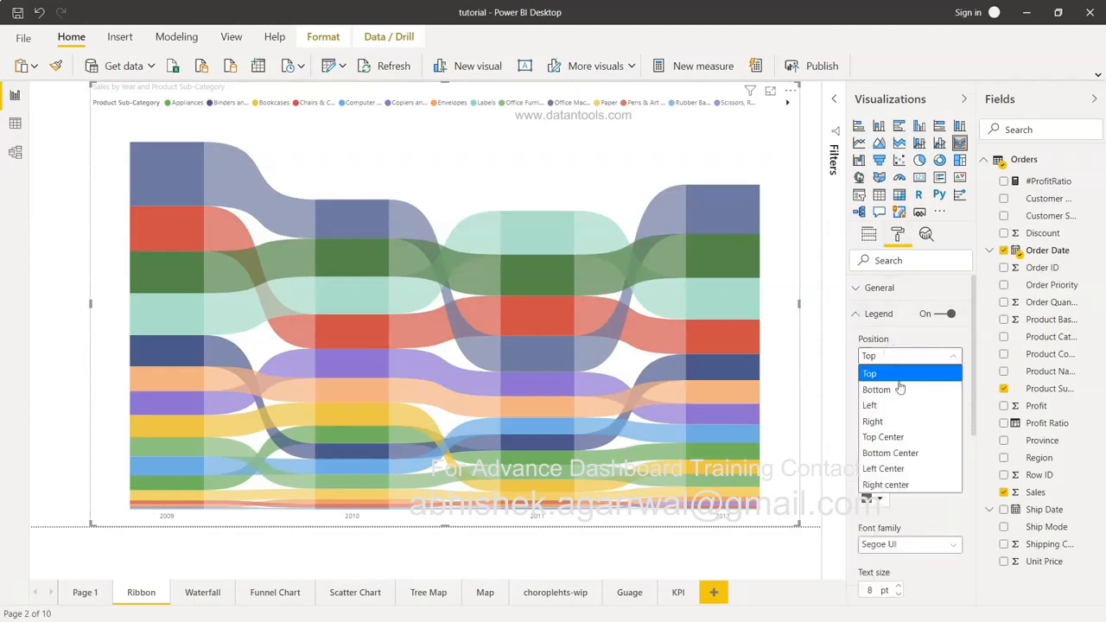
{"action": "left_click", "coordinate": [907, 426]}
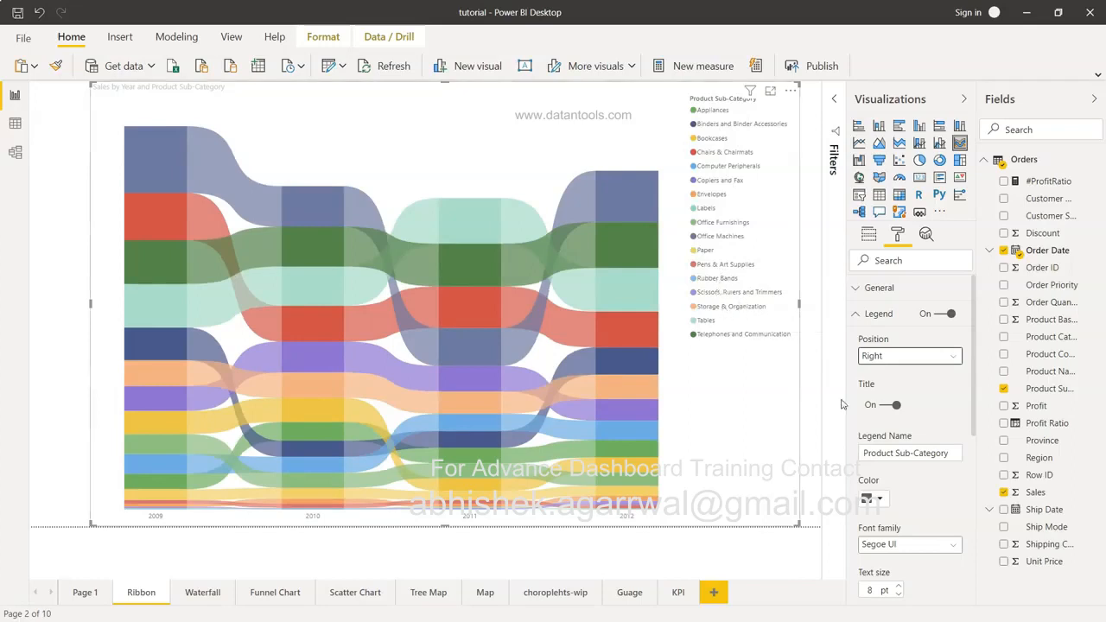
{"action": "scroll", "coordinate": [860, 441], "scroll_direction": "down", "scroll_amount": 2}
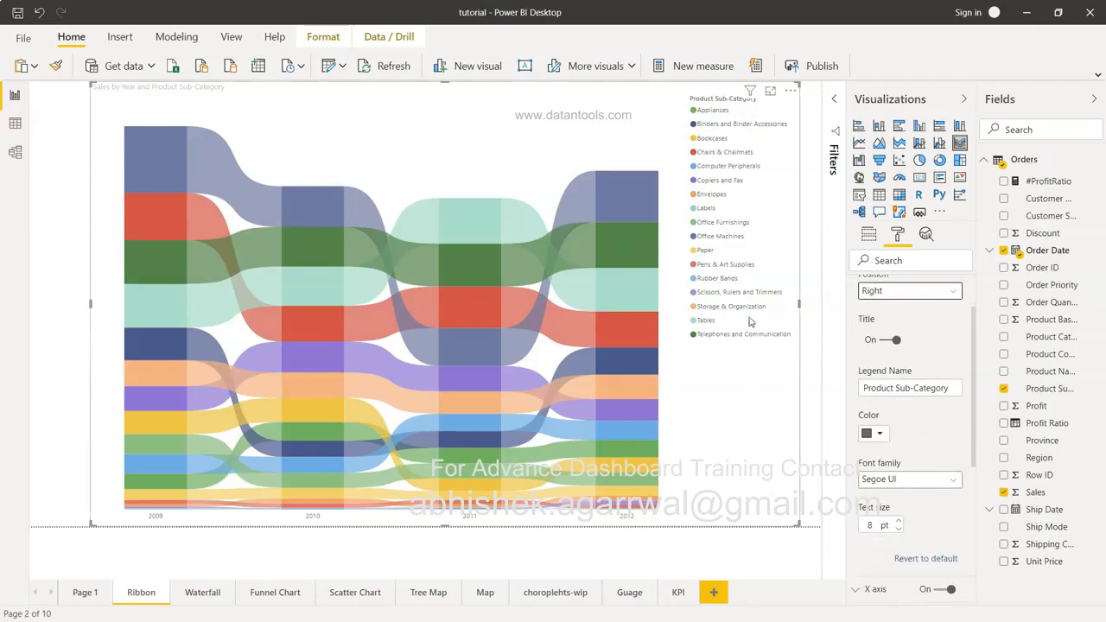
{"action": "left_click", "coordinate": [899, 521]}
{"action": "left_click", "coordinate": [899, 521]}
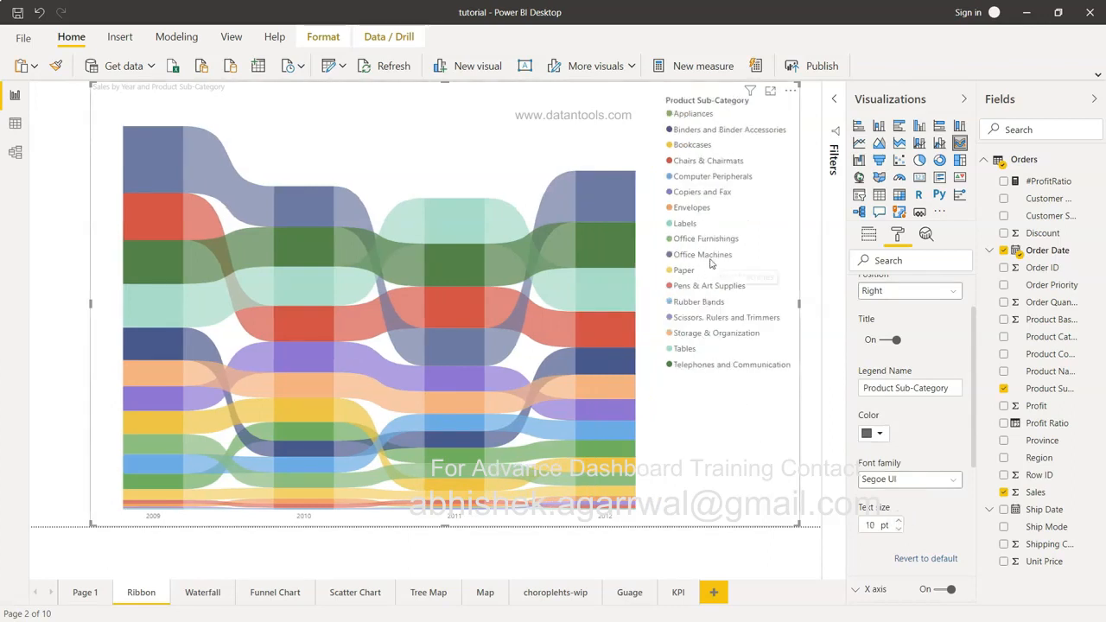
- Highlight Binders and Binder Accessories in the ribbon chart through its legend entry, and clear the highlight again
{"action": "mouse_move", "coordinate": [581, 336]}
{"action": "scroll", "coordinate": [897, 341], "scroll_direction": "up", "scroll_amount": 1}
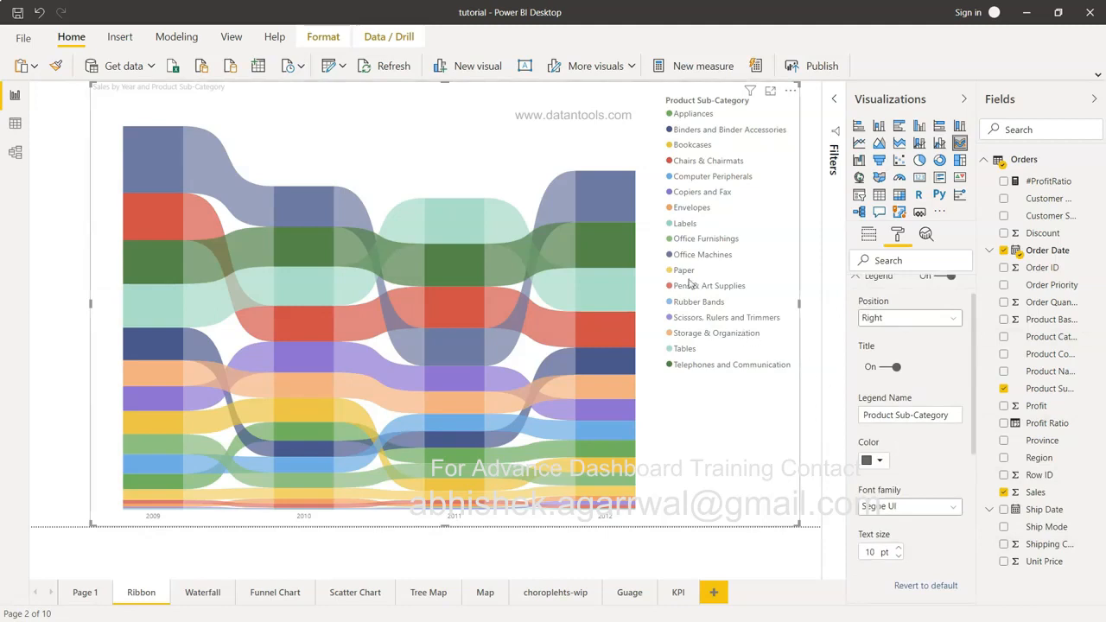
{"action": "left_click", "coordinate": [712, 130]}
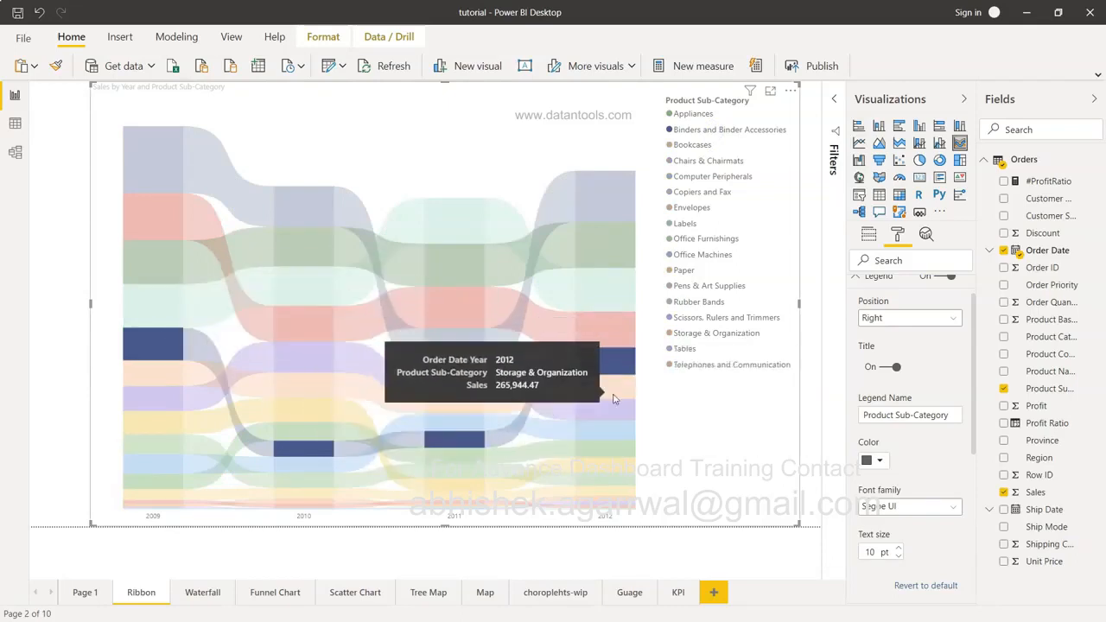
{"action": "left_click", "coordinate": [749, 130]}
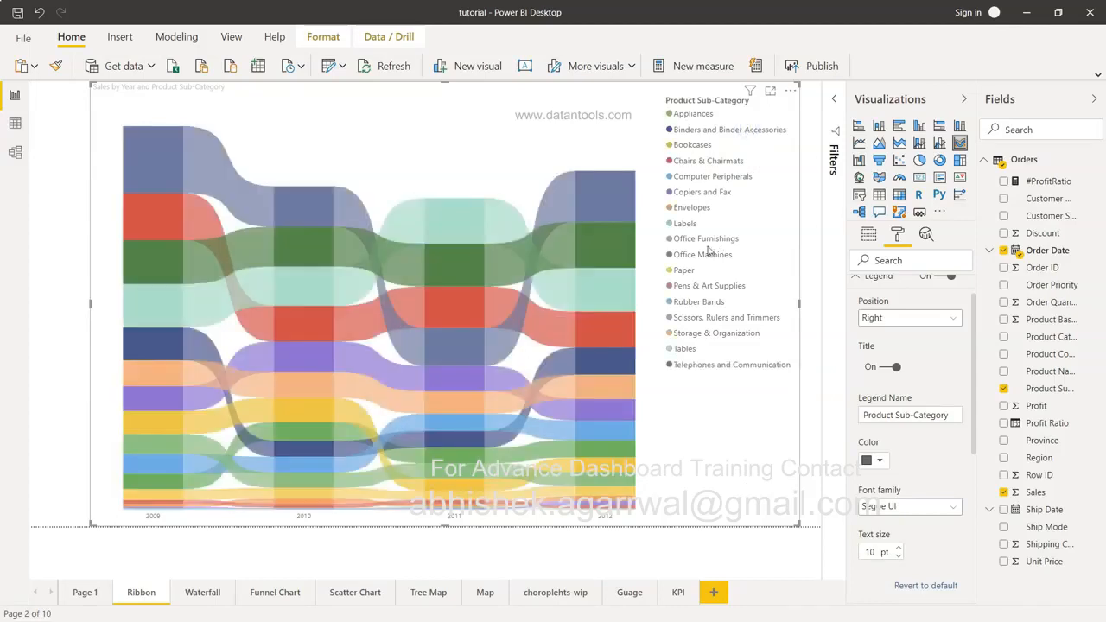
- Turn on the ribbon chart's data labels and set their display units to Thousands
{"action": "left_click", "coordinate": [856, 276]}
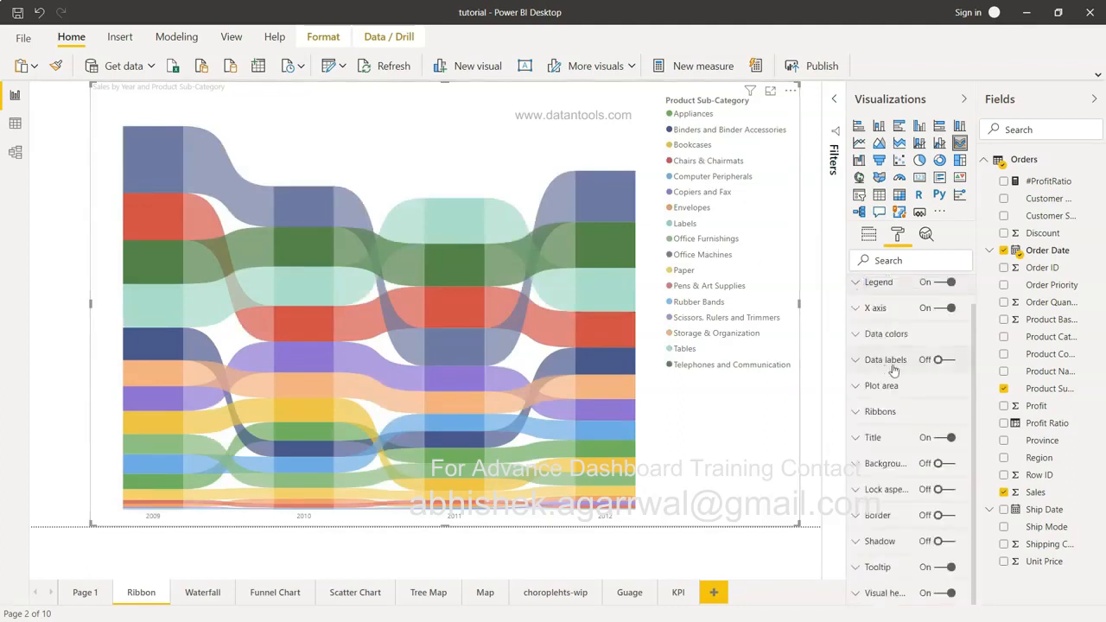
{"action": "left_click", "coordinate": [946, 361]}
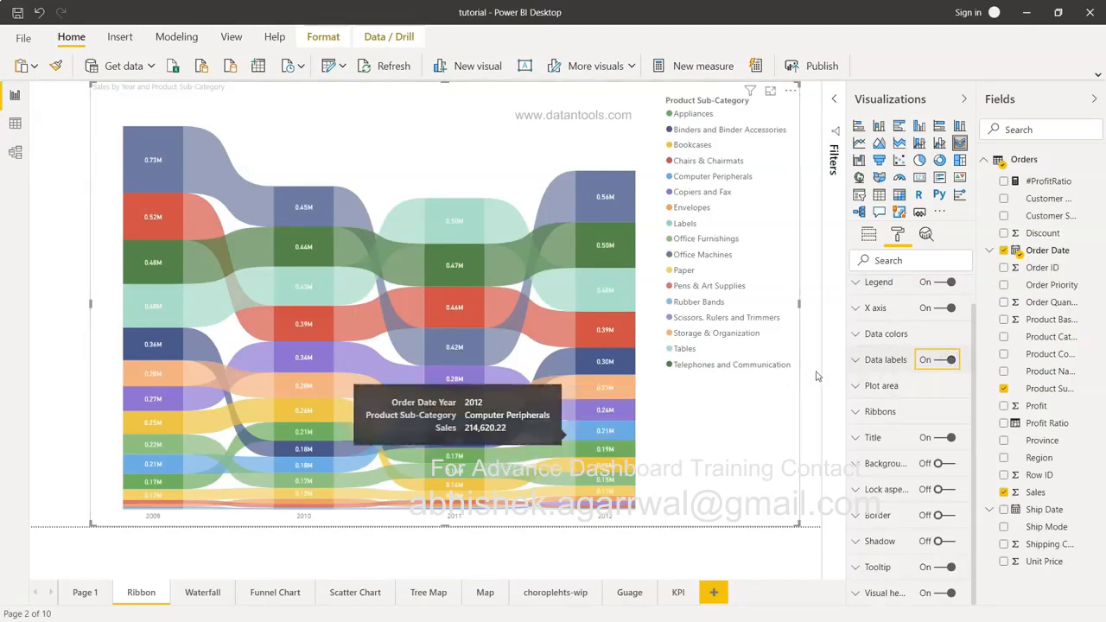
{"action": "left_click", "coordinate": [858, 360]}
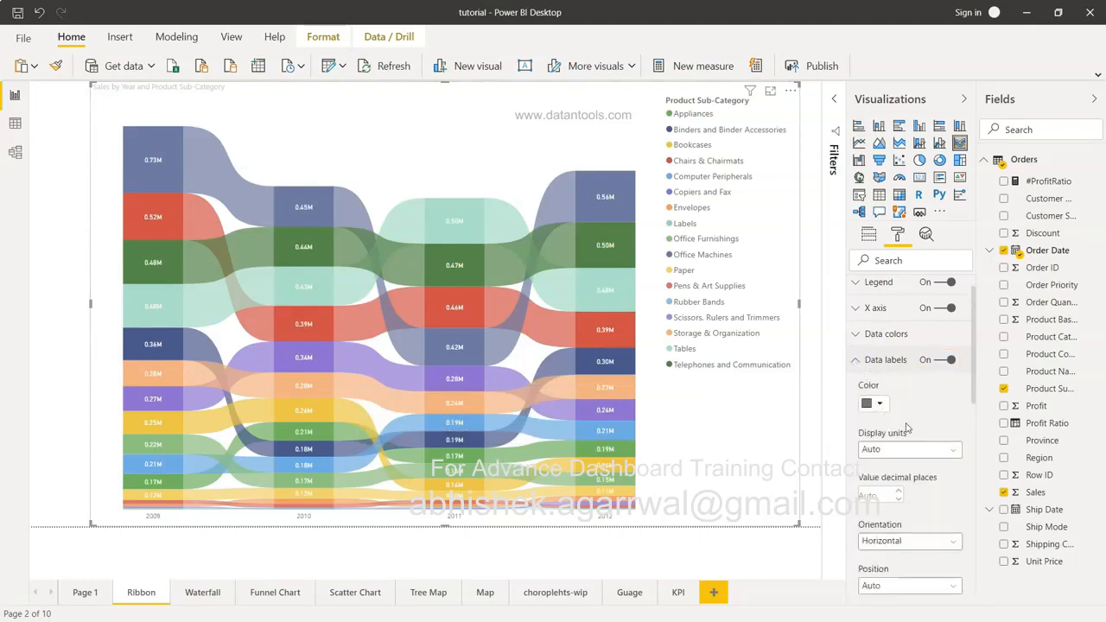
{"action": "scroll", "coordinate": [907, 445], "scroll_direction": "down", "scroll_amount": 2}
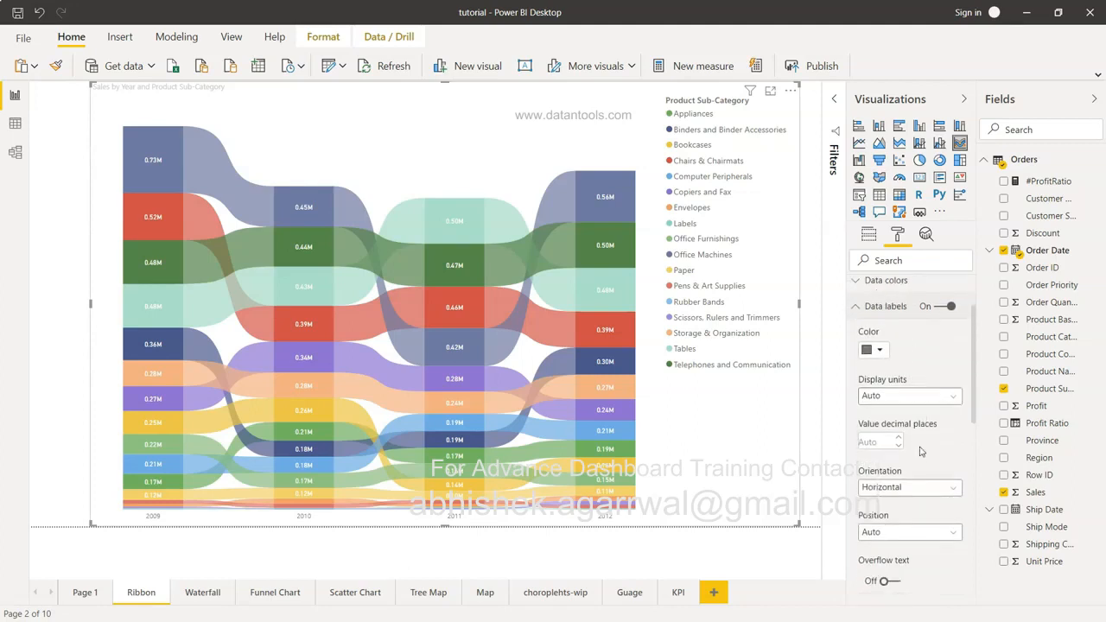
{"action": "left_click", "coordinate": [911, 395]}
{"action": "left_click", "coordinate": [914, 446]}
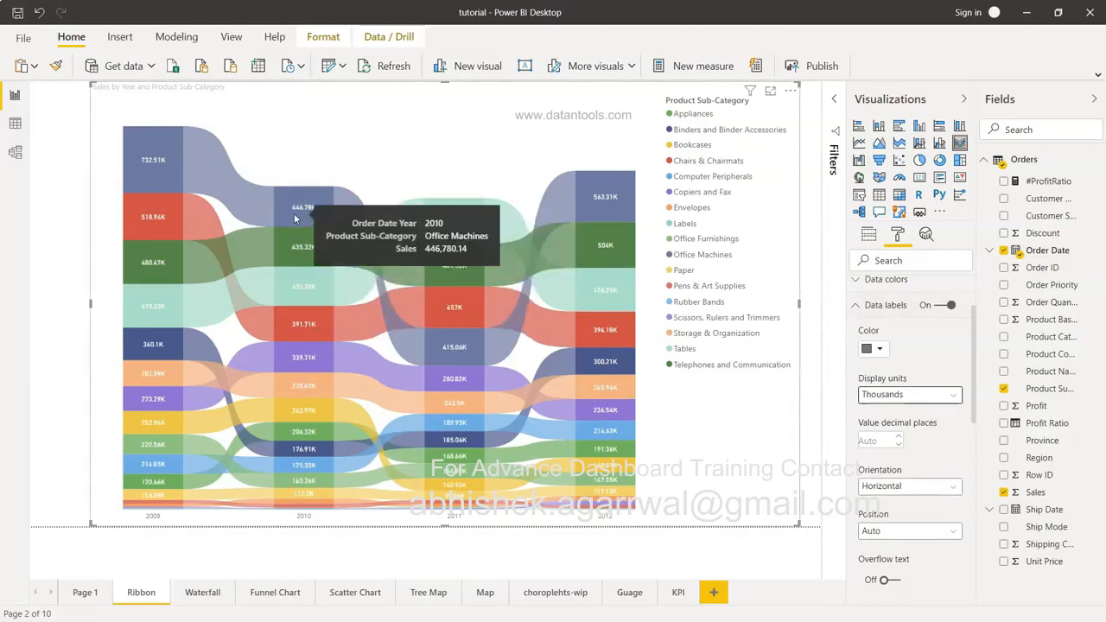
{"action": "mouse_move", "coordinate": [489, 288]}
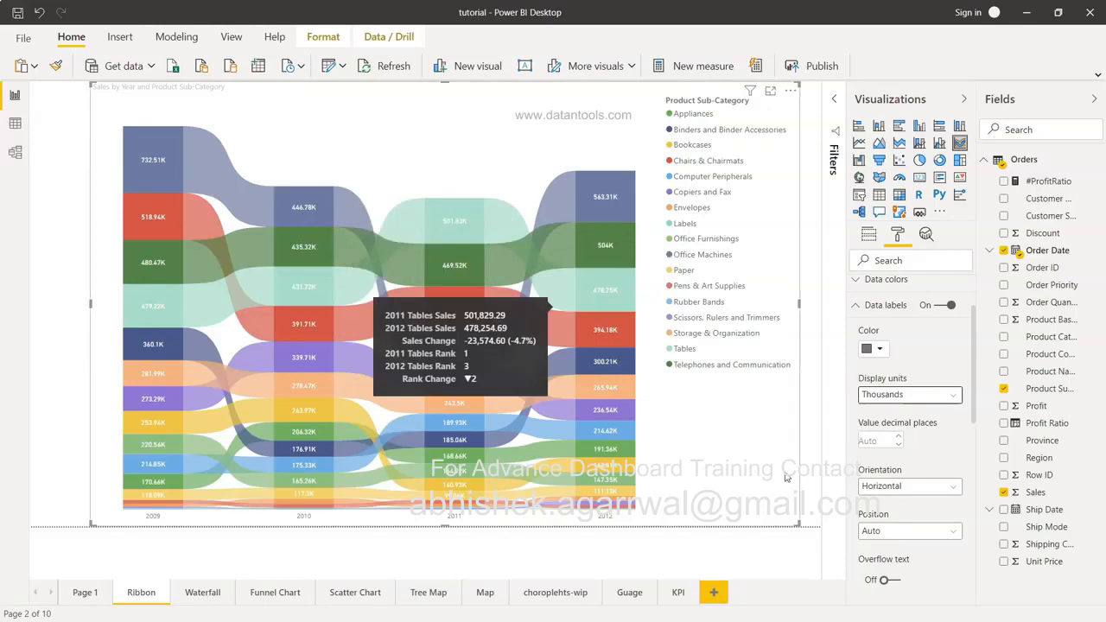
{"action": "scroll", "coordinate": [898, 446], "scroll_direction": "down", "scroll_amount": 1}
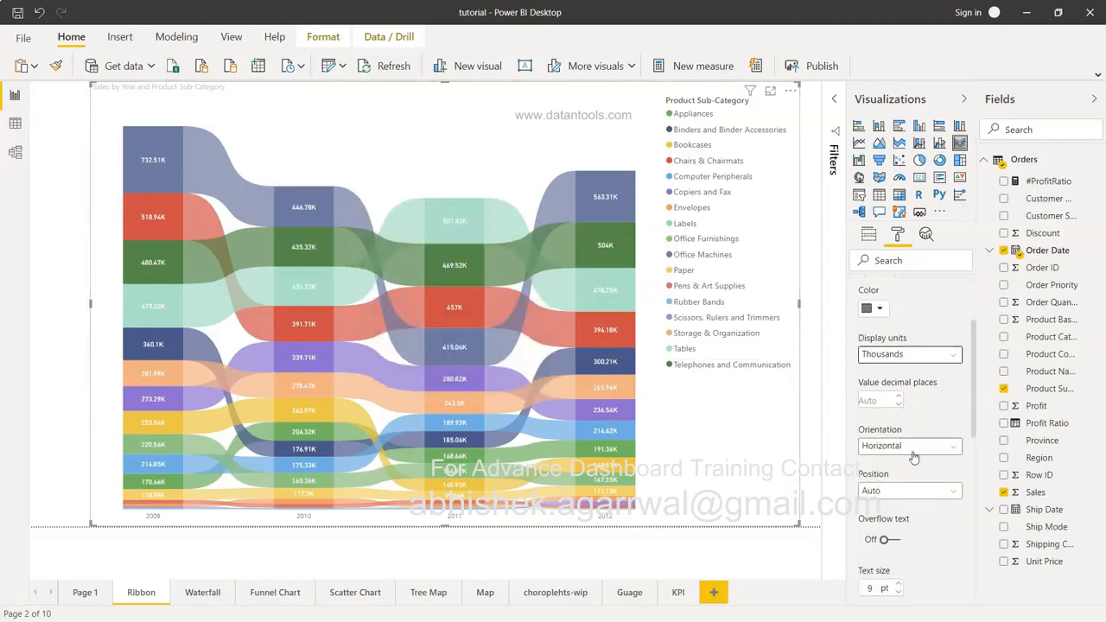
- Review the available orientation and position options for the ribbon chart's data labels
{"action": "left_click", "coordinate": [914, 453]}
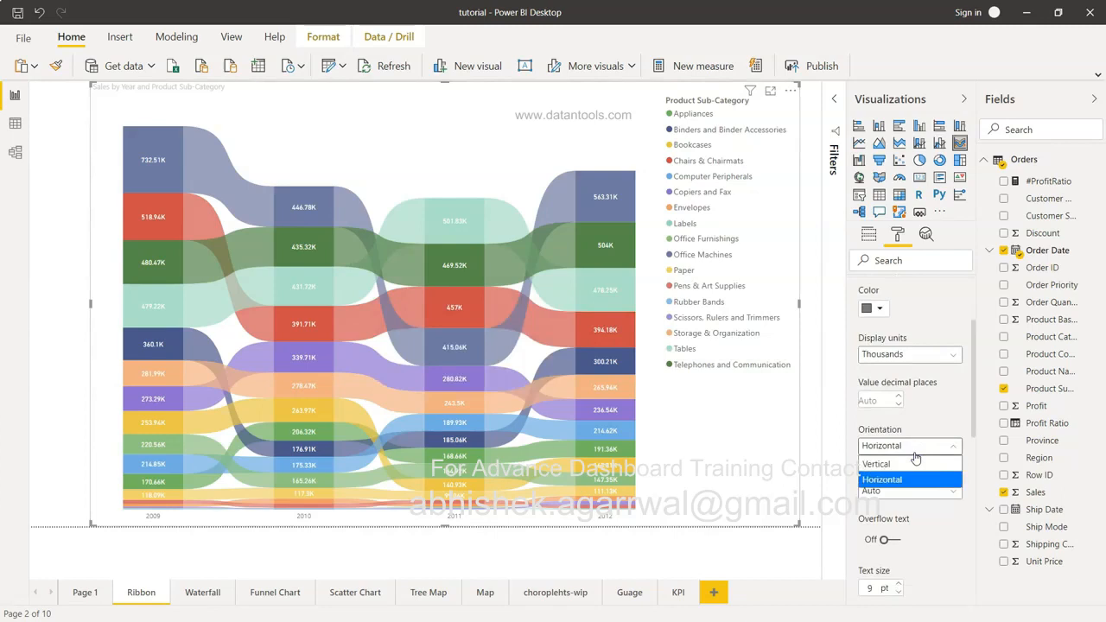
{"action": "left_click", "coordinate": [914, 449]}
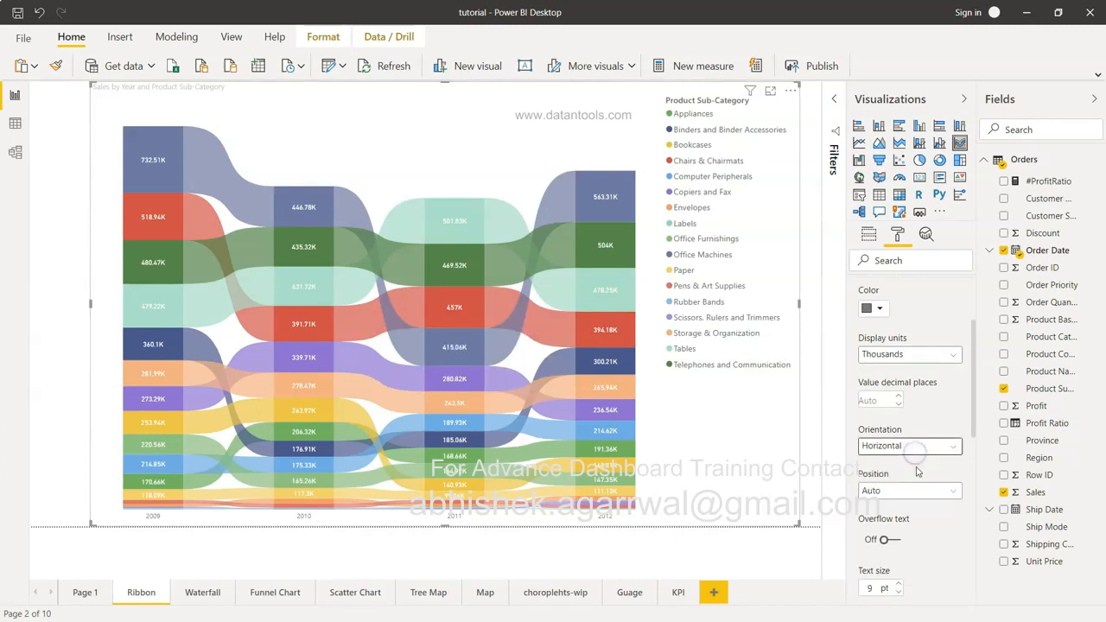
{"action": "left_click", "coordinate": [926, 493]}
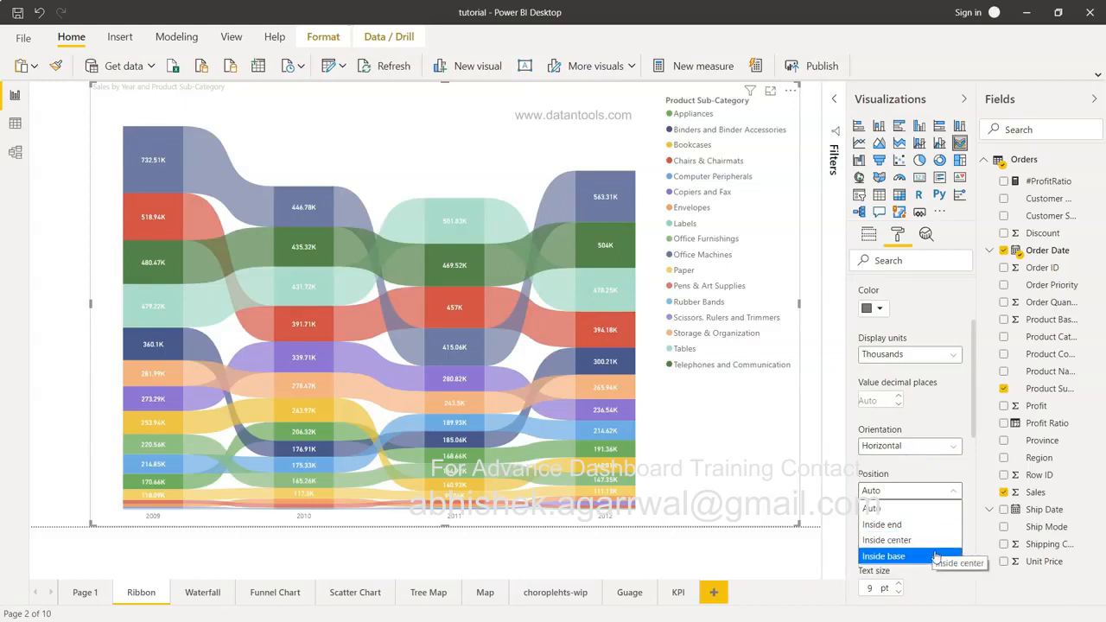
{"action": "left_click", "coordinate": [942, 476]}
- Set the data labels' text size to 11 pt and their label density to 48%
{"action": "scroll", "coordinate": [942, 475], "scroll_direction": "down", "scroll_amount": 5}
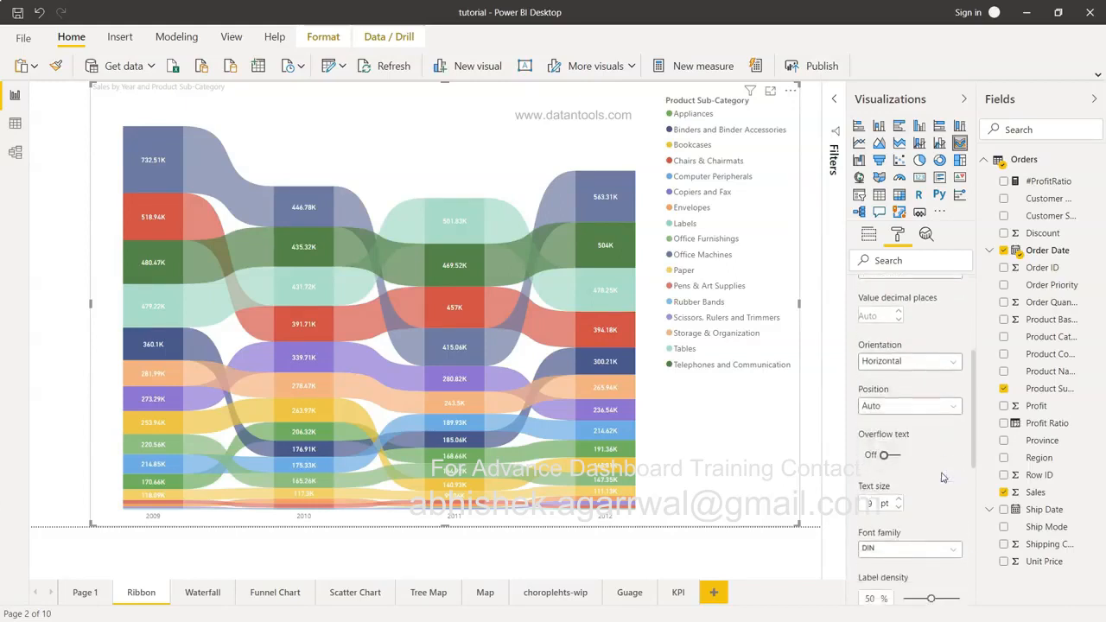
{"action": "left_click", "coordinate": [899, 366]}
{"action": "left_click", "coordinate": [898, 365]}
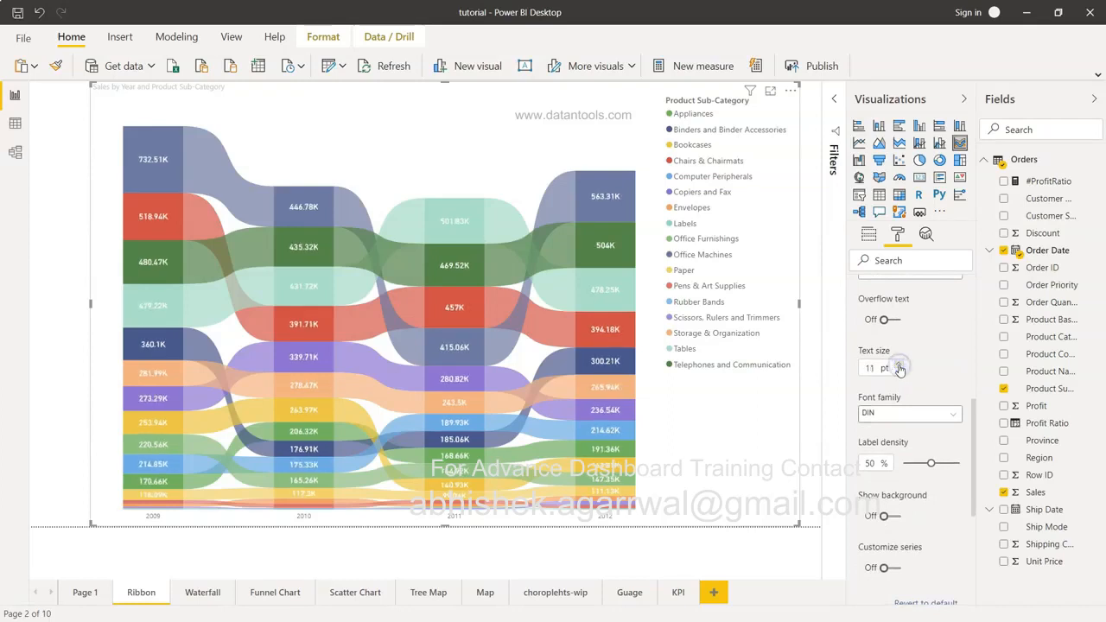
{"action": "left_click", "coordinate": [899, 366]}
{"action": "left_click", "coordinate": [899, 374]}
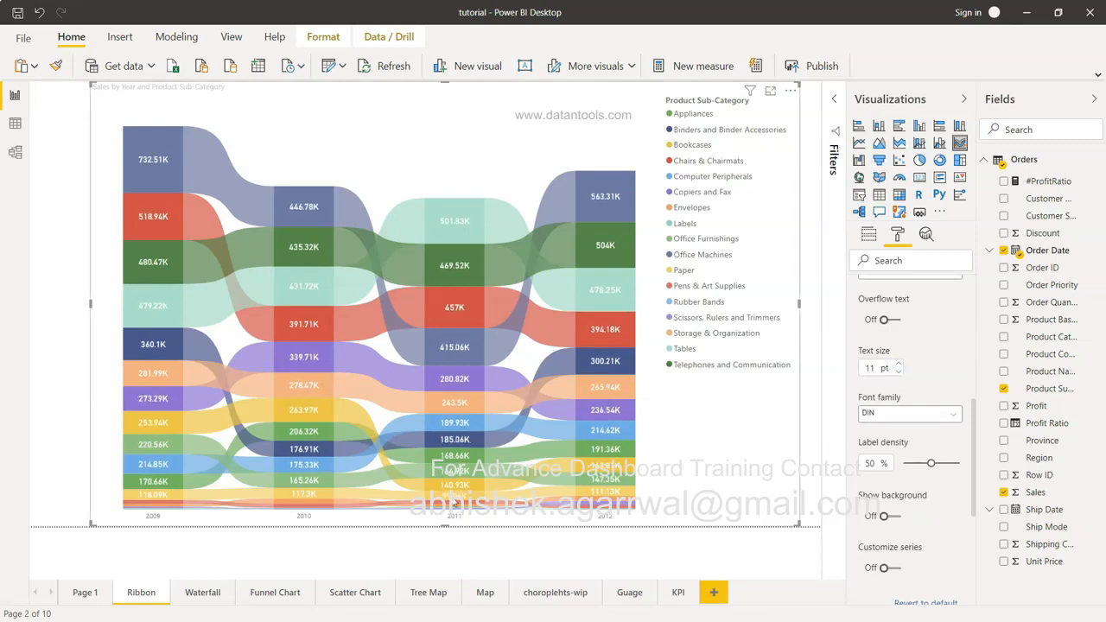
{"action": "mouse_move", "coordinate": [454, 502]}
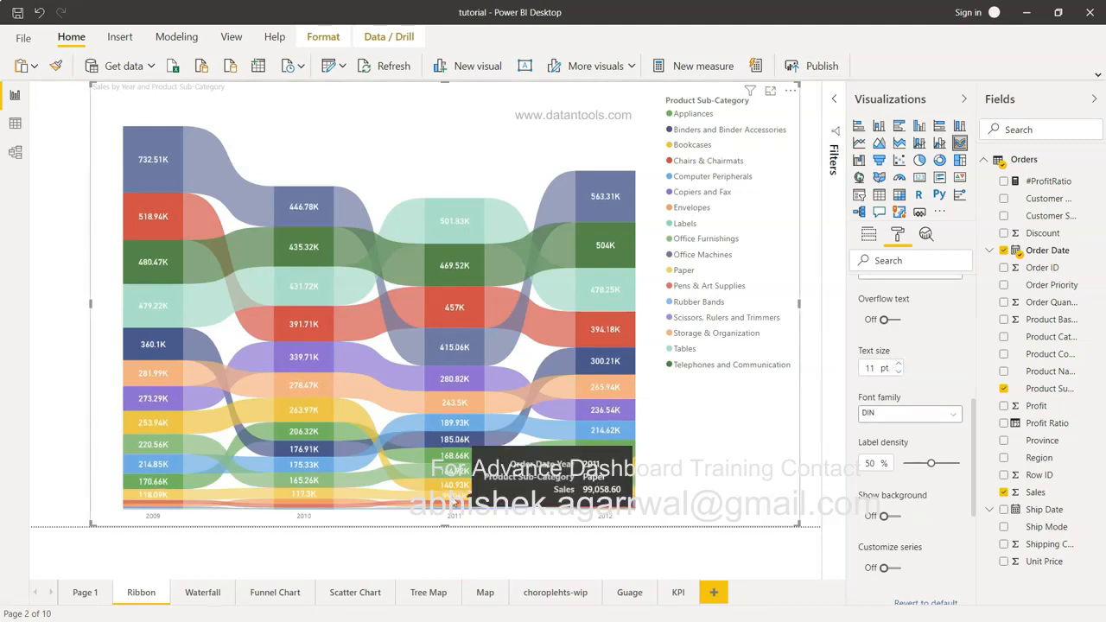
{"action": "left_click", "coordinate": [899, 366]}
{"action": "left_click", "coordinate": [898, 376]}
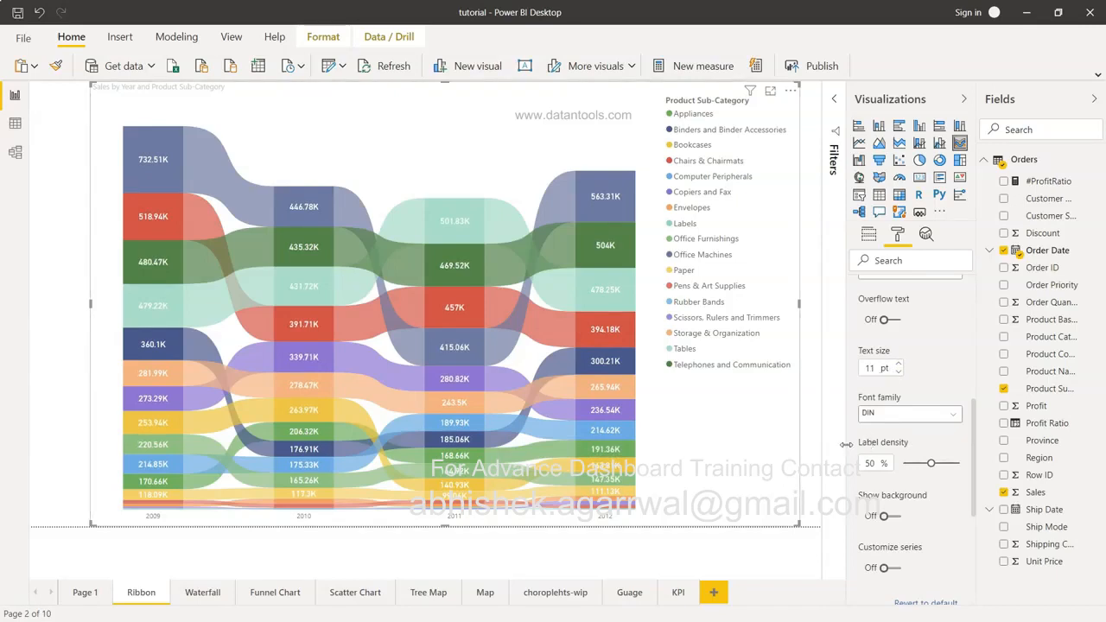
{"action": "left_click_drag", "start_coordinate": [933, 463], "coordinate": [965, 469]}
{"action": "left_click_drag", "start_coordinate": [960, 463], "coordinate": [930, 466]}
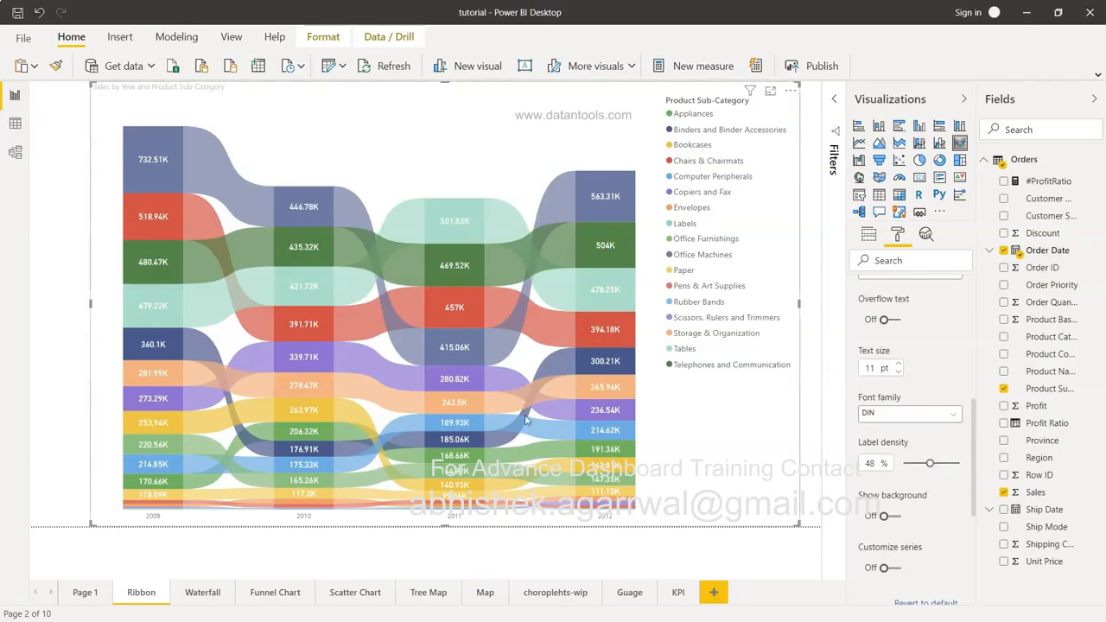
- Try showing a background behind the data labels, and turn it off again
{"action": "scroll", "coordinate": [891, 500], "scroll_direction": "down", "scroll_amount": 1}
{"action": "left_click", "coordinate": [895, 401]}
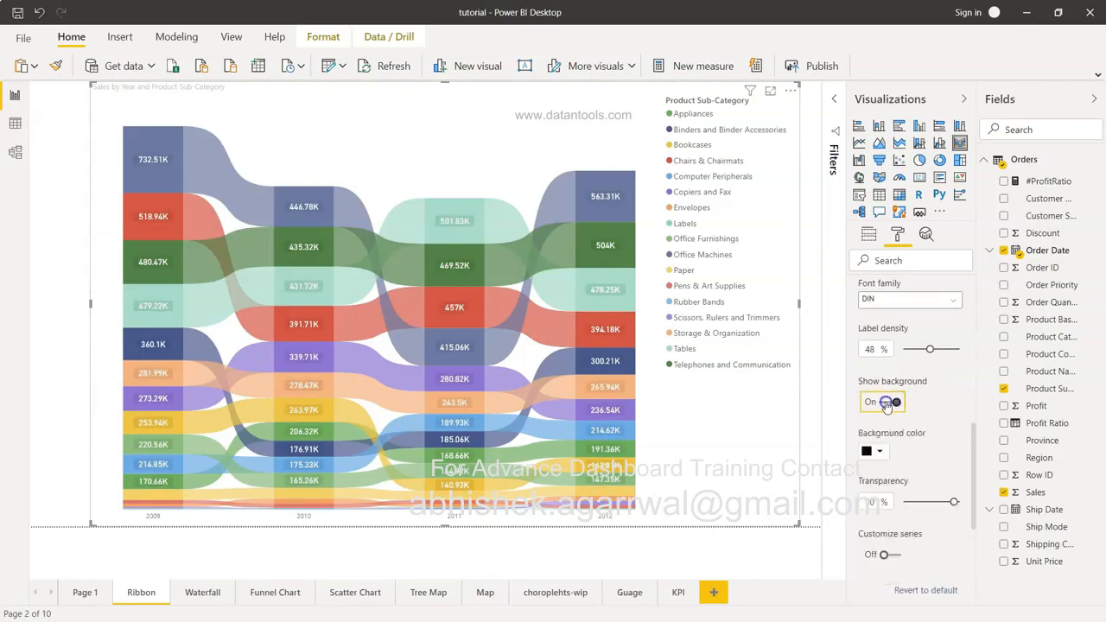
{"action": "left_click", "coordinate": [885, 404]}
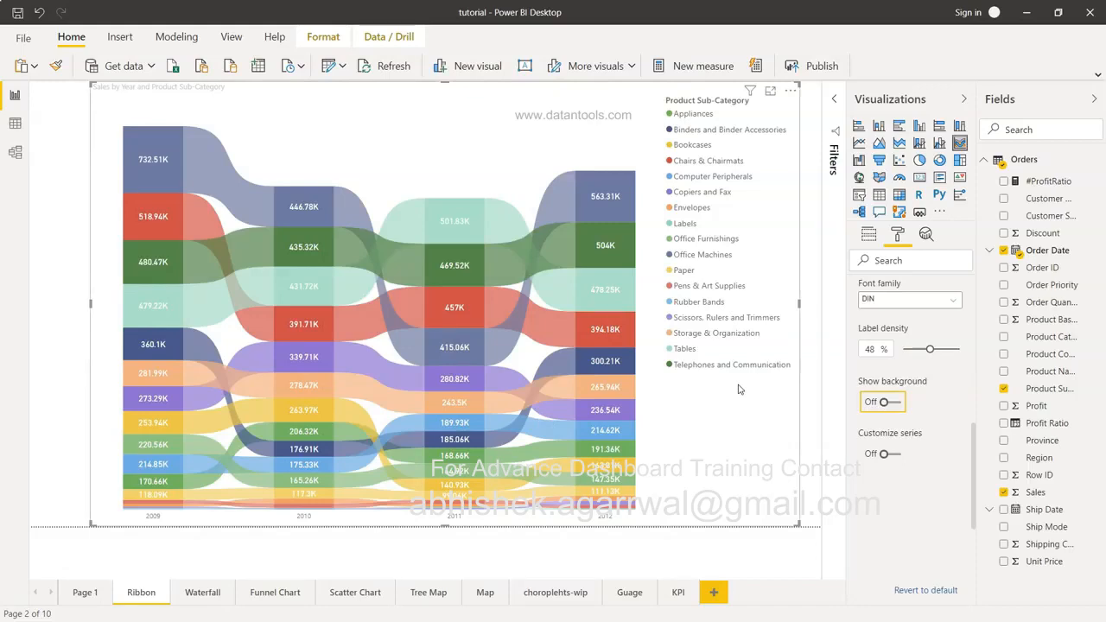
{"action": "left_click", "coordinate": [893, 402]}
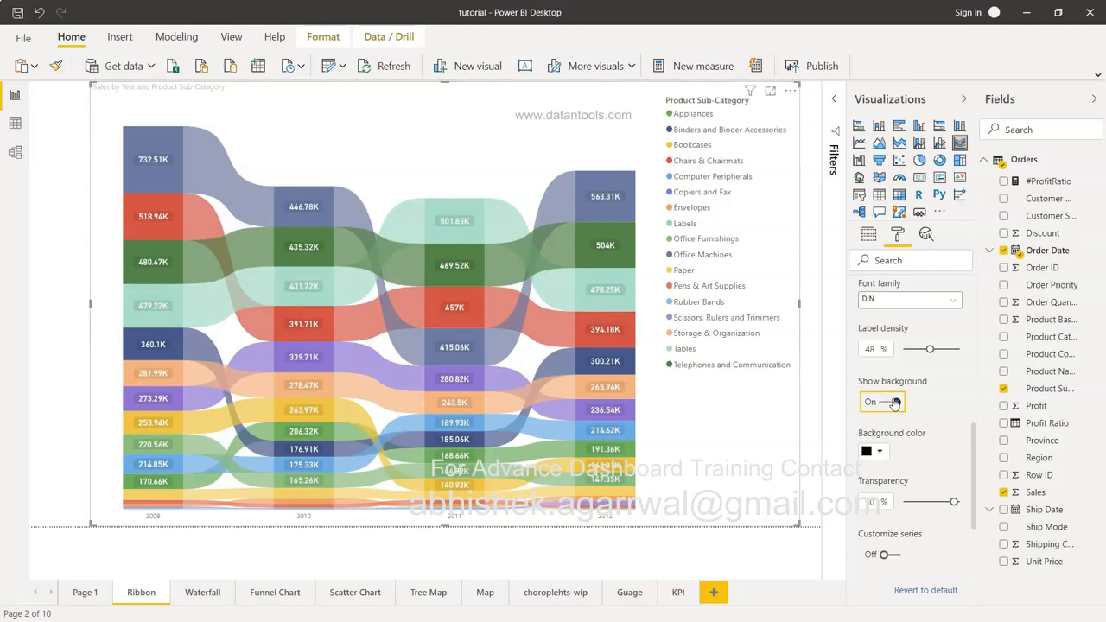
{"action": "left_click", "coordinate": [888, 403]}
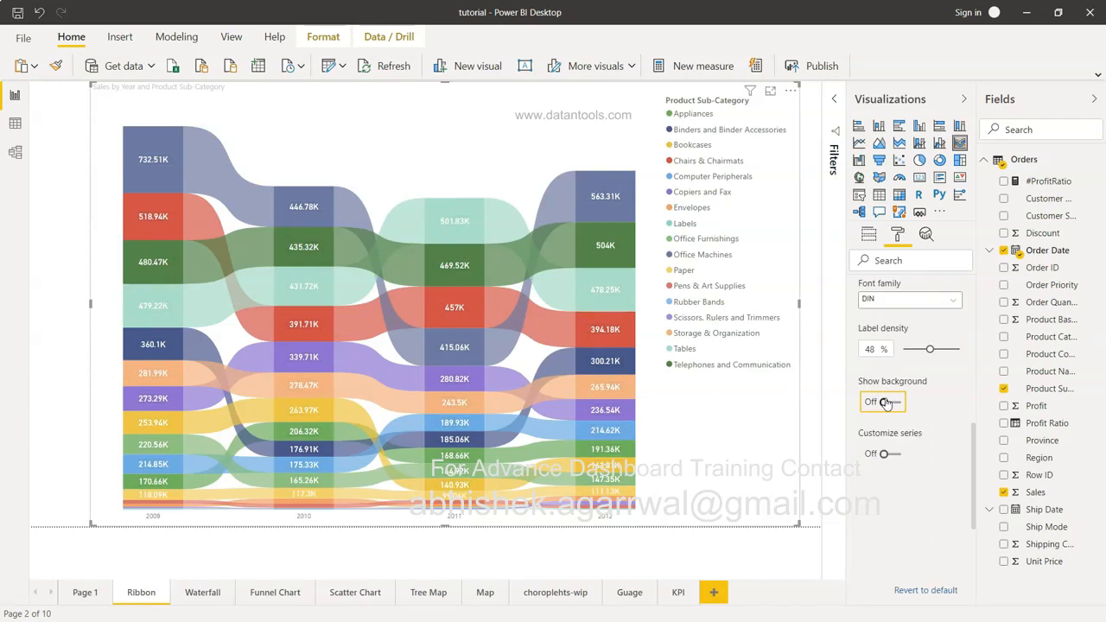
- Try Customize series for the data labels, reviewing the series list and the Appliances options, and switch it off again
{"action": "scroll", "coordinate": [904, 318], "scroll_direction": "down", "scroll_amount": 3}
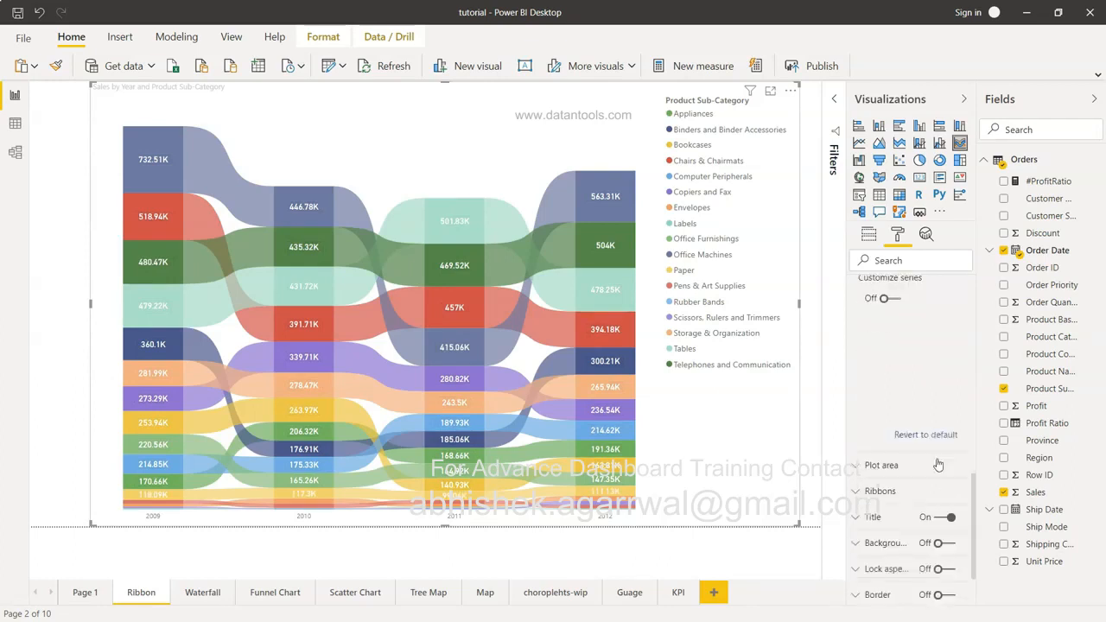
{"action": "left_click", "coordinate": [895, 296]}
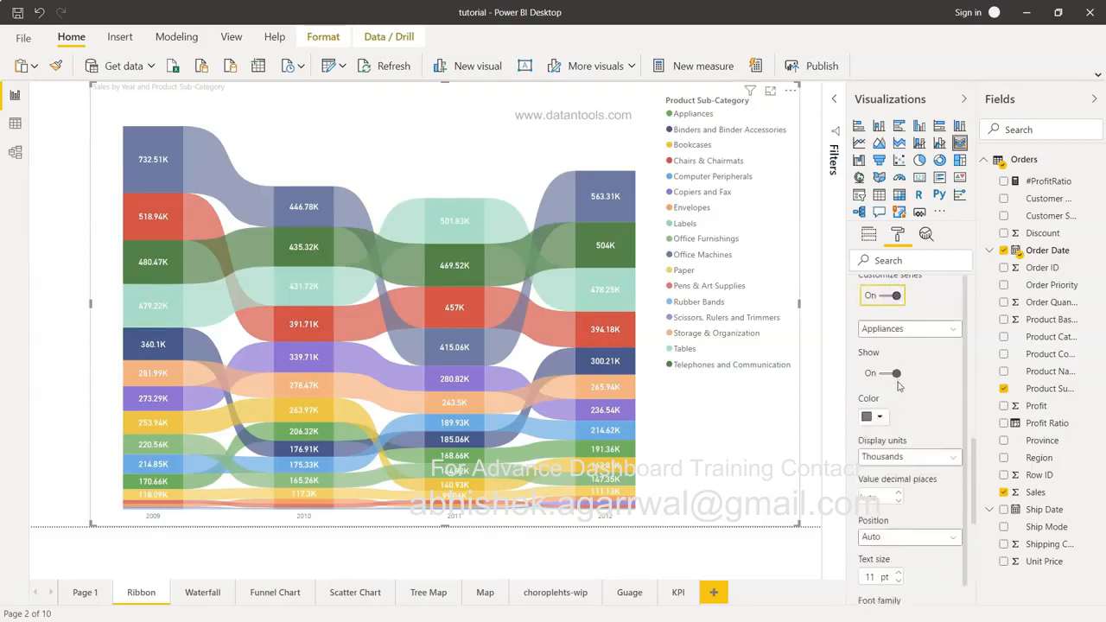
{"action": "scroll", "coordinate": [898, 386], "scroll_direction": "down", "scroll_amount": 1}
{"action": "scroll", "coordinate": [901, 415], "scroll_direction": "down", "scroll_amount": 5}
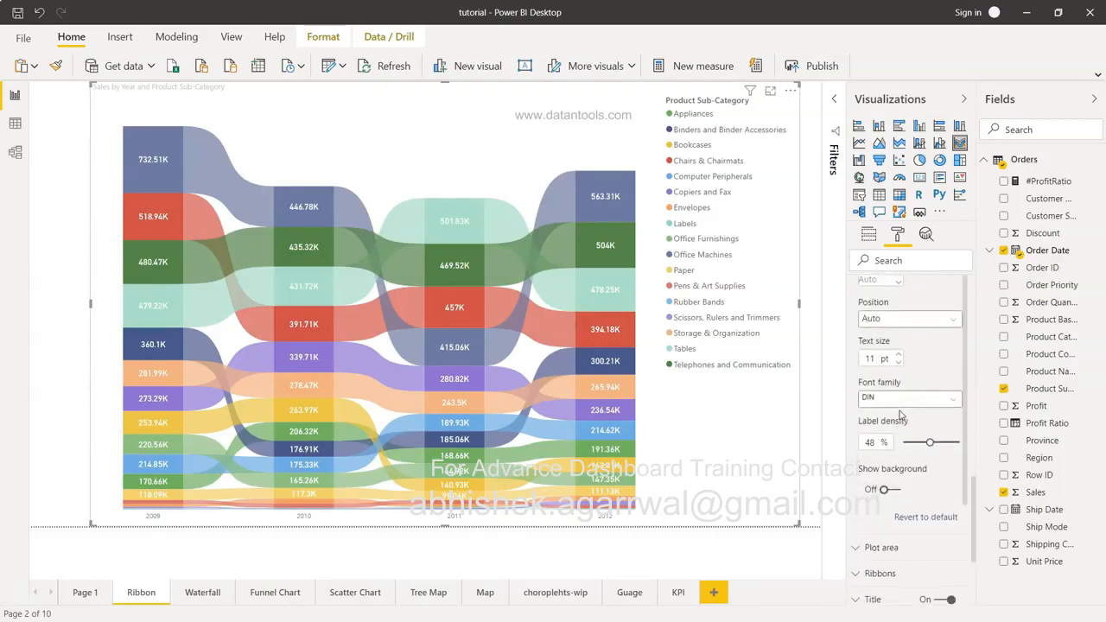
{"action": "scroll", "coordinate": [883, 325], "scroll_direction": "up", "scroll_amount": 6}
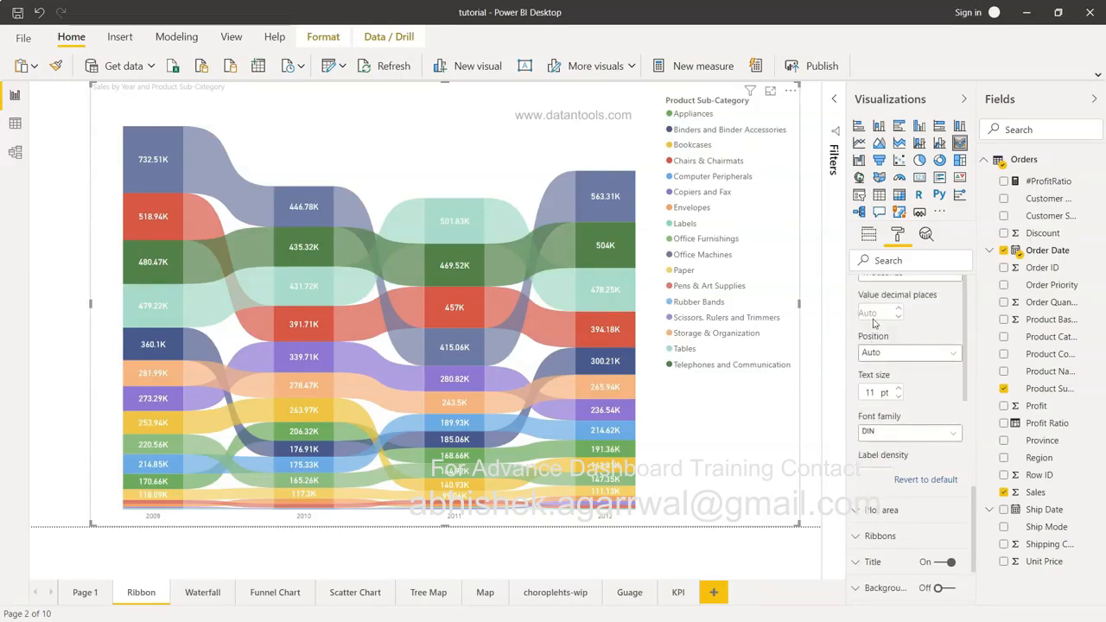
{"action": "scroll", "coordinate": [875, 324], "scroll_direction": "up", "scroll_amount": 1}
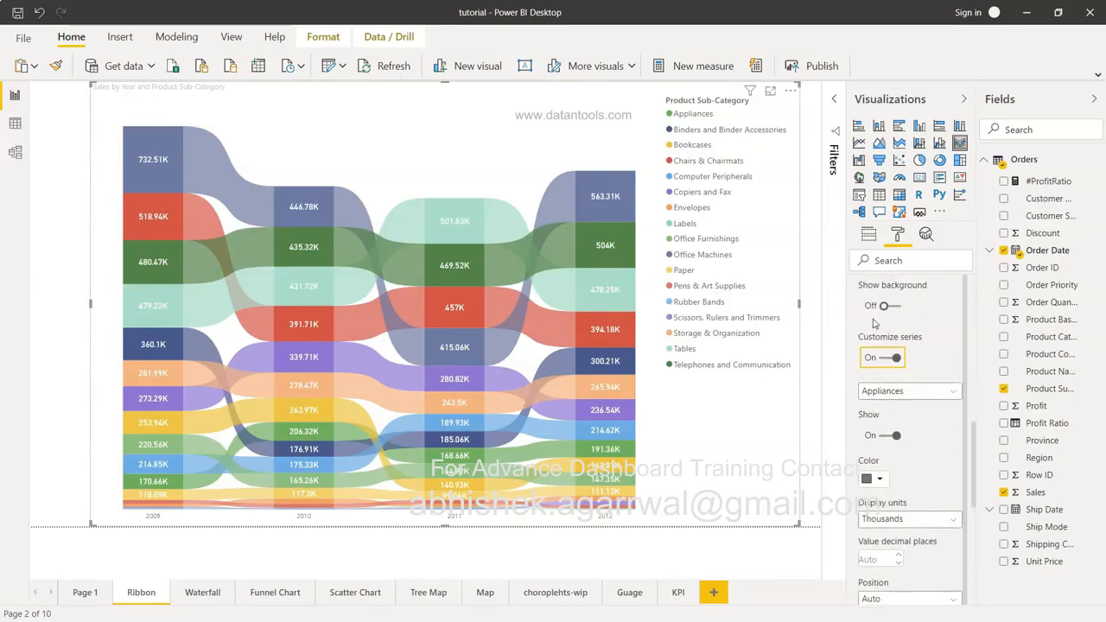
{"action": "left_click", "coordinate": [898, 394]}
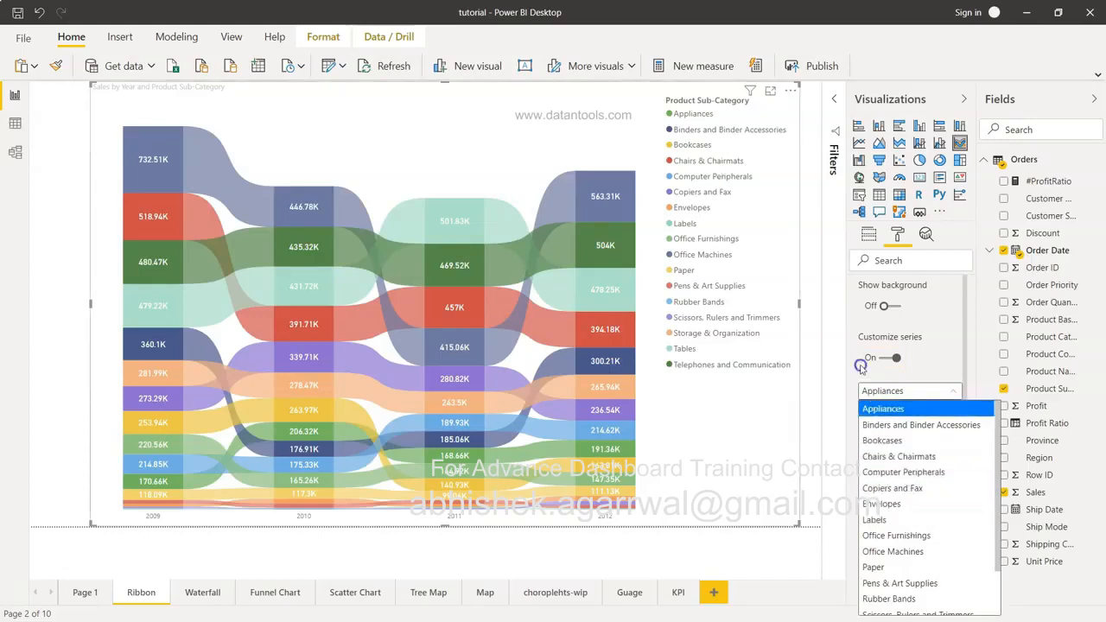
{"action": "left_click", "coordinate": [864, 368]}
{"action": "scroll", "coordinate": [868, 432], "scroll_direction": "down", "scroll_amount": 3}
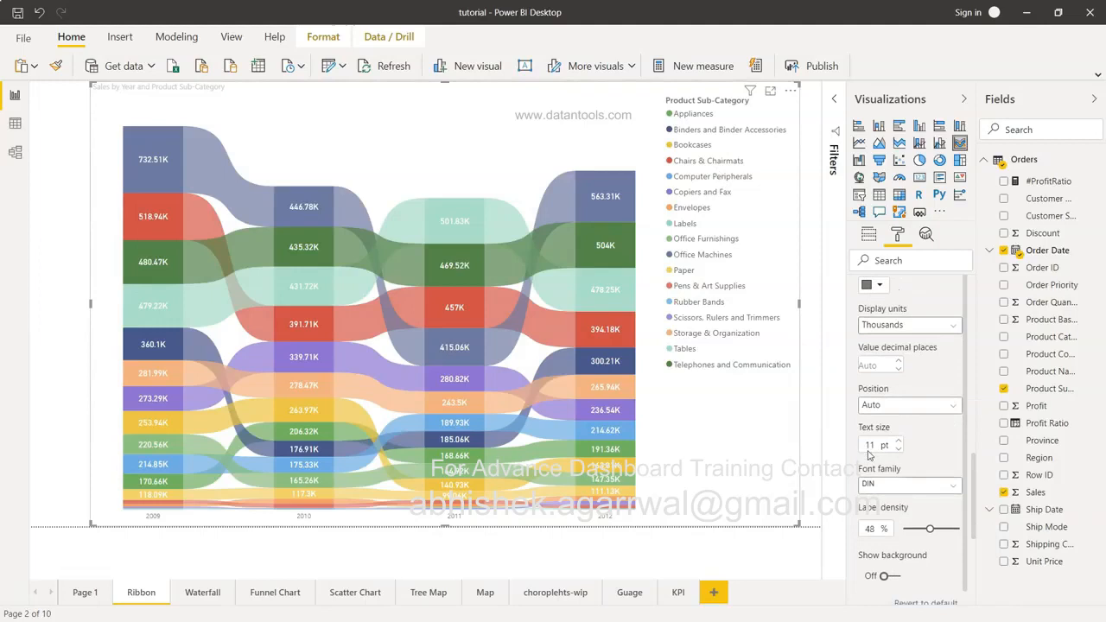
{"action": "scroll", "coordinate": [894, 540], "scroll_direction": "down", "scroll_amount": 5}
{"action": "scroll", "coordinate": [893, 527], "scroll_direction": "up", "scroll_amount": 8}
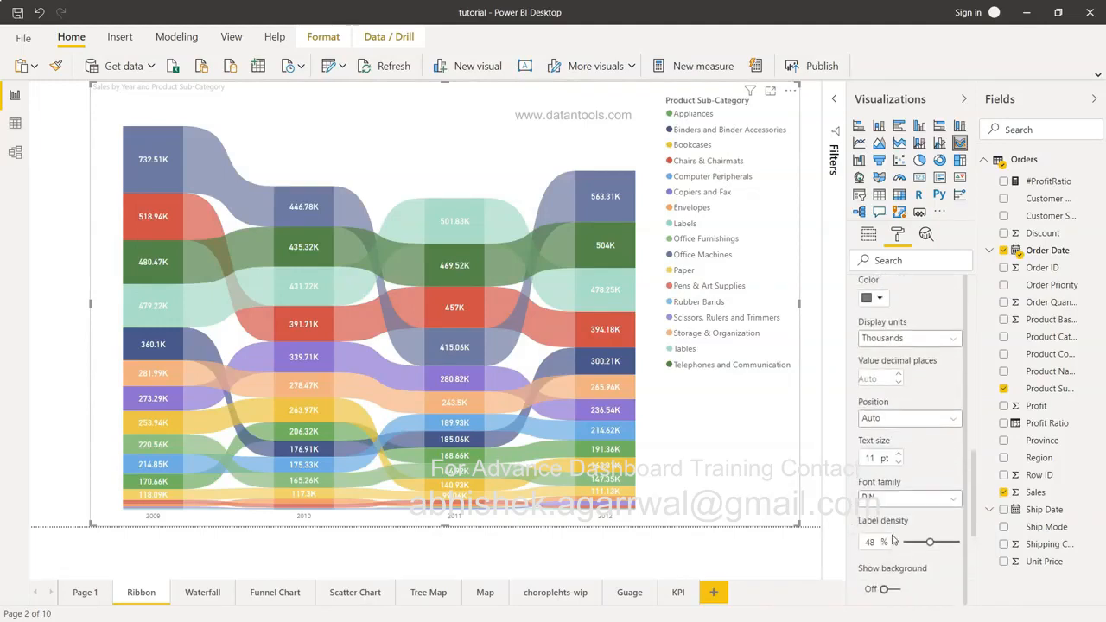
{"action": "scroll", "coordinate": [883, 328], "scroll_direction": "up", "scroll_amount": 2}
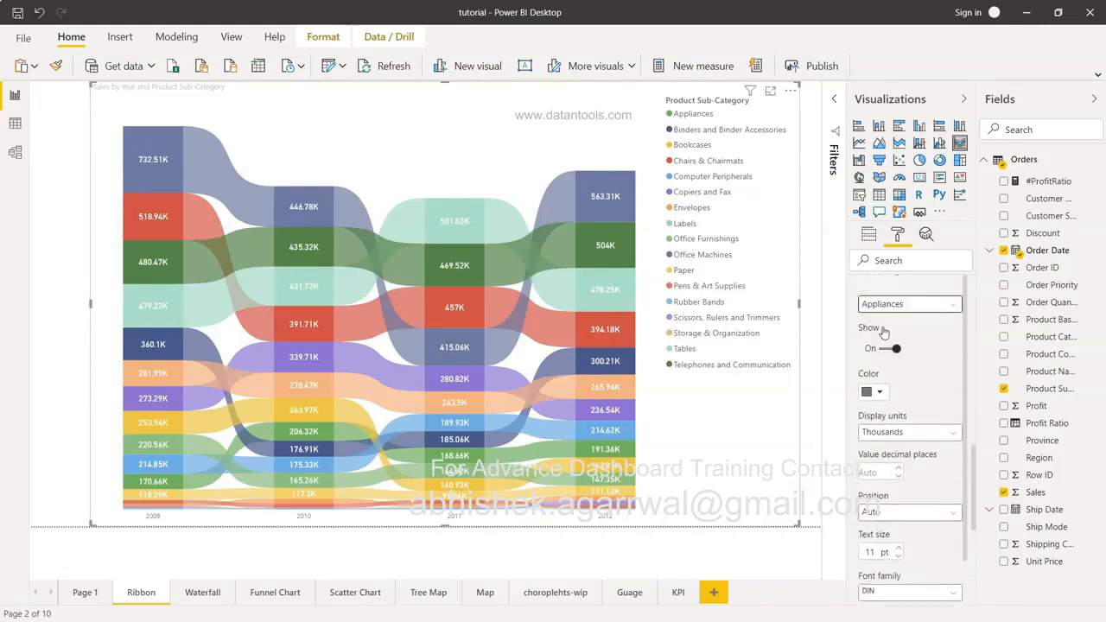
{"action": "left_click", "coordinate": [887, 344]}
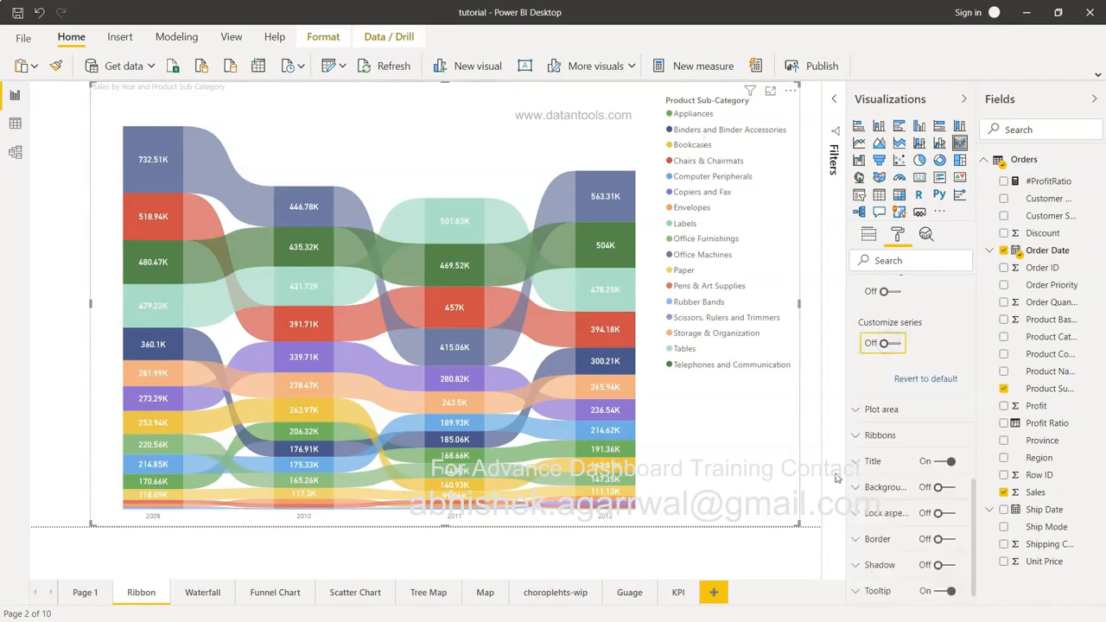
- Set the spacing of the chart's ribbons to 2
{"action": "scroll", "coordinate": [897, 439], "scroll_direction": "down", "scroll_amount": 1}
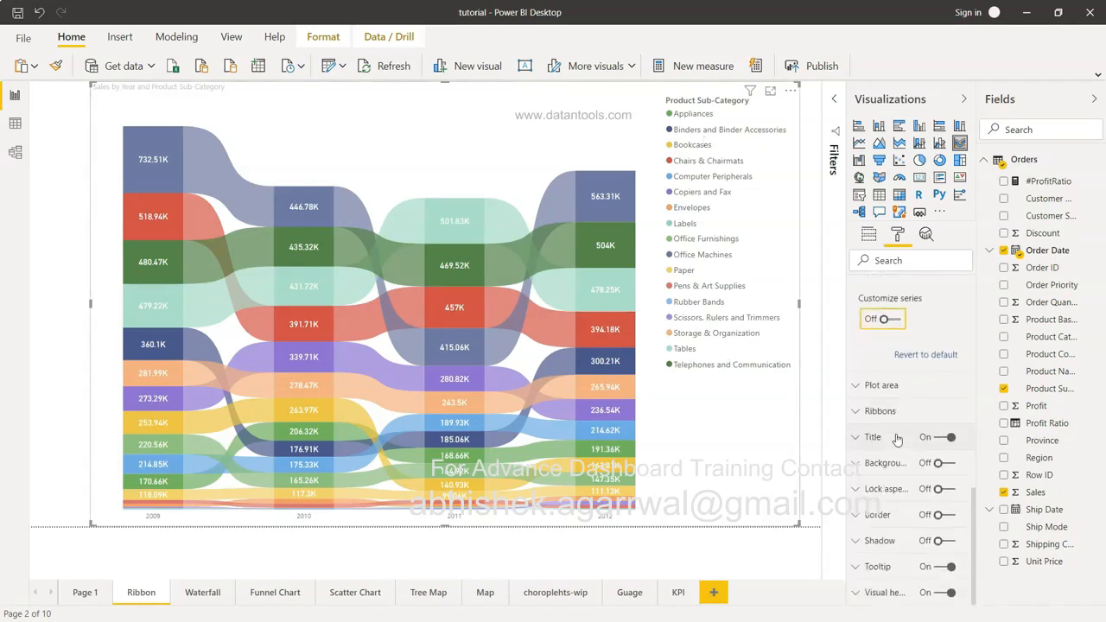
{"action": "left_click", "coordinate": [866, 413]}
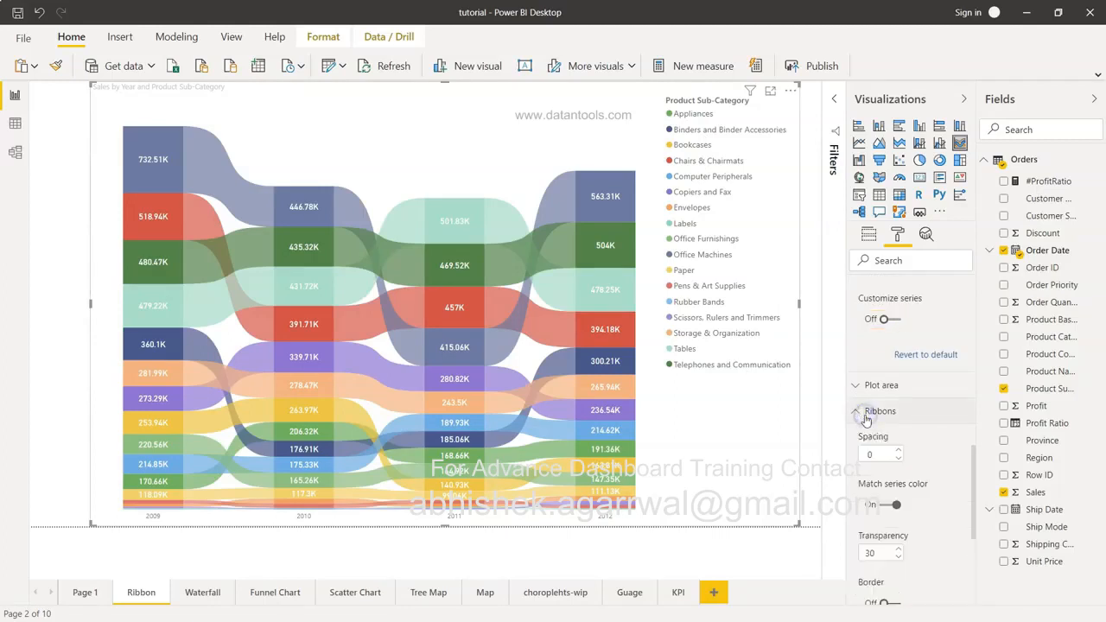
{"action": "scroll", "coordinate": [867, 420], "scroll_direction": "down", "scroll_amount": 3}
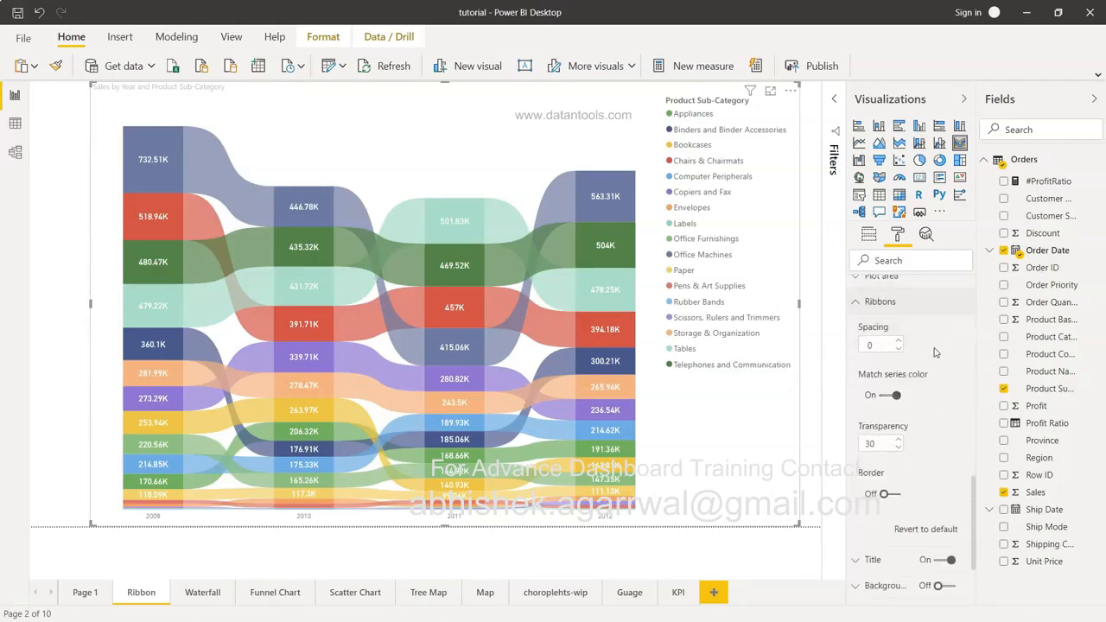
{"action": "mouse_move", "coordinate": [513, 339]}
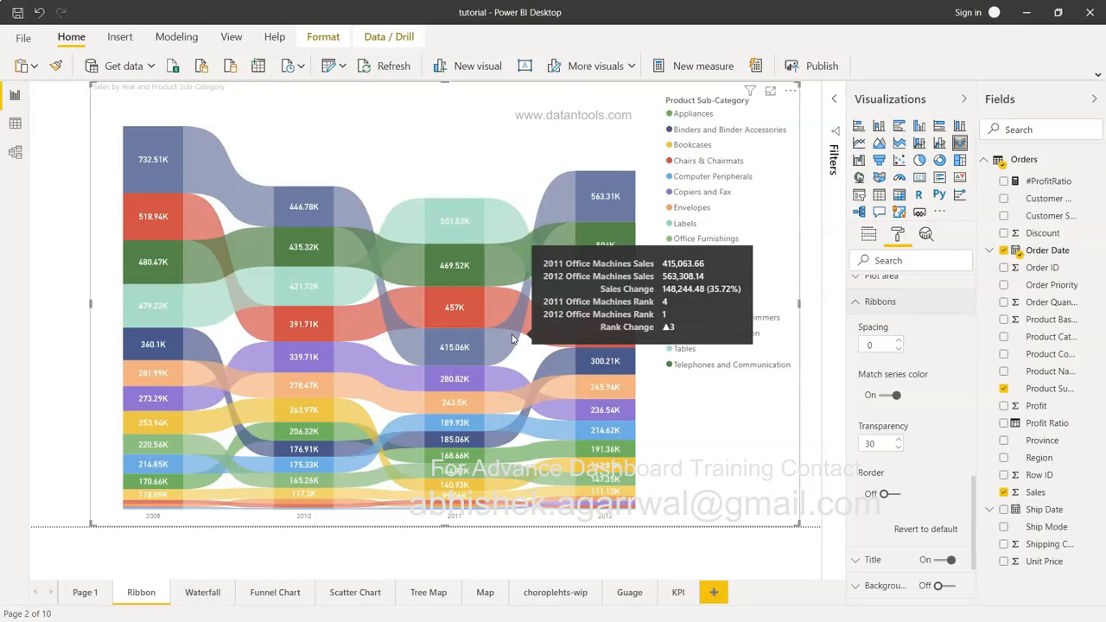
{"action": "left_click", "coordinate": [899, 343]}
{"action": "left_click", "coordinate": [899, 344]}
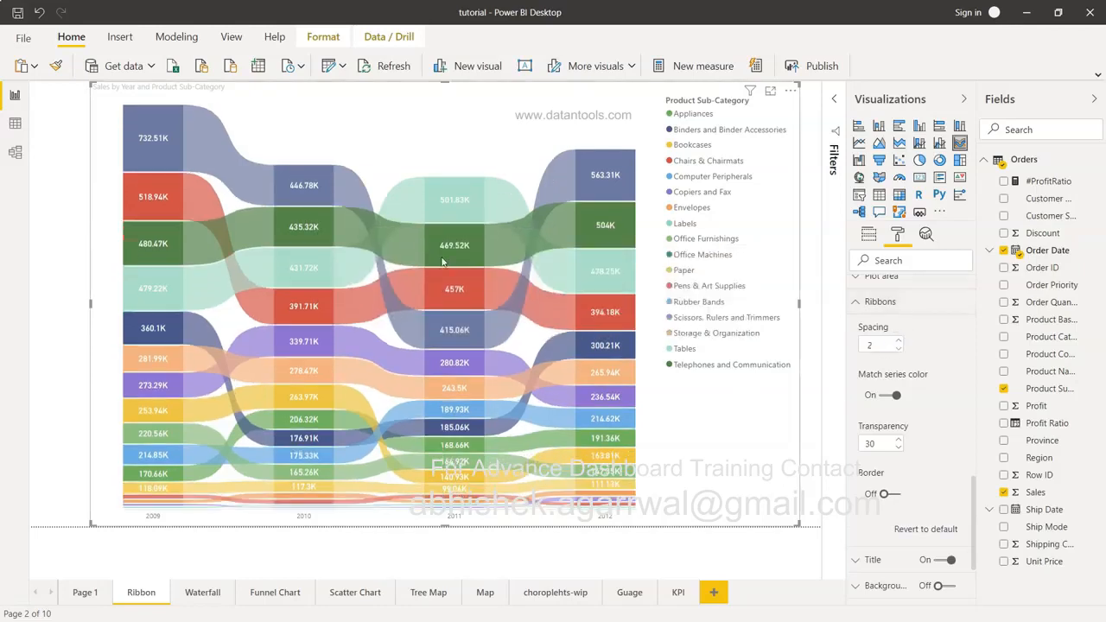
{"action": "left_click", "coordinate": [900, 342]}
{"action": "left_click", "coordinate": [900, 350]}
- Try the ribbons with Match series color off, restore the matching colors, and try a ribbon transparency of 50
{"action": "left_click", "coordinate": [885, 398]}
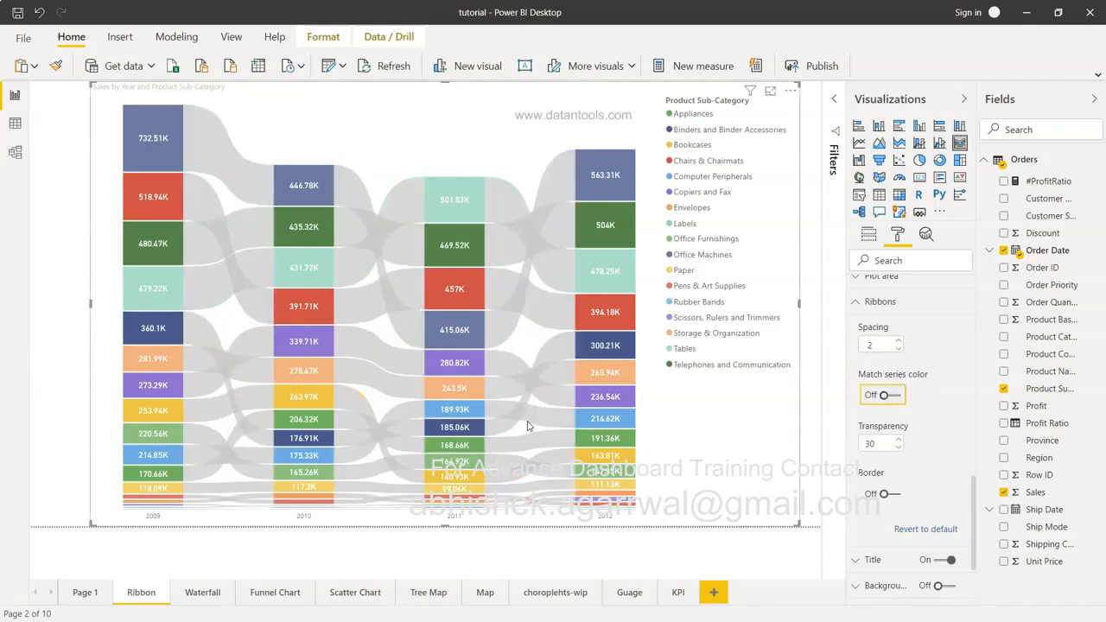
{"action": "left_click", "coordinate": [890, 395]}
{"action": "left_click", "coordinate": [899, 440]}
{"action": "left_click", "coordinate": [899, 440]}
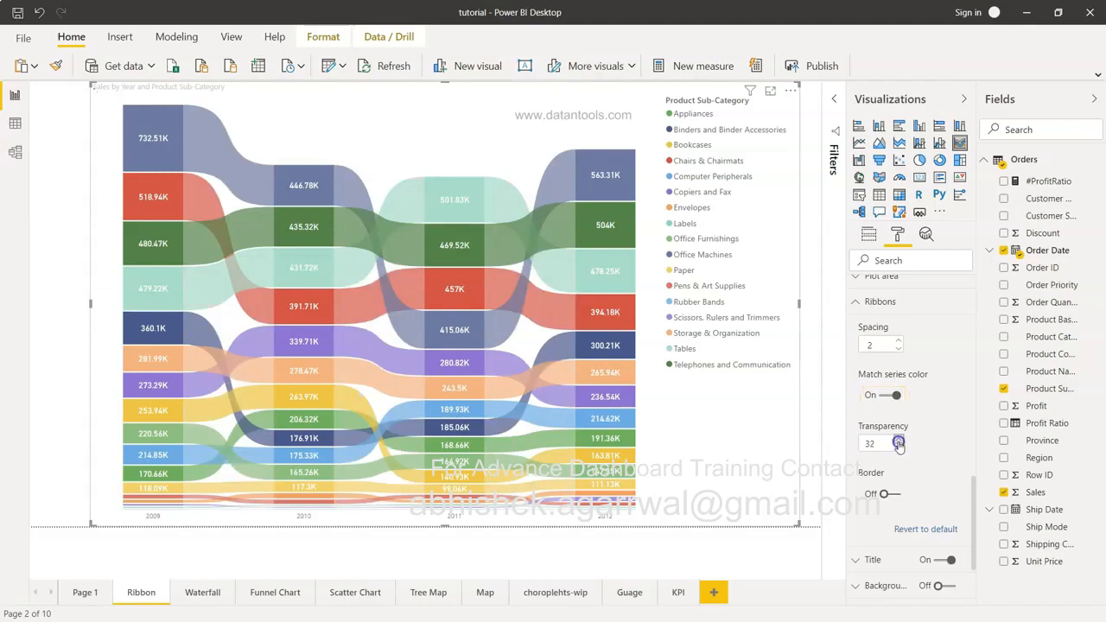
{"action": "left_click", "coordinate": [899, 446]}
{"action": "left_click", "coordinate": [898, 446]}
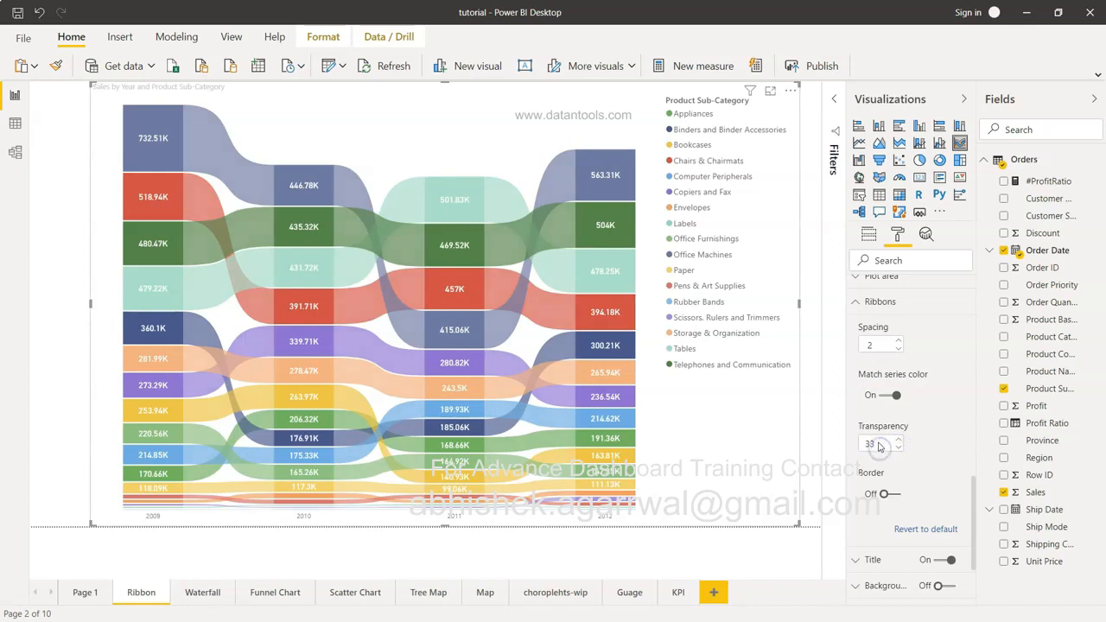
{"action": "left_click", "coordinate": [879, 446]}
{"action": "left_click_drag", "start_coordinate": [865, 444], "coordinate": [893, 444]}
{"action": "type", "text": "50"}
{"action": "key", "text": "Tab"}
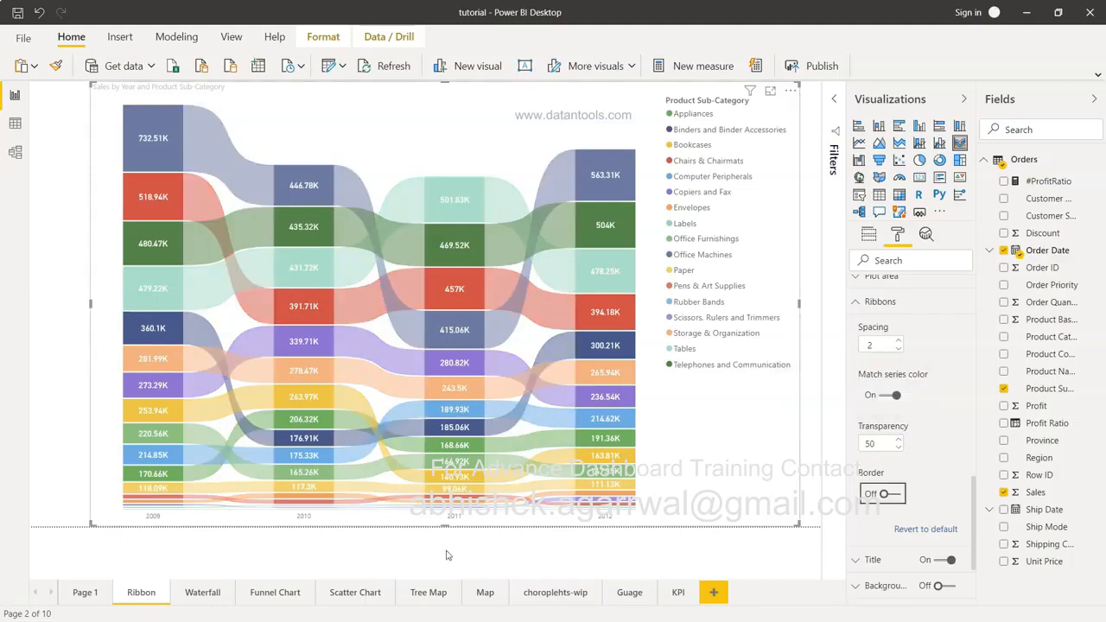
- Set the ribbons' transparency to 20 and turn on their border
{"action": "left_click", "coordinate": [843, 442]}
{"action": "double_click", "coordinate": [870, 445]}
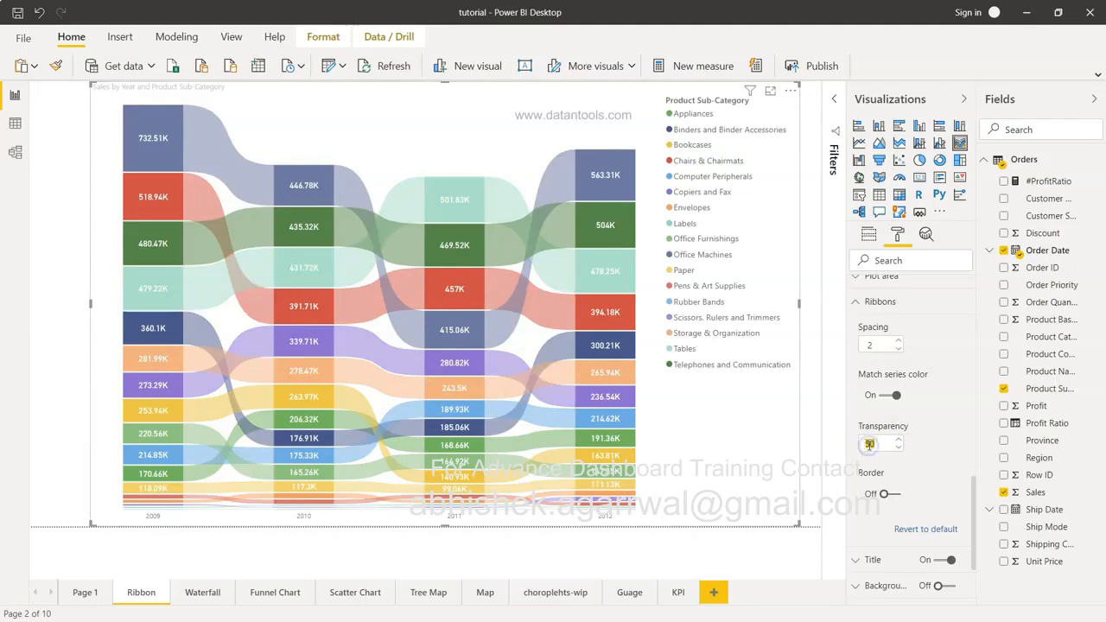
{"action": "type", "text": "20"}
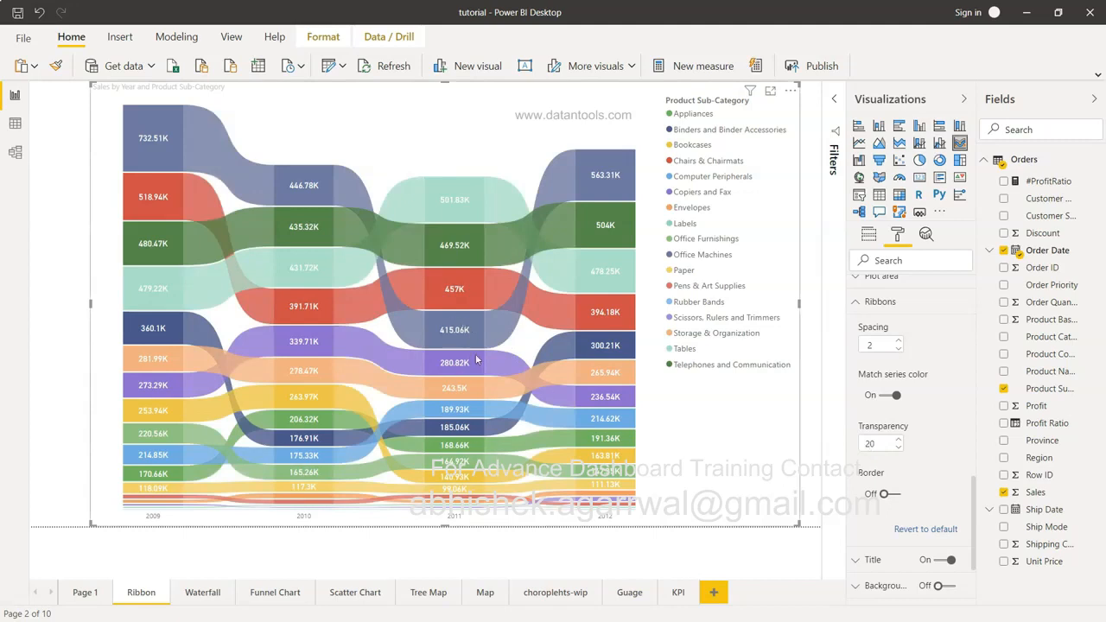
{"action": "left_click", "coordinate": [896, 496]}
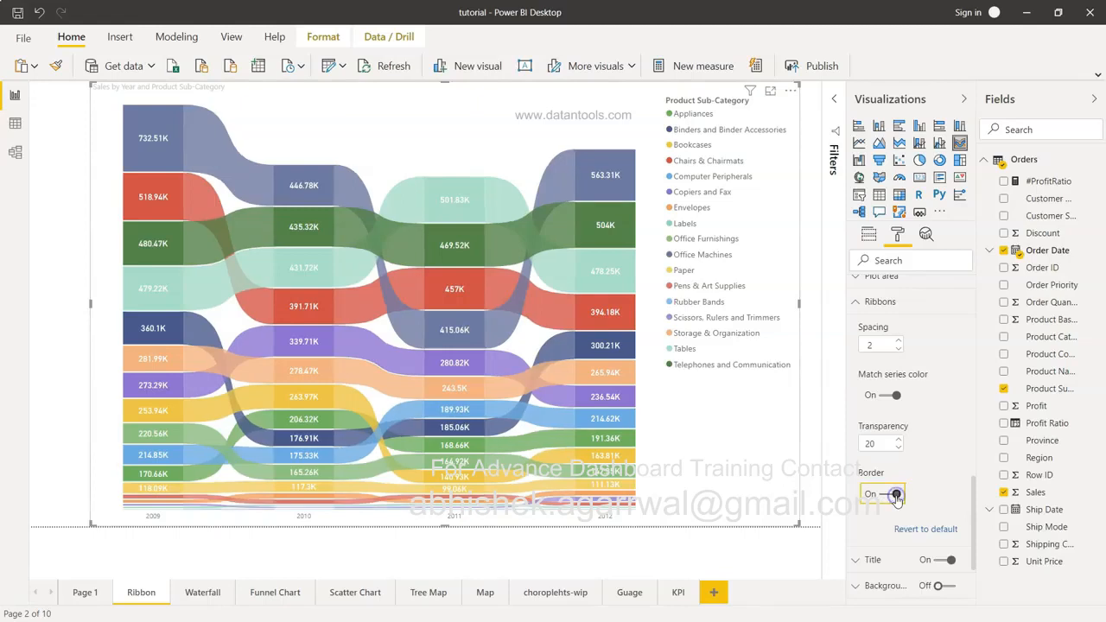
- Try the ribbon chart with the ribbons' border off, restore the border, and close the ribbon settings
{"action": "left_click", "coordinate": [895, 496]}
{"action": "left_click", "coordinate": [895, 496]}
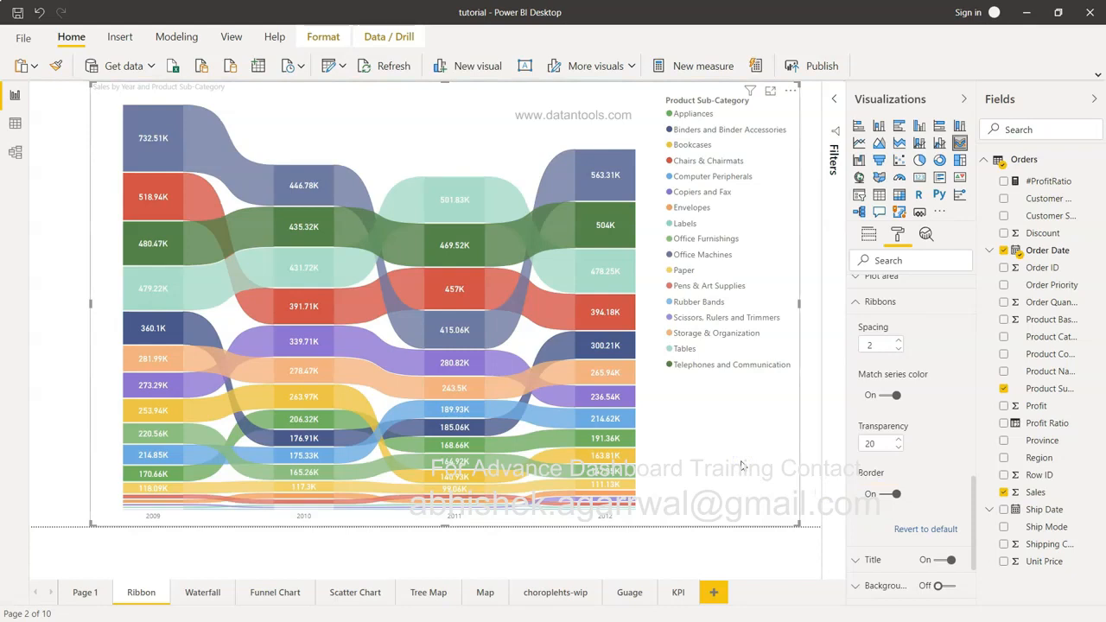
{"action": "left_click", "coordinate": [856, 302]}
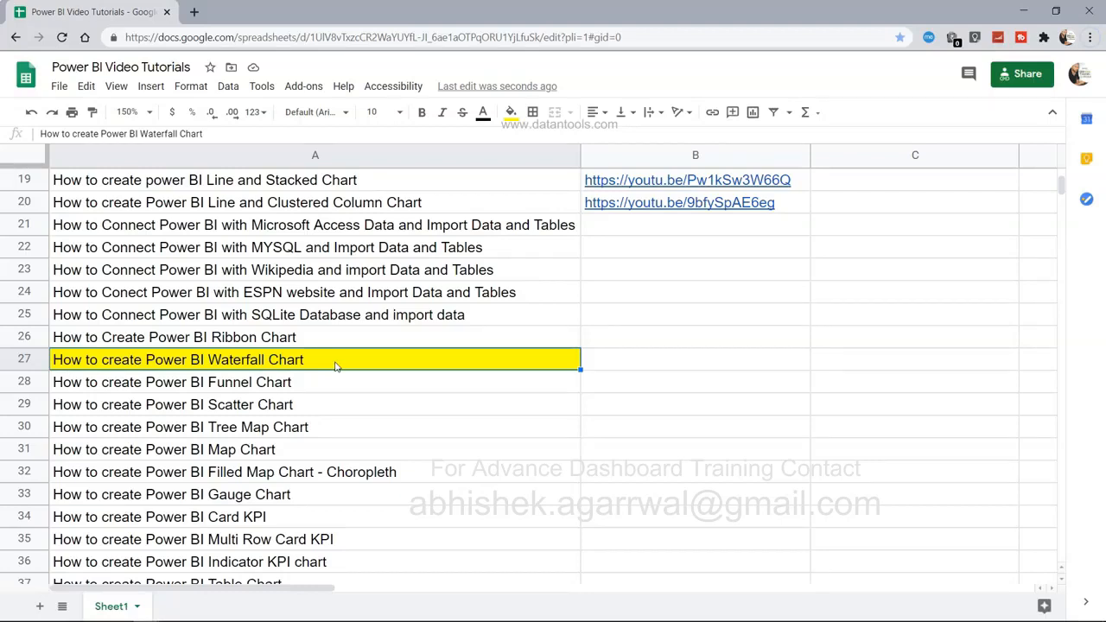
- Switch to Power BI Desktop and examine the yearly totals and the category changes between 2009 and 2010 in the waterfall chart
{"action": "key", "text": "alt+Tab"}
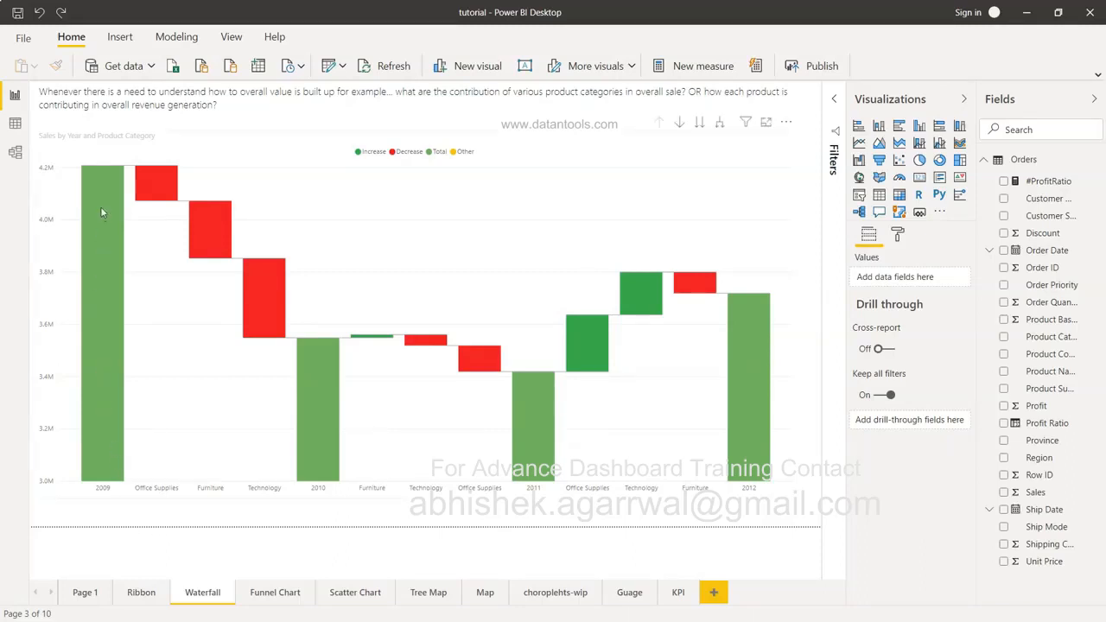
{"action": "mouse_move", "coordinate": [100, 212]}
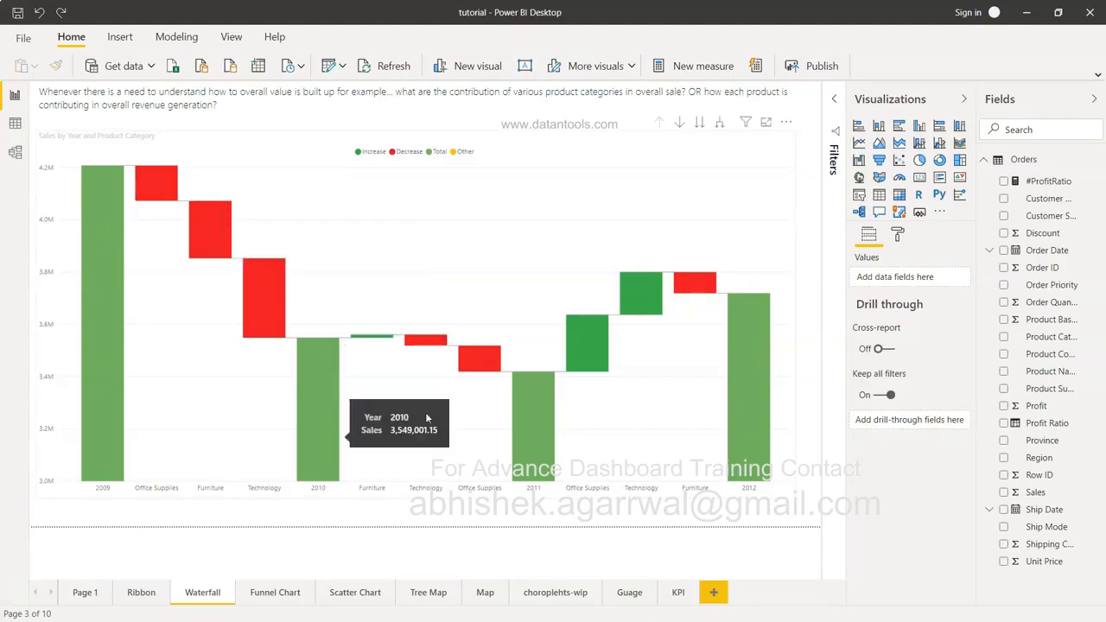
{"action": "mouse_move", "coordinate": [527, 452]}
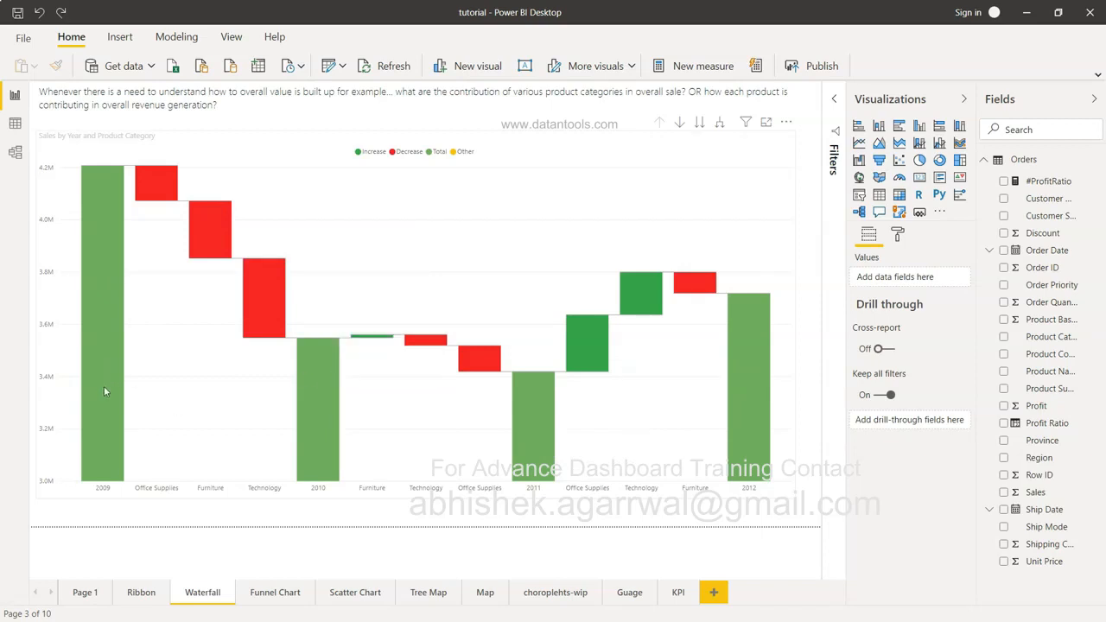
{"action": "mouse_move", "coordinate": [104, 391]}
{"action": "mouse_move", "coordinate": [322, 427]}
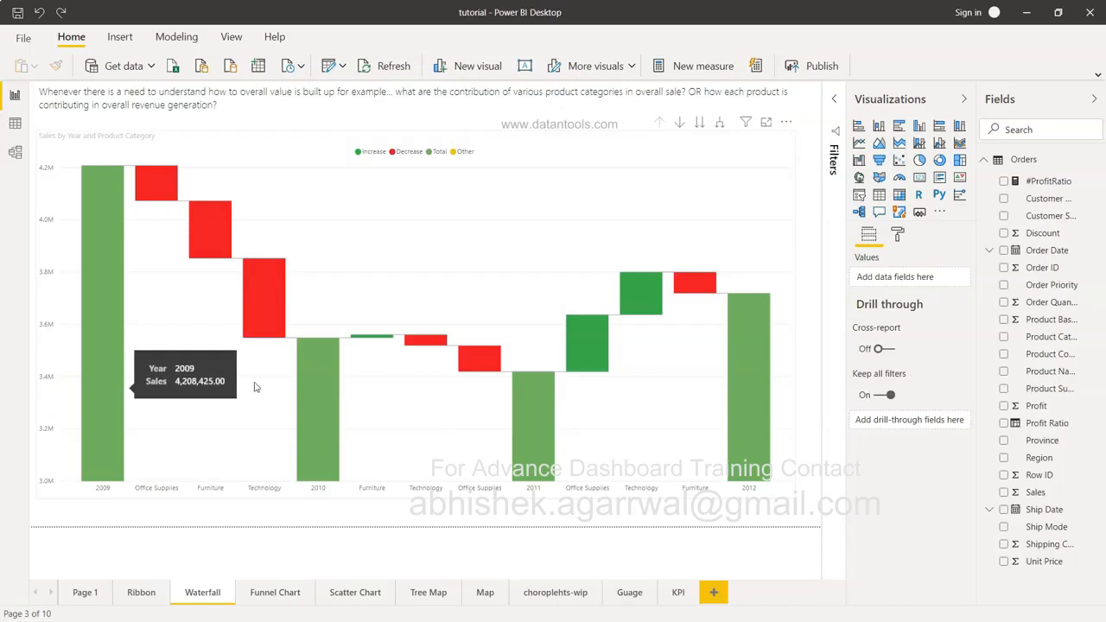
{"action": "mouse_move", "coordinate": [311, 396]}
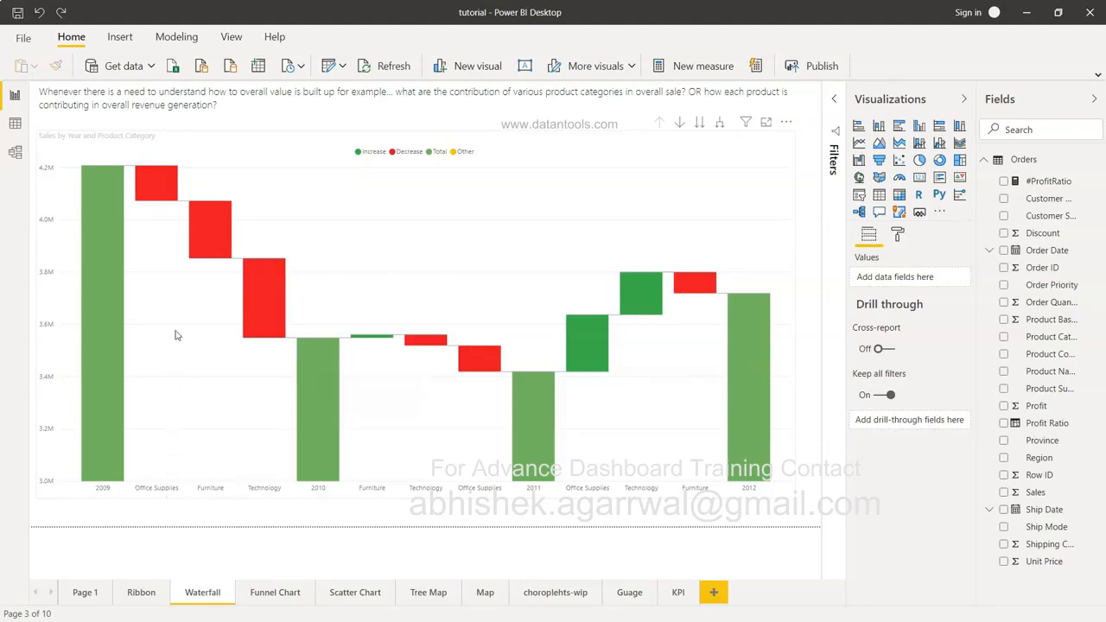
{"action": "mouse_move", "coordinate": [158, 189]}
{"action": "mouse_move", "coordinate": [216, 233]}
{"action": "mouse_move", "coordinate": [254, 290]}
- Replace the existing waterfall chart with a new blank one, sized to fill the page below the explanatory text
{"action": "left_click", "coordinate": [553, 169]}
{"action": "key", "text": "Delete"}
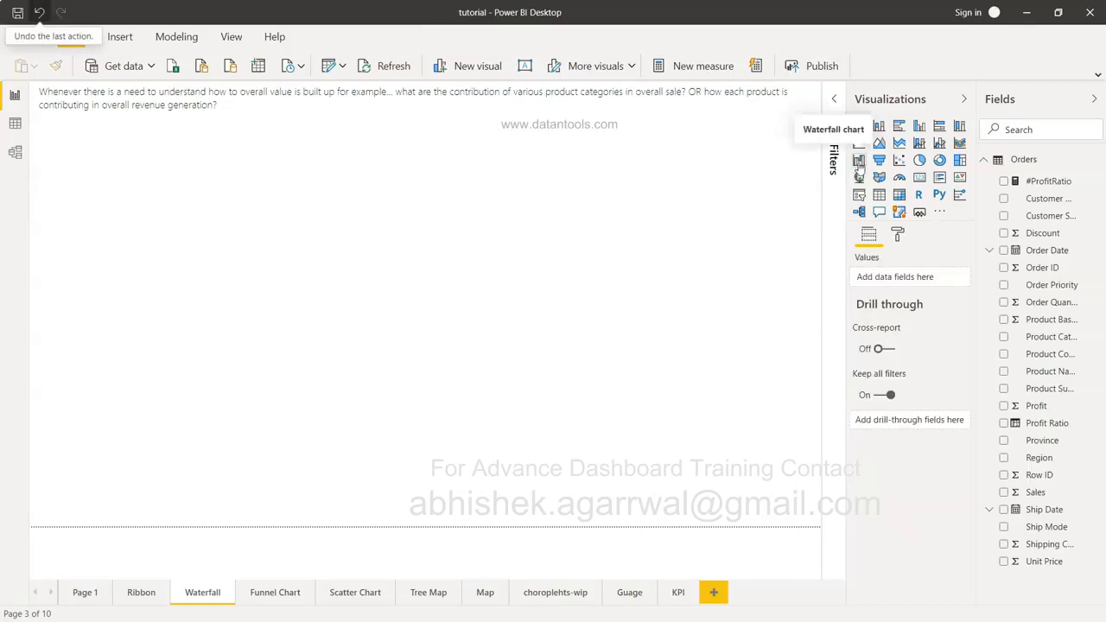
{"action": "left_click", "coordinate": [859, 162]}
{"action": "left_click_drag", "start_coordinate": [416, 287], "coordinate": [427, 539]}
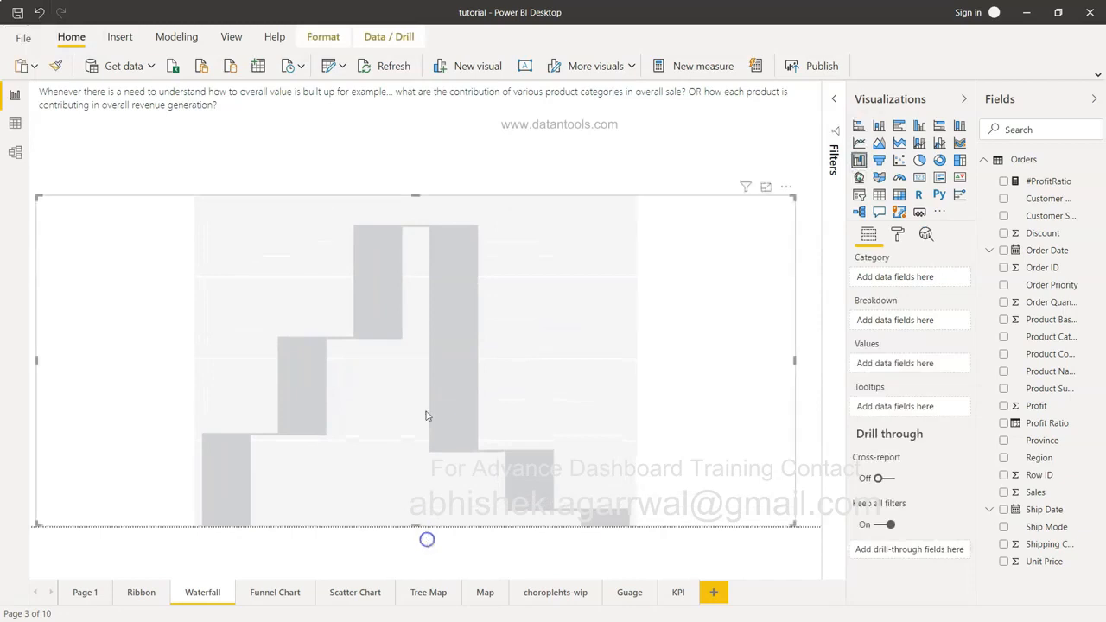
{"action": "left_click_drag", "start_coordinate": [415, 196], "coordinate": [431, 134]}
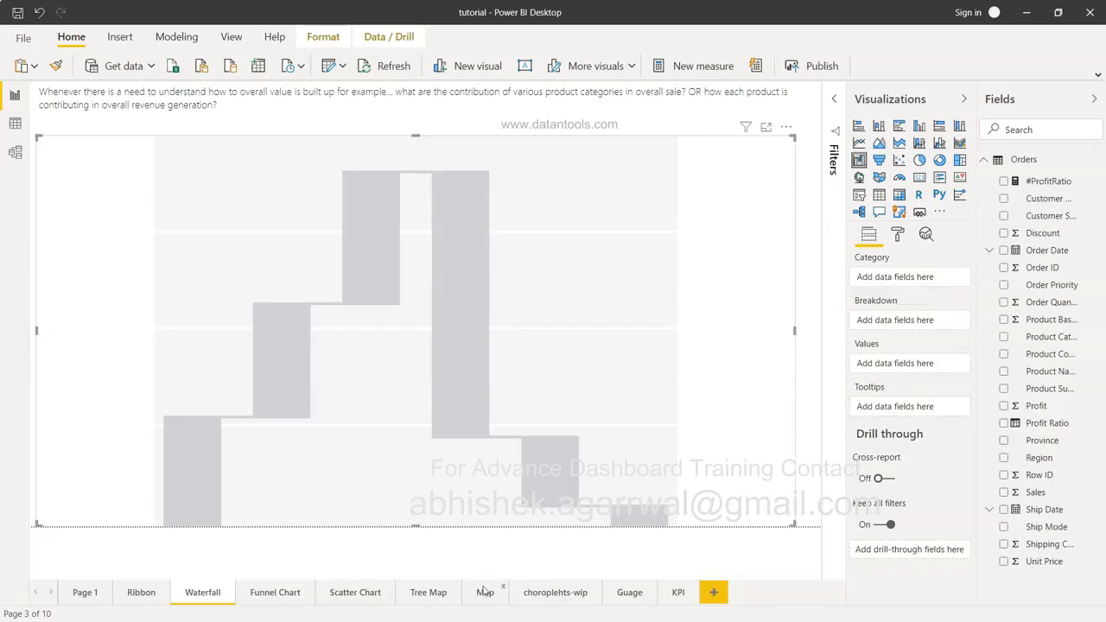
- Use Order Date as the waterfall chart's category, keeping only the Year level and removing Day, Month and Quarter
{"action": "left_click", "coordinate": [1003, 251]}
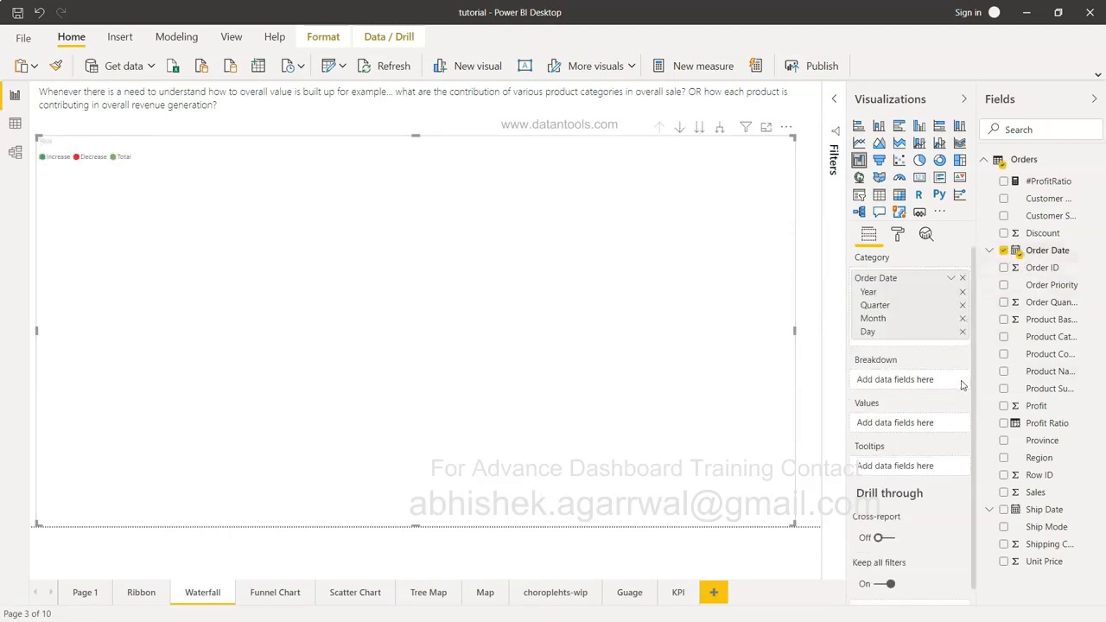
{"action": "left_click", "coordinate": [961, 332]}
{"action": "left_click", "coordinate": [963, 319]}
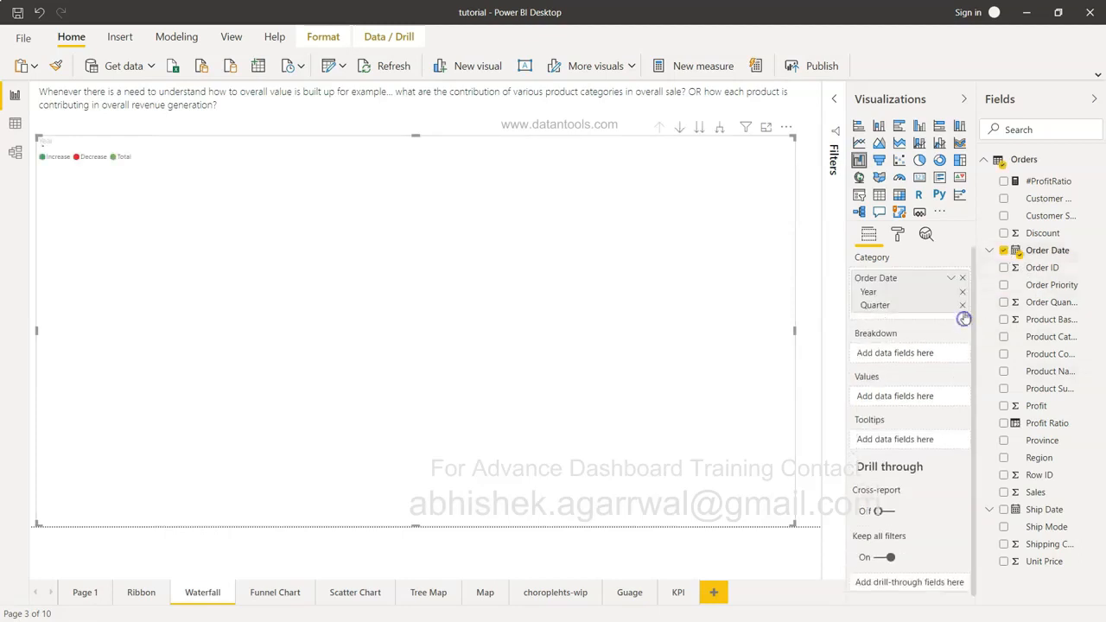
{"action": "left_click", "coordinate": [962, 305]}
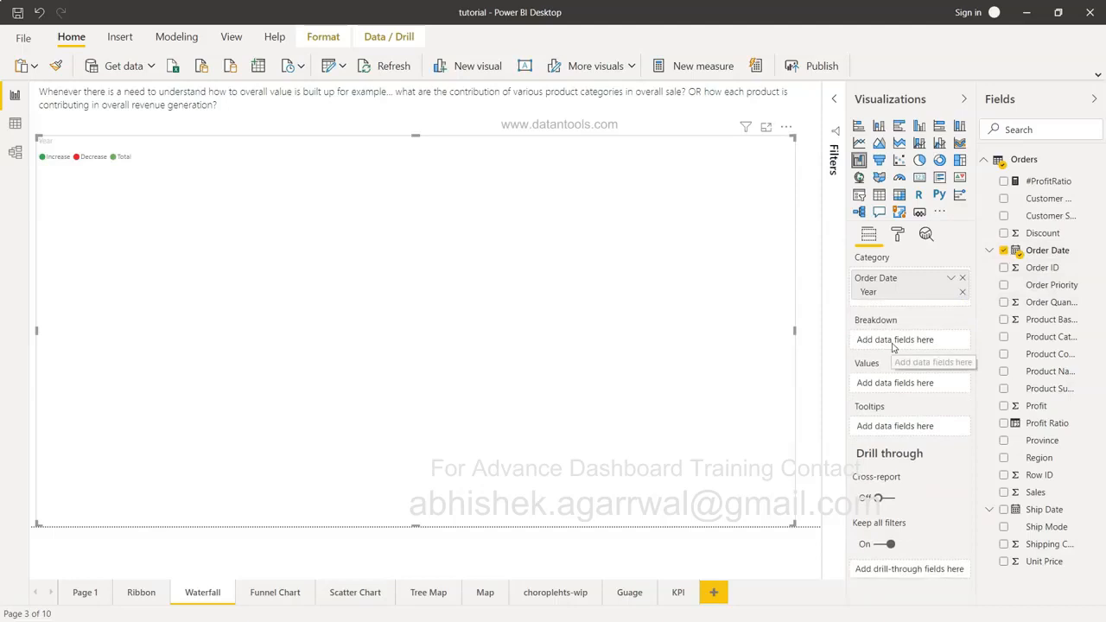
- Break the waterfall chart down by Product Category and use Sales as its values
{"action": "left_click", "coordinate": [1003, 336]}
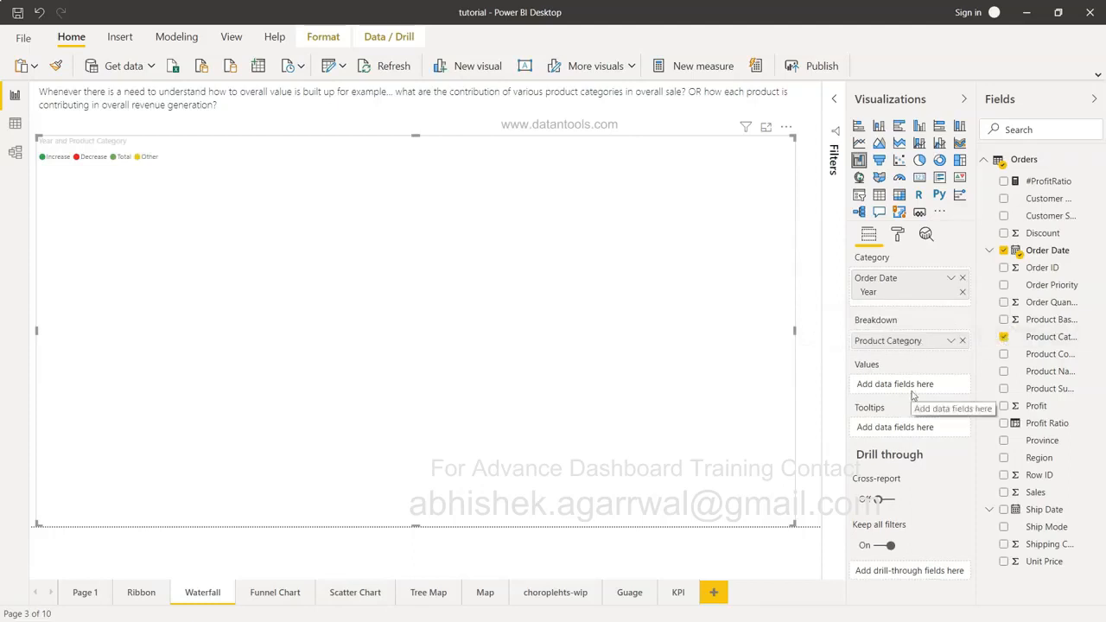
{"action": "left_click", "coordinate": [1003, 492]}
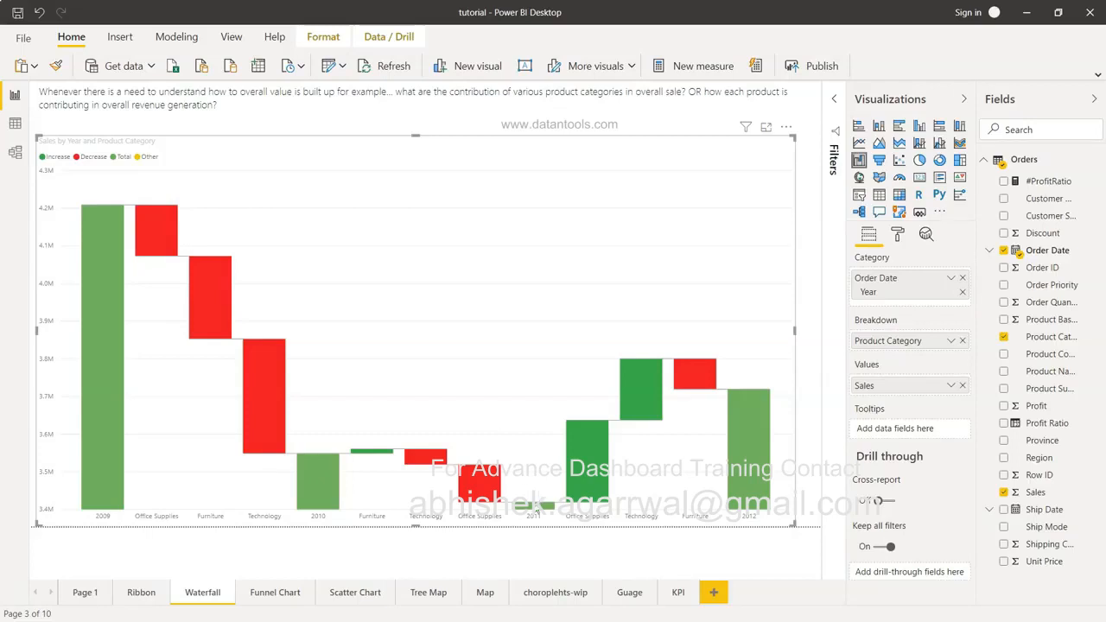
- Examine the waterfall chart's Y axis formatting options, from position and range to display units and gridlines
{"action": "mouse_move", "coordinate": [536, 512]}
{"action": "left_click", "coordinate": [897, 236]}
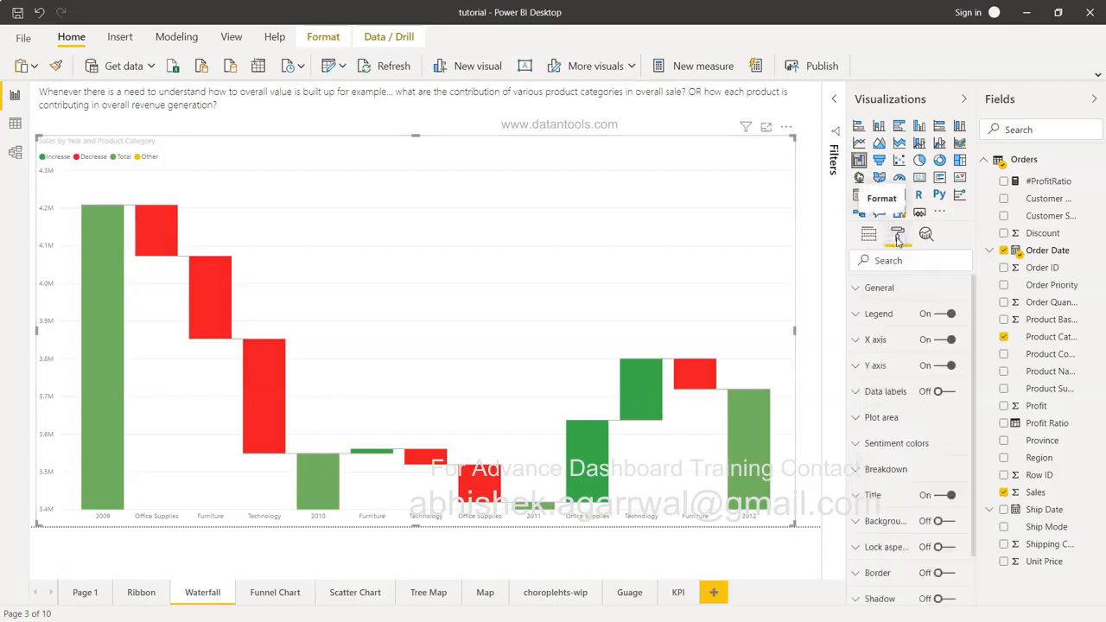
{"action": "left_click", "coordinate": [863, 369]}
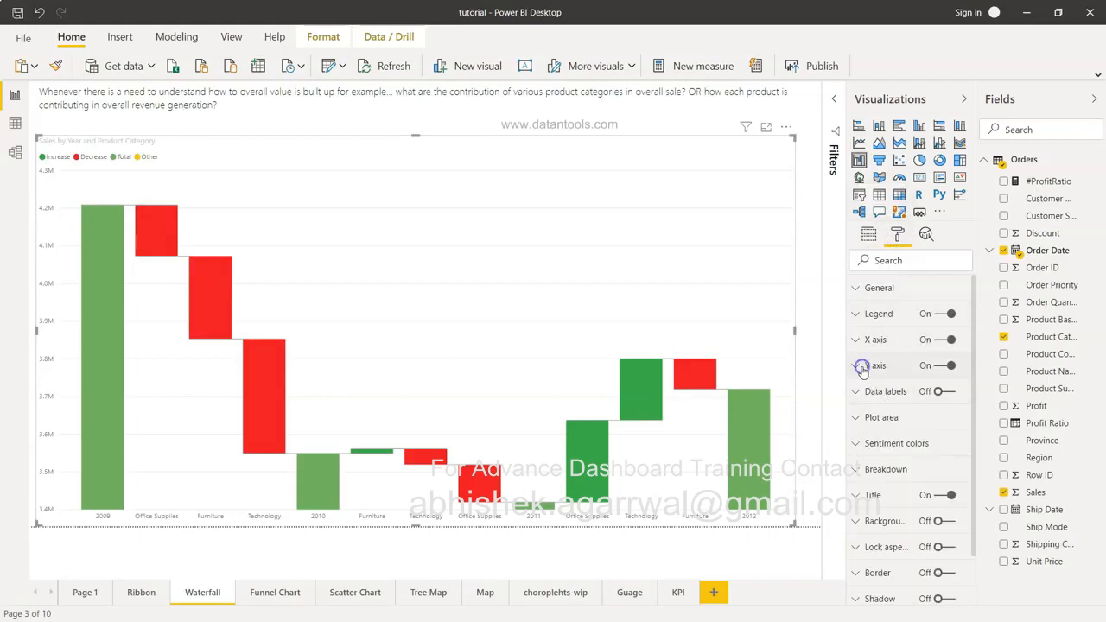
{"action": "left_click", "coordinate": [862, 369]}
{"action": "left_click", "coordinate": [863, 369]}
{"action": "scroll", "coordinate": [910, 445], "scroll_direction": "down", "scroll_amount": 10}
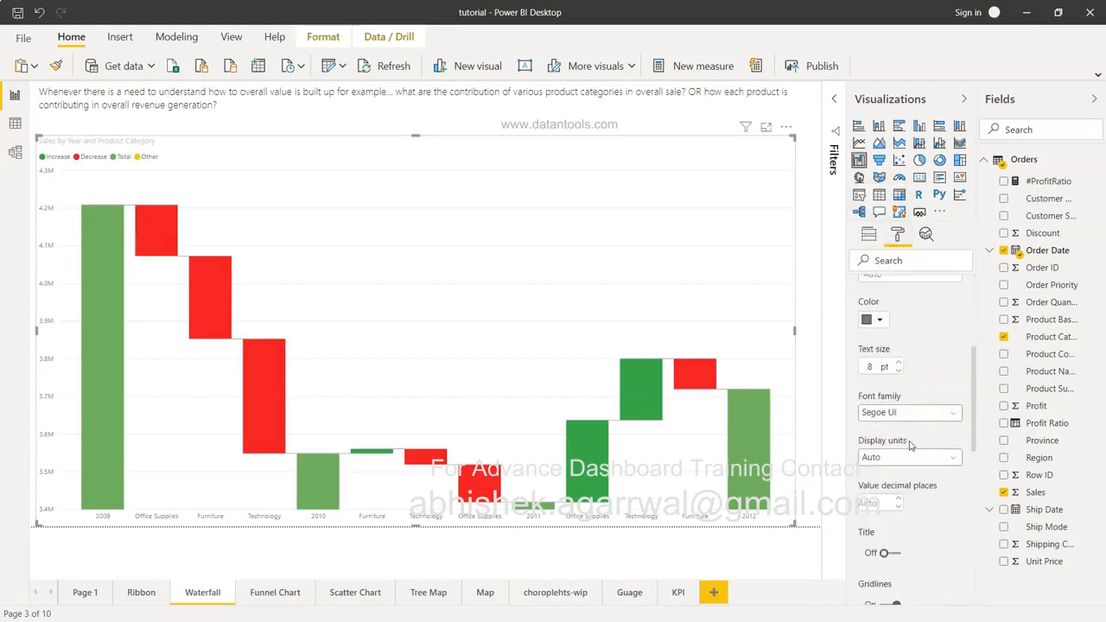
{"action": "scroll", "coordinate": [909, 445], "scroll_direction": "down", "scroll_amount": 2}
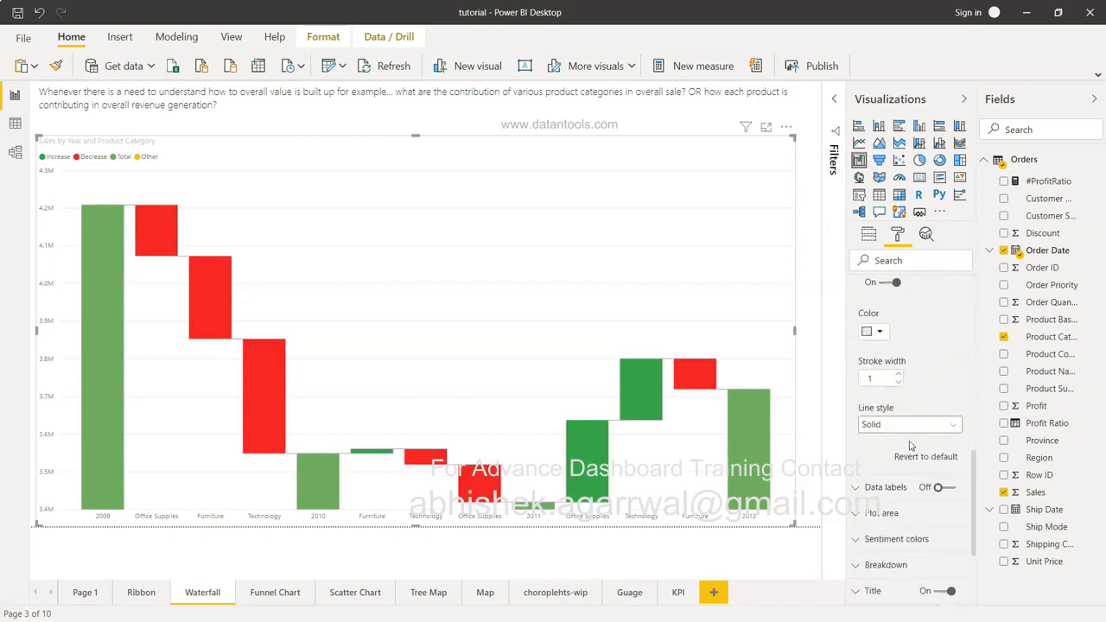
{"action": "scroll", "coordinate": [909, 445], "scroll_direction": "up", "scroll_amount": 5}
{"action": "scroll", "coordinate": [909, 445], "scroll_direction": "up", "scroll_amount": 5}
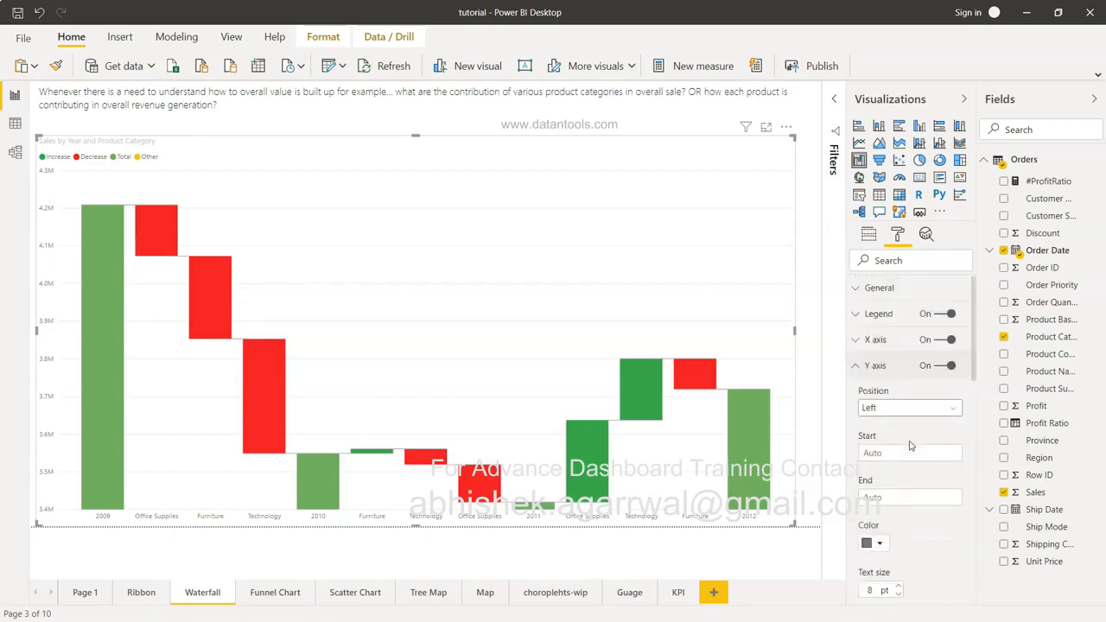
- Try Y axis start values of 1000000, 10000000 and 2000000 on the waterfall chart
{"action": "left_click", "coordinate": [884, 450]}
{"action": "left_click", "coordinate": [893, 496]}
{"action": "left_click", "coordinate": [894, 453]}
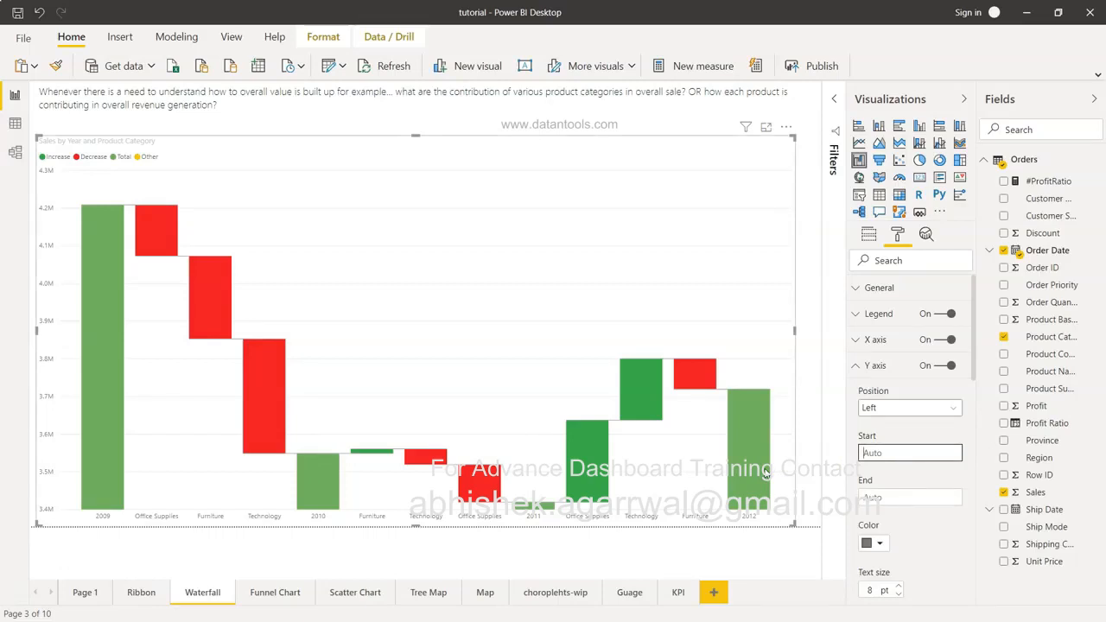
{"action": "type", "text": "1000000"}
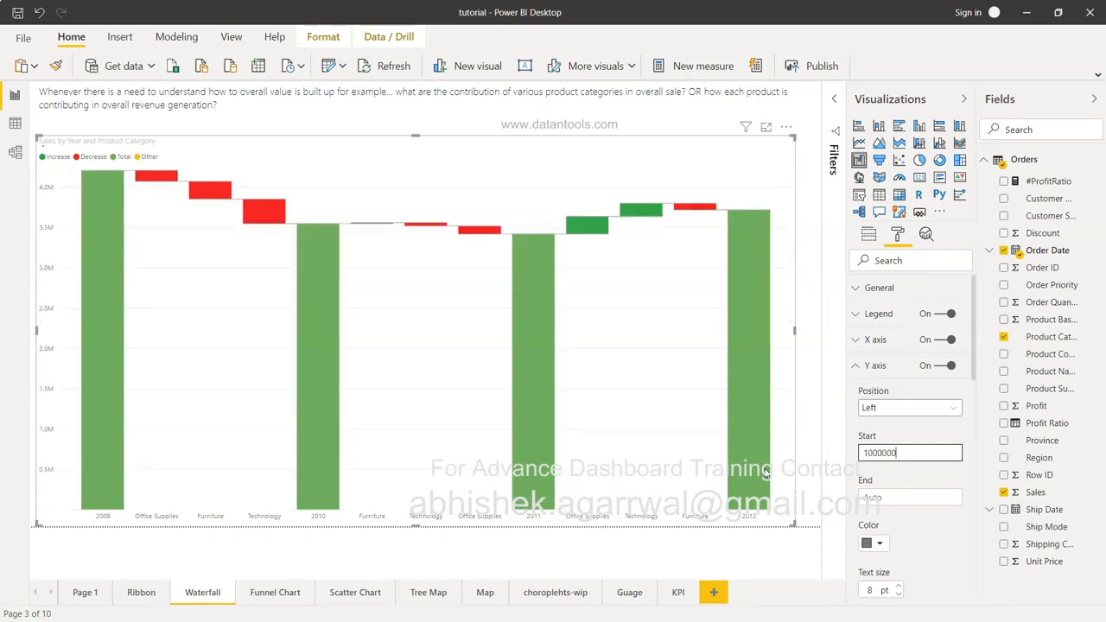
{"action": "type", "text": "0"}
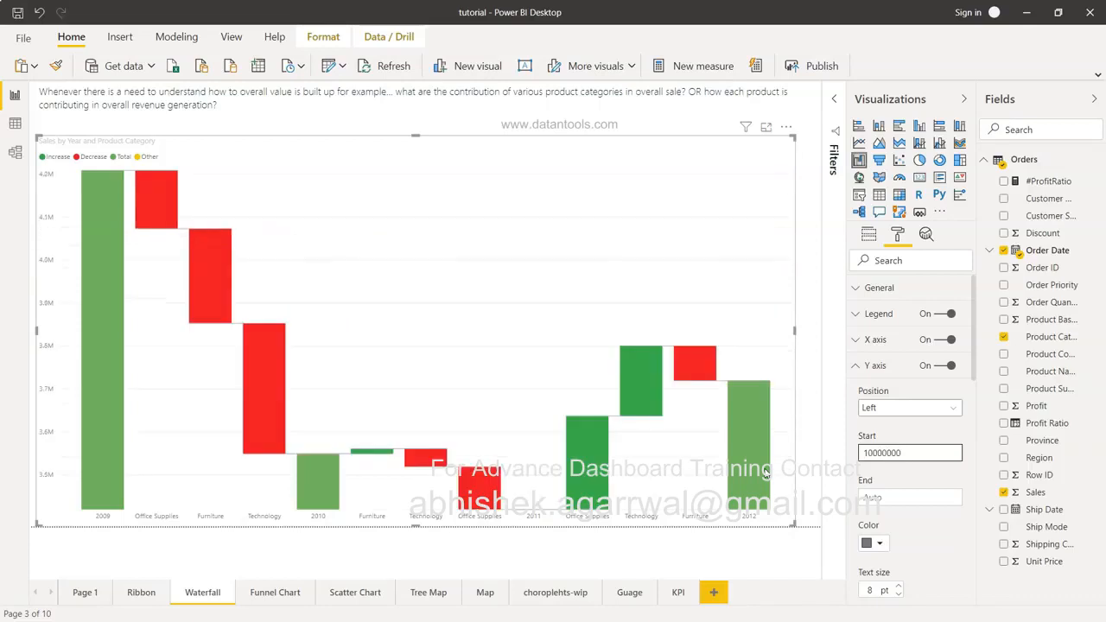
{"action": "key", "text": "BackSpace"}
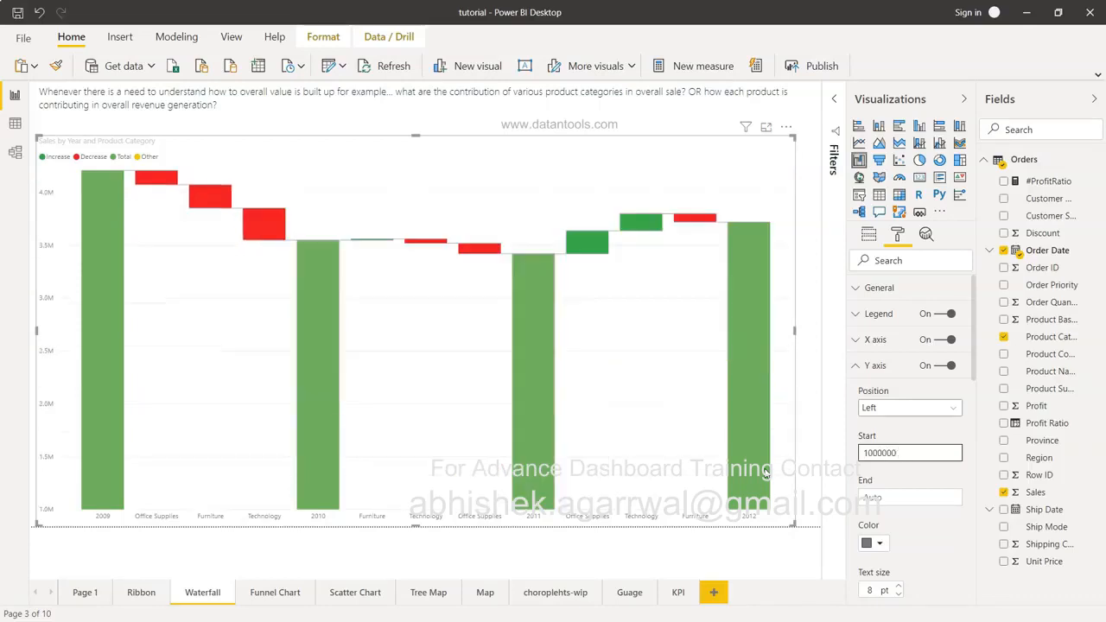
{"action": "key", "text": "Delete"}
{"action": "type", "text": "2"}
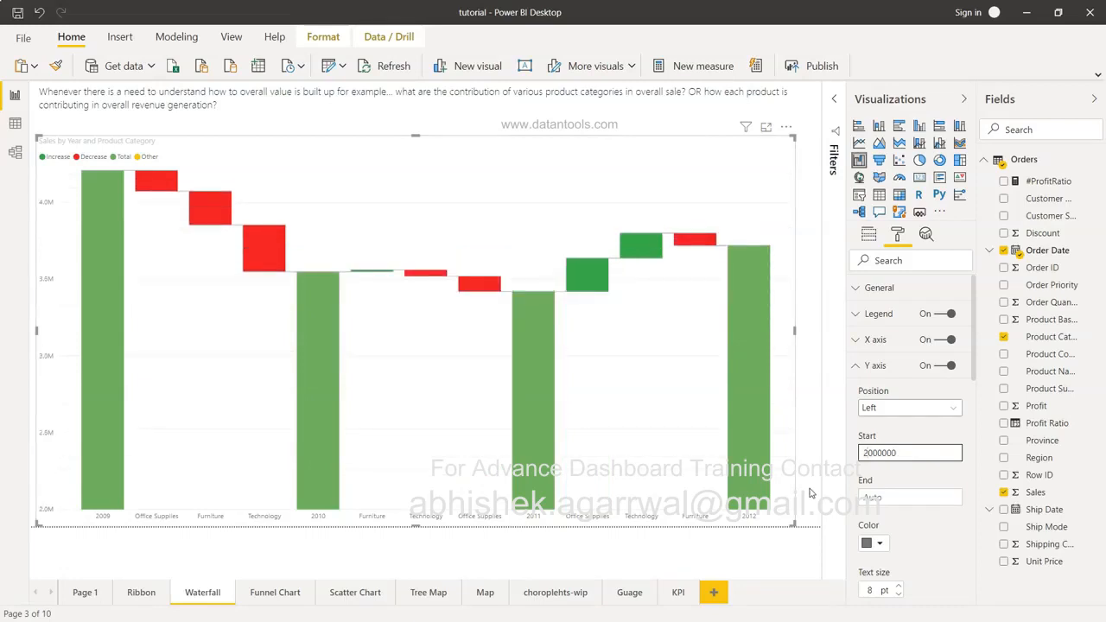
- Set the start of the waterfall chart's Y axis to 3000000, leaving its end on Auto
{"action": "key", "text": "Delete"}
{"action": "type", "text": "3"}
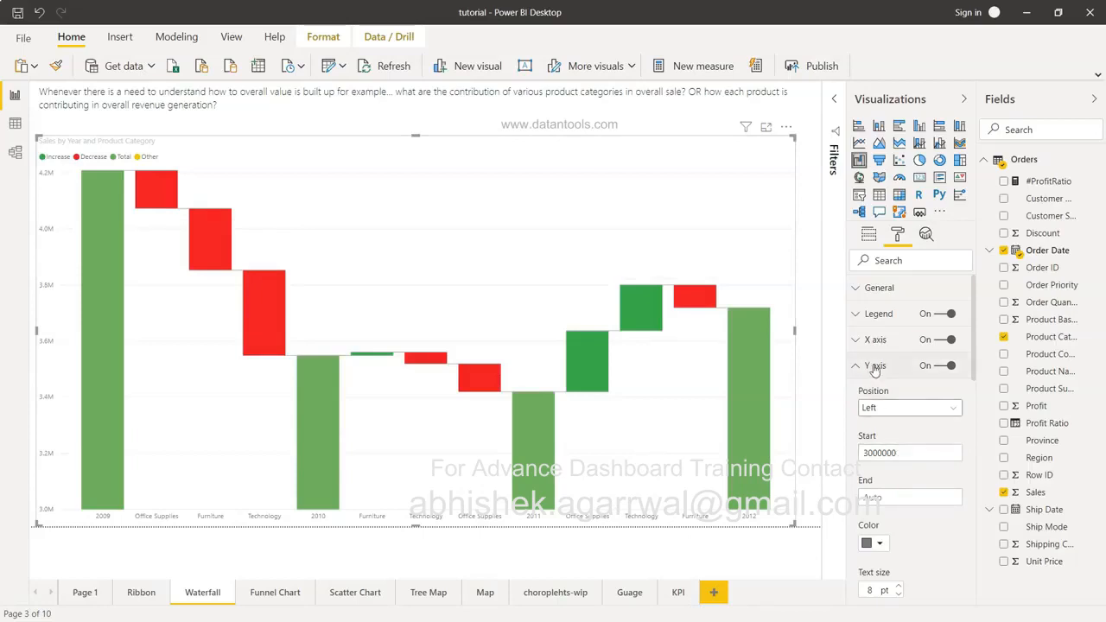
{"action": "left_click", "coordinate": [882, 497]}
{"action": "scroll", "coordinate": [901, 430], "scroll_direction": "down", "scroll_amount": 1}
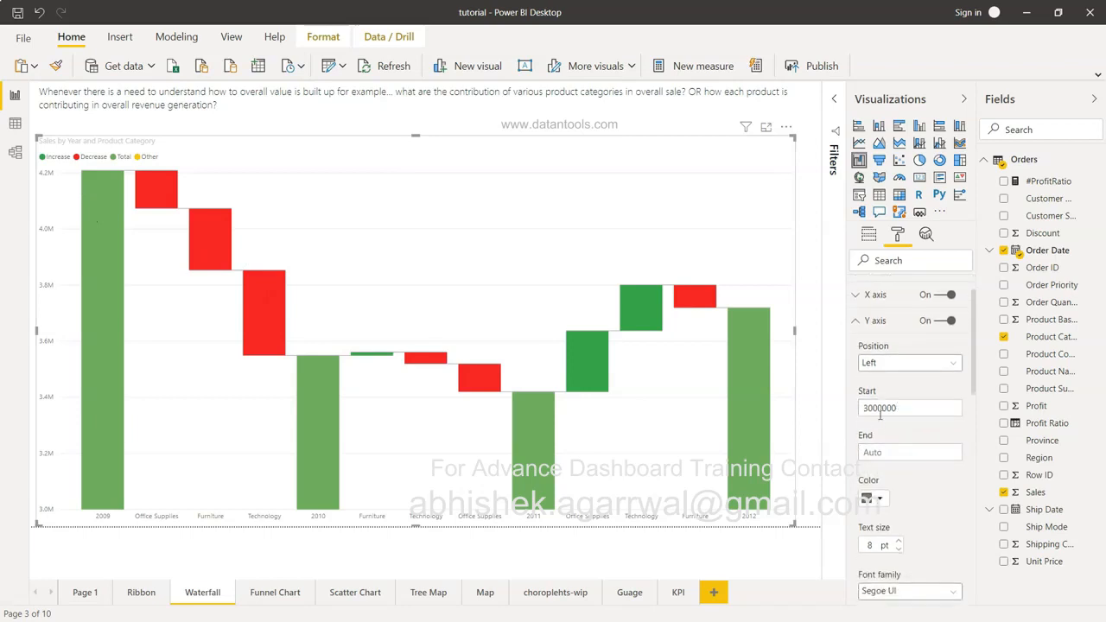
{"action": "left_click", "coordinate": [908, 412]}
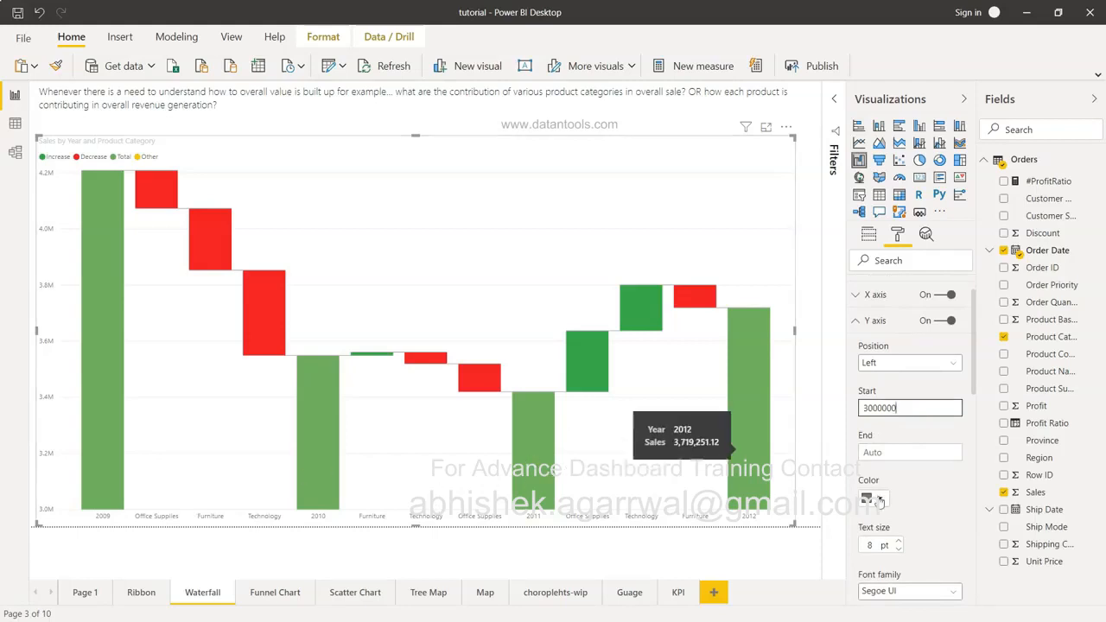
- Try the waterfall chart with its Y axis gridlines off, restore them, and close the Y axis settings
{"action": "scroll", "coordinate": [933, 511], "scroll_direction": "down", "scroll_amount": 5}
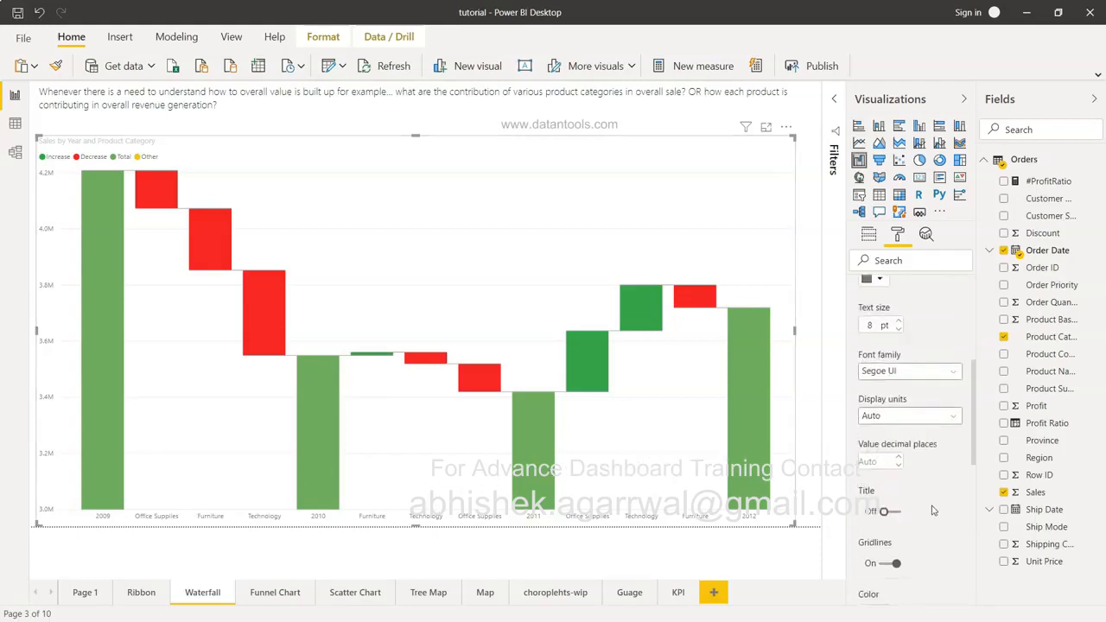
{"action": "scroll", "coordinate": [932, 511], "scroll_direction": "up", "scroll_amount": 1}
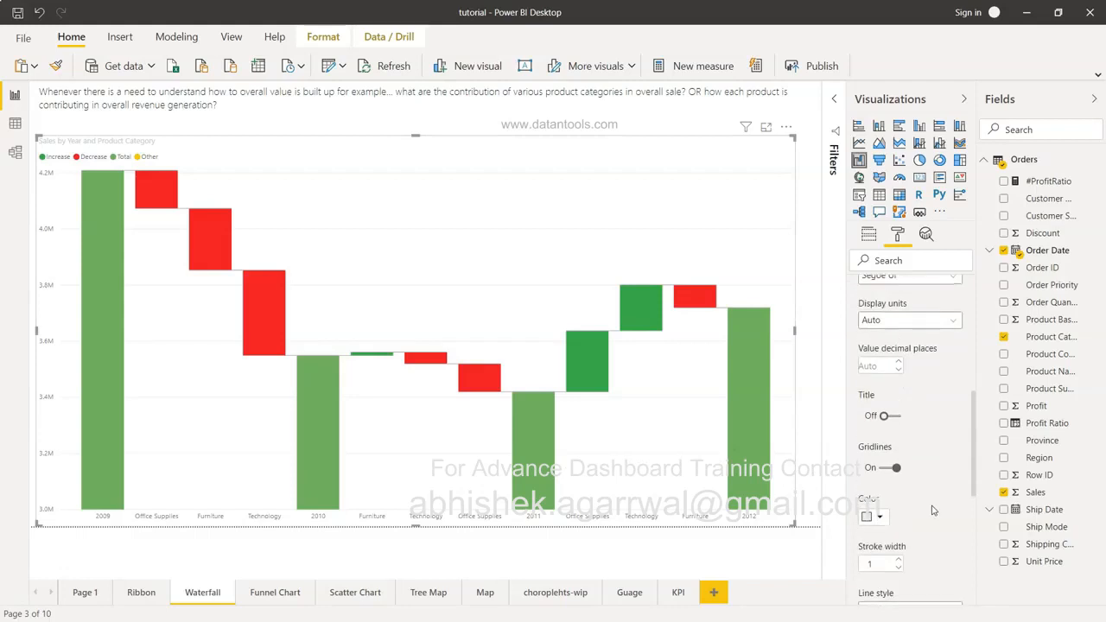
{"action": "left_click", "coordinate": [885, 469]}
{"action": "left_click", "coordinate": [893, 468]}
{"action": "scroll", "coordinate": [908, 471], "scroll_direction": "up", "scroll_amount": 3}
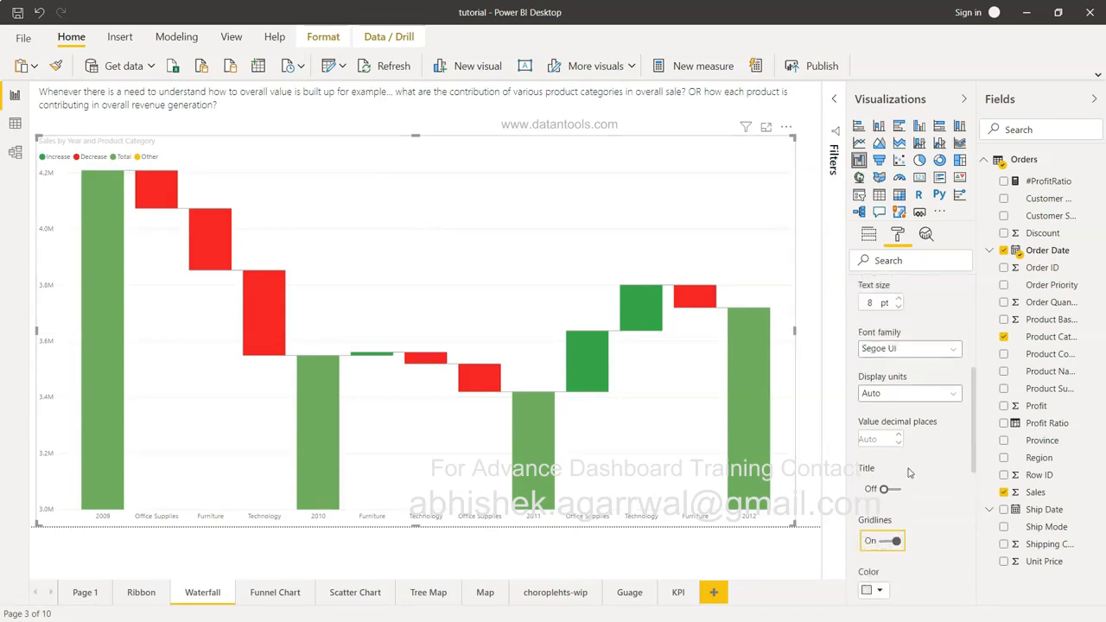
{"action": "scroll", "coordinate": [908, 465], "scroll_direction": "up", "scroll_amount": 6}
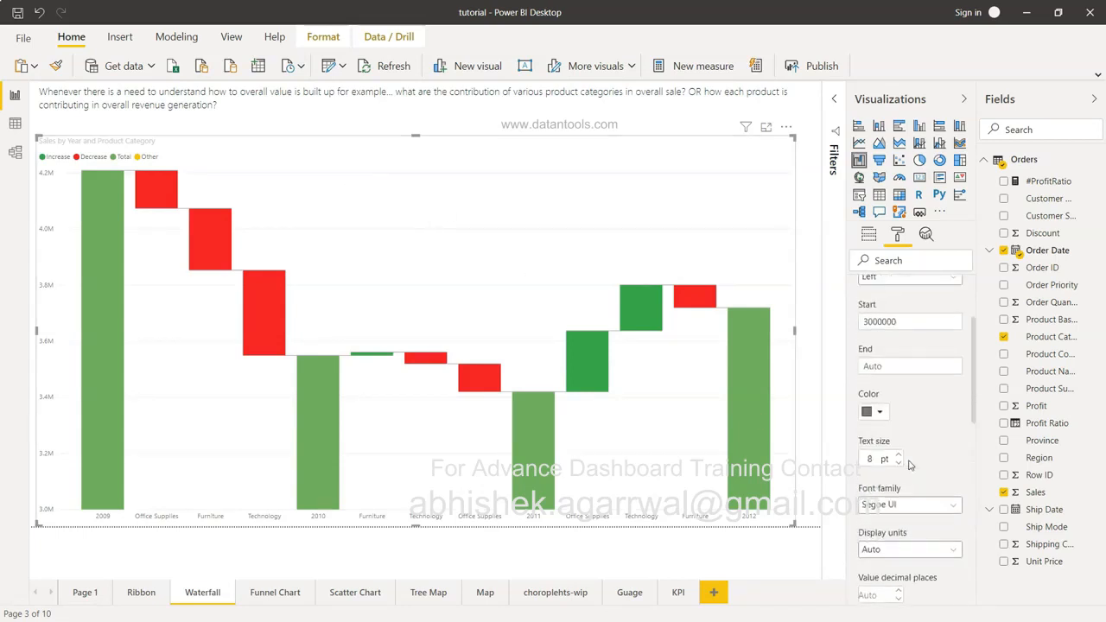
{"action": "left_click", "coordinate": [859, 369]}
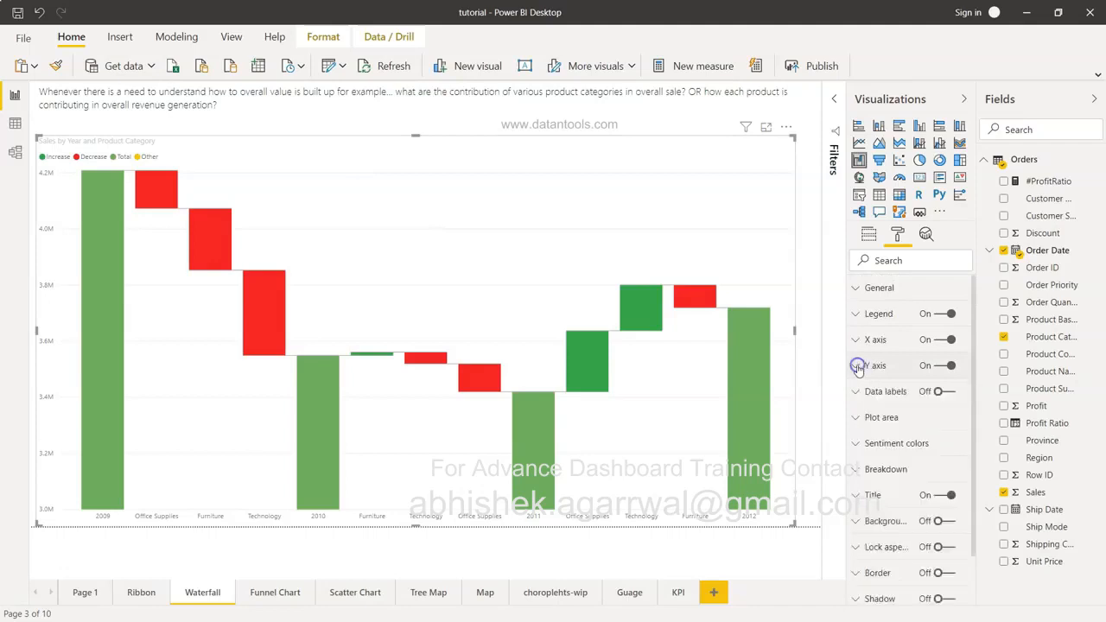
- Turn on the waterfall chart's data labels and set their display units to Thousands
{"action": "left_click", "coordinate": [952, 393]}
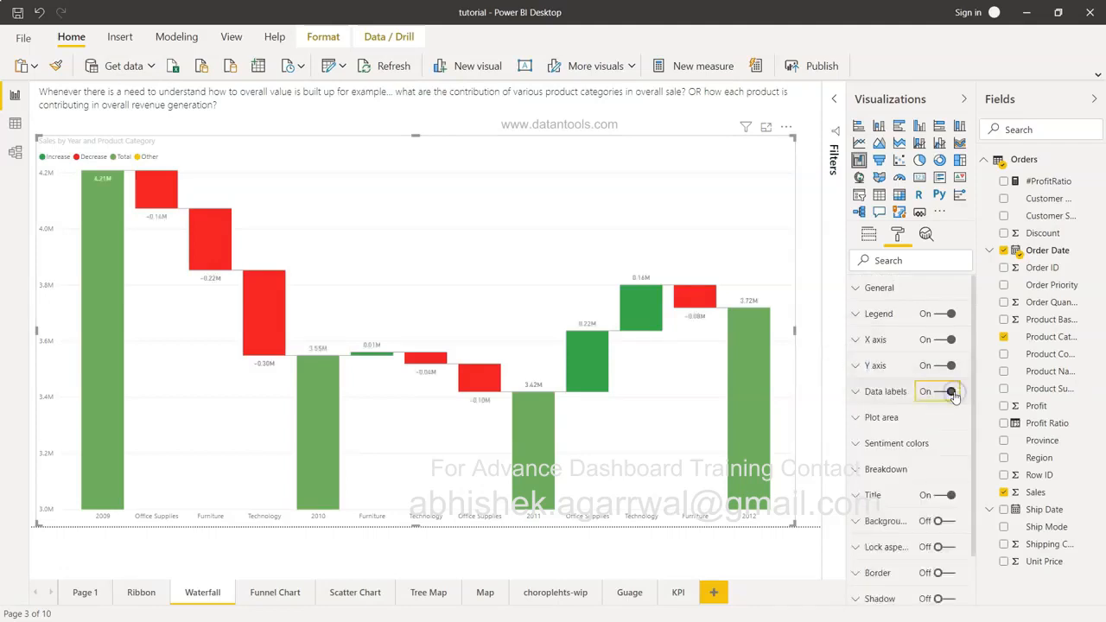
{"action": "left_click", "coordinate": [888, 393]}
{"action": "left_click", "coordinate": [909, 482]}
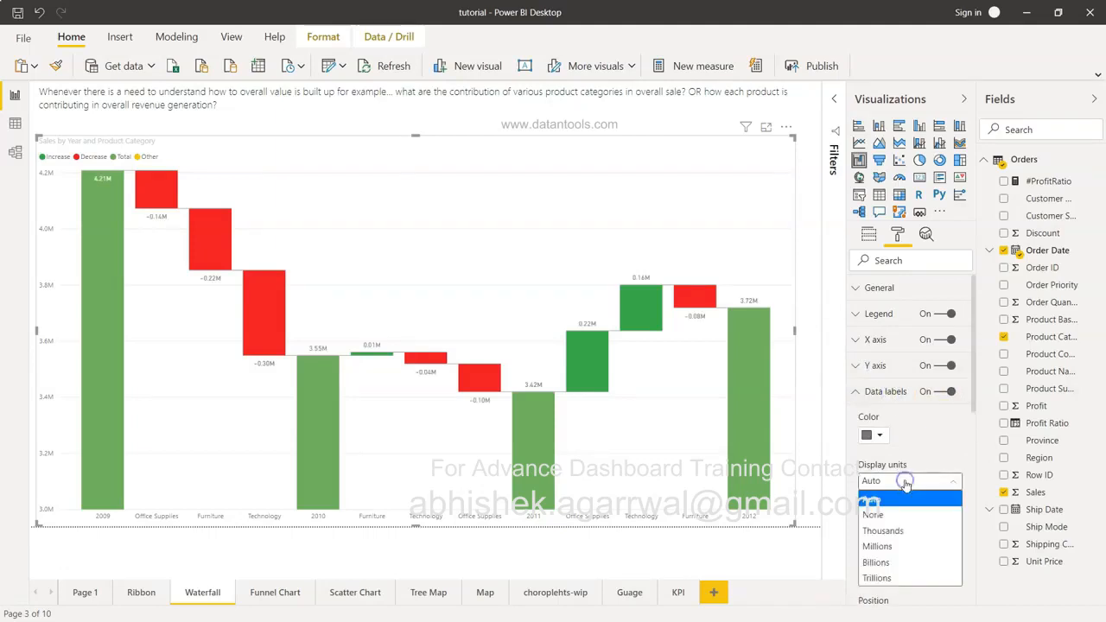
{"action": "left_click", "coordinate": [905, 532]}
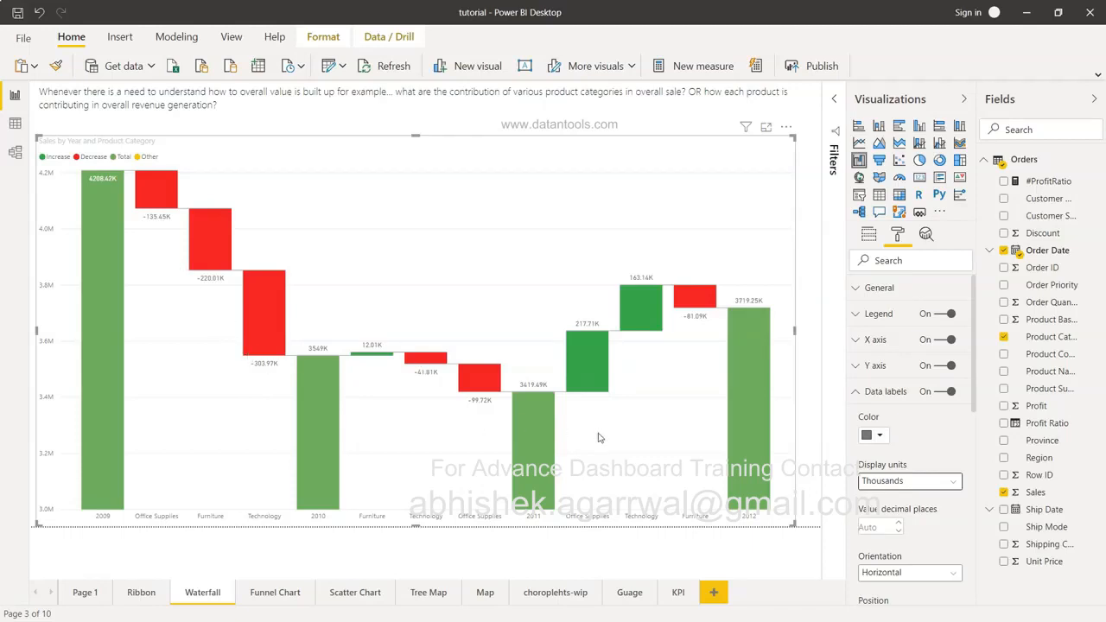
- Try the data label positions Inside end and Outside end, and set the position to Inside center
{"action": "scroll", "coordinate": [899, 429], "scroll_direction": "down", "scroll_amount": 1}
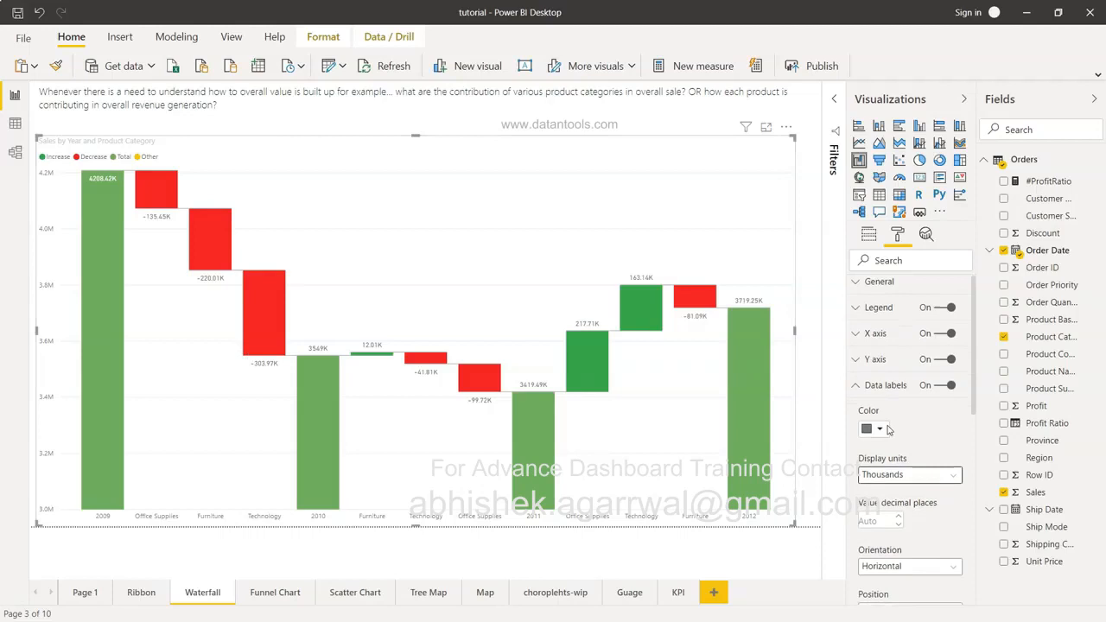
{"action": "scroll", "coordinate": [888, 429], "scroll_direction": "down", "scroll_amount": 2}
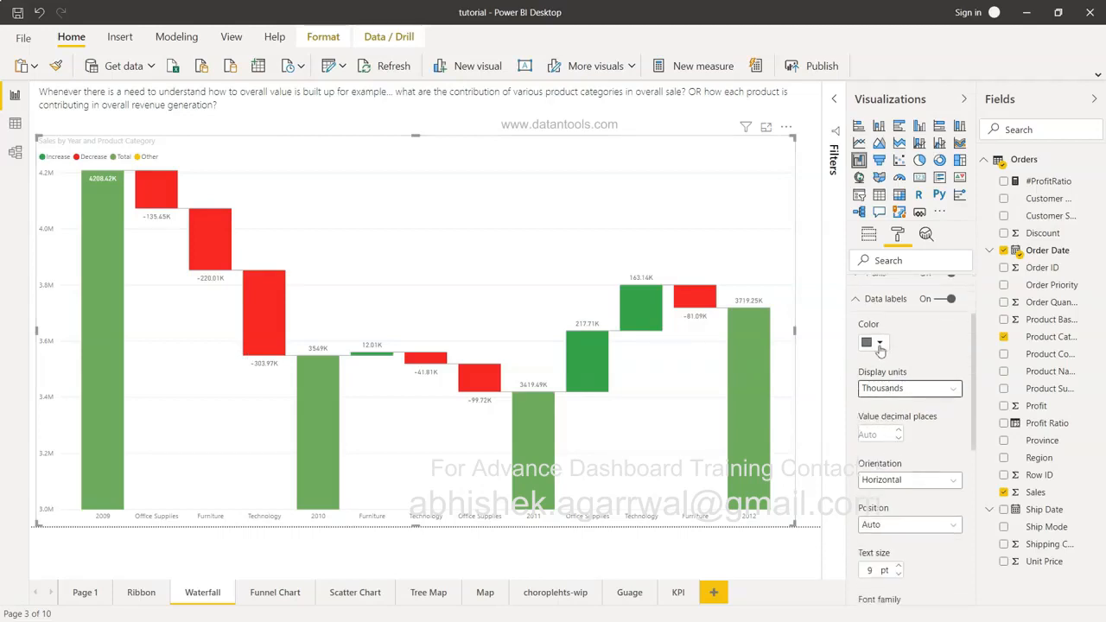
{"action": "scroll", "coordinate": [904, 480], "scroll_direction": "down", "scroll_amount": 2}
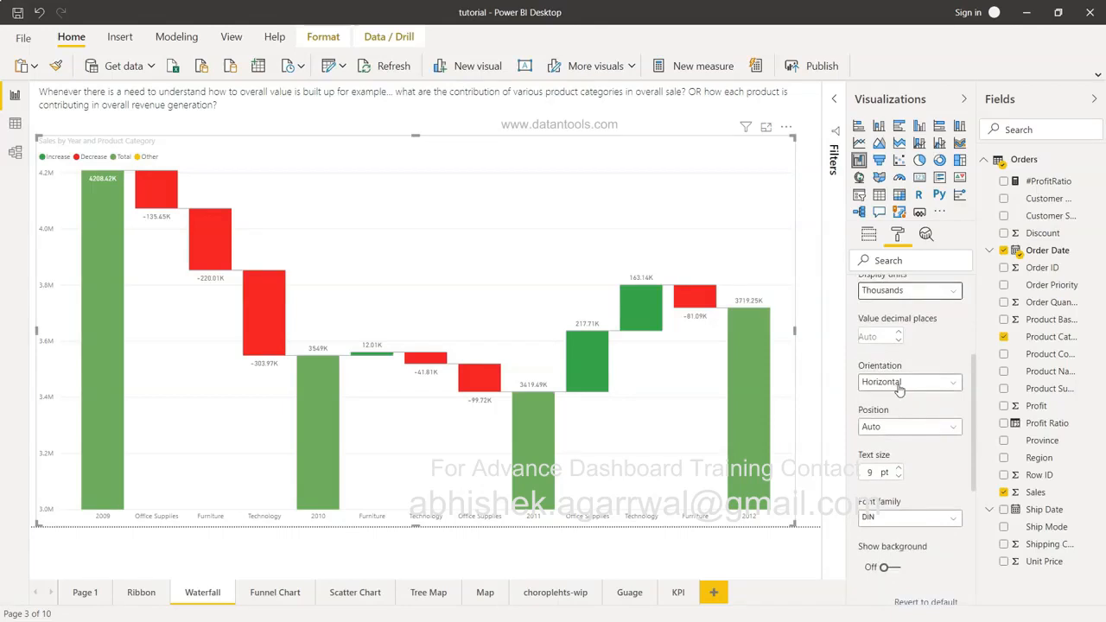
{"action": "scroll", "coordinate": [899, 391], "scroll_direction": "down", "scroll_amount": 2}
{"action": "left_click", "coordinate": [905, 346]}
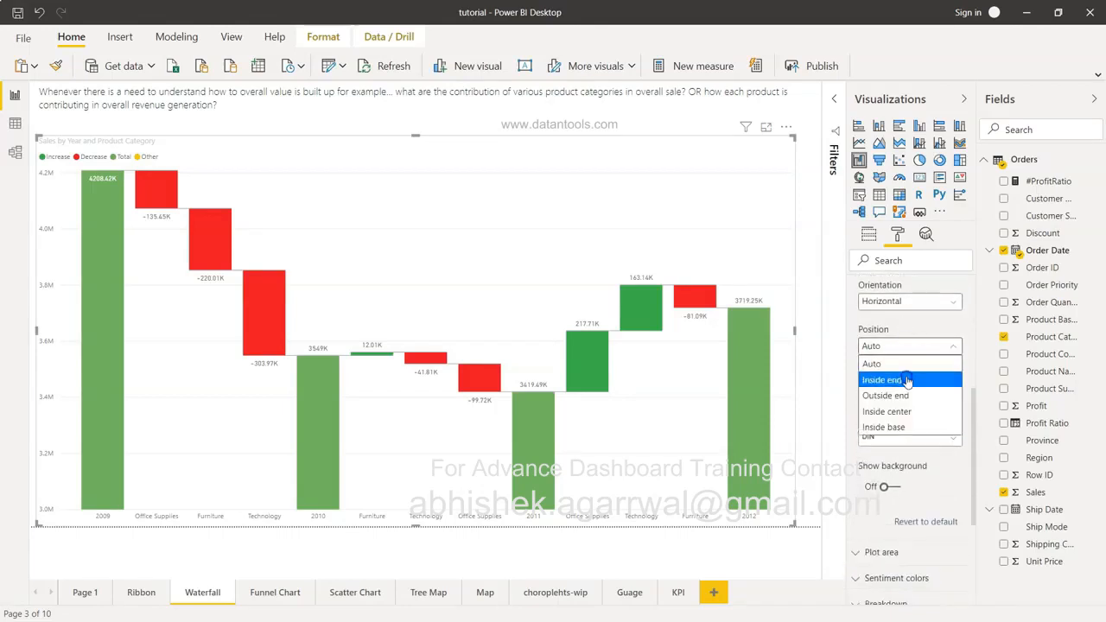
{"action": "left_click", "coordinate": [906, 381]}
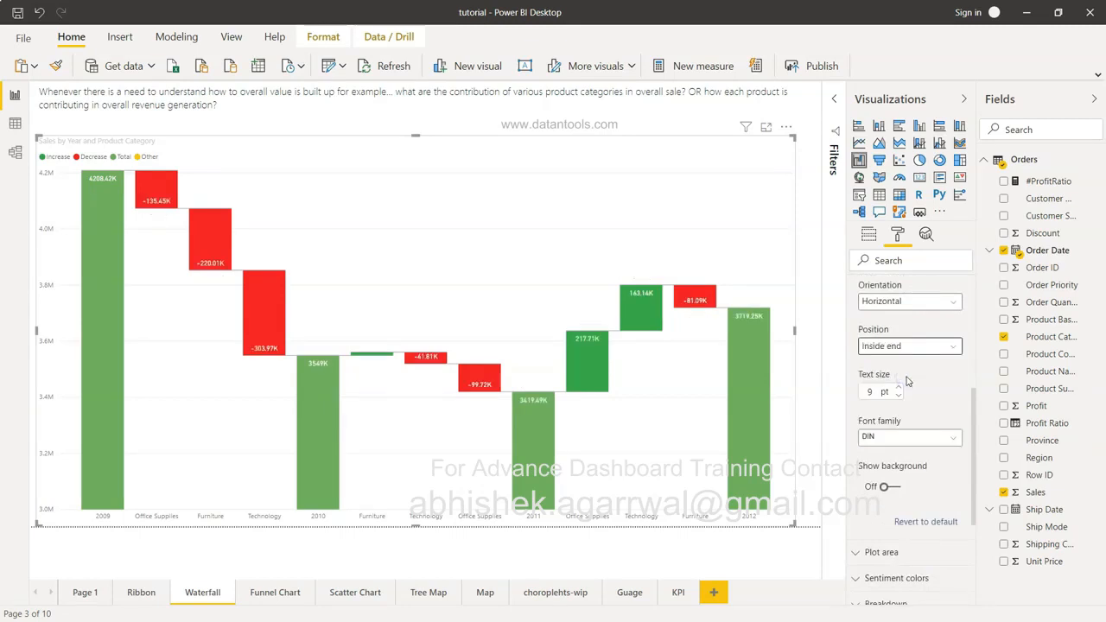
{"action": "left_click", "coordinate": [905, 346]}
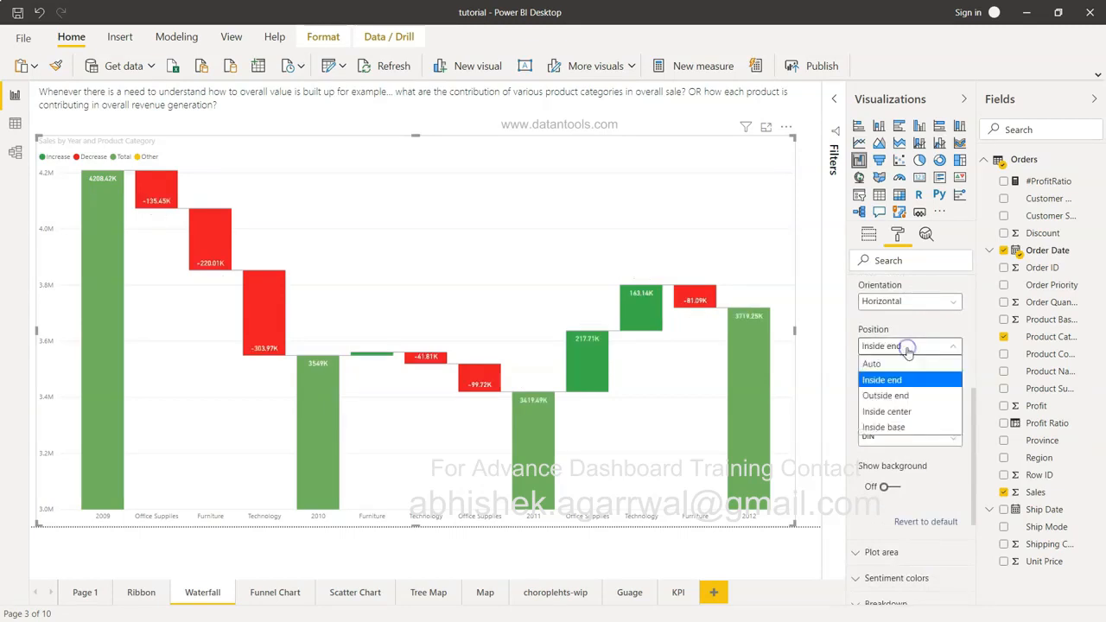
{"action": "left_click", "coordinate": [912, 395]}
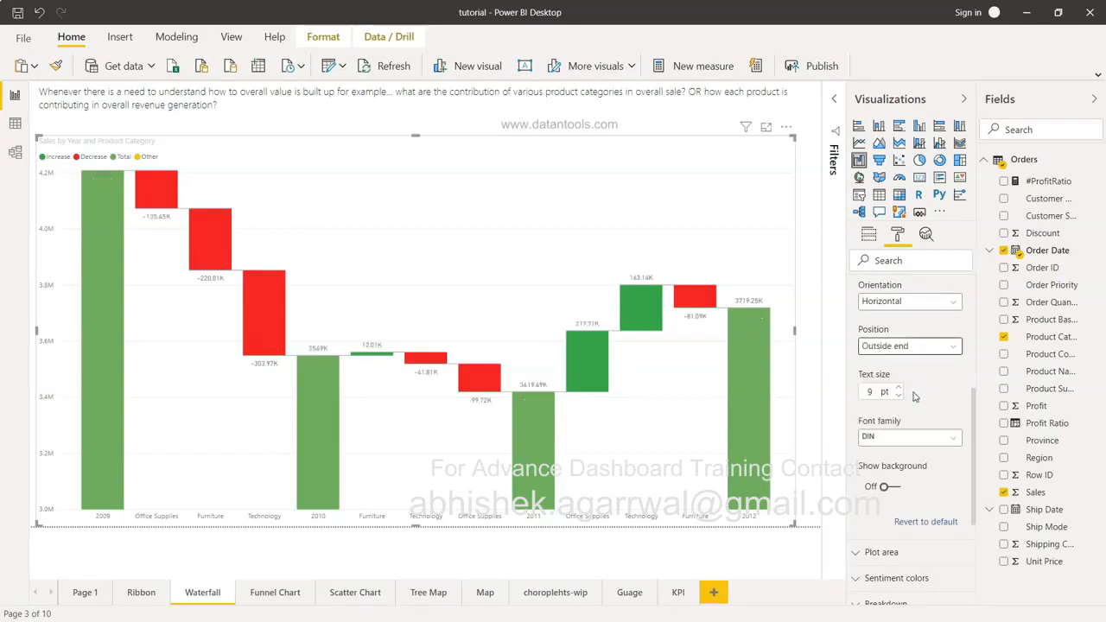
{"action": "left_click", "coordinate": [910, 347]}
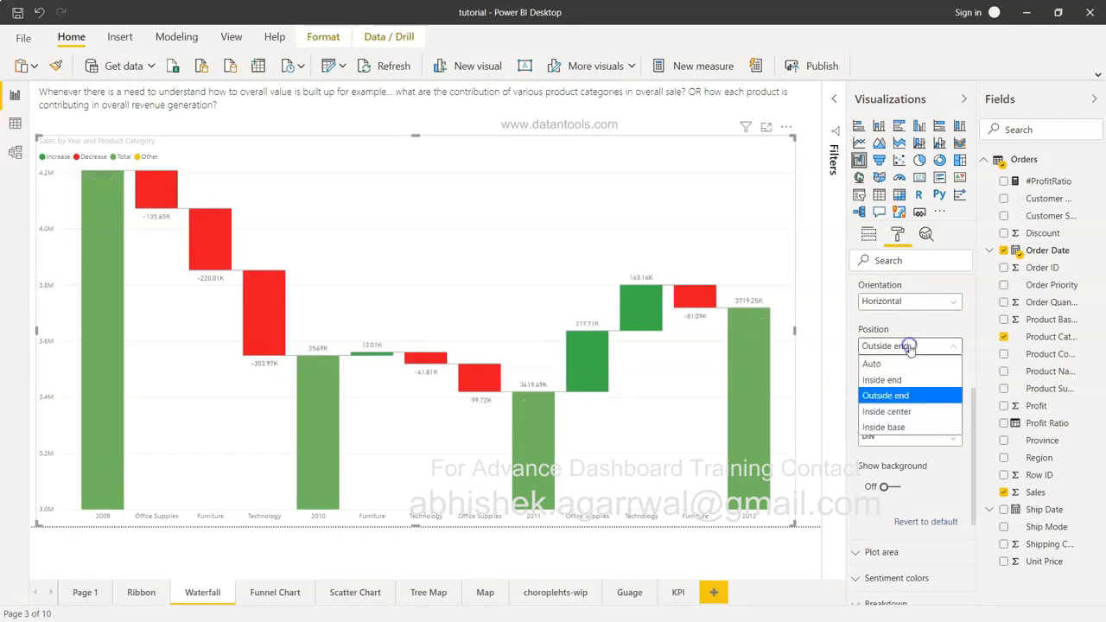
{"action": "left_click", "coordinate": [919, 416]}
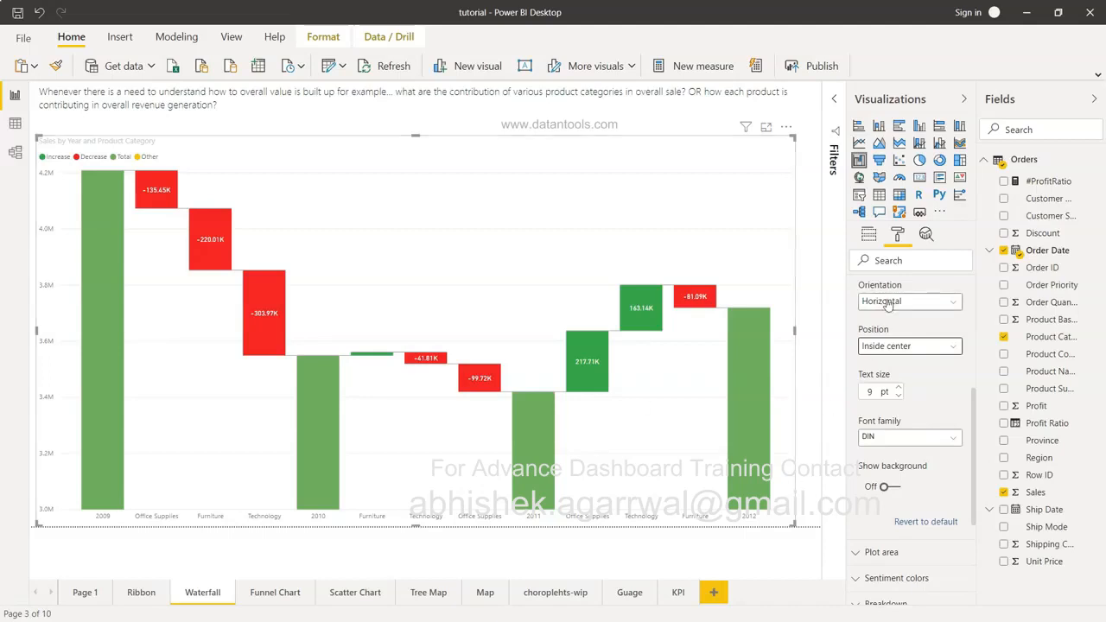
- Try the waterfall chart's data labels with a background and turn the background off again
{"action": "scroll", "coordinate": [927, 432], "scroll_direction": "down", "scroll_amount": 1}
{"action": "scroll", "coordinate": [927, 432], "scroll_direction": "down", "scroll_amount": 2}
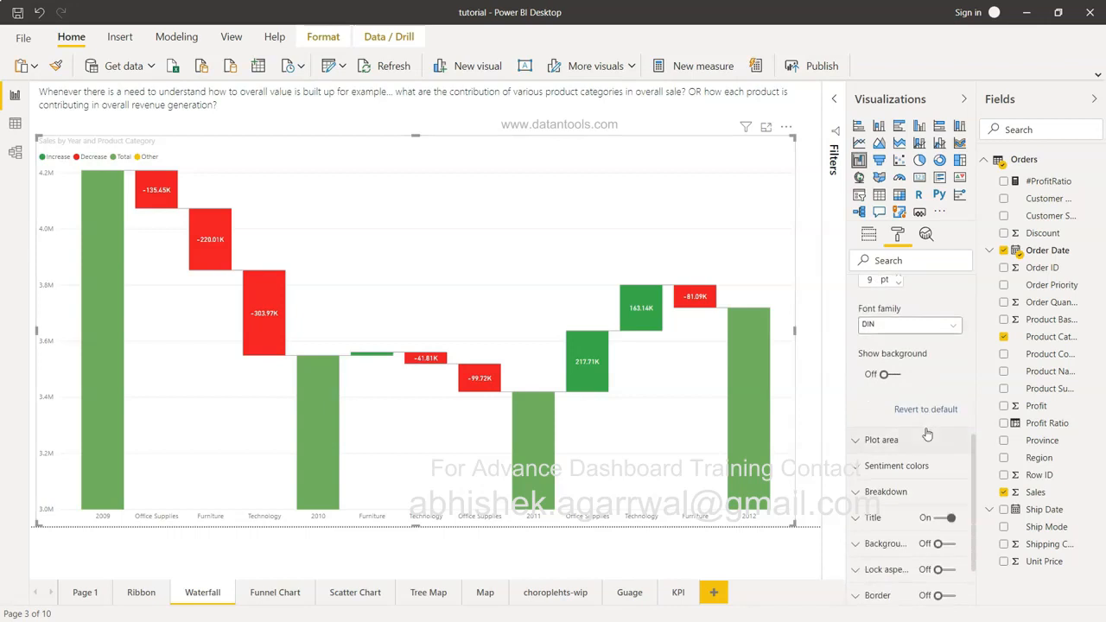
{"action": "left_click", "coordinate": [894, 376]}
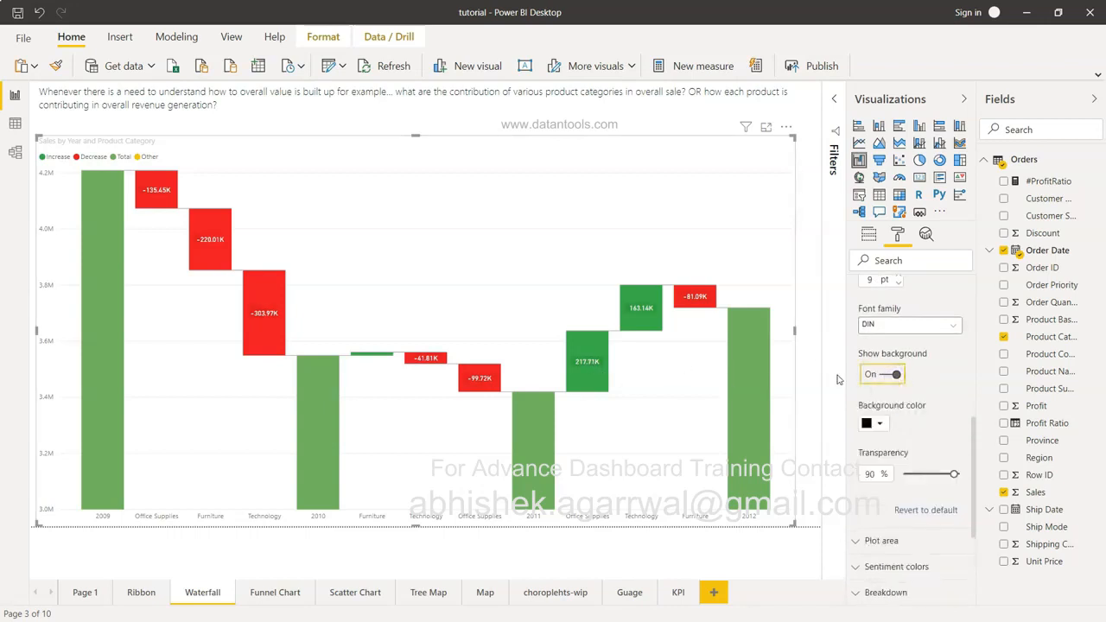
{"action": "left_click", "coordinate": [883, 377]}
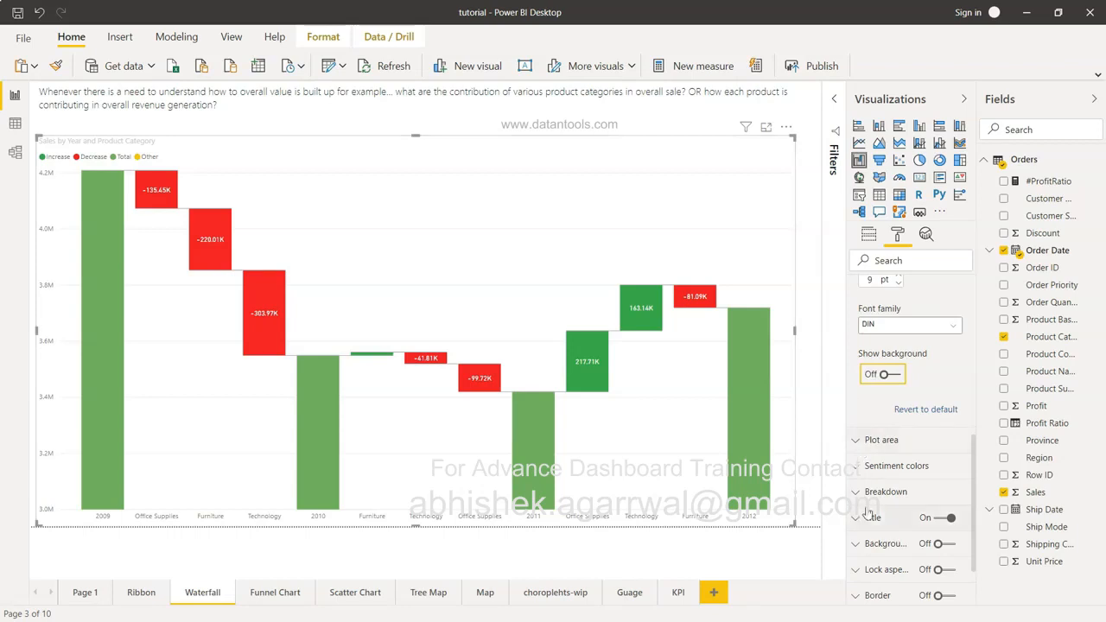
- Examine the waterfall chart's sentiment color settings for Increase, Decrease, Other and Total
{"action": "left_click", "coordinate": [862, 468]}
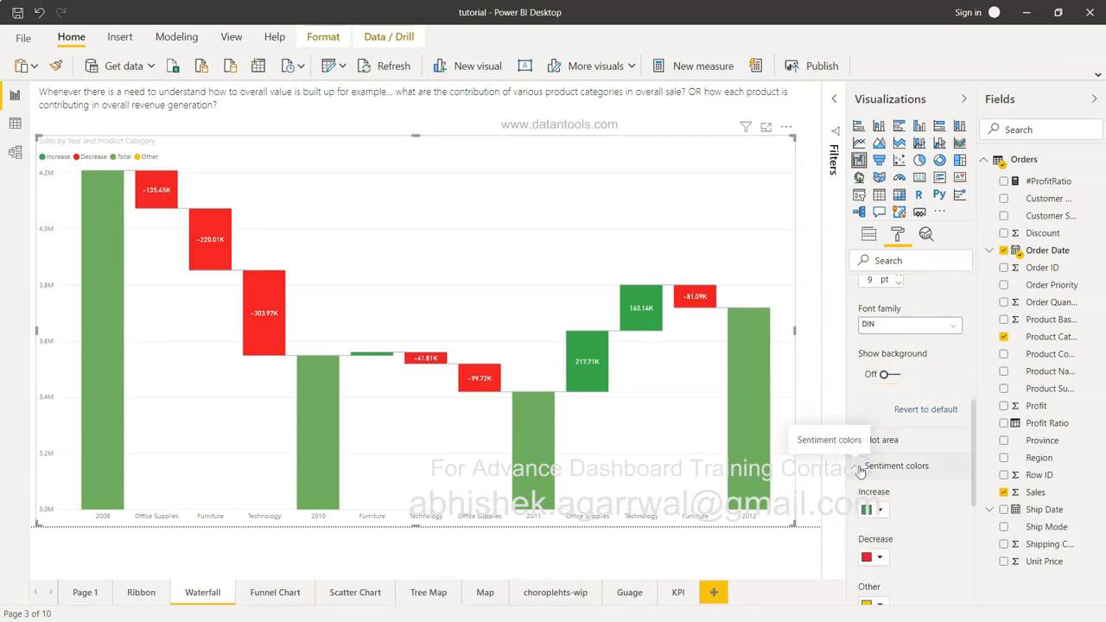
{"action": "scroll", "coordinate": [933, 502], "scroll_direction": "down", "scroll_amount": 5}
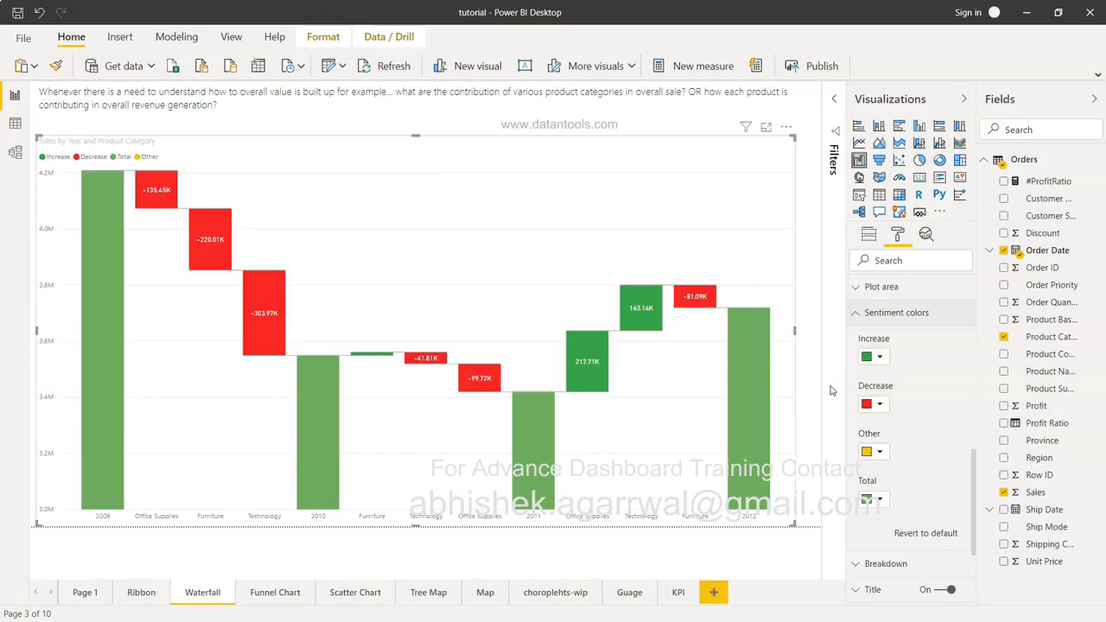
{"action": "left_click", "coordinate": [878, 357]}
{"action": "left_click", "coordinate": [929, 453]}
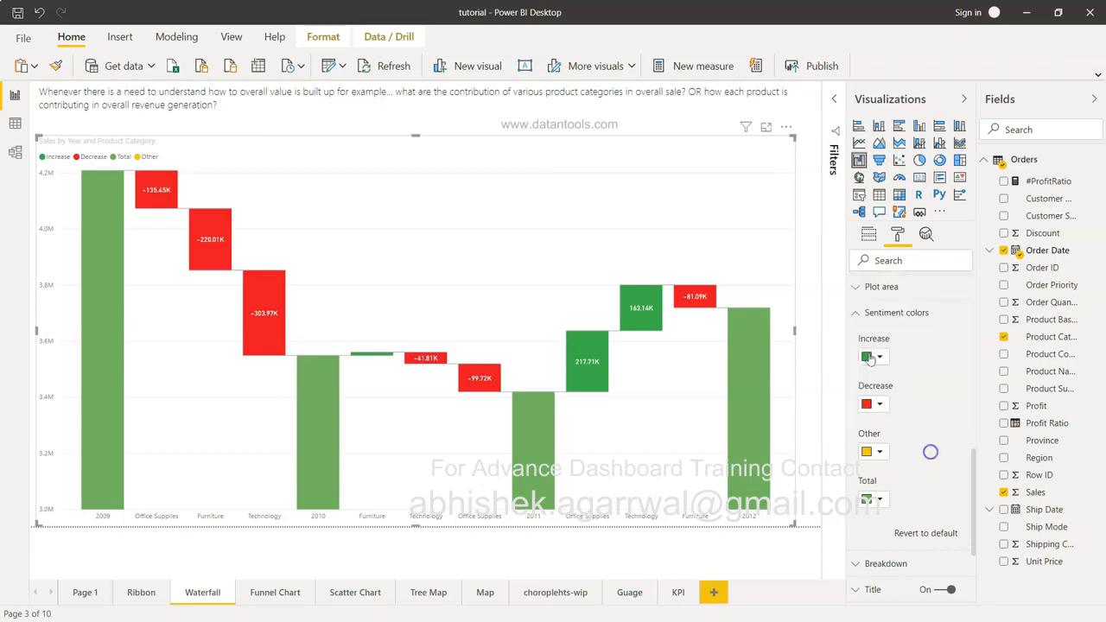
{"action": "scroll", "coordinate": [881, 474], "scroll_direction": "down", "scroll_amount": 1}
{"action": "scroll", "coordinate": [881, 476], "scroll_direction": "down", "scroll_amount": 1}
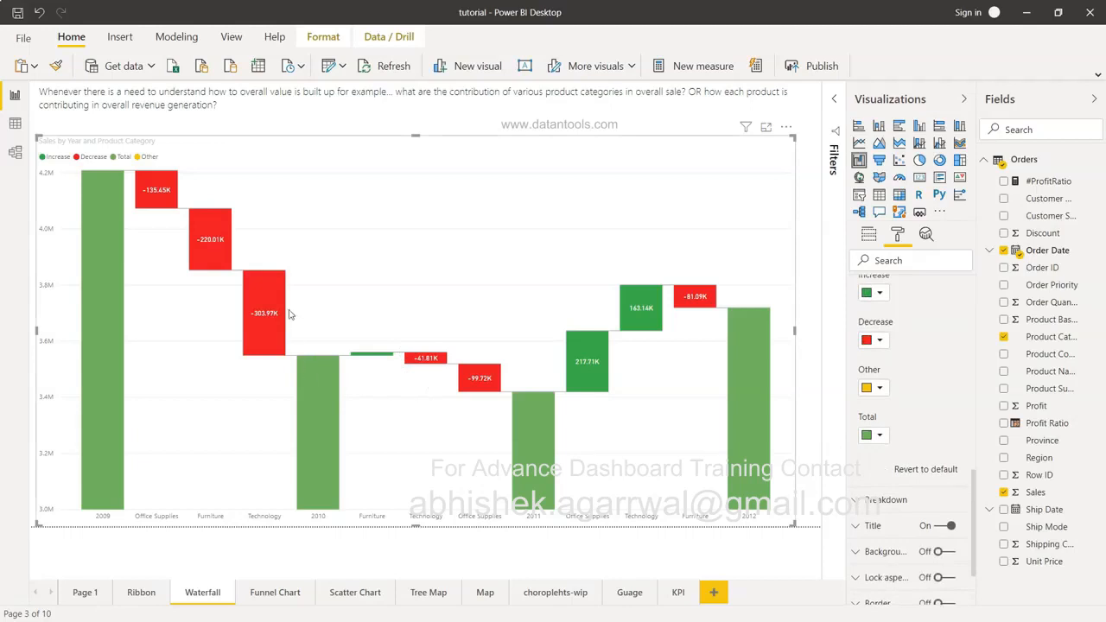
{"action": "mouse_move", "coordinate": [278, 353]}
{"action": "scroll", "coordinate": [895, 387], "scroll_direction": "down", "scroll_amount": 3}
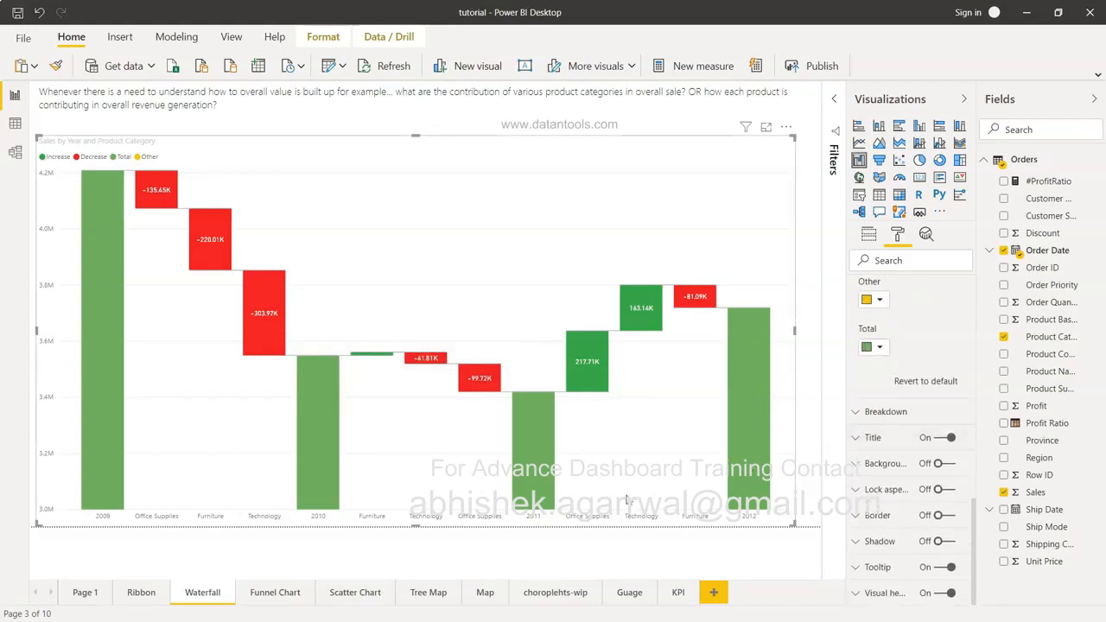
- Try light gray and pale teal for the Total columns, and set their sentiment color to dark gray
{"action": "left_click", "coordinate": [881, 346]}
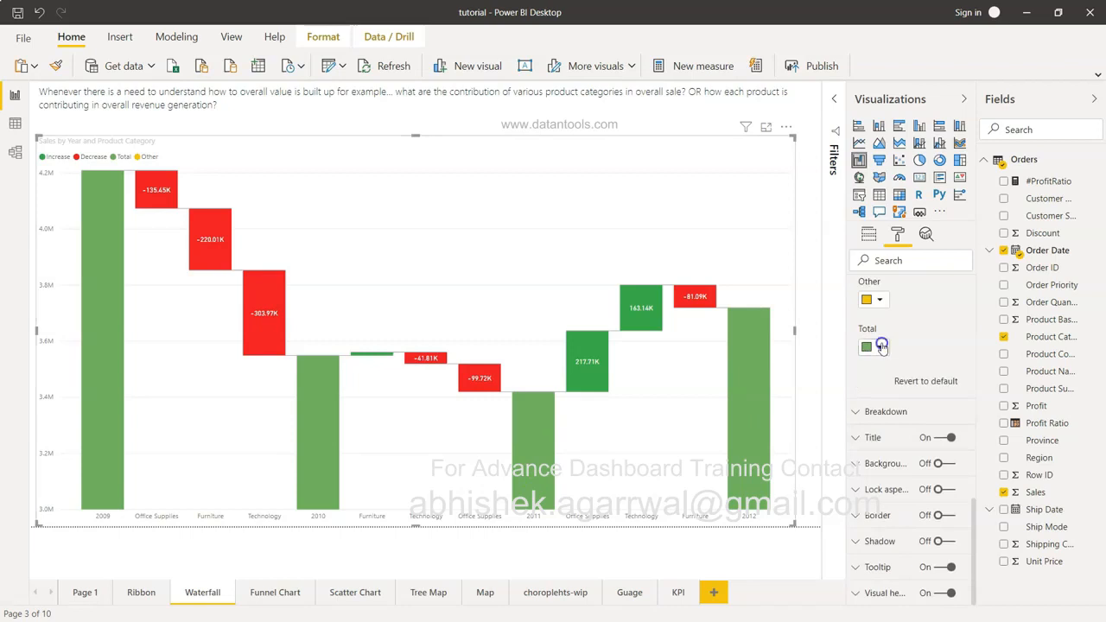
{"action": "left_click", "coordinate": [882, 345]}
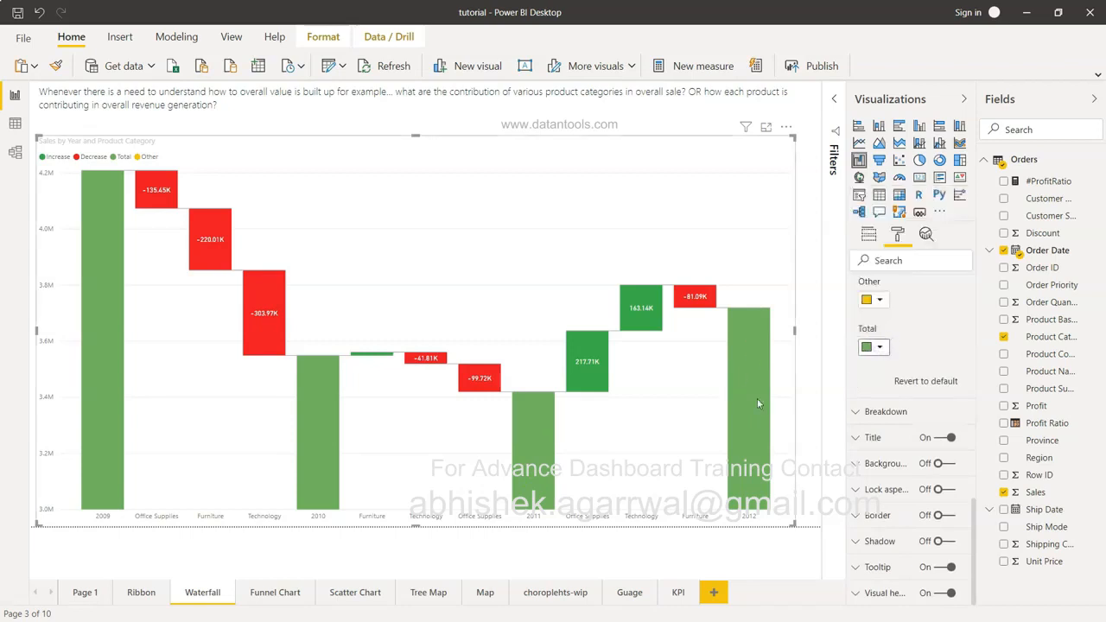
{"action": "left_click", "coordinate": [880, 348]}
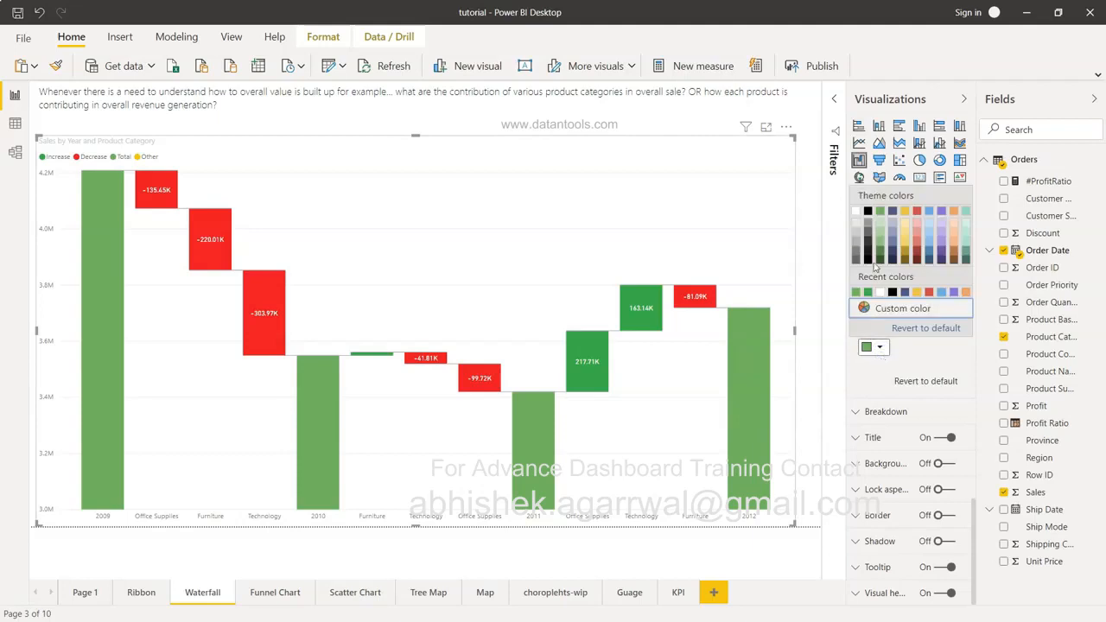
{"action": "left_click", "coordinate": [857, 241]}
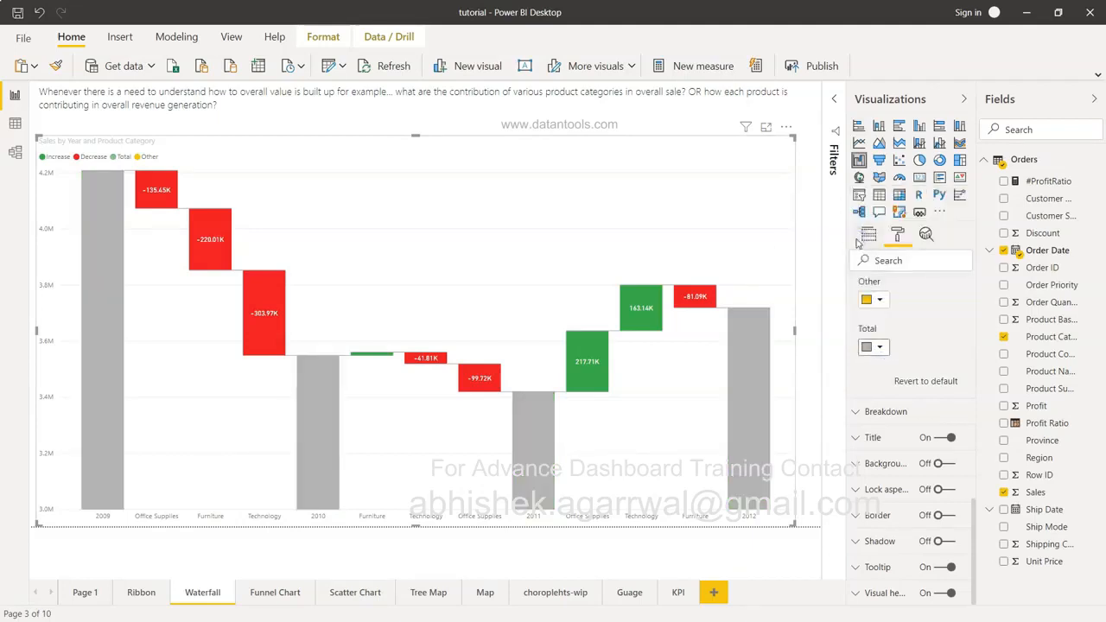
{"action": "left_click", "coordinate": [879, 349]}
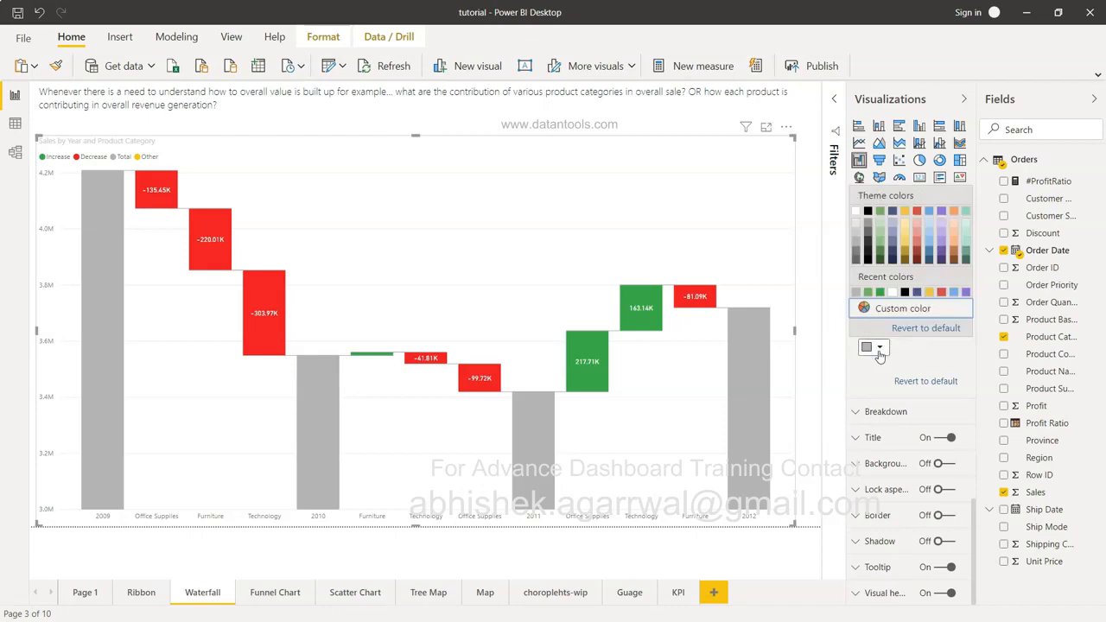
{"action": "left_click", "coordinate": [965, 223]}
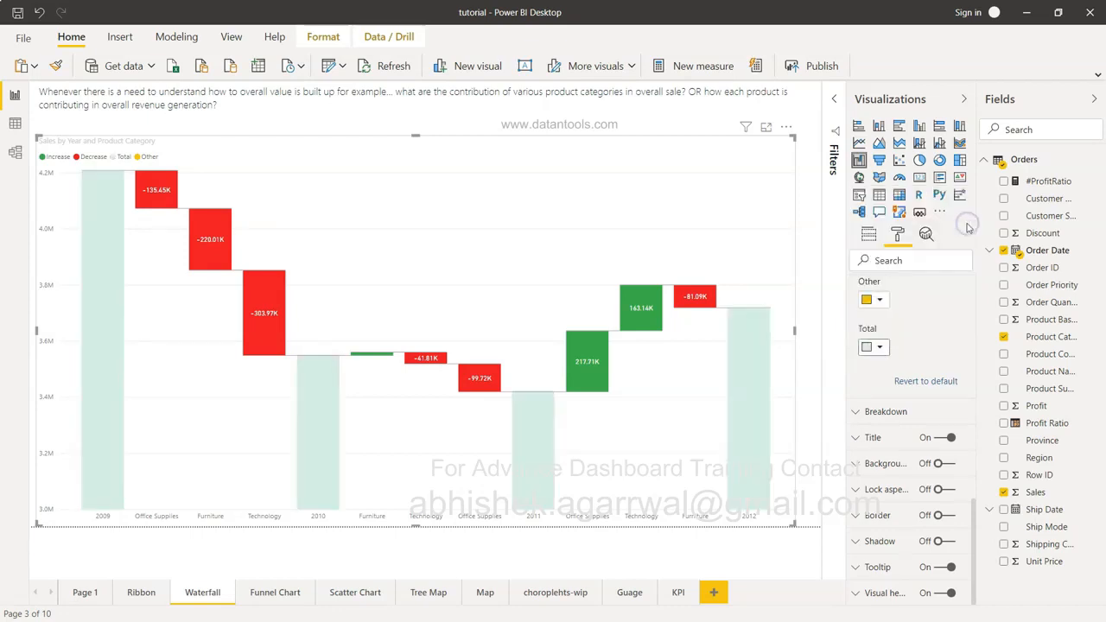
{"action": "left_click", "coordinate": [878, 346]}
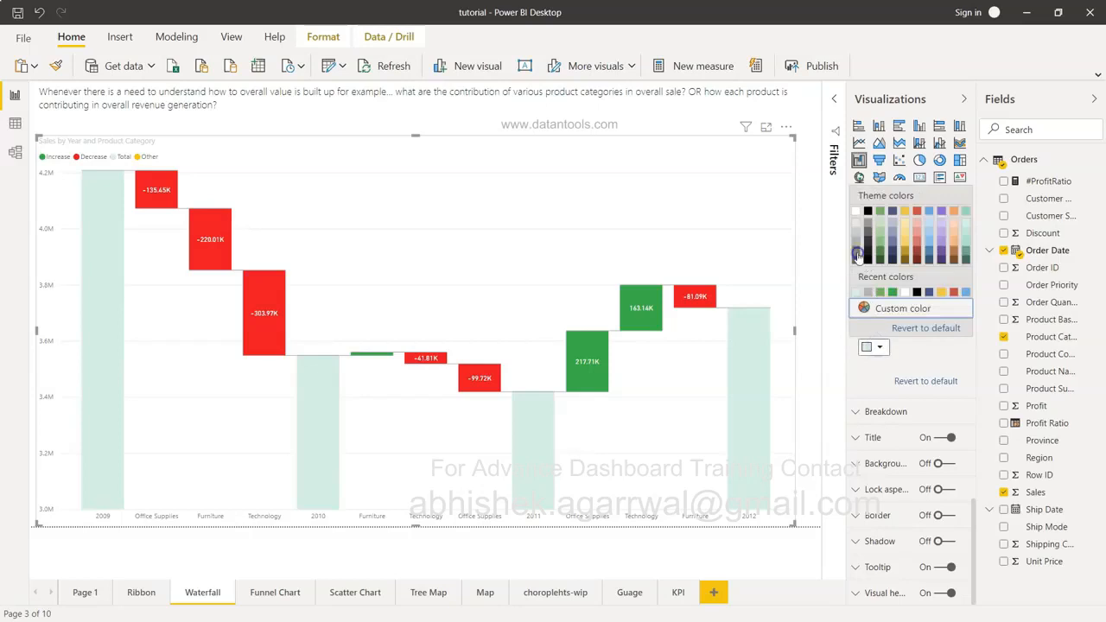
{"action": "left_click", "coordinate": [858, 254]}
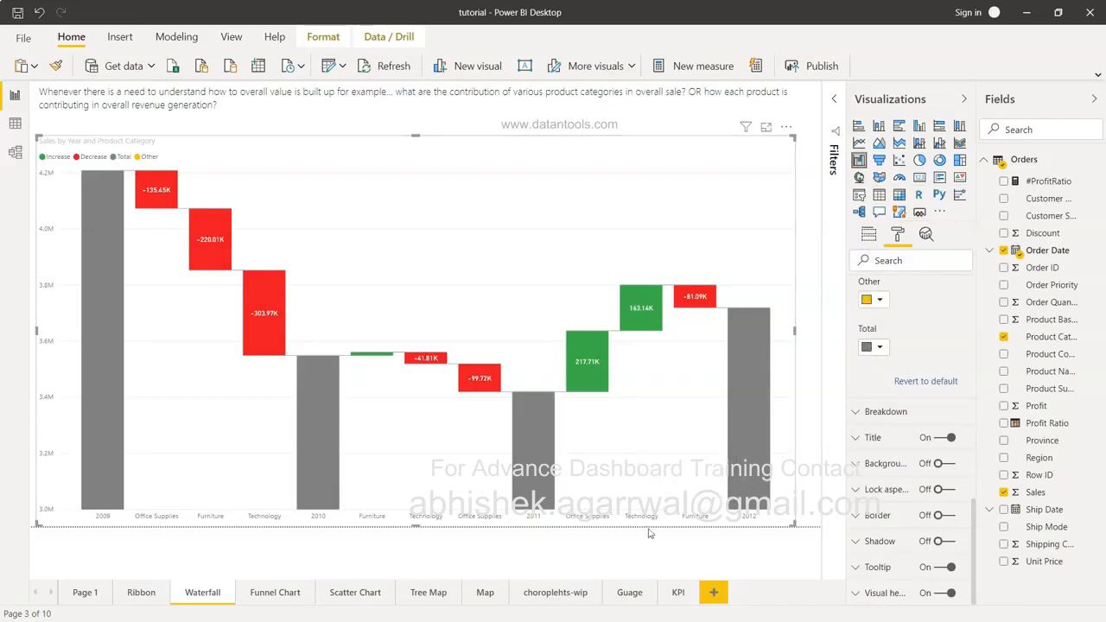
- Check the chart's column tooltips and the Max breakdowns setting of the Breakdown options, and close those options
{"action": "mouse_move", "coordinate": [750, 415]}
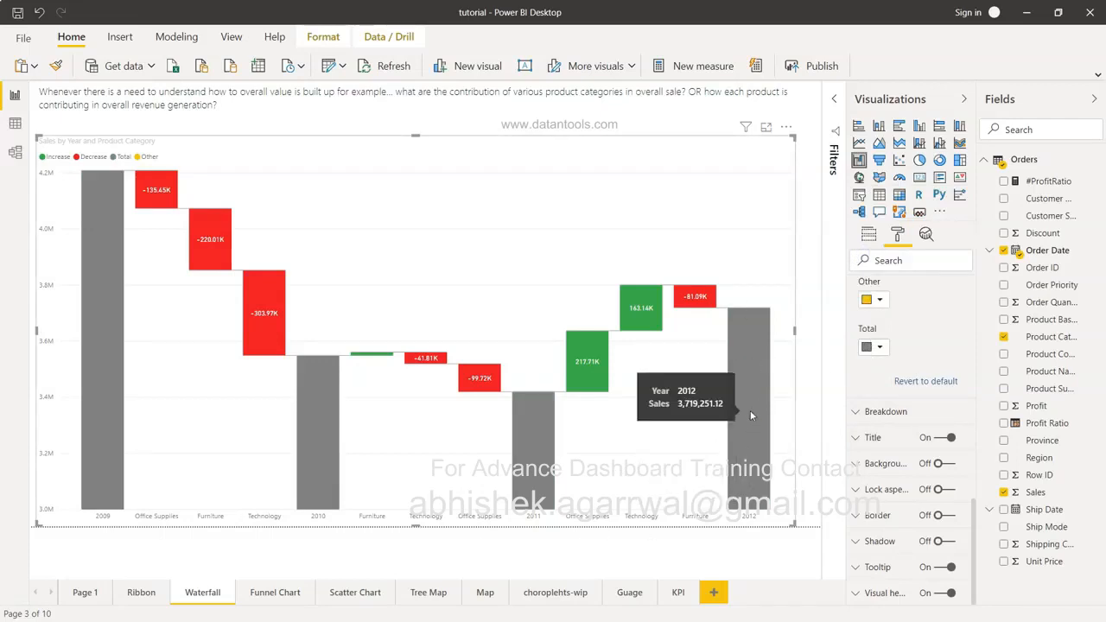
{"action": "mouse_move", "coordinate": [602, 367]}
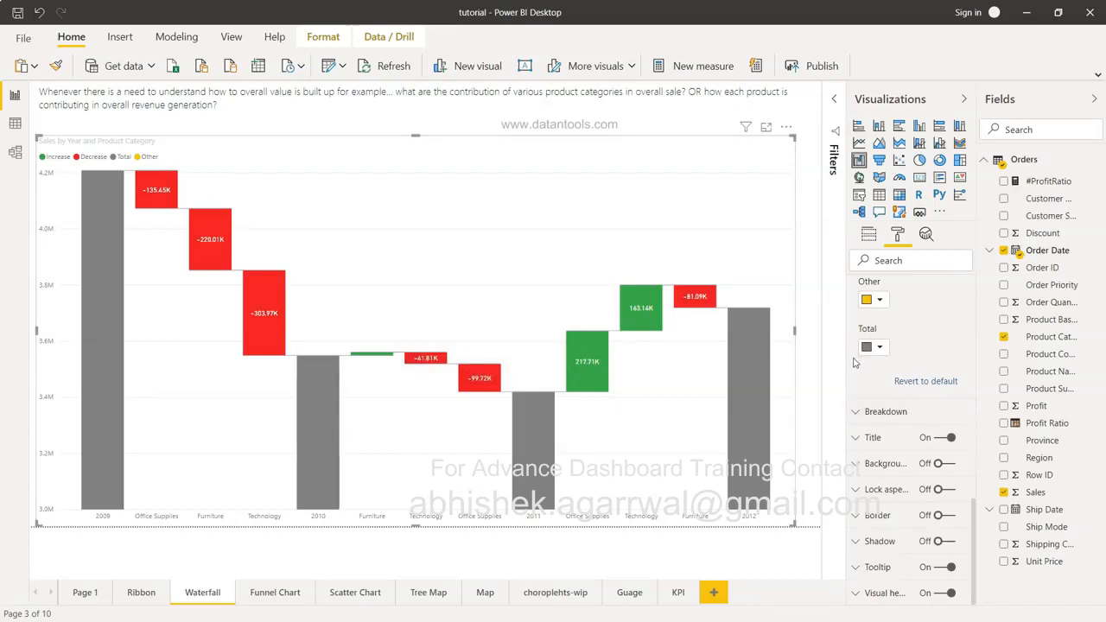
{"action": "left_click", "coordinate": [856, 411]}
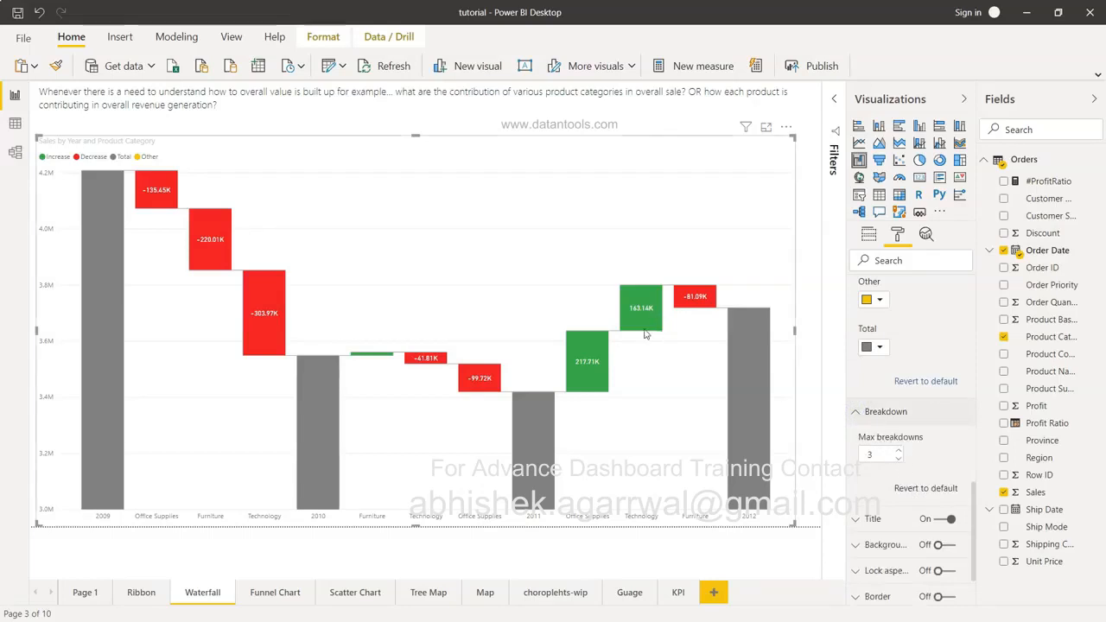
{"action": "mouse_move", "coordinate": [644, 334]}
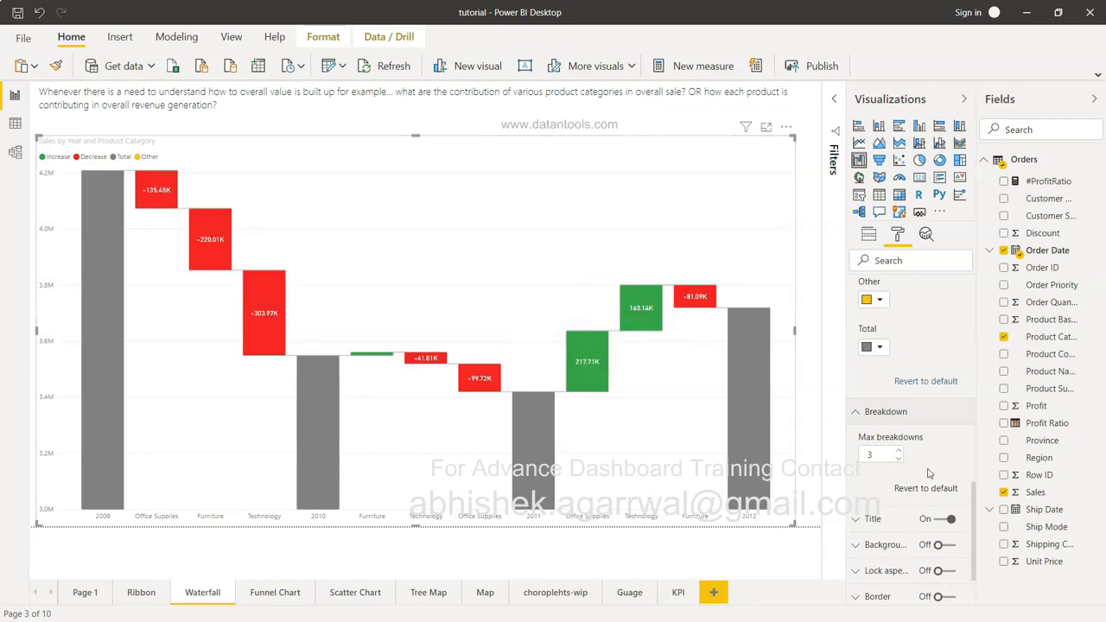
{"action": "left_click", "coordinate": [866, 418]}
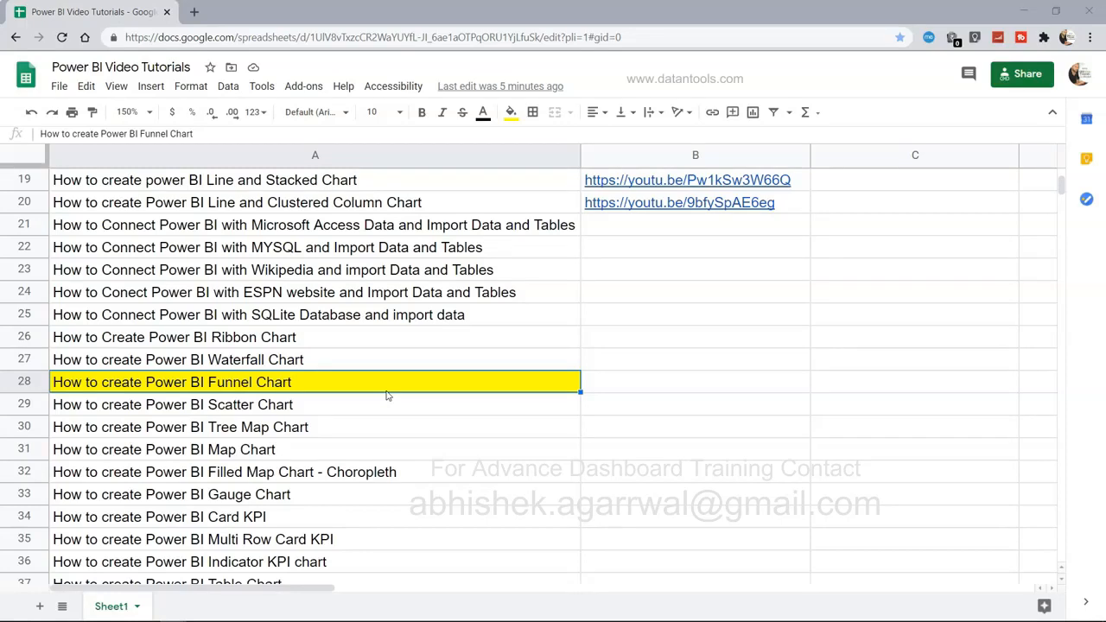
- Switch to the Power BI Video Tutorials sheet in Google Sheets and look through its video titles and links
{"action": "scroll", "coordinate": [387, 395], "scroll_direction": "down", "scroll_amount": 2}
{"action": "scroll", "coordinate": [387, 396], "scroll_direction": "down", "scroll_amount": 4}
{"action": "scroll", "coordinate": [388, 395], "scroll_direction": "up", "scroll_amount": 4}
{"action": "scroll", "coordinate": [387, 396], "scroll_direction": "up", "scroll_amount": 10}
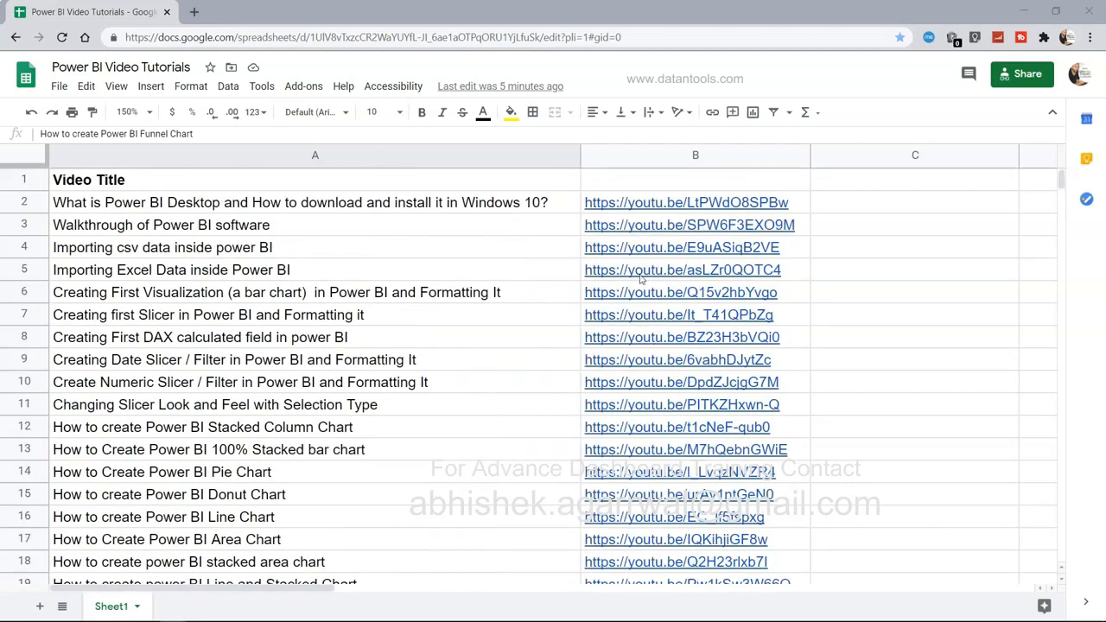
{"action": "scroll", "coordinate": [489, 468], "scroll_direction": "down", "scroll_amount": 1}
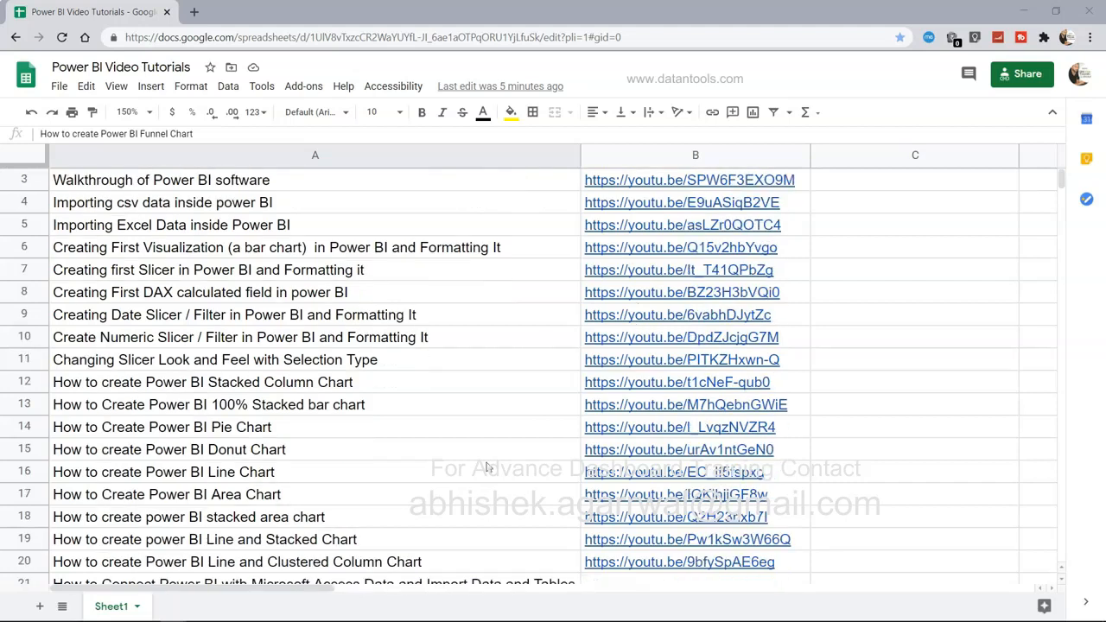
- Find the funnel chart topic in the tutorial list, and switch to Power BI Desktop
{"action": "scroll", "coordinate": [488, 468], "scroll_direction": "down", "scroll_amount": 6}
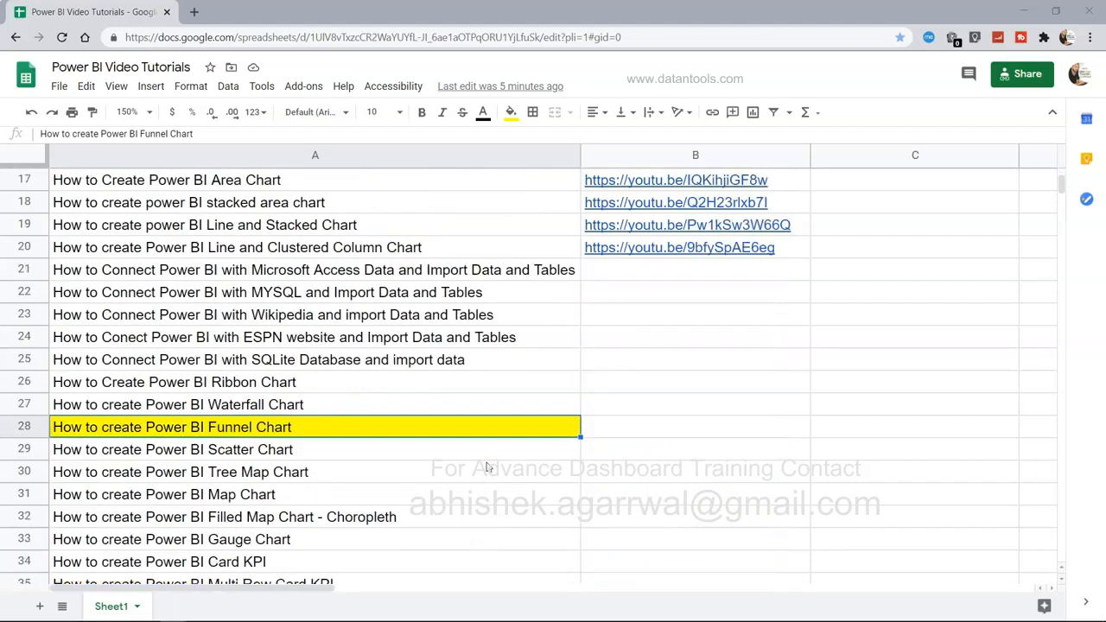
{"action": "scroll", "coordinate": [474, 452], "scroll_direction": "down", "scroll_amount": 1}
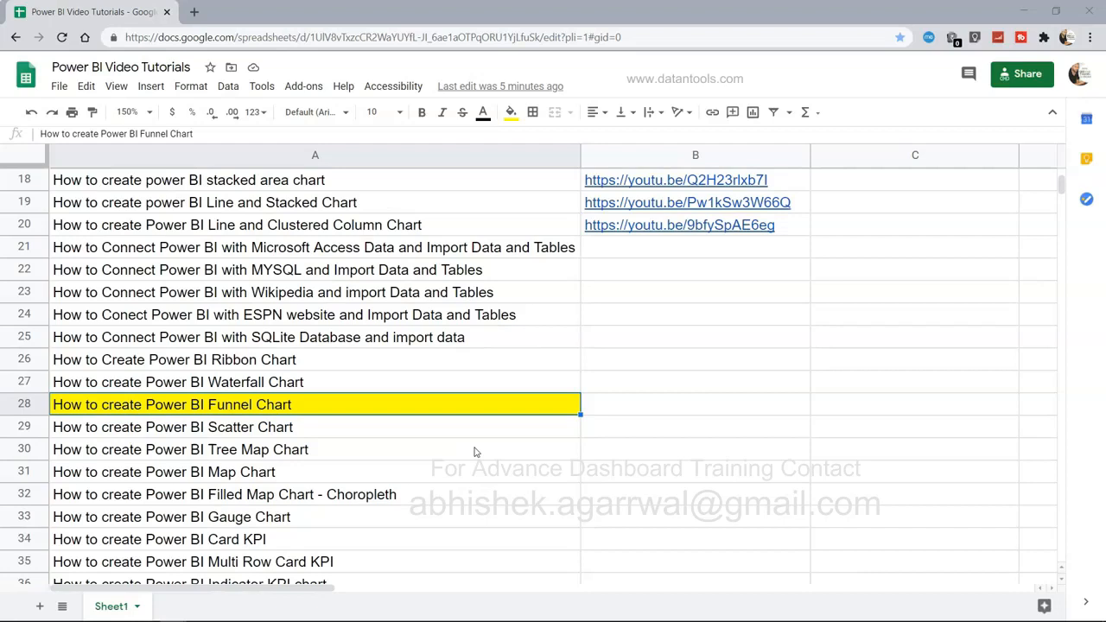
{"action": "left_click", "coordinate": [335, 411]}
{"action": "key", "text": "alt+Tab"}
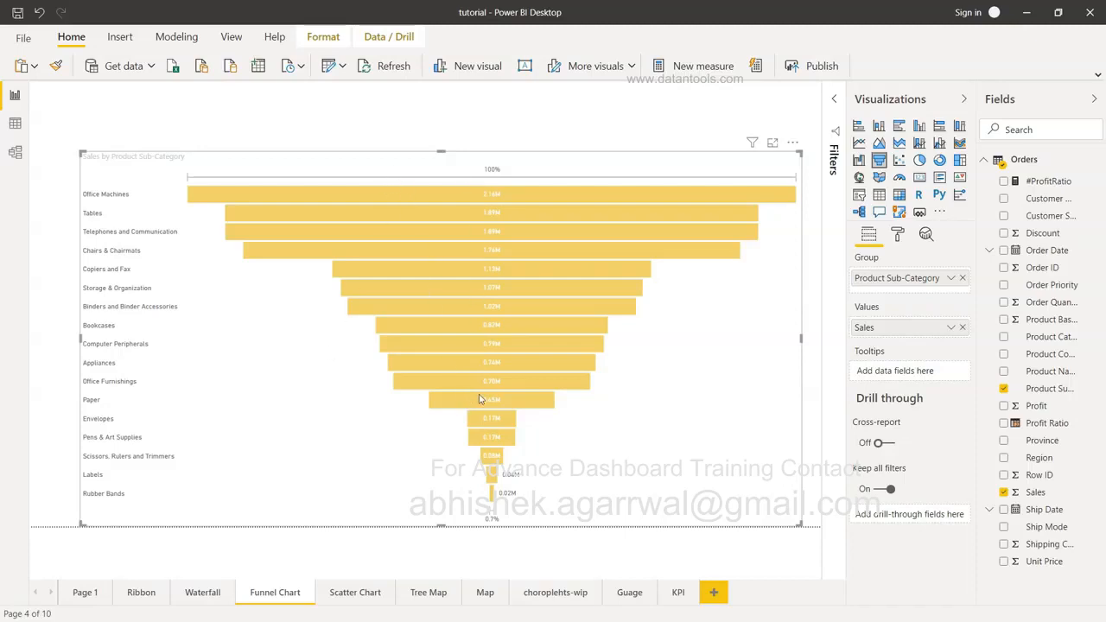
- Check the bar tooltips of the existing funnel chart, and delete the chart from the page
{"action": "mouse_move", "coordinate": [480, 398]}
{"action": "mouse_move", "coordinate": [525, 224]}
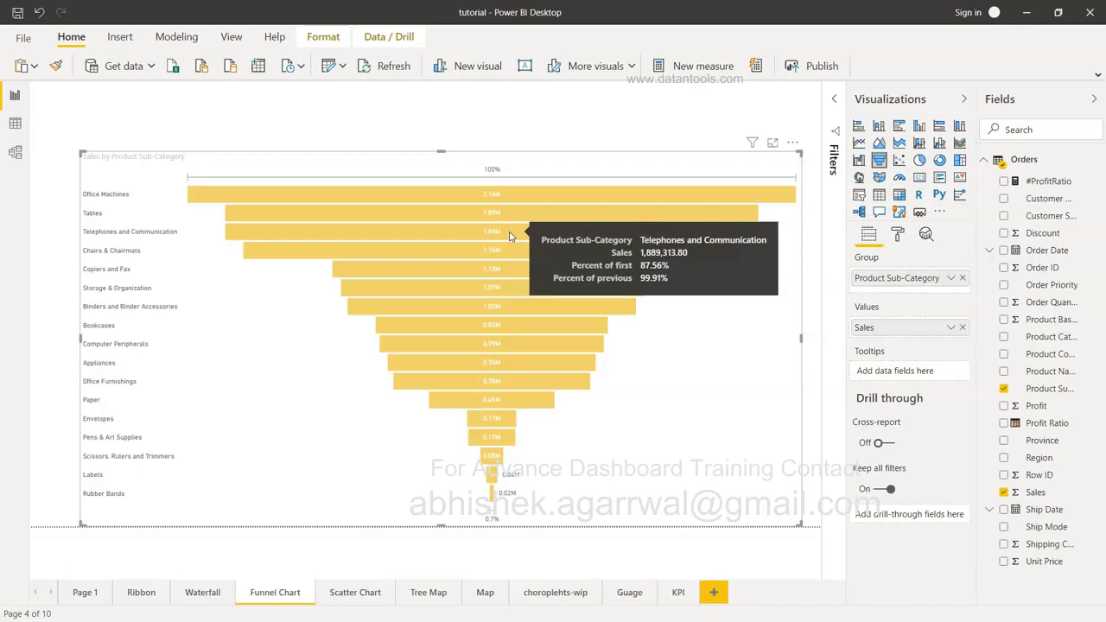
{"action": "mouse_move", "coordinate": [510, 254]}
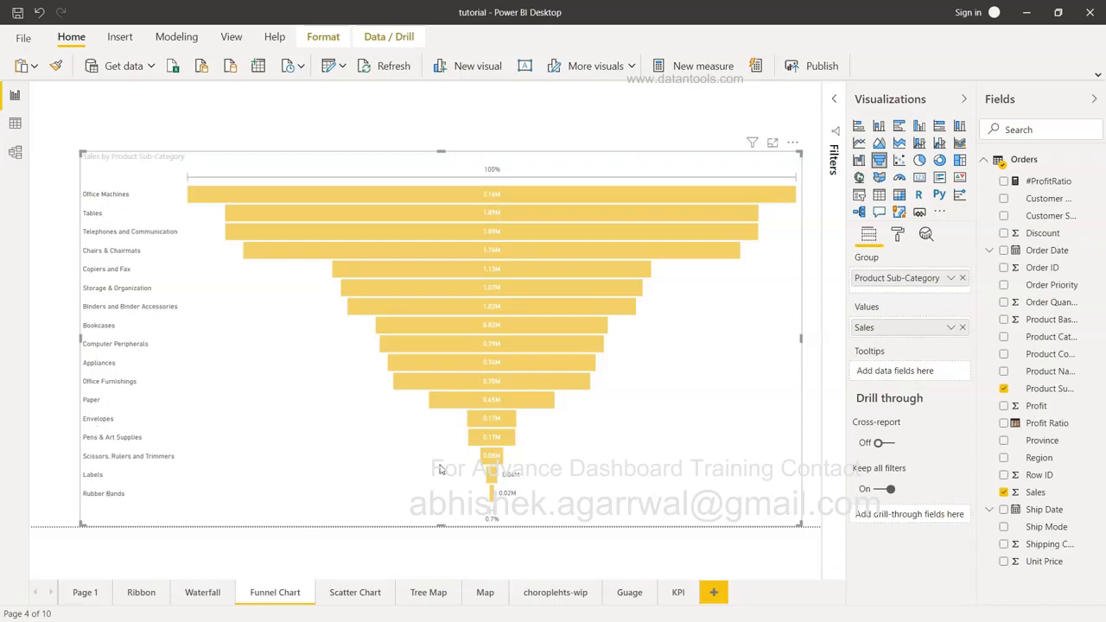
{"action": "mouse_move", "coordinate": [522, 201]}
{"action": "key", "text": "Delete"}
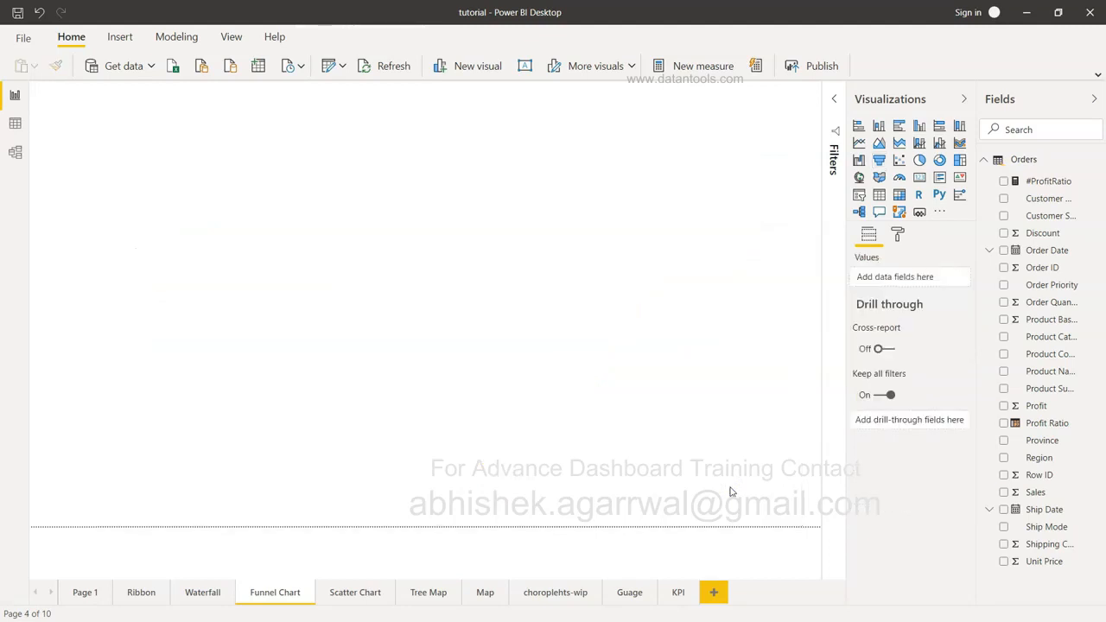
- Create a funnel chart filling the page, grouped by Product Sub-Category with Sales as the values
{"action": "left_click", "coordinate": [879, 163]}
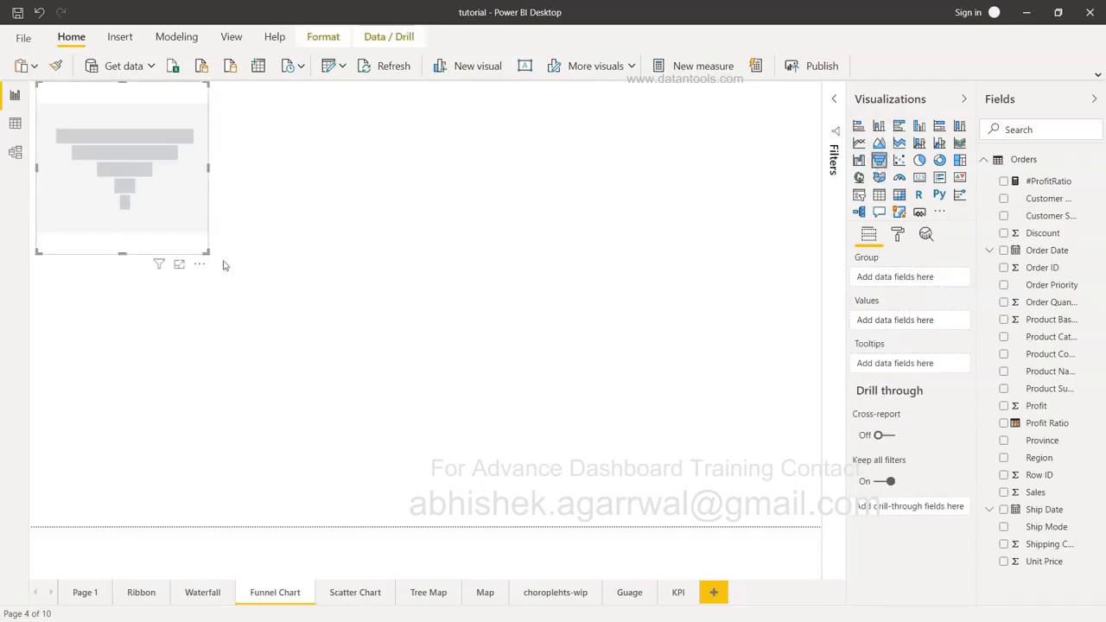
{"action": "left_click_drag", "start_coordinate": [206, 252], "coordinate": [810, 542]}
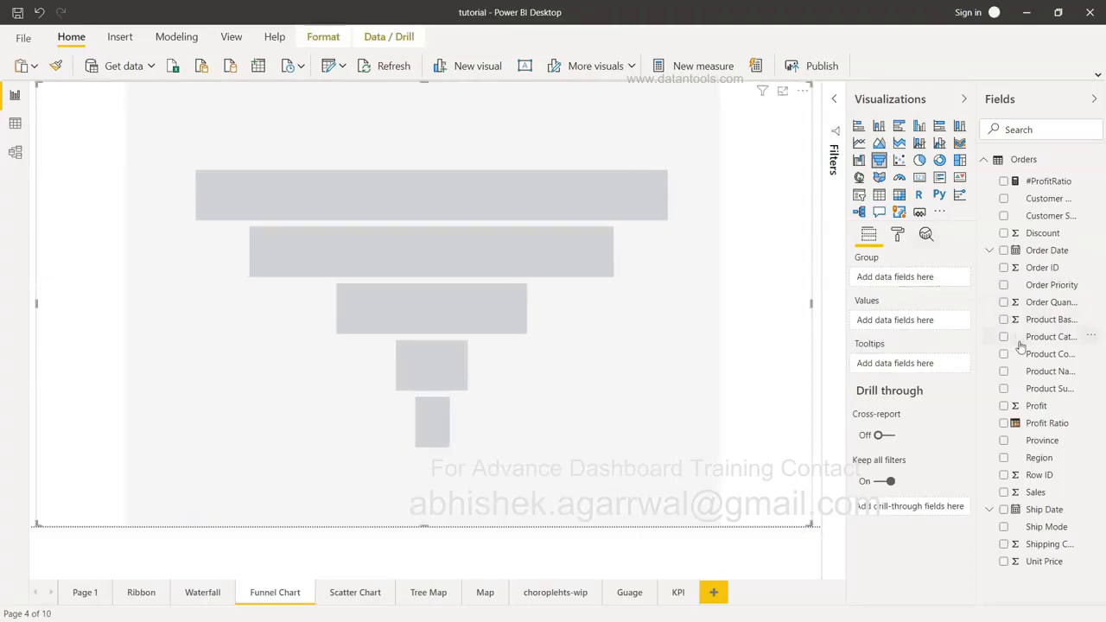
{"action": "left_click", "coordinate": [1003, 389]}
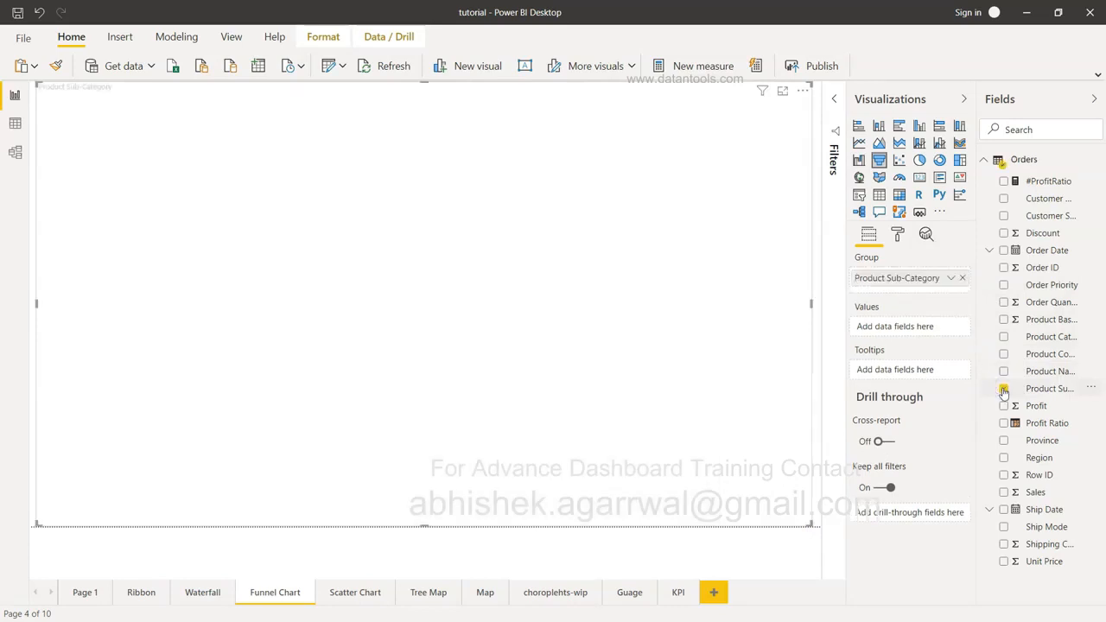
{"action": "left_click", "coordinate": [1004, 492]}
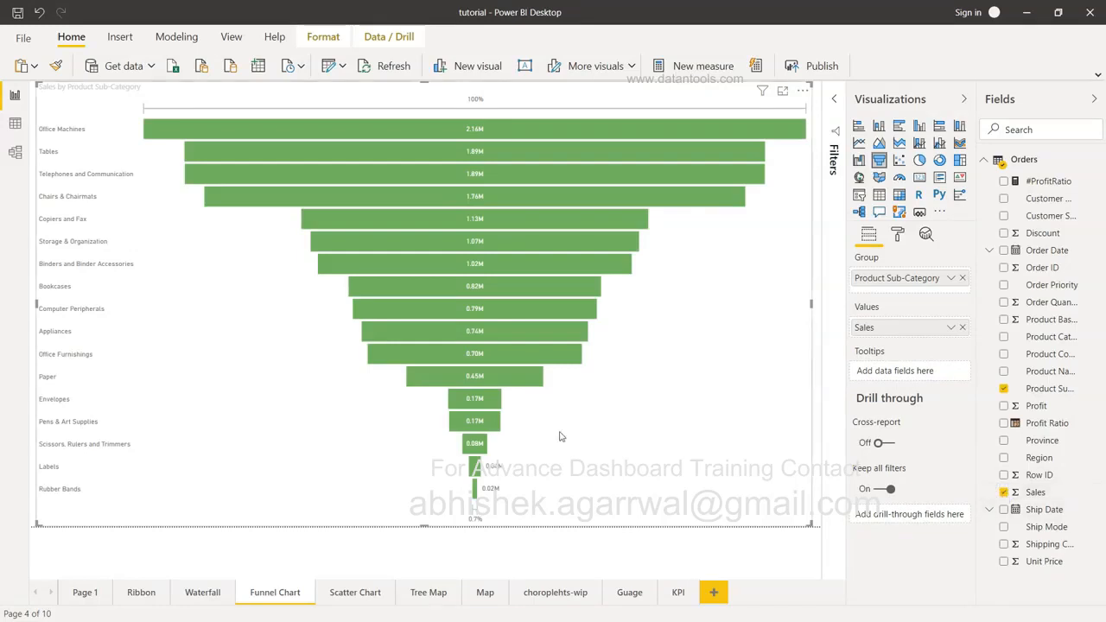
- Add Profit to the funnel chart's tooltips, and check the tooltip of the Appliances bar
{"action": "mouse_move", "coordinate": [486, 452]}
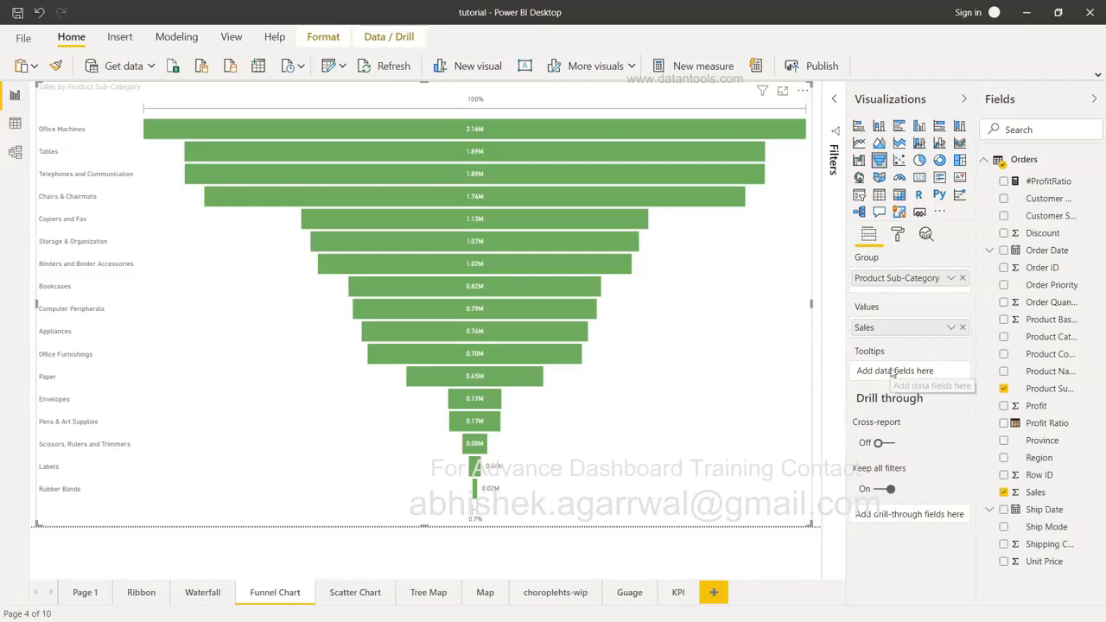
{"action": "mouse_move", "coordinate": [561, 295]}
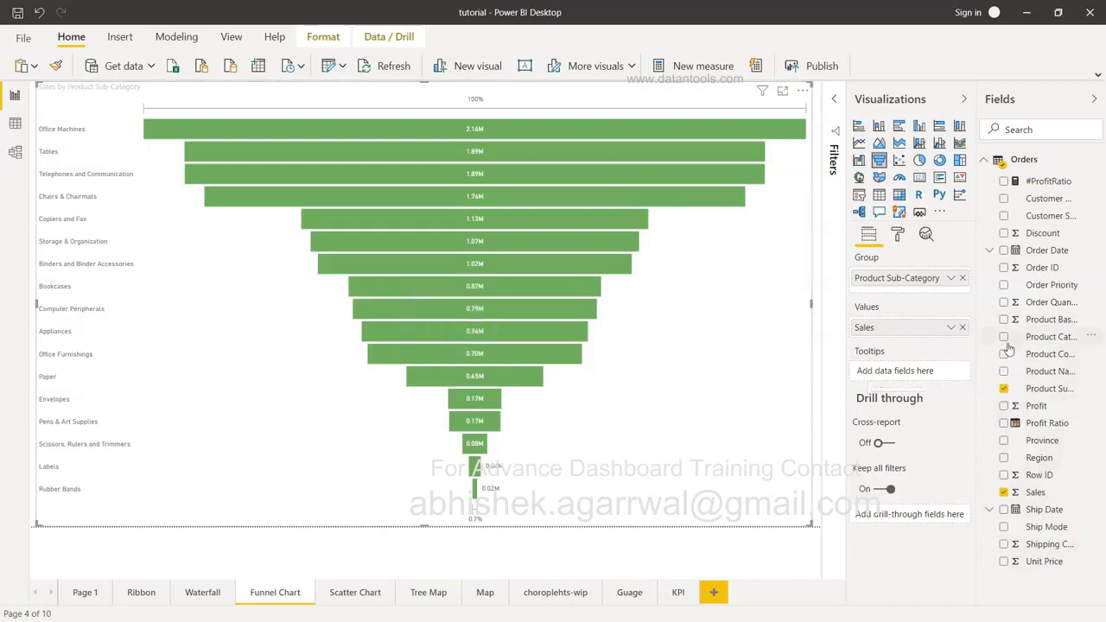
{"action": "left_click", "coordinate": [1000, 409]}
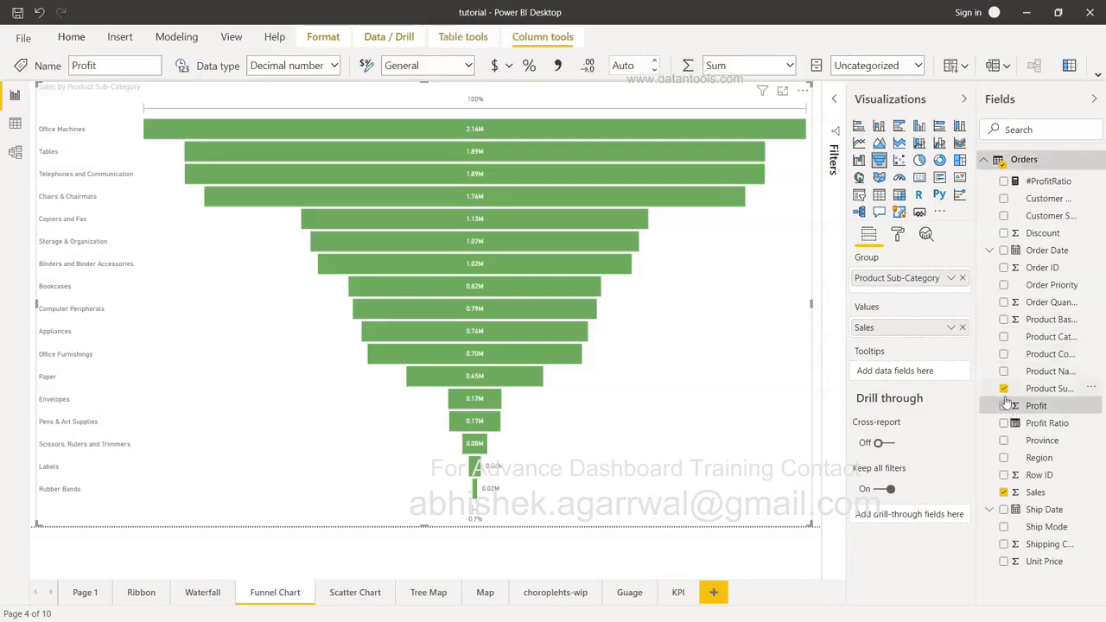
{"action": "left_click", "coordinate": [1004, 406]}
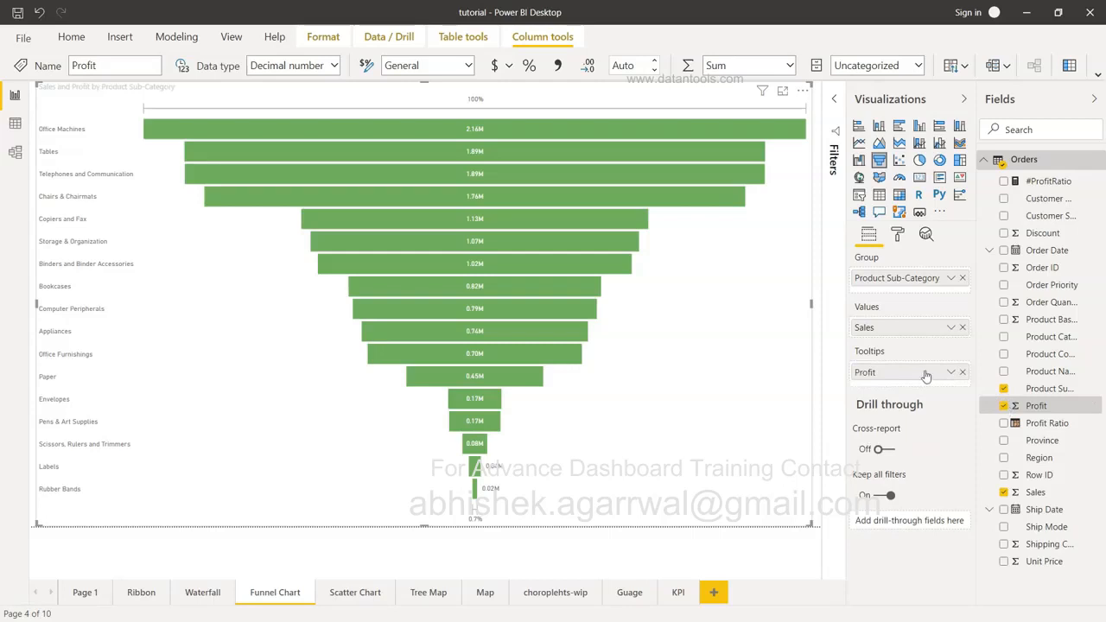
{"action": "mouse_move", "coordinate": [524, 325]}
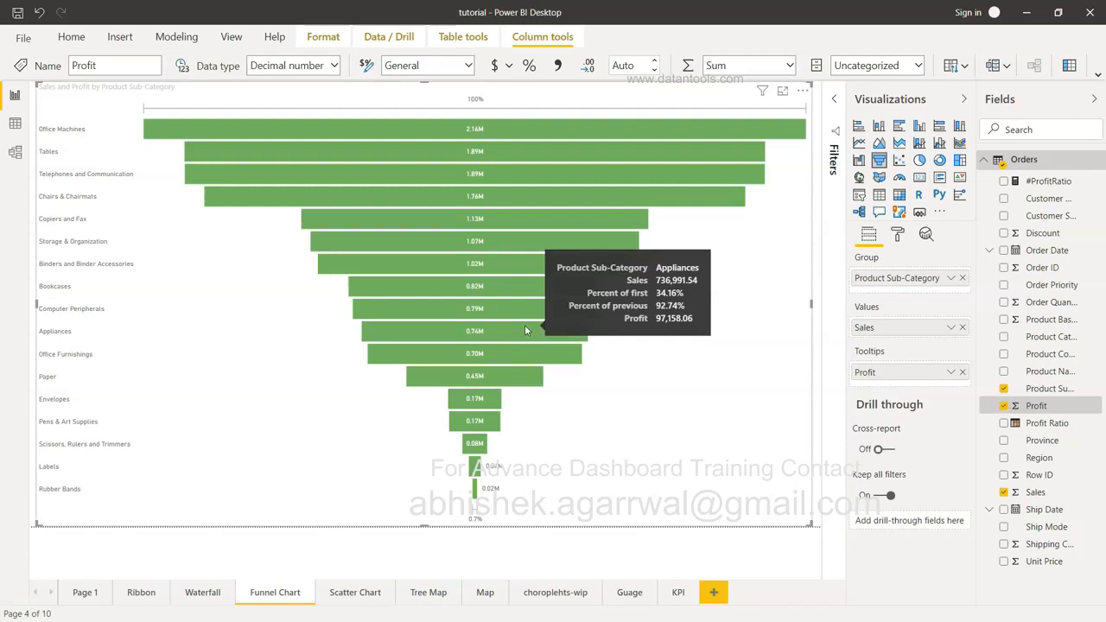
- Review the aggregation and Show value as options of the Profit tooltip field, and view the Appliances bar's tooltip again
{"action": "left_click", "coordinate": [951, 372]}
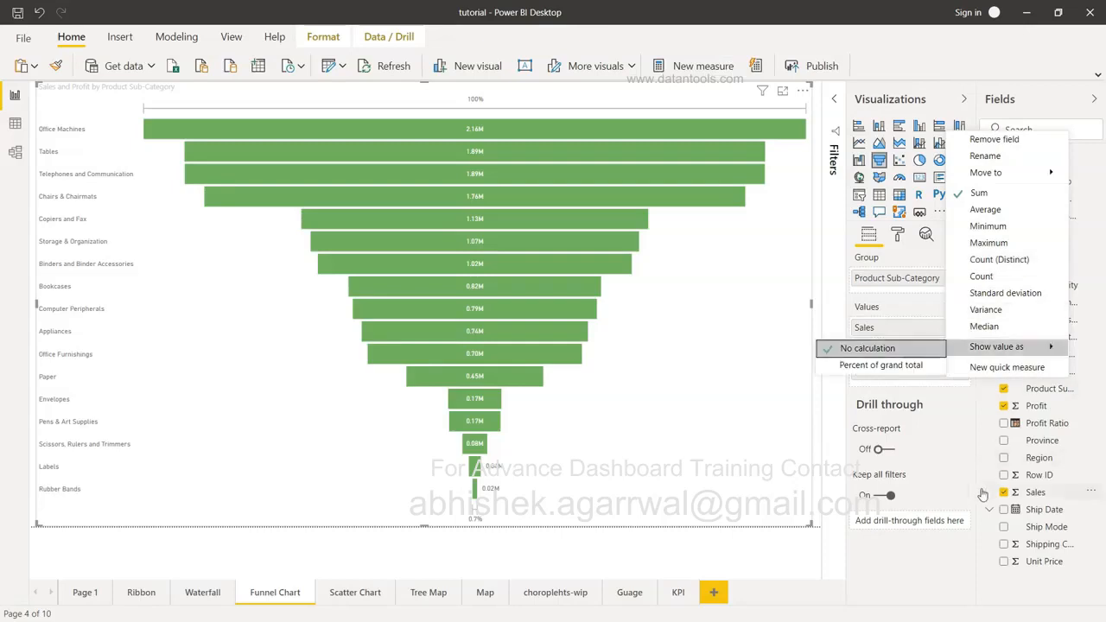
{"action": "left_click", "coordinate": [952, 406]}
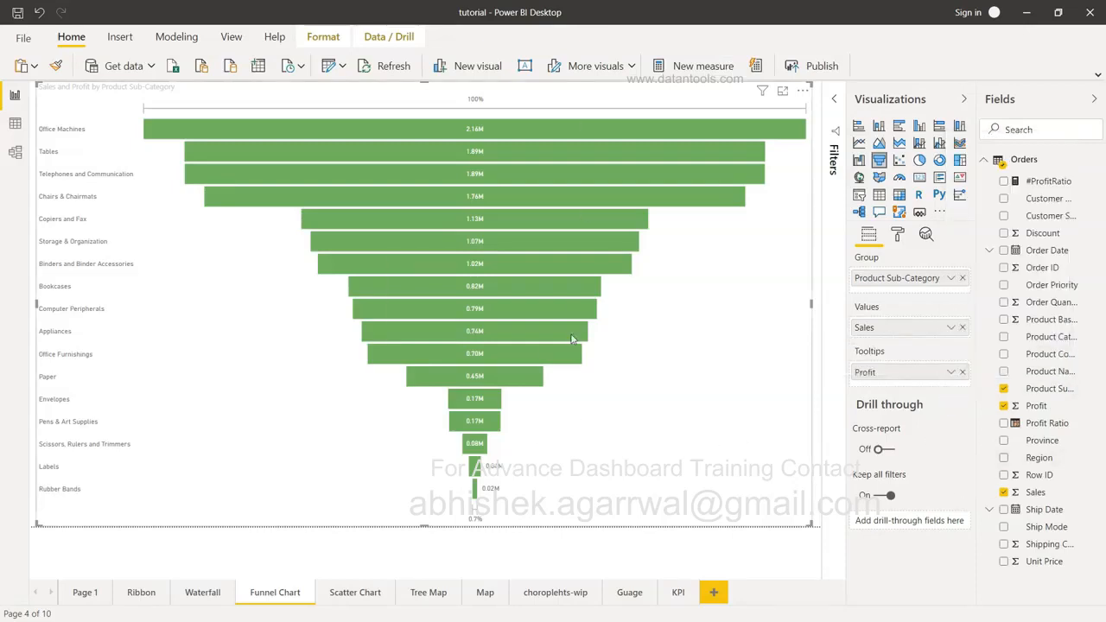
{"action": "mouse_move", "coordinate": [571, 338]}
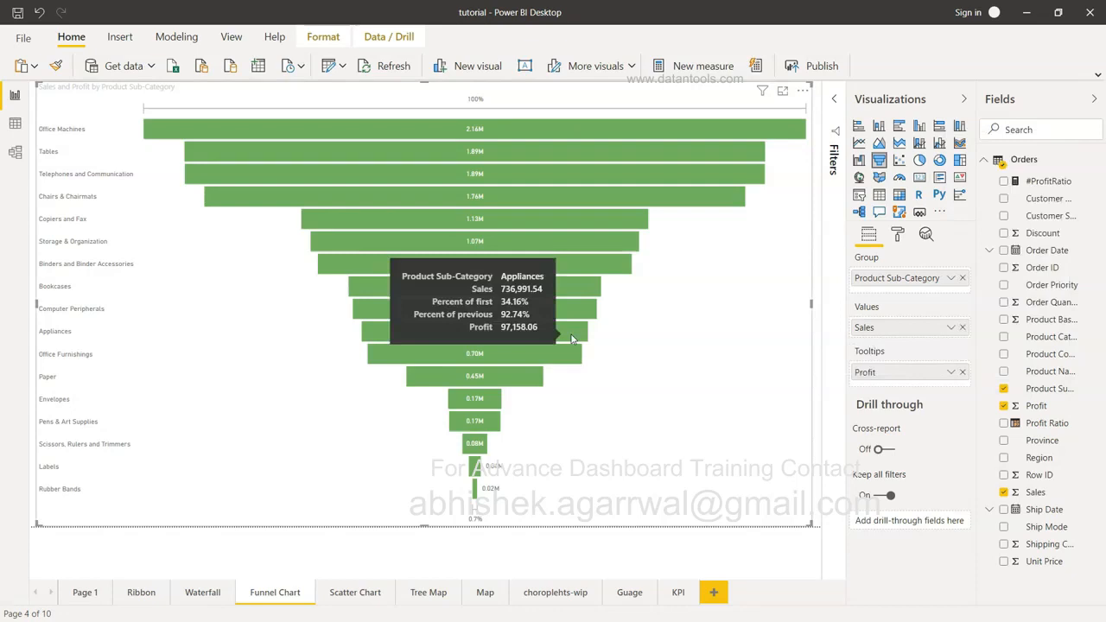
- Turn the funnel chart's category labels off and back on
{"action": "left_click", "coordinate": [897, 237]}
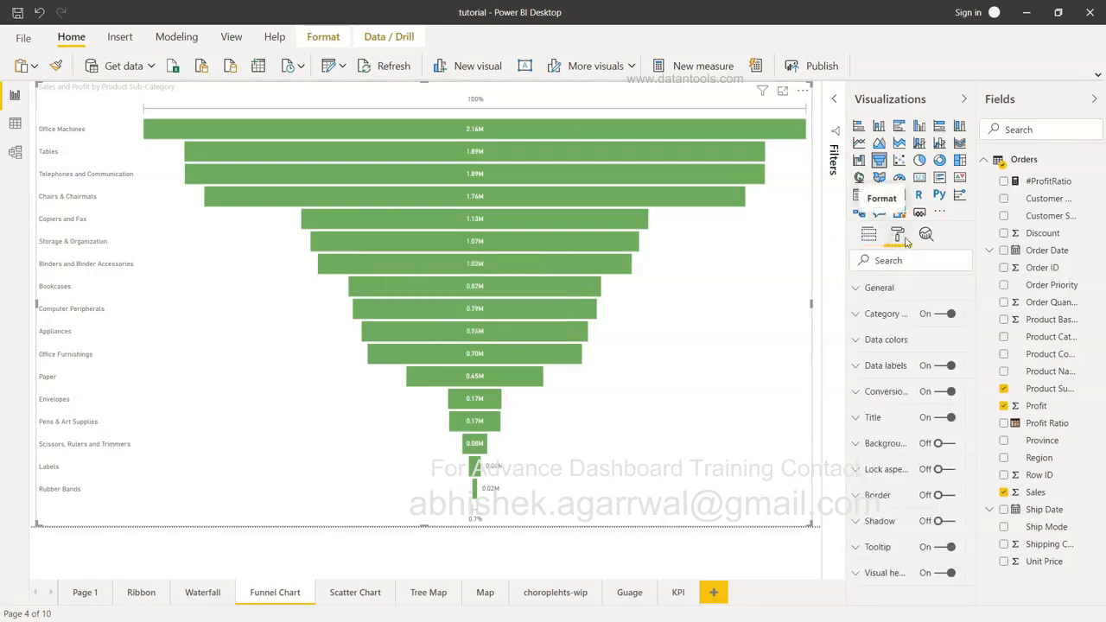
{"action": "left_click", "coordinate": [857, 314]}
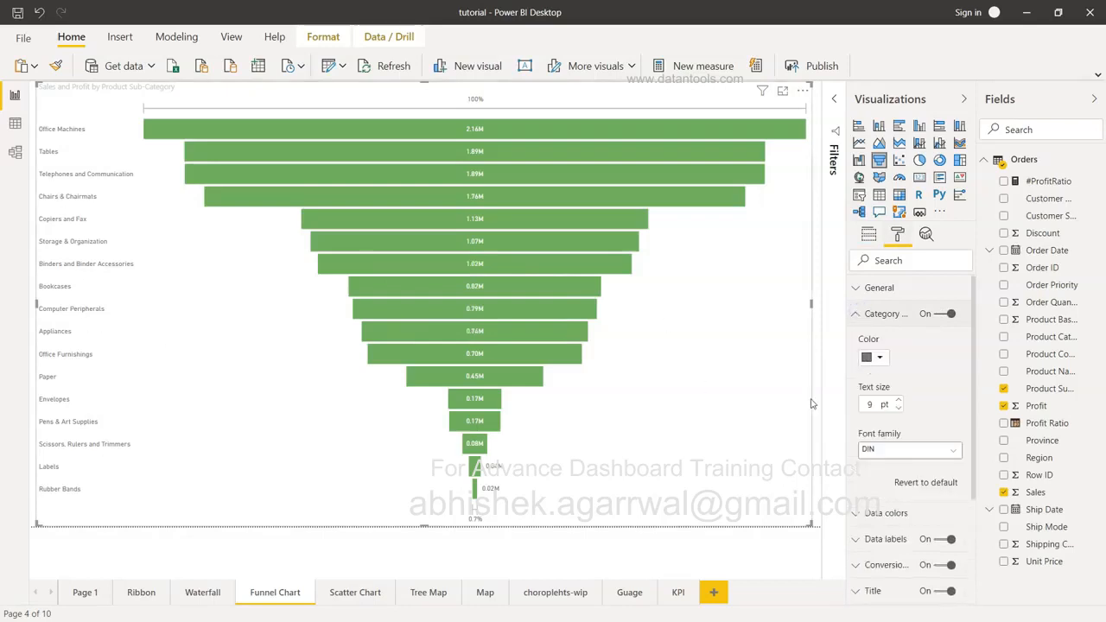
{"action": "left_click", "coordinate": [940, 315]}
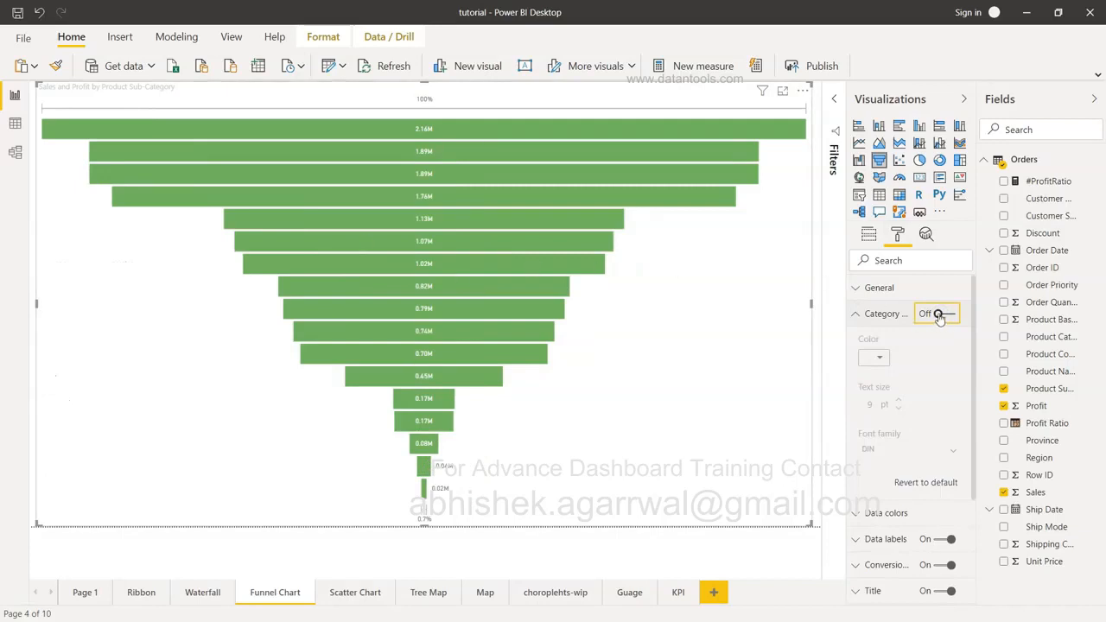
{"action": "left_click", "coordinate": [948, 316]}
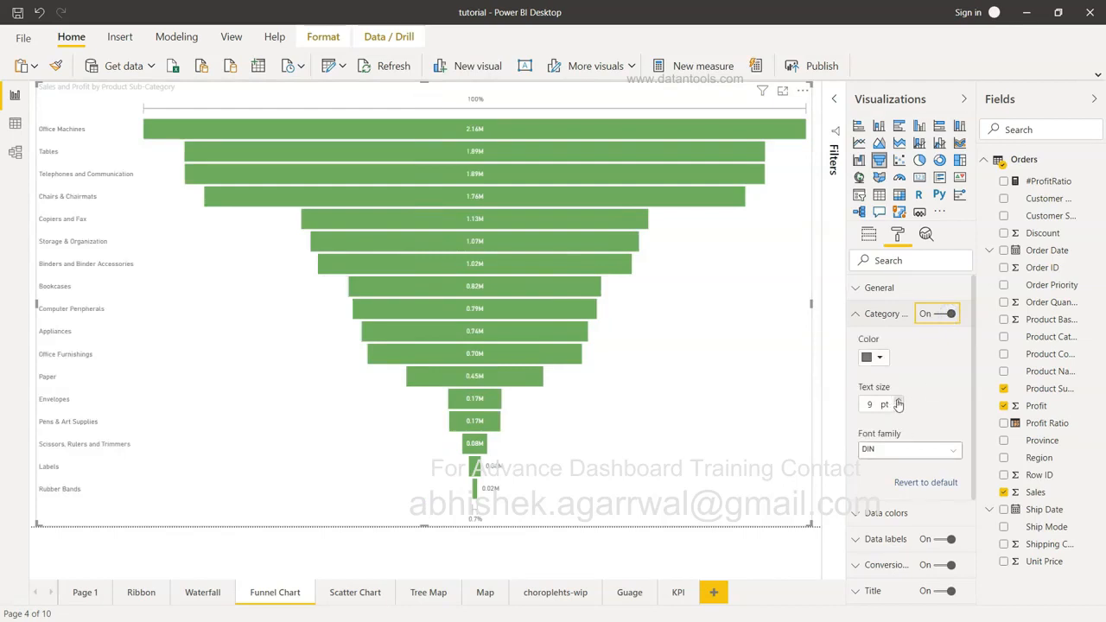
- Set the default data color of the funnel bars to yellow
{"action": "scroll", "coordinate": [873, 449], "scroll_direction": "down", "scroll_amount": 2}
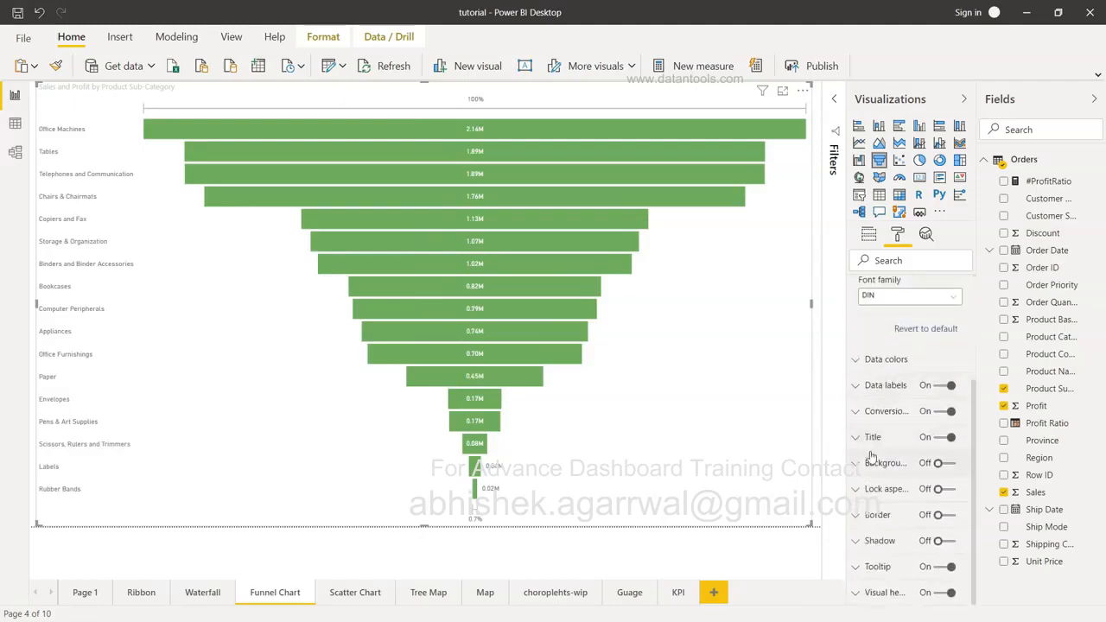
{"action": "left_click", "coordinate": [867, 359]}
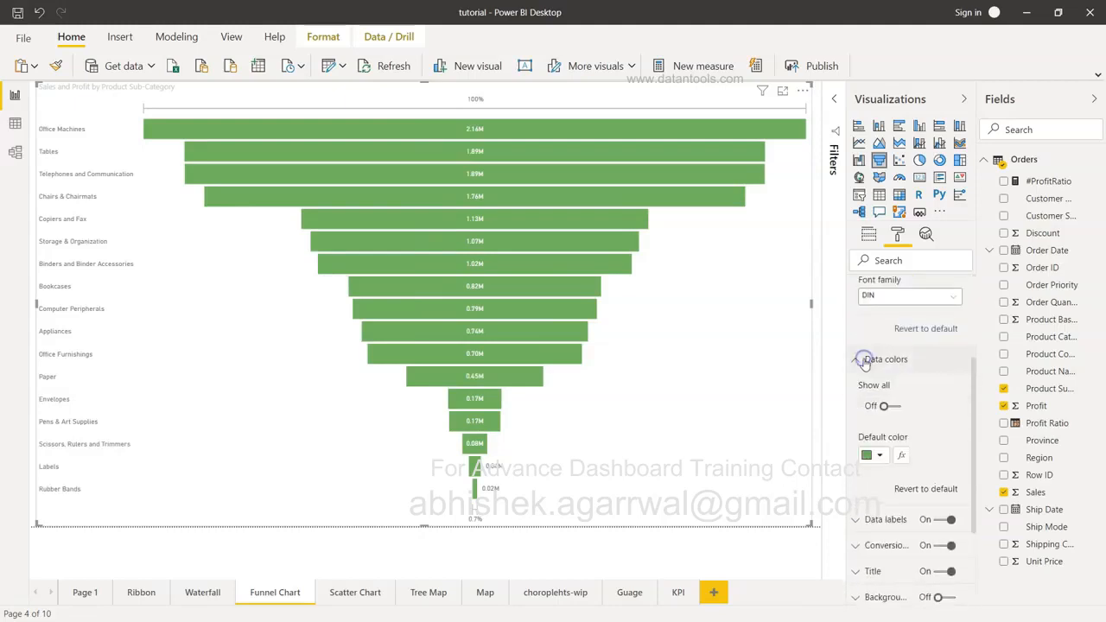
{"action": "left_click", "coordinate": [882, 459]}
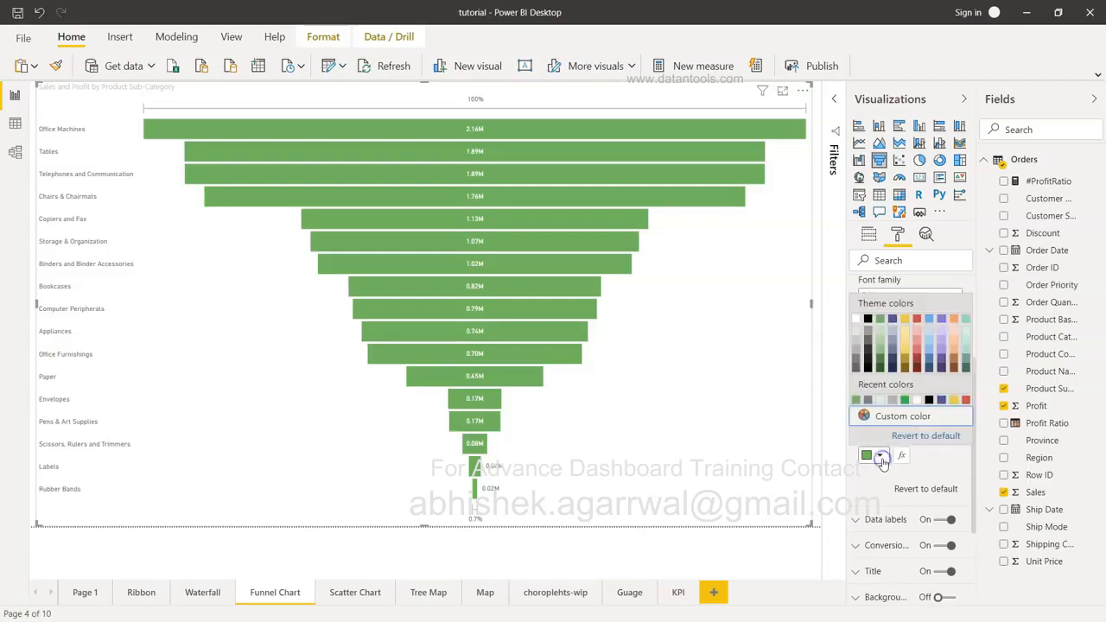
{"action": "left_click", "coordinate": [905, 319]}
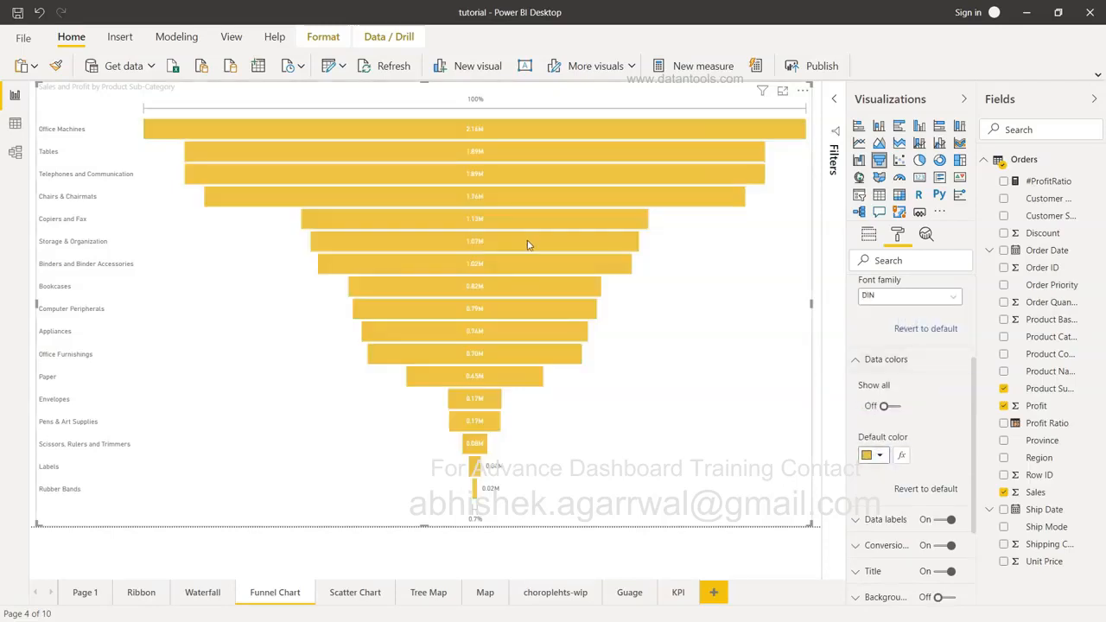
- Apply conditional formatting to the funnel bars' default color, using a color scale based on Sum of Profit
{"action": "left_click", "coordinate": [881, 458]}
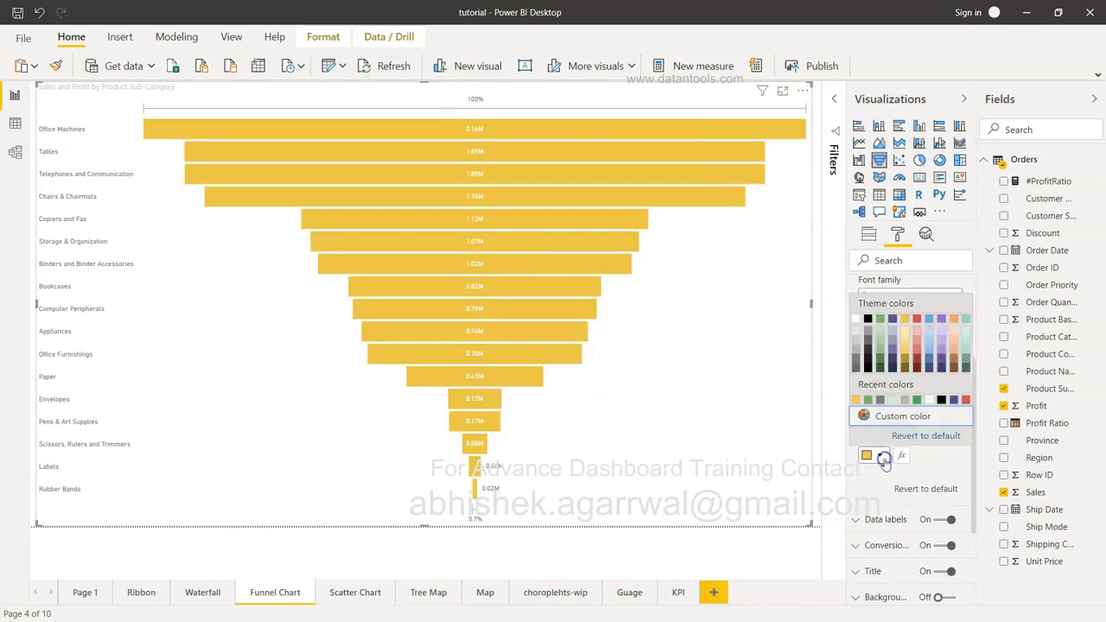
{"action": "left_click", "coordinate": [881, 458]}
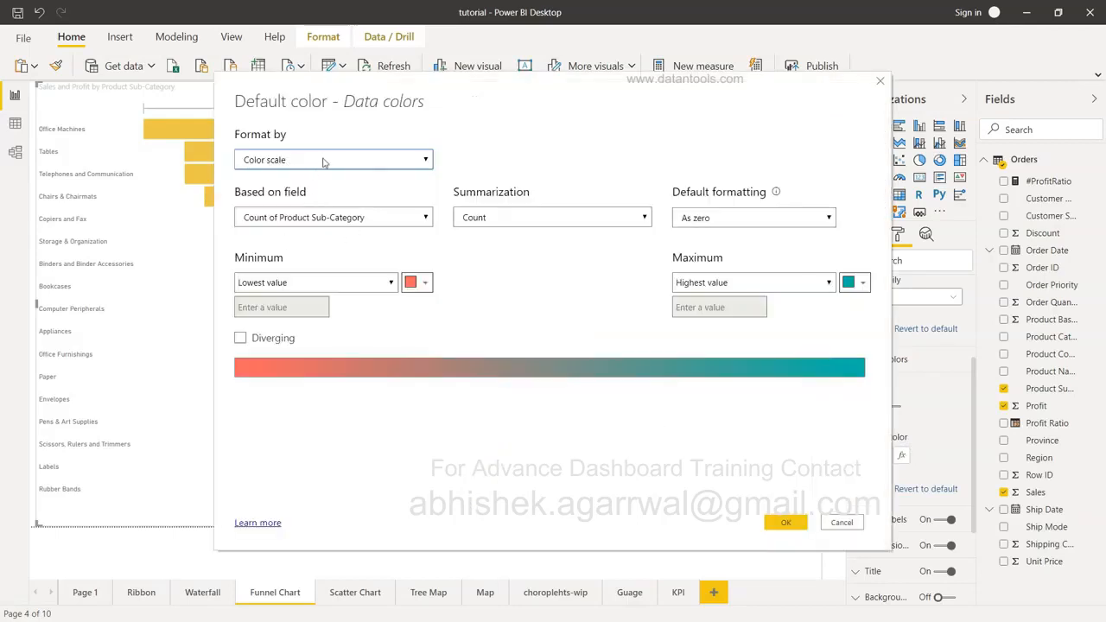
{"action": "left_click", "coordinate": [299, 218]}
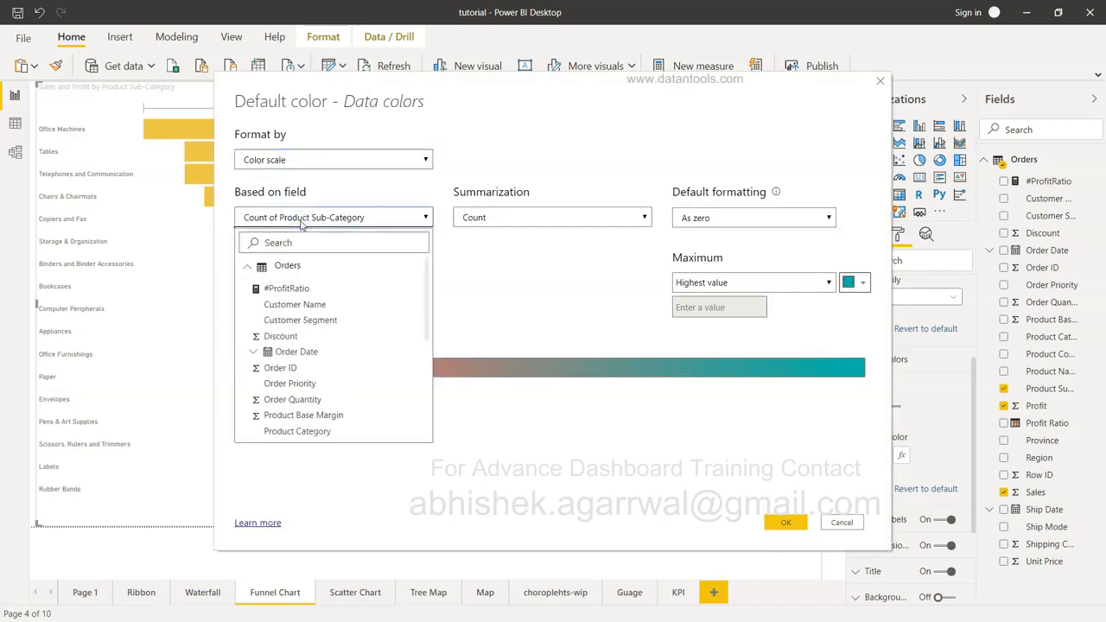
{"action": "scroll", "coordinate": [312, 329], "scroll_direction": "down", "scroll_amount": 5}
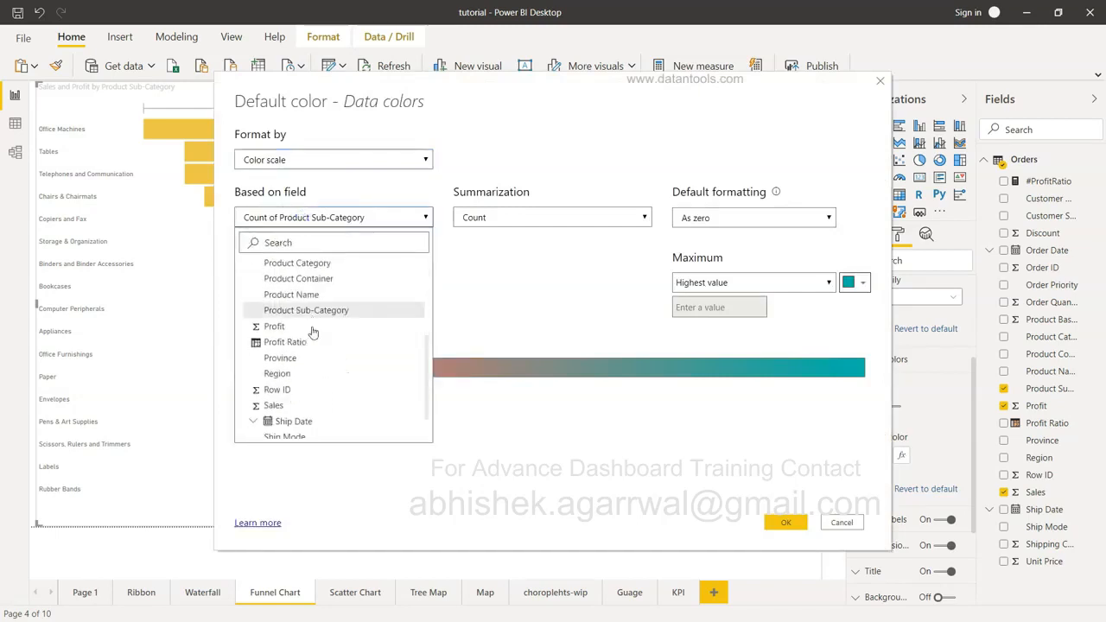
{"action": "scroll", "coordinate": [313, 331], "scroll_direction": "up", "scroll_amount": 2}
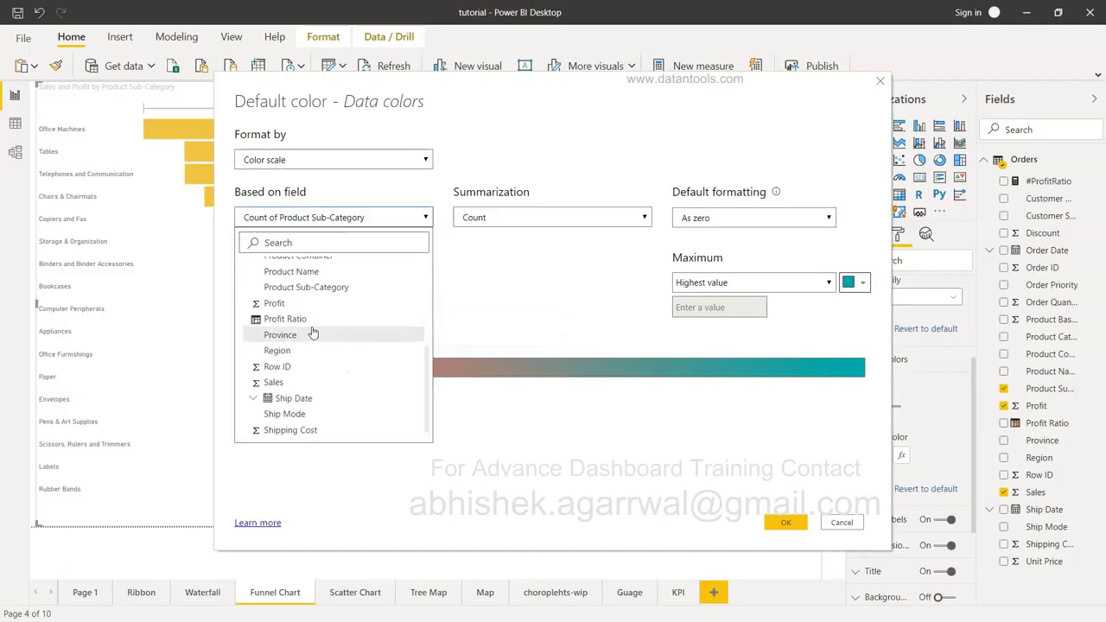
{"action": "left_click", "coordinate": [313, 302]}
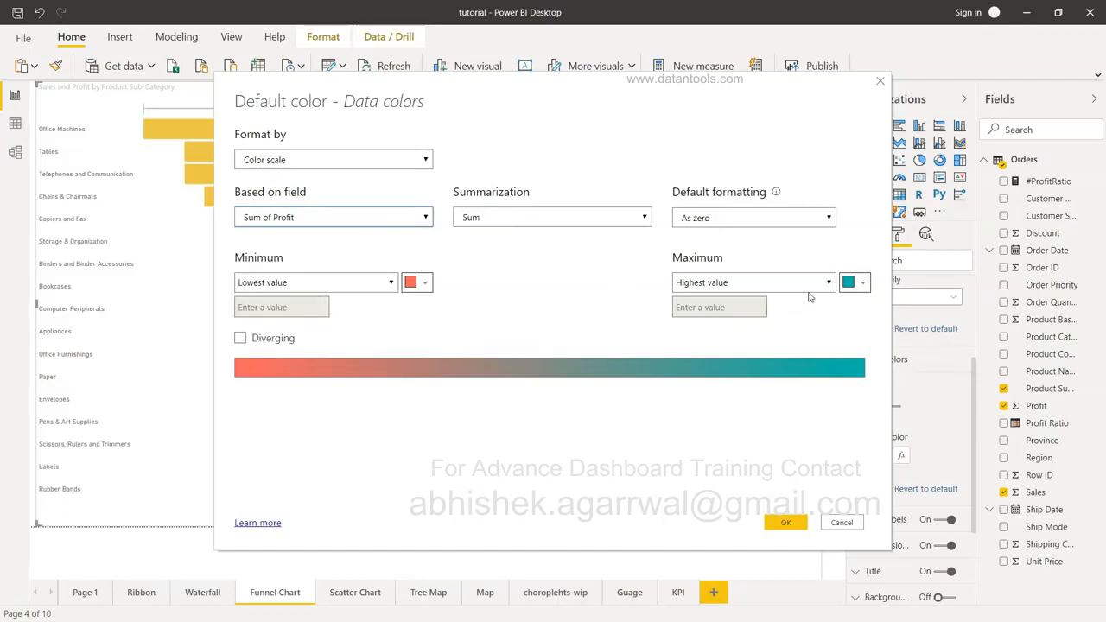
{"action": "left_click", "coordinate": [785, 522]}
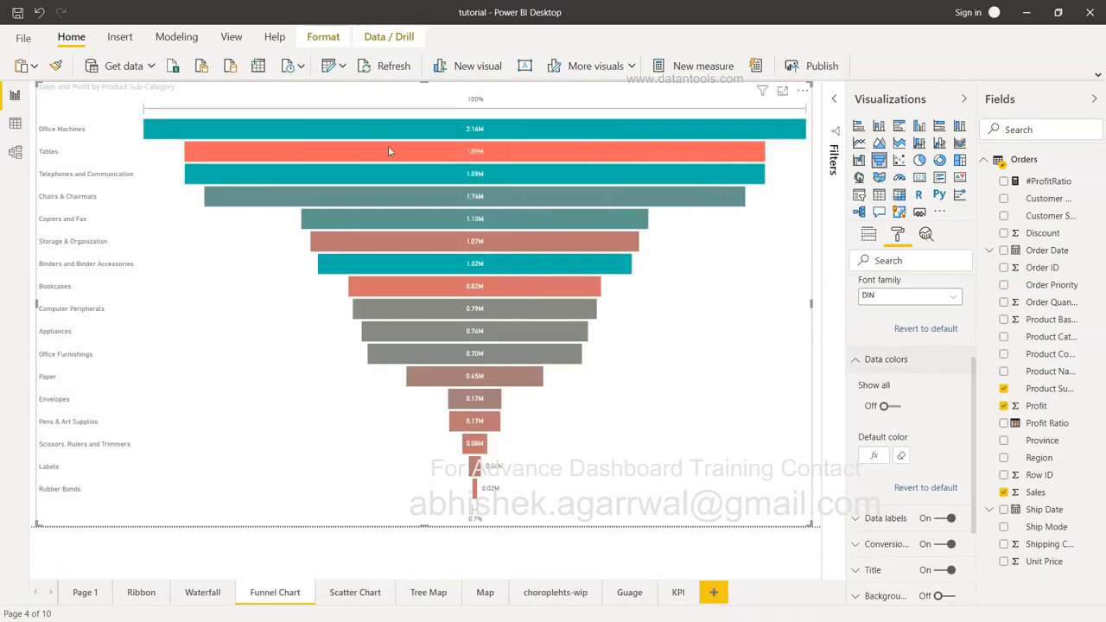
- Compare the bar colors with the Profit tooltips of Tables, Binders and Binder Accessories, and Telephones and Communication
{"action": "mouse_move", "coordinate": [390, 154]}
{"action": "mouse_move", "coordinate": [484, 266]}
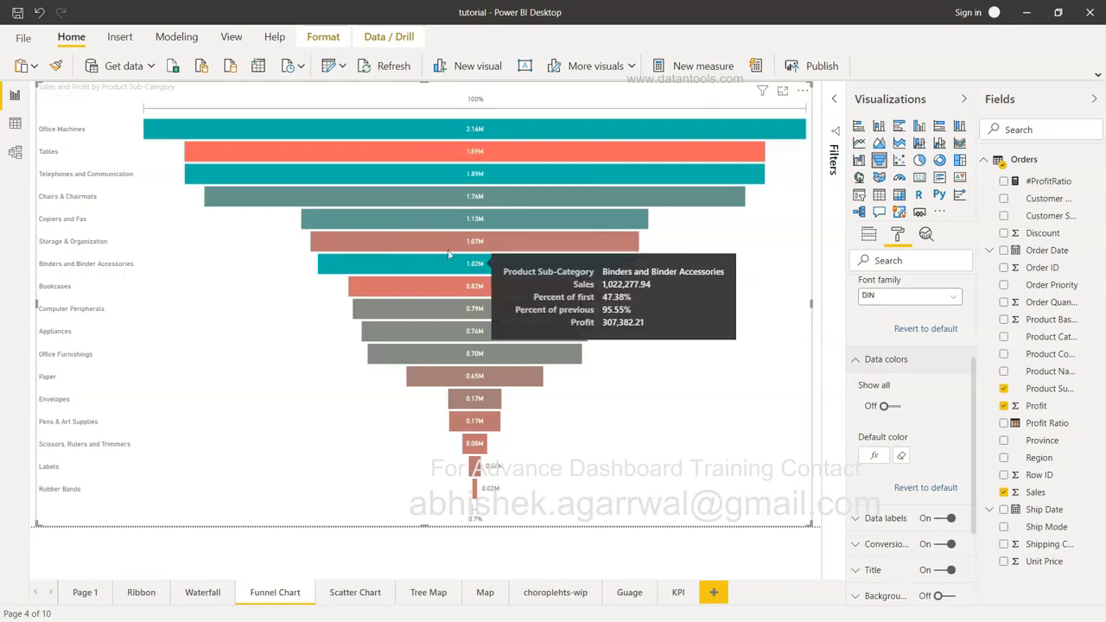
{"action": "mouse_move", "coordinate": [356, 179]}
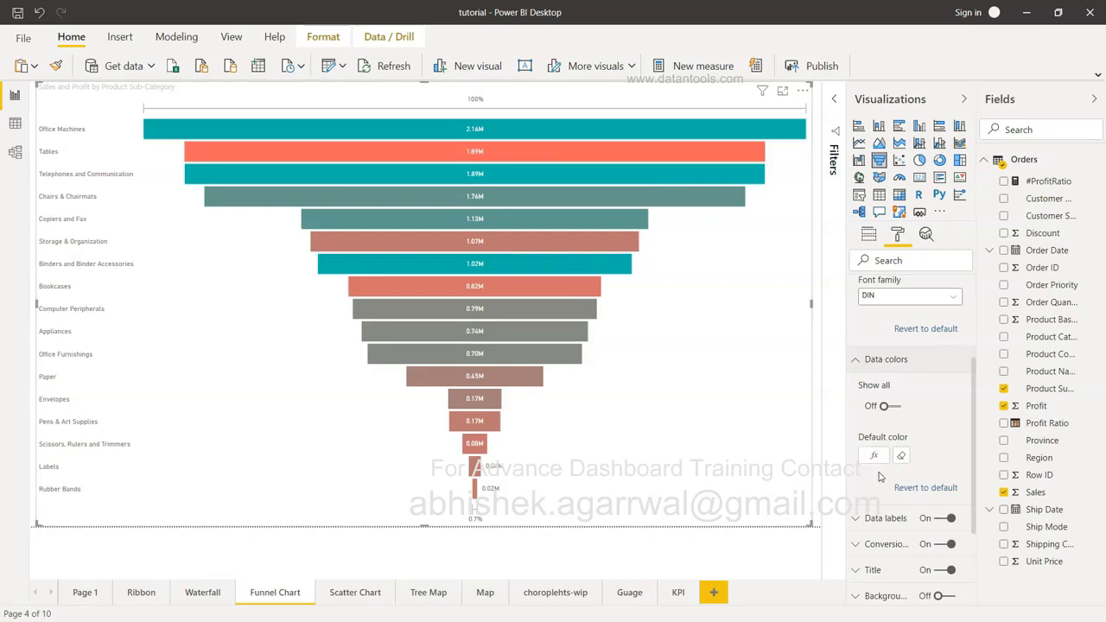
- Remove the conditional formatting from the funnel bars' default color, and turn the data labels off and back on
{"action": "left_click", "coordinate": [904, 458]}
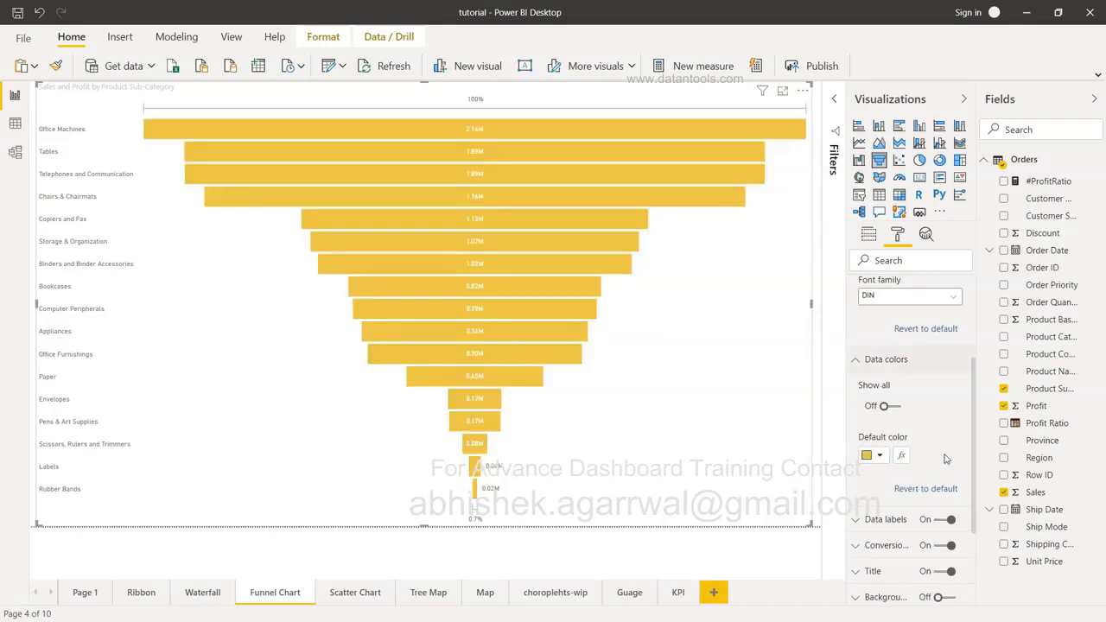
{"action": "scroll", "coordinate": [945, 458], "scroll_direction": "down", "scroll_amount": 3}
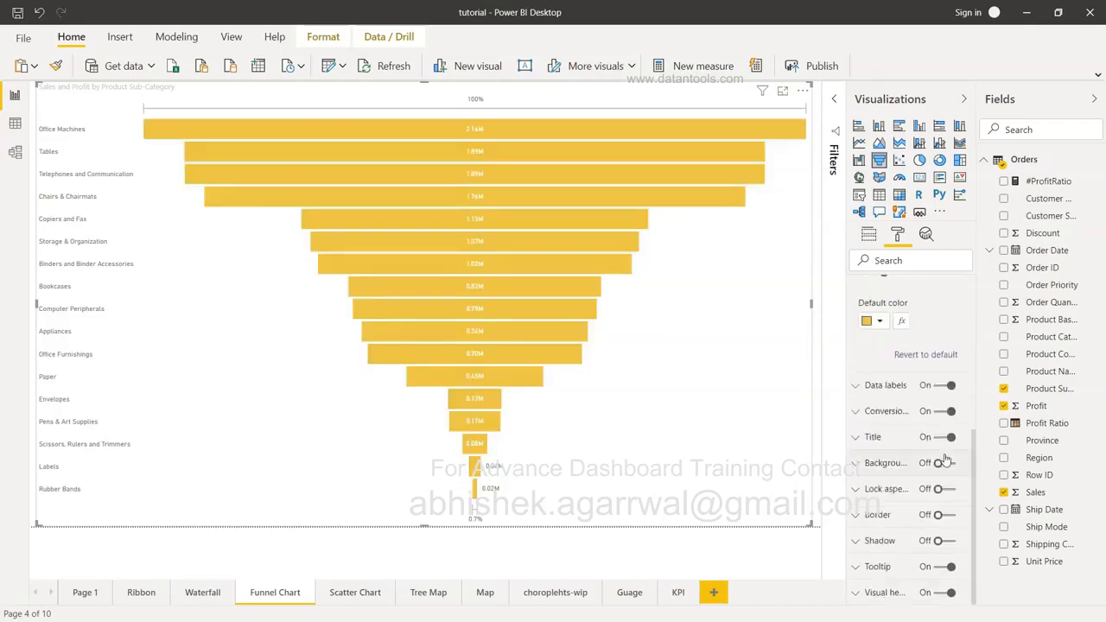
{"action": "left_click", "coordinate": [942, 386]}
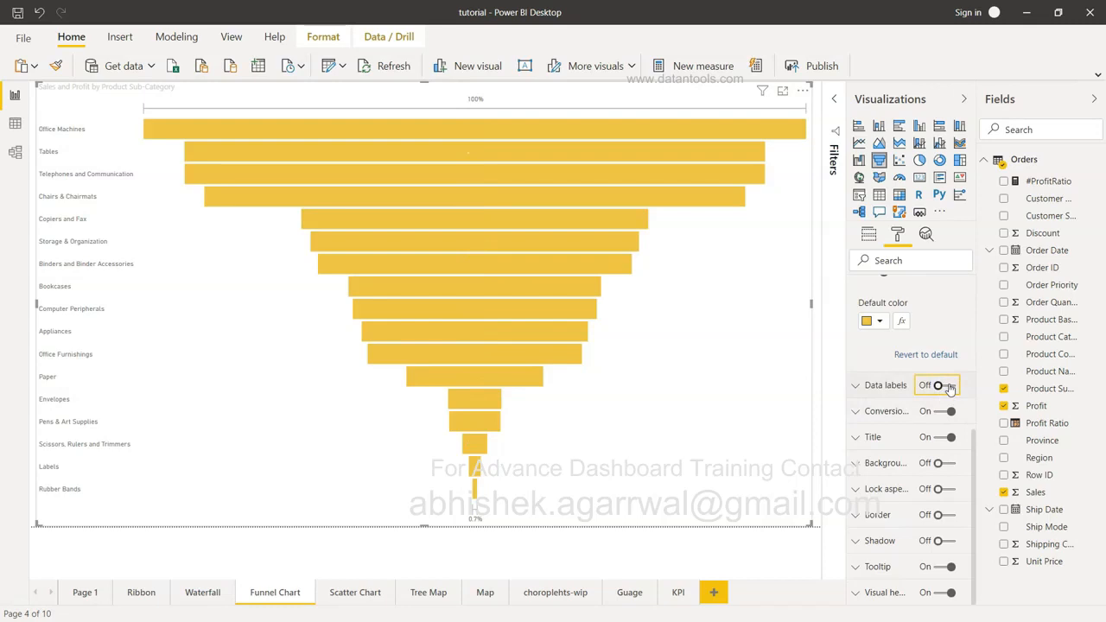
{"action": "left_click", "coordinate": [948, 387]}
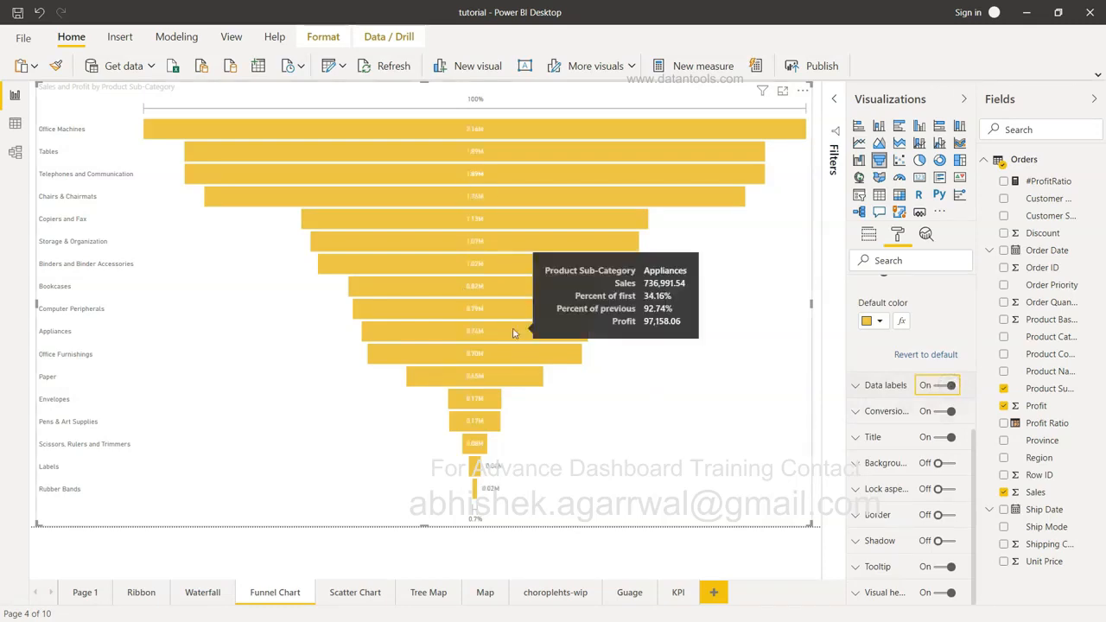
- Examine the color, text size and font family settings of the funnel chart's conversion rate label
{"action": "left_click", "coordinate": [861, 413]}
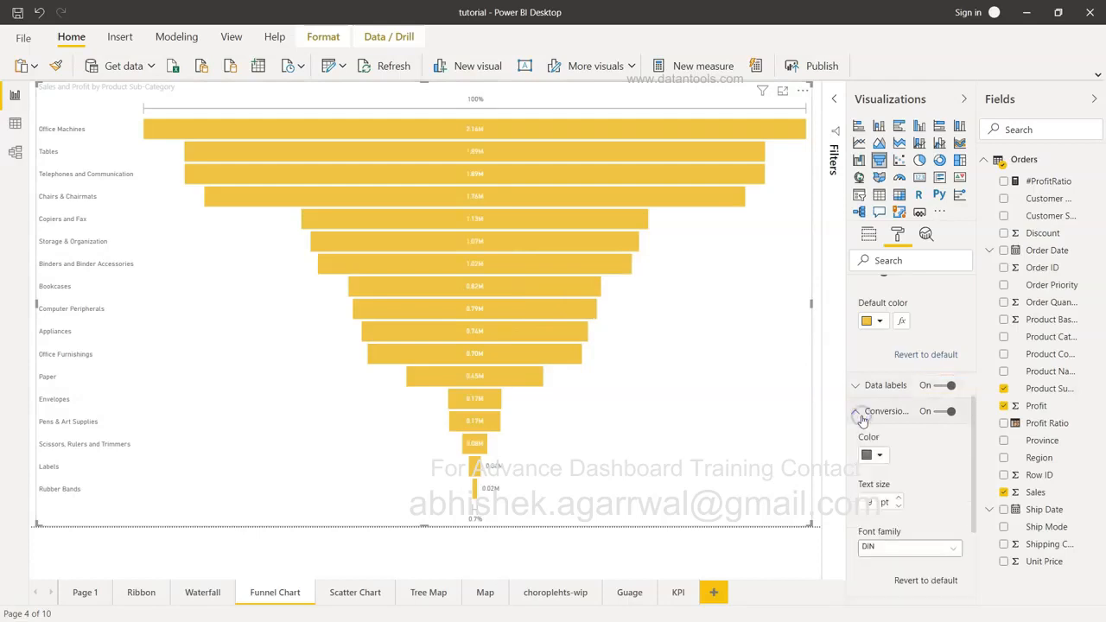
{"action": "scroll", "coordinate": [957, 444], "scroll_direction": "down", "scroll_amount": 1}
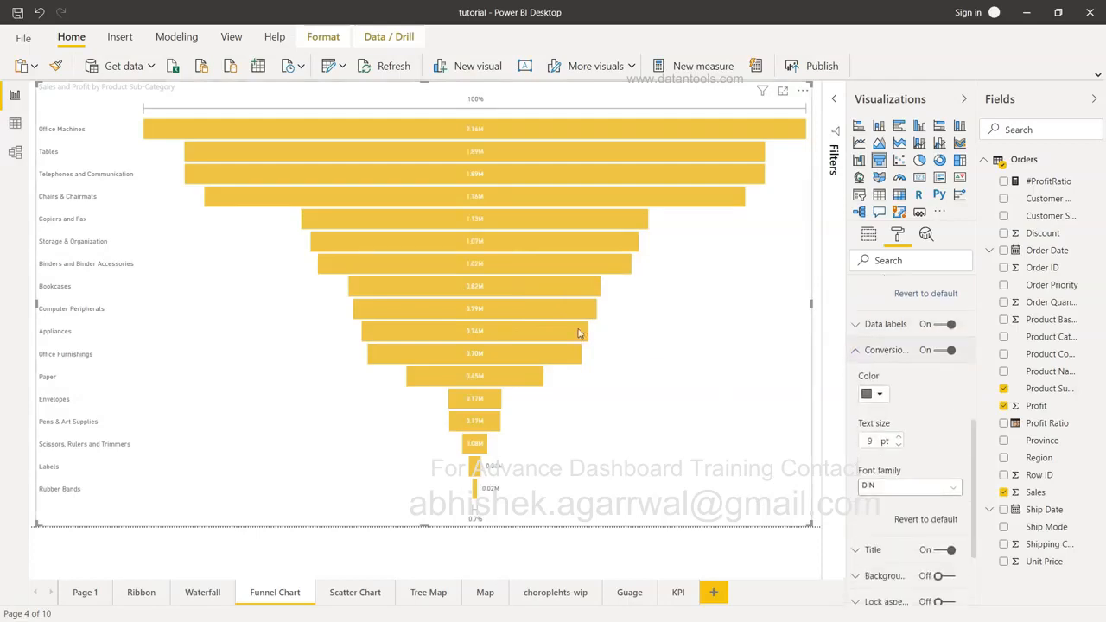
{"action": "mouse_move", "coordinate": [559, 283]}
{"action": "scroll", "coordinate": [903, 497], "scroll_direction": "down", "scroll_amount": 1}
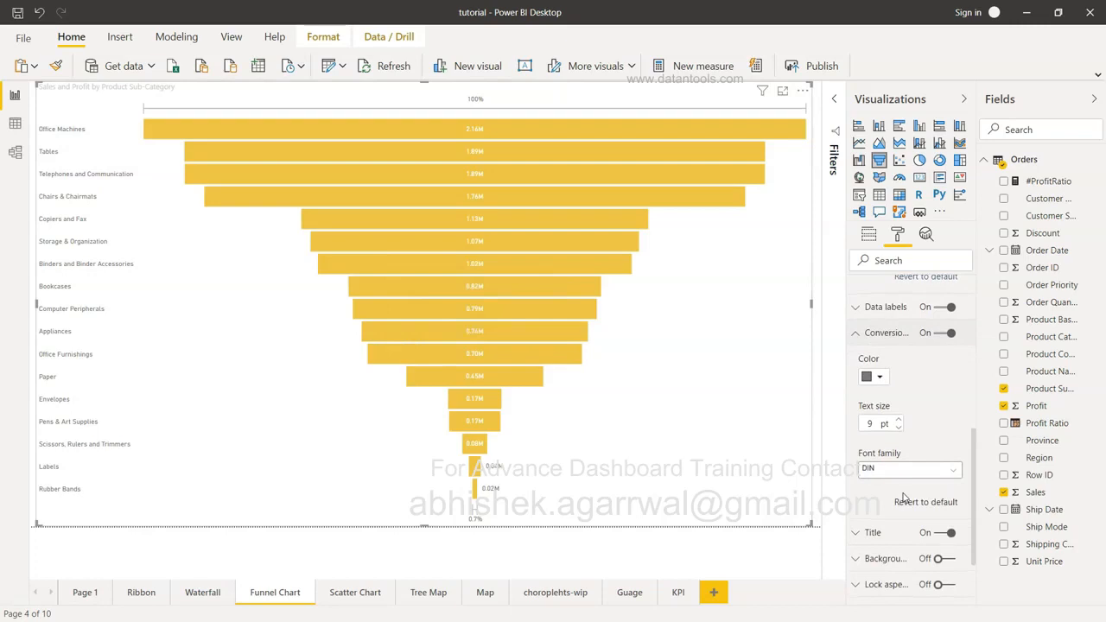
{"action": "left_click", "coordinate": [858, 336]}
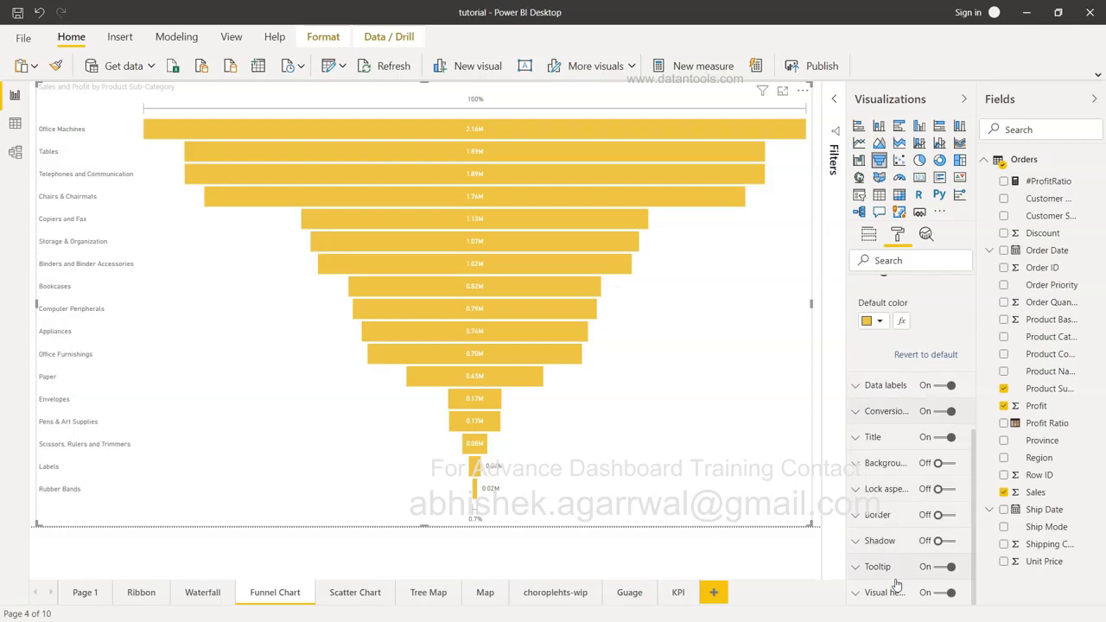
{"action": "left_click", "coordinate": [818, 510]}
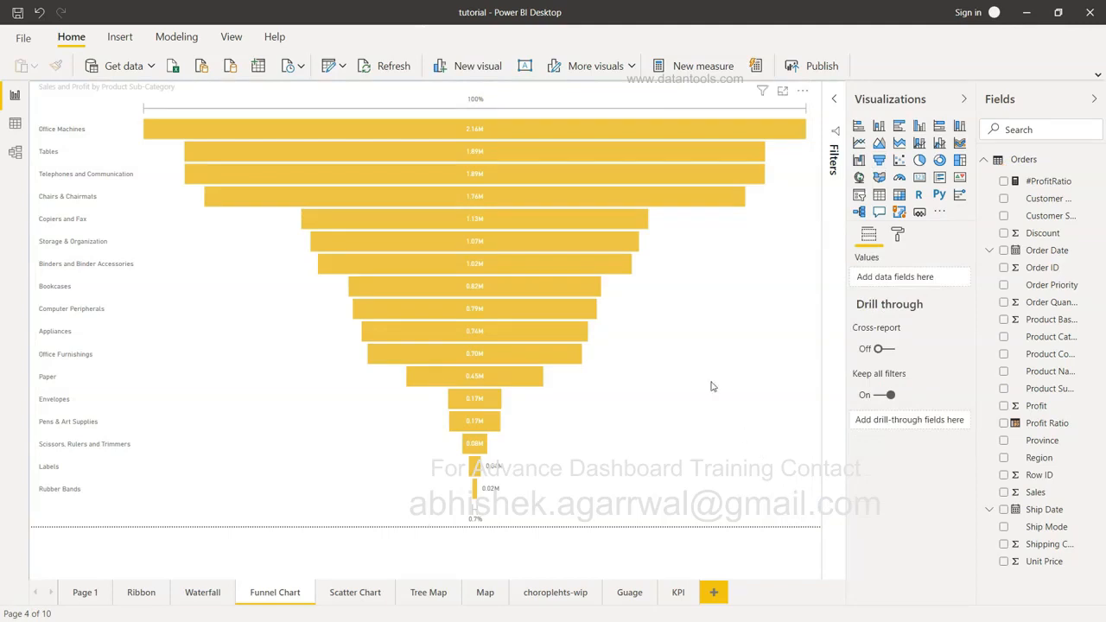
{"action": "left_click", "coordinate": [683, 360]}
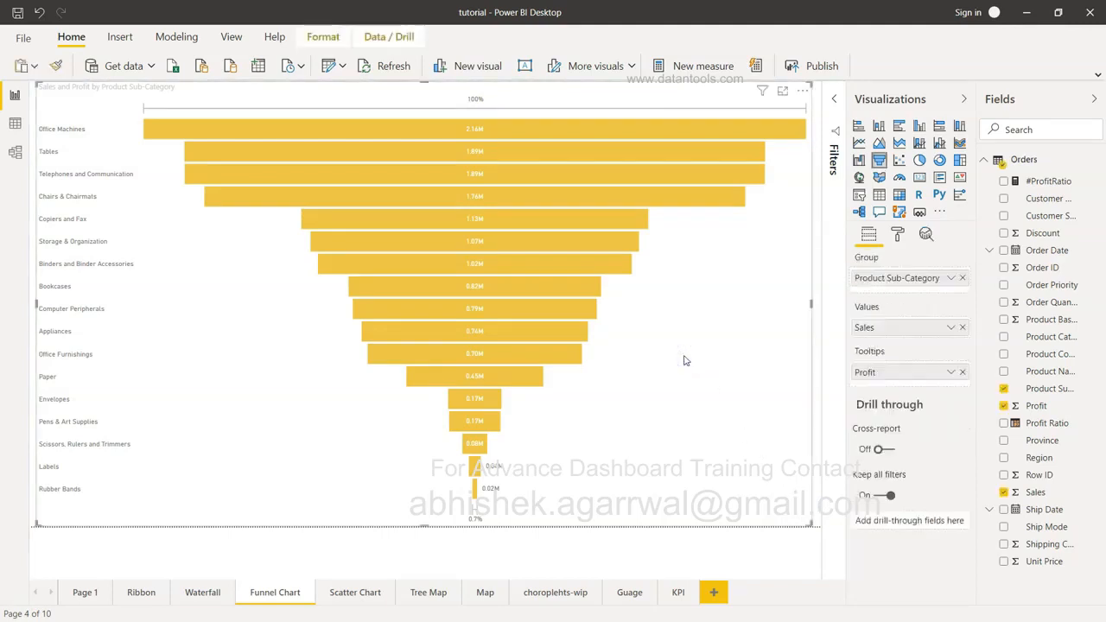
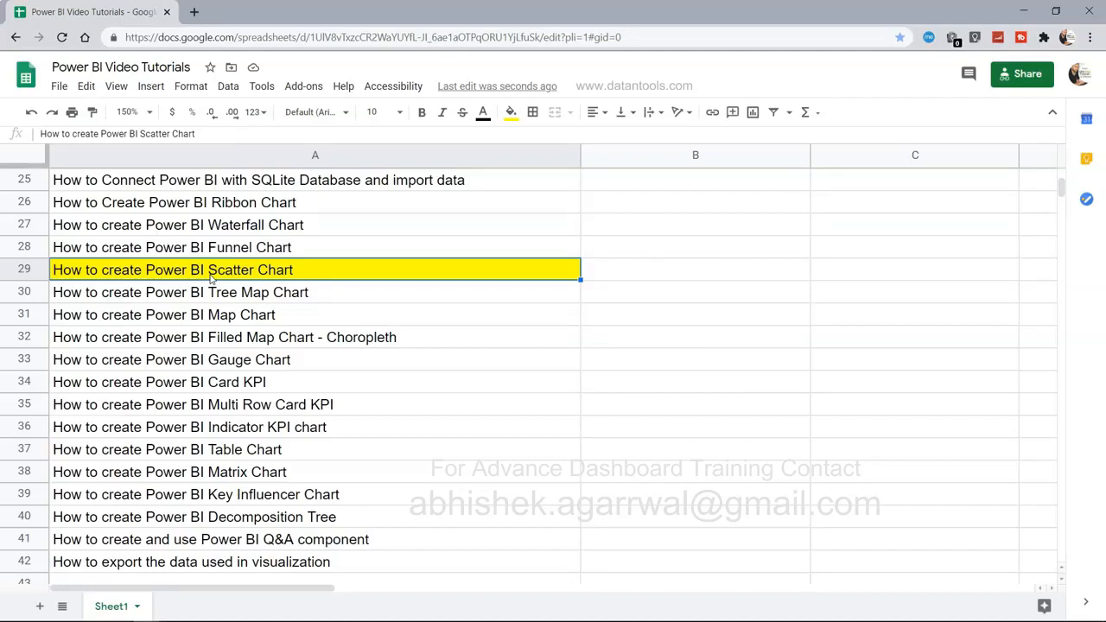
- Look through the tutorial list around the Scatter Chart entry and switch back to the report in Power BI Desktop
{"action": "scroll", "coordinate": [210, 276], "scroll_direction": "up", "scroll_amount": 5}
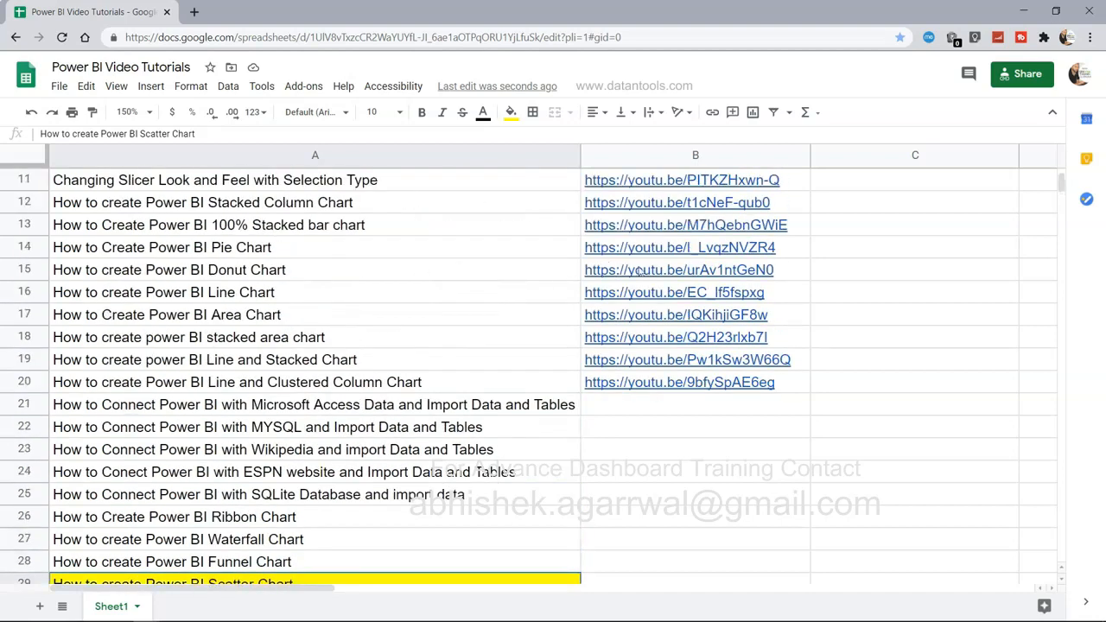
{"action": "mouse_move", "coordinate": [640, 270]}
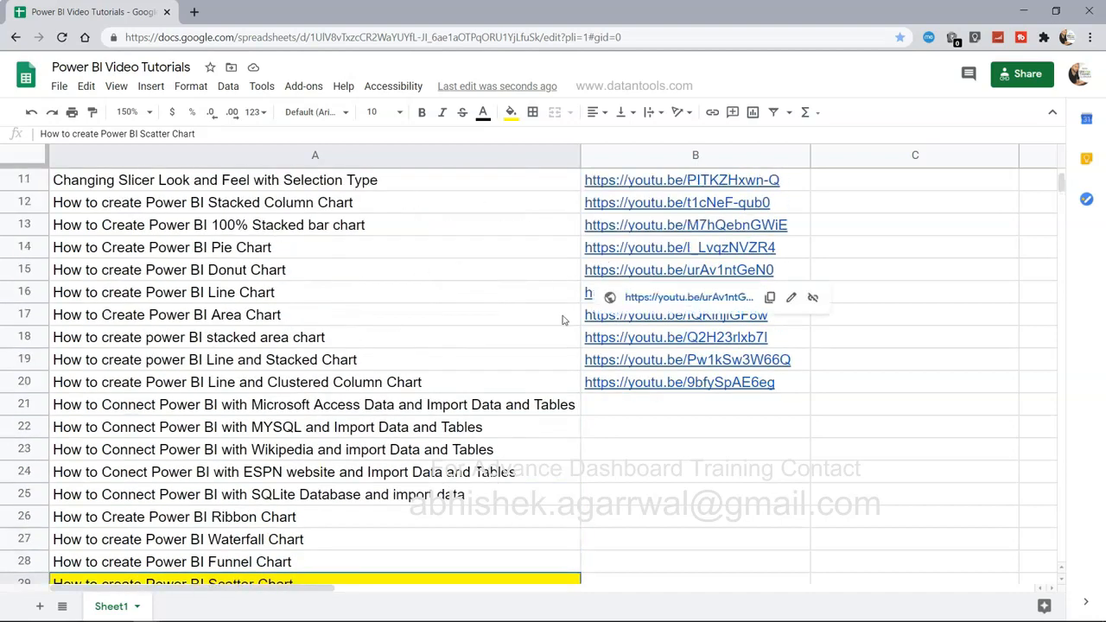
{"action": "scroll", "coordinate": [562, 320], "scroll_direction": "down", "scroll_amount": 4}
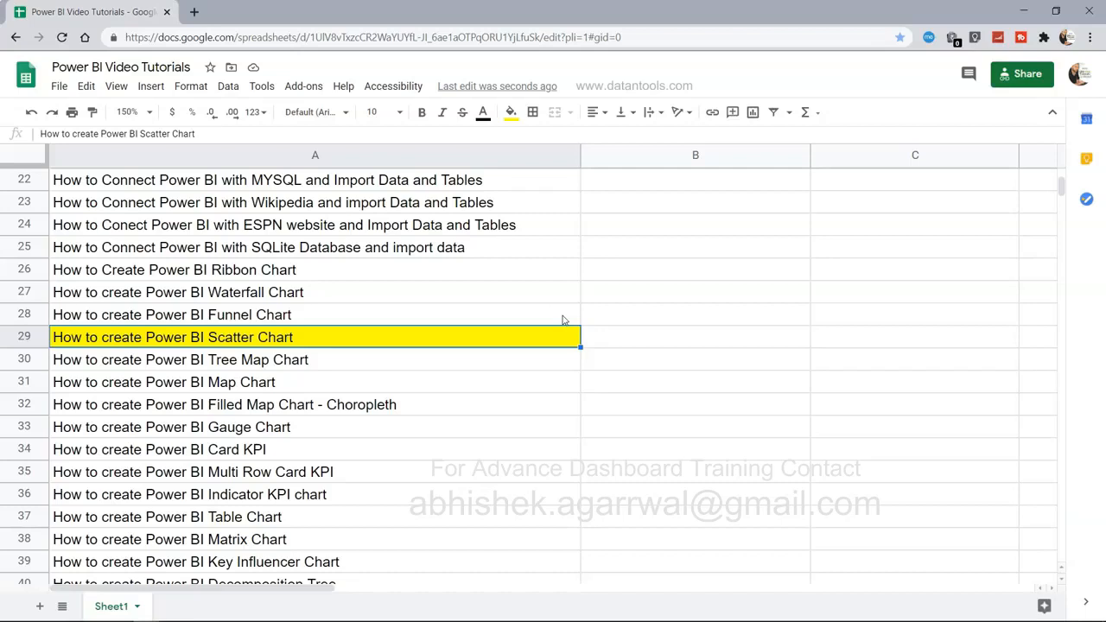
{"action": "key", "text": "alt+Tab"}
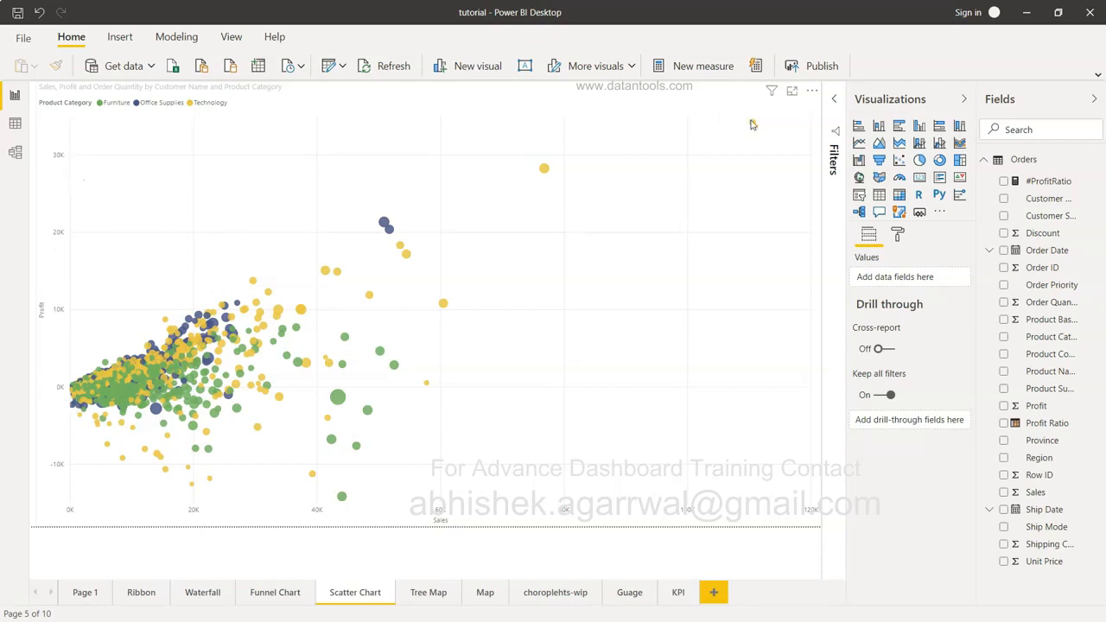
- Highlight the Technology points and the Furniture points of the scatter chart in turn, and clear the highlight
{"action": "mouse_move", "coordinate": [753, 126]}
{"action": "mouse_move", "coordinate": [300, 311]}
{"action": "left_click", "coordinate": [213, 105]}
{"action": "left_click", "coordinate": [212, 105]}
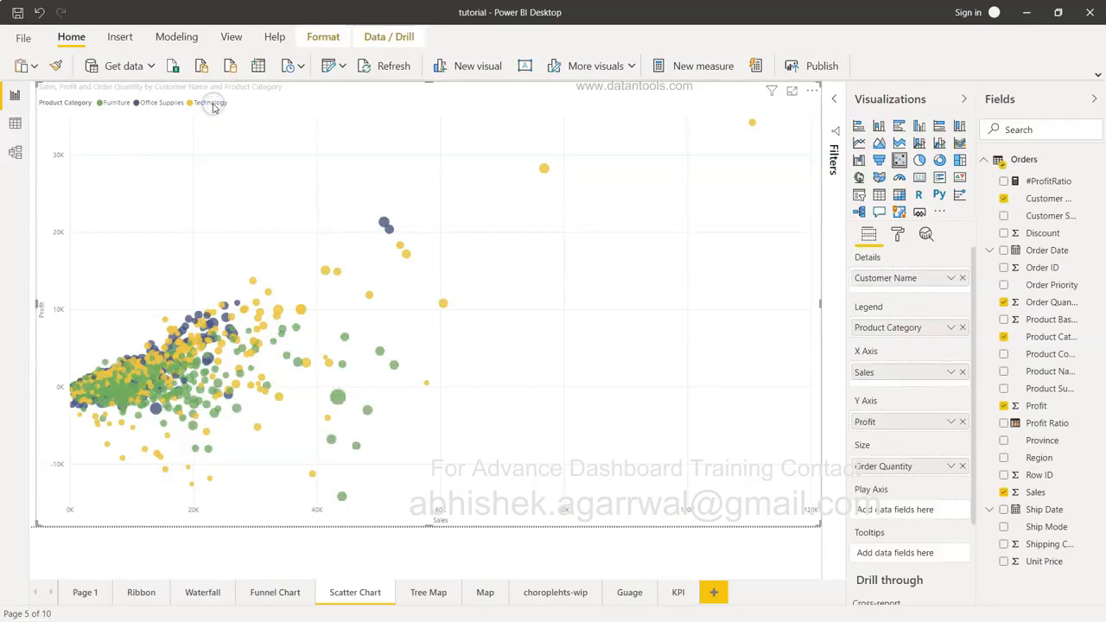
{"action": "left_click", "coordinate": [212, 104]}
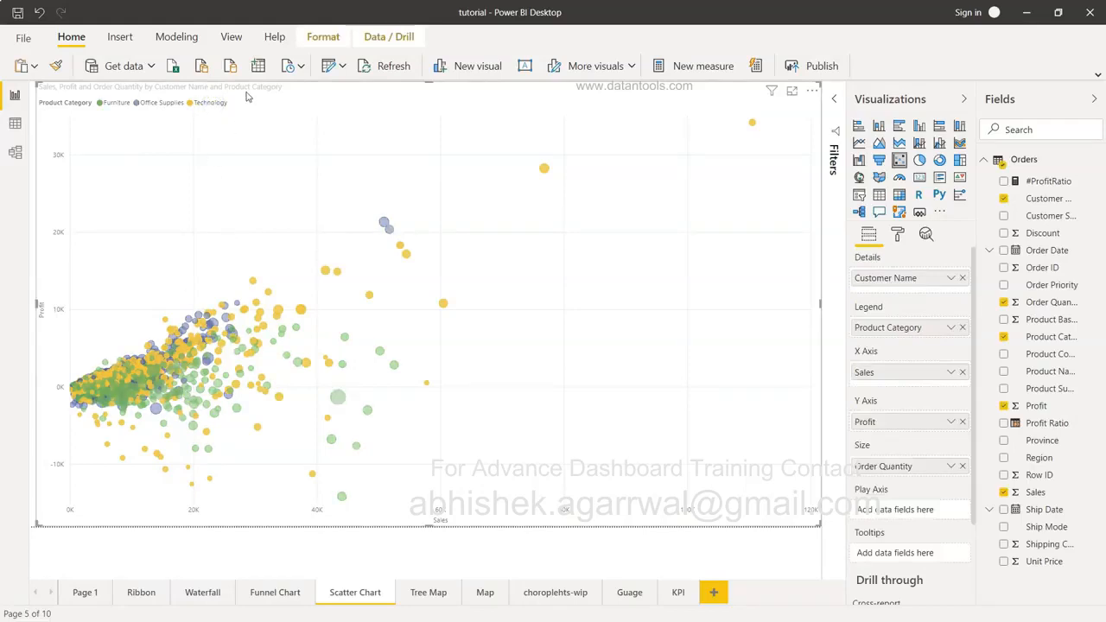
{"action": "left_click", "coordinate": [118, 103]}
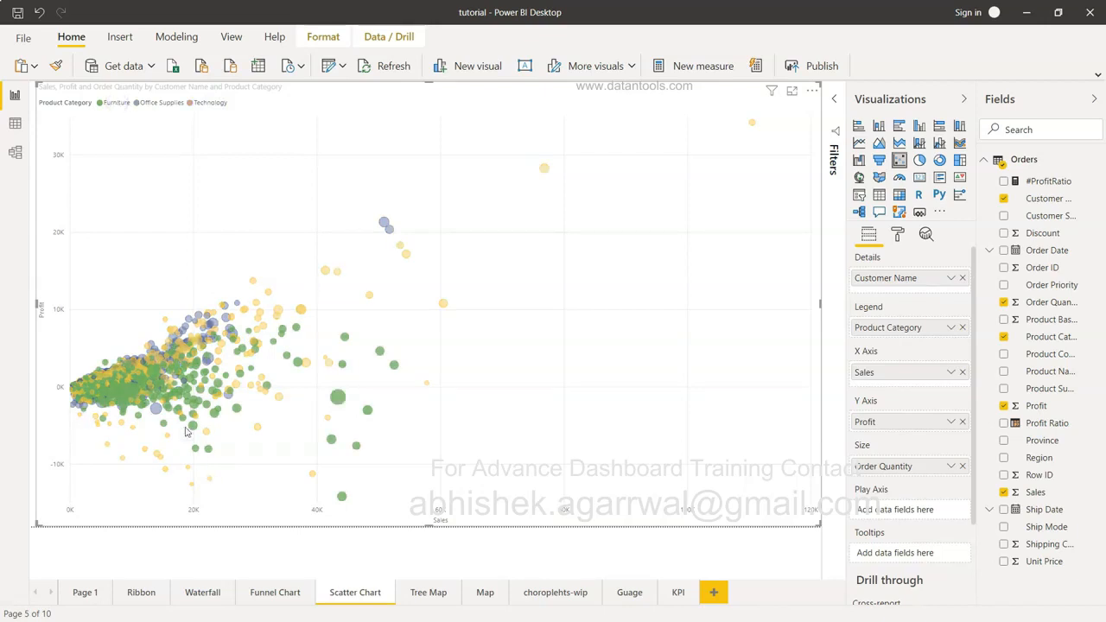
{"action": "left_click", "coordinate": [117, 103]}
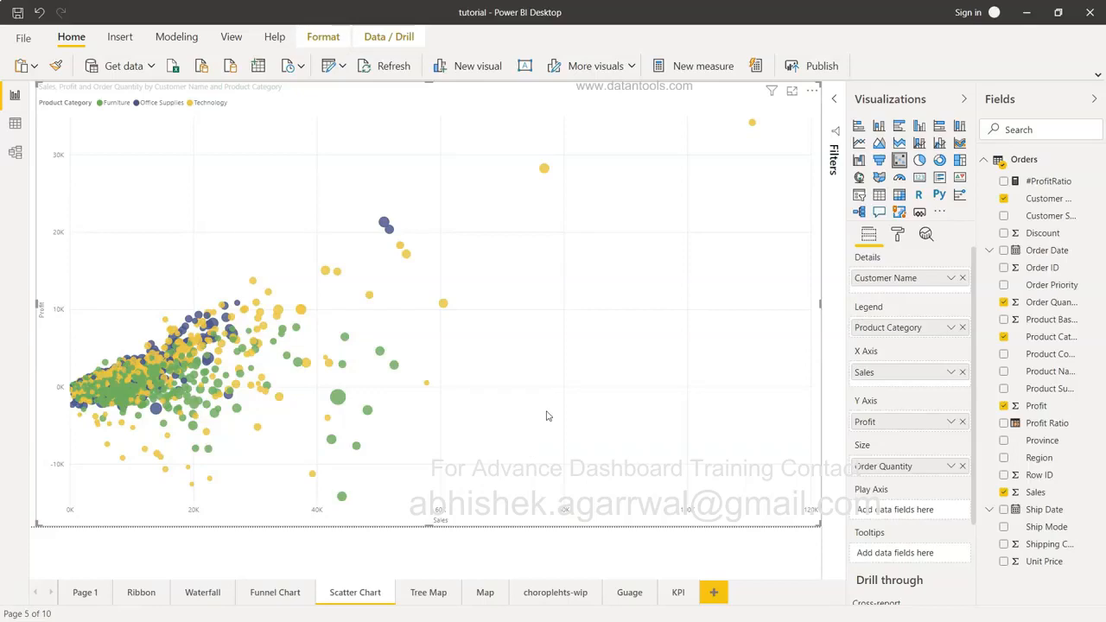
- Delete the existing scatter chart and insert a blank scatter chart enlarged to fill the page
{"action": "key", "text": "Delete"}
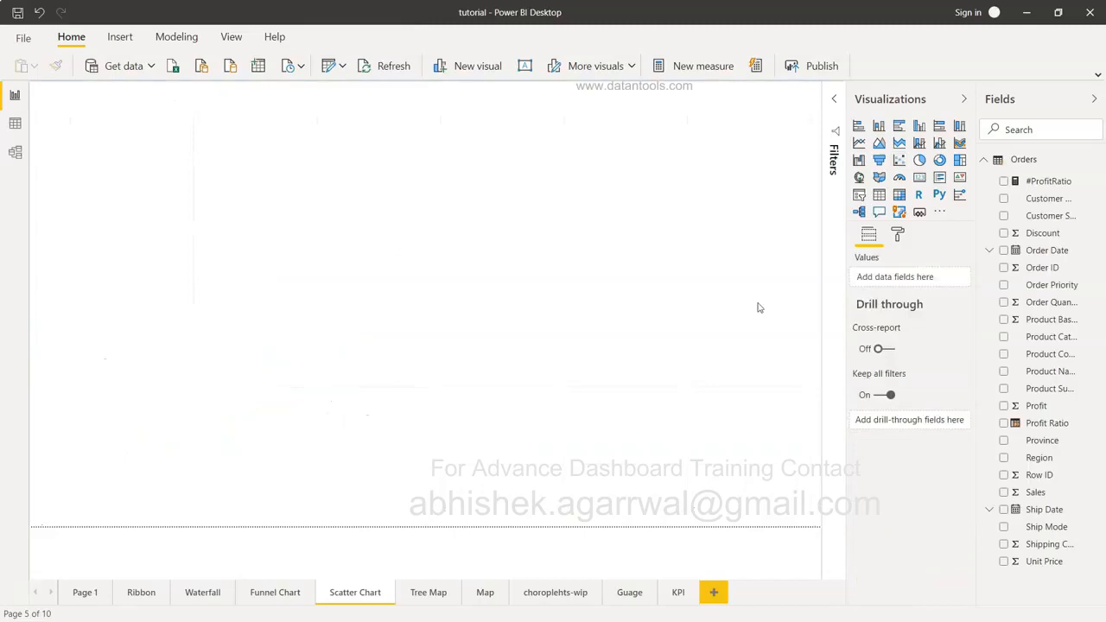
{"action": "left_click", "coordinate": [900, 163]}
{"action": "left_click_drag", "start_coordinate": [206, 251], "coordinate": [821, 525]}
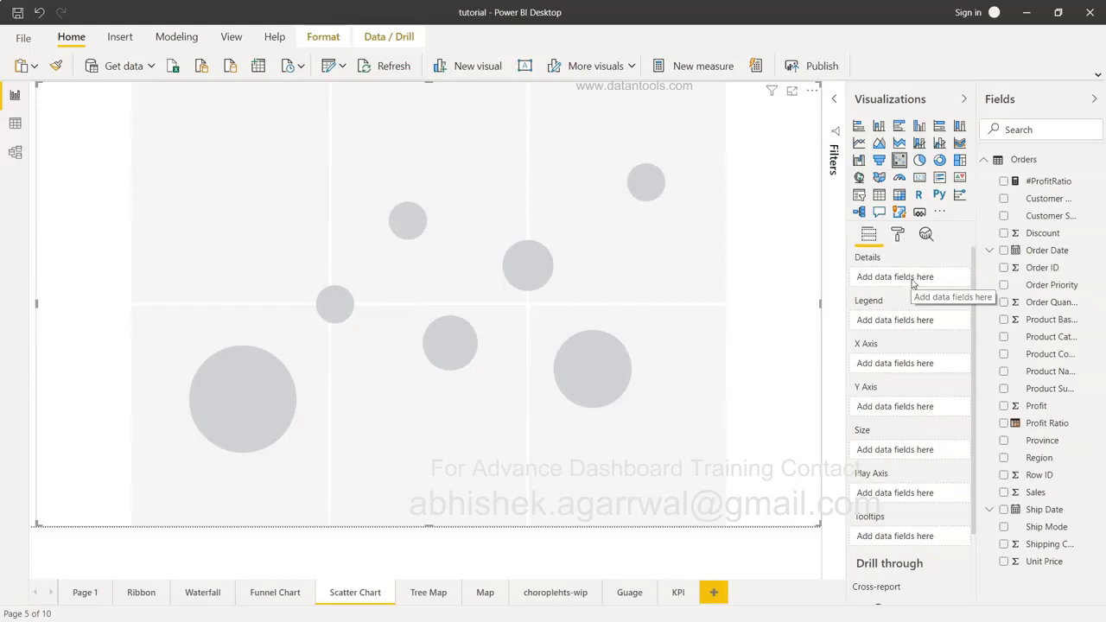
- Assign Customer Name to the scatter chart's details, Product Category to the legend, Profit to the X axis and Sales to the Y axis
{"action": "left_click", "coordinate": [1005, 199]}
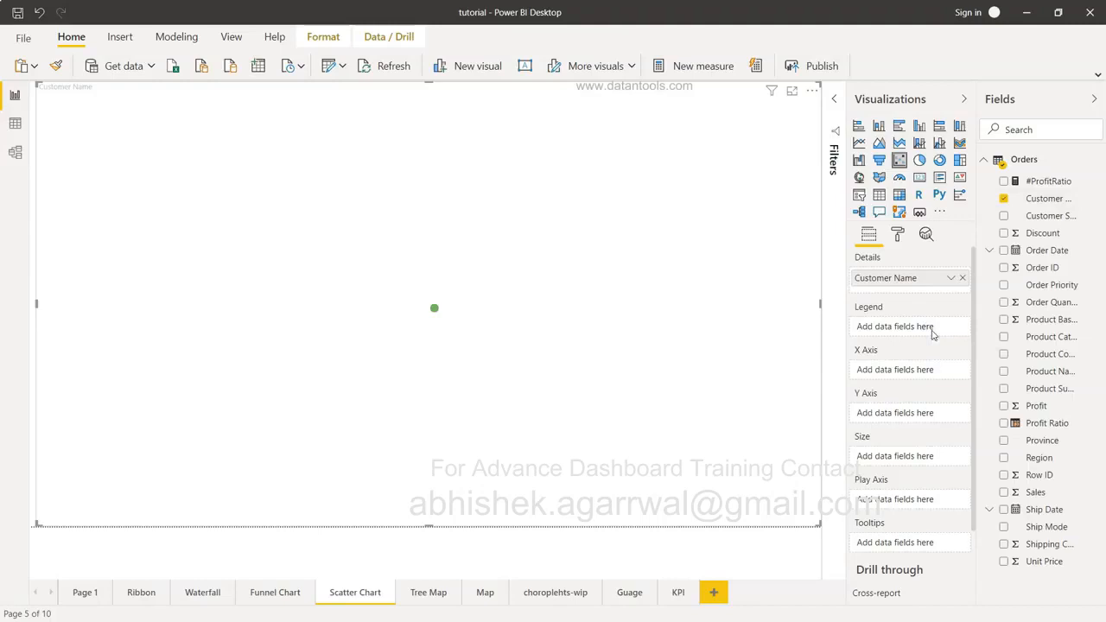
{"action": "left_click", "coordinate": [1003, 337]}
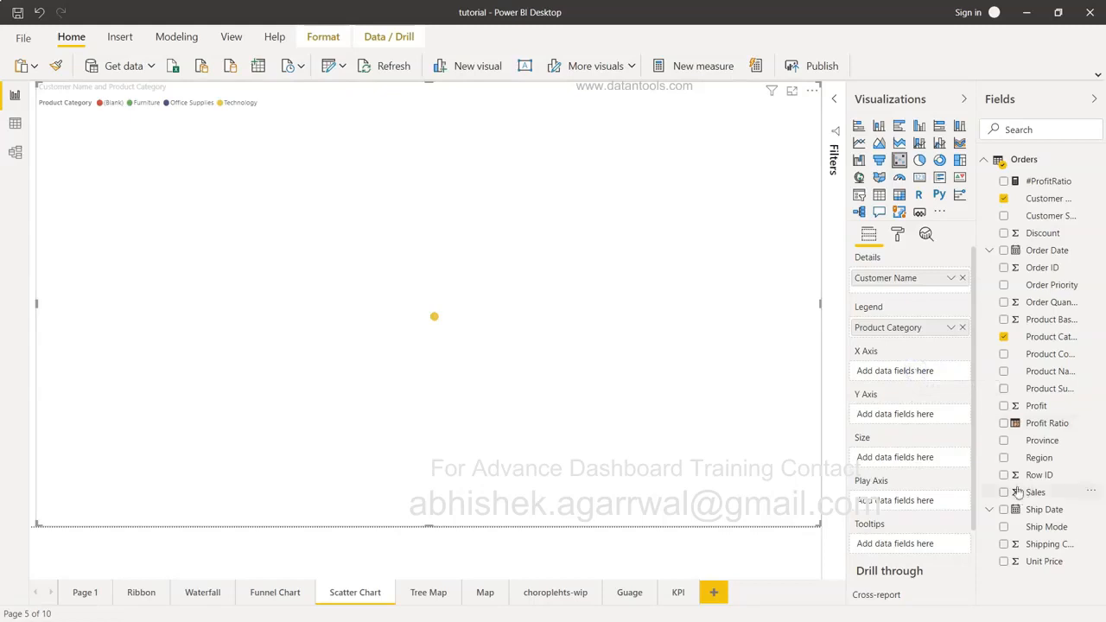
{"action": "left_click", "coordinate": [1003, 406]}
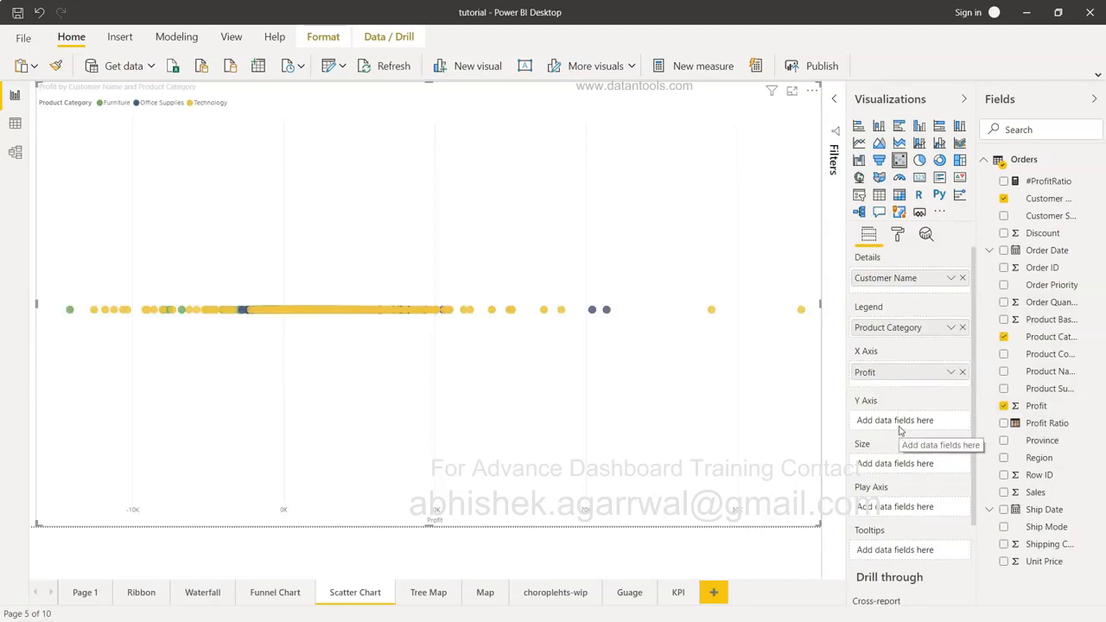
{"action": "left_click", "coordinate": [1003, 491]}
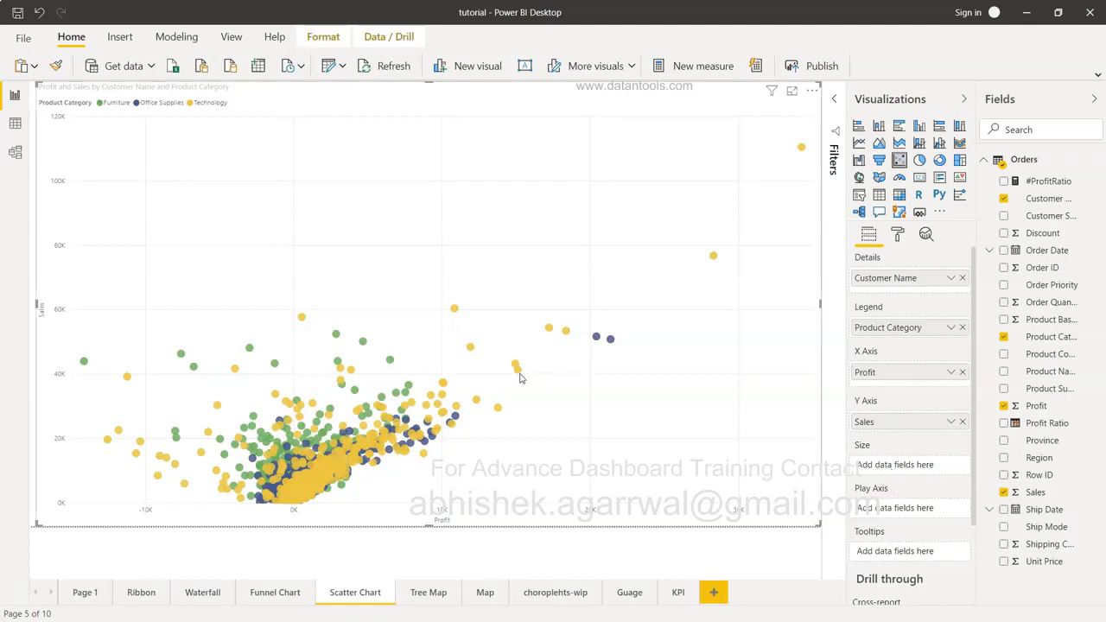
- Size the scatter chart's bubbles by Discount, aggregated as Average
{"action": "mouse_move", "coordinate": [520, 378]}
{"action": "left_click", "coordinate": [1003, 233]}
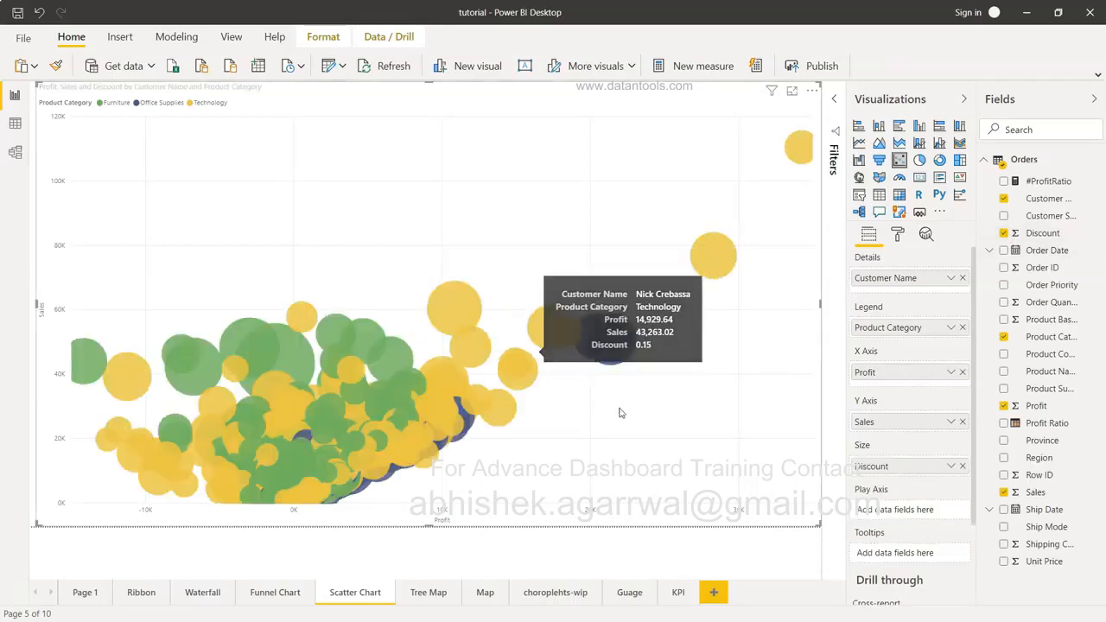
{"action": "left_click", "coordinate": [951, 467]}
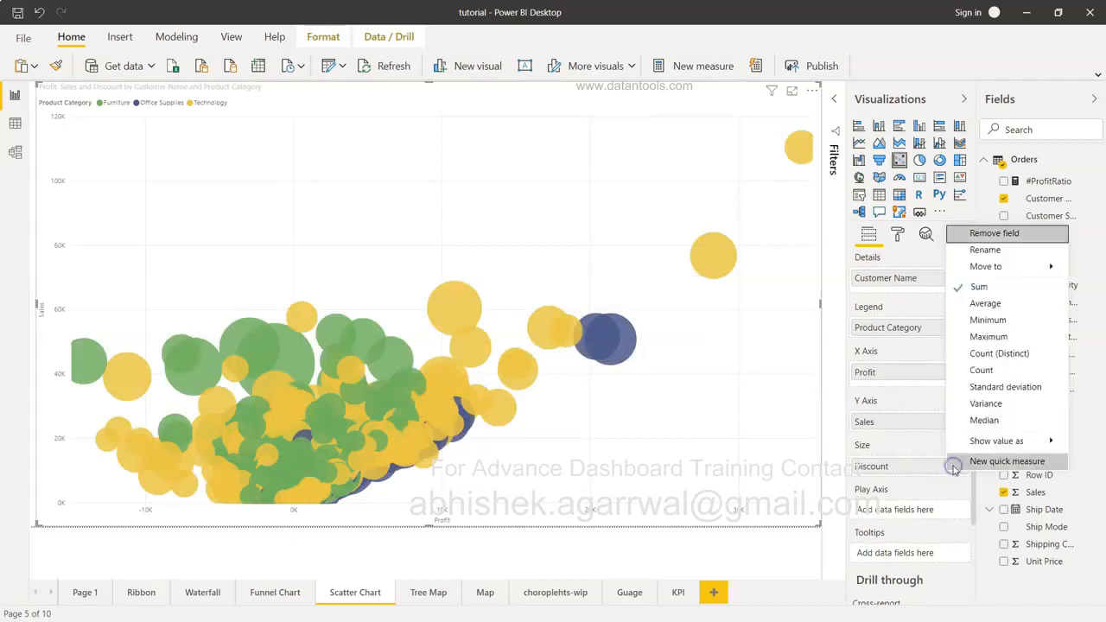
{"action": "left_click", "coordinate": [986, 303]}
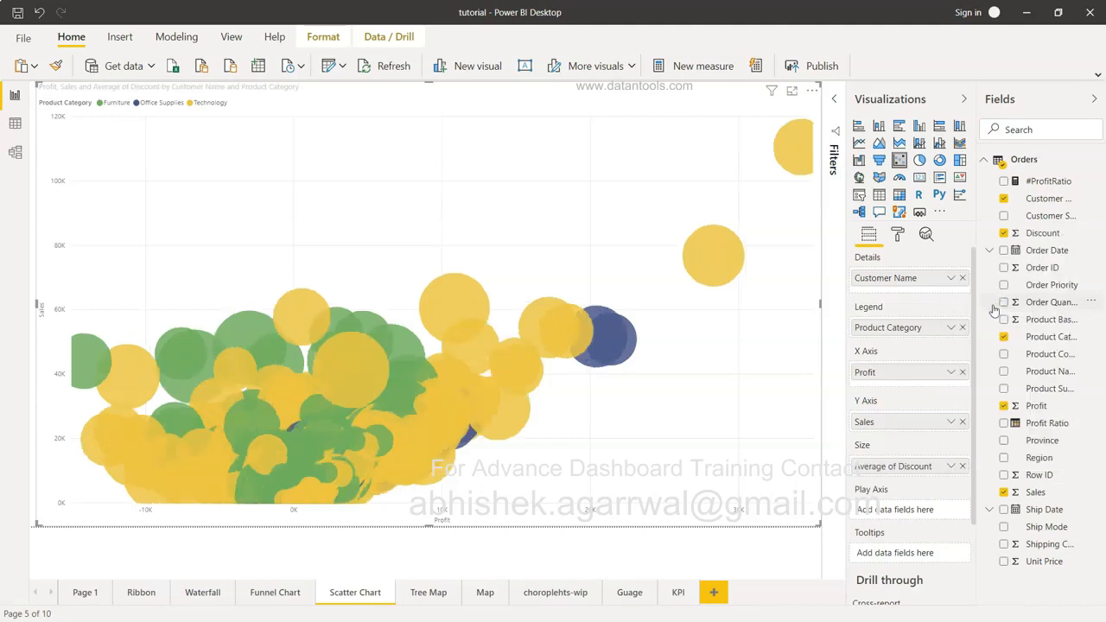
- Set the size of the scatter chart's marker shapes to -30
{"action": "scroll", "coordinate": [905, 489], "scroll_direction": "down", "scroll_amount": 1}
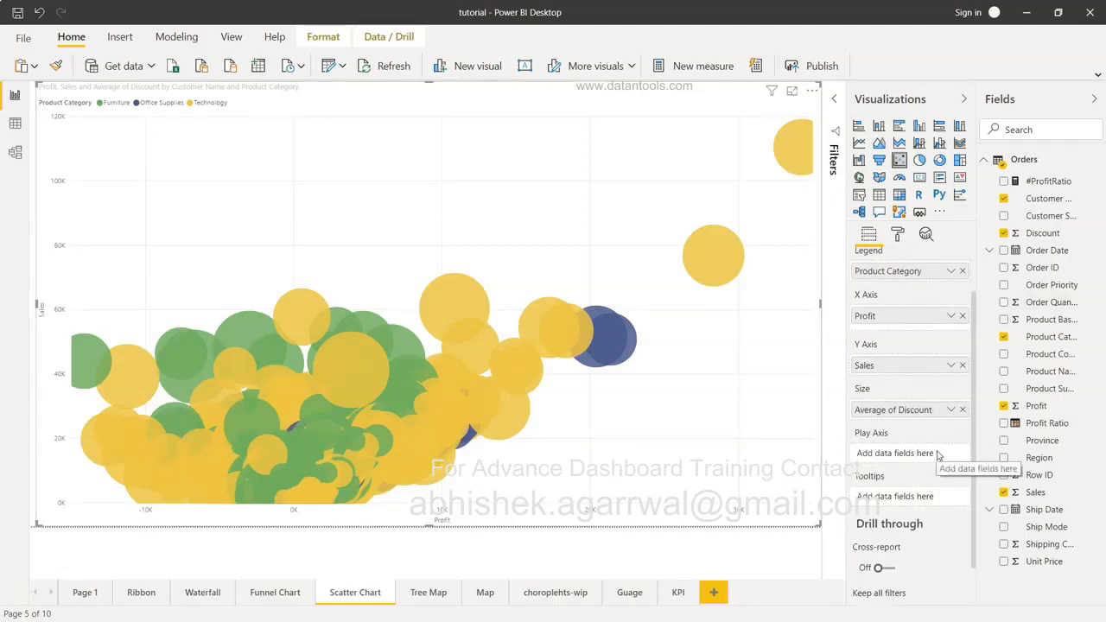
{"action": "scroll", "coordinate": [937, 455], "scroll_direction": "down", "scroll_amount": 1}
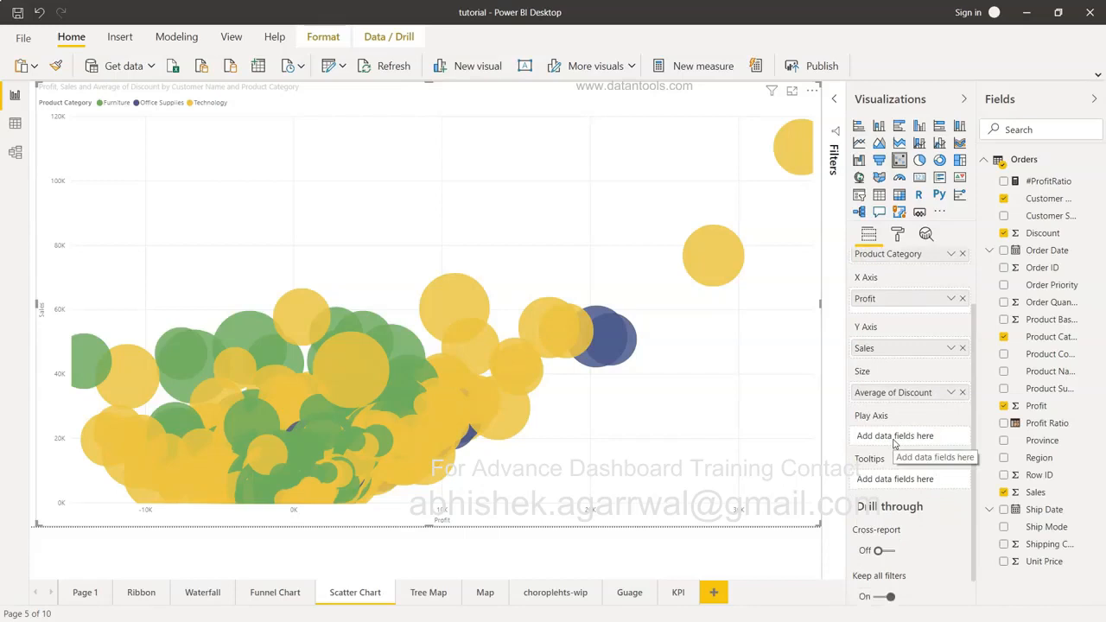
{"action": "scroll", "coordinate": [894, 444], "scroll_direction": "up", "scroll_amount": 4}
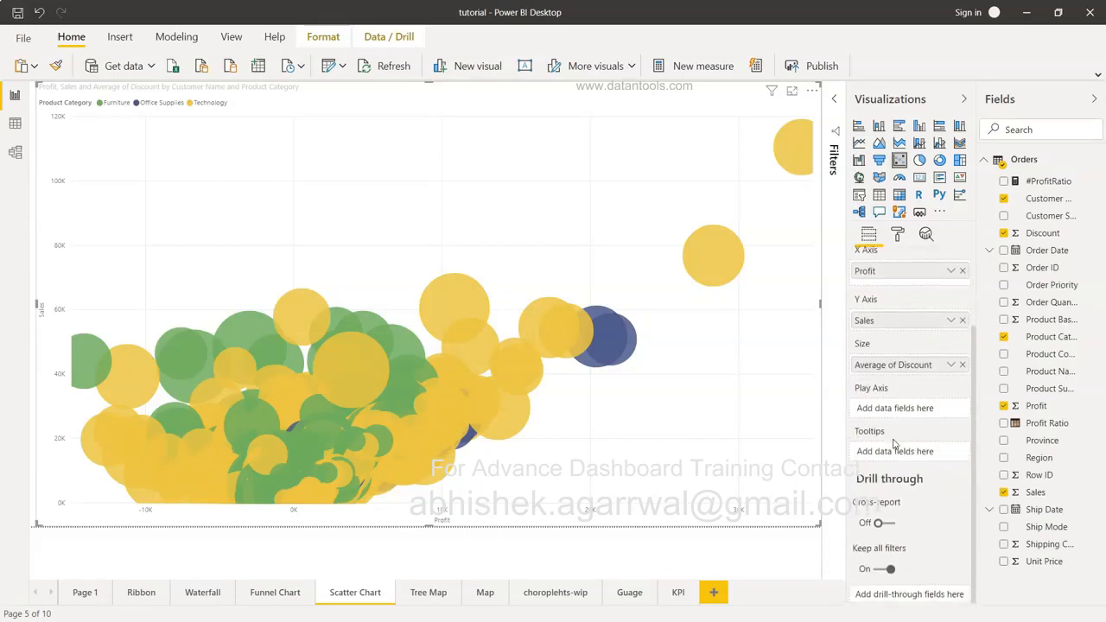
{"action": "left_click", "coordinate": [897, 236]}
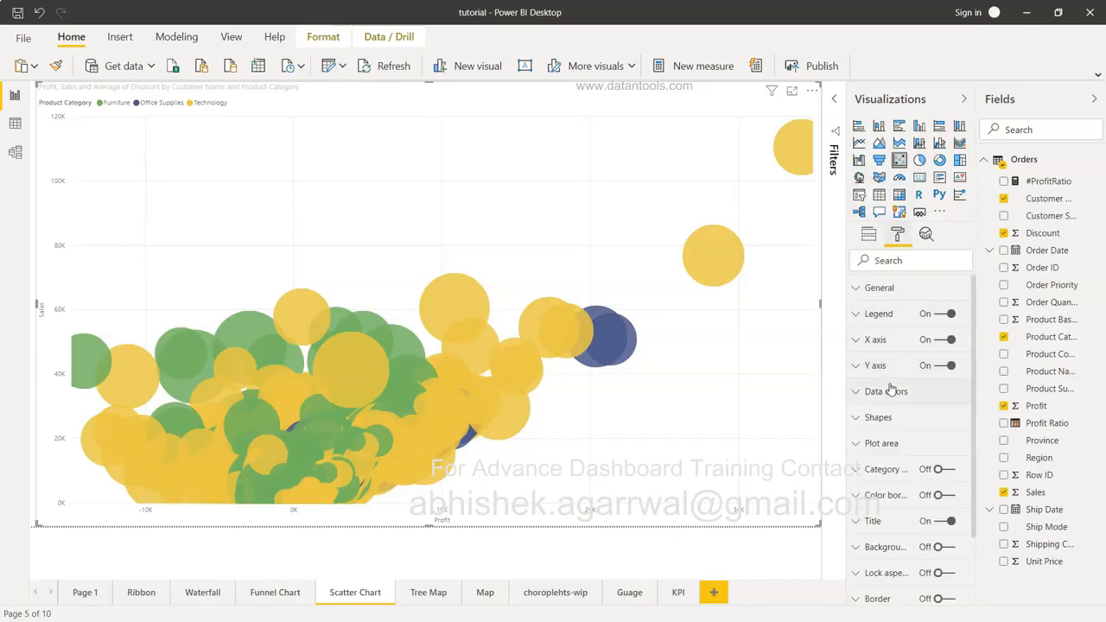
{"action": "left_click", "coordinate": [858, 418]}
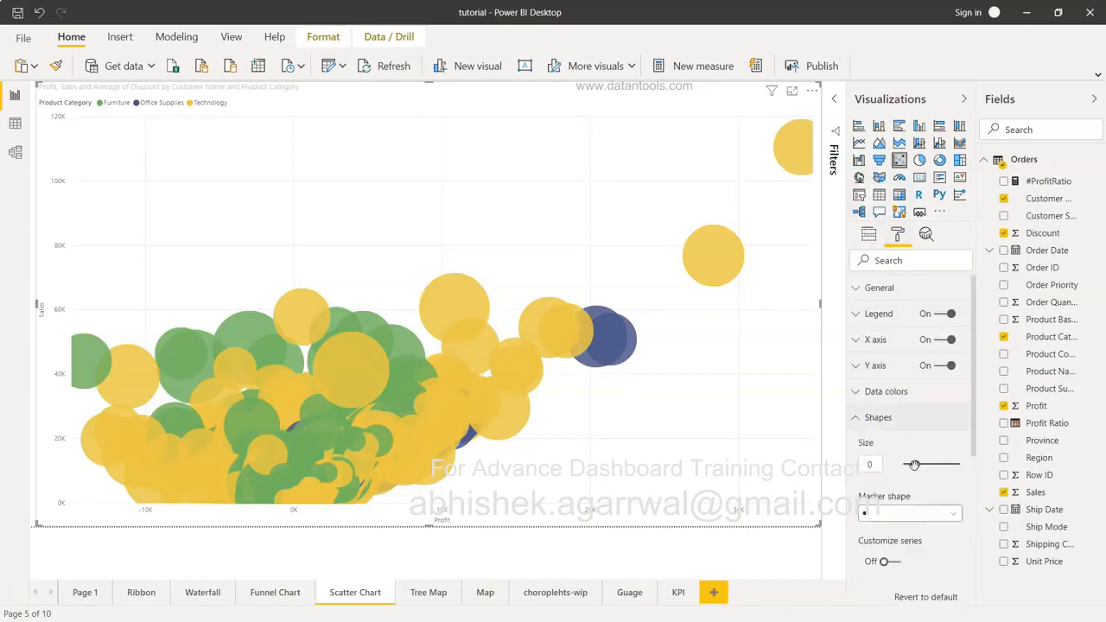
{"action": "left_click_drag", "start_coordinate": [917, 465], "coordinate": [911, 467]}
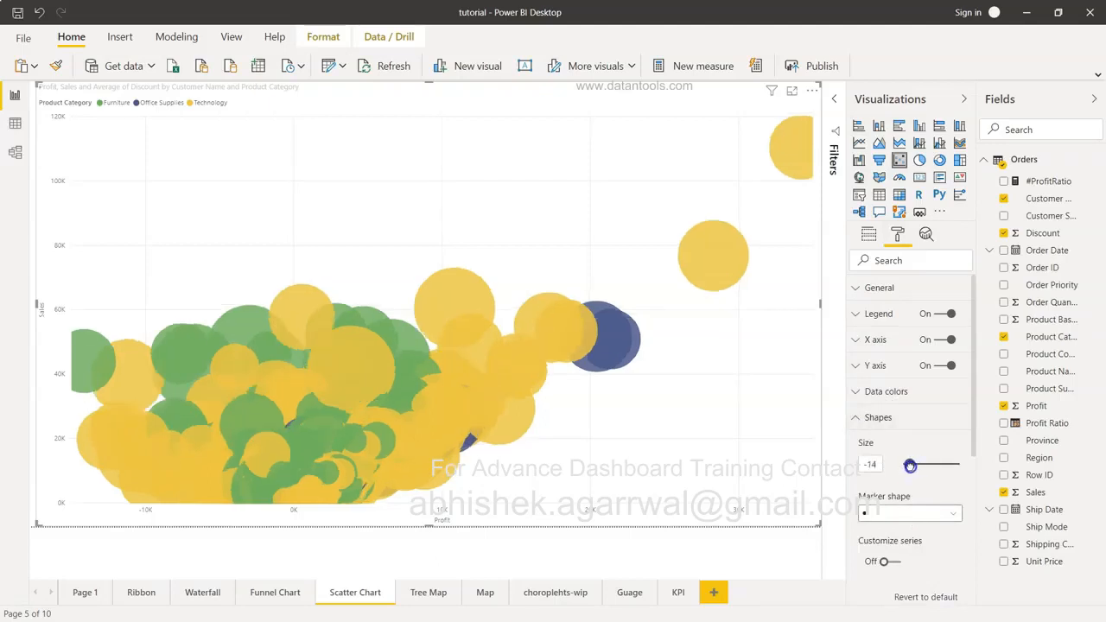
{"action": "left_click_drag", "start_coordinate": [910, 466], "coordinate": [902, 468]}
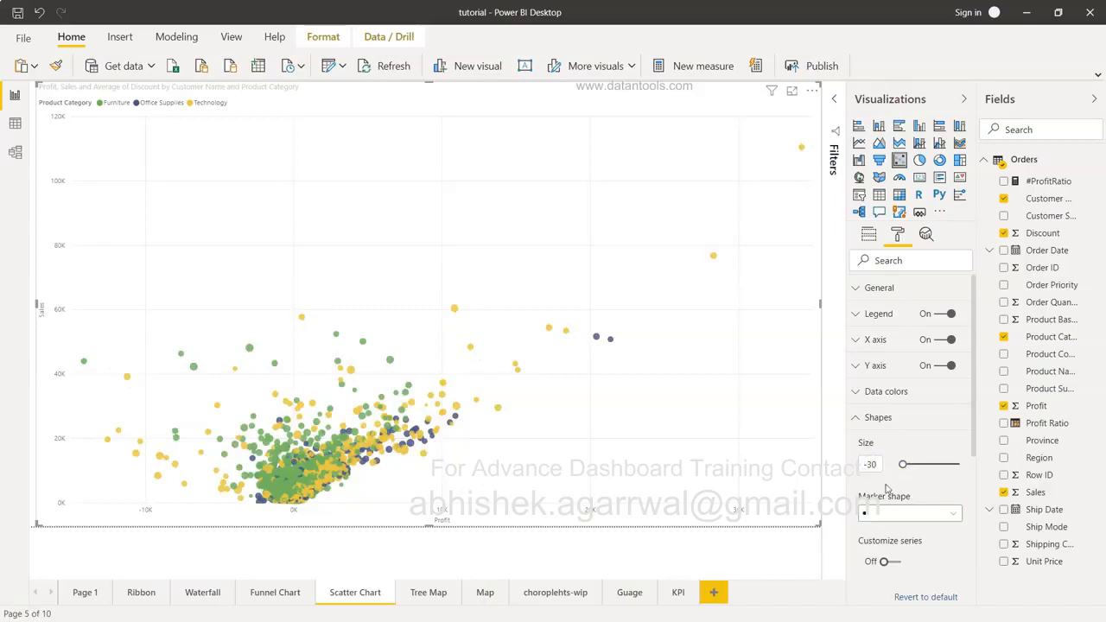
- Set the size of the scatter chart's marker shapes to -25
{"action": "left_click_drag", "start_coordinate": [902, 465], "coordinate": [912, 472]}
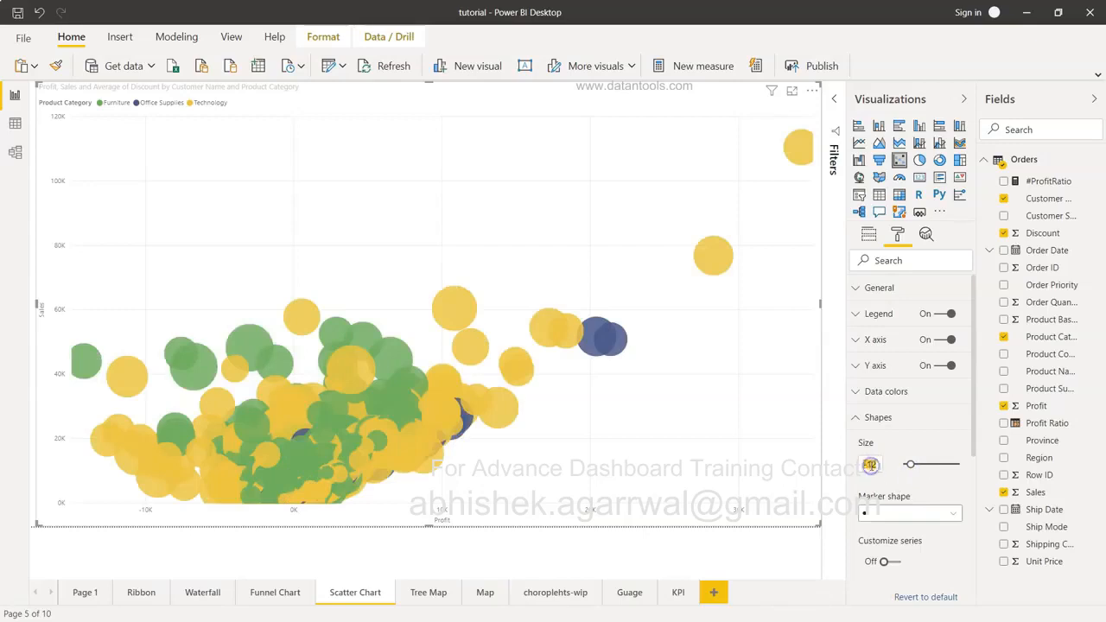
{"action": "type", "text": "25"}
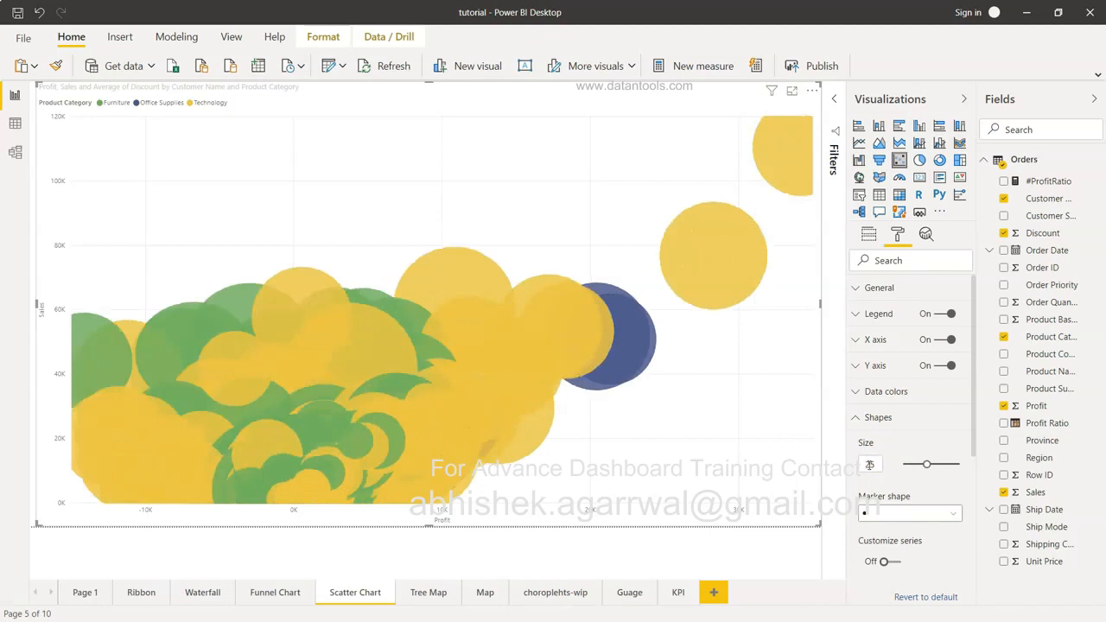
{"action": "left_click", "coordinate": [866, 464]}
{"action": "key", "text": "Up"}
{"action": "type", "text": "-"}
{"action": "key", "text": "BackSpace"}
{"action": "key", "text": "BackSpace"}
{"action": "key", "text": "BackSpace"}
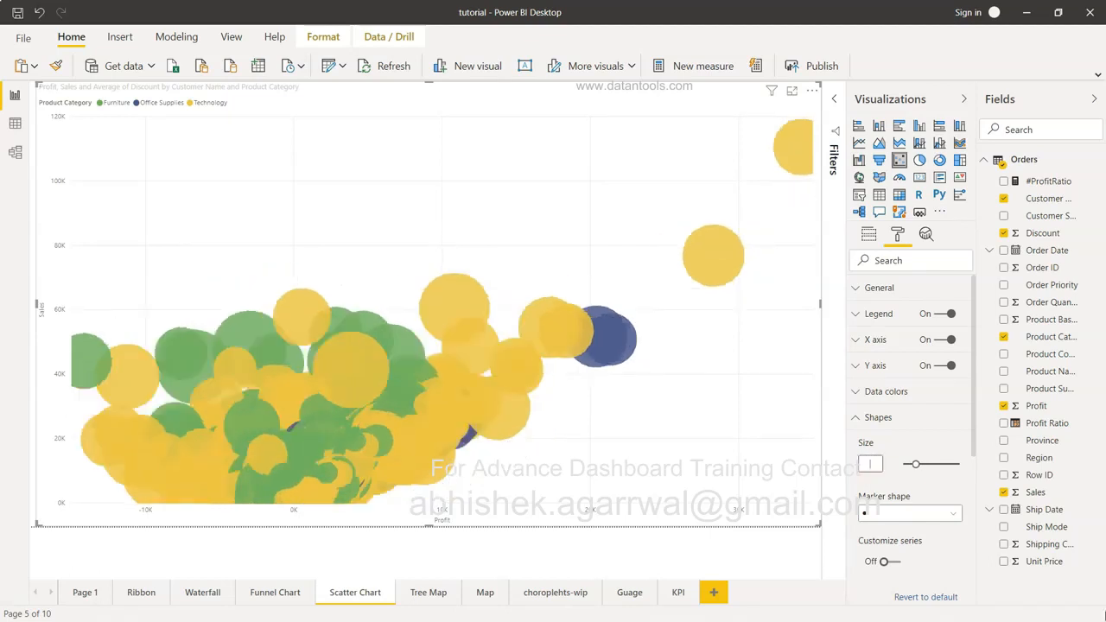
{"action": "type", "text": "-25"}
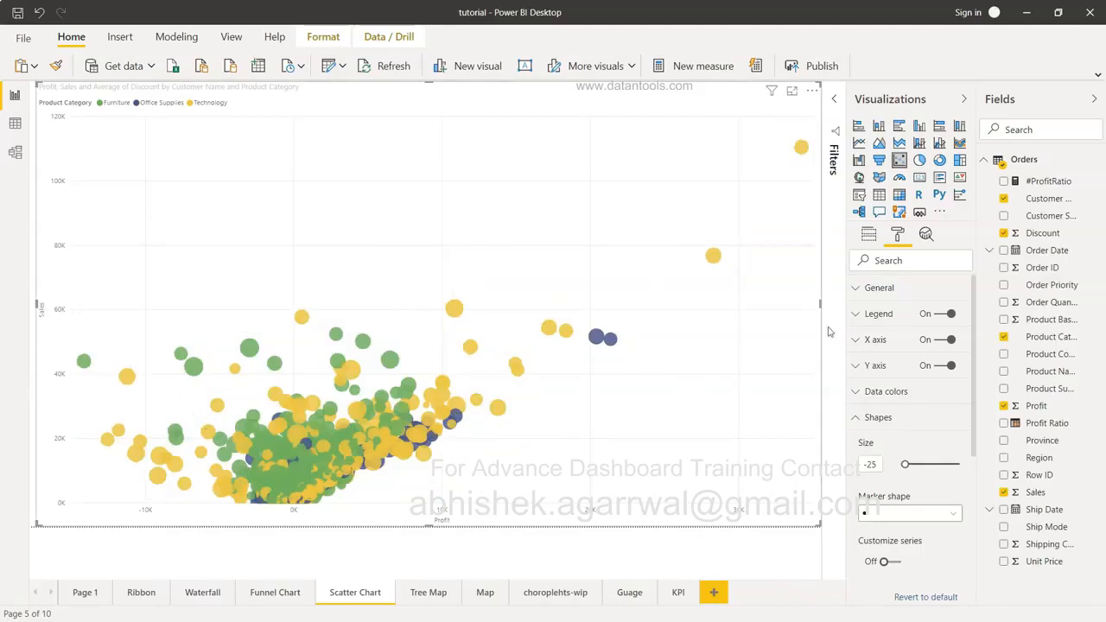
- Swap the scatter chart's axes so that Sales is on the X axis and Profit is on the Y axis
{"action": "left_click", "coordinate": [869, 235]}
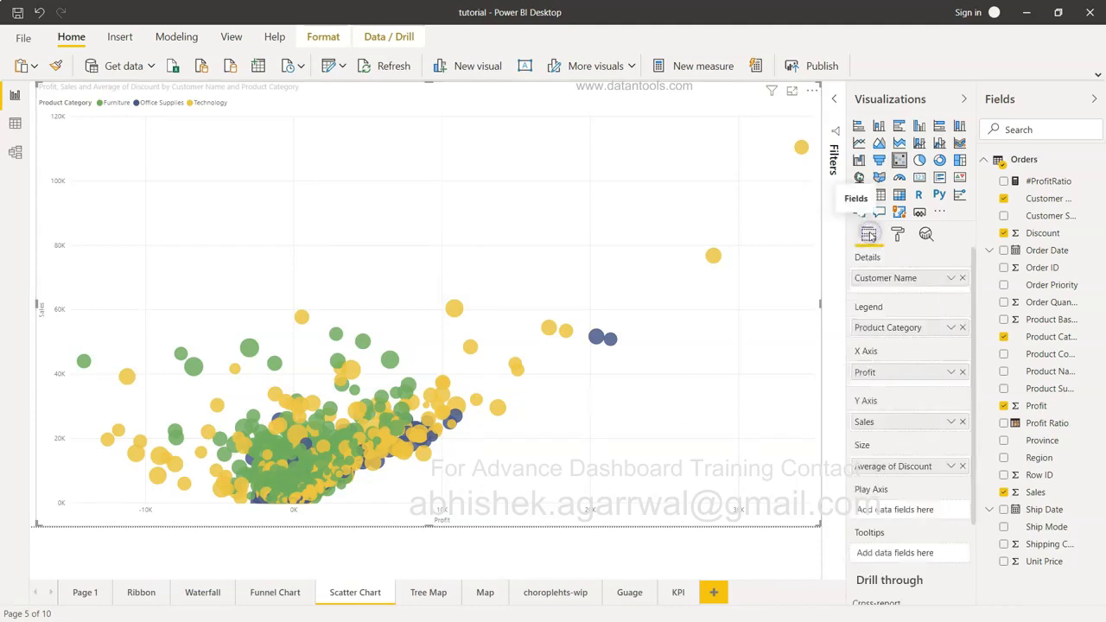
{"action": "left_click", "coordinate": [962, 422]}
{"action": "left_click_drag", "start_coordinate": [897, 371], "coordinate": [899, 423]}
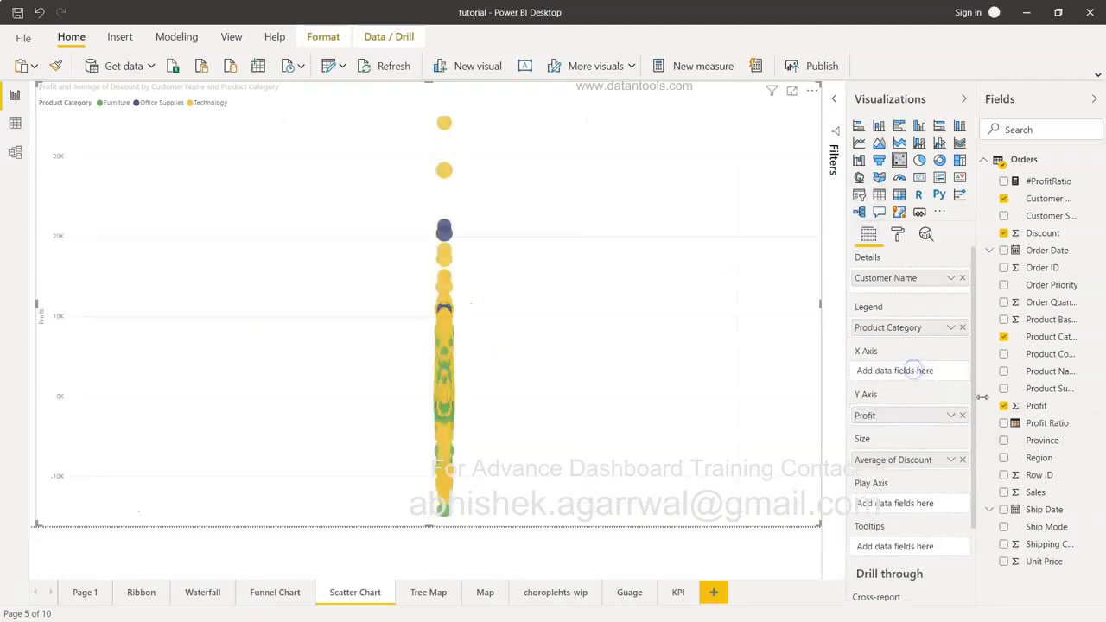
{"action": "left_click_drag", "start_coordinate": [1034, 493], "coordinate": [910, 376]}
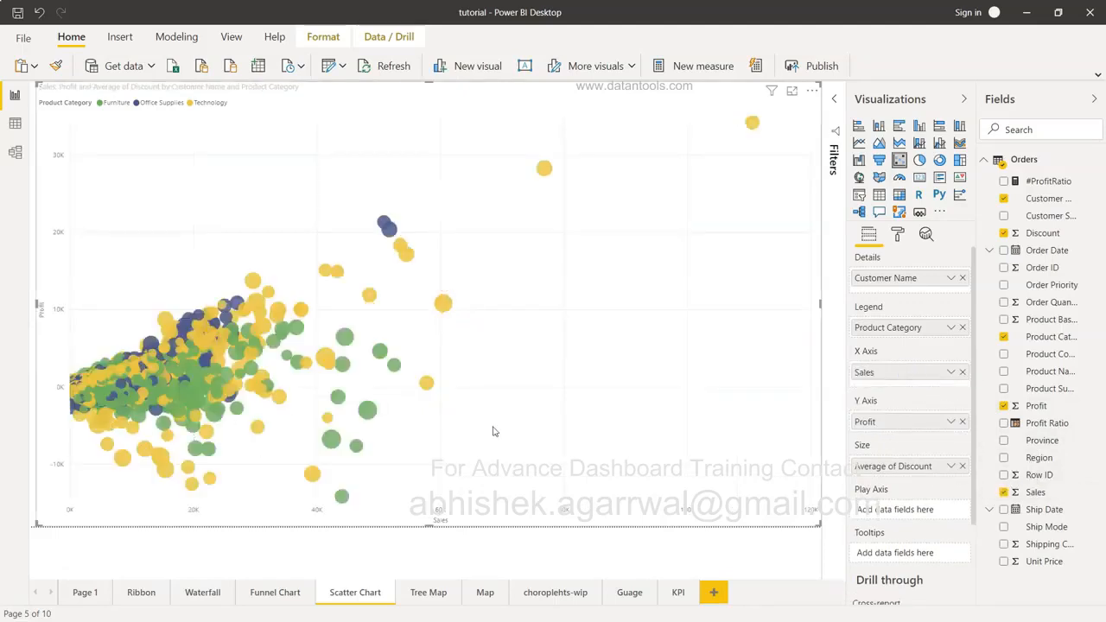
- Reduce the scatter chart's marker size to -30 in the shape formatting
{"action": "left_click", "coordinate": [897, 235]}
{"action": "left_click", "coordinate": [871, 419]}
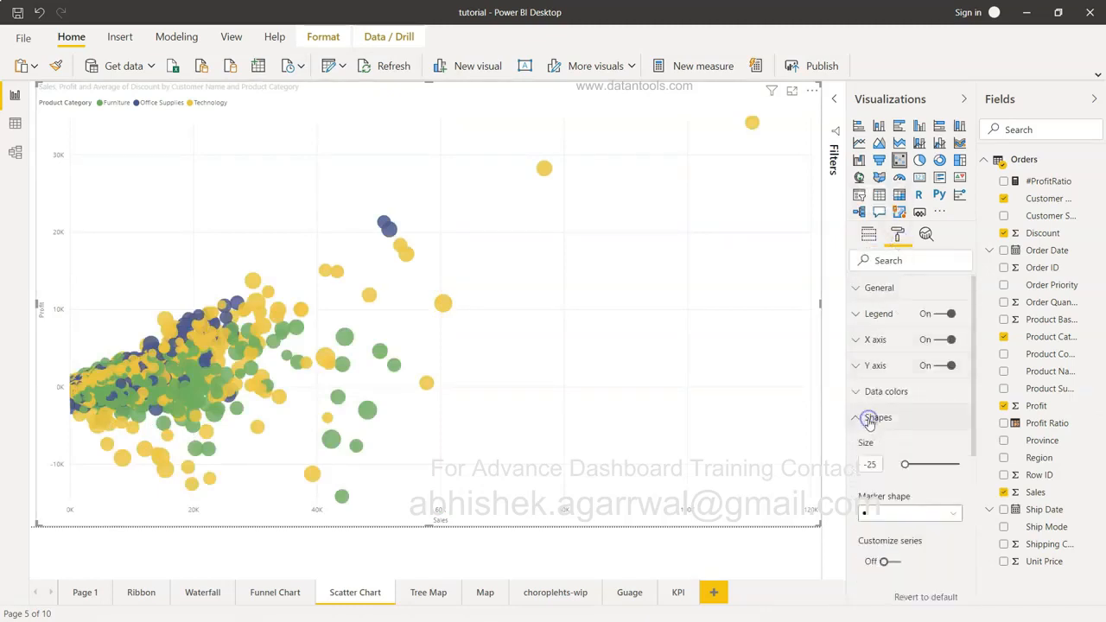
{"action": "left_click_drag", "start_coordinate": [905, 464], "coordinate": [902, 464]}
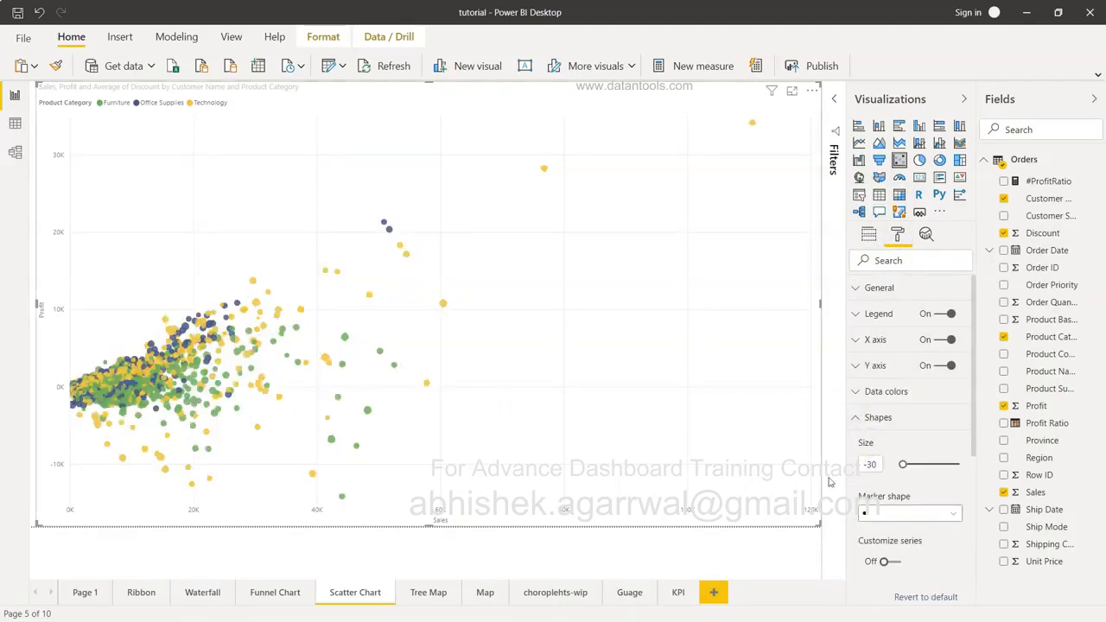
- Try the square, diamond and triangle marker shapes on the scatter chart and settle on the diamond
{"action": "left_click", "coordinate": [917, 516]}
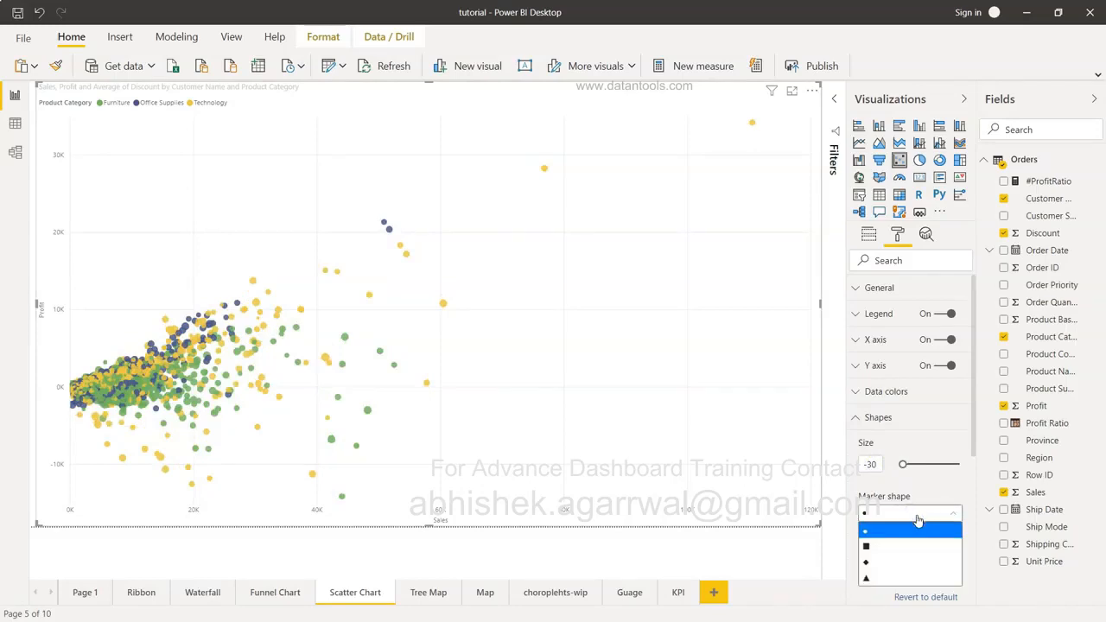
{"action": "left_click", "coordinate": [914, 547]}
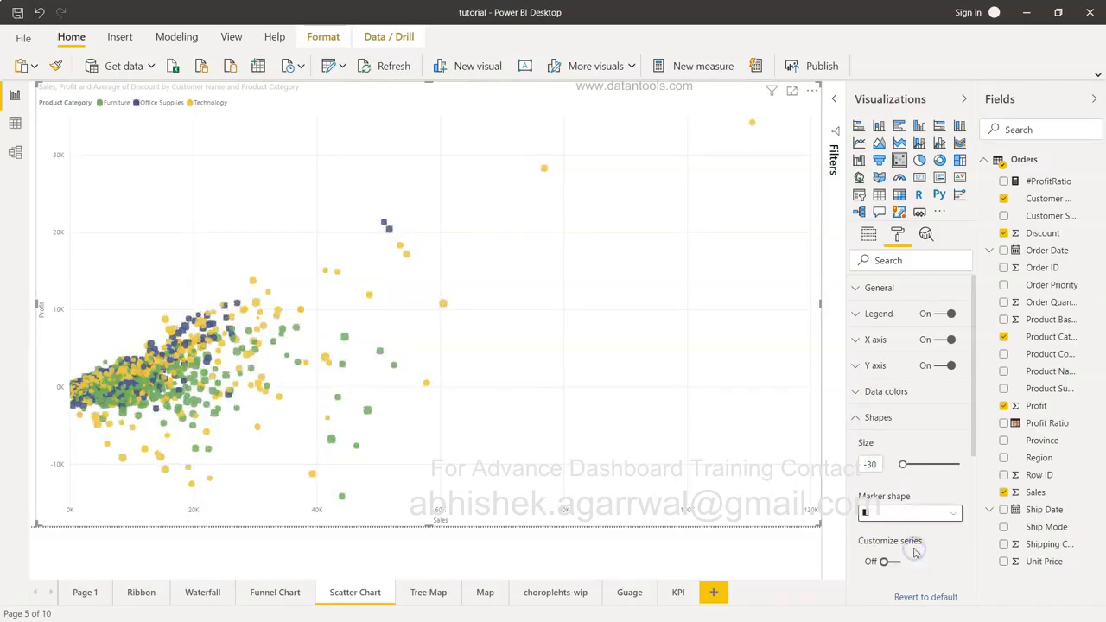
{"action": "left_click", "coordinate": [914, 516]}
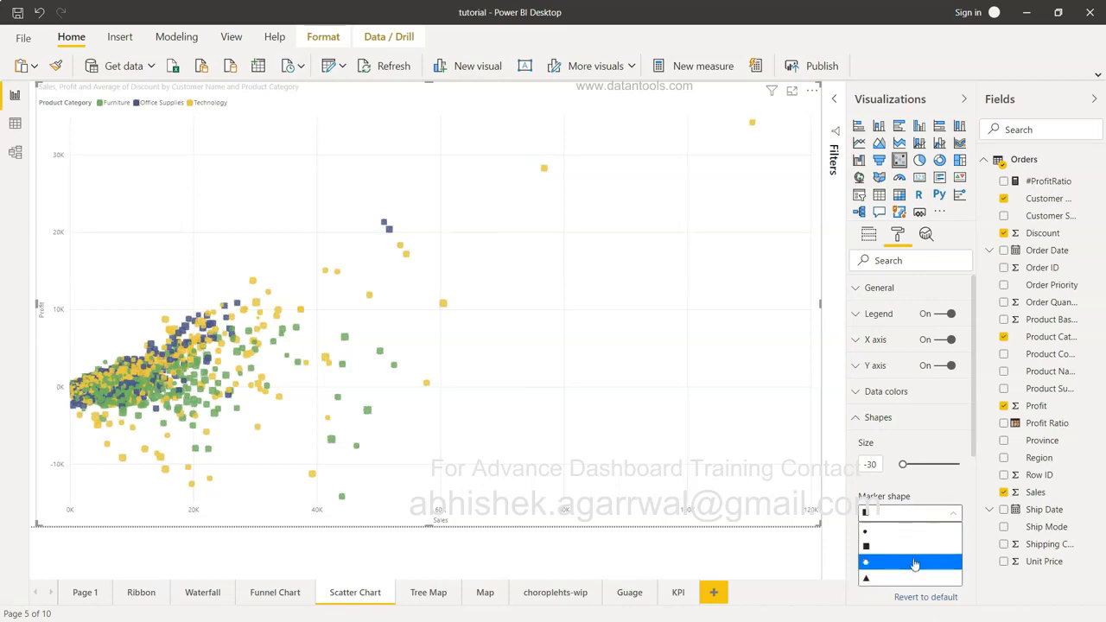
{"action": "left_click", "coordinate": [914, 562]}
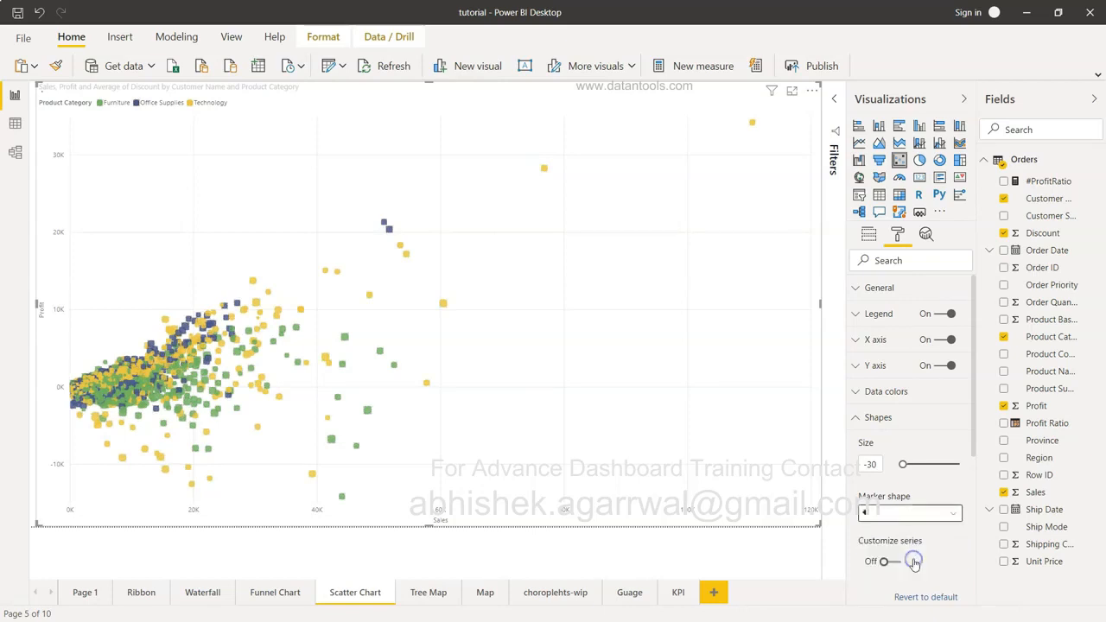
{"action": "left_click", "coordinate": [900, 513]}
{"action": "left_click", "coordinate": [895, 581]}
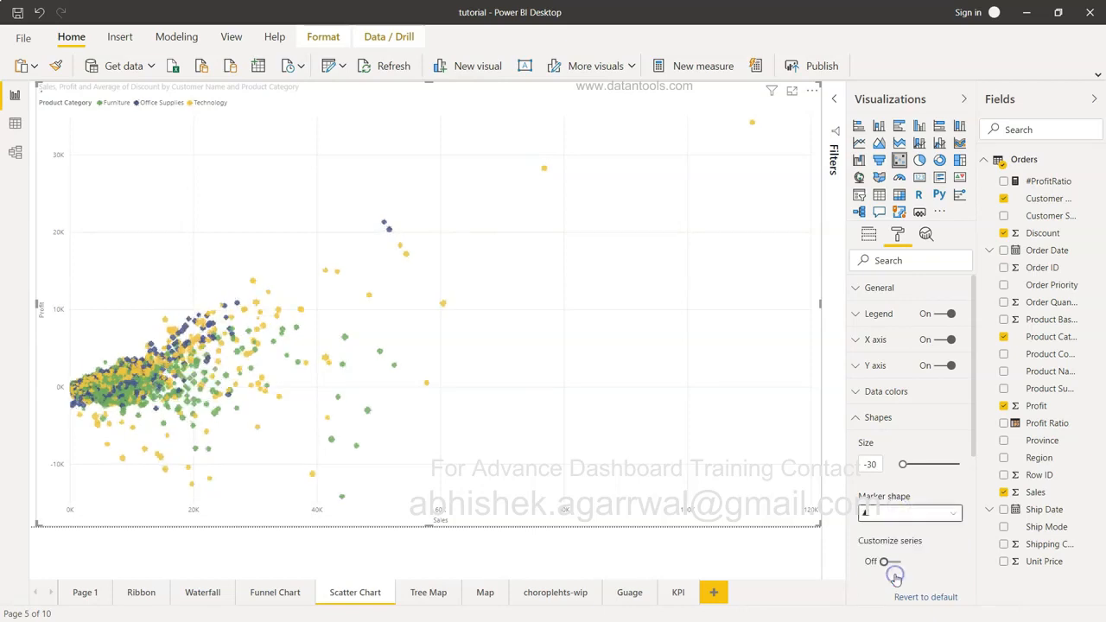
{"action": "left_click", "coordinate": [909, 514]}
{"action": "left_click", "coordinate": [901, 562]}
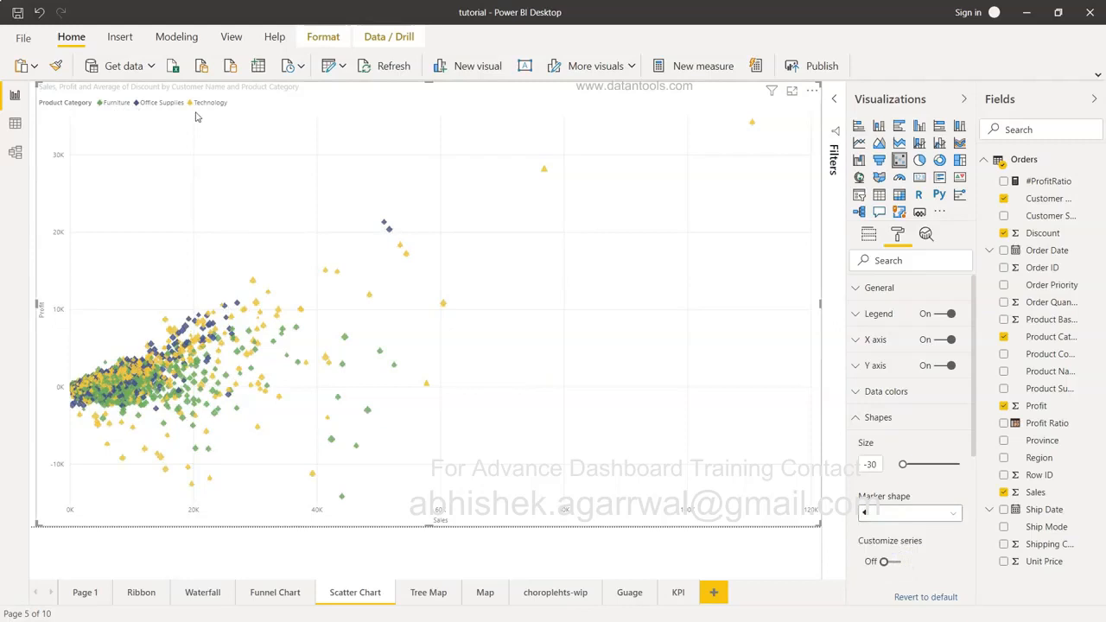
- Enable per-series marker customization, choose the Office Supplies series, and switch the customization back off
{"action": "scroll", "coordinate": [911, 494], "scroll_direction": "down", "scroll_amount": 3}
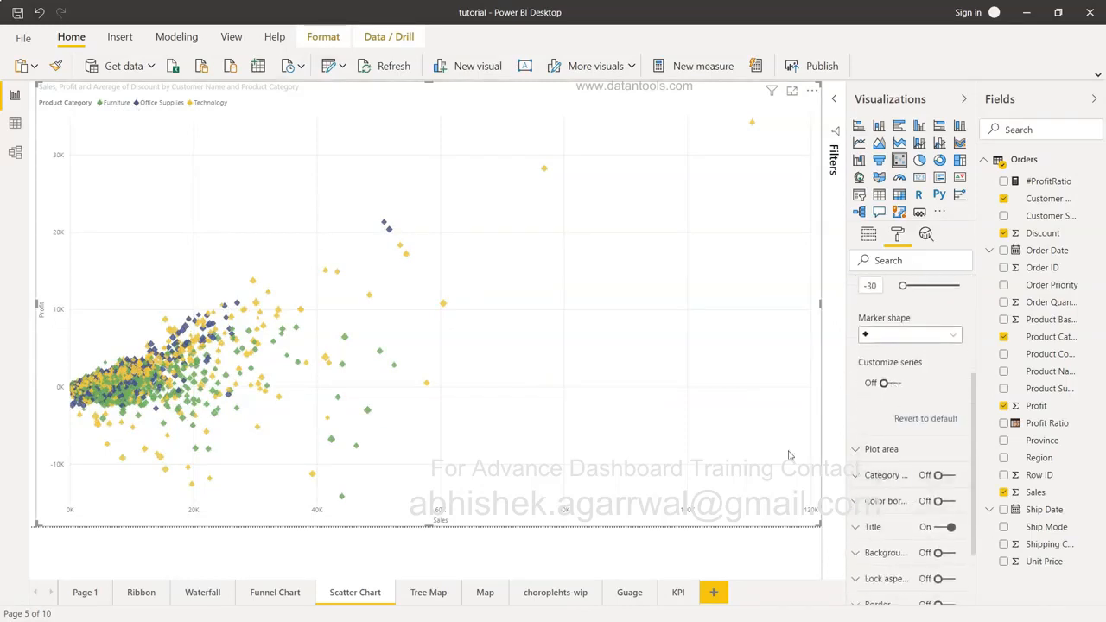
{"action": "left_click", "coordinate": [891, 383]}
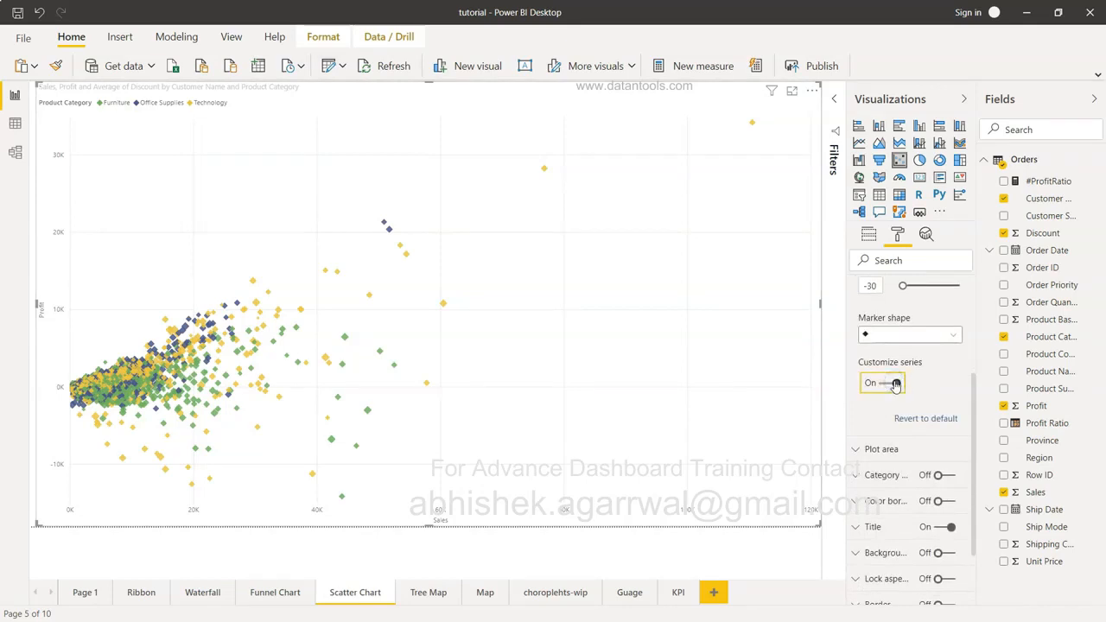
{"action": "scroll", "coordinate": [919, 405], "scroll_direction": "down", "scroll_amount": 1}
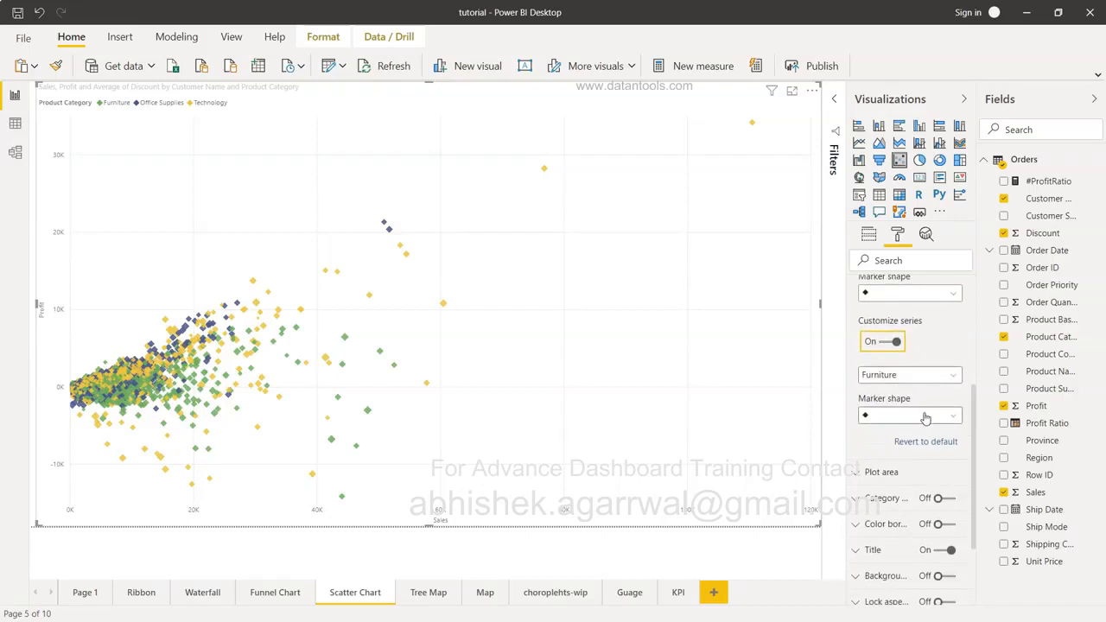
{"action": "scroll", "coordinate": [925, 418], "scroll_direction": "down", "scroll_amount": 1}
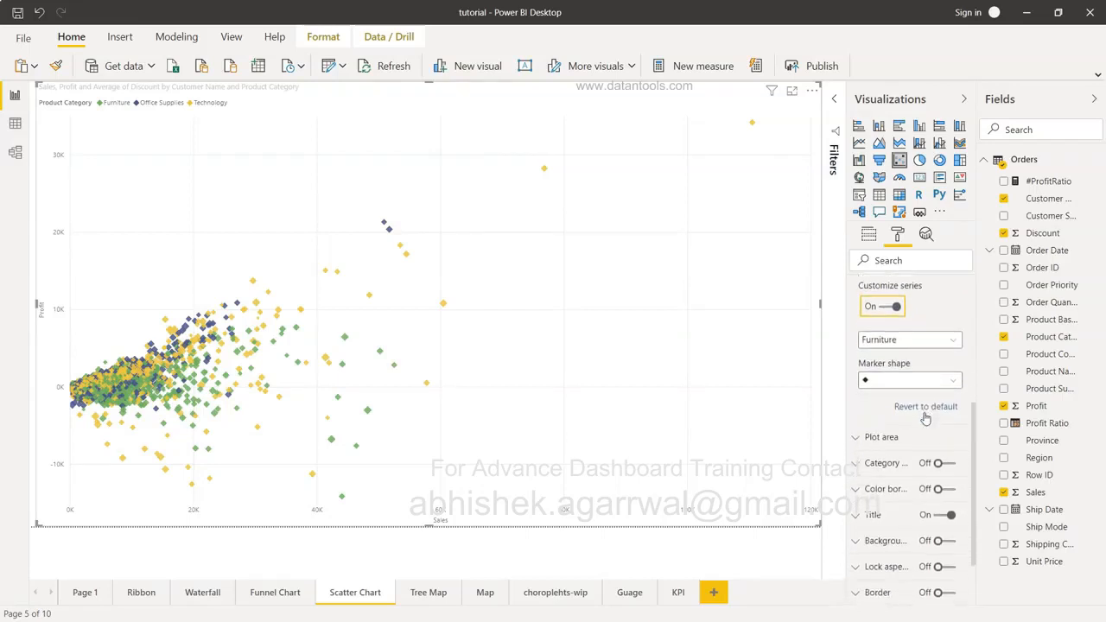
{"action": "scroll", "coordinate": [926, 418], "scroll_direction": "up", "scroll_amount": 1}
{"action": "left_click", "coordinate": [928, 373]}
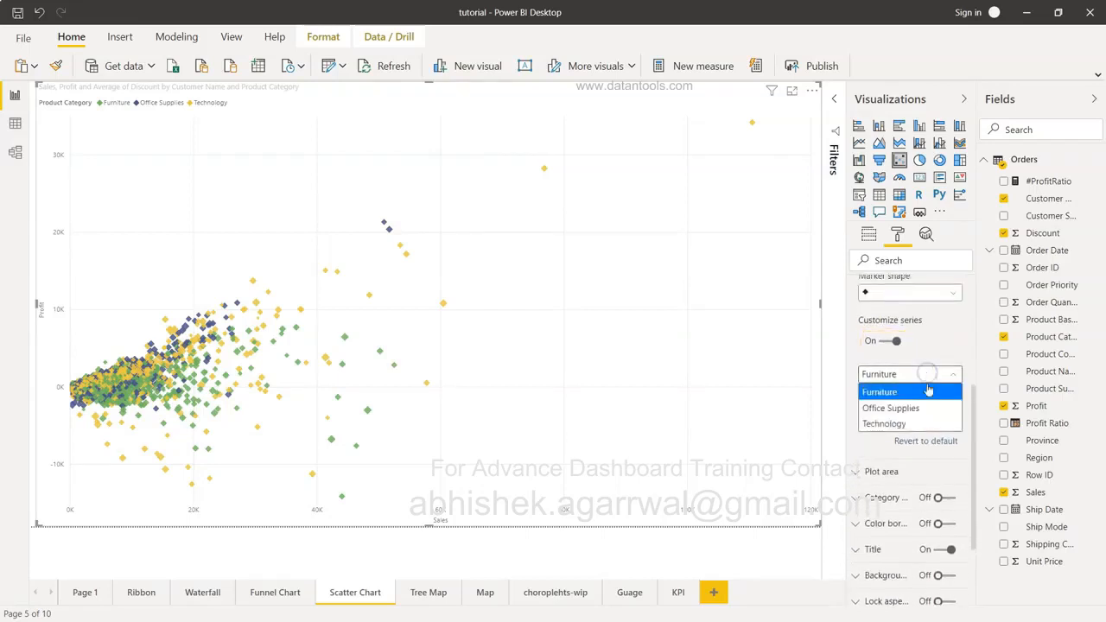
{"action": "left_click", "coordinate": [927, 408]}
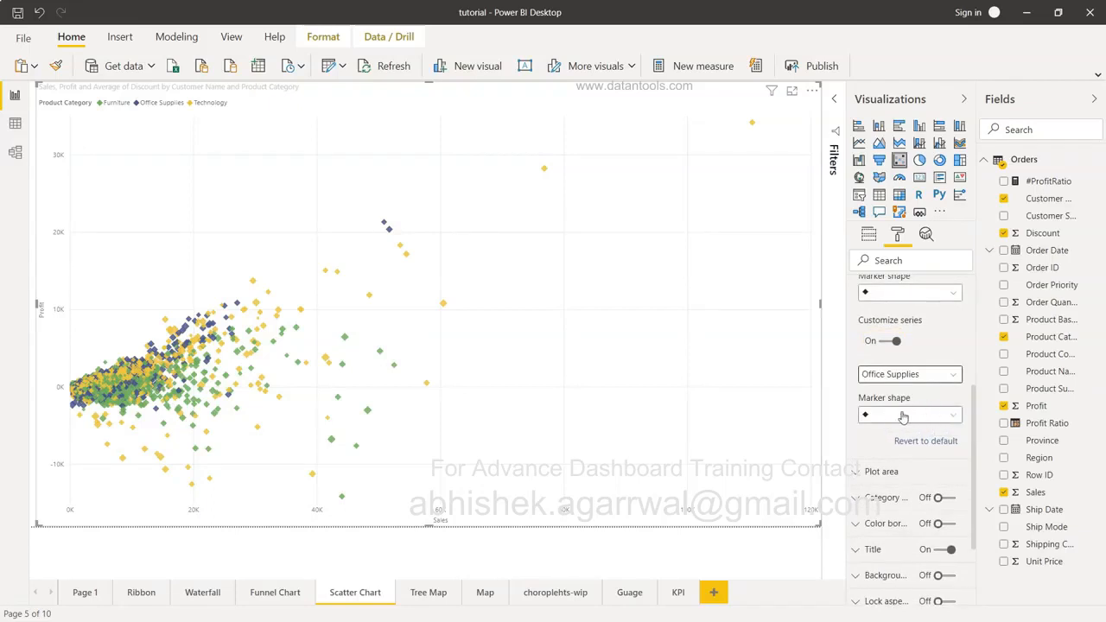
{"action": "left_click", "coordinate": [887, 342]}
{"action": "scroll", "coordinate": [887, 343], "scroll_direction": "up", "scroll_amount": 3}
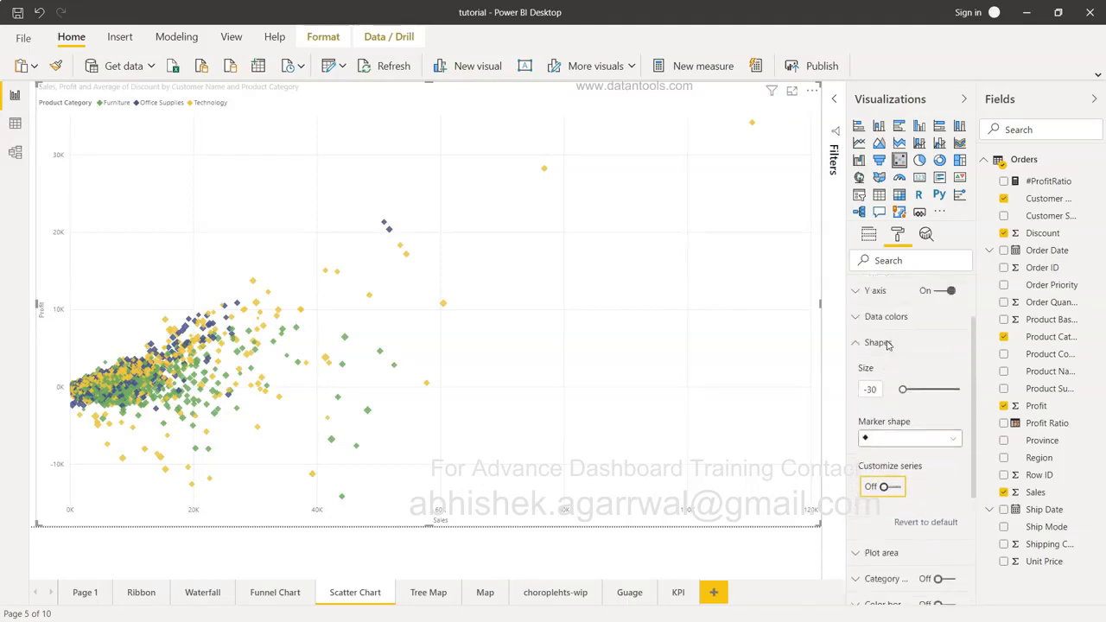
{"action": "left_click", "coordinate": [858, 381]}
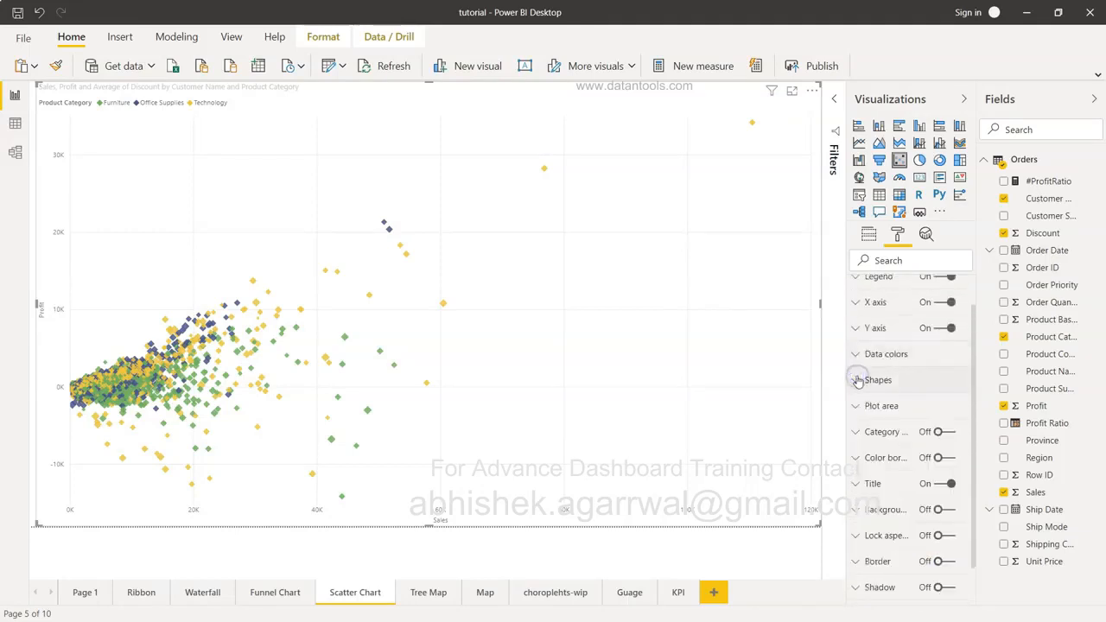
{"action": "scroll", "coordinate": [857, 380], "scroll_direction": "up", "scroll_amount": 1}
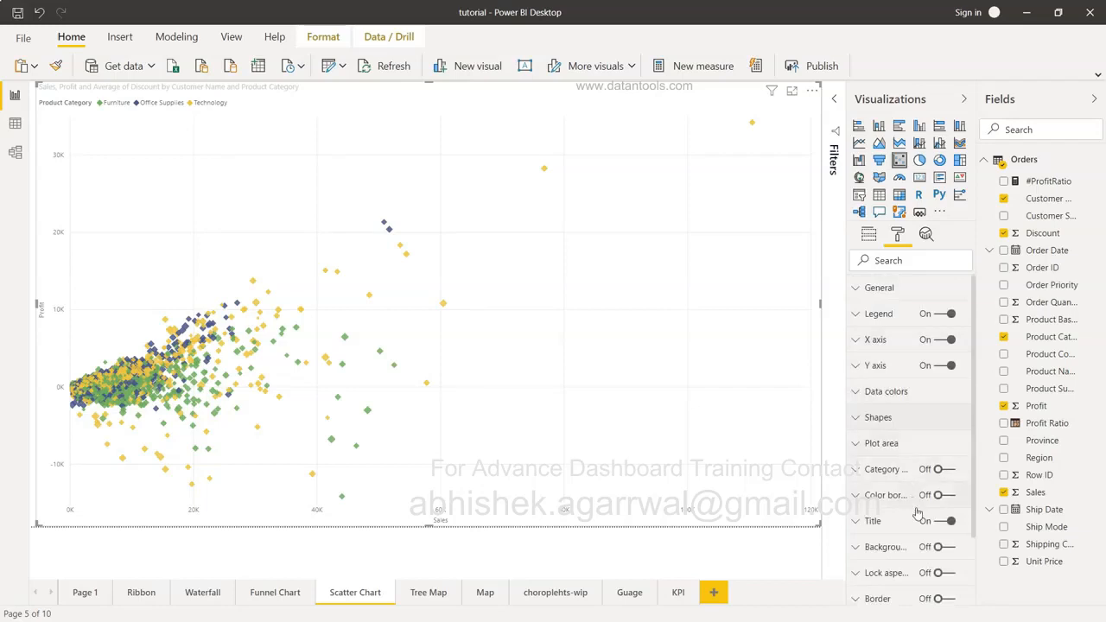
- Position the scatter chart's legend at Top Center and set its text size to 15 pt
{"action": "left_click", "coordinate": [855, 313]}
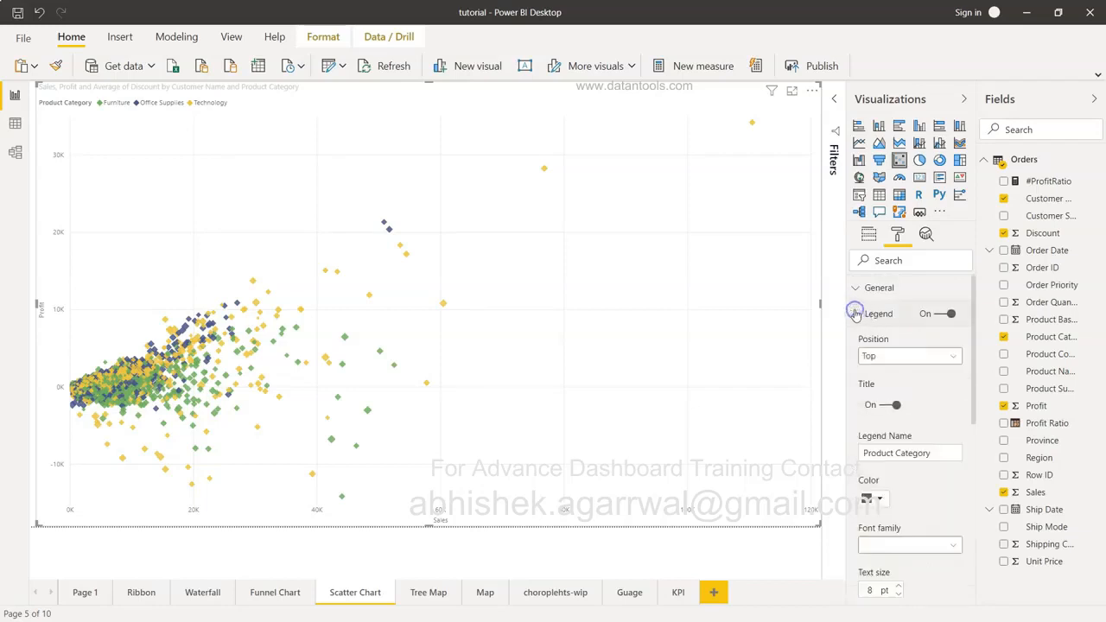
{"action": "left_click", "coordinate": [904, 356]}
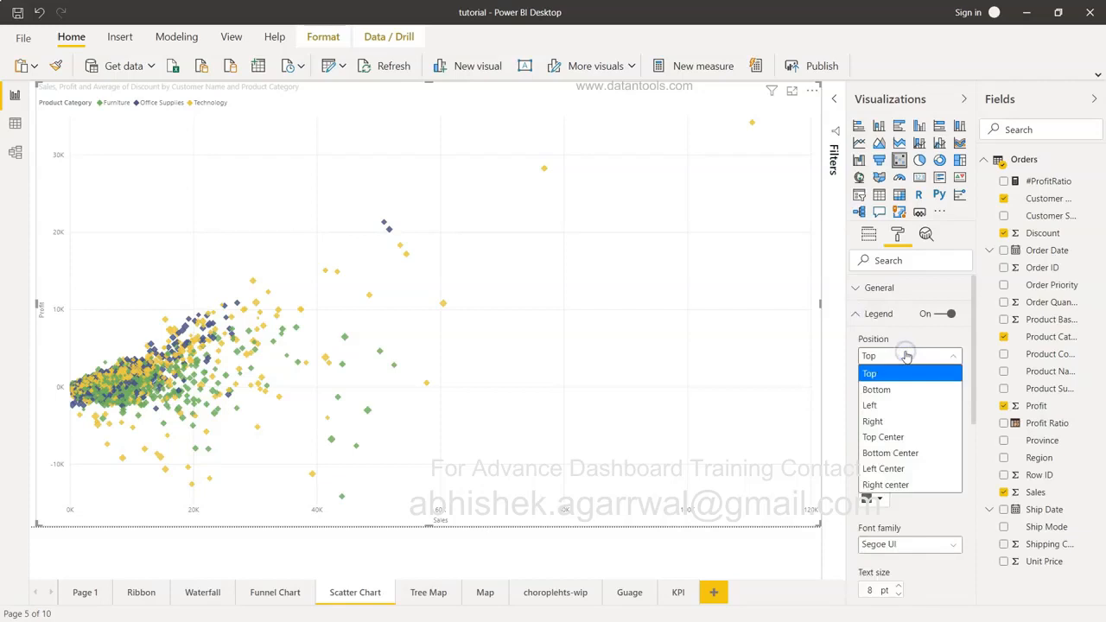
{"action": "left_click", "coordinate": [913, 437]}
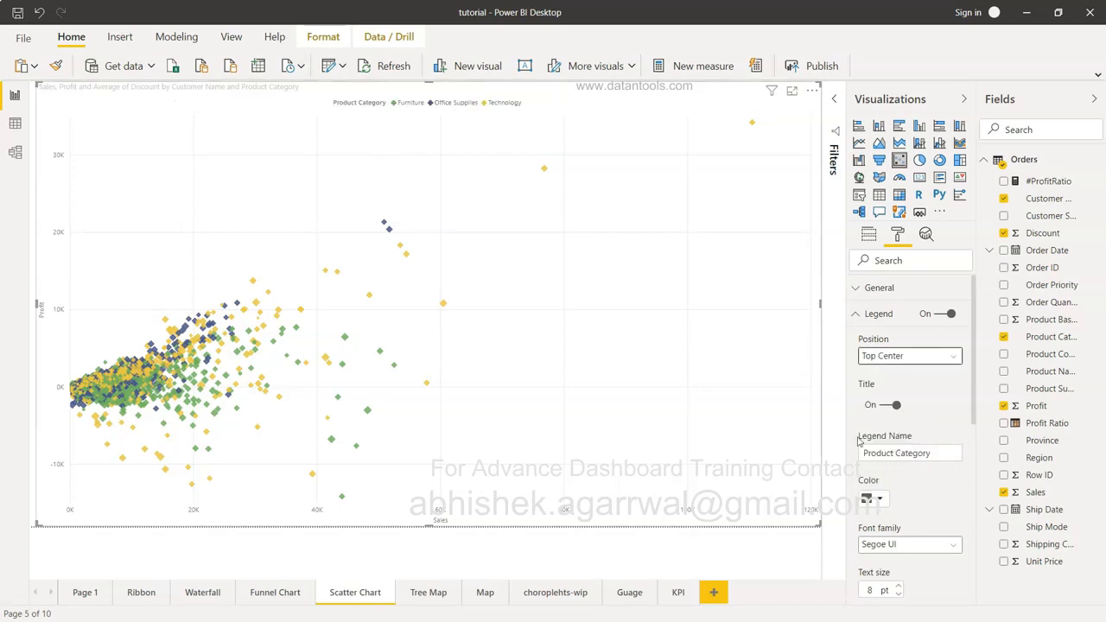
{"action": "left_click", "coordinate": [899, 588]}
{"action": "left_click", "coordinate": [900, 588]}
{"action": "left_click", "coordinate": [900, 588]}
{"action": "left_click", "coordinate": [899, 588]}
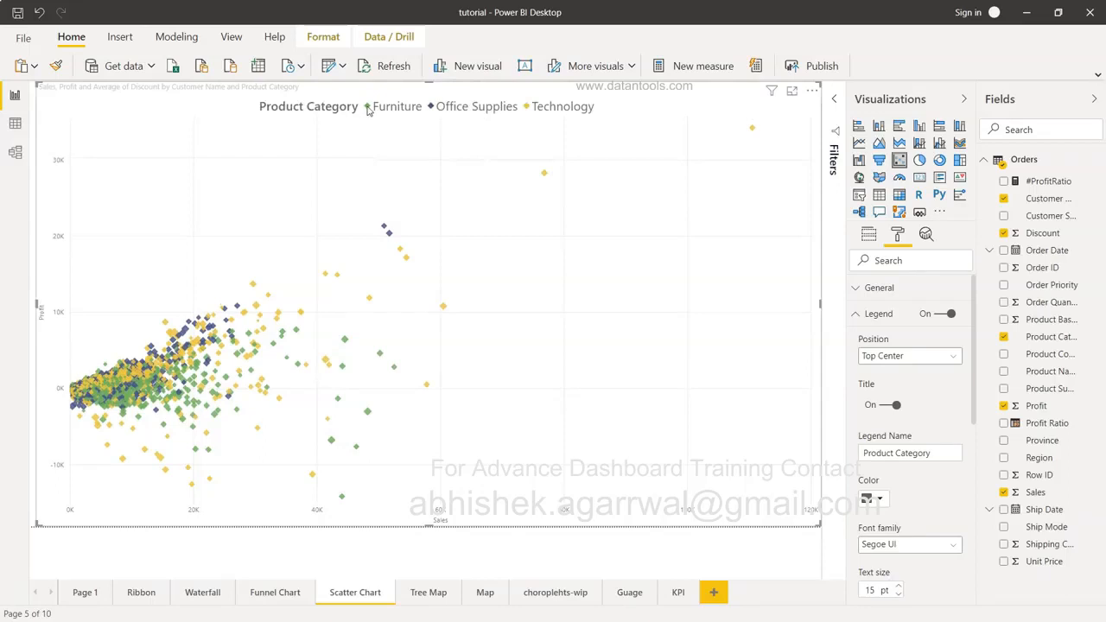
{"action": "scroll", "coordinate": [921, 407], "scroll_direction": "down", "scroll_amount": 2}
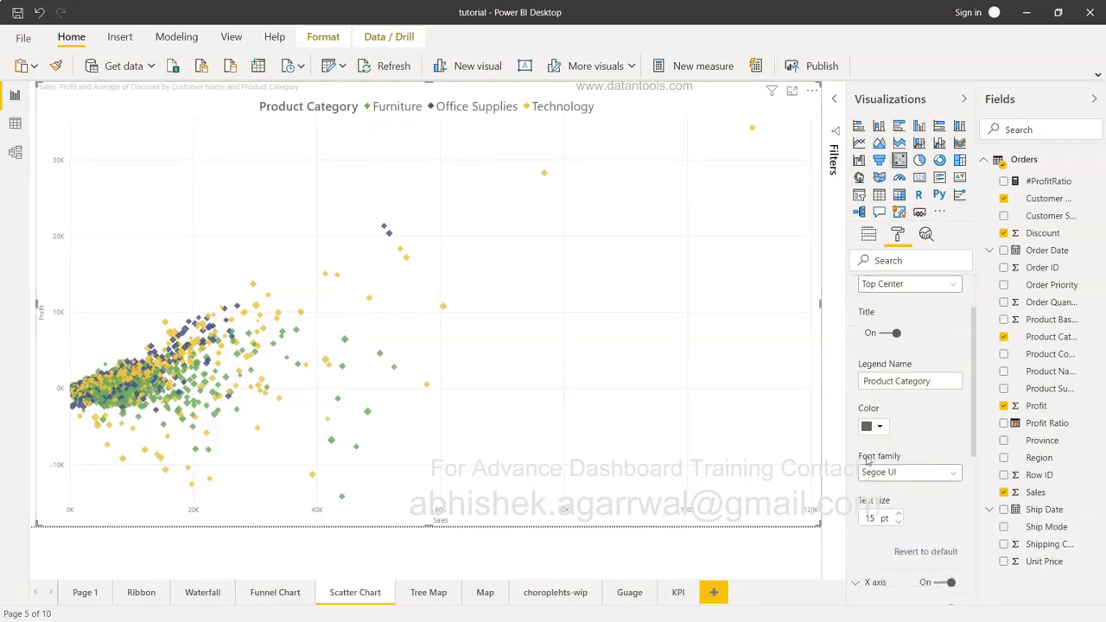
{"action": "left_click_drag", "start_coordinate": [934, 380], "coordinate": [839, 380]}
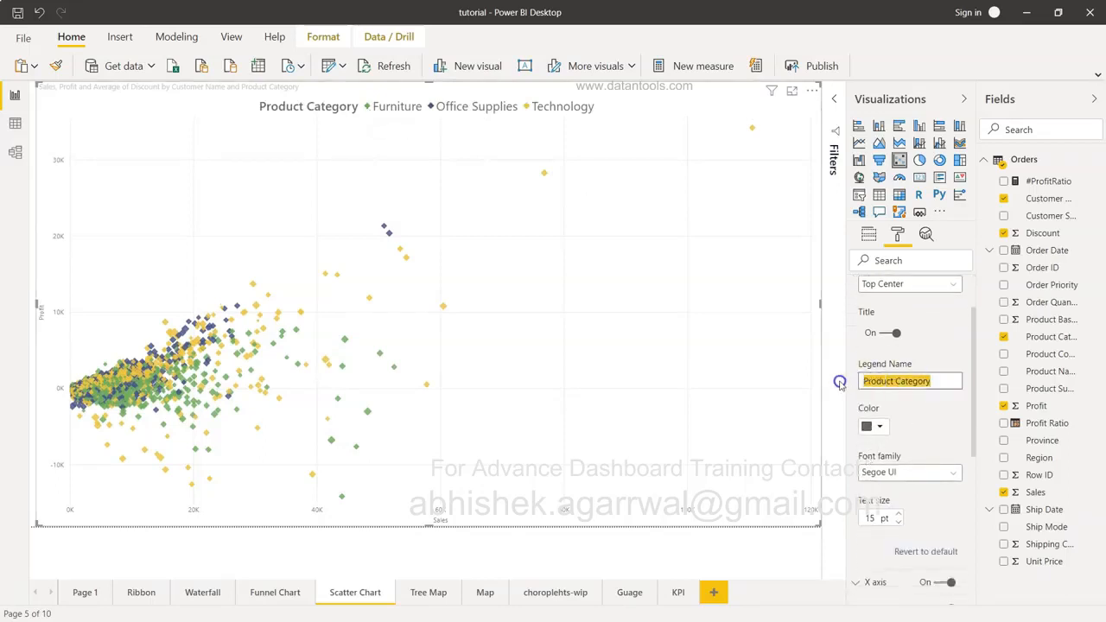
{"action": "left_click", "coordinate": [933, 410]}
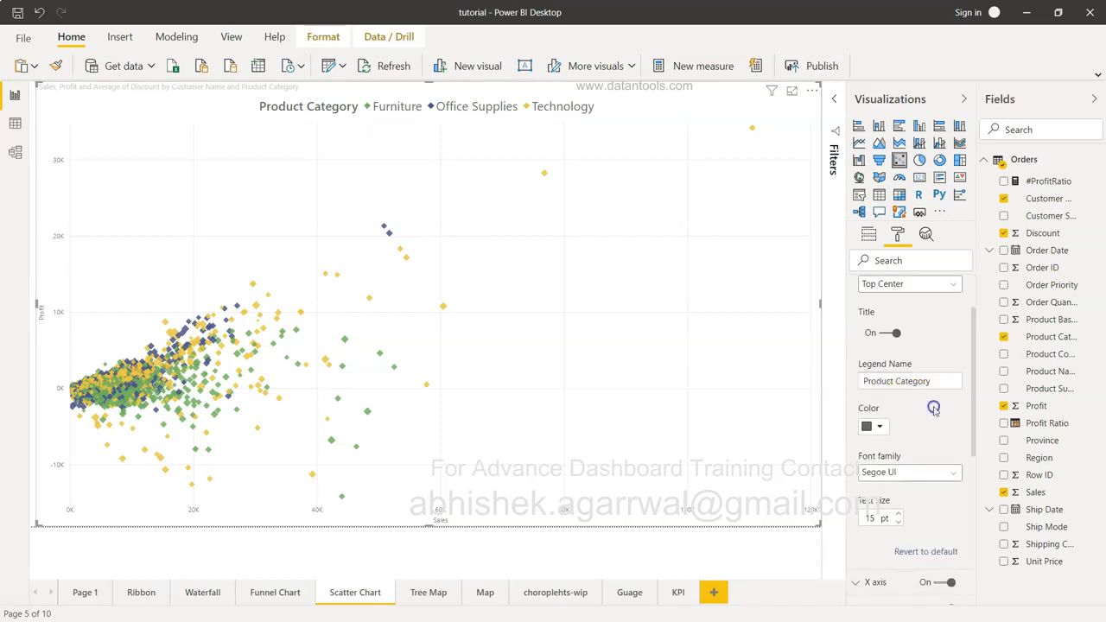
- Open the scatter chart's Y axis settings and review its position, scale type, start and end options
{"action": "scroll", "coordinate": [934, 411], "scroll_direction": "down", "scroll_amount": 7}
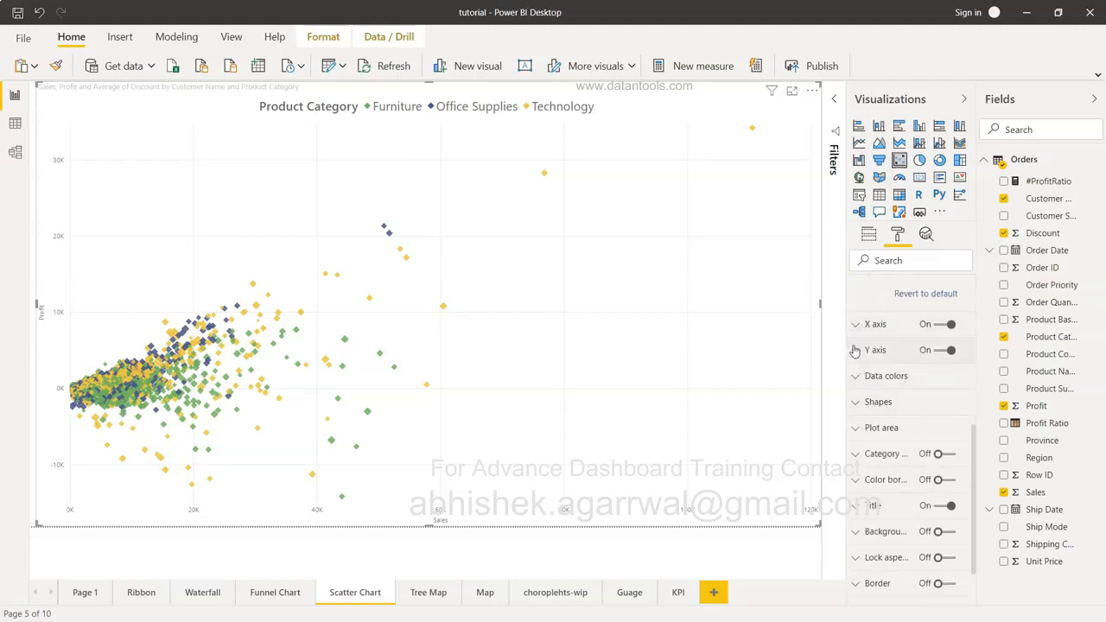
{"action": "left_click", "coordinate": [856, 350]}
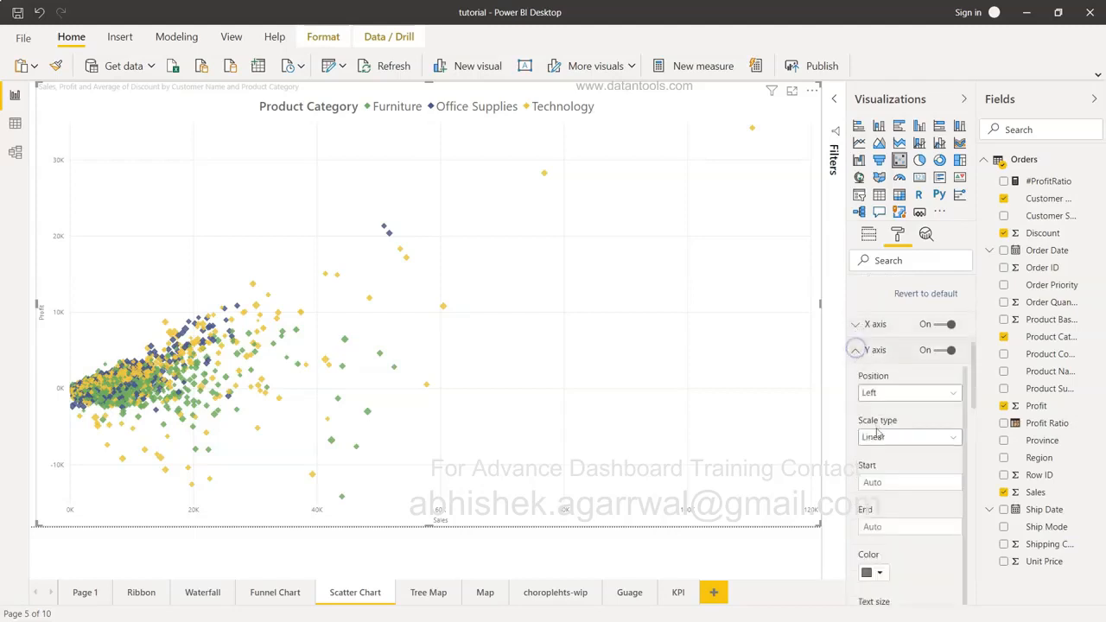
{"action": "scroll", "coordinate": [877, 434], "scroll_direction": "down", "scroll_amount": 2}
{"action": "scroll", "coordinate": [877, 434], "scroll_direction": "up", "scroll_amount": 1}
{"action": "left_click", "coordinate": [882, 464]}
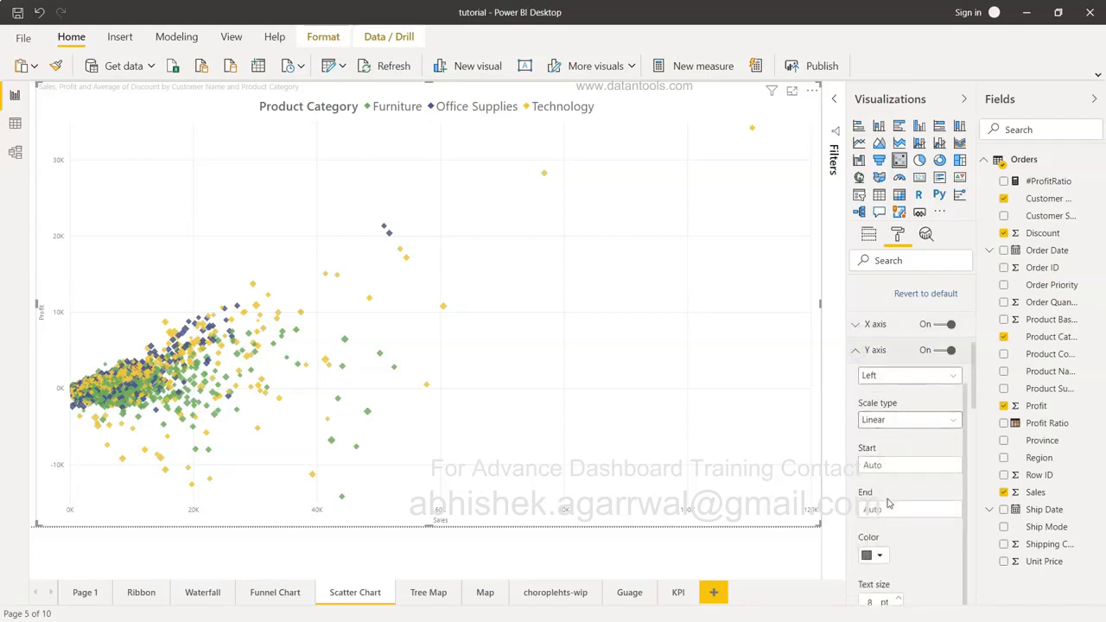
{"action": "scroll", "coordinate": [888, 504], "scroll_direction": "up", "scroll_amount": 1}
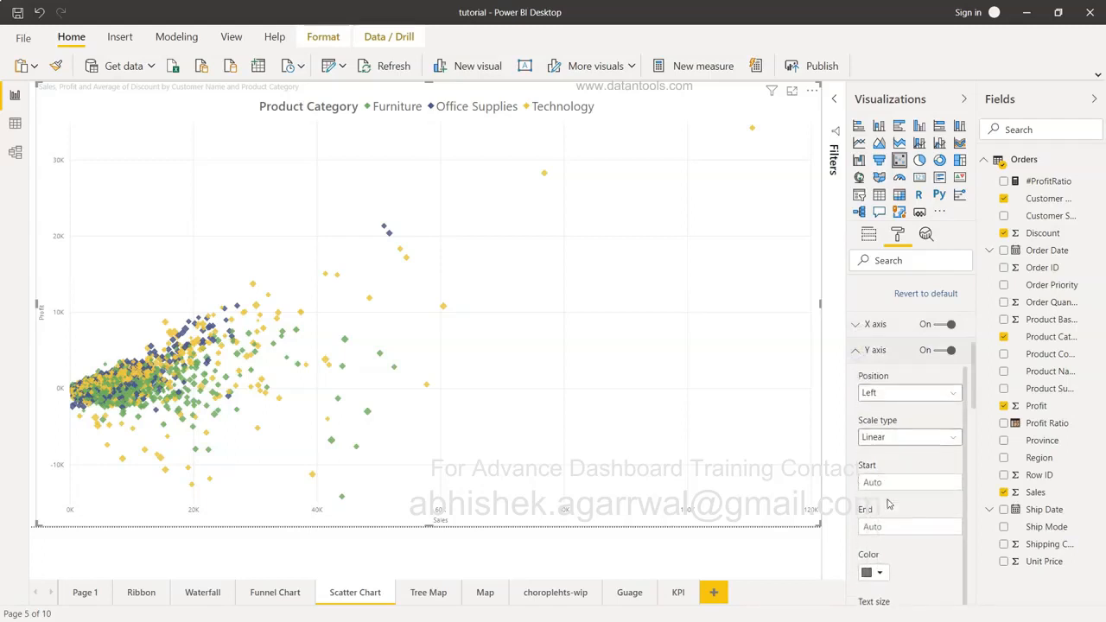
- Review the scatter chart's X axis scale type, start, end and text options, and collapse both axis sections
{"action": "left_click", "coordinate": [856, 326]}
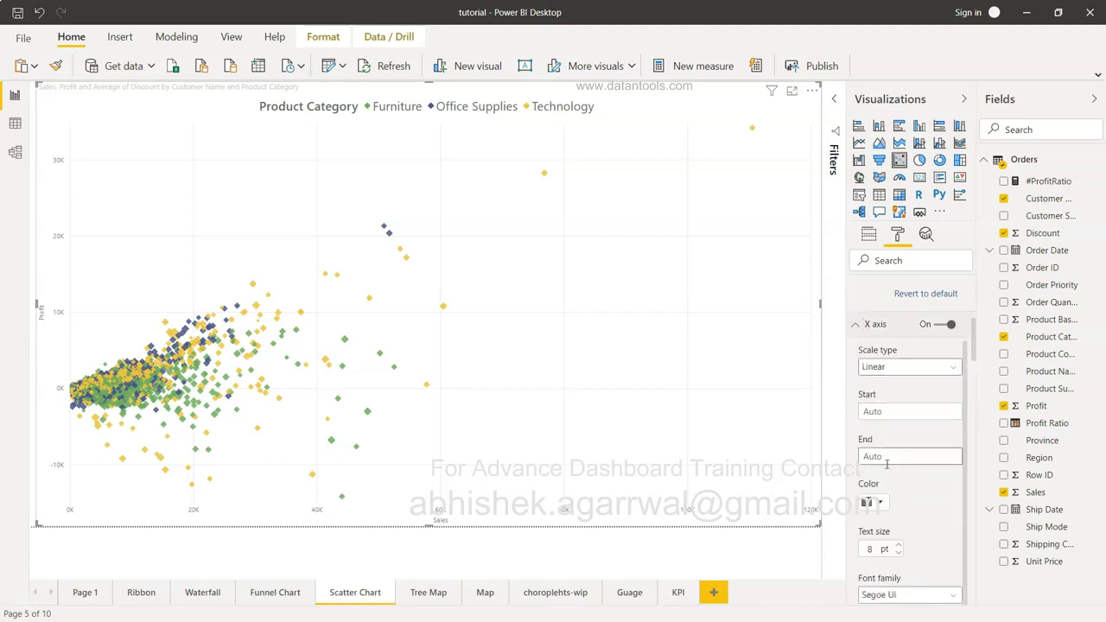
{"action": "scroll", "coordinate": [893, 546], "scroll_direction": "down", "scroll_amount": 1}
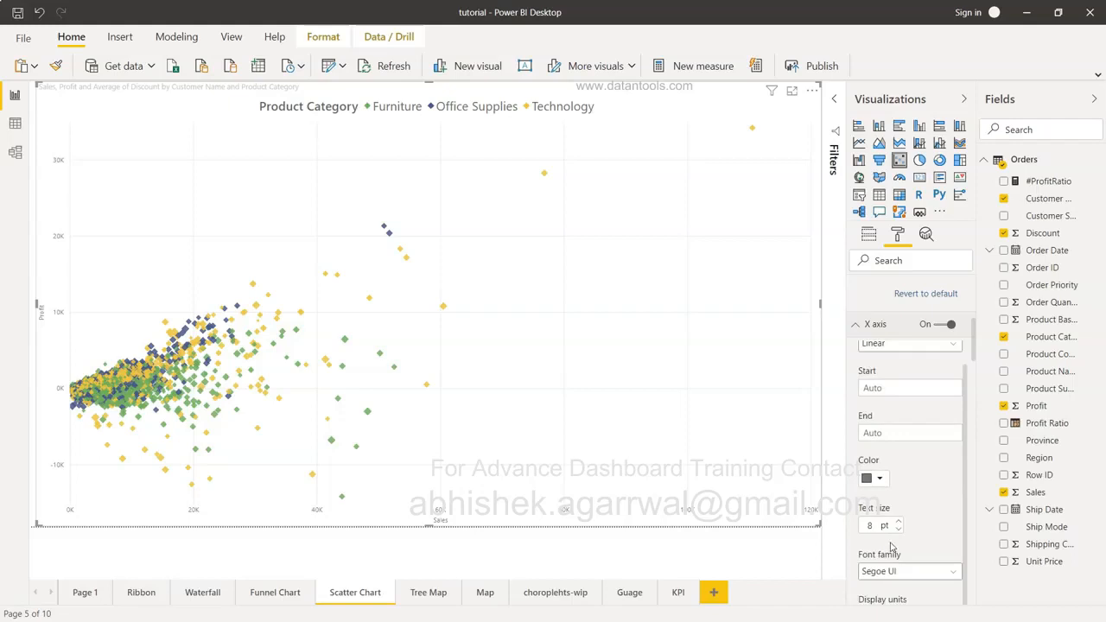
{"action": "left_click", "coordinate": [856, 325]}
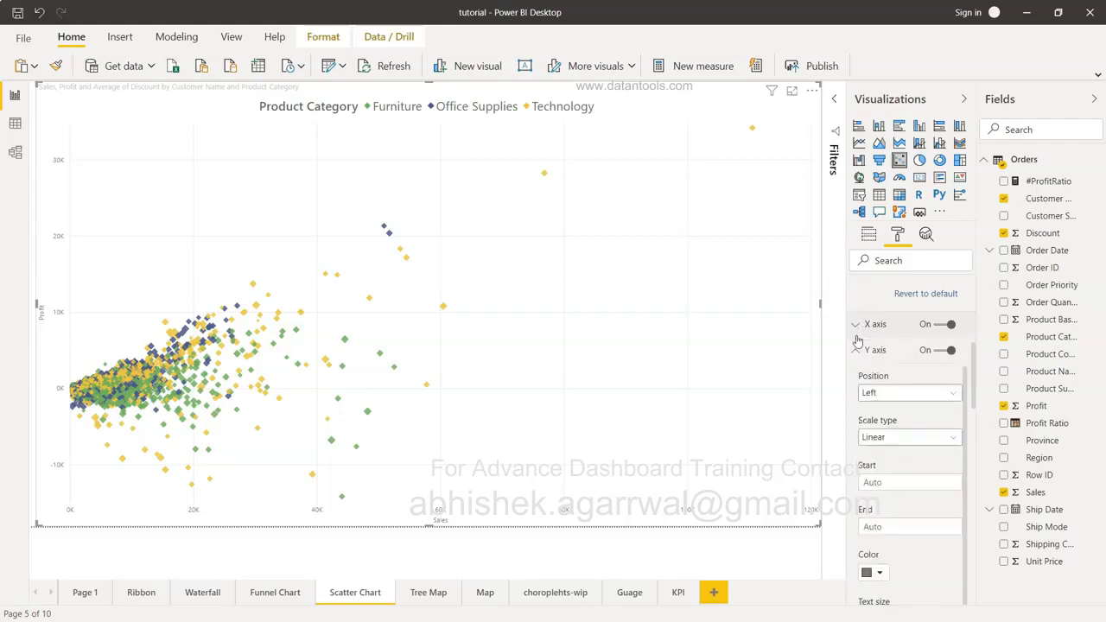
{"action": "left_click", "coordinate": [857, 350]}
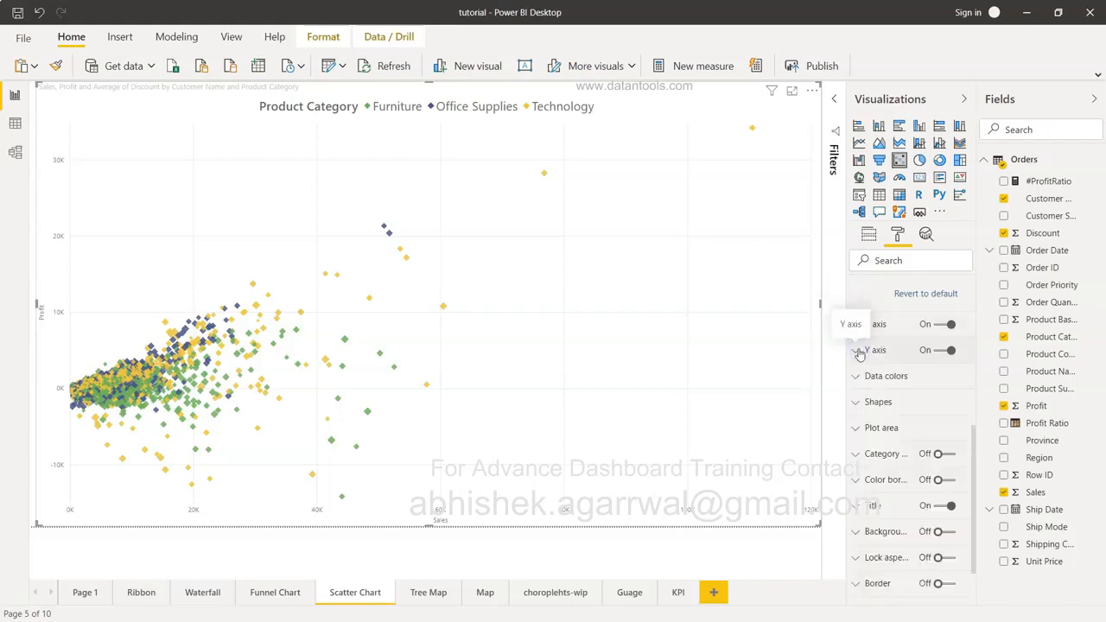
- Try dark blue as the scatter chart's Furniture data color and settle on dark green
{"action": "left_click", "coordinate": [860, 377]}
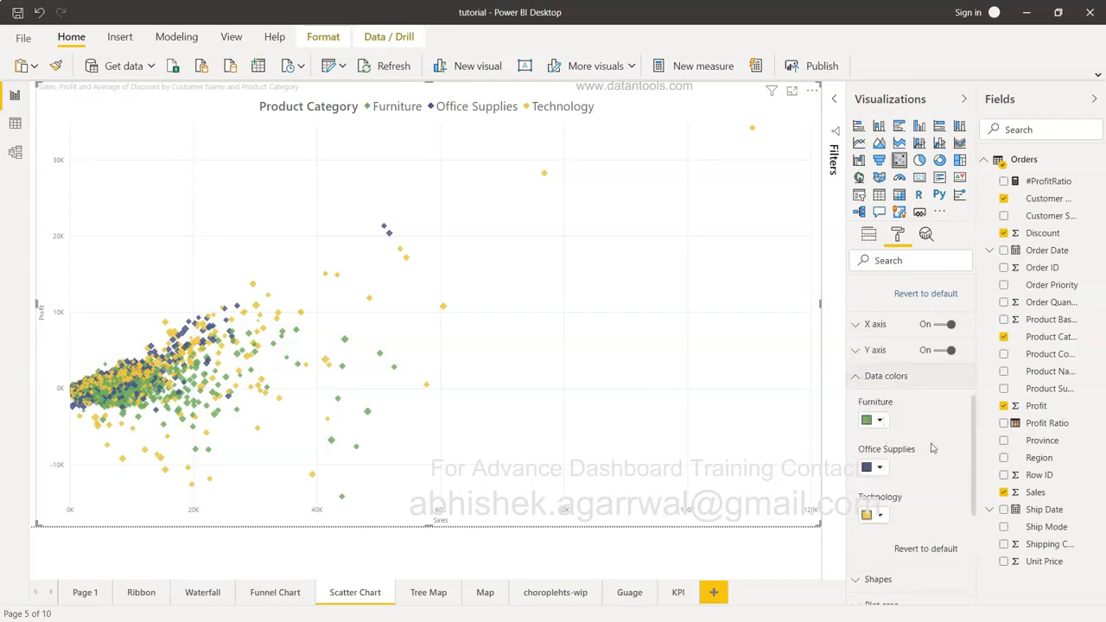
{"action": "scroll", "coordinate": [886, 425], "scroll_direction": "down", "scroll_amount": 1}
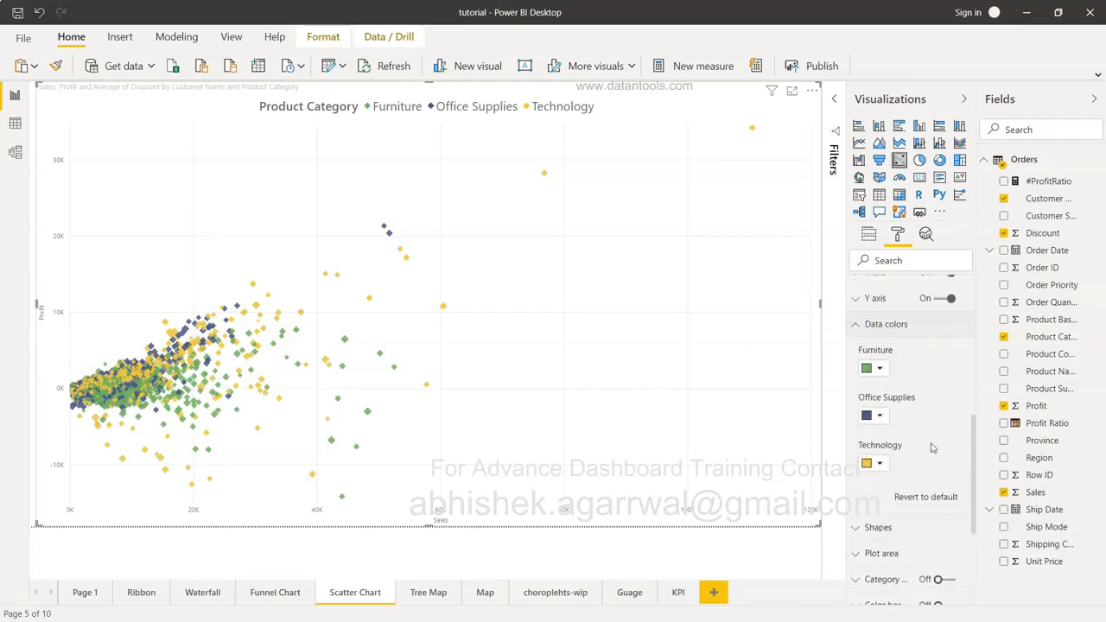
{"action": "left_click", "coordinate": [882, 368]}
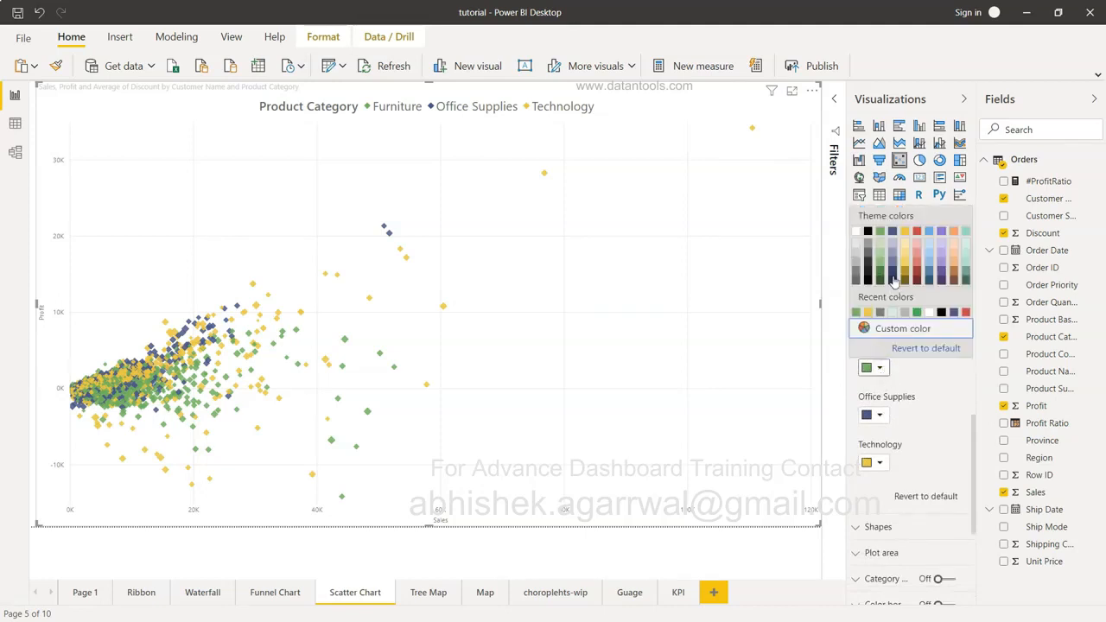
{"action": "left_click", "coordinate": [893, 270]}
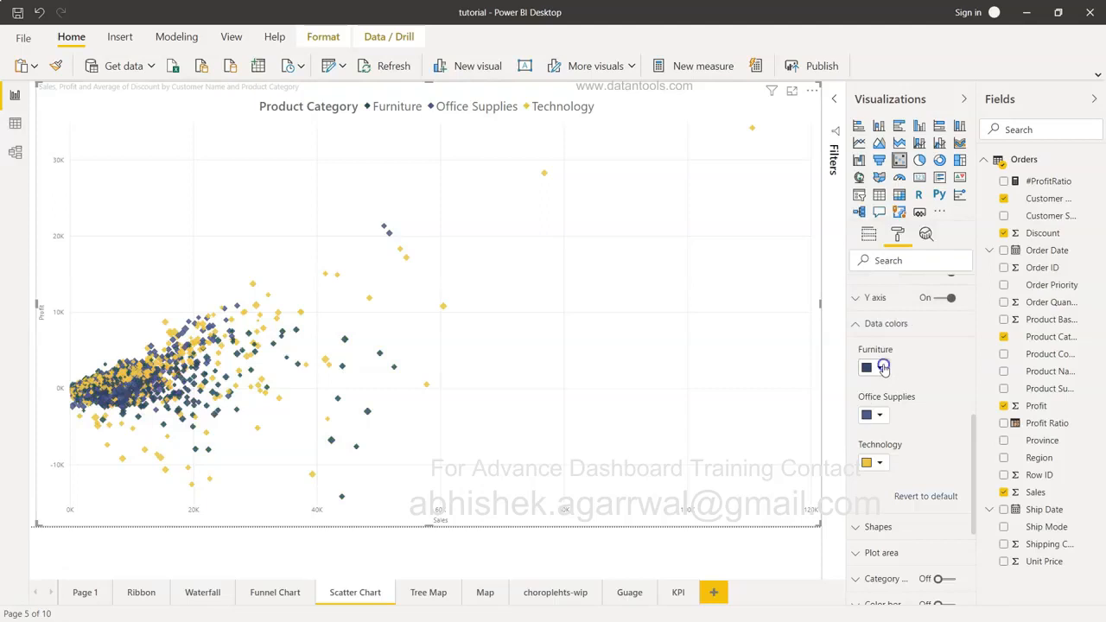
{"action": "left_click", "coordinate": [882, 367]}
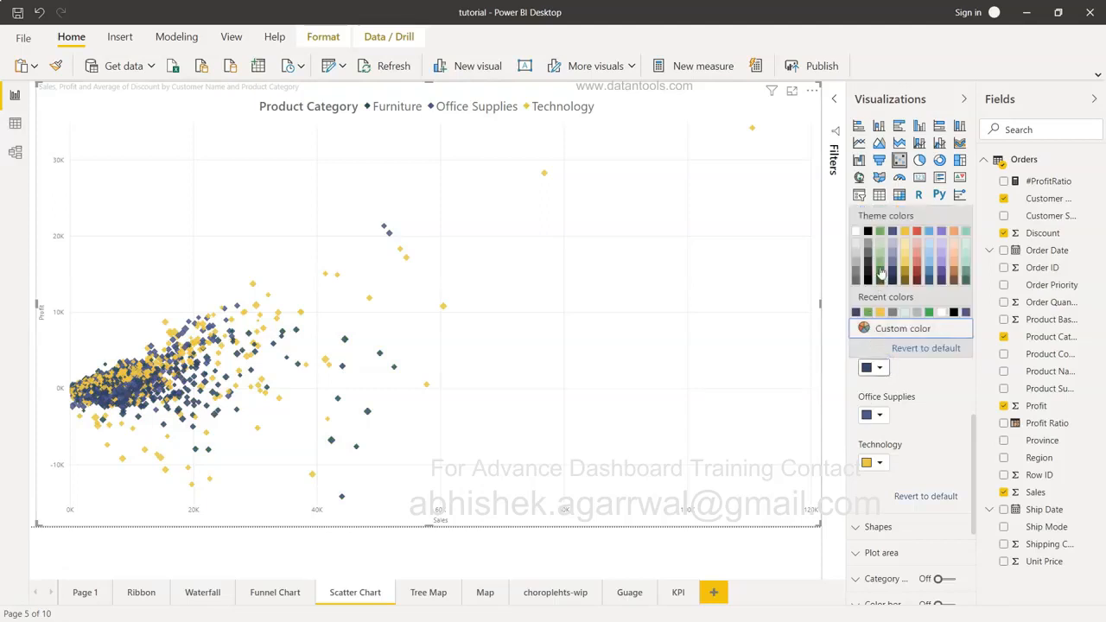
{"action": "left_click", "coordinate": [881, 269]}
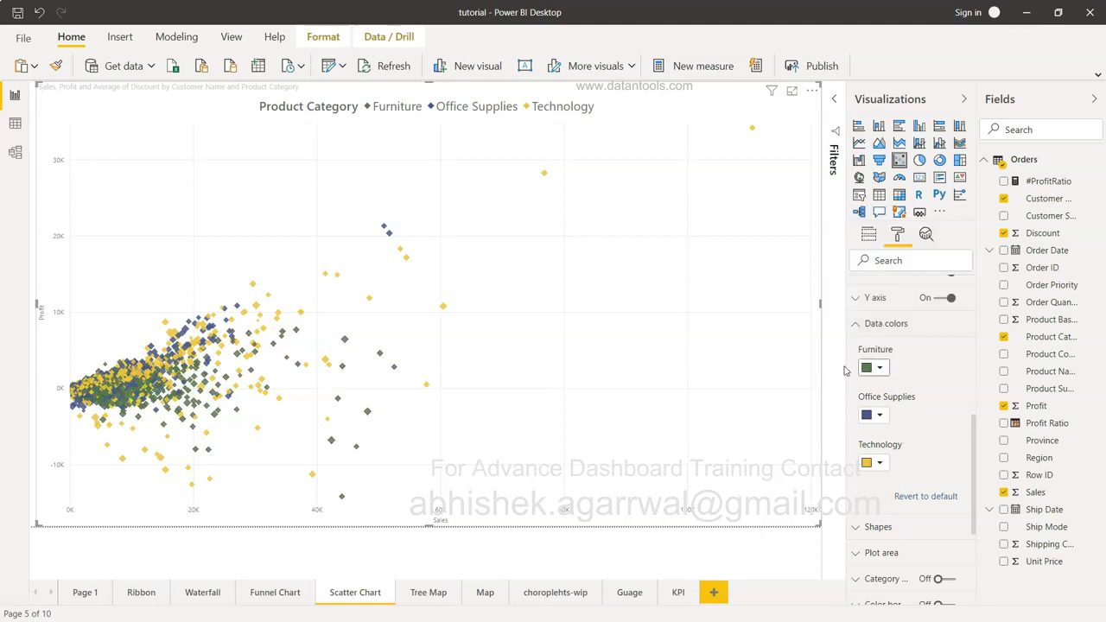
{"action": "scroll", "coordinate": [901, 440], "scroll_direction": "down", "scroll_amount": 3}
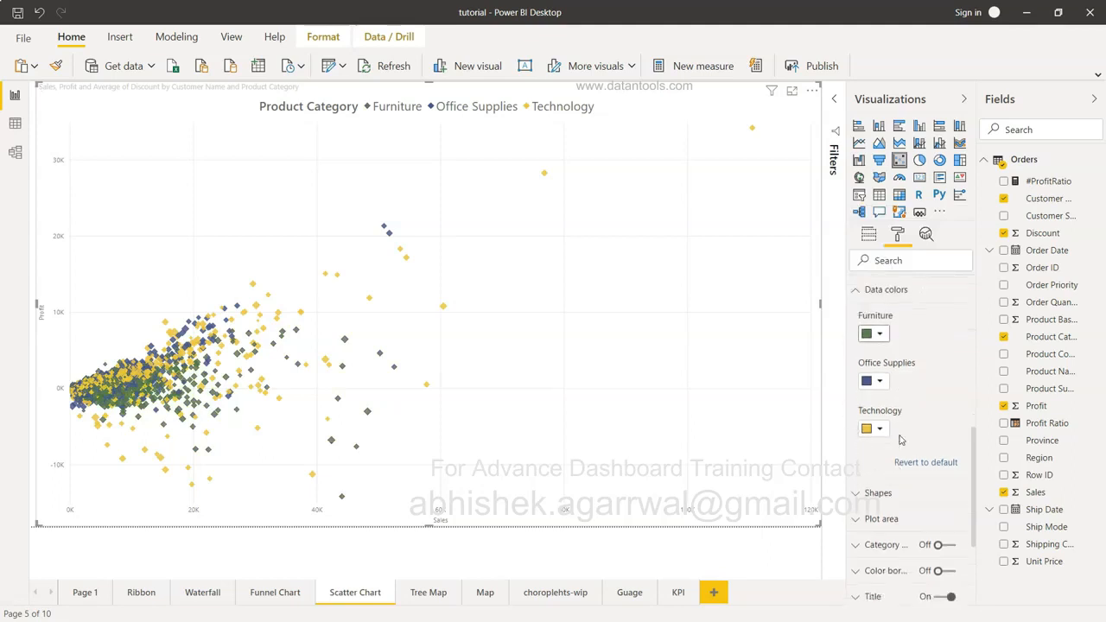
{"action": "scroll", "coordinate": [895, 380], "scroll_direction": "up", "scroll_amount": 2}
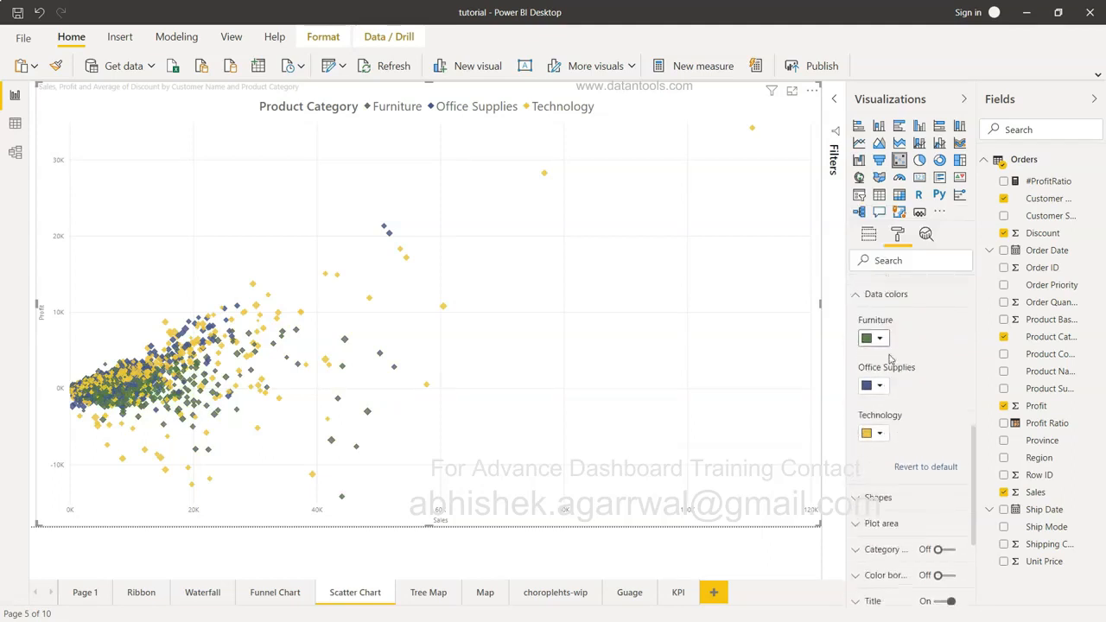
{"action": "scroll", "coordinate": [890, 359], "scroll_direction": "up", "scroll_amount": 1}
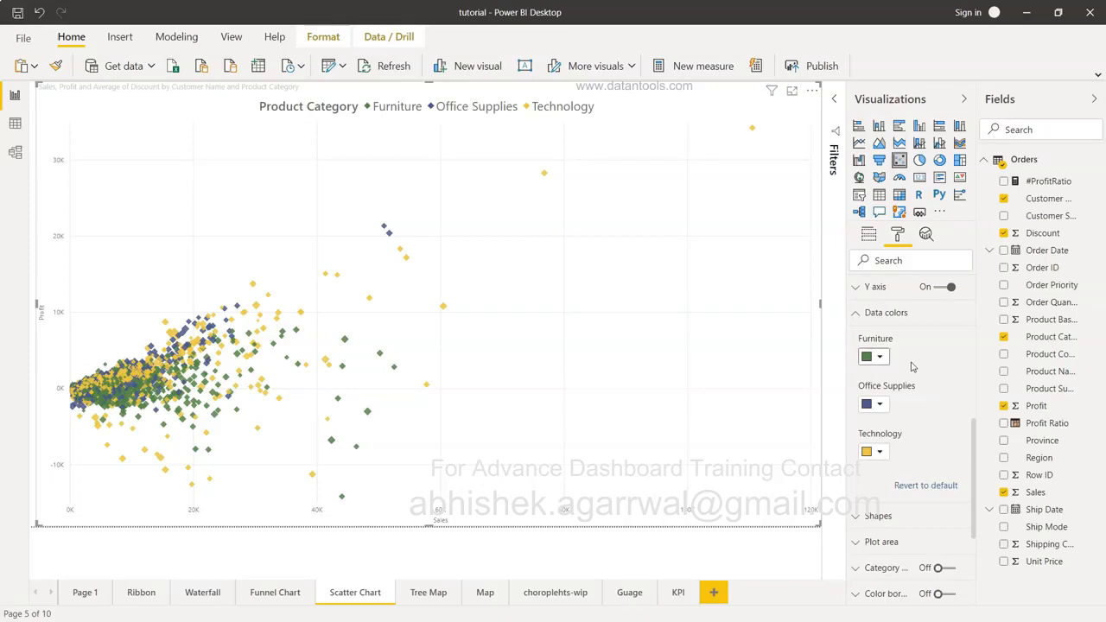
- Turn on the scatter chart's category labels and switch them back off
{"action": "scroll", "coordinate": [911, 367], "scroll_direction": "down", "scroll_amount": 2}
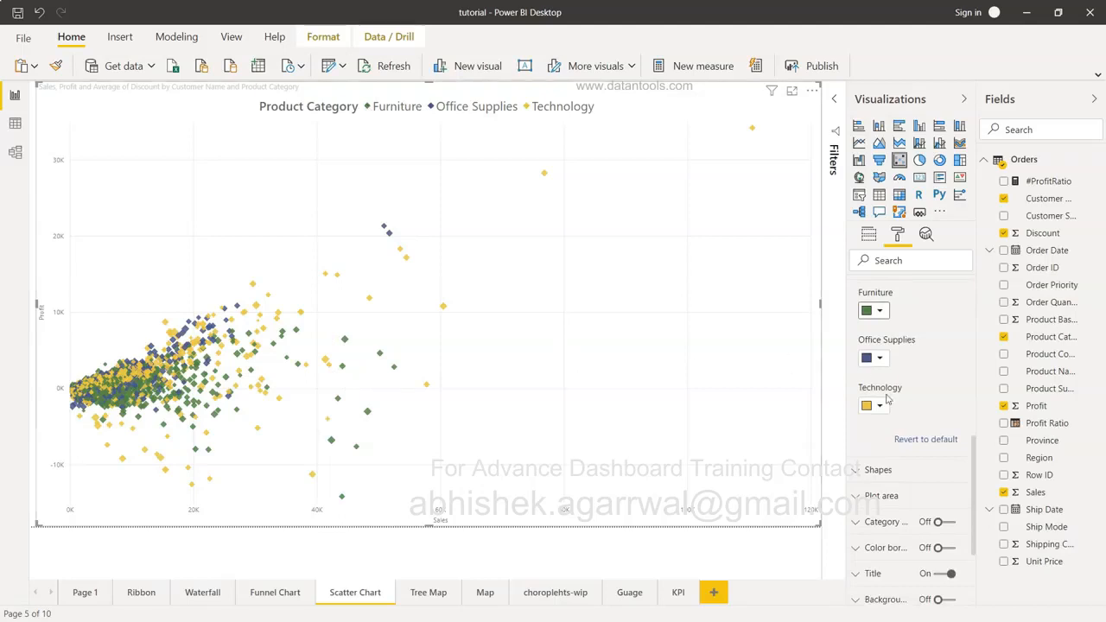
{"action": "scroll", "coordinate": [887, 396], "scroll_direction": "down", "scroll_amount": 3}
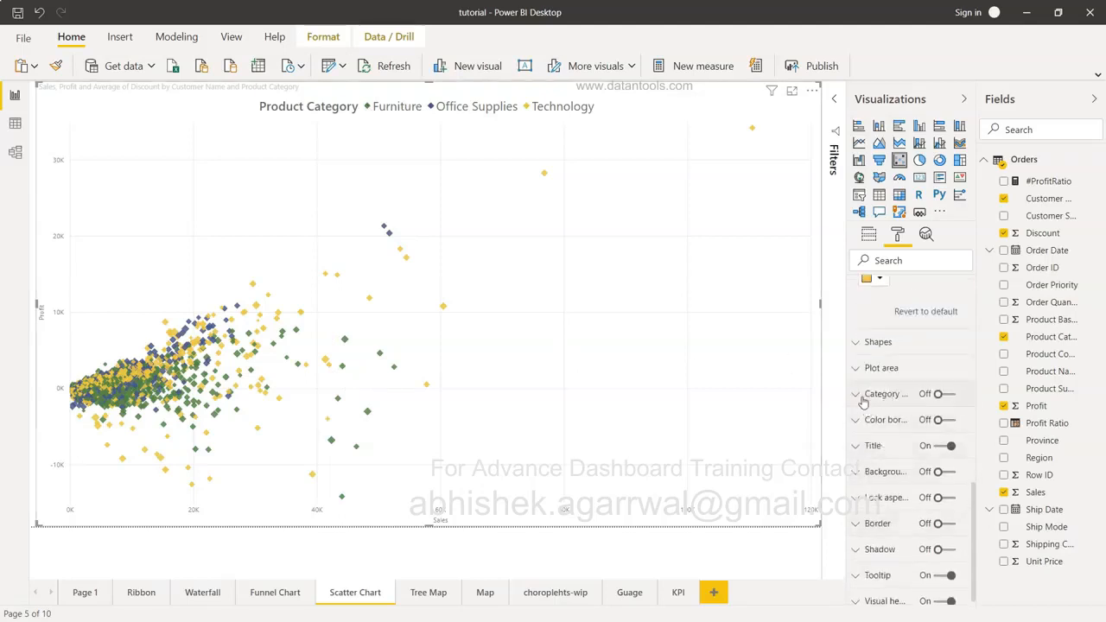
{"action": "left_click", "coordinate": [858, 396]}
{"action": "scroll", "coordinate": [907, 441], "scroll_direction": "down", "scroll_amount": 3}
{"action": "scroll", "coordinate": [907, 442], "scroll_direction": "up", "scroll_amount": 2}
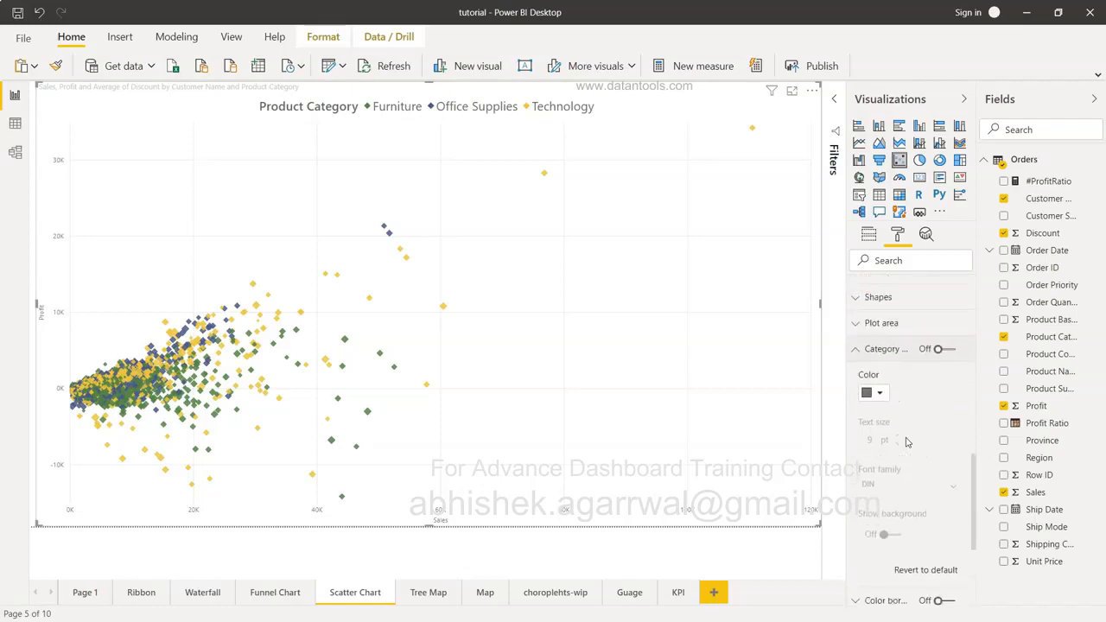
{"action": "left_click", "coordinate": [945, 352]}
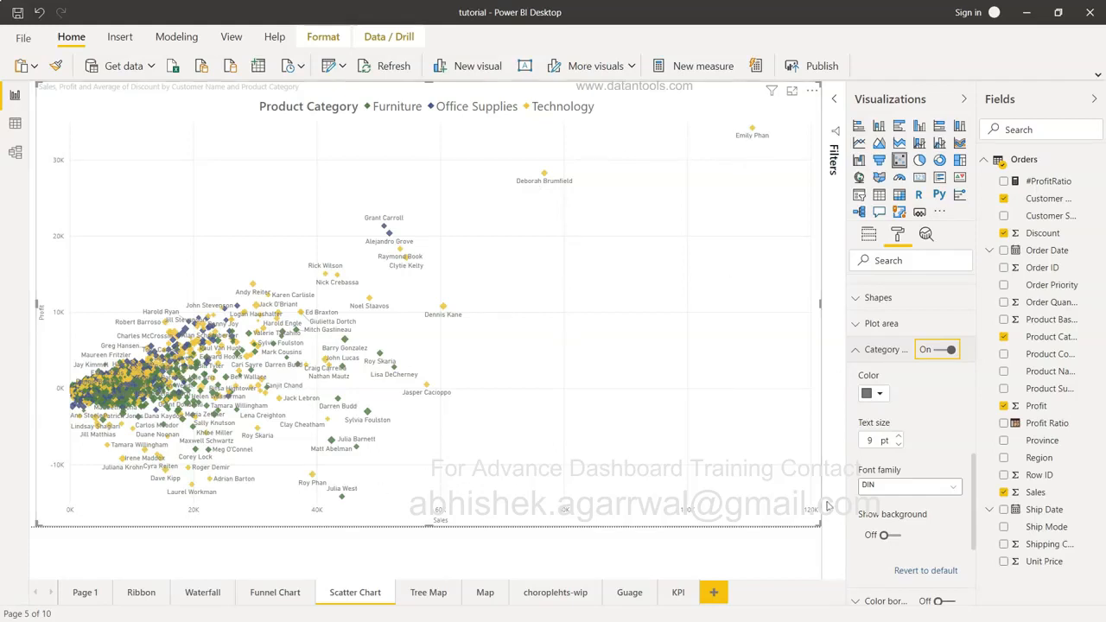
{"action": "left_click", "coordinate": [943, 350]}
{"action": "scroll", "coordinate": [943, 357], "scroll_direction": "down", "scroll_amount": 1}
{"action": "scroll", "coordinate": [941, 358], "scroll_direction": "down", "scroll_amount": 3}
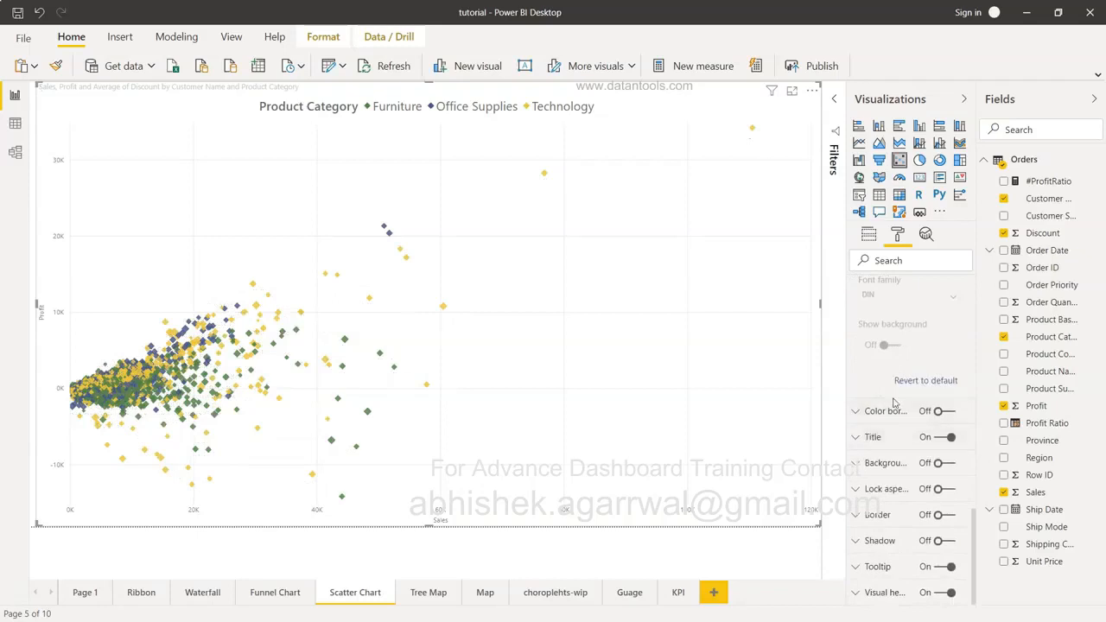
{"action": "scroll", "coordinate": [894, 401], "scroll_direction": "up", "scroll_amount": 4}
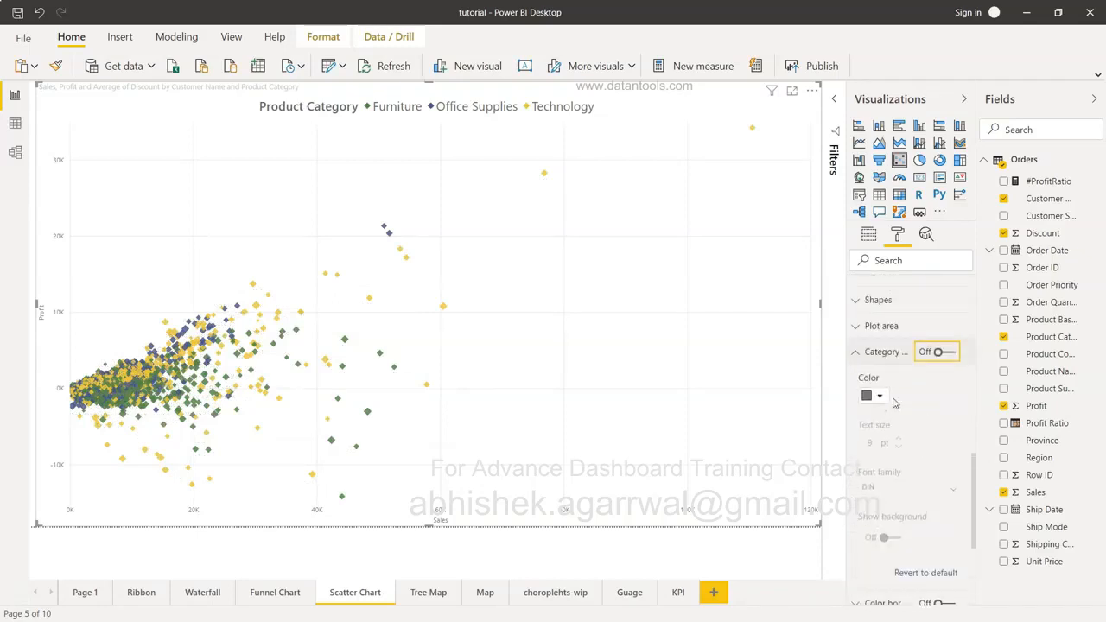
{"action": "left_click", "coordinate": [853, 357]}
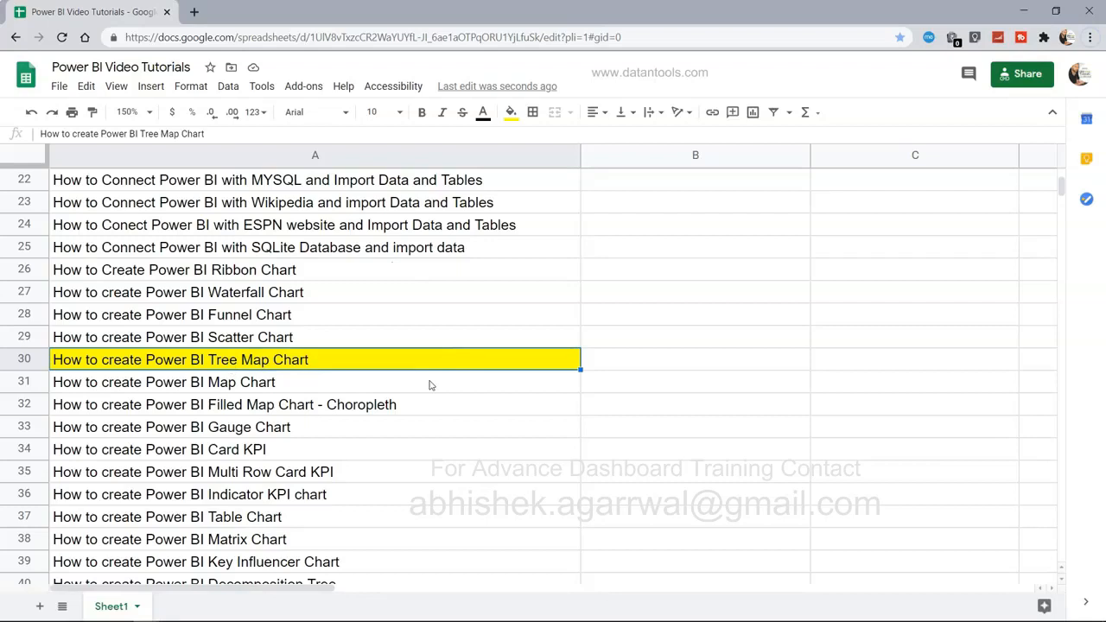
- Examine the Power BI video tutorial titles and links in the Google Sheets list and switch back to Power BI Desktop
{"action": "scroll", "coordinate": [431, 385], "scroll_direction": "up", "scroll_amount": 2}
{"action": "scroll", "coordinate": [431, 385], "scroll_direction": "up", "scroll_amount": 5}
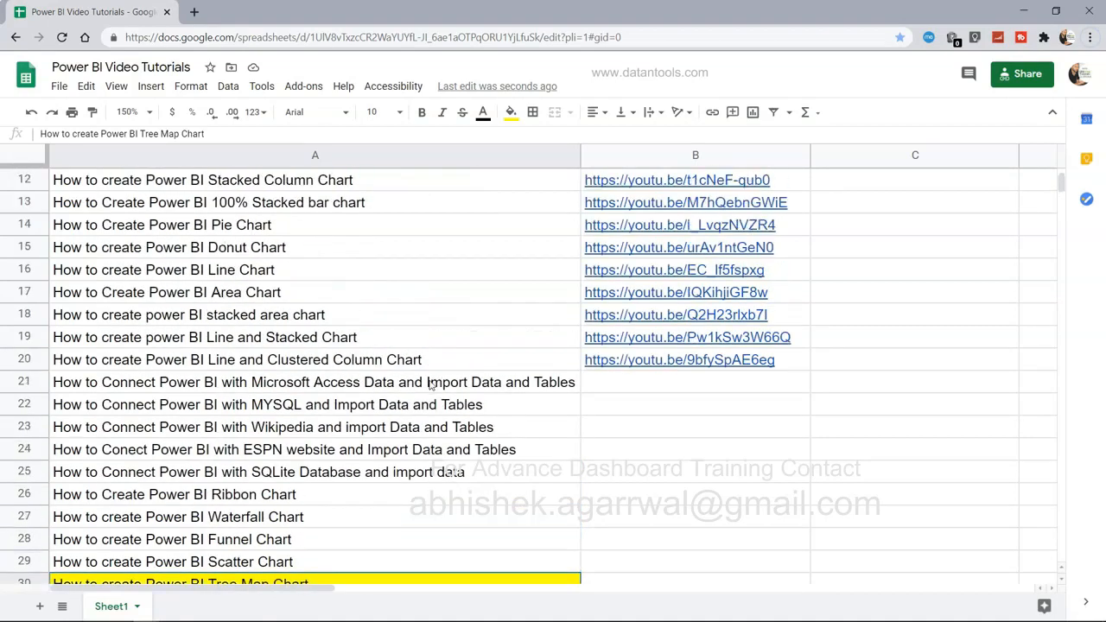
{"action": "scroll", "coordinate": [431, 385], "scroll_direction": "up", "scroll_amount": 1}
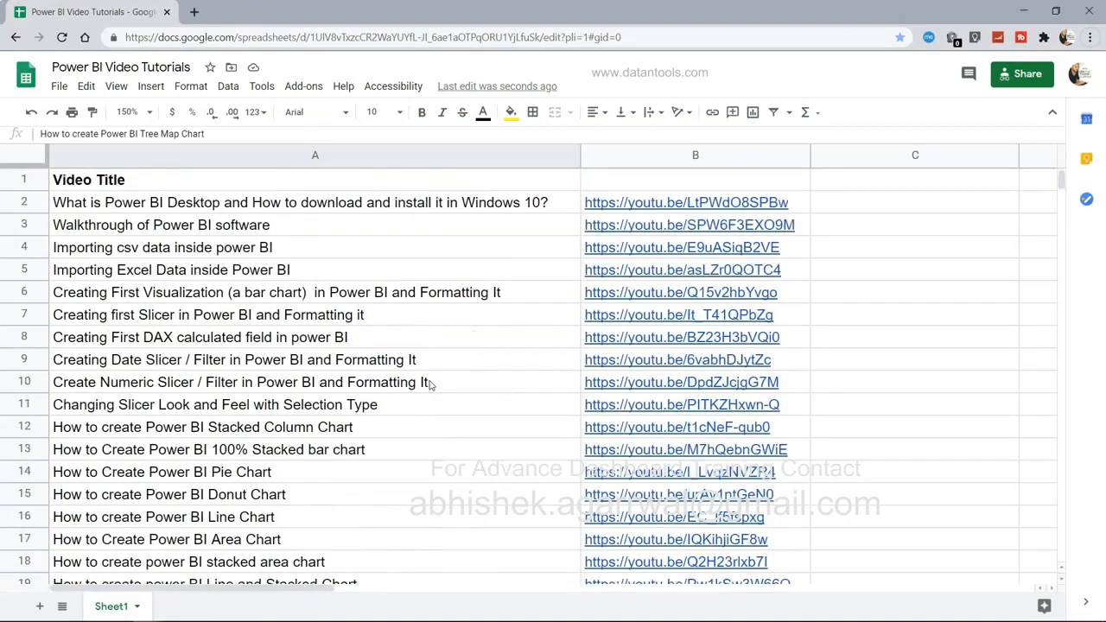
{"action": "scroll", "coordinate": [431, 386], "scroll_direction": "down", "scroll_amount": 3}
{"action": "scroll", "coordinate": [431, 385], "scroll_direction": "down", "scroll_amount": 3}
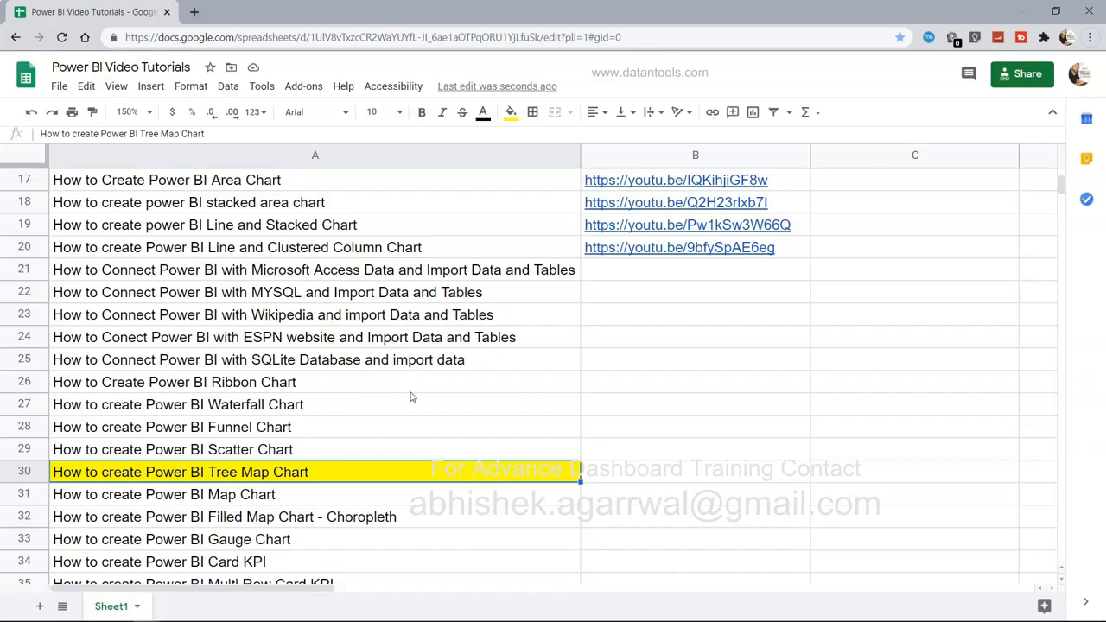
{"action": "scroll", "coordinate": [412, 397], "scroll_direction": "down", "scroll_amount": 4}
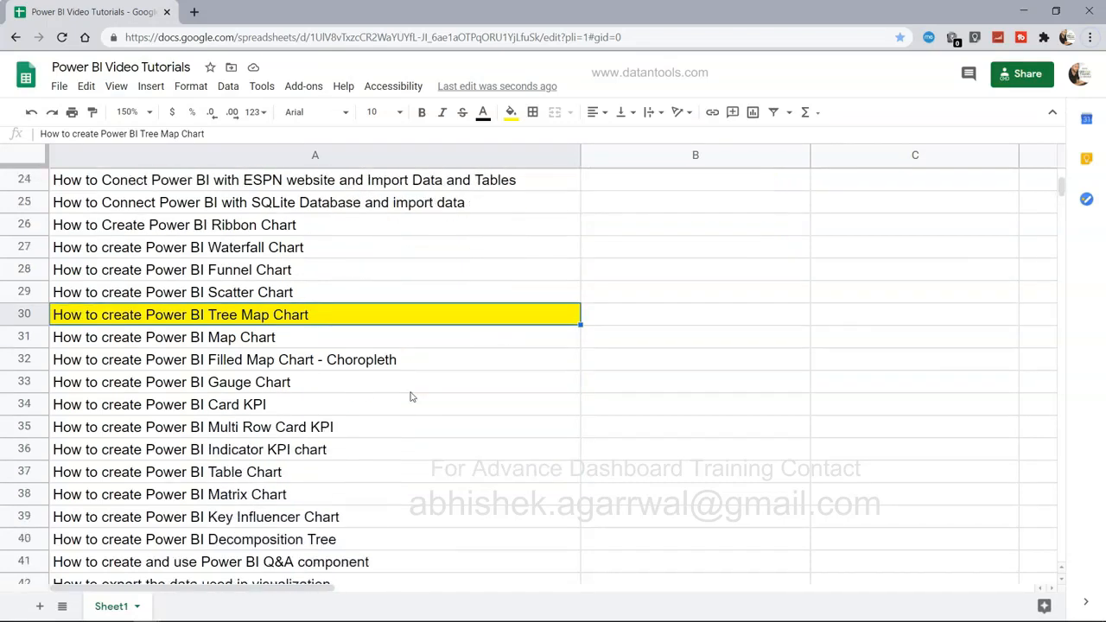
{"action": "scroll", "coordinate": [412, 397], "scroll_direction": "down", "scroll_amount": 2}
{"action": "scroll", "coordinate": [411, 397], "scroll_direction": "up", "scroll_amount": 2}
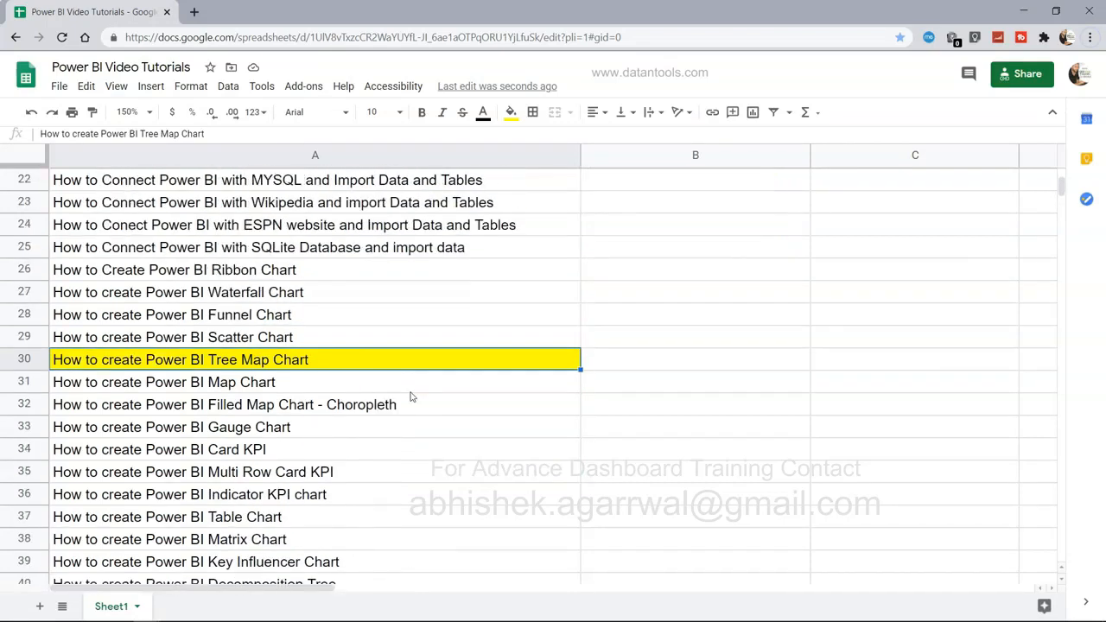
{"action": "scroll", "coordinate": [412, 397], "scroll_direction": "up", "scroll_amount": 2}
{"action": "scroll", "coordinate": [411, 397], "scroll_direction": "up", "scroll_amount": 1}
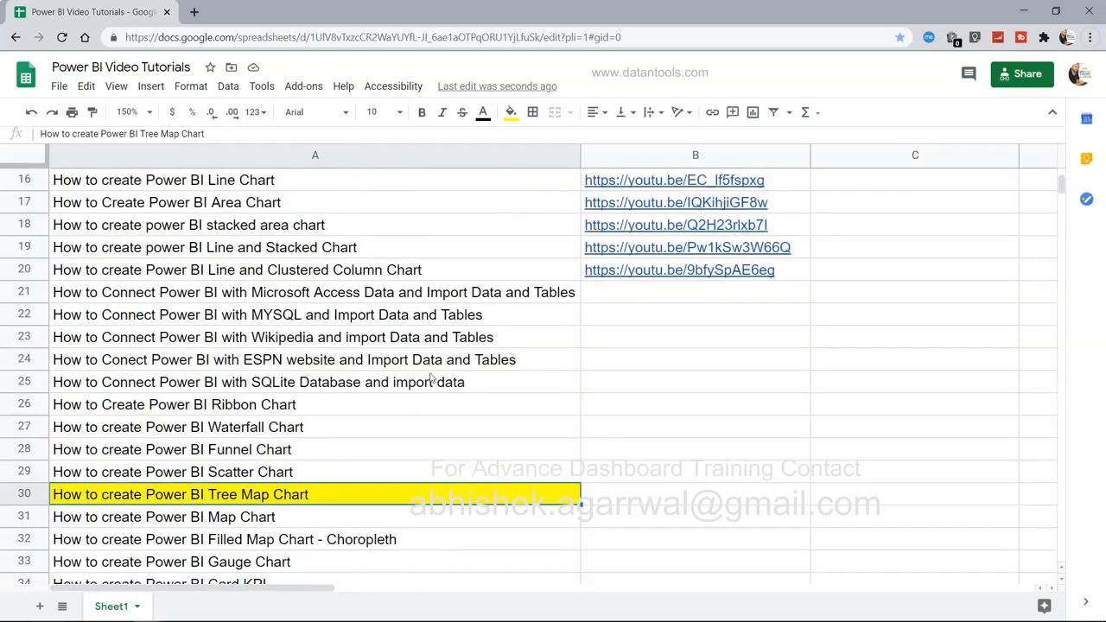
{"action": "scroll", "coordinate": [432, 378], "scroll_direction": "up", "scroll_amount": 1}
{"action": "mouse_move", "coordinate": [688, 298]}
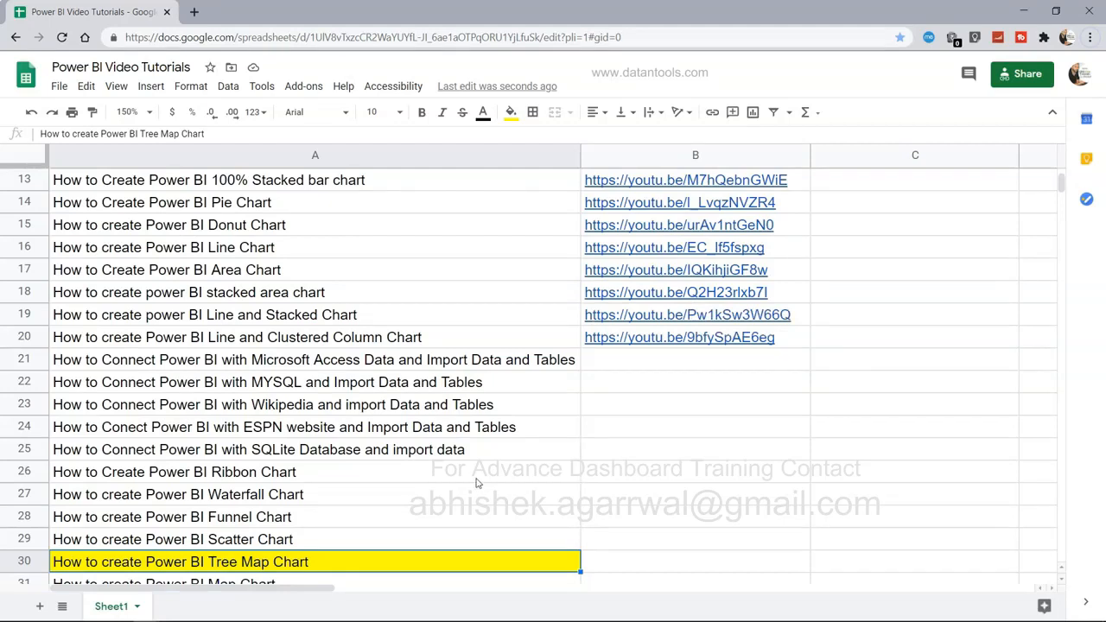
{"action": "scroll", "coordinate": [475, 482], "scroll_direction": "down", "scroll_amount": 3}
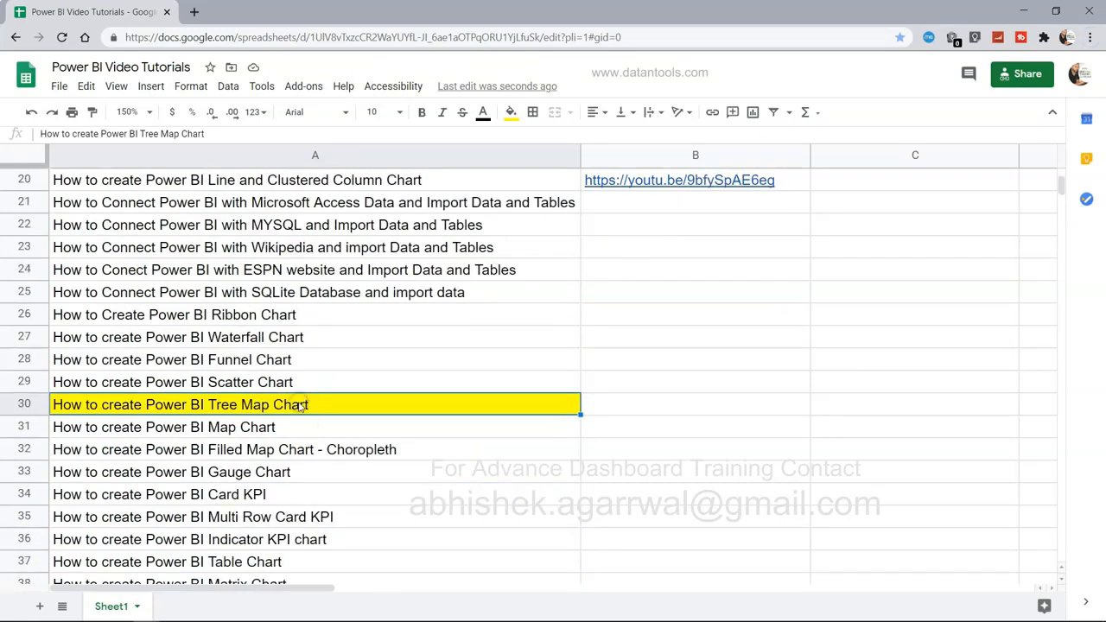
{"action": "key", "text": "alt+Tab"}
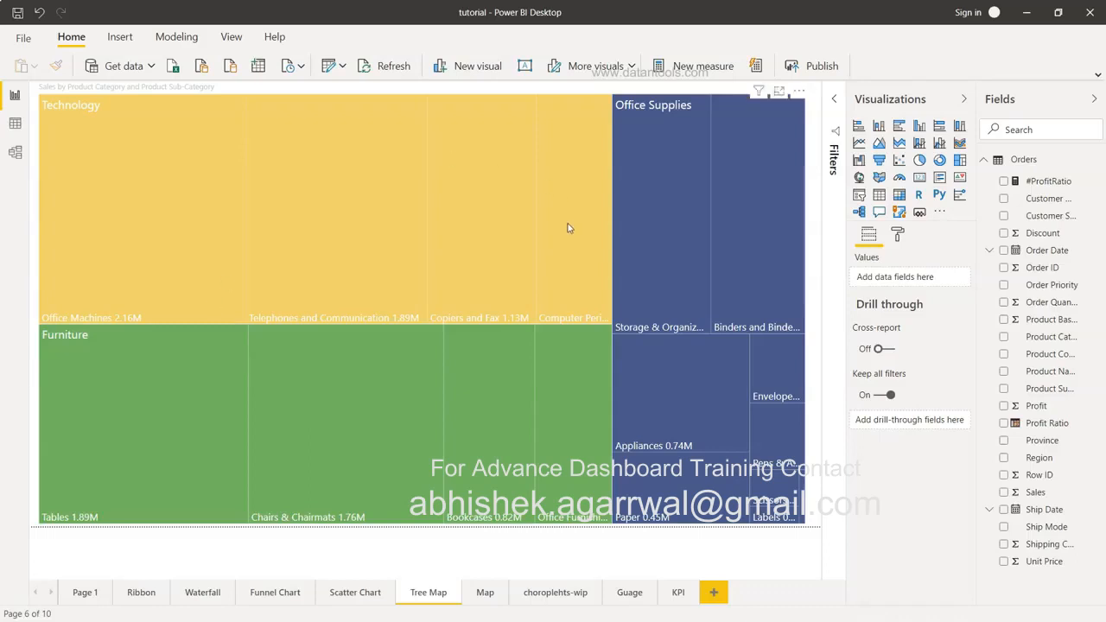
- Delete the existing sales treemap from the Tree Map page
{"action": "mouse_move", "coordinate": [568, 227]}
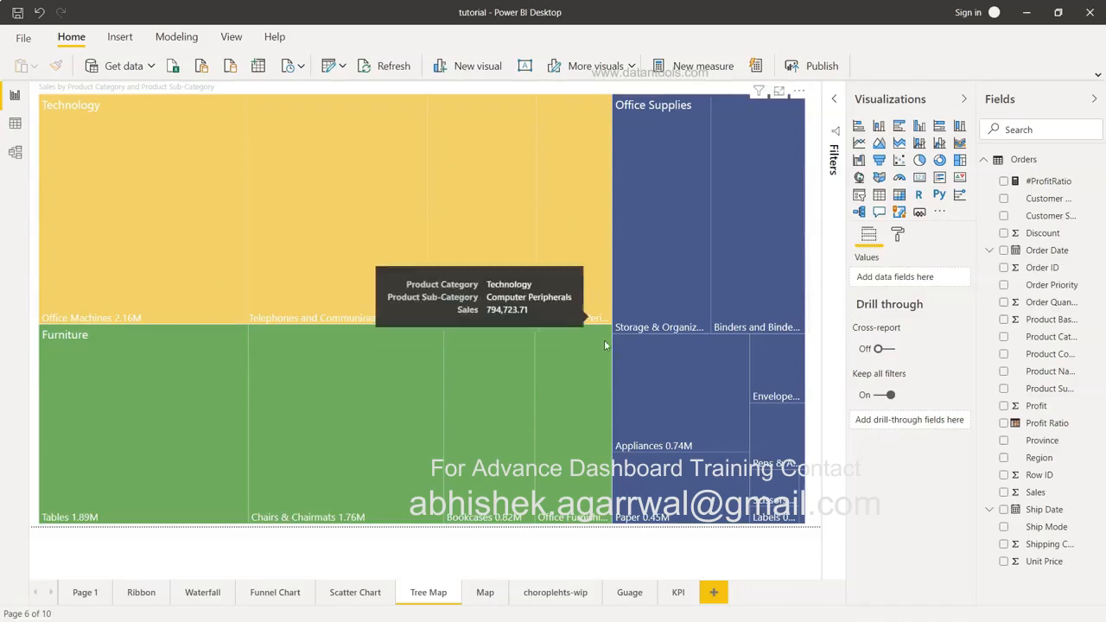
{"action": "mouse_move", "coordinate": [615, 404]}
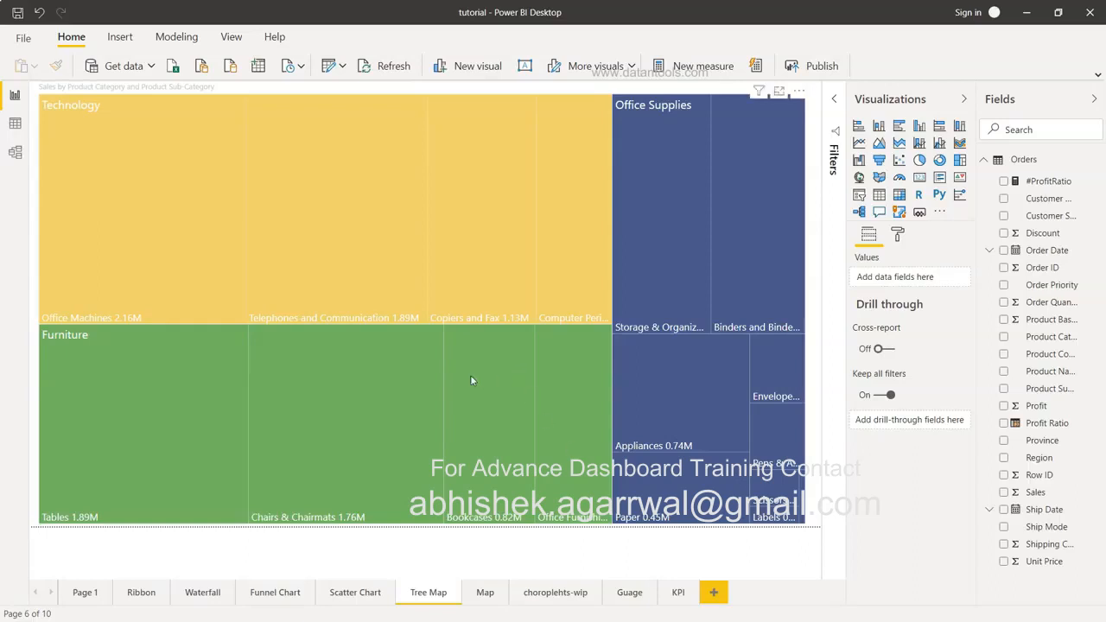
{"action": "mouse_move", "coordinate": [321, 366]}
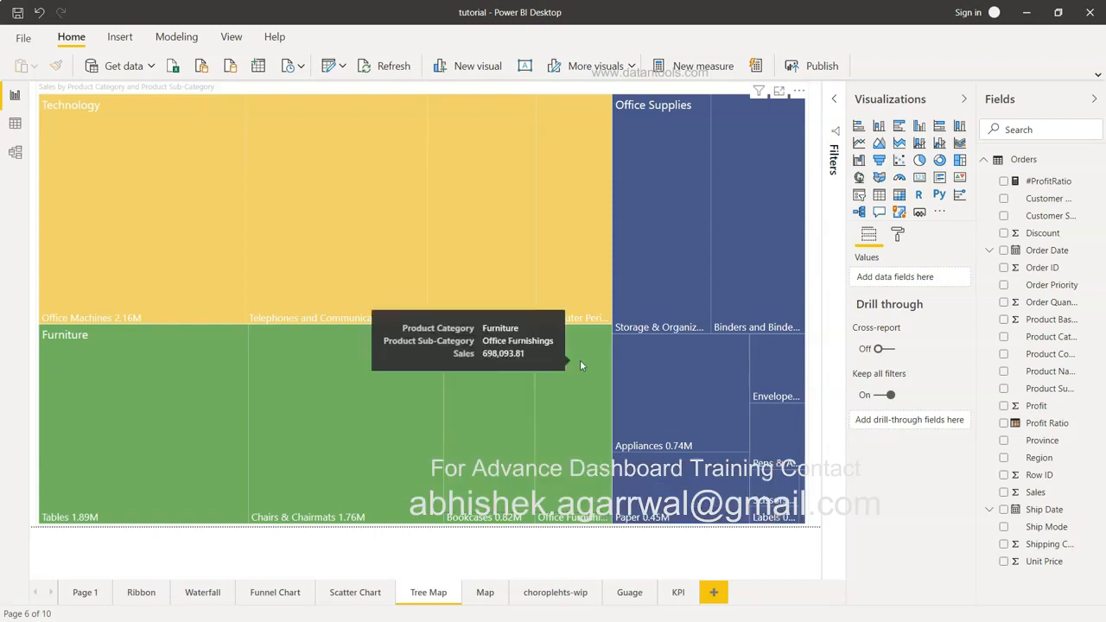
{"action": "left_click", "coordinate": [369, 290]}
{"action": "left_click", "coordinate": [369, 291]}
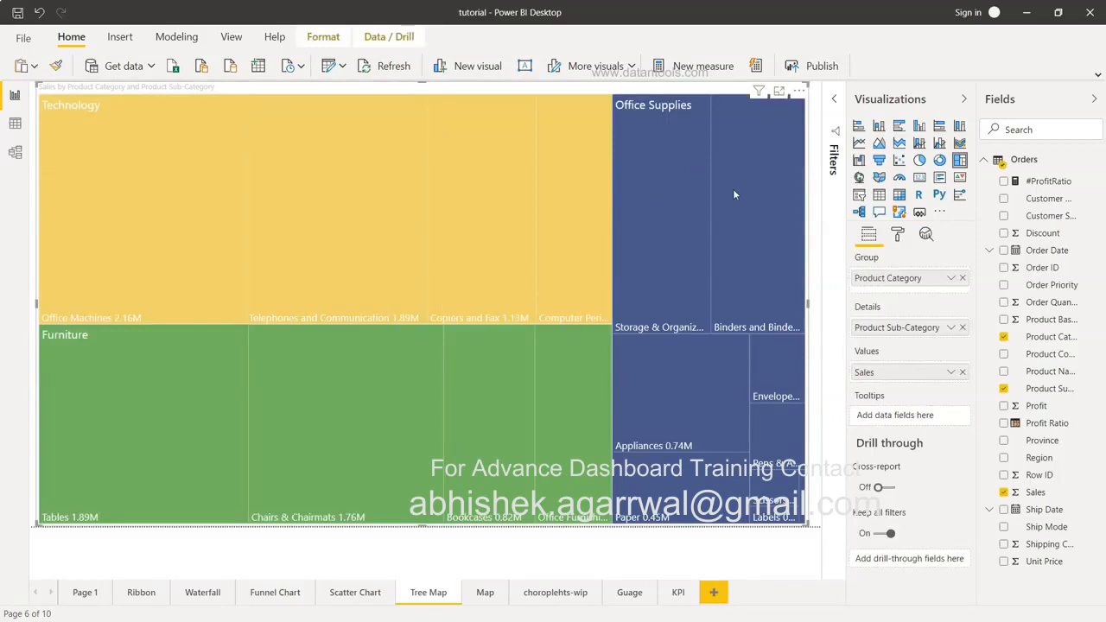
{"action": "key", "text": "Delete"}
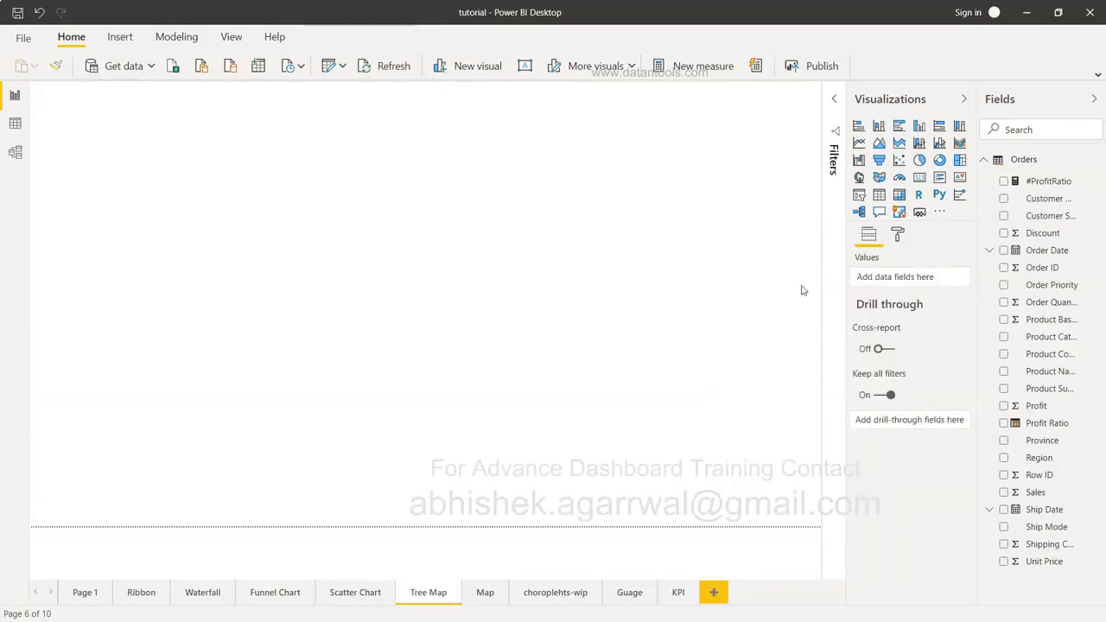
- Build a page-wide treemap with Product Category as the group, Product Sub-Category as details and Sales as values
{"action": "left_click", "coordinate": [960, 162]}
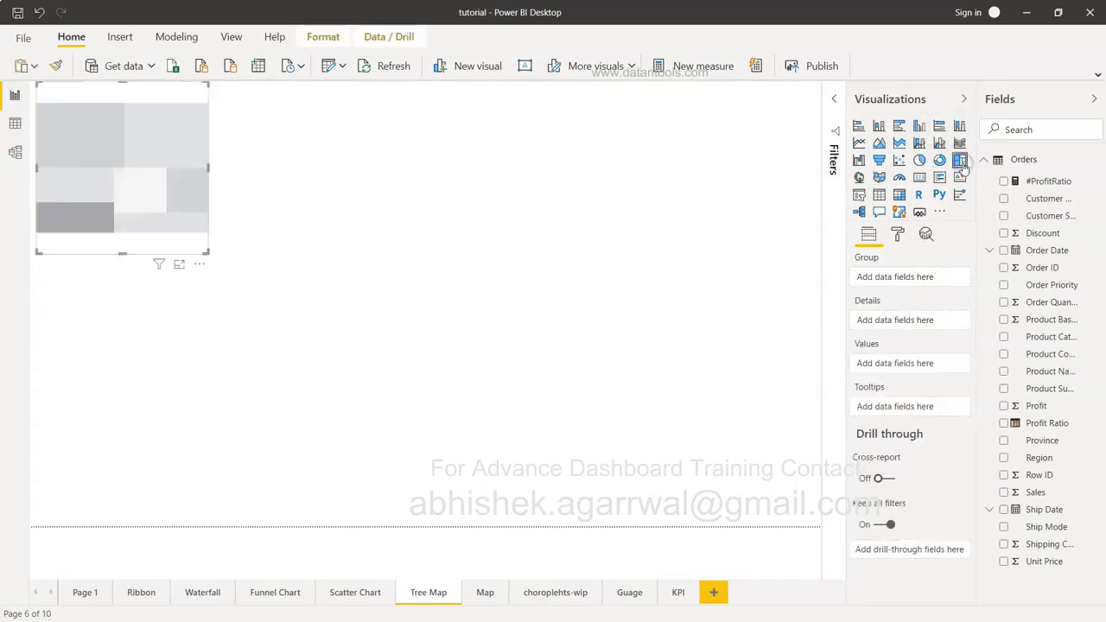
{"action": "left_click_drag", "start_coordinate": [207, 253], "coordinate": [820, 562]}
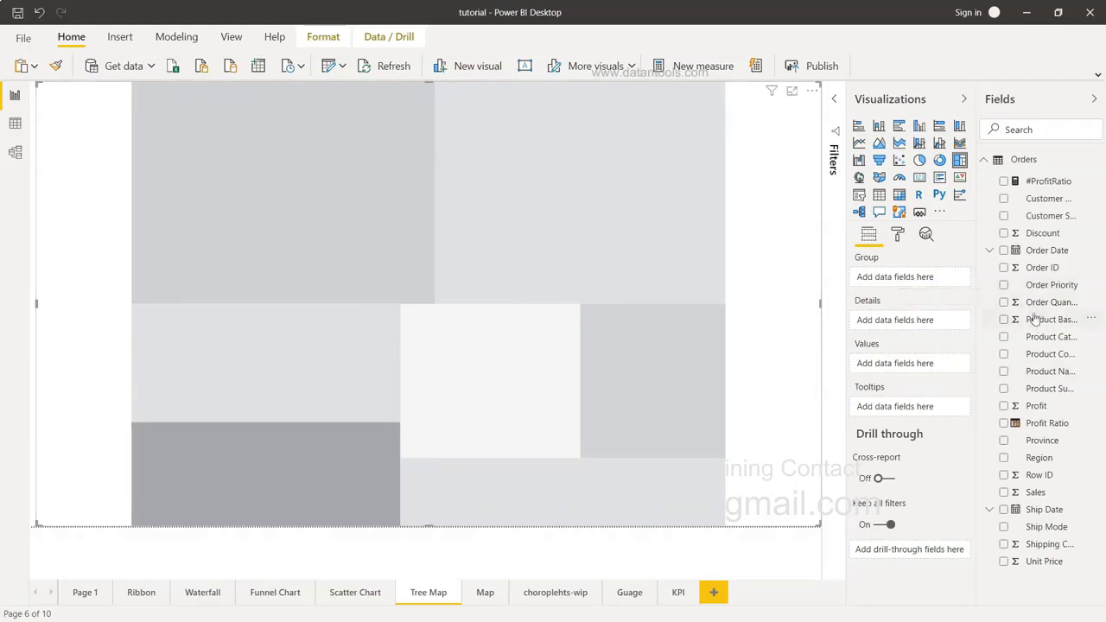
{"action": "left_click", "coordinate": [1003, 337]}
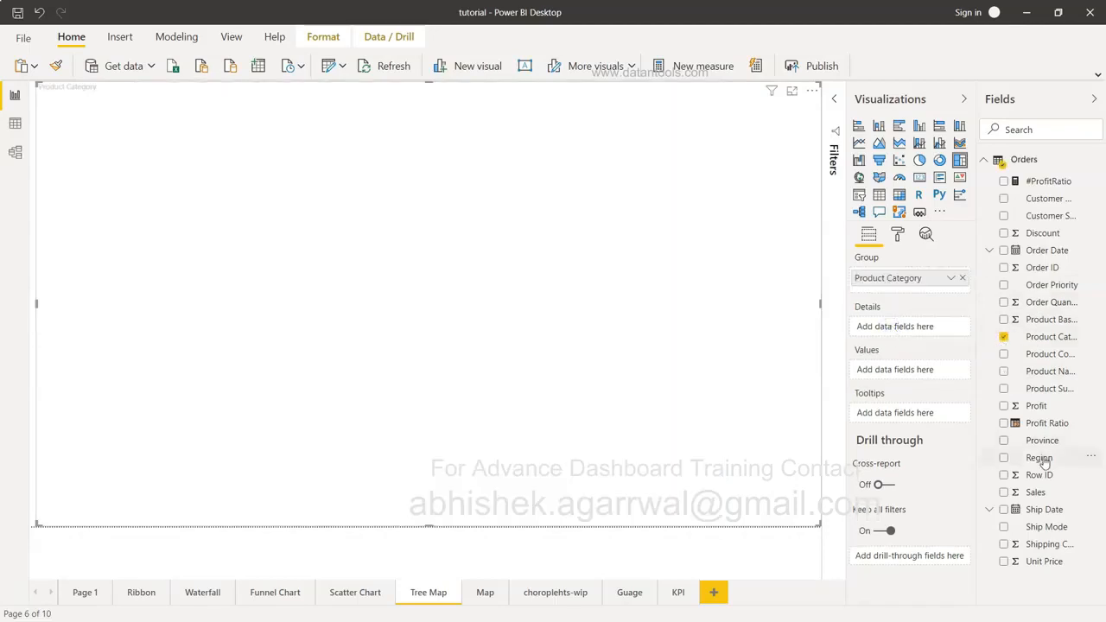
{"action": "left_click", "coordinate": [1004, 389]}
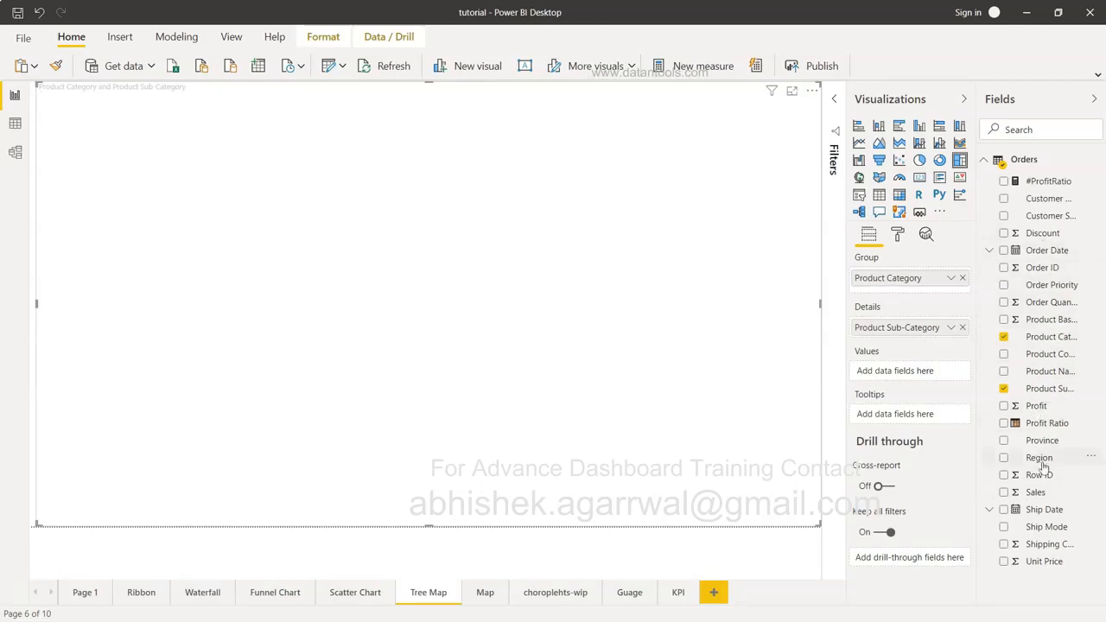
{"action": "left_click", "coordinate": [1004, 492]}
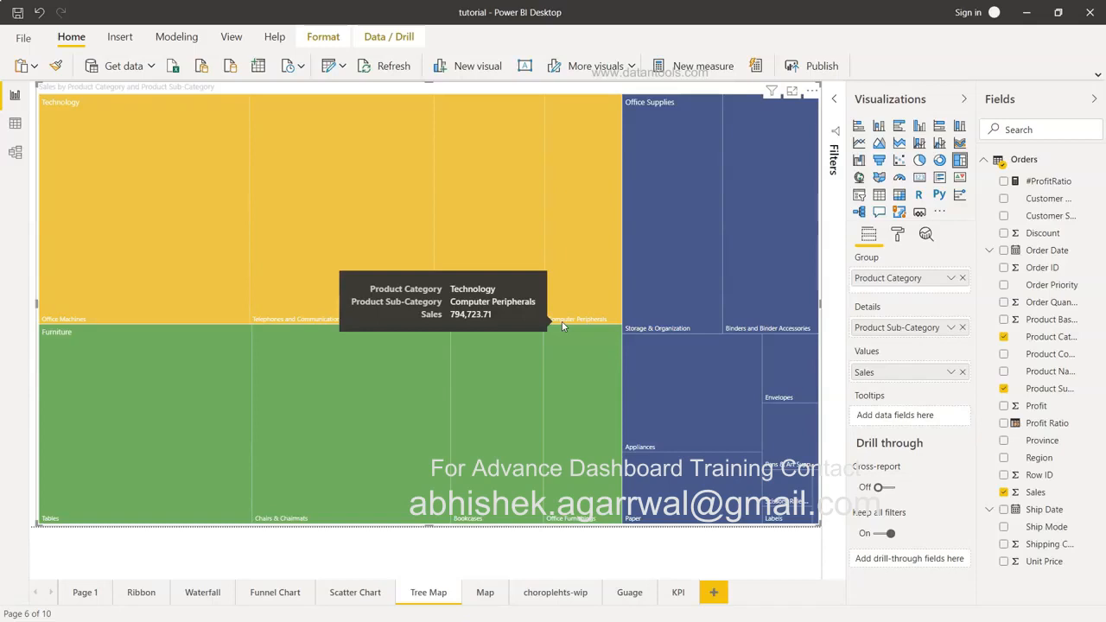
- Turn on the treemap's data labels and set their text size to 11 pt
{"action": "left_click", "coordinate": [899, 236]}
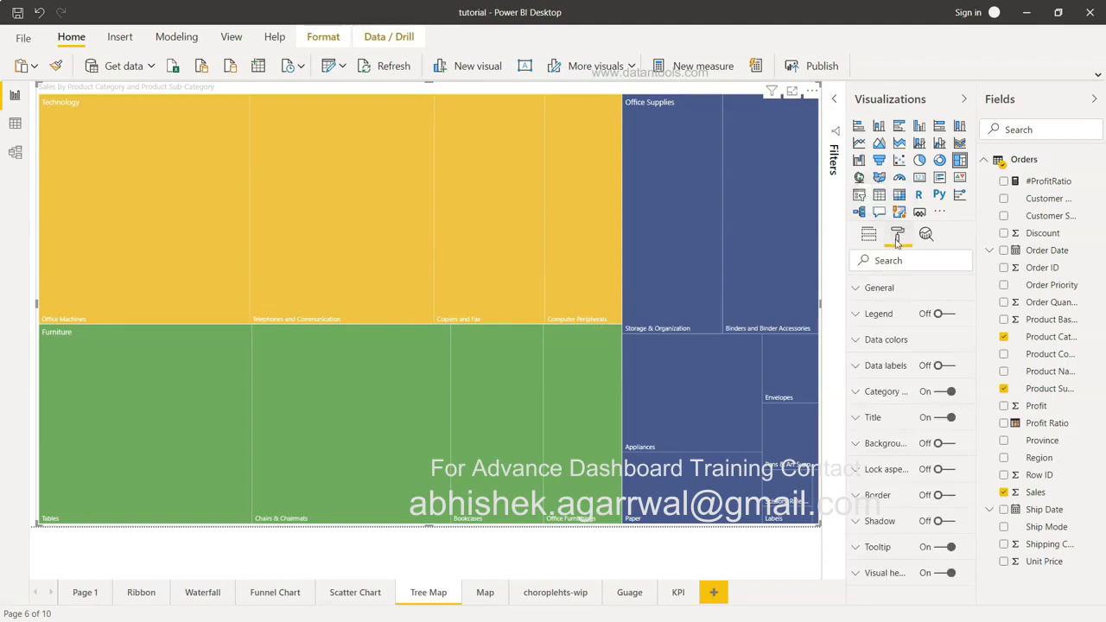
{"action": "left_click", "coordinate": [948, 368]}
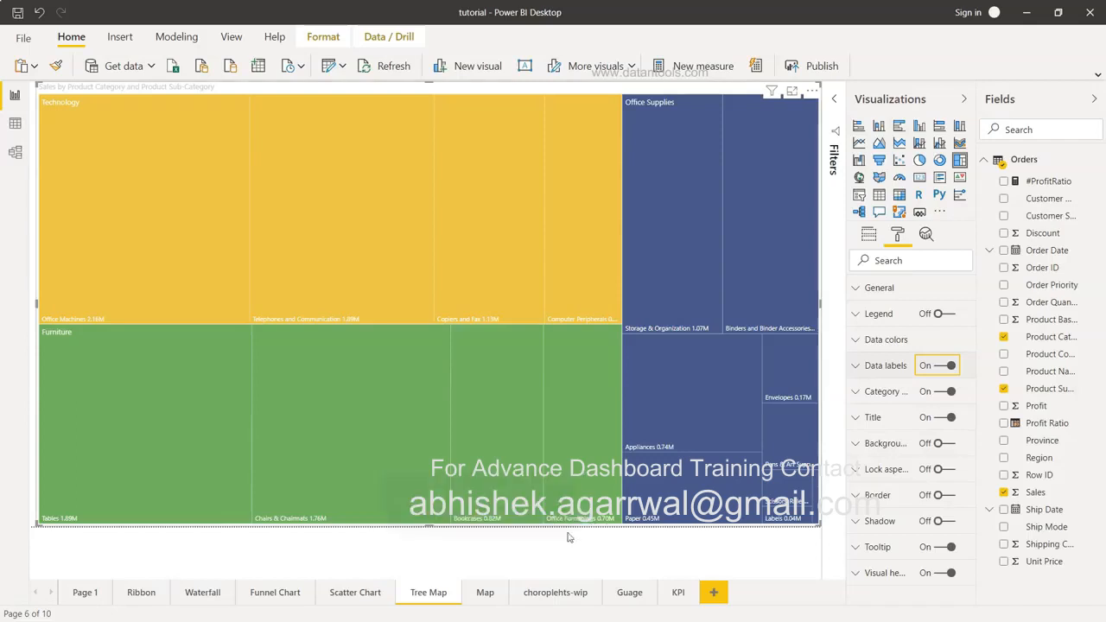
{"action": "left_click", "coordinate": [857, 366]}
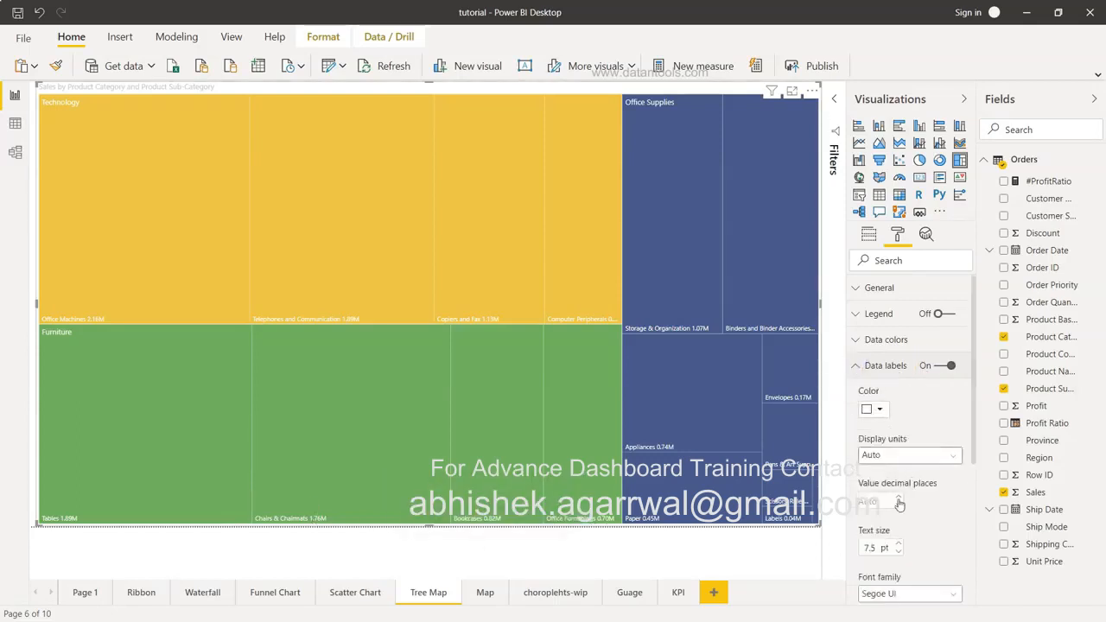
{"action": "left_click", "coordinate": [898, 544]}
{"action": "left_click", "coordinate": [897, 545]}
{"action": "left_click", "coordinate": [897, 544]}
{"action": "left_click", "coordinate": [898, 545]}
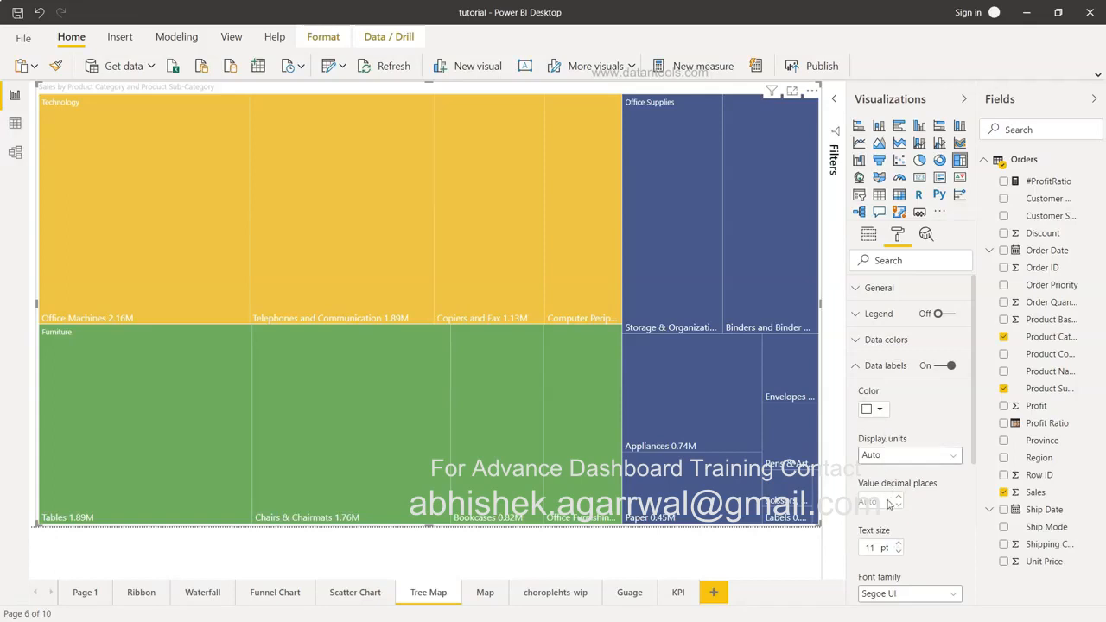
- Try Thousands as the display units of the data labels
{"action": "left_click", "coordinate": [911, 456]}
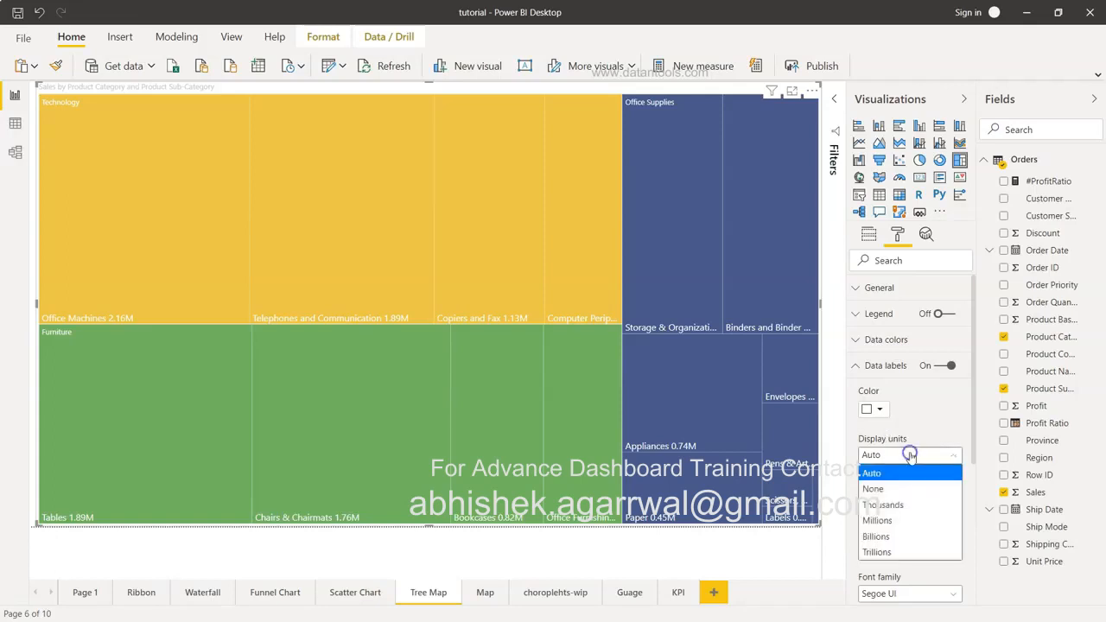
{"action": "left_click", "coordinate": [908, 504]}
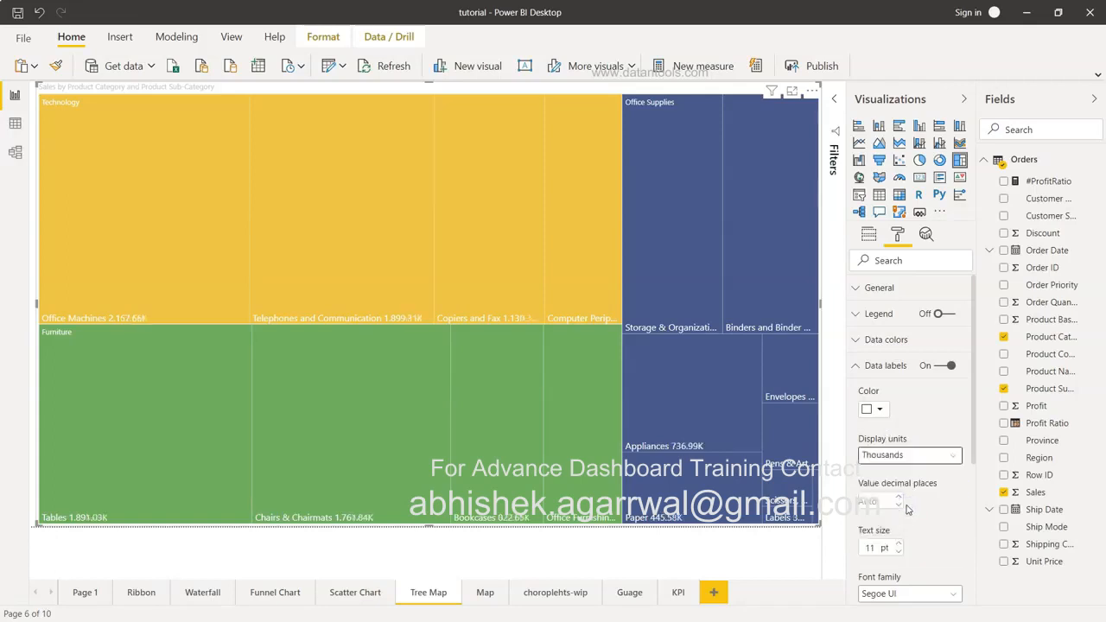
{"action": "mouse_move", "coordinate": [413, 323]}
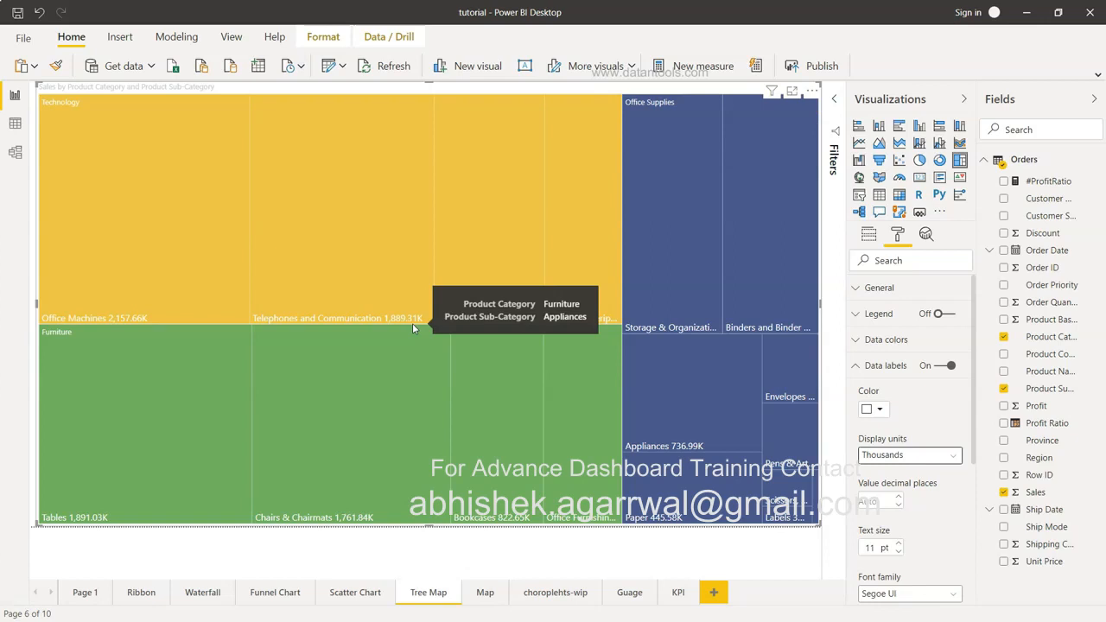
- Set the display units of the data labels to Millions
{"action": "left_click", "coordinate": [915, 456]}
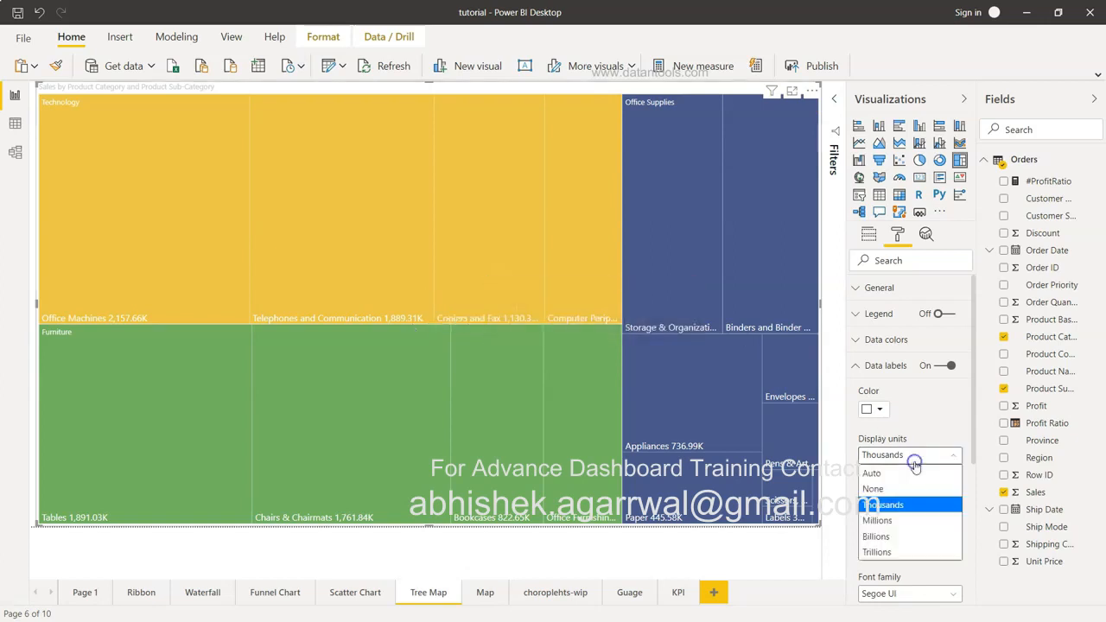
{"action": "left_click", "coordinate": [914, 520]}
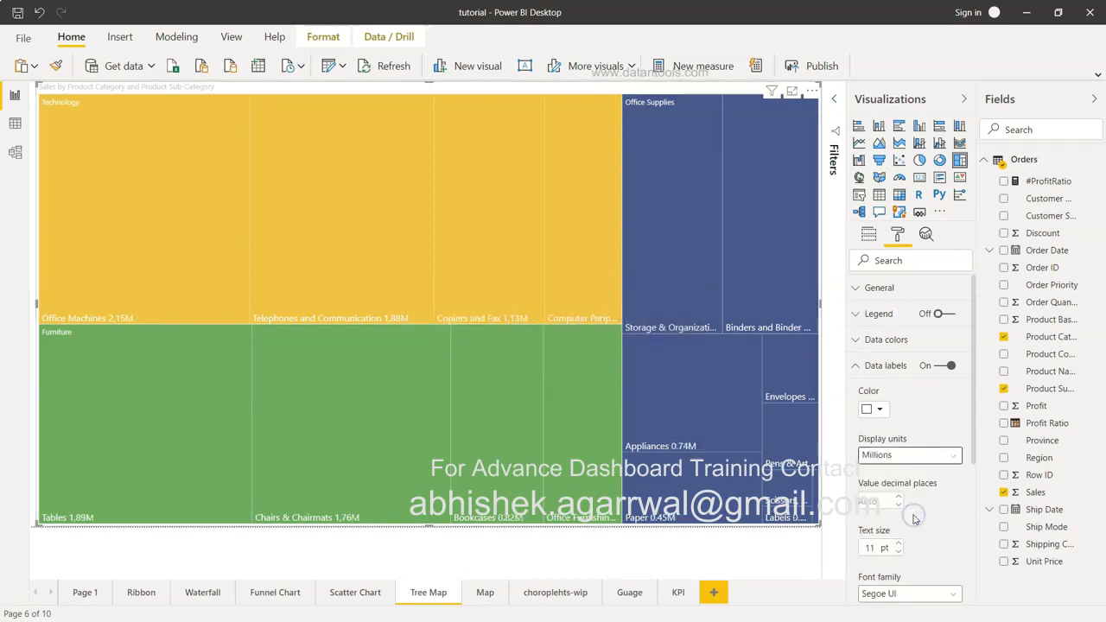
{"action": "left_click", "coordinate": [877, 411]}
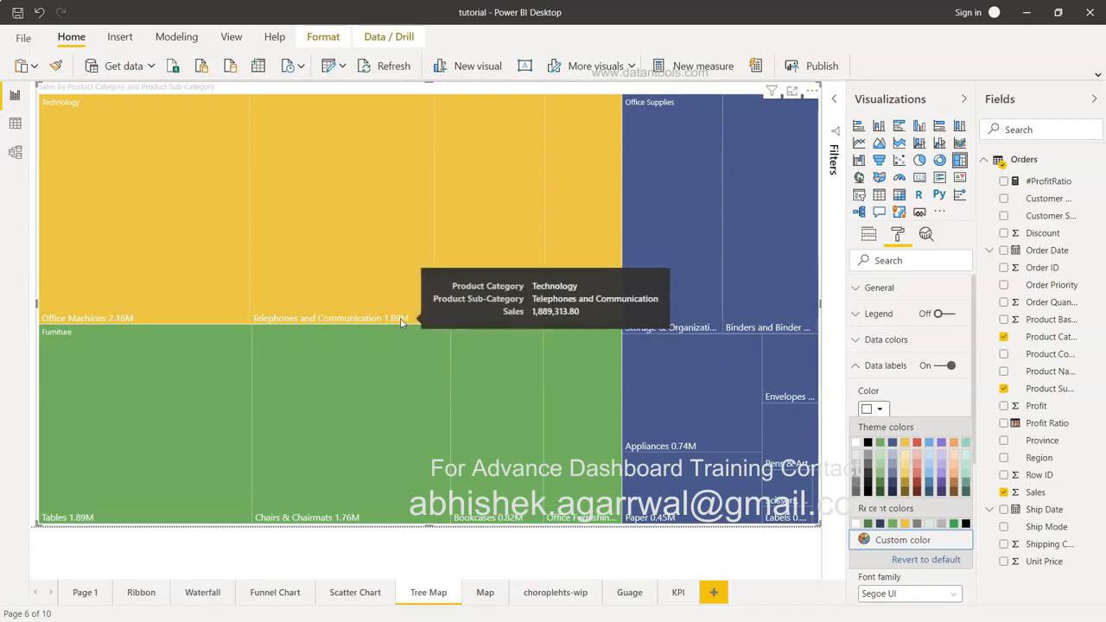
{"action": "left_click", "coordinate": [916, 400]}
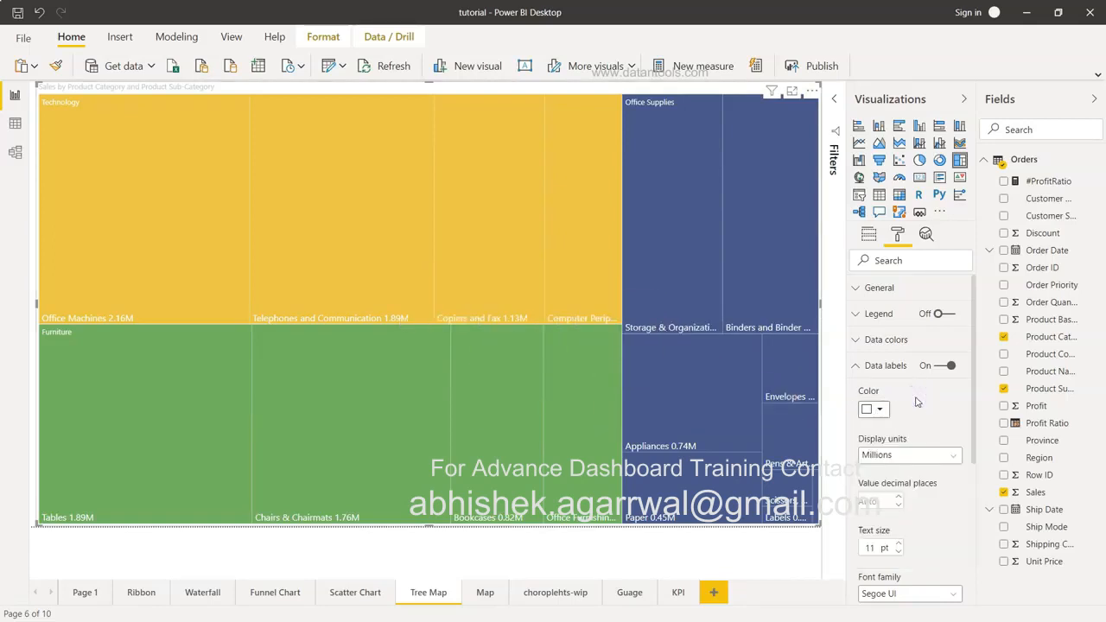
{"action": "scroll", "coordinate": [927, 536], "scroll_direction": "down", "scroll_amount": 3}
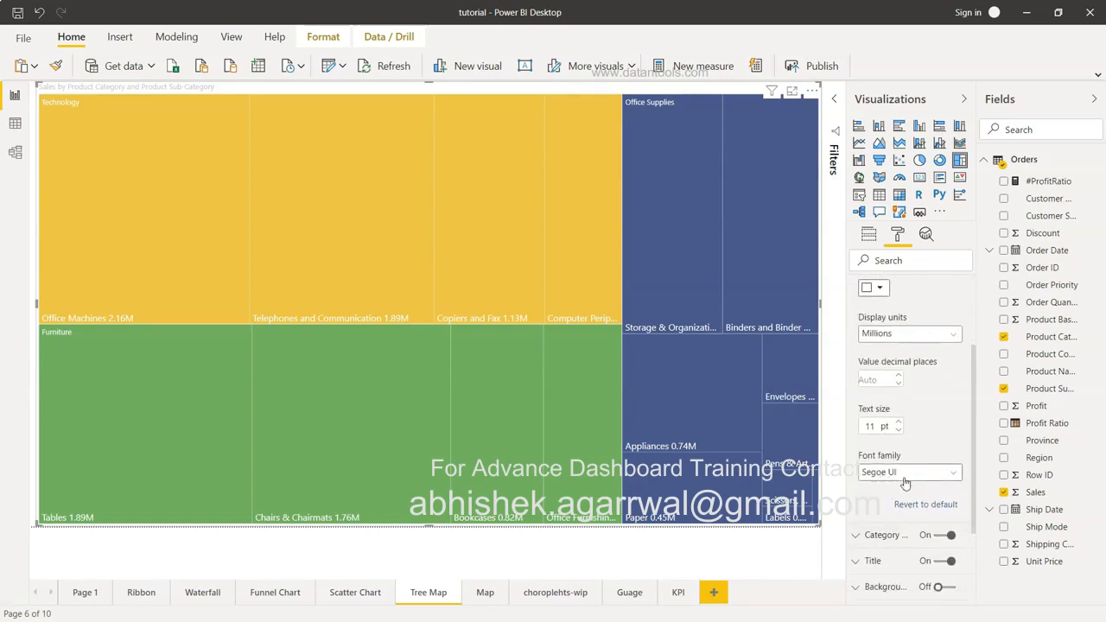
{"action": "scroll", "coordinate": [905, 482], "scroll_direction": "up", "scroll_amount": 3}
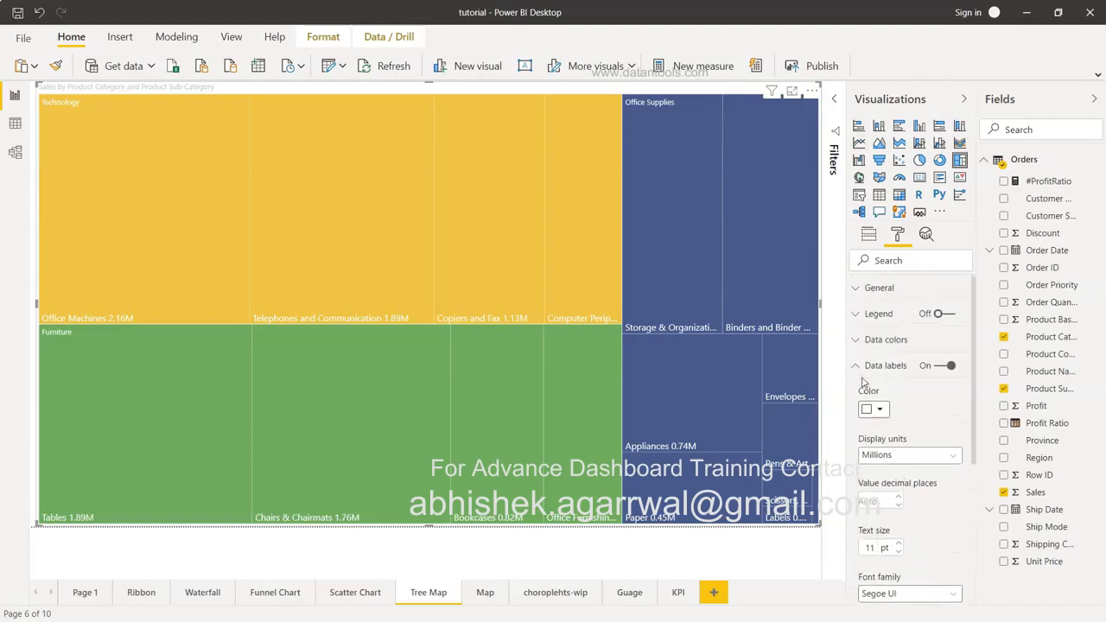
{"action": "left_click", "coordinate": [855, 365]}
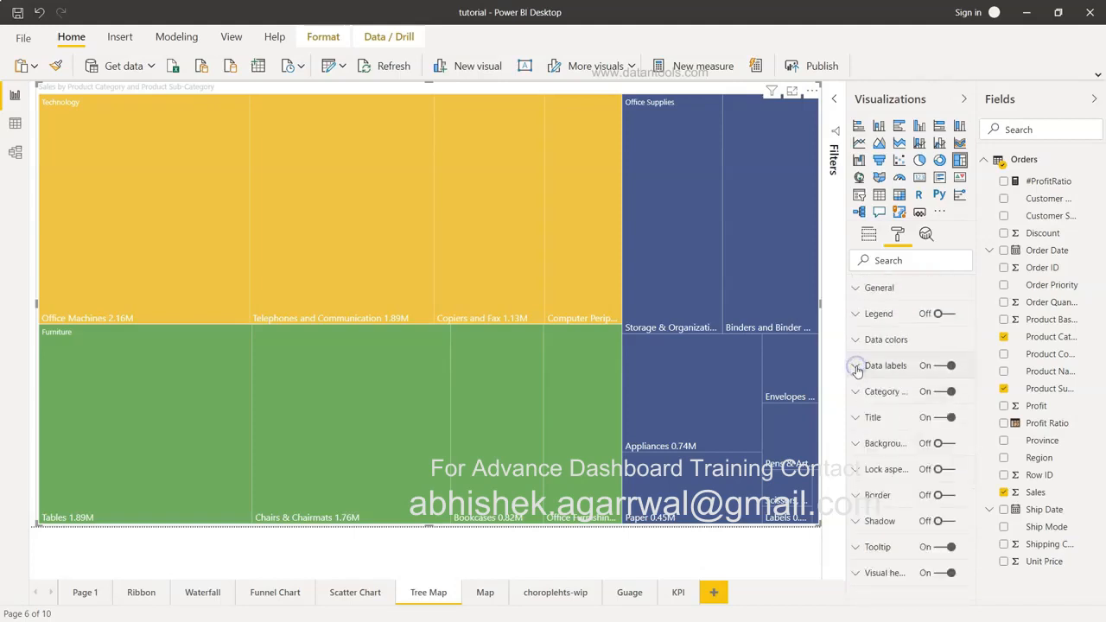
- Increase the text size of the treemap's category labels to 14 pt
{"action": "left_click", "coordinate": [857, 316]}
{"action": "left_click", "coordinate": [857, 316]}
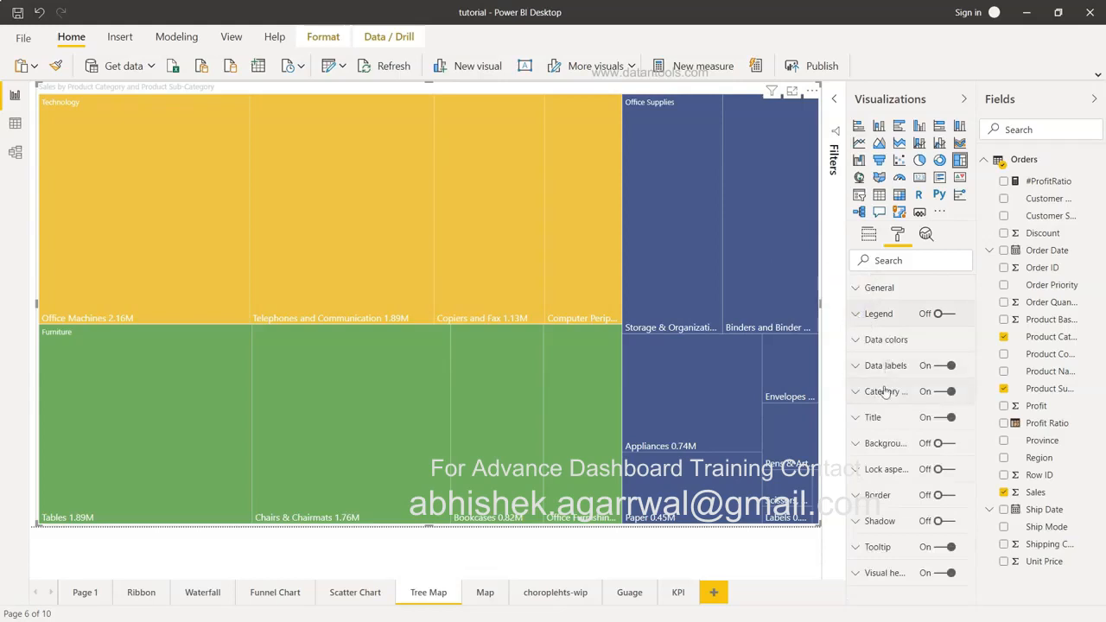
{"action": "left_click", "coordinate": [855, 391]}
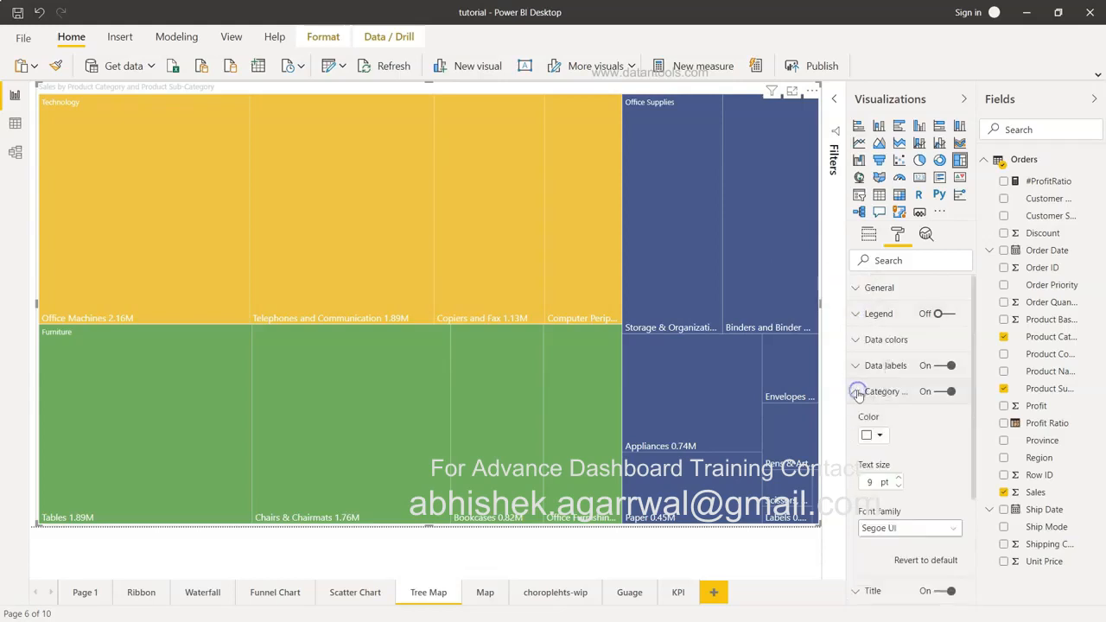
{"action": "left_click", "coordinate": [899, 480]}
{"action": "left_click", "coordinate": [899, 478]}
{"action": "left_click", "coordinate": [898, 478]}
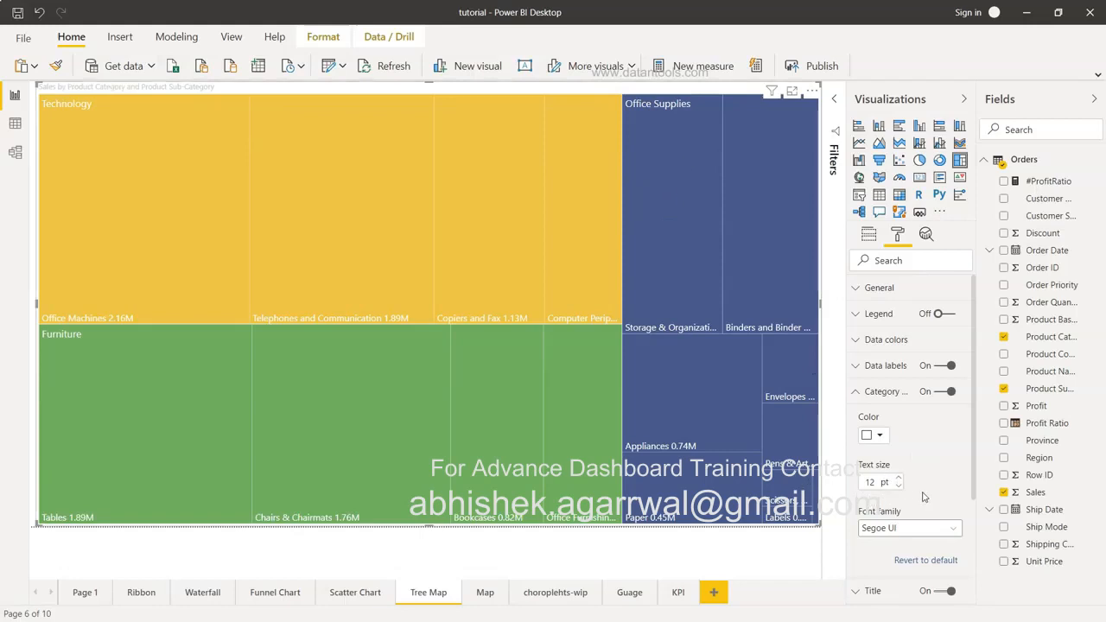
{"action": "left_click", "coordinate": [899, 480]}
{"action": "left_click", "coordinate": [899, 480]}
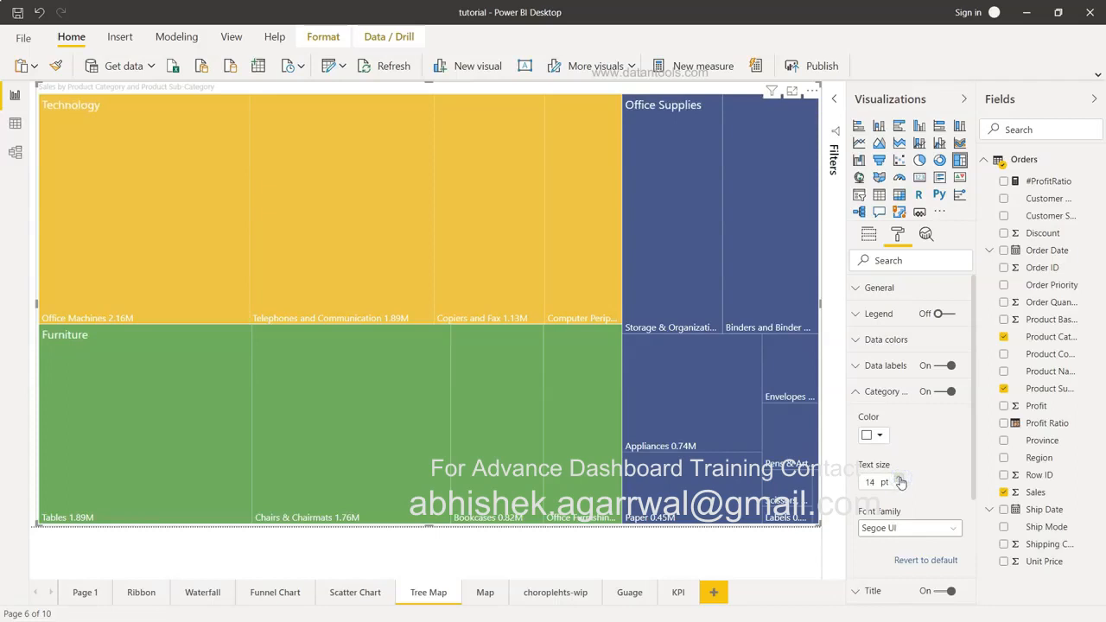
{"action": "scroll", "coordinate": [923, 485], "scroll_direction": "down", "scroll_amount": 2}
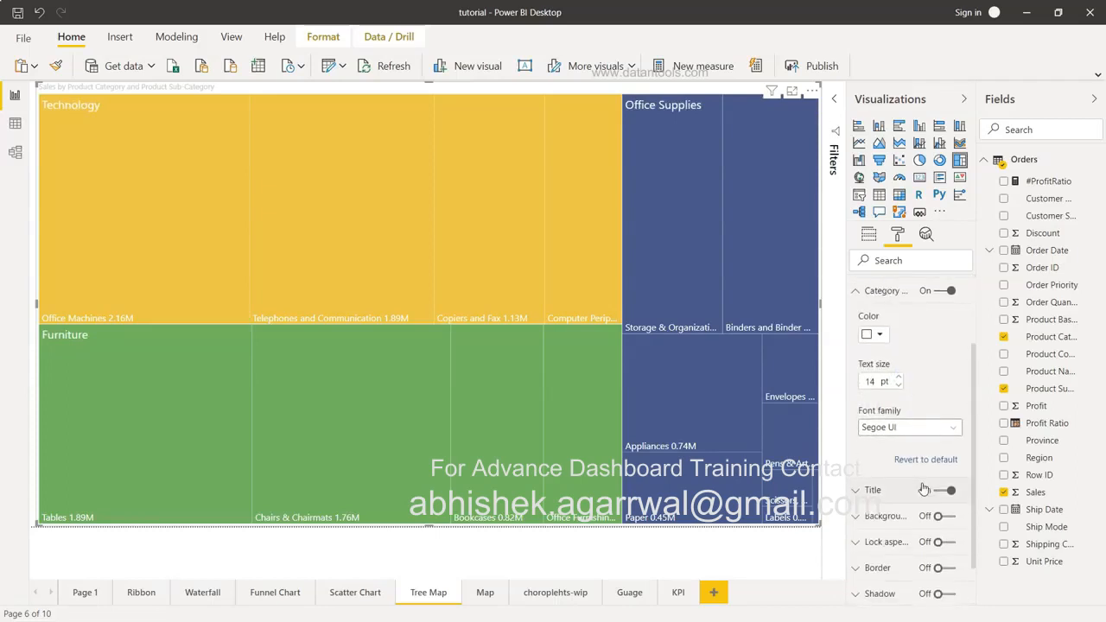
{"action": "scroll", "coordinate": [923, 489], "scroll_direction": "up", "scroll_amount": 2}
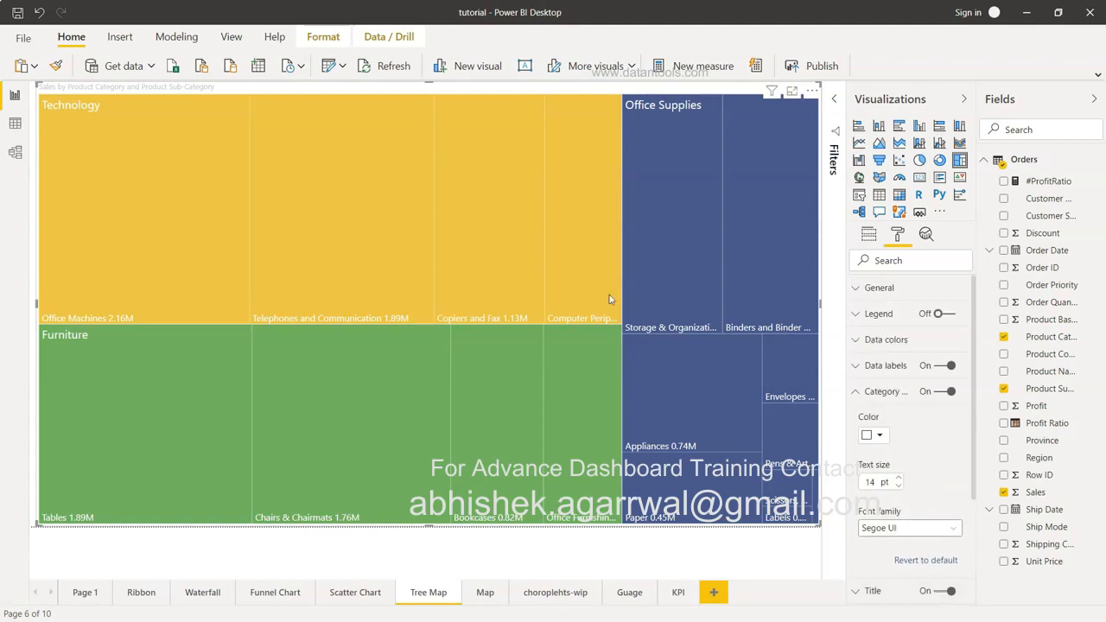
{"action": "mouse_move", "coordinate": [682, 114]}
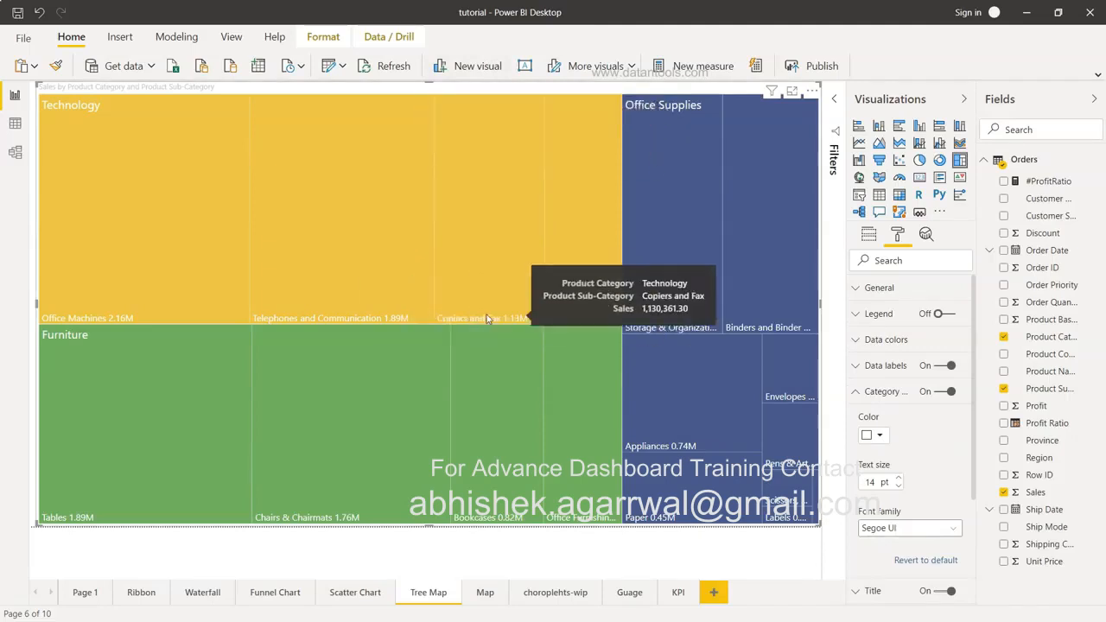
- Change the data color of the Office Supplies category to the light teal theme color
{"action": "left_click", "coordinate": [854, 392]}
{"action": "left_click", "coordinate": [857, 342]}
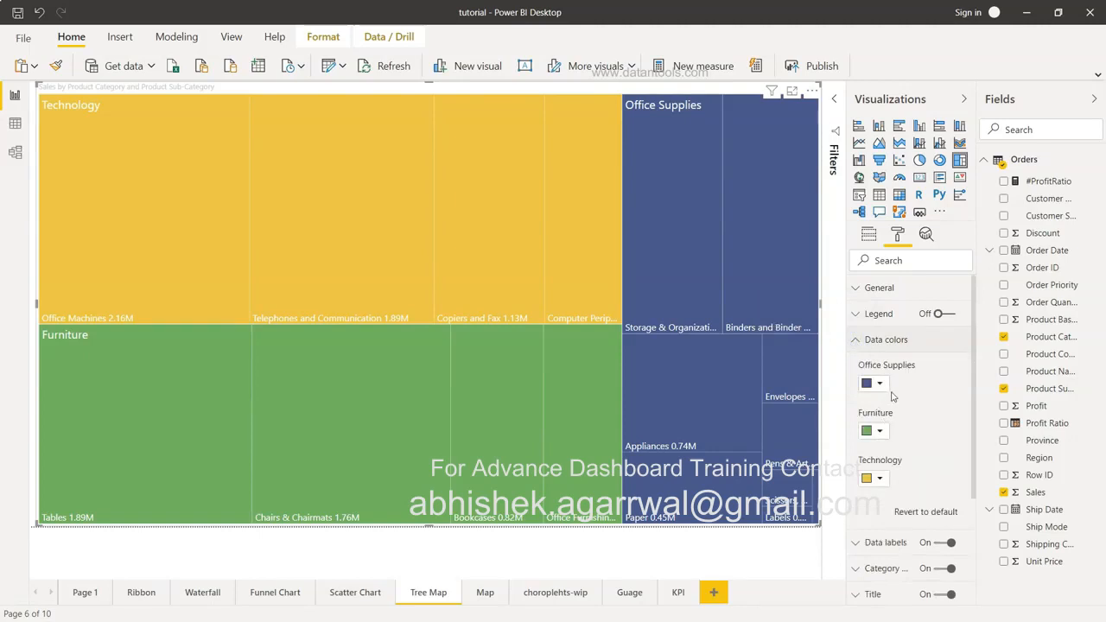
{"action": "left_click", "coordinate": [879, 384]}
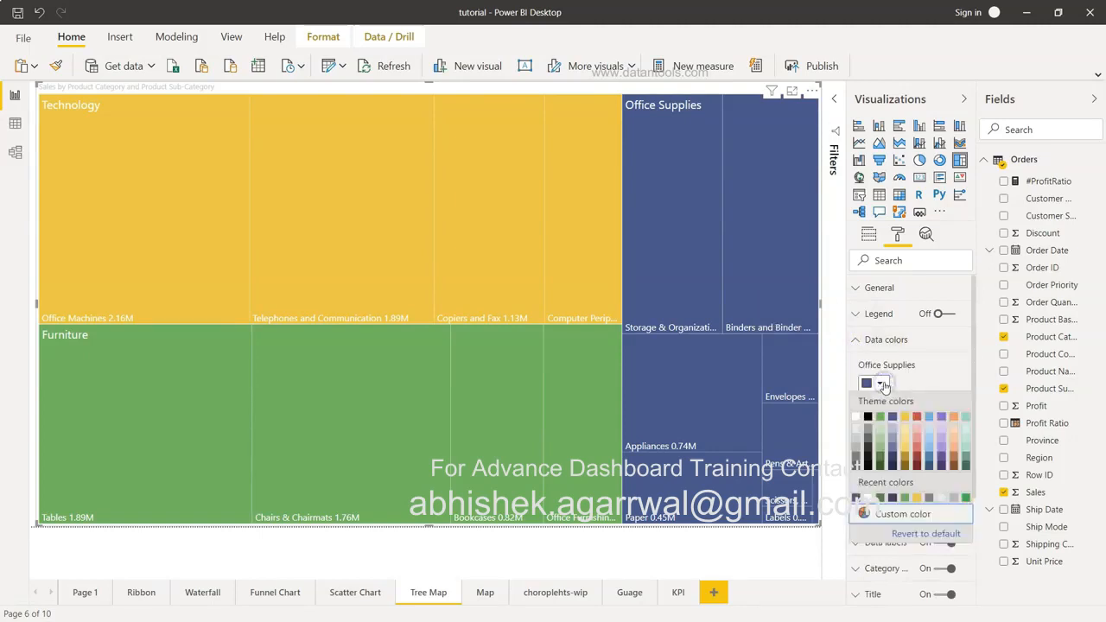
{"action": "left_click", "coordinate": [966, 417]}
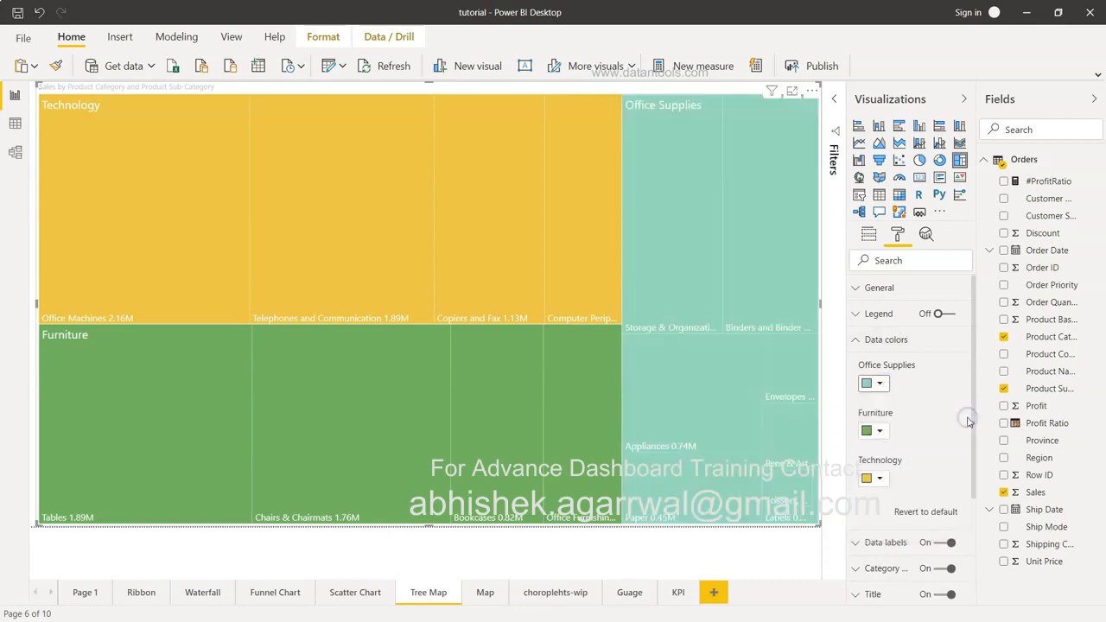
- Change the data color of the Office Supplies category to the purple theme color
{"action": "left_click", "coordinate": [880, 385]}
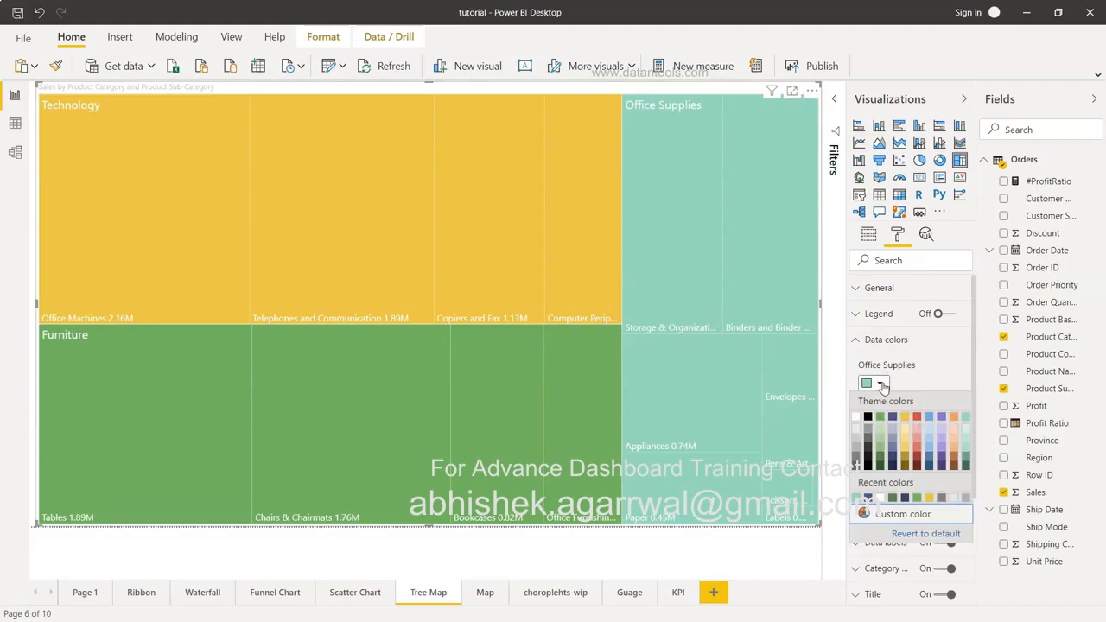
{"action": "left_click", "coordinate": [941, 417]}
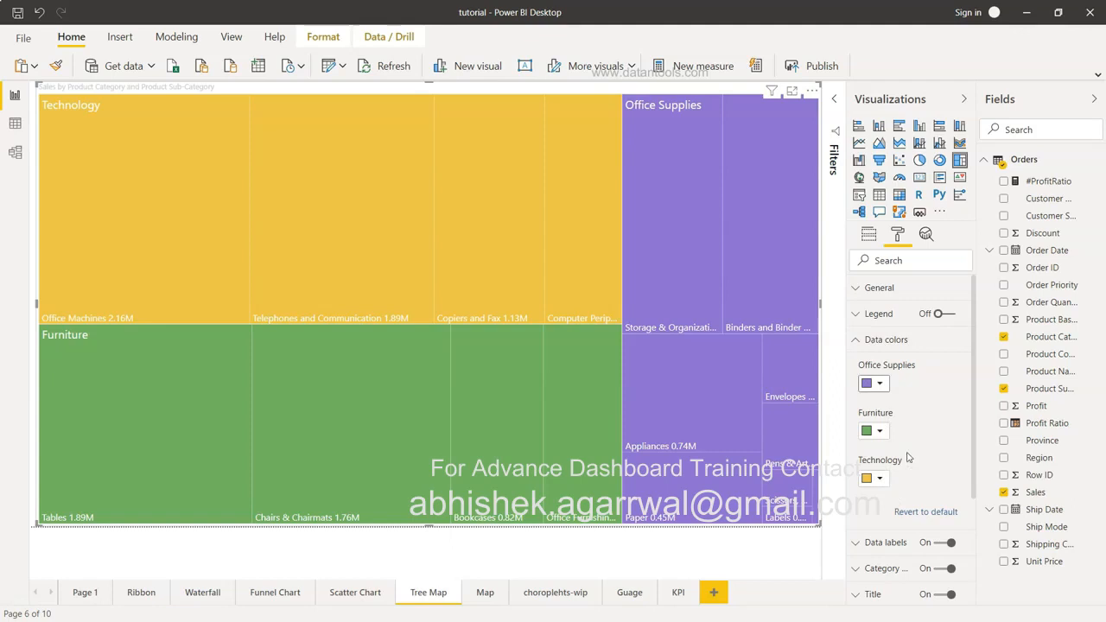
{"action": "scroll", "coordinate": [909, 458], "scroll_direction": "down", "scroll_amount": 4}
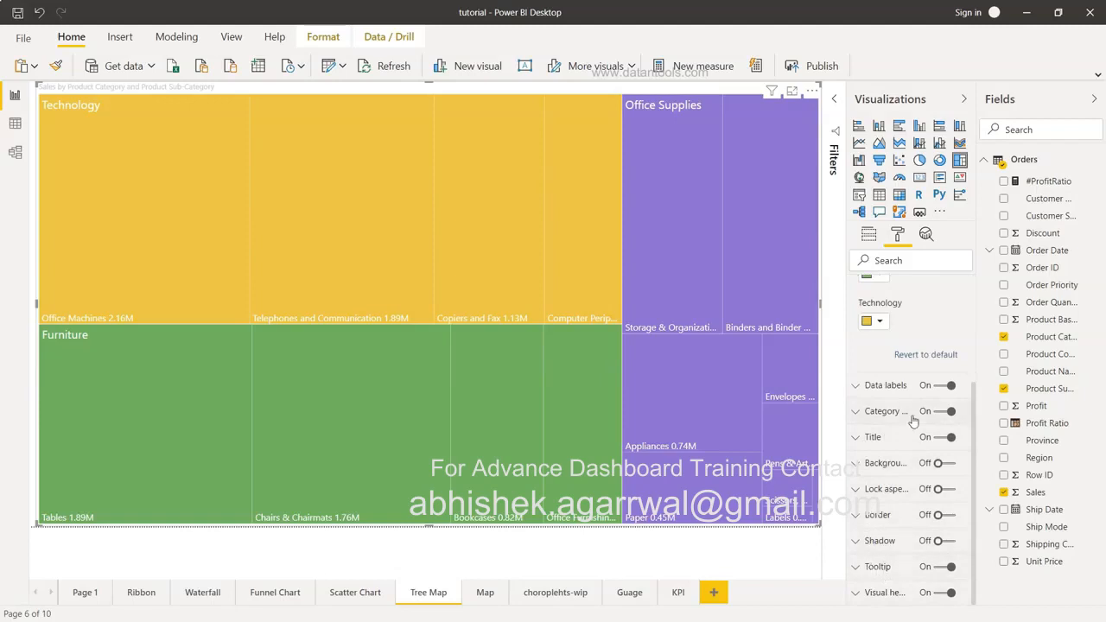
{"action": "scroll", "coordinate": [914, 420], "scroll_direction": "up", "scroll_amount": 3}
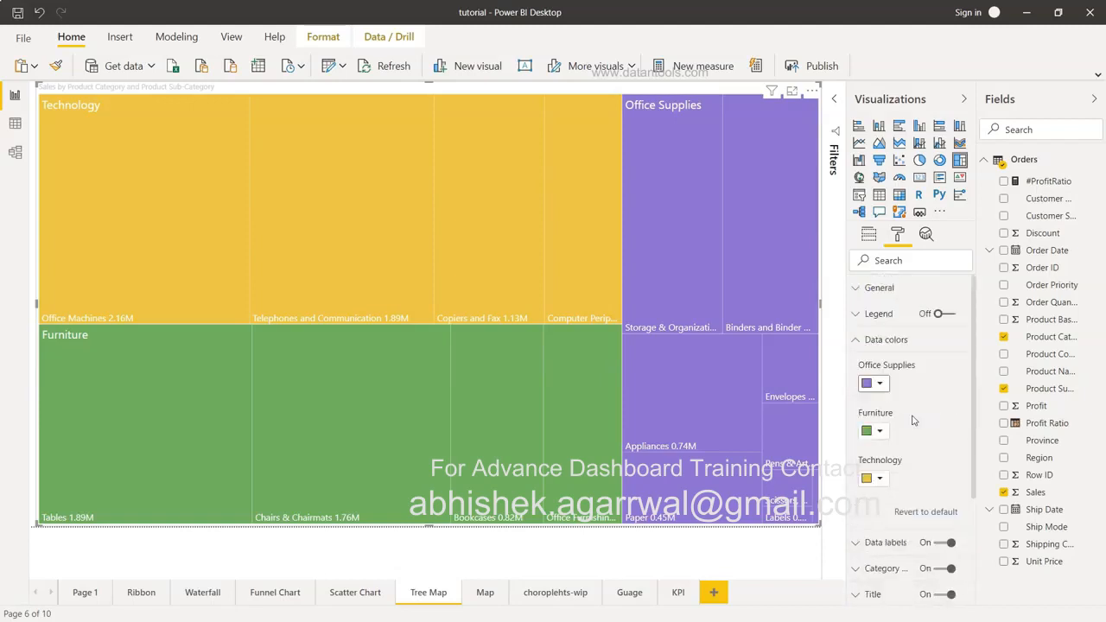
- Add the Profit field to the treemap's tooltips and check the tooltip on a treemap tile
{"action": "left_click", "coordinate": [869, 235]}
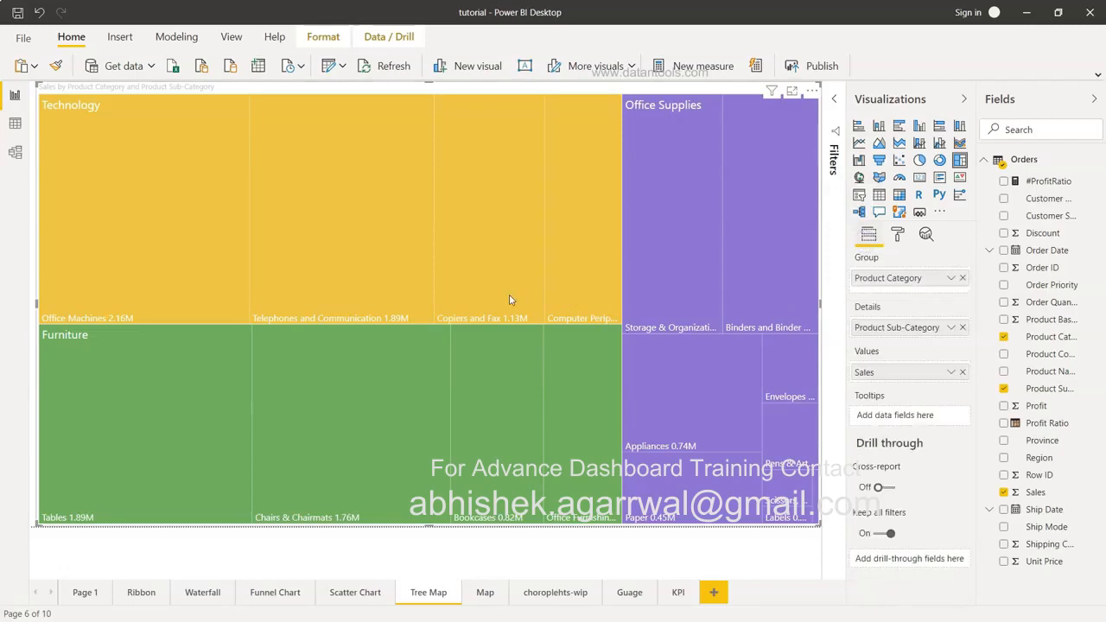
{"action": "mouse_move", "coordinate": [510, 300]}
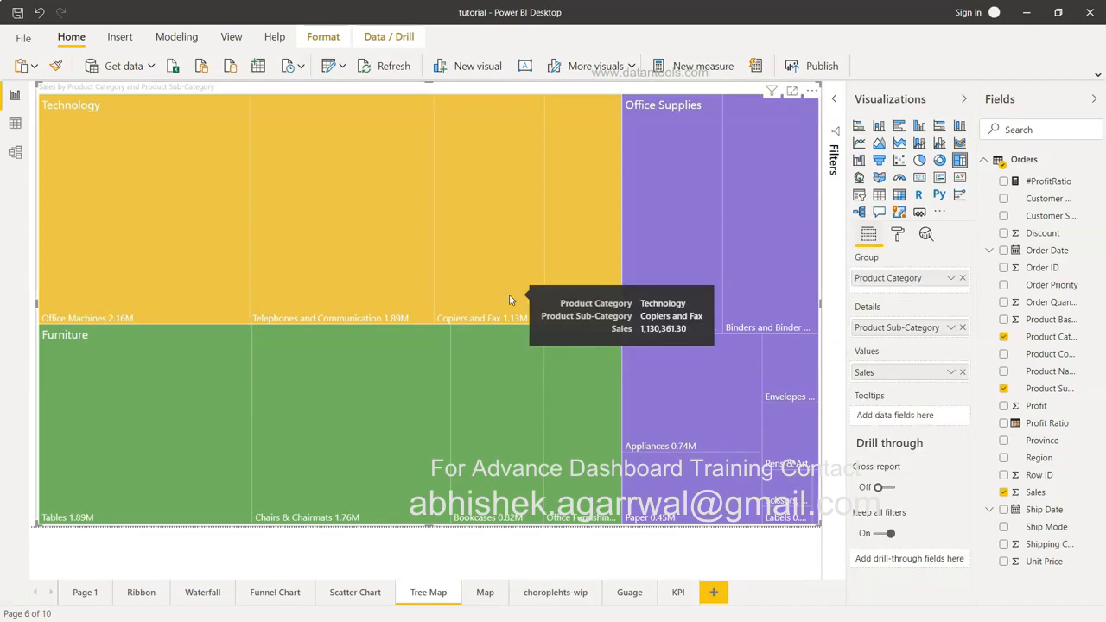
{"action": "left_click_drag", "start_coordinate": [1037, 408], "coordinate": [918, 425]}
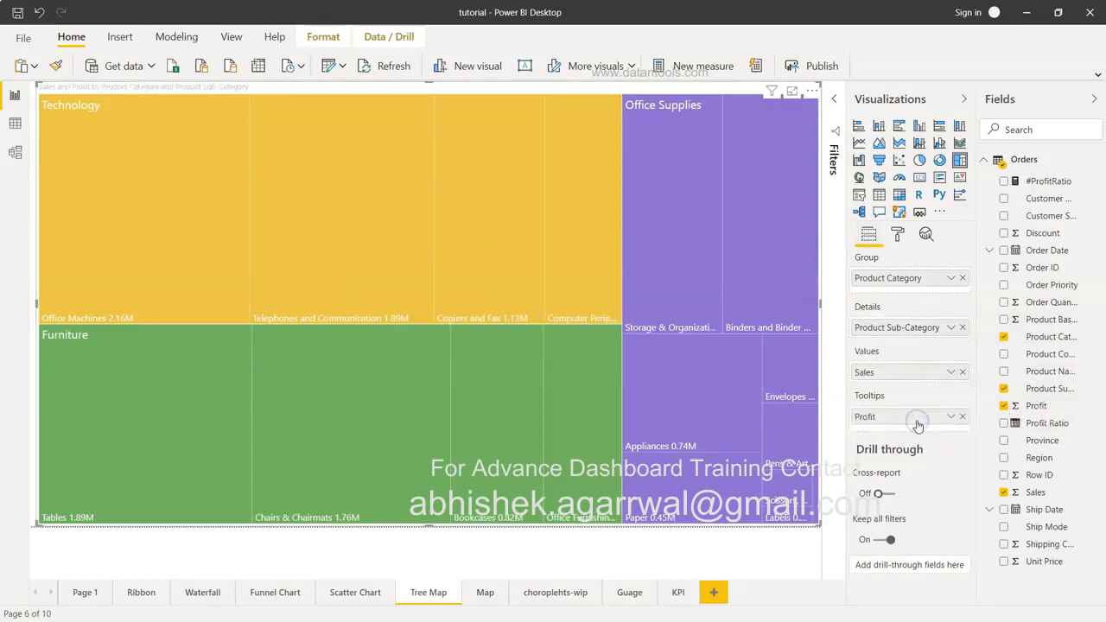
{"action": "mouse_move", "coordinate": [494, 266]}
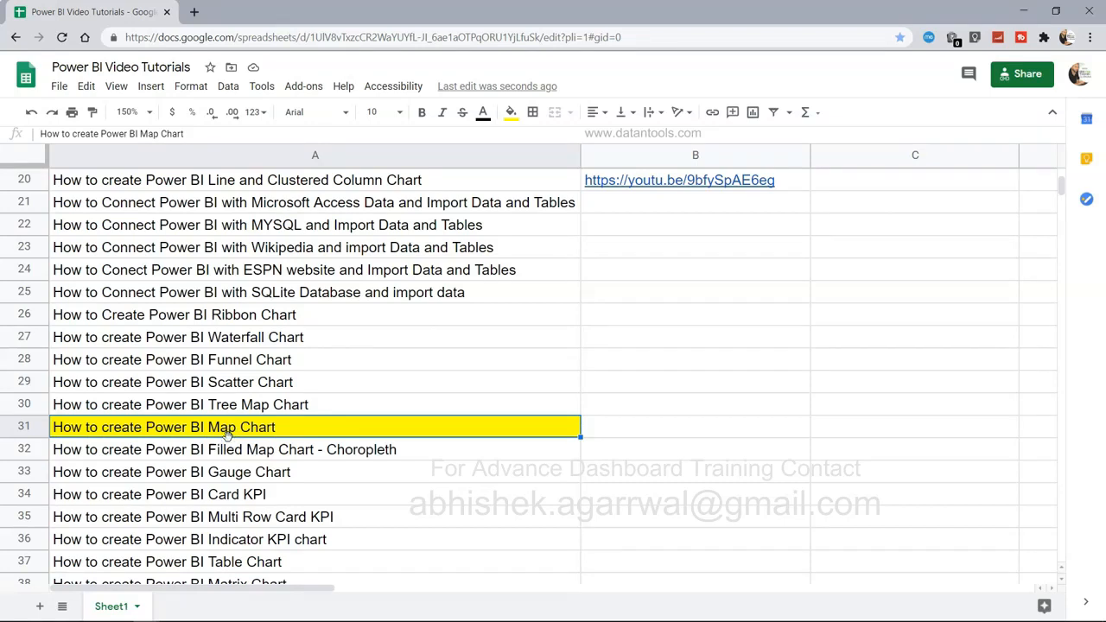
- Examine the tutorial titles and video links listed in the Power BI Video Tutorials spreadsheet
{"action": "scroll", "coordinate": [227, 432], "scroll_direction": "up", "scroll_amount": 5}
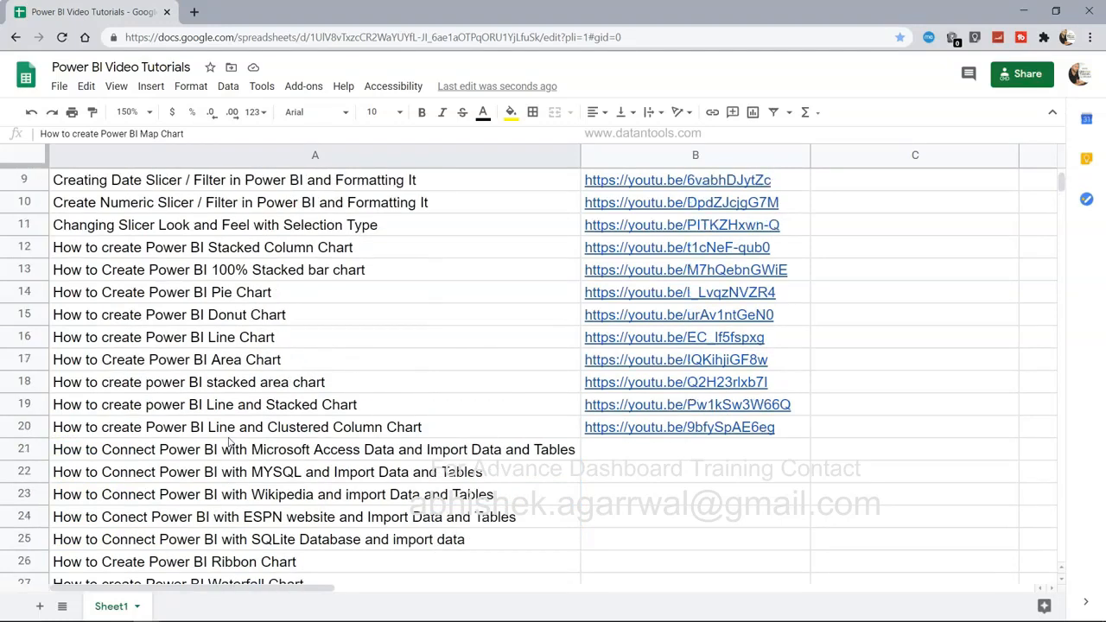
{"action": "scroll", "coordinate": [229, 441], "scroll_direction": "up", "scroll_amount": 1}
{"action": "scroll", "coordinate": [229, 442], "scroll_direction": "up", "scroll_amount": 1}
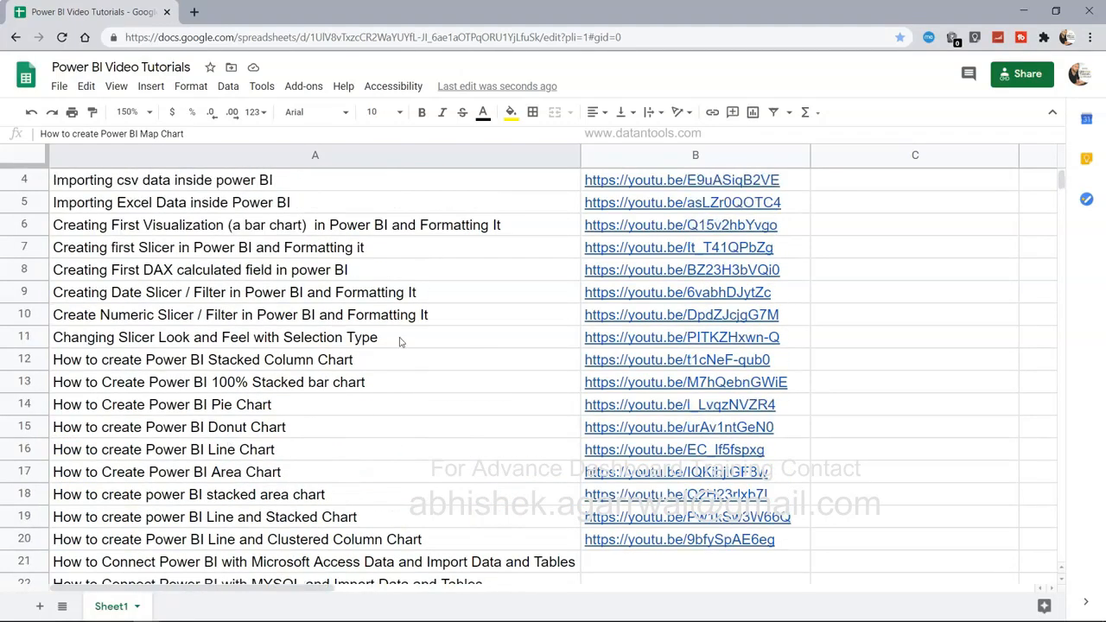
{"action": "mouse_move", "coordinate": [618, 333]}
{"action": "scroll", "coordinate": [619, 332], "scroll_direction": "up", "scroll_amount": 1}
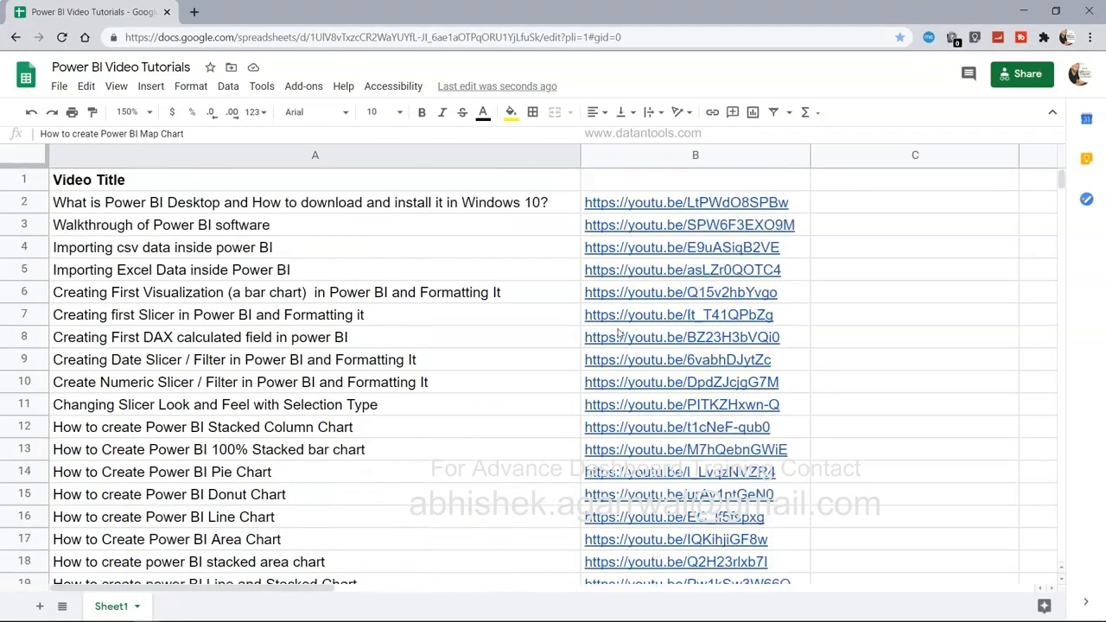
{"action": "scroll", "coordinate": [485, 429], "scroll_direction": "down", "scroll_amount": 10}
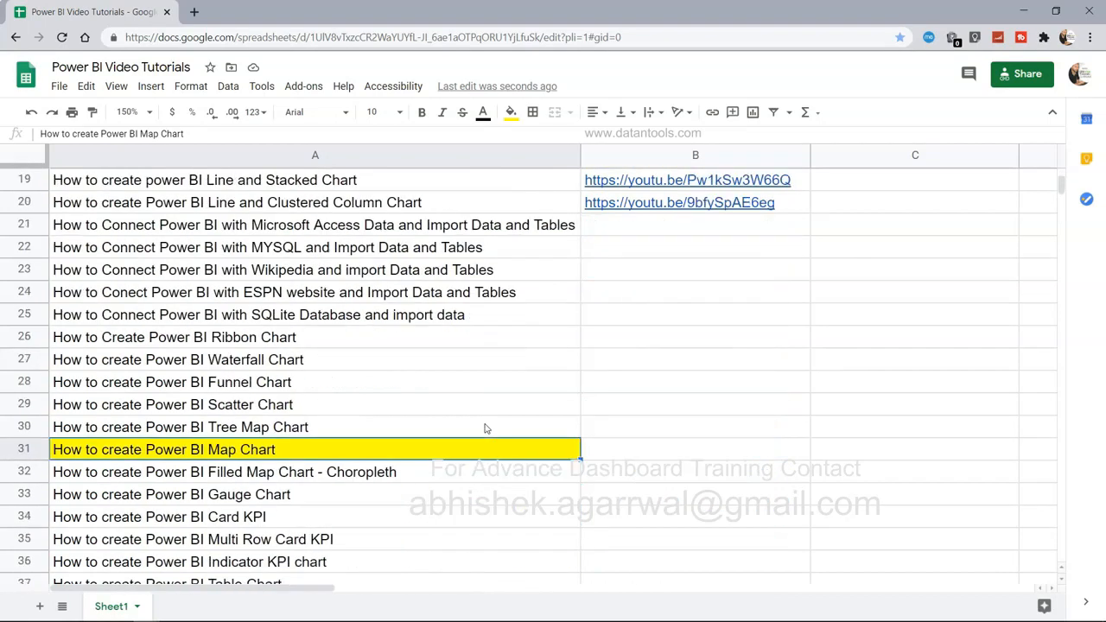
{"action": "scroll", "coordinate": [484, 428], "scroll_direction": "down", "scroll_amount": 1}
{"action": "scroll", "coordinate": [484, 428], "scroll_direction": "up", "scroll_amount": 1}
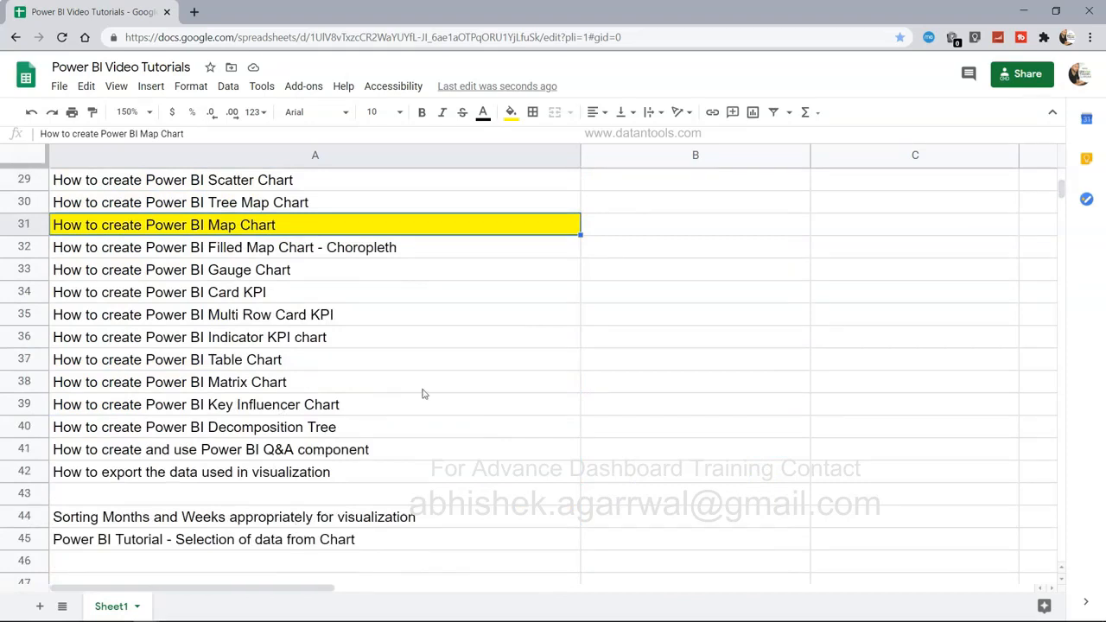
{"action": "scroll", "coordinate": [439, 381], "scroll_direction": "up", "scroll_amount": 2}
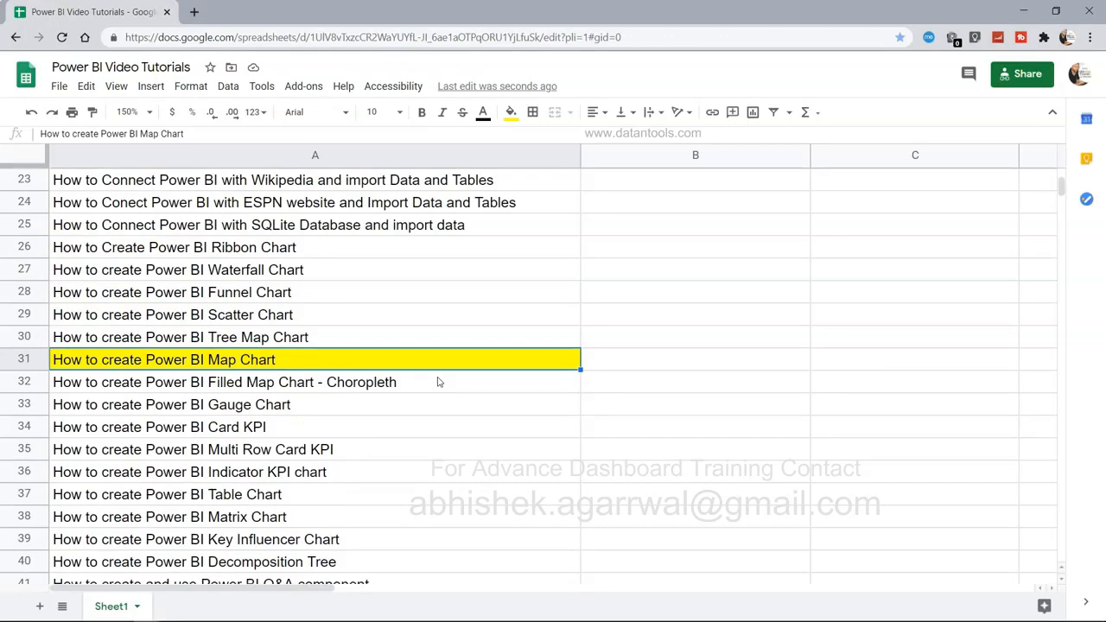
- Switch to Power BI Desktop, inspect the existing Sales by Province map and delete it from the Map page
{"action": "key", "text": "alt+Tab"}
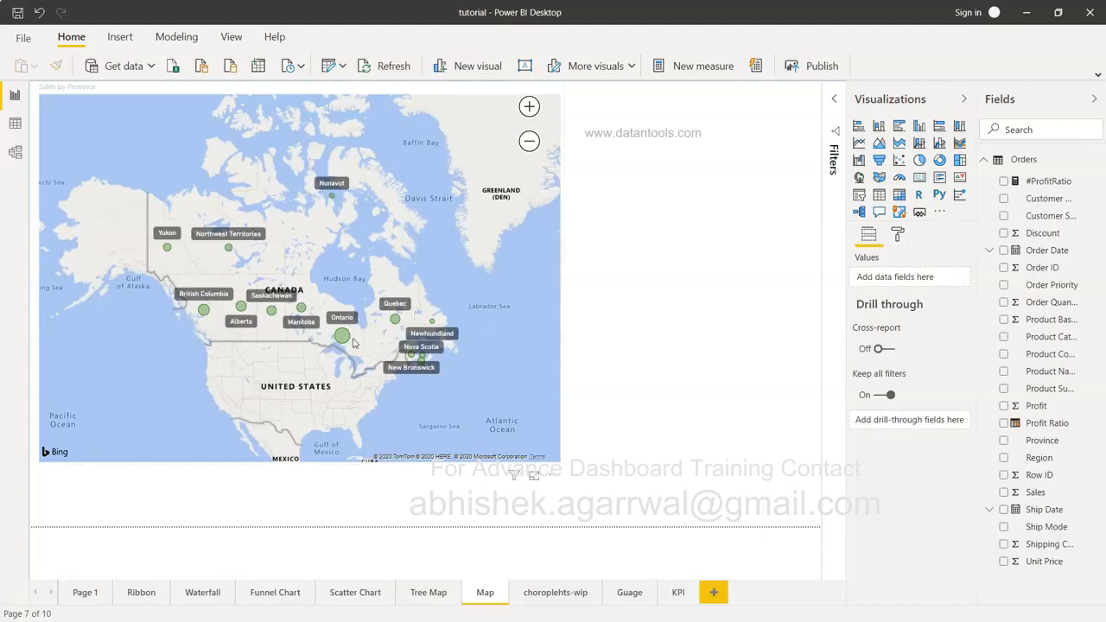
{"action": "mouse_move", "coordinate": [349, 343]}
{"action": "left_click", "coordinate": [529, 107]}
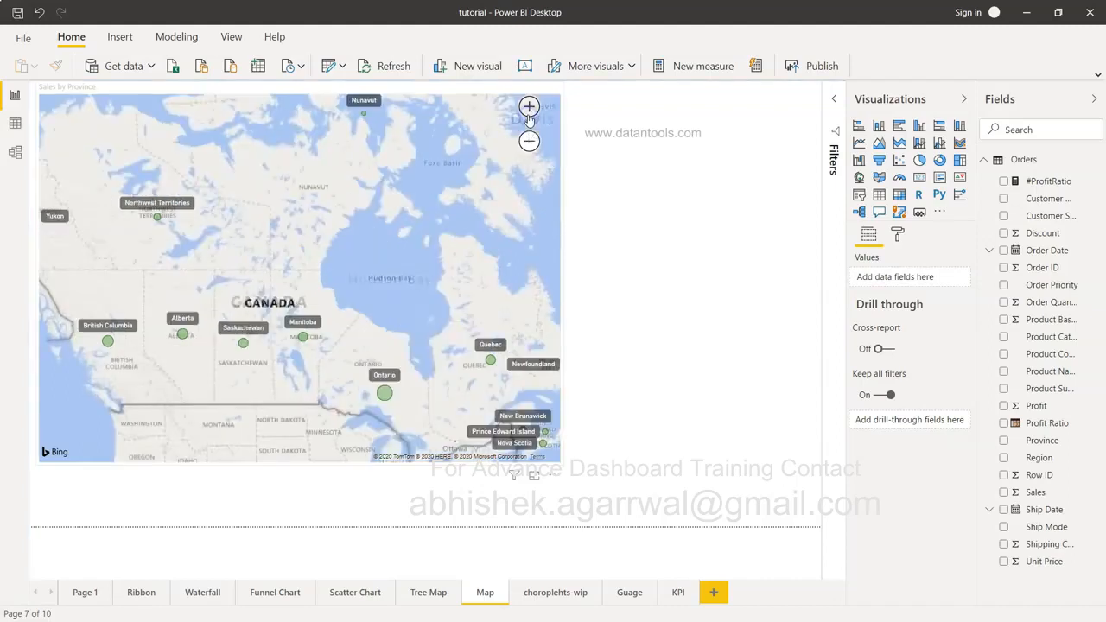
{"action": "double_click", "coordinate": [361, 268]}
{"action": "left_click_drag", "start_coordinate": [361, 268], "coordinate": [503, 335]}
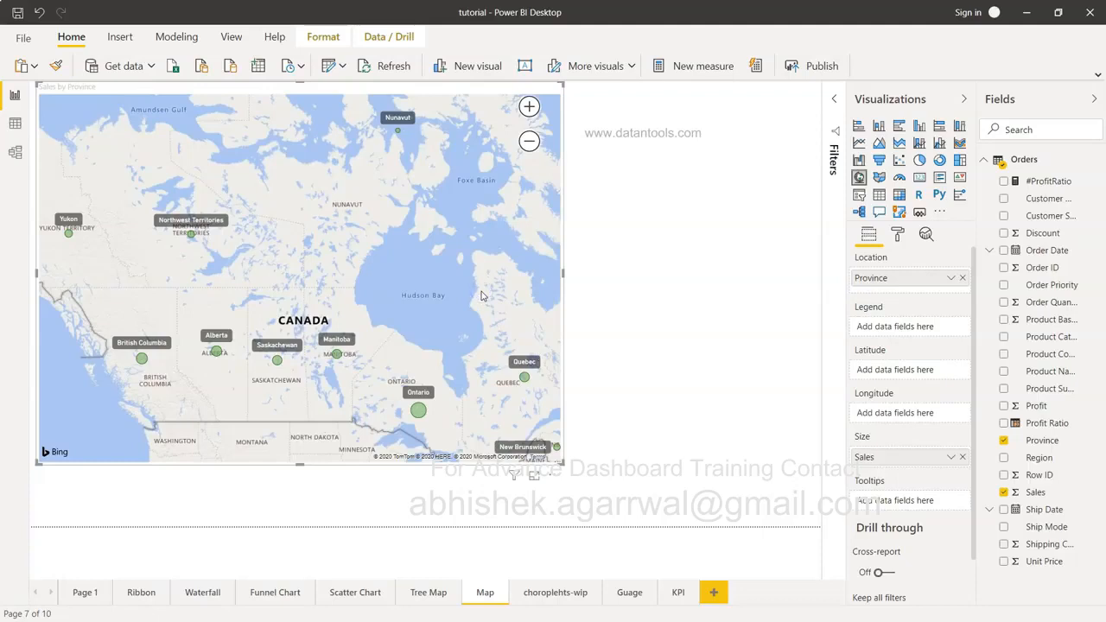
{"action": "key", "text": "Delete"}
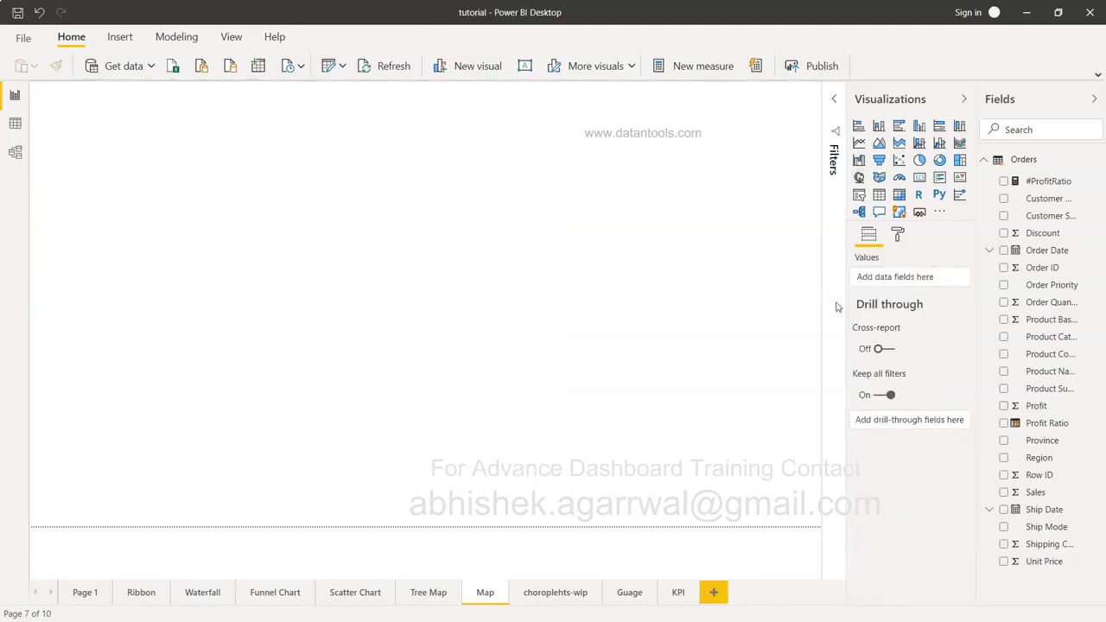
- Insert a map visual filling the page, with Province as the location and Sales as the bubble size
{"action": "left_click", "coordinate": [860, 178]}
{"action": "left_click_drag", "start_coordinate": [207, 251], "coordinate": [822, 525]}
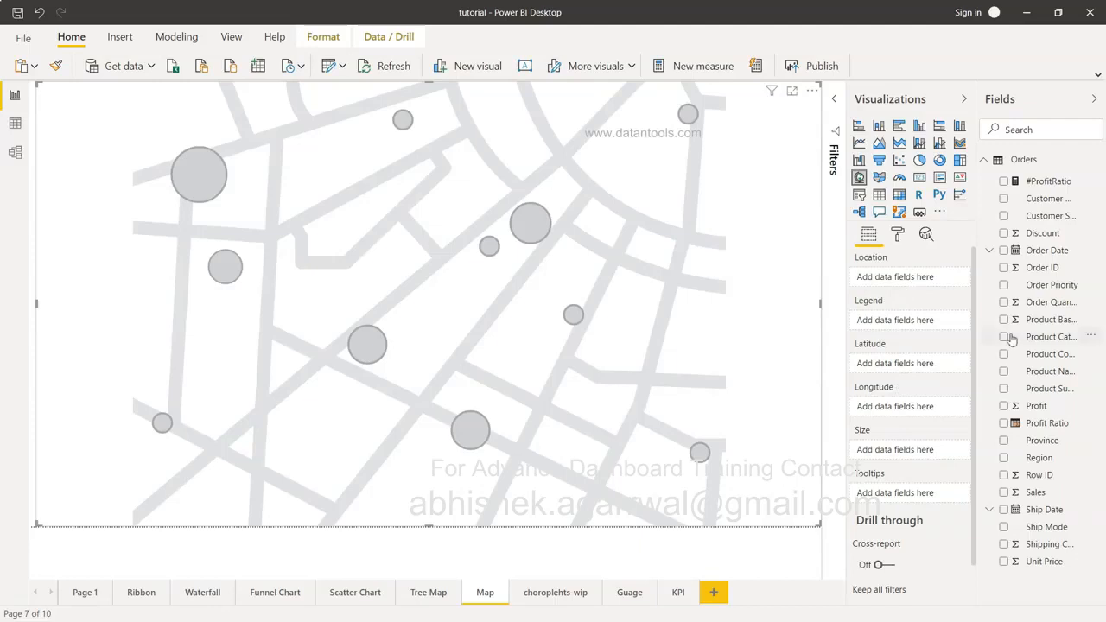
{"action": "left_click", "coordinate": [1004, 441]}
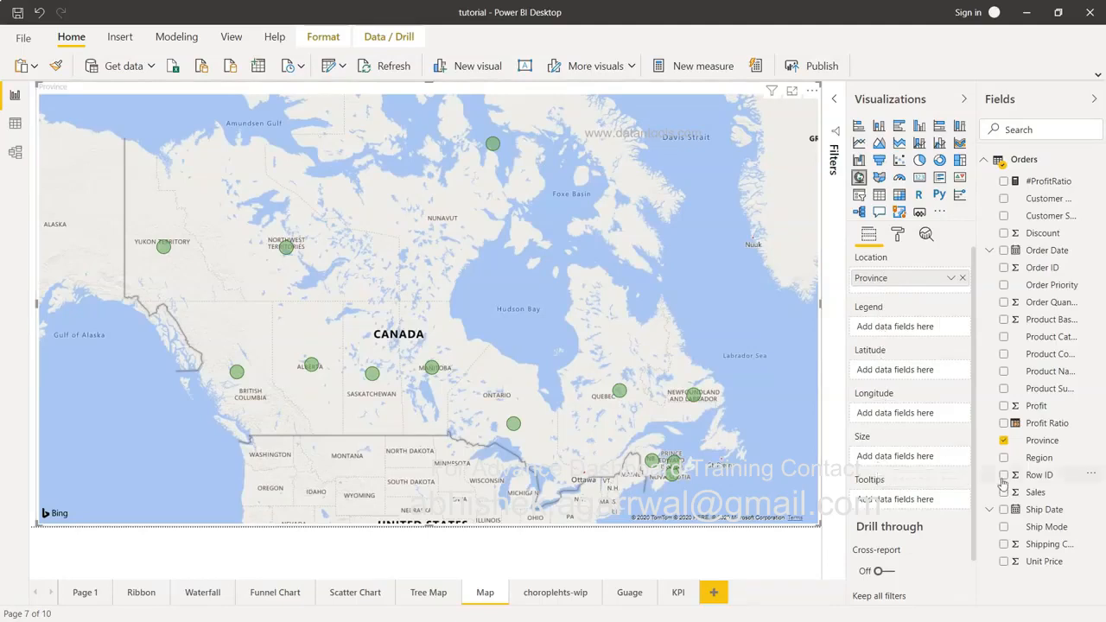
{"action": "left_click_drag", "start_coordinate": [1034, 496], "coordinate": [913, 459]}
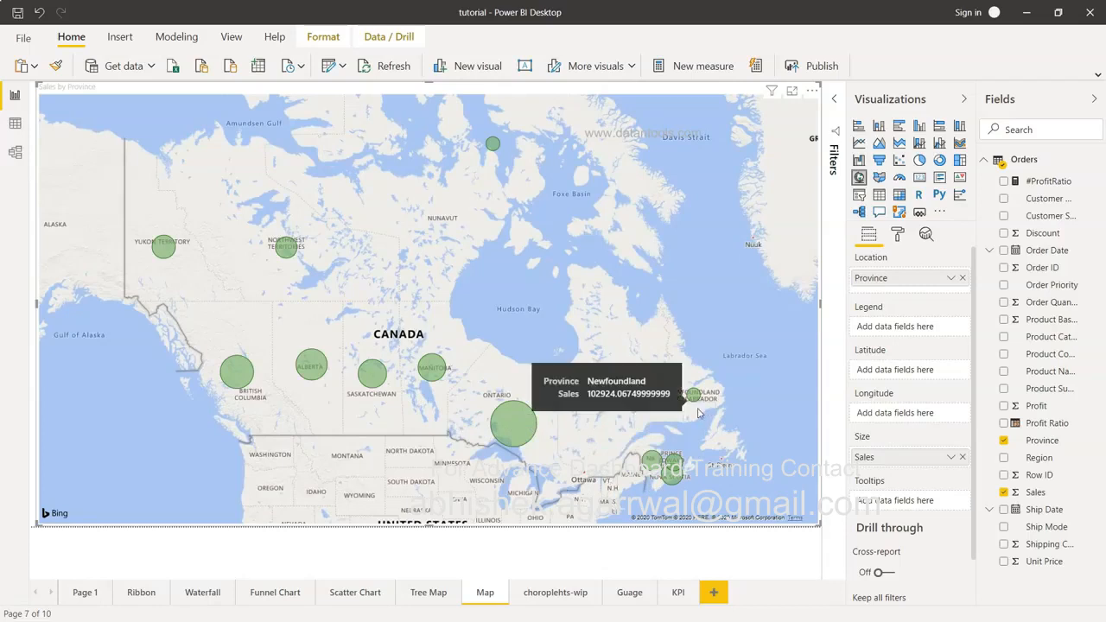
{"action": "mouse_move", "coordinate": [694, 396]}
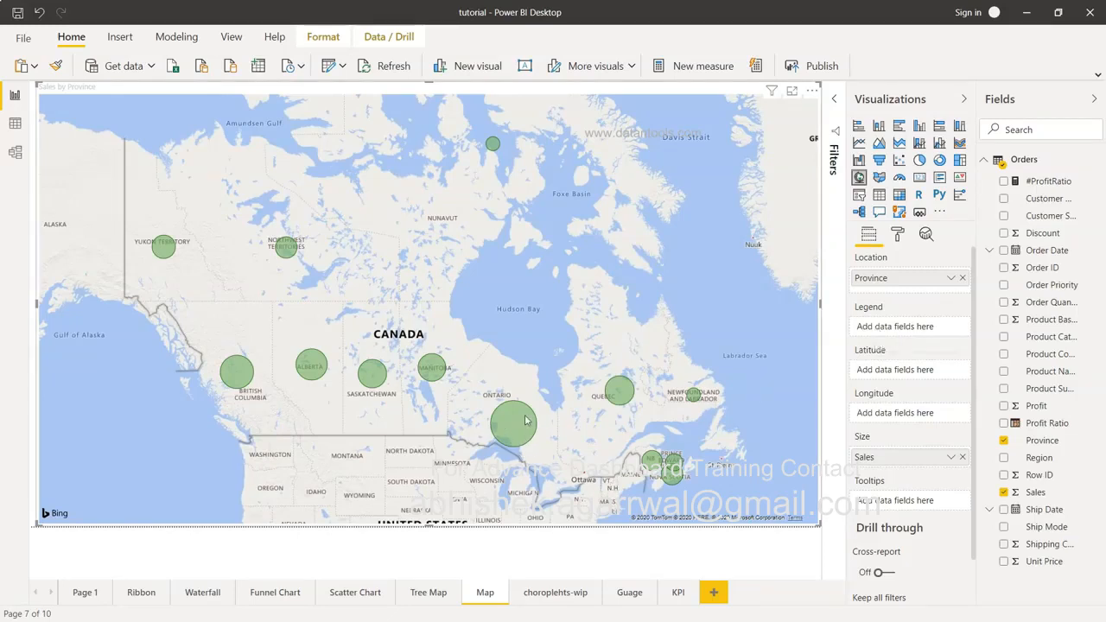
{"action": "mouse_move", "coordinate": [526, 421]}
- Try Customer Segment as the map's legend, inspect the resulting pies and remove the field
{"action": "left_click_drag", "start_coordinate": [1034, 217], "coordinate": [918, 327]}
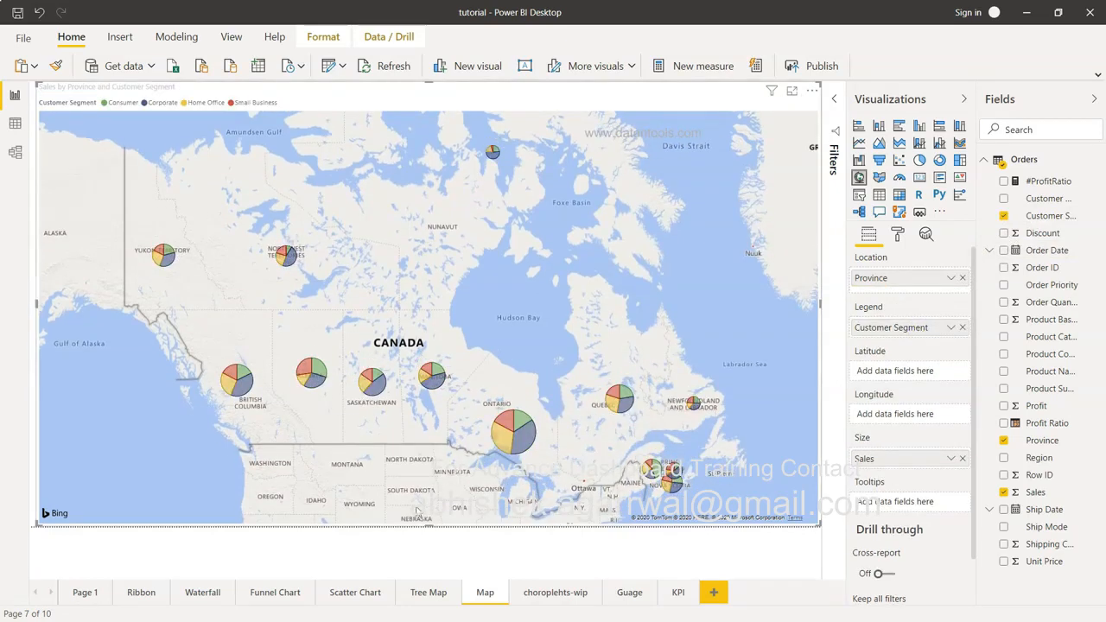
{"action": "mouse_move", "coordinate": [530, 443]}
{"action": "mouse_move", "coordinate": [494, 157]}
{"action": "left_click", "coordinate": [963, 329]}
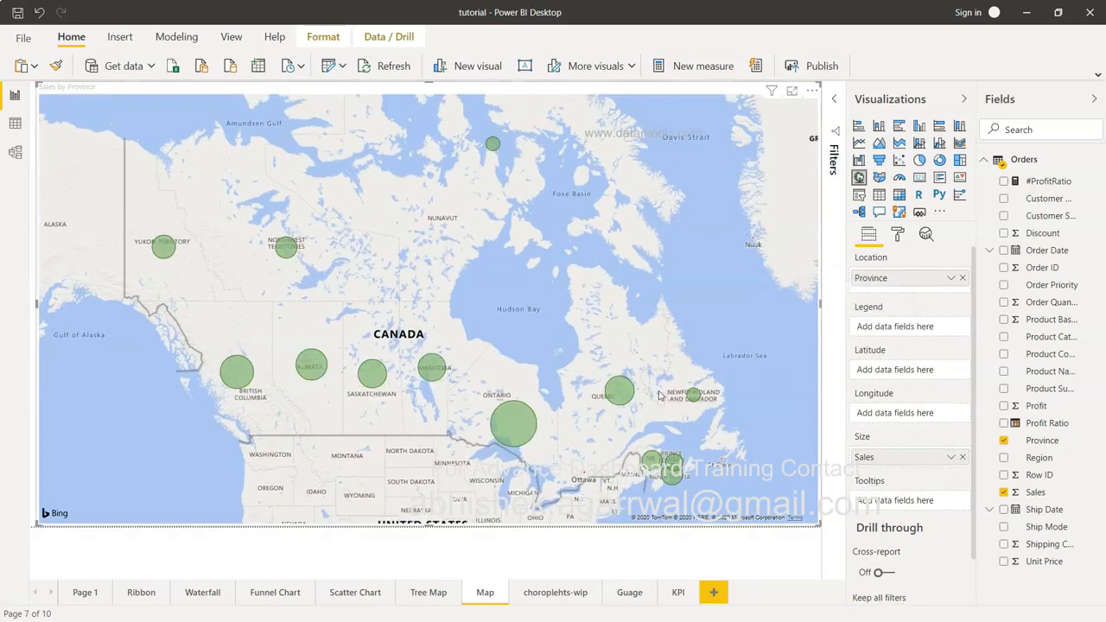
- Try the light teal theme color as the map bubbles' default color and set it back to green
{"action": "left_click", "coordinate": [900, 237]}
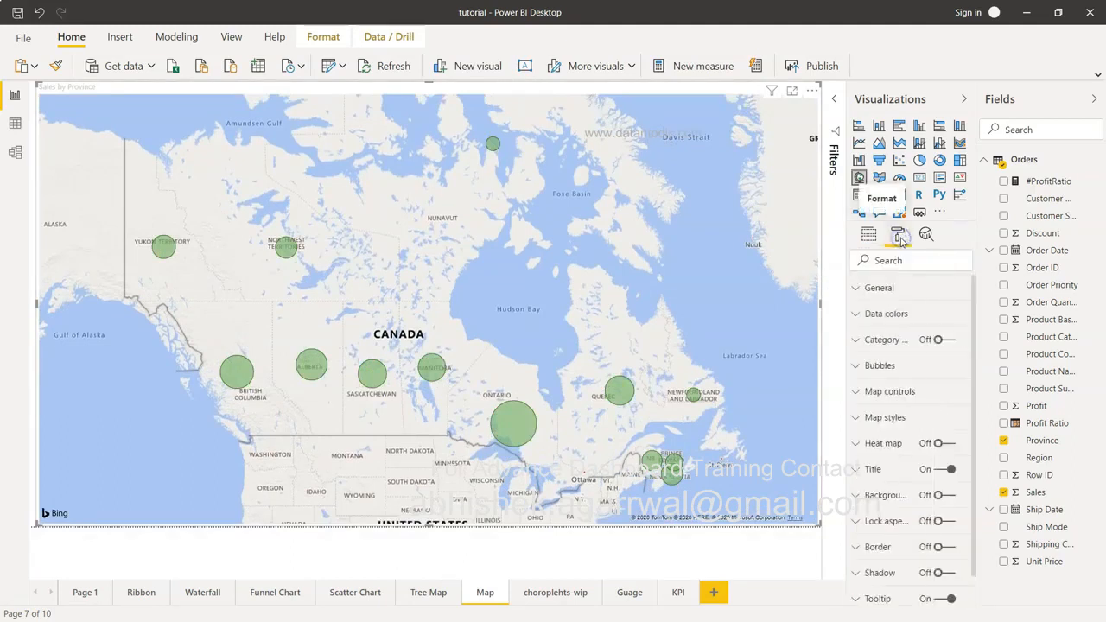
{"action": "left_click", "coordinate": [858, 318]}
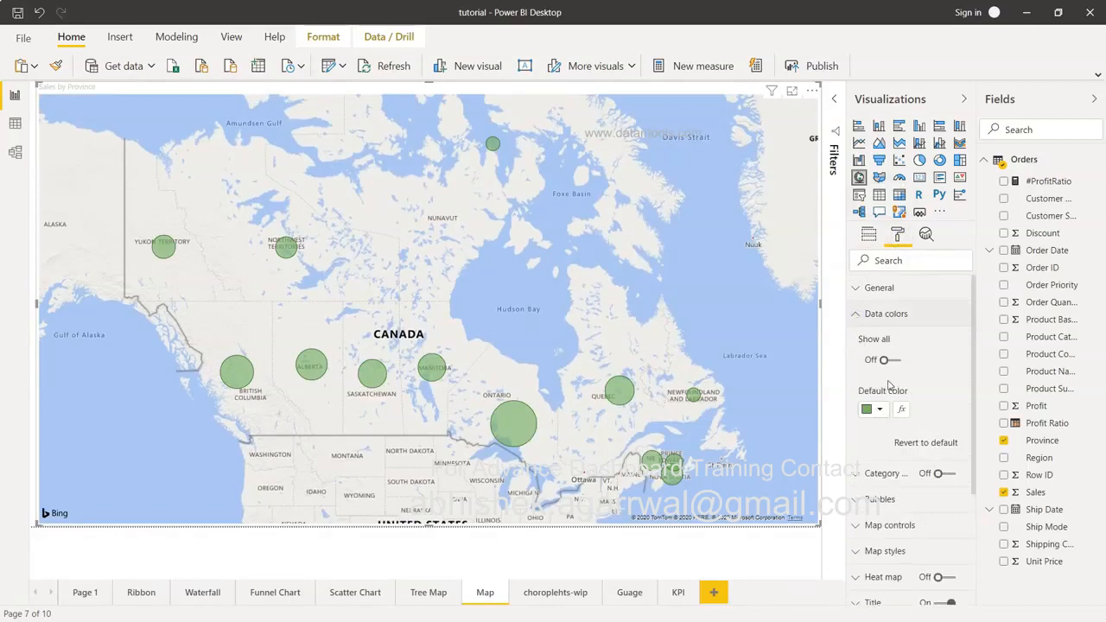
{"action": "left_click", "coordinate": [881, 410]}
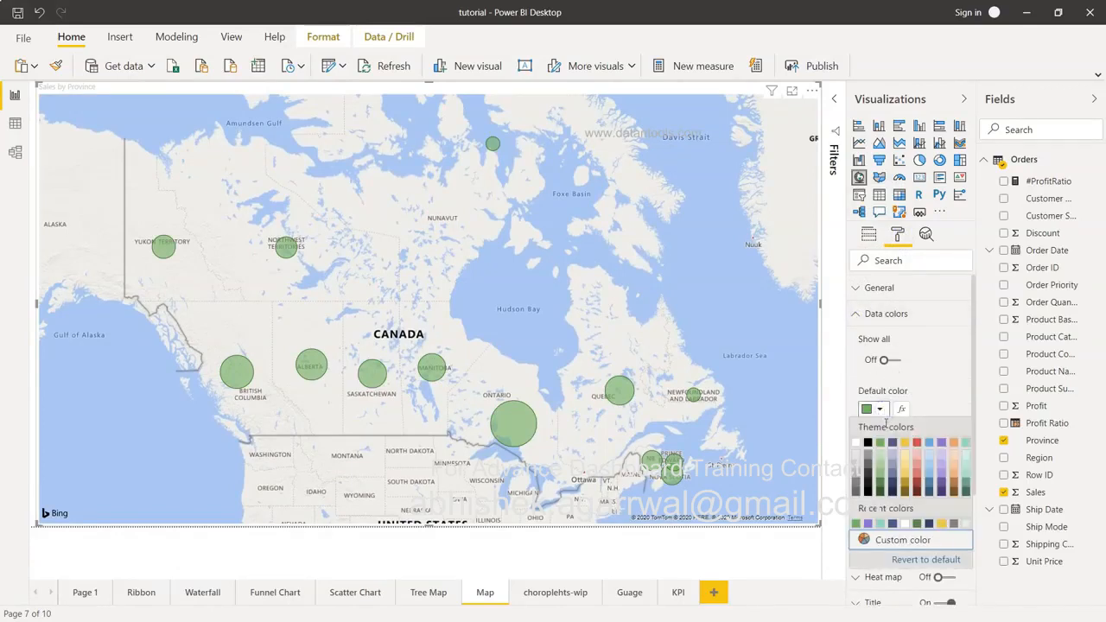
{"action": "left_click", "coordinate": [967, 442]}
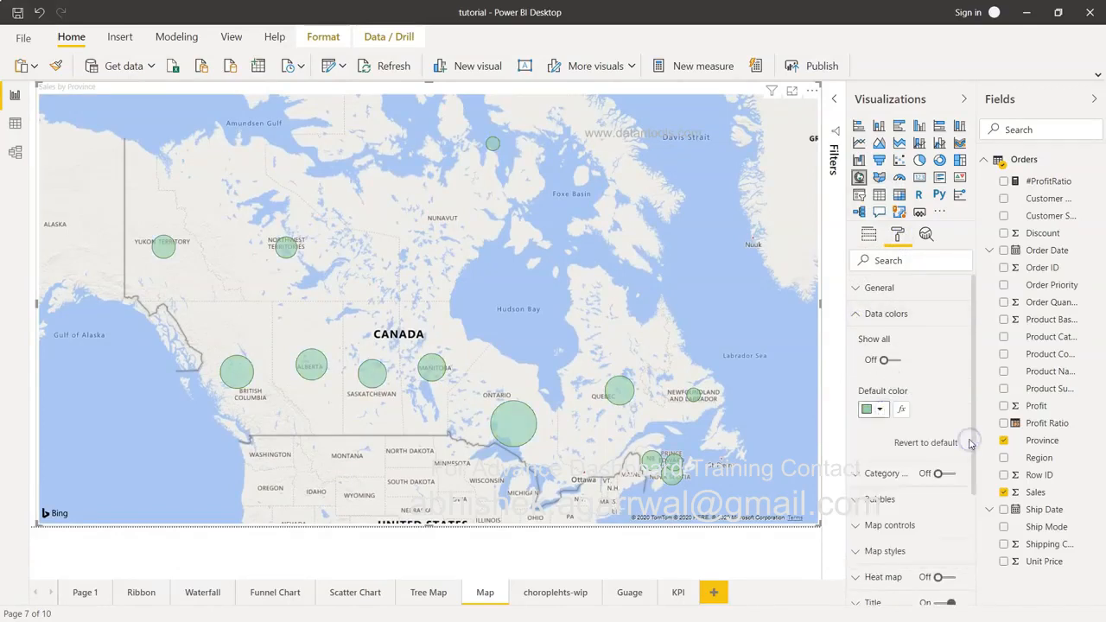
{"action": "left_click", "coordinate": [881, 410]}
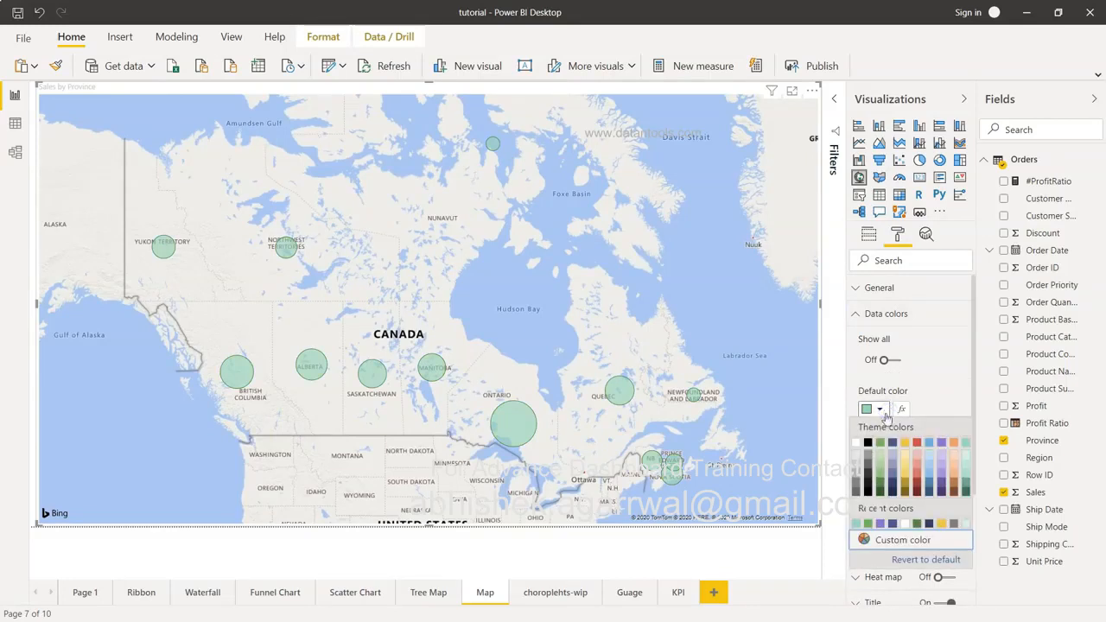
{"action": "left_click", "coordinate": [880, 443]}
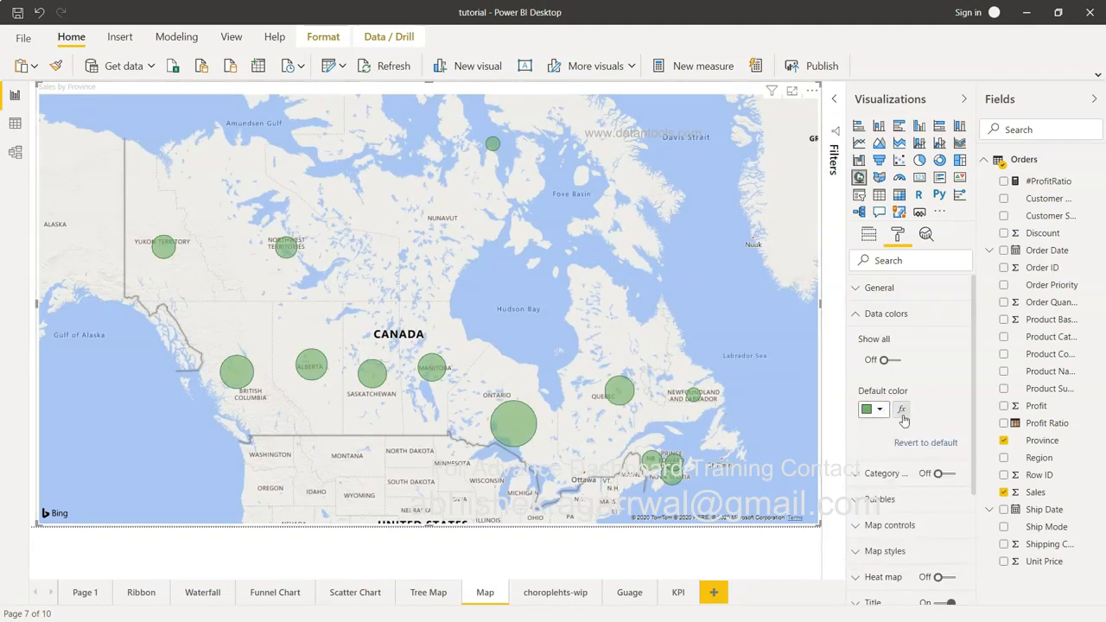
- Apply conditional formatting to the bubbles' default color, using a color scale based on the sum of Profit
{"action": "left_click", "coordinate": [902, 413]}
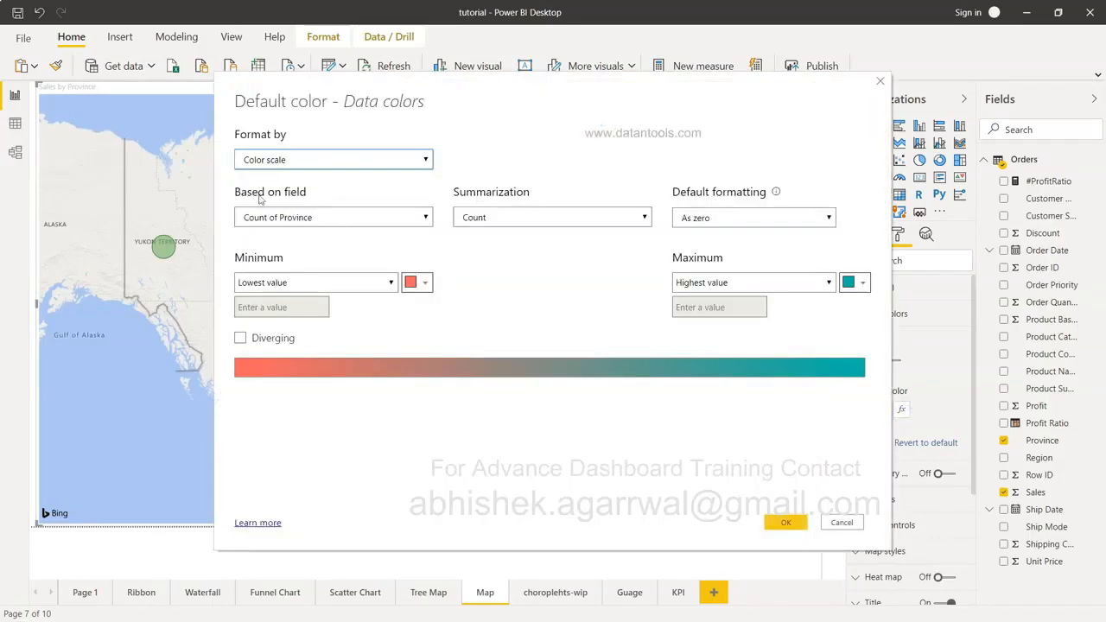
{"action": "left_click", "coordinate": [310, 222]}
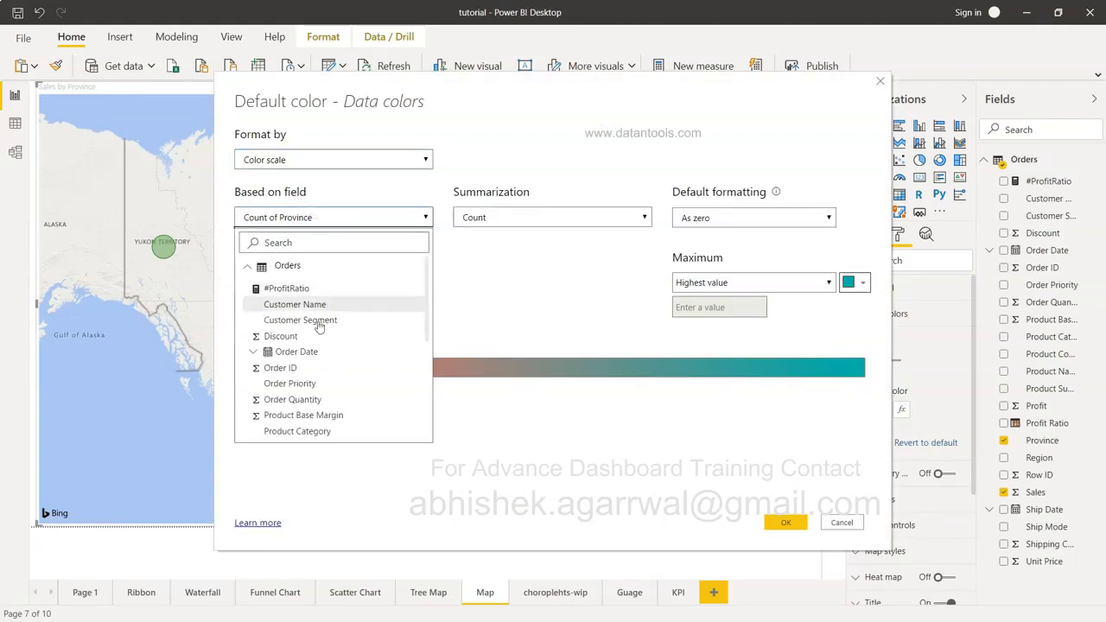
{"action": "scroll", "coordinate": [314, 362], "scroll_direction": "down", "scroll_amount": 3}
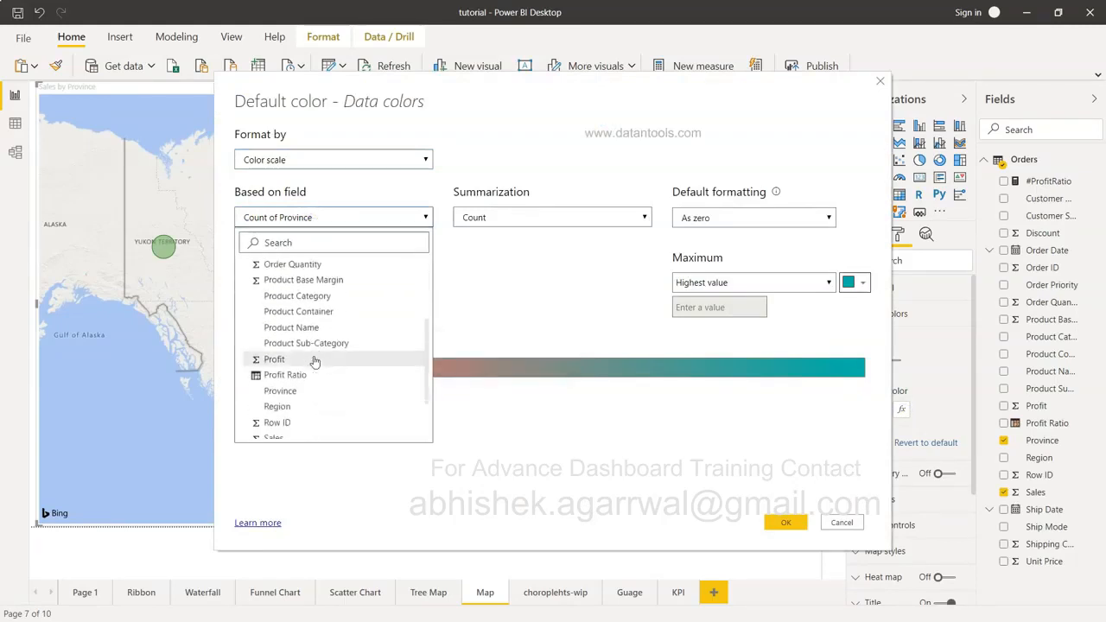
{"action": "left_click", "coordinate": [315, 359]}
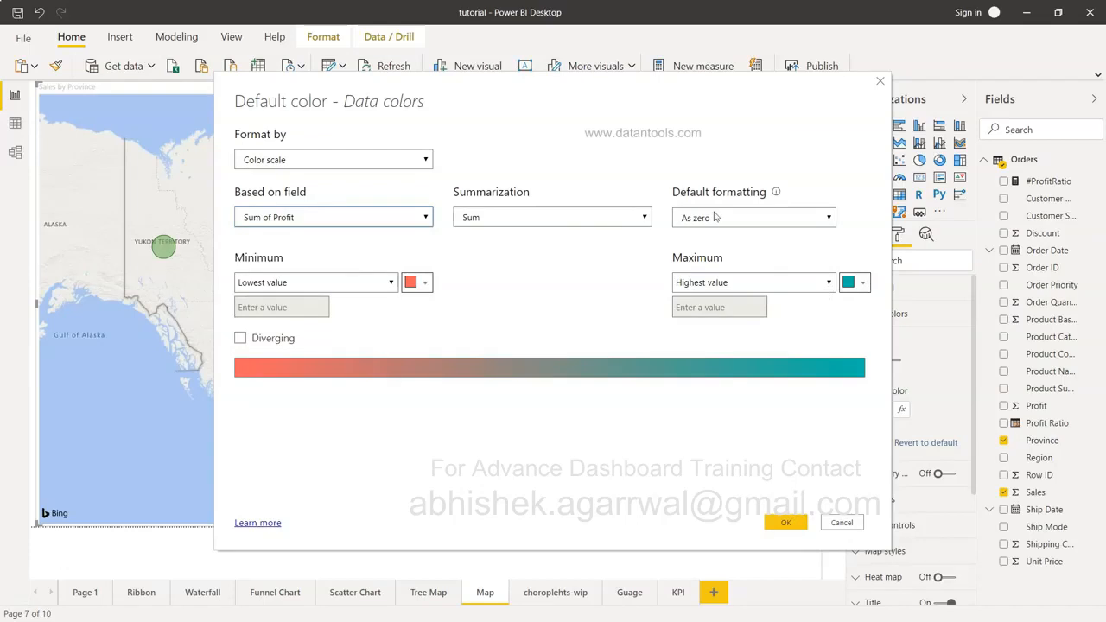
{"action": "left_click", "coordinate": [788, 524]}
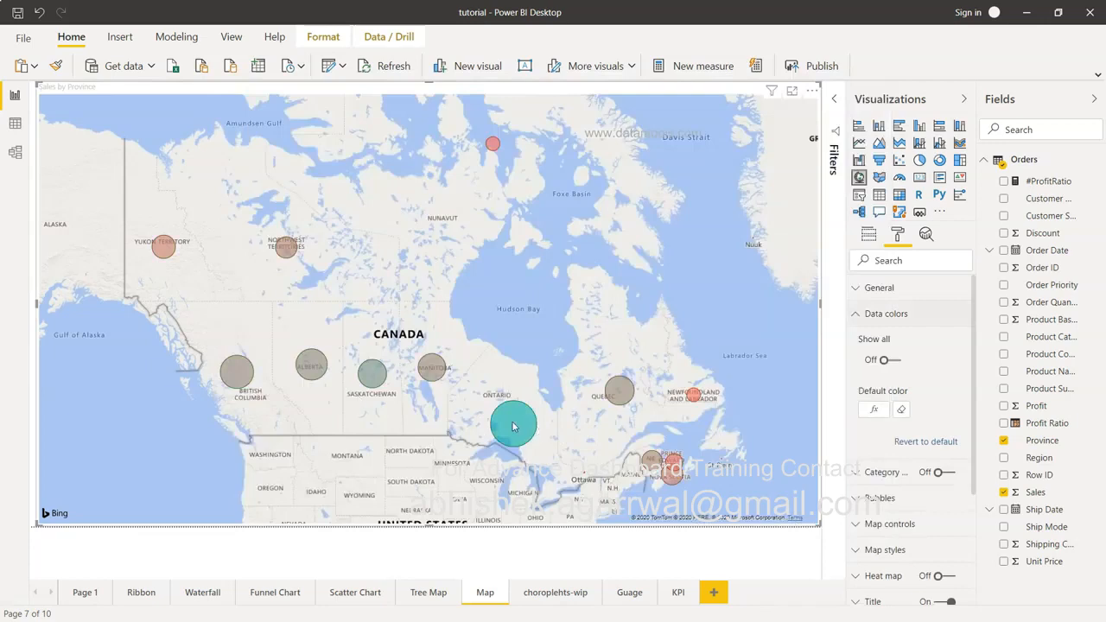
- Inspect the profit-colored province bubbles, then remove the conditional formatting from their default color
{"action": "mouse_move", "coordinate": [514, 426]}
{"action": "mouse_move", "coordinate": [438, 375]}
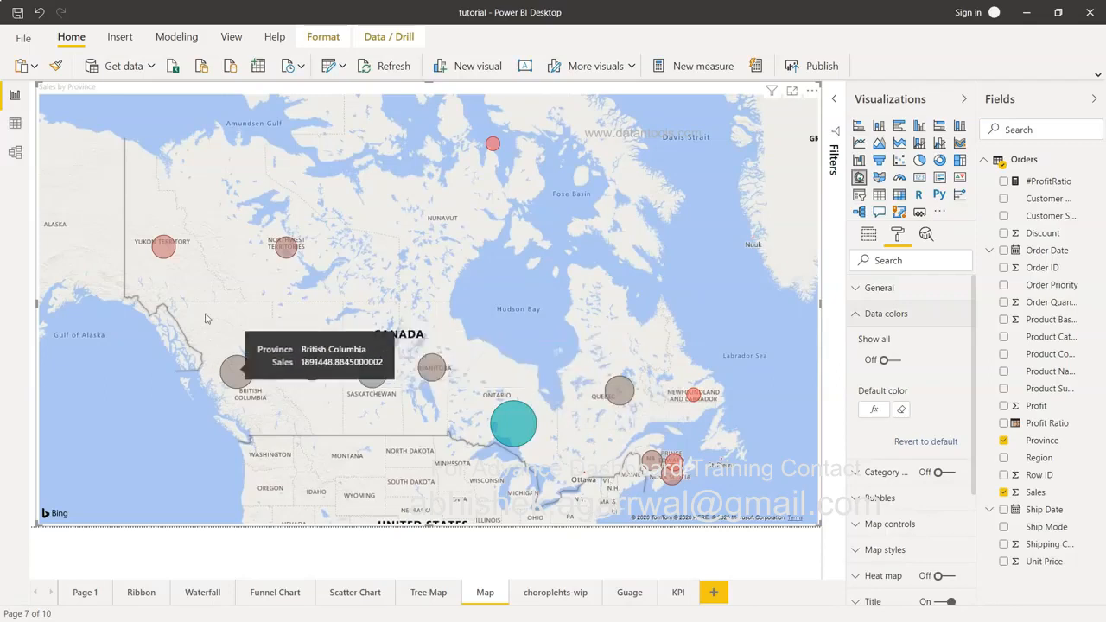
{"action": "mouse_move", "coordinate": [169, 254]}
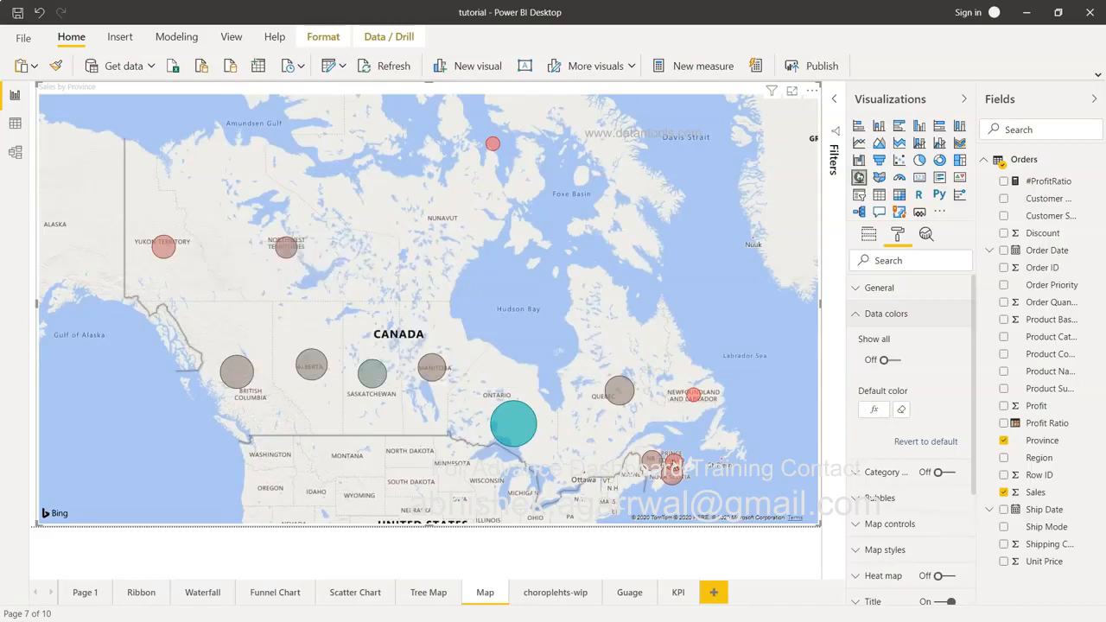
{"action": "mouse_move", "coordinate": [680, 464]}
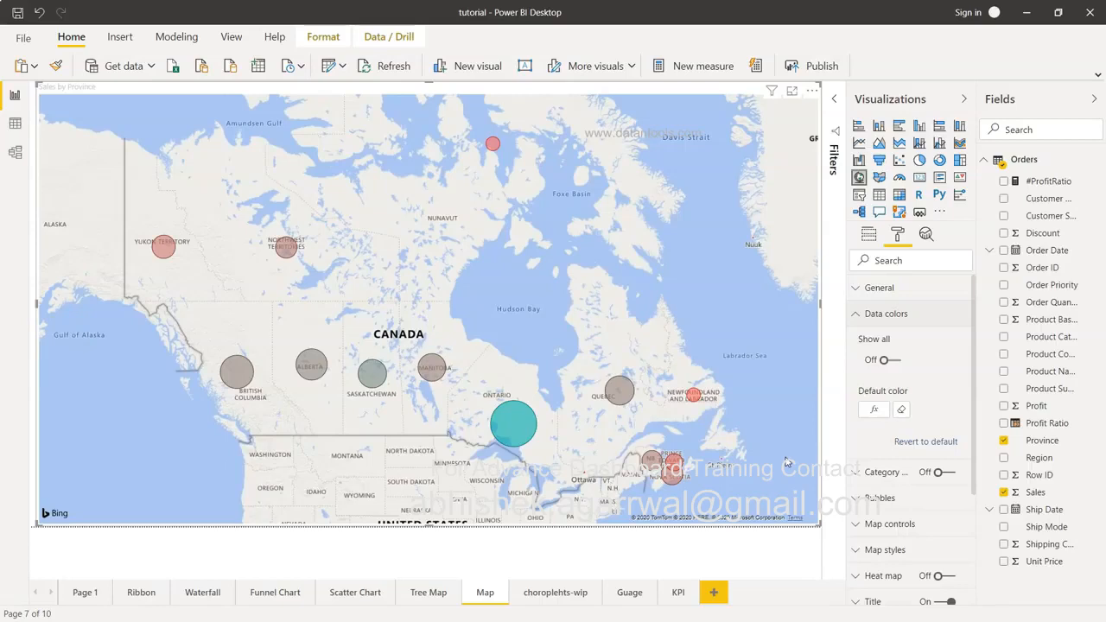
{"action": "left_click", "coordinate": [902, 412]}
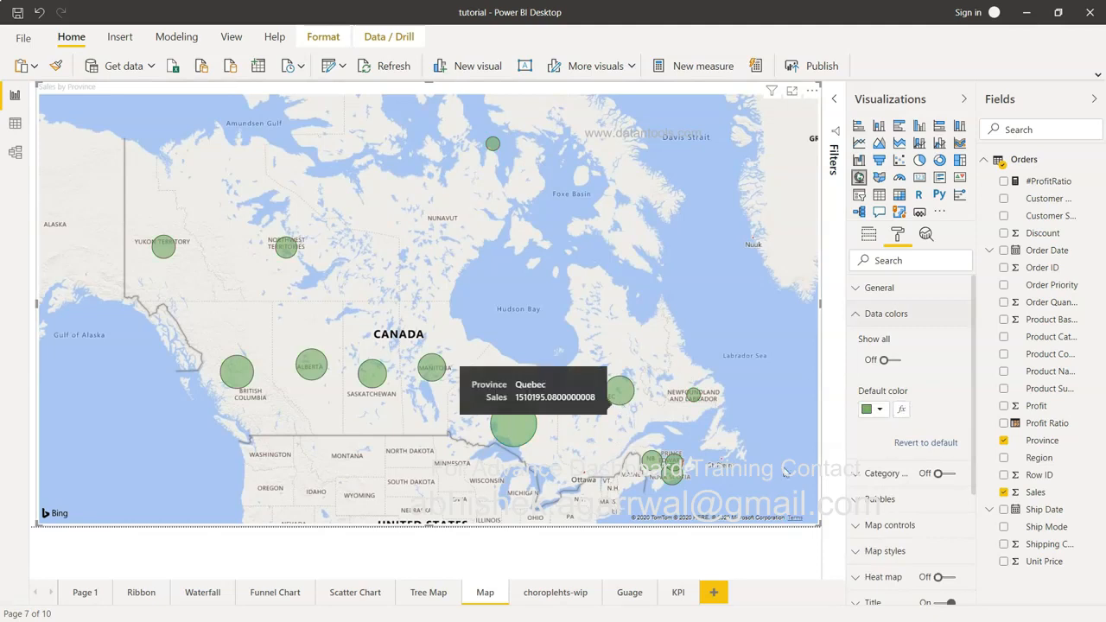
{"action": "left_click", "coordinate": [859, 315]}
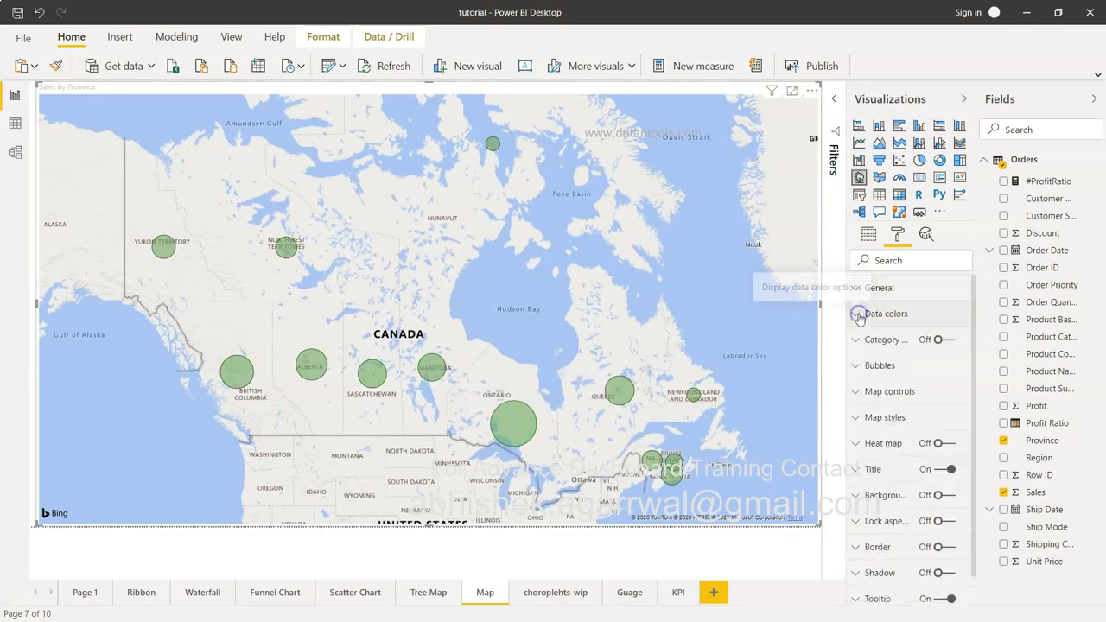
- Try category labels on the map bubbles and turn them off again
{"action": "left_click", "coordinate": [864, 341]}
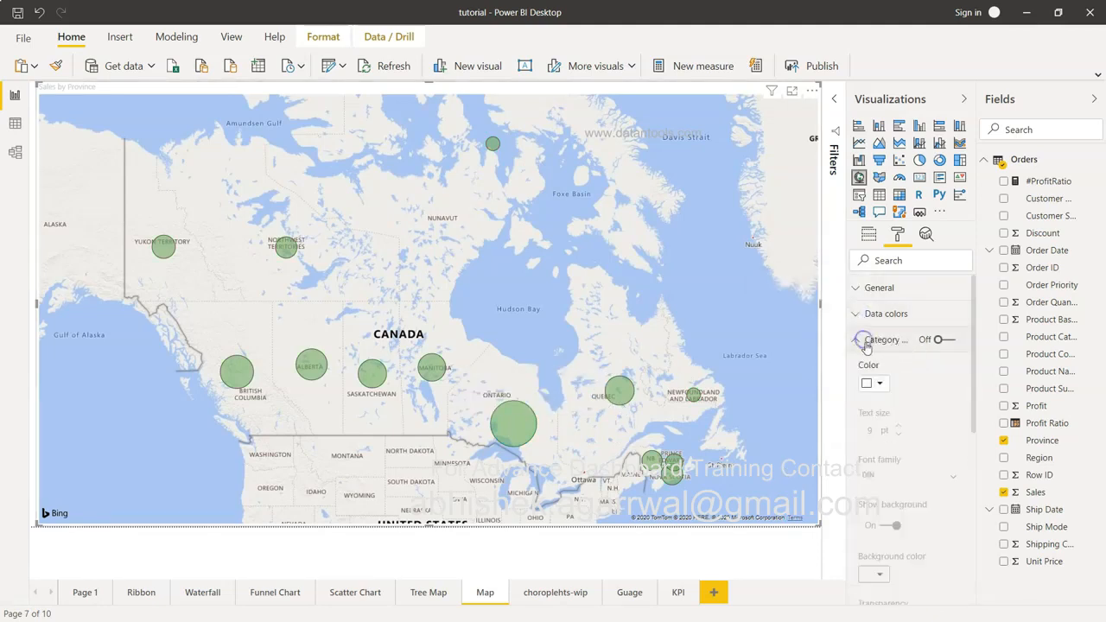
{"action": "left_click", "coordinate": [944, 341]}
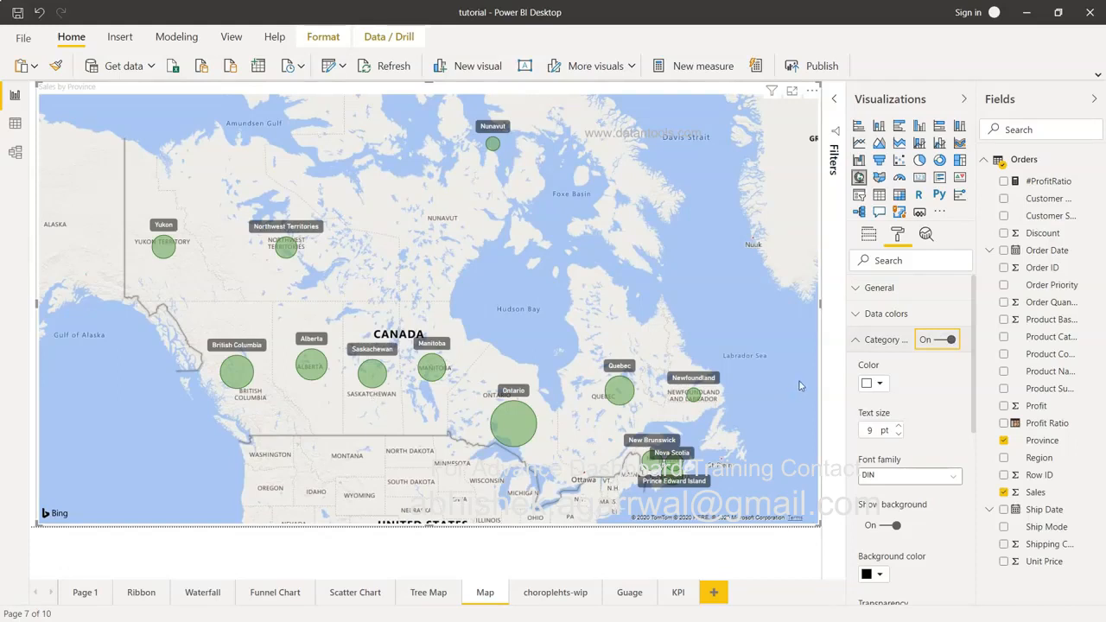
{"action": "left_click", "coordinate": [945, 341]}
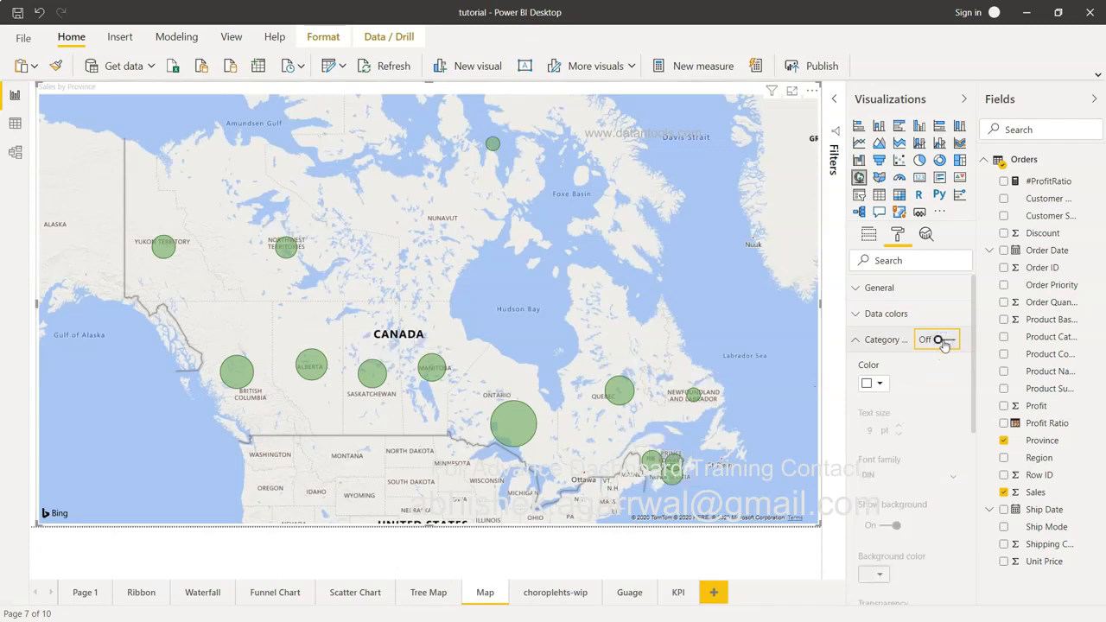
{"action": "left_click", "coordinate": [859, 342]}
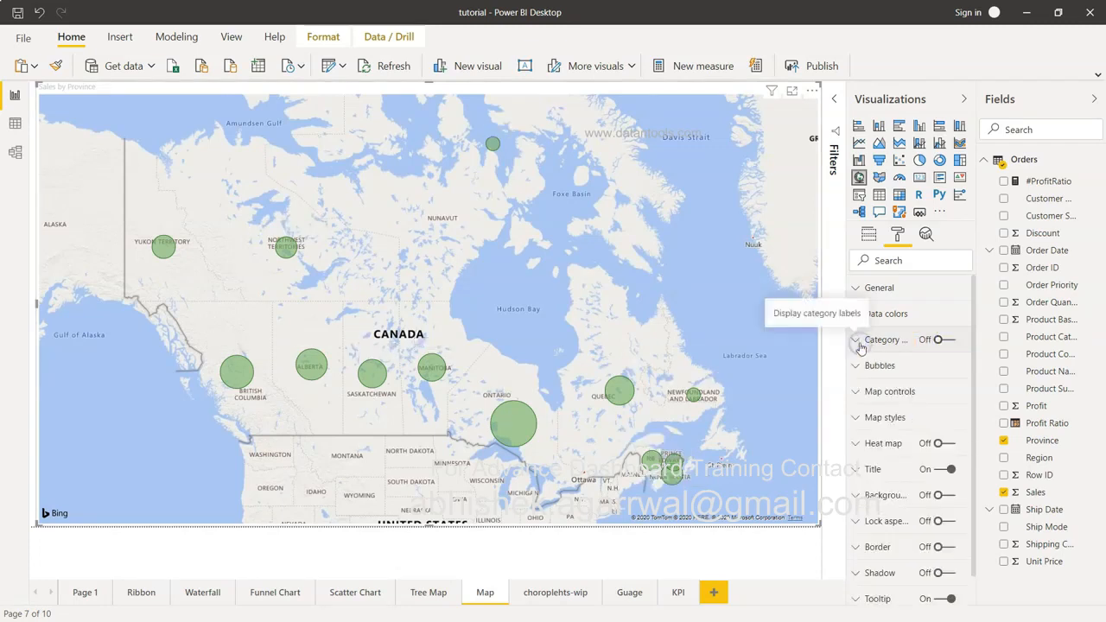
- Set the map's bubble size to 0
{"action": "left_click", "coordinate": [858, 366]}
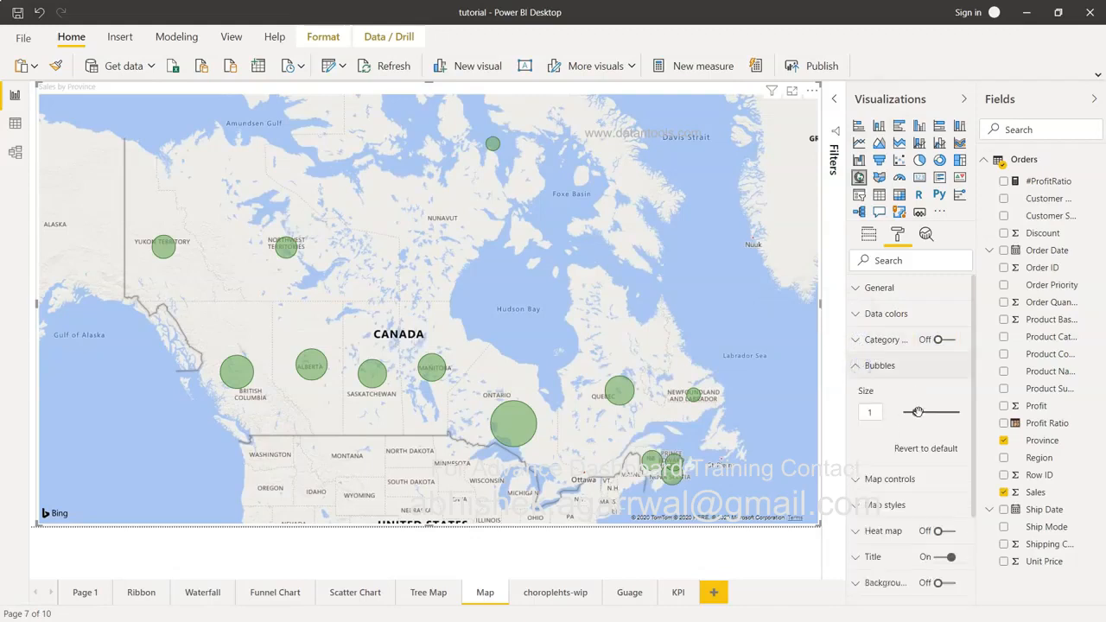
{"action": "mouse_move", "coordinate": [918, 412]}
{"action": "left_mouse_down"}
{"action": "mouse_move", "coordinate": [931, 414]}
{"action": "mouse_move", "coordinate": [916, 416]}
{"action": "left_mouse_up"}
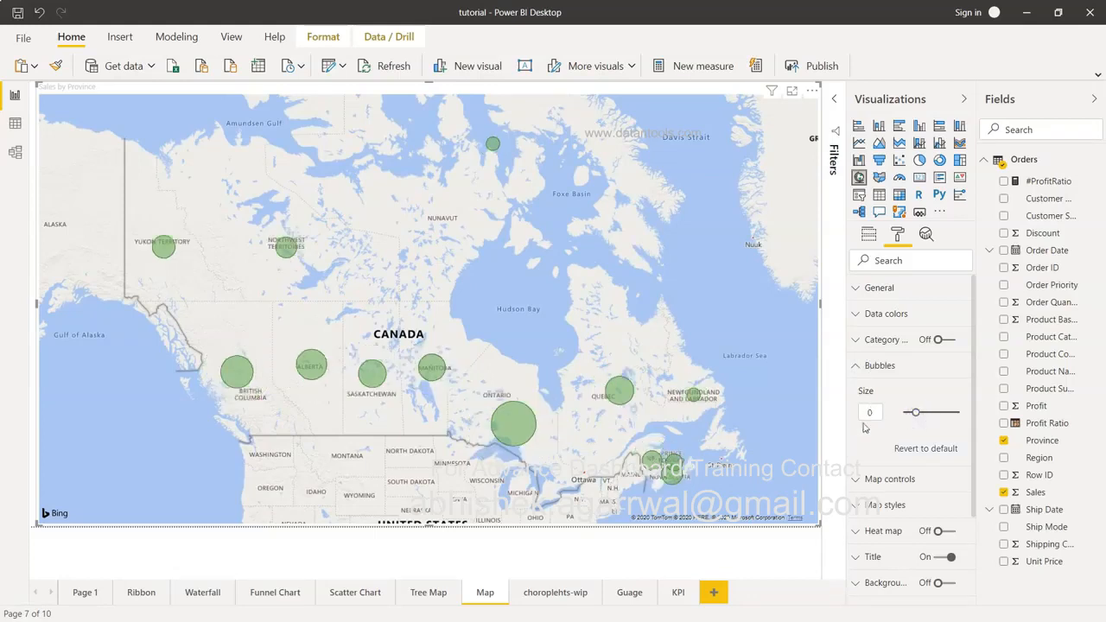
{"action": "scroll", "coordinate": [882, 428], "scroll_direction": "down", "scroll_amount": 1}
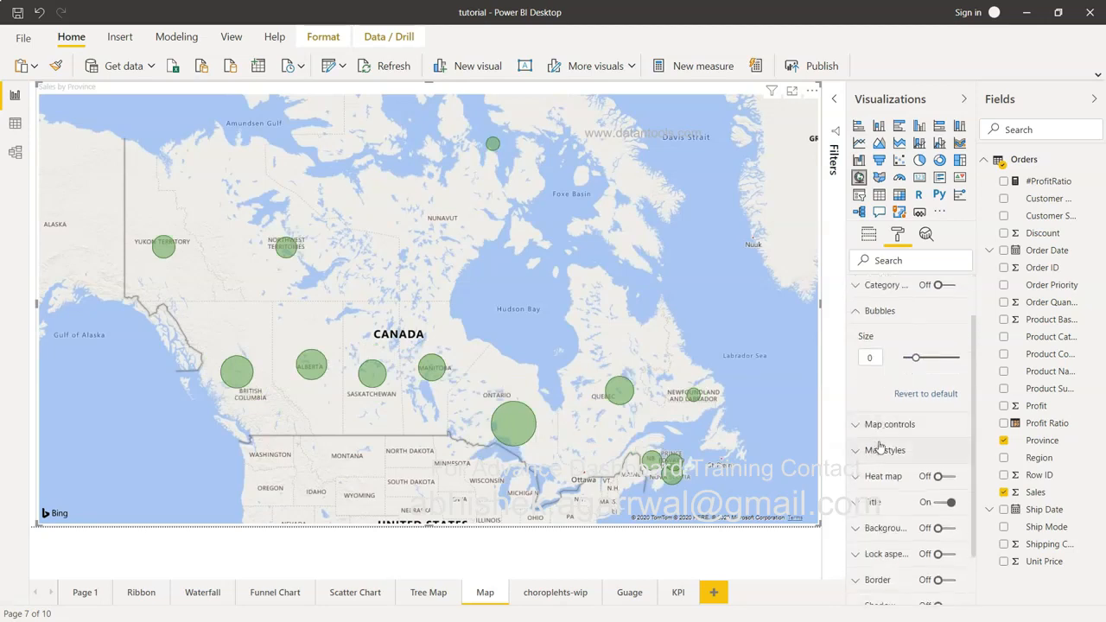
- Turn on the map's zoom buttons and test them by zooming out and back in
{"action": "left_click", "coordinate": [865, 430]}
{"action": "scroll", "coordinate": [865, 432], "scroll_direction": "down", "scroll_amount": 2}
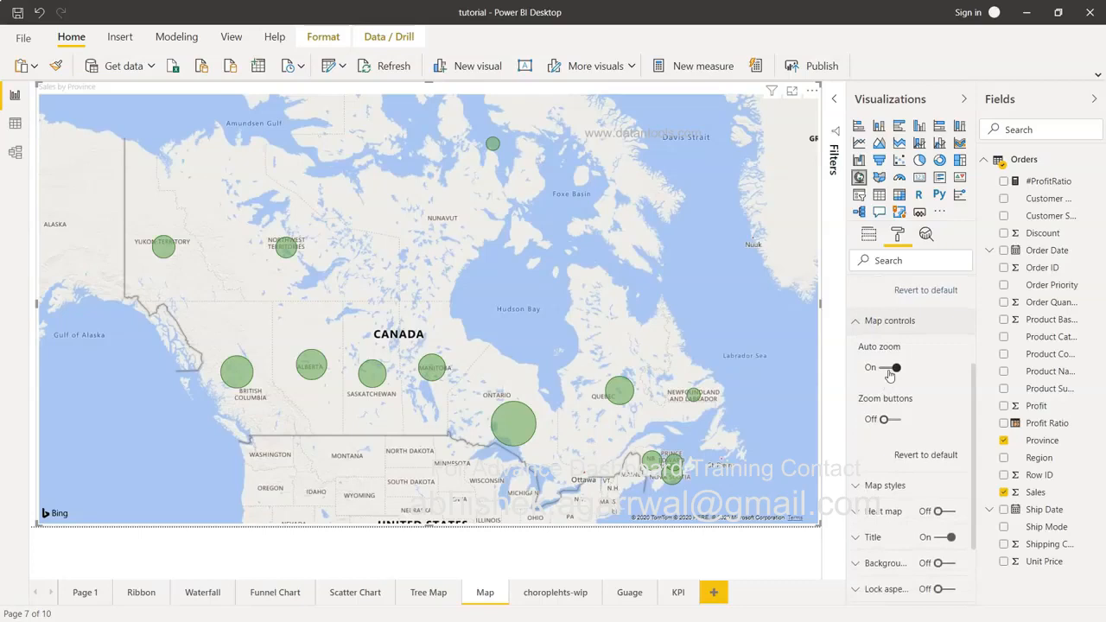
{"action": "left_click", "coordinate": [896, 420]}
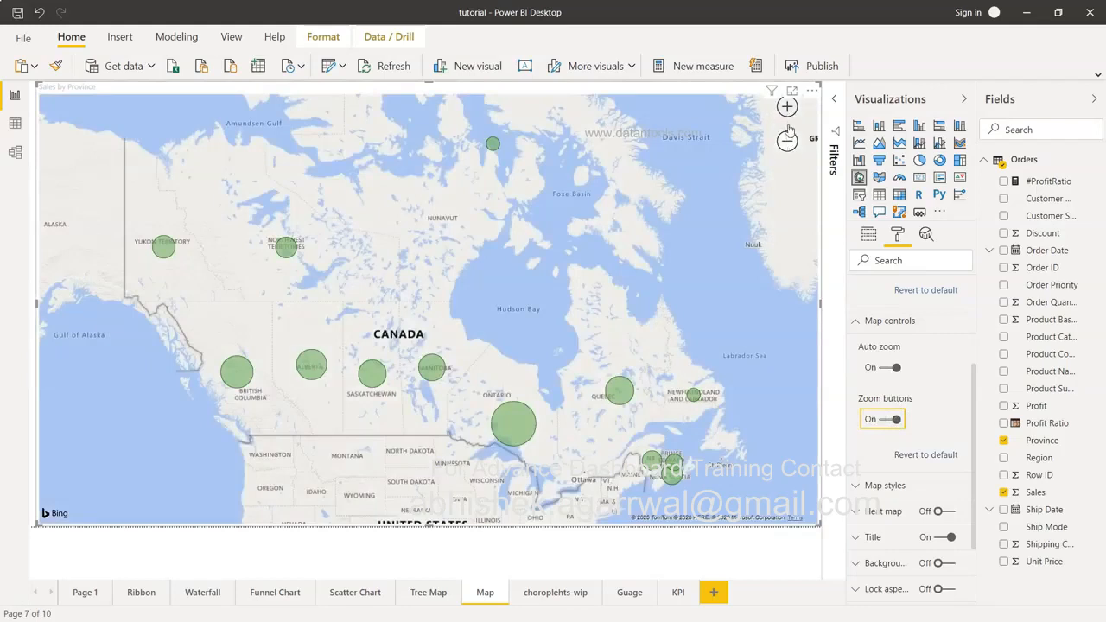
{"action": "left_click", "coordinate": [788, 143]}
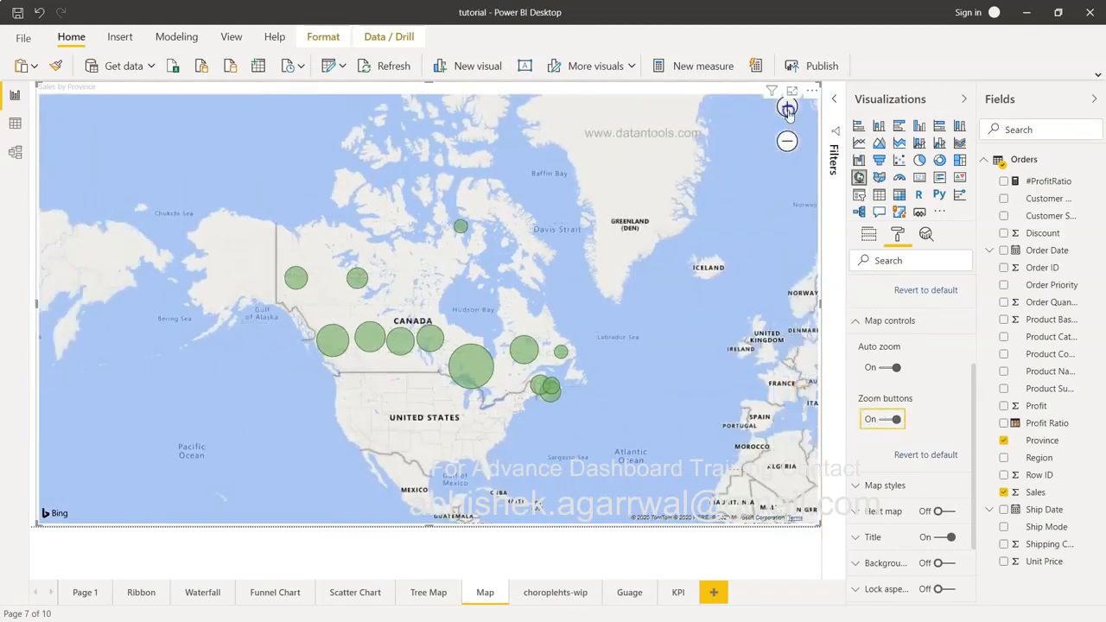
{"action": "left_click", "coordinate": [787, 107]}
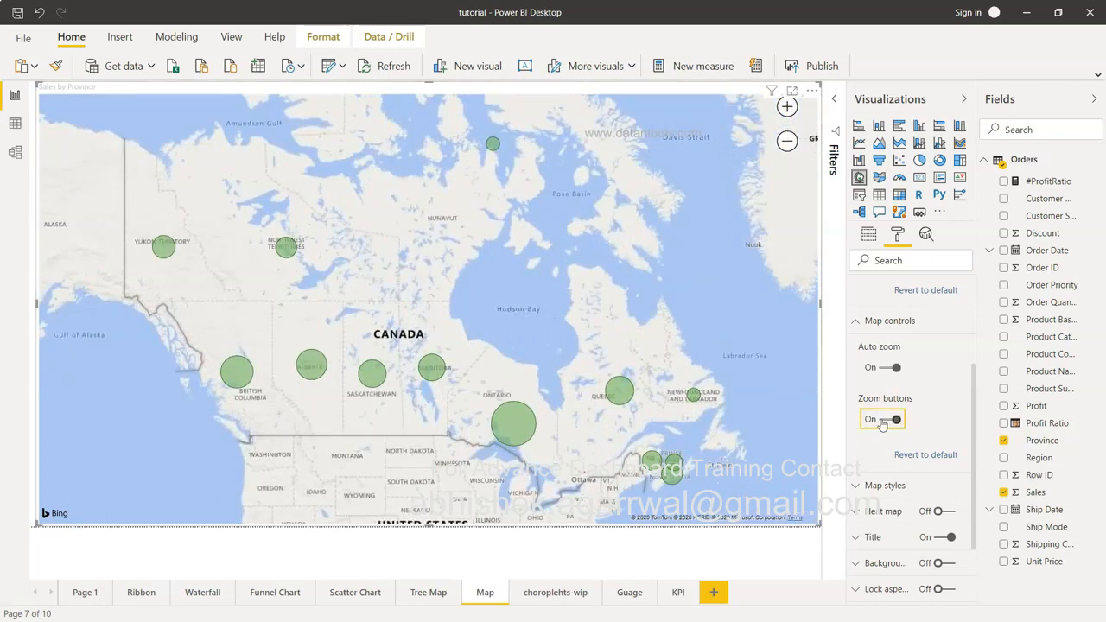
- Try the Aerial, Dark, Light and Grayscale map themes, then set the theme back to Road
{"action": "left_click", "coordinate": [864, 485]}
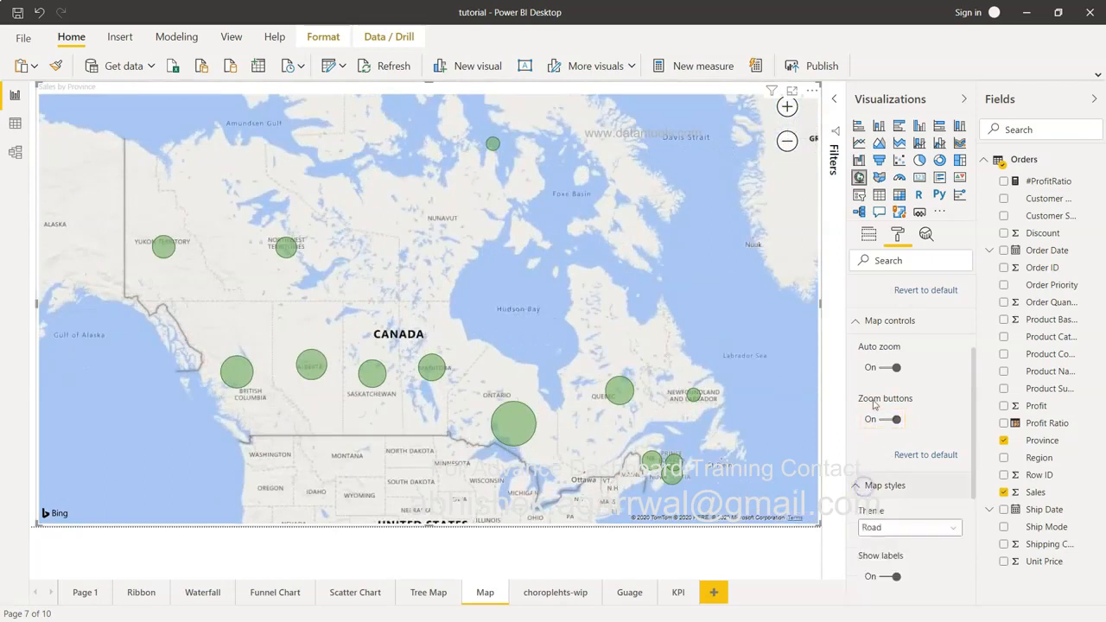
{"action": "left_click", "coordinate": [886, 345]}
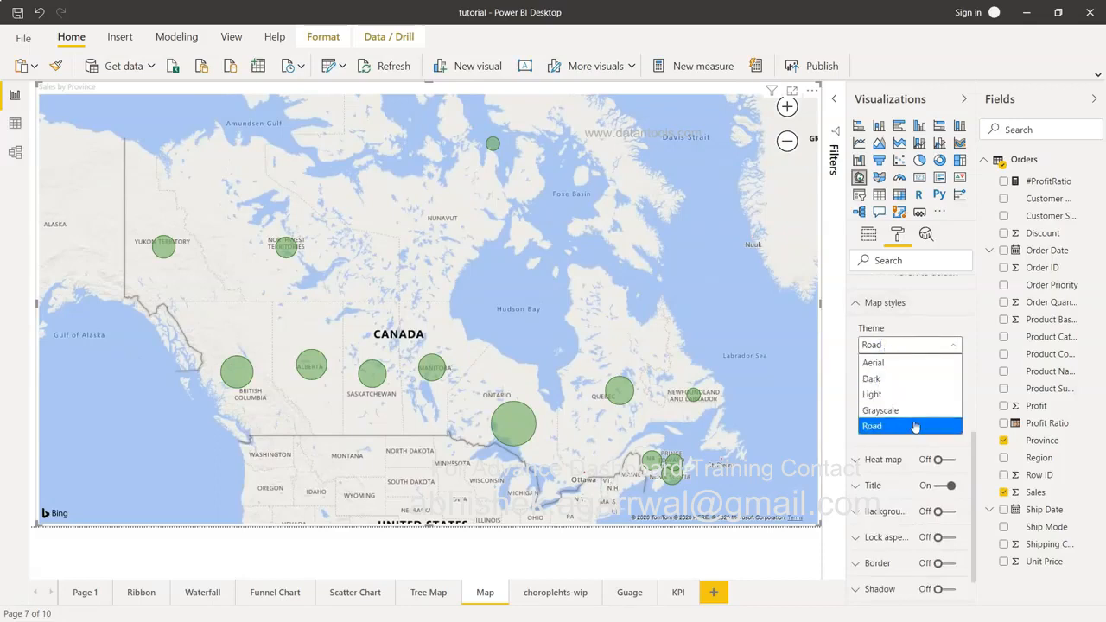
{"action": "left_click", "coordinate": [923, 363]}
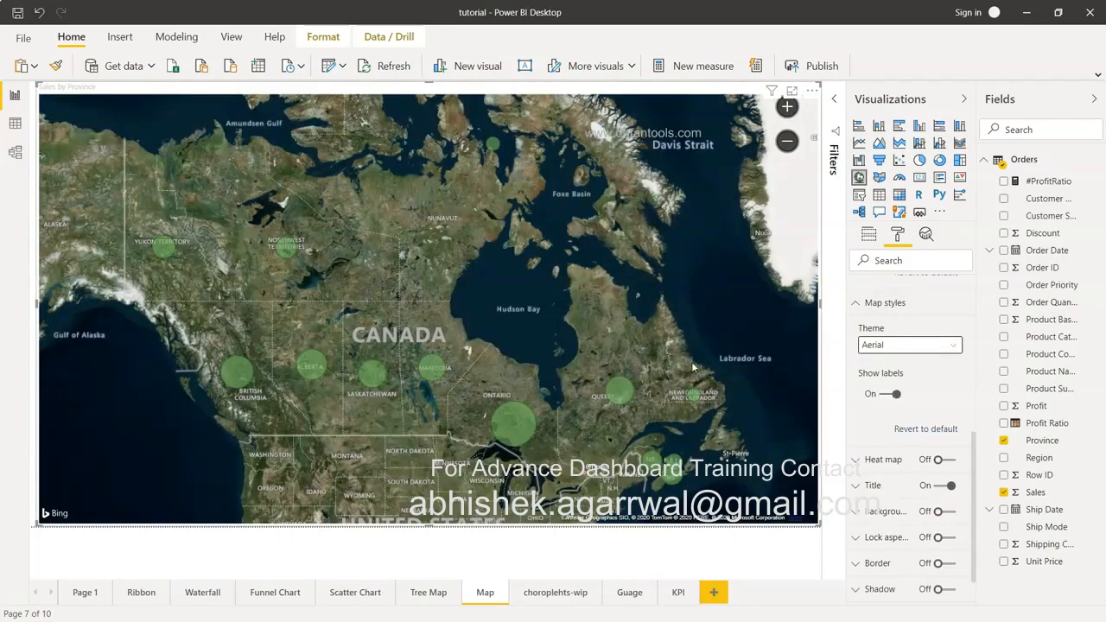
{"action": "left_click", "coordinate": [896, 346]}
{"action": "left_click", "coordinate": [897, 380]}
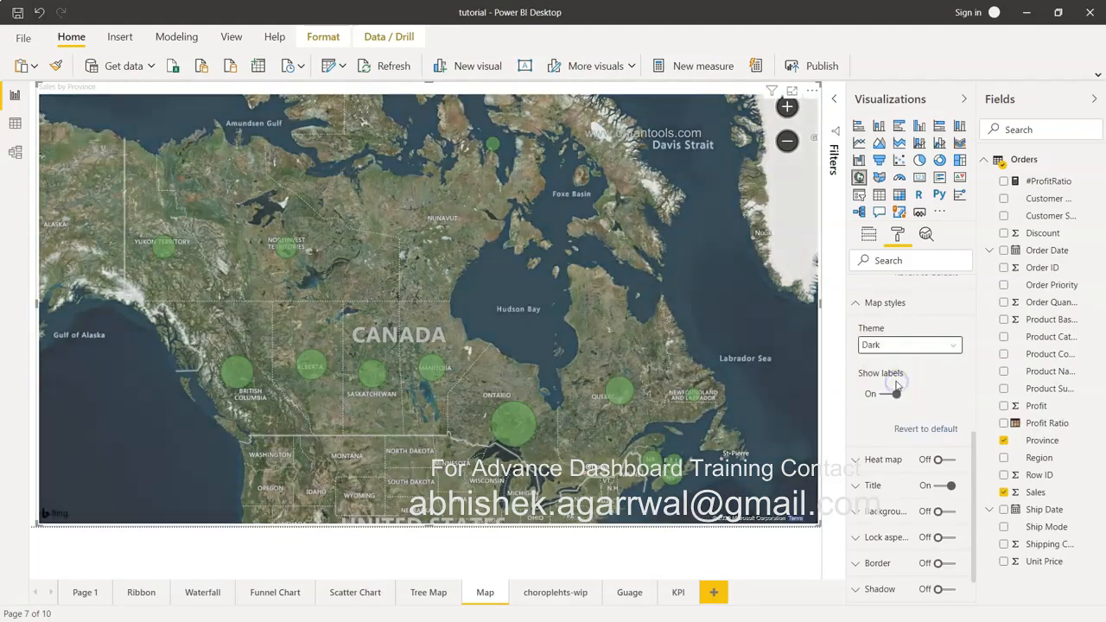
{"action": "left_click", "coordinate": [881, 347]}
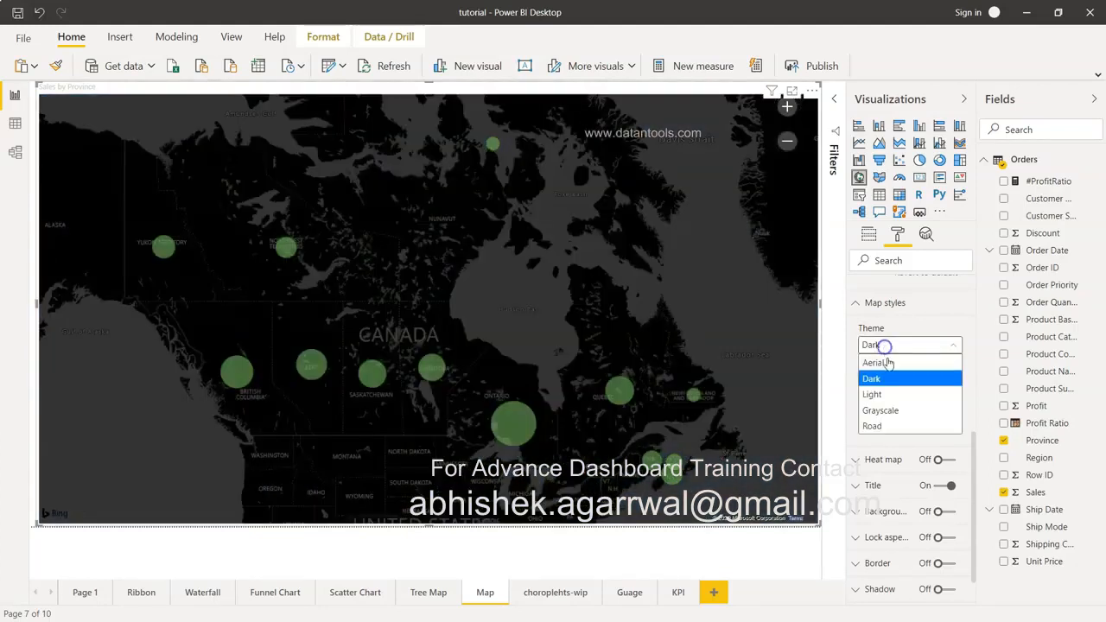
{"action": "left_click", "coordinate": [897, 394]}
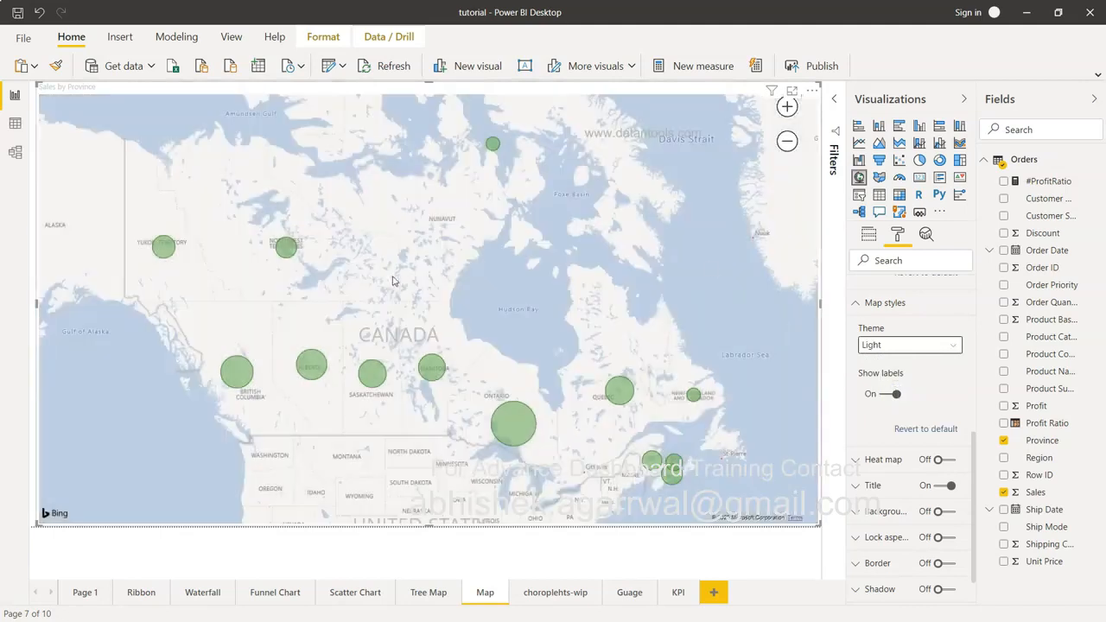
{"action": "left_click", "coordinate": [871, 346]}
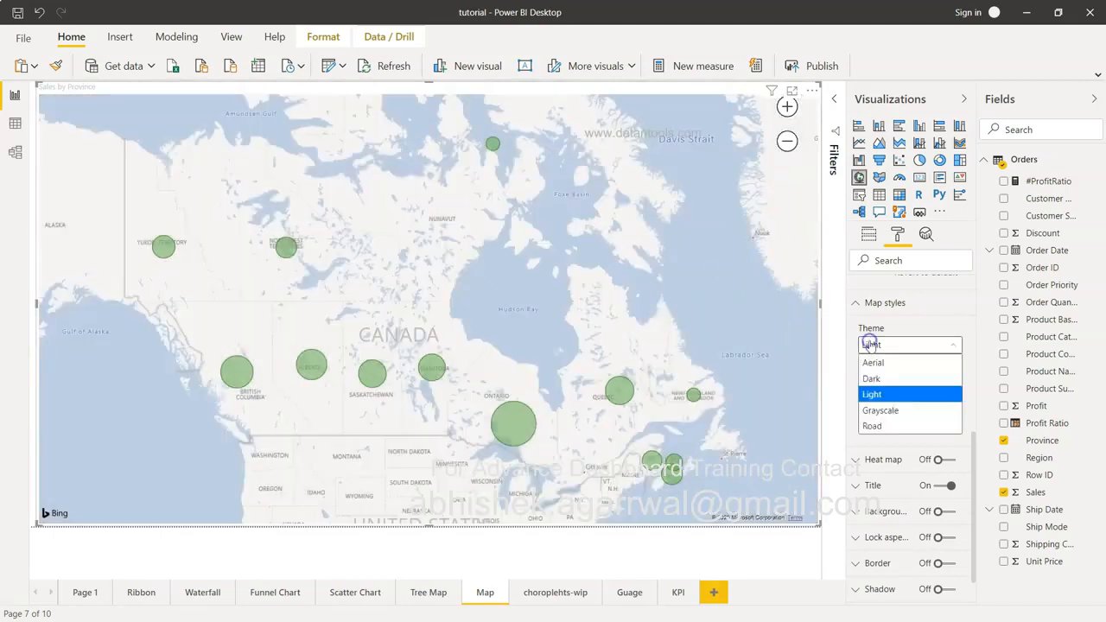
{"action": "left_click", "coordinate": [900, 408]}
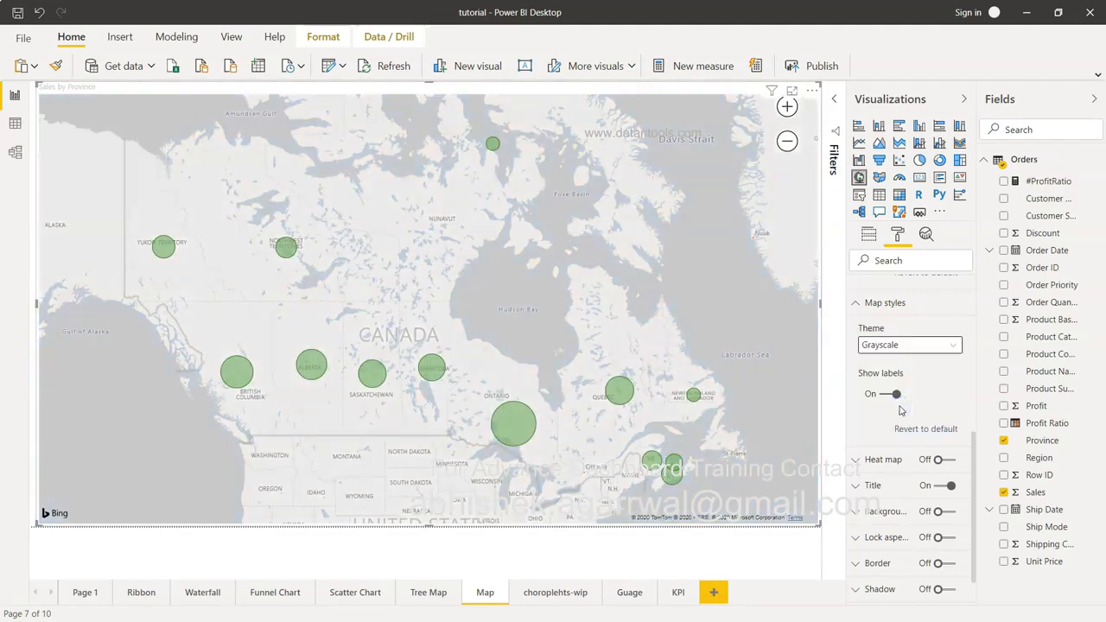
{"action": "left_click", "coordinate": [904, 345]}
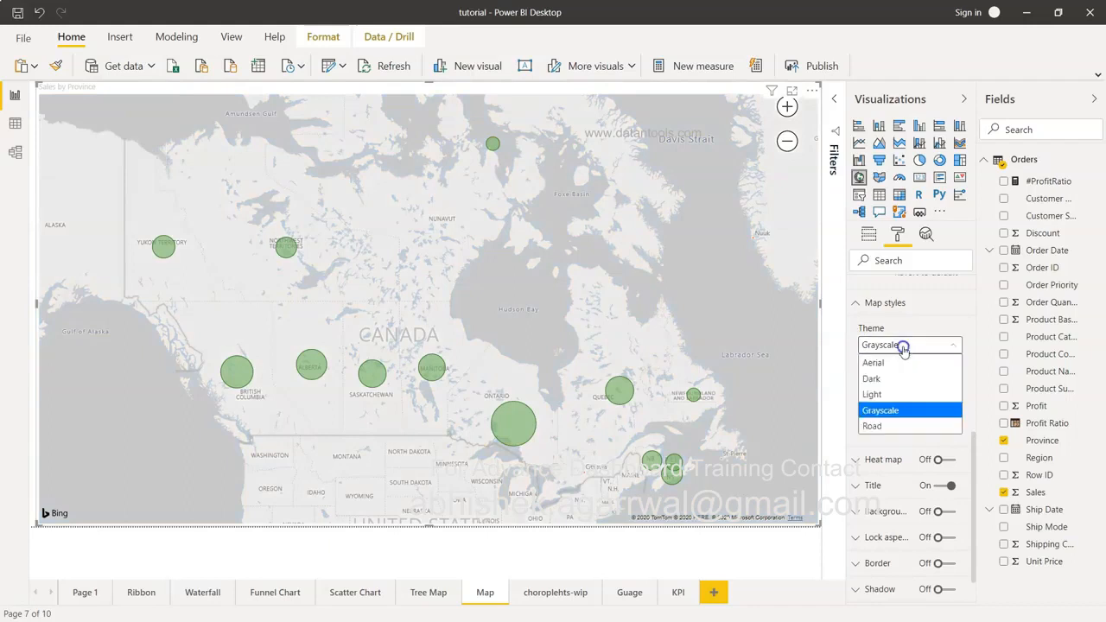
{"action": "left_click", "coordinate": [900, 425]}
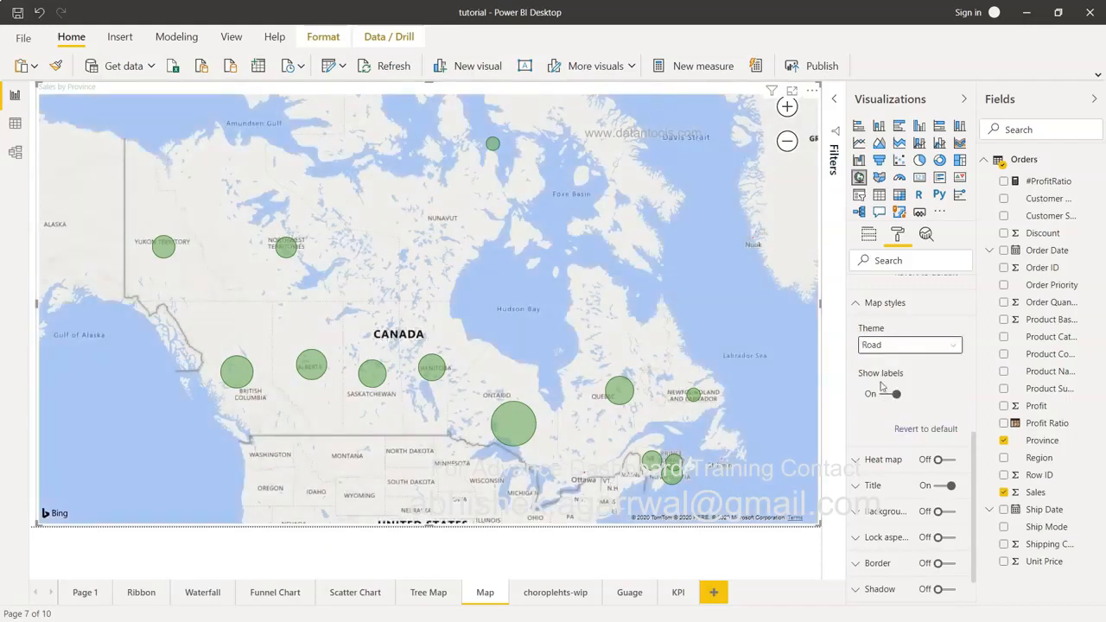
- Hide the base map's own labels and turn on category labels for the province bubbles
{"action": "left_click", "coordinate": [884, 395]}
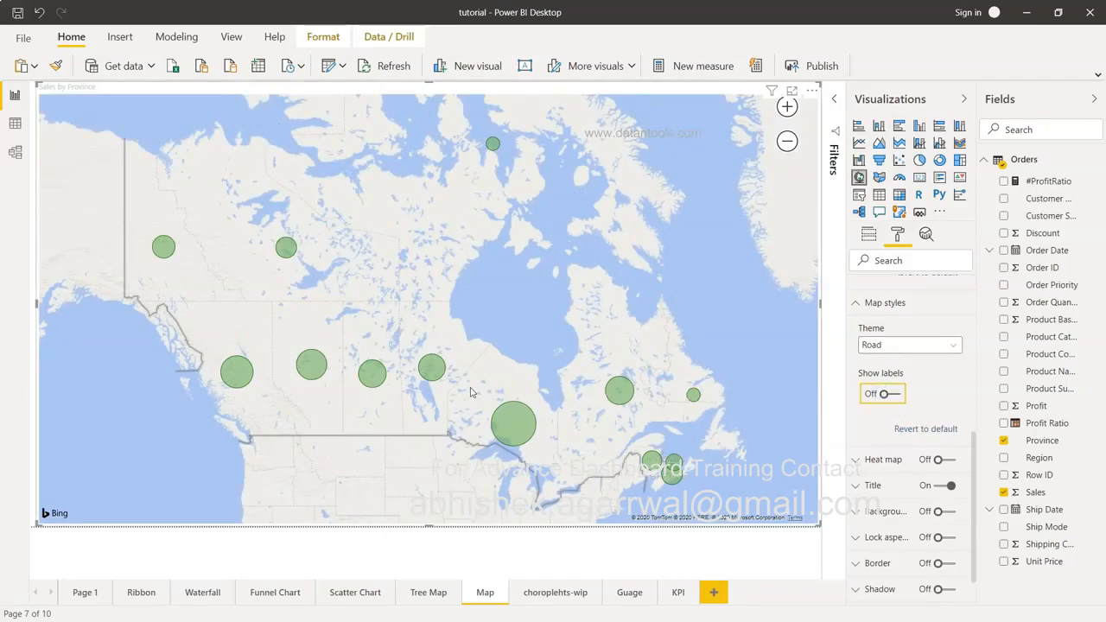
{"action": "scroll", "coordinate": [929, 351], "scroll_direction": "up", "scroll_amount": 5}
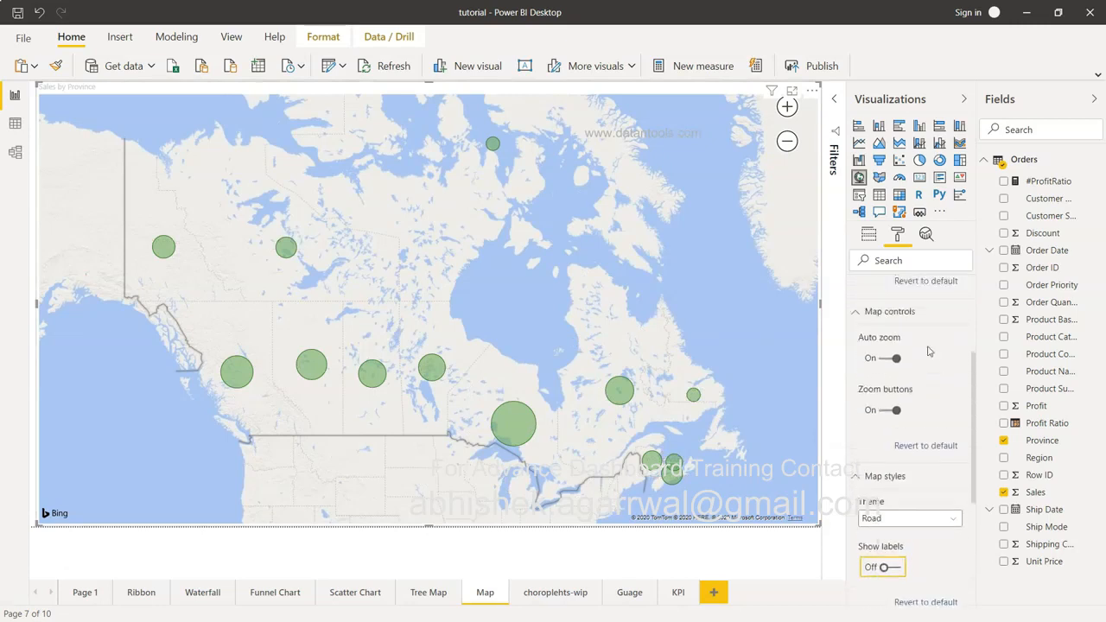
{"action": "scroll", "coordinate": [929, 351], "scroll_direction": "up", "scroll_amount": 3}
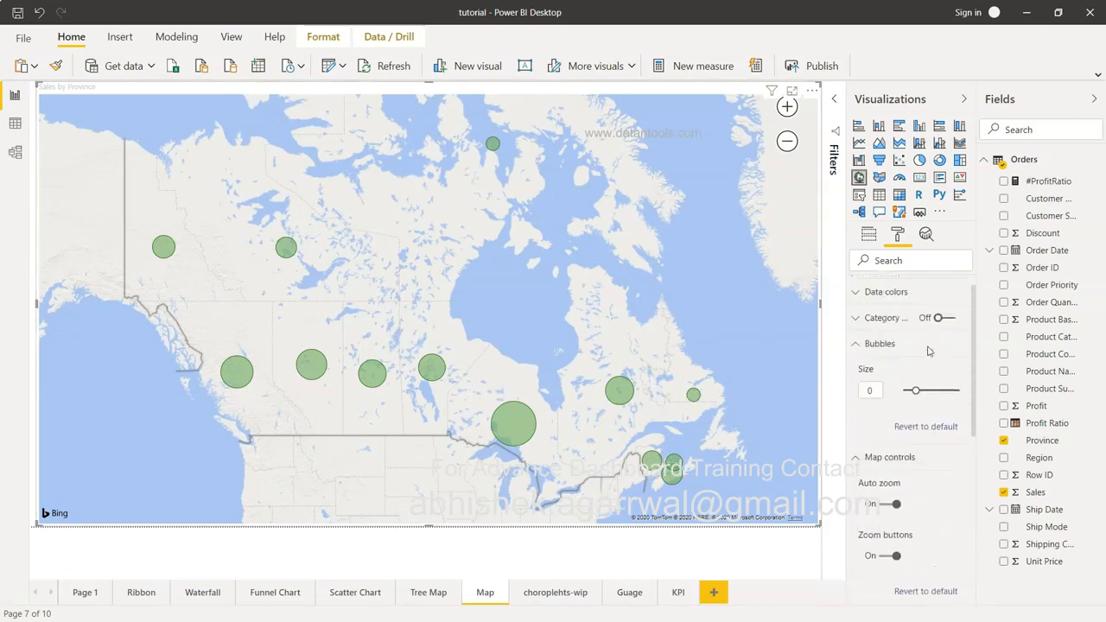
{"action": "left_click", "coordinate": [949, 339]}
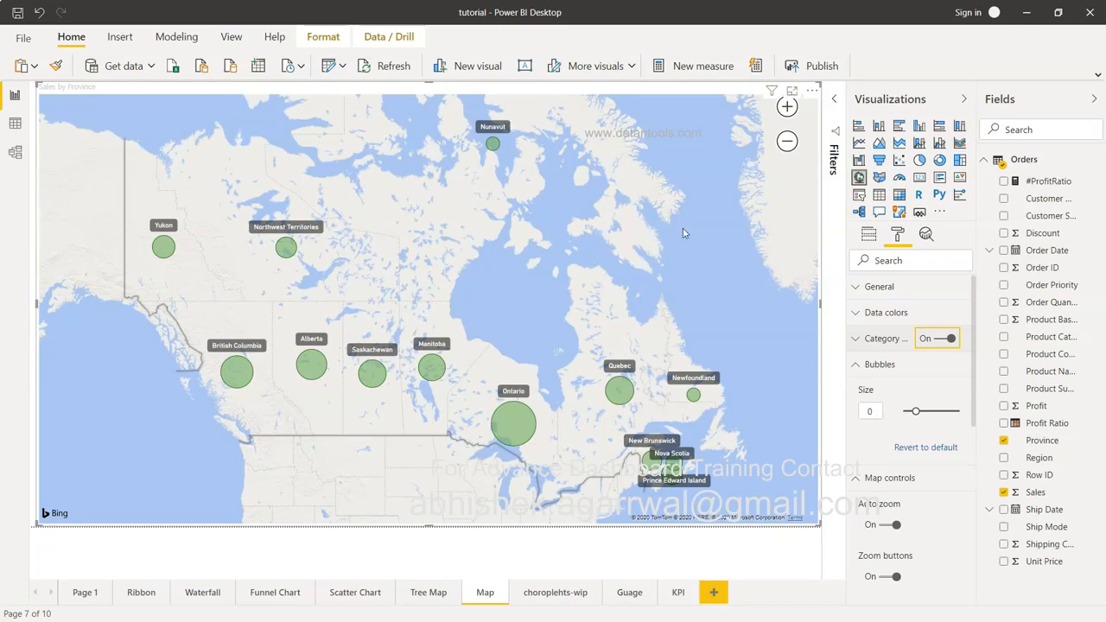
- Examine the map's heat map settings such as radius, units, transparency and gradient stops, then return to its field settings
{"action": "left_click", "coordinate": [861, 359]}
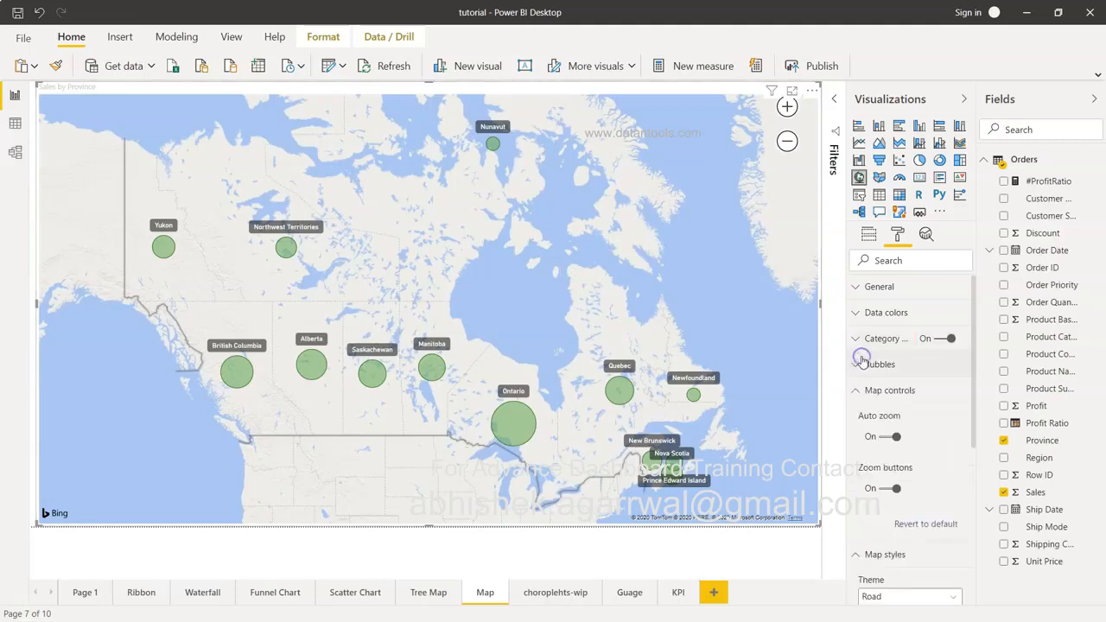
{"action": "left_click", "coordinate": [863, 389]}
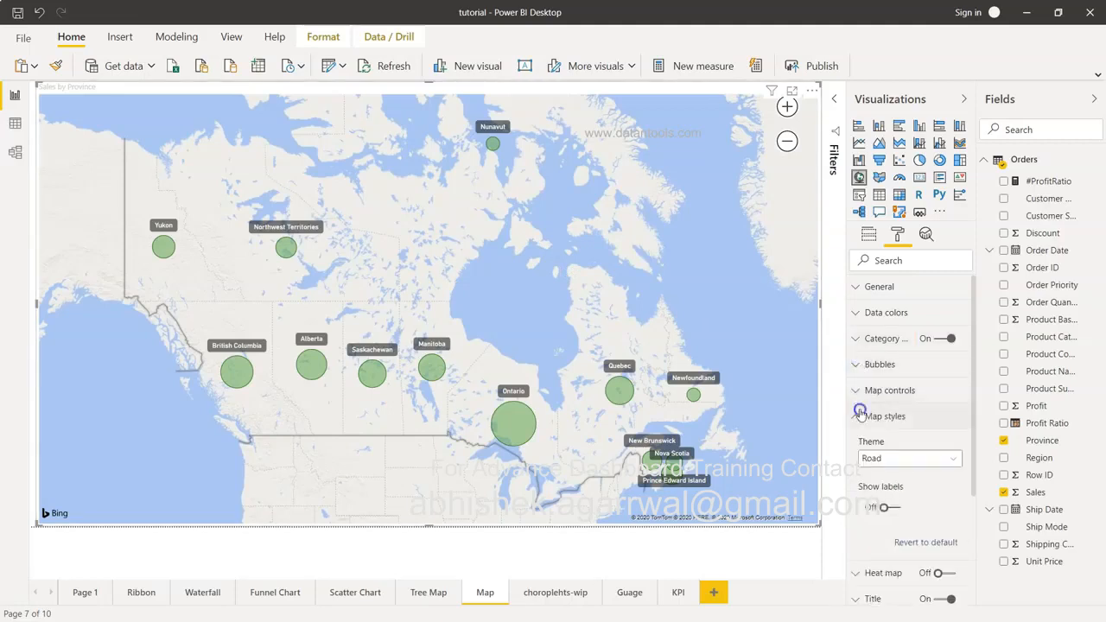
{"action": "left_click", "coordinate": [858, 415]}
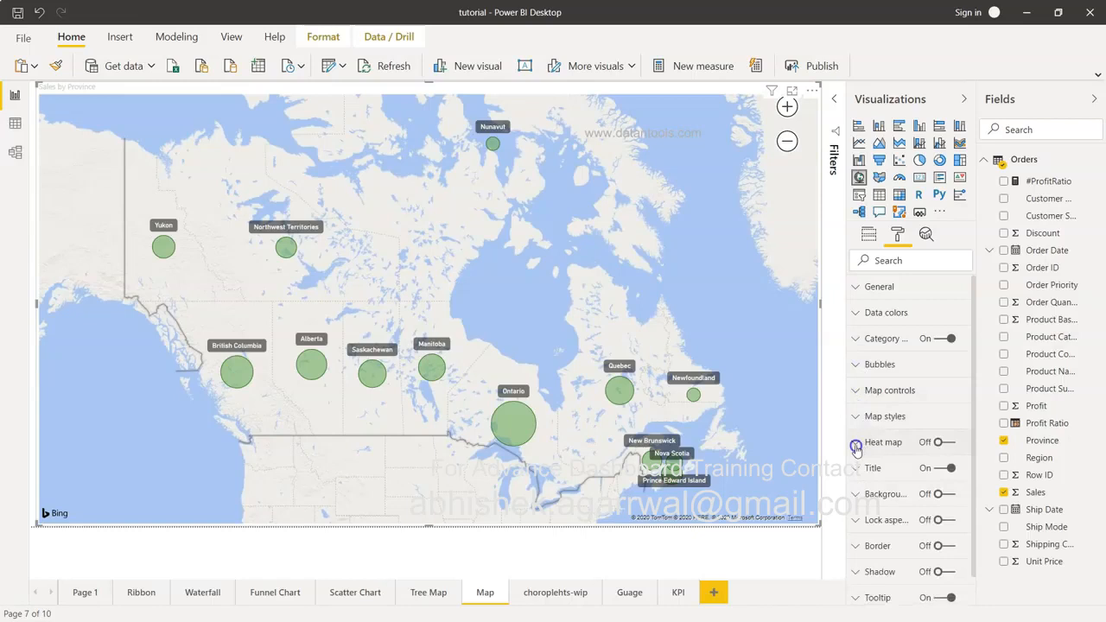
{"action": "left_click", "coordinate": [858, 444]}
{"action": "scroll", "coordinate": [858, 450], "scroll_direction": "down", "scroll_amount": 1}
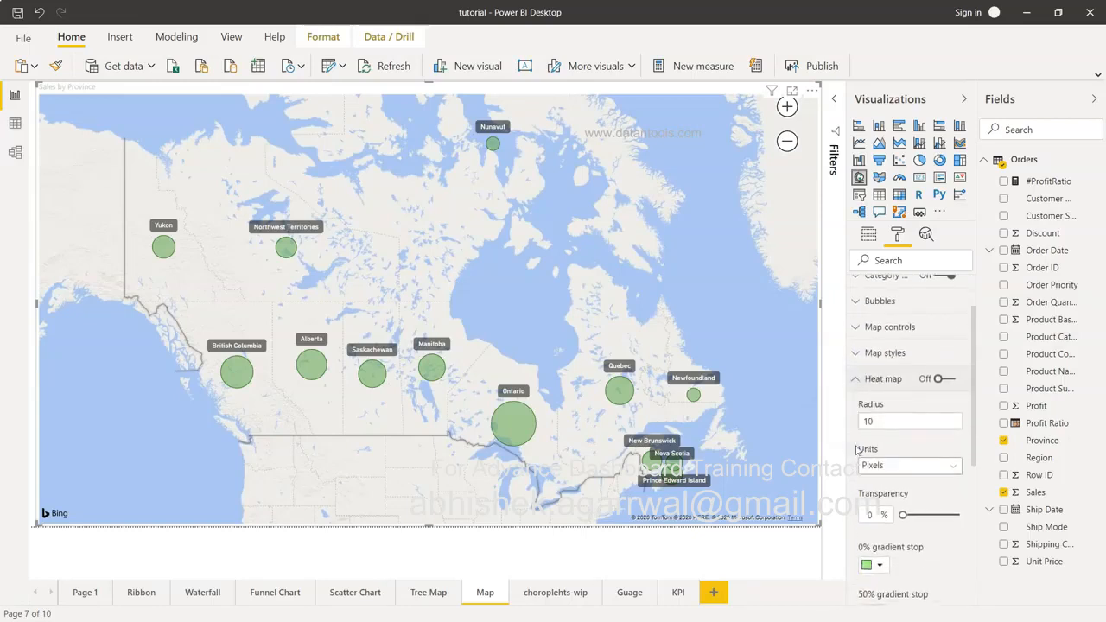
{"action": "scroll", "coordinate": [856, 450], "scroll_direction": "down", "scroll_amount": 1}
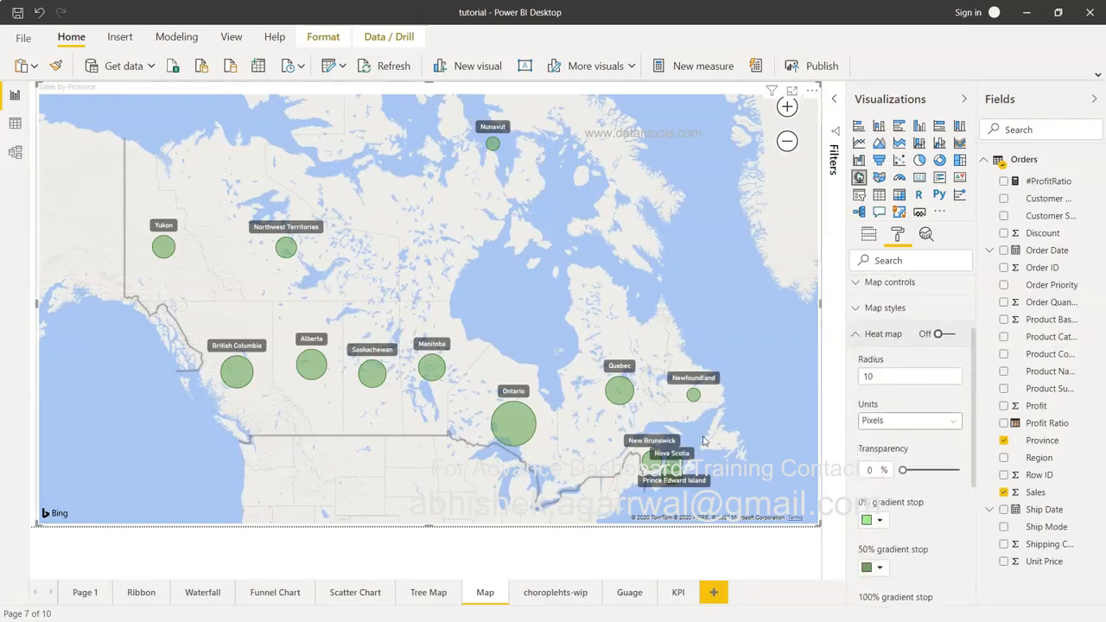
{"action": "left_click", "coordinate": [856, 335]}
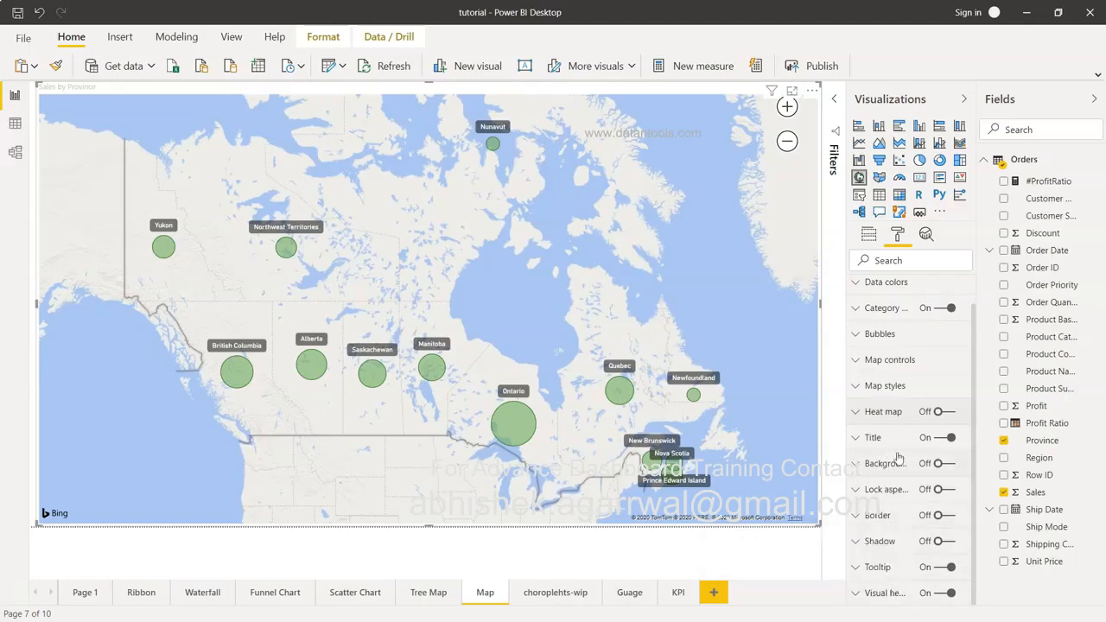
{"action": "scroll", "coordinate": [899, 467], "scroll_direction": "up", "scroll_amount": 1}
{"action": "left_click", "coordinate": [869, 235]}
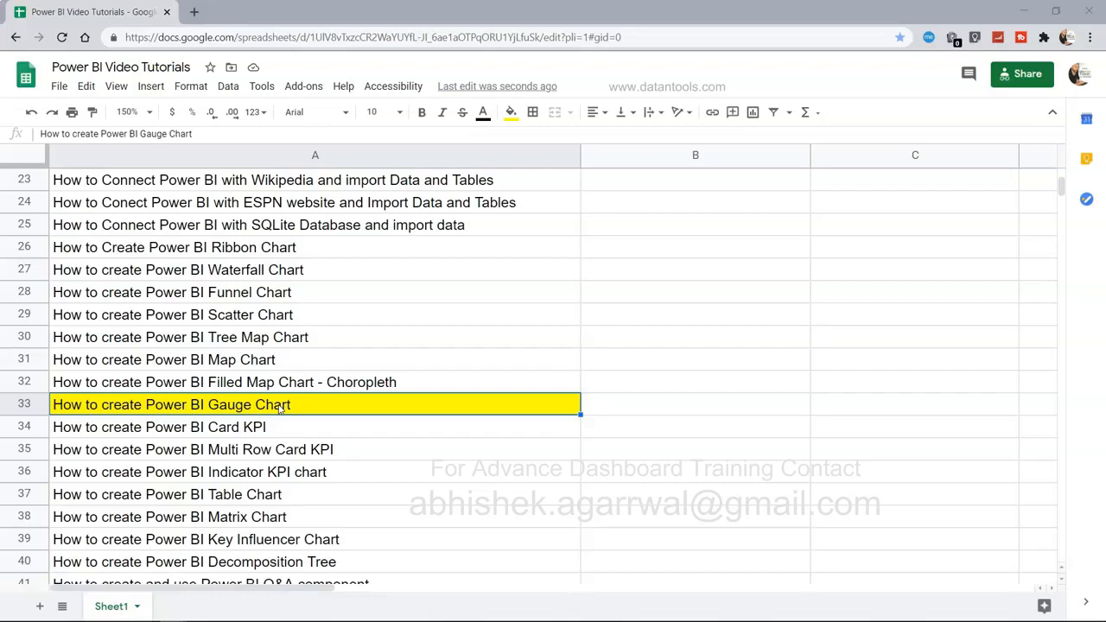
- Look through the list of Power BI video tutorials in the spreadsheet, then switch back to Power BI Desktop
{"action": "scroll", "coordinate": [281, 409], "scroll_direction": "up", "scroll_amount": 6}
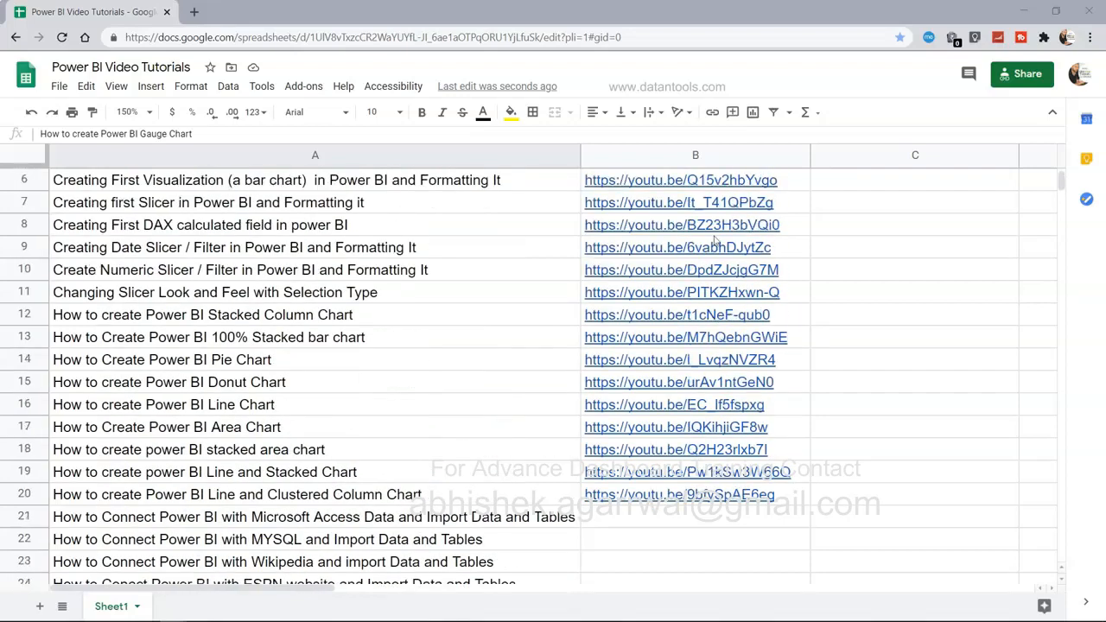
{"action": "scroll", "coordinate": [682, 382], "scroll_direction": "down", "scroll_amount": 6}
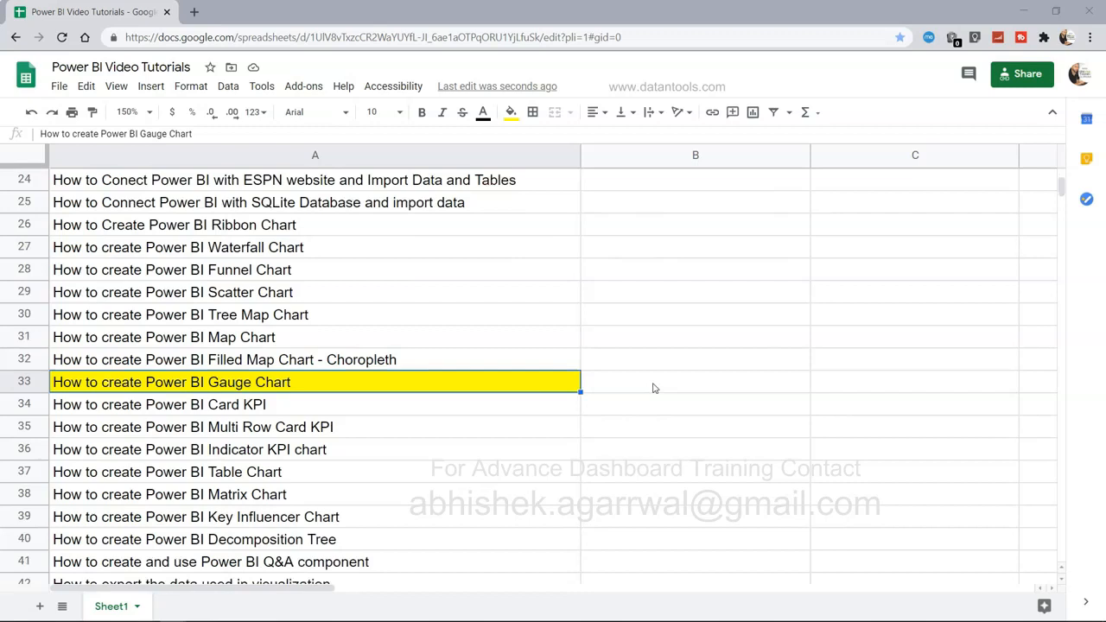
{"action": "key", "text": "alt+Tab"}
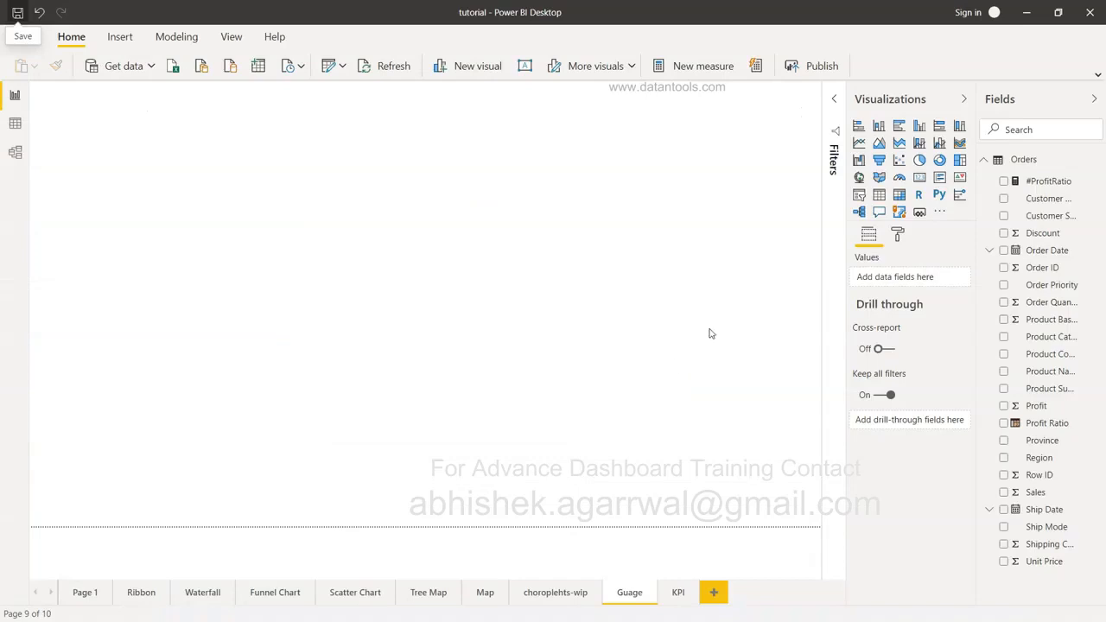
- Add an enlarged gauge visual to the Guage page with the average of Discount as its value
{"action": "left_click", "coordinate": [900, 179]}
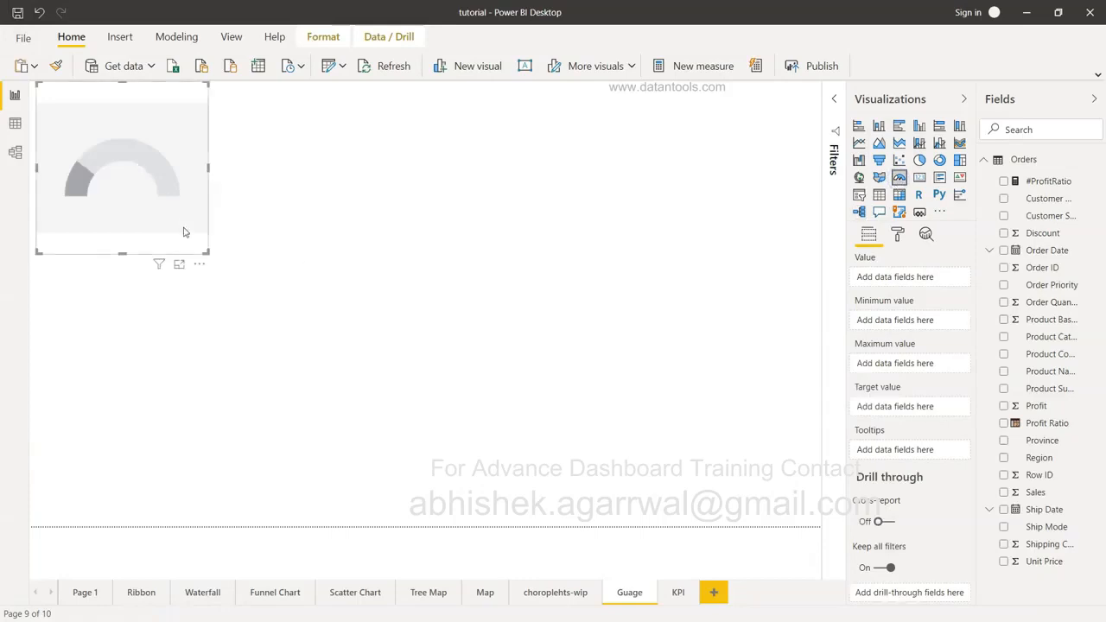
{"action": "left_click_drag", "start_coordinate": [206, 253], "coordinate": [406, 427]}
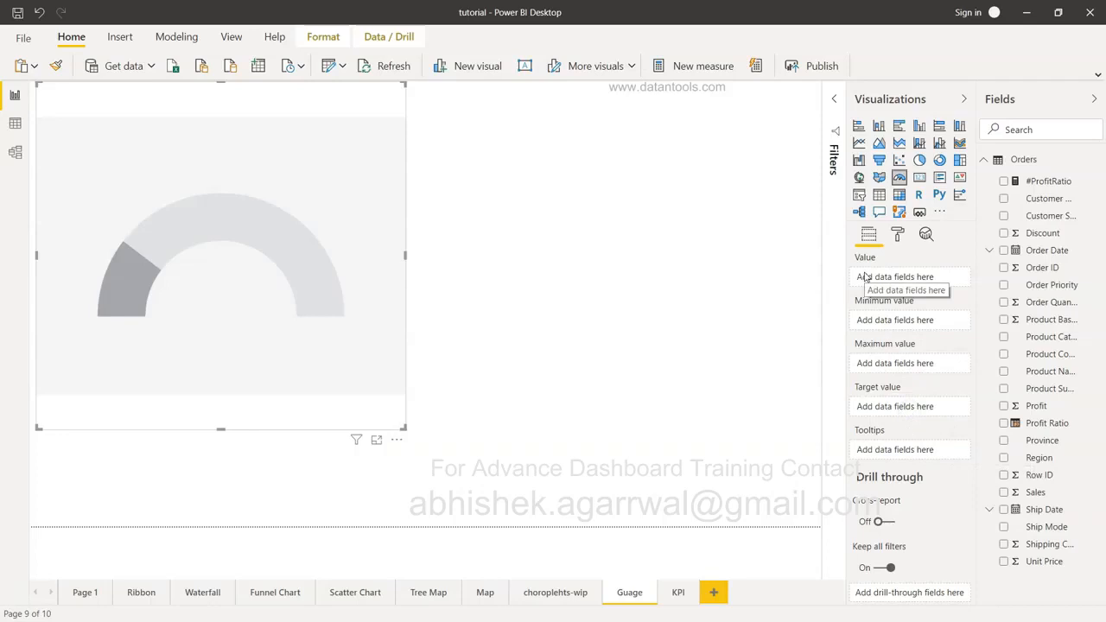
{"action": "left_click_drag", "start_coordinate": [1041, 233], "coordinate": [927, 282]}
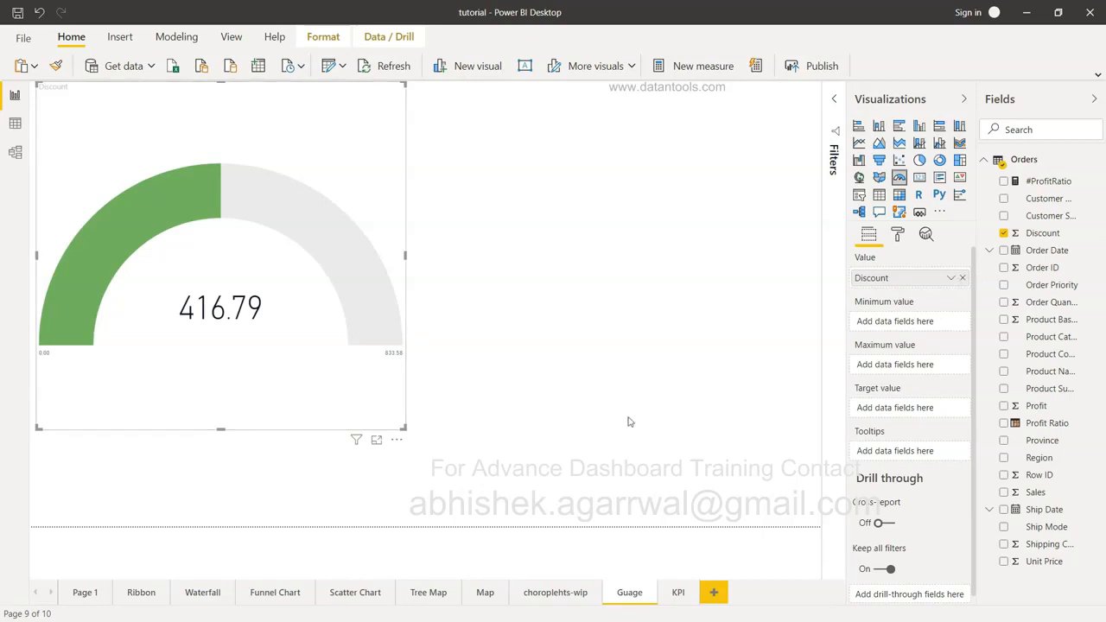
{"action": "left_click", "coordinate": [951, 278]}
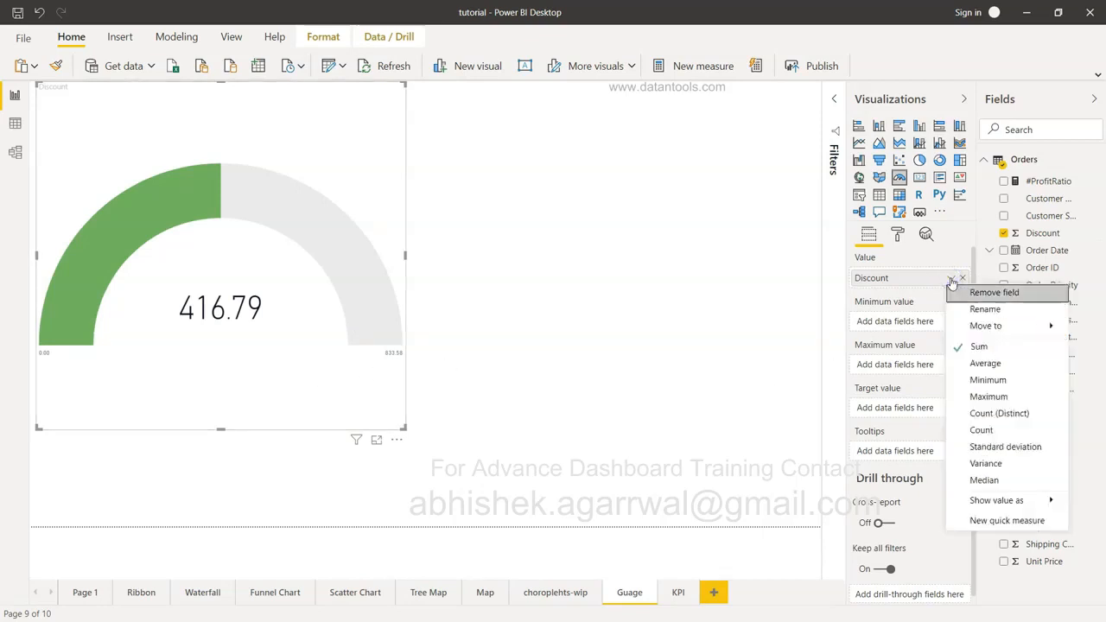
{"action": "left_click", "coordinate": [984, 364]}
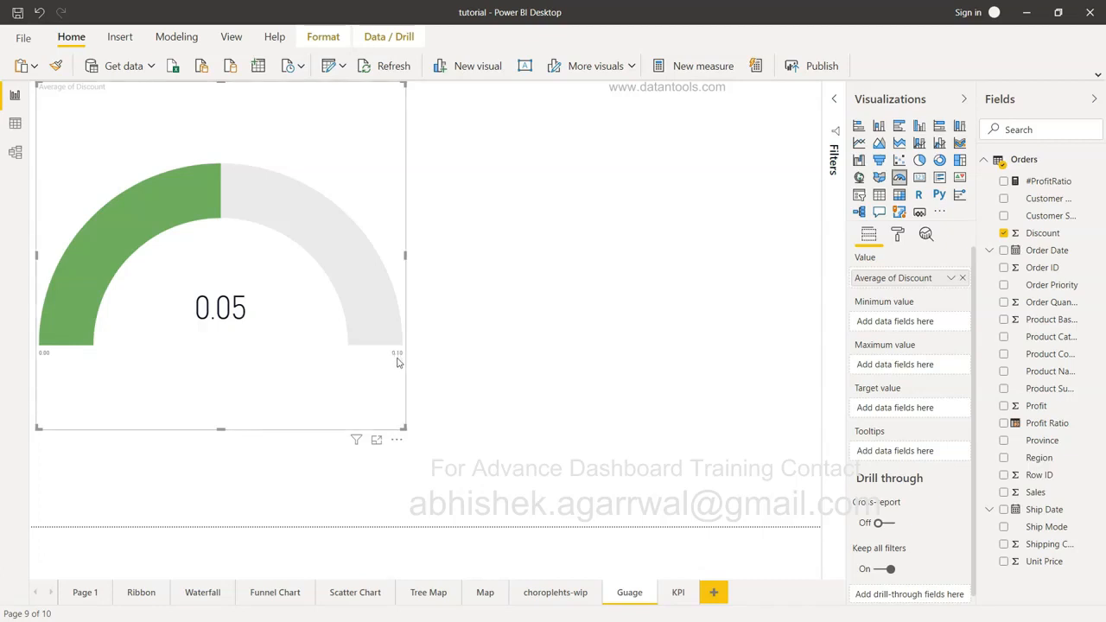
- Add a separate Product Category slicer in the empty area beside the gauge
{"action": "left_click", "coordinate": [717, 335]}
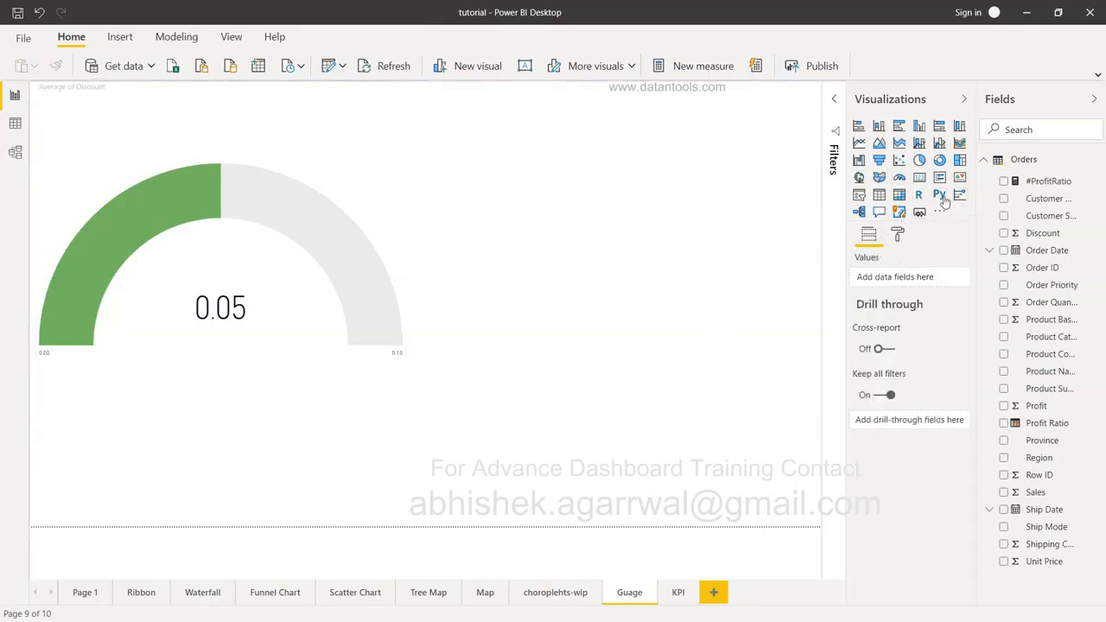
{"action": "left_click", "coordinate": [860, 197]}
{"action": "left_click_drag", "start_coordinate": [321, 462], "coordinate": [726, 184]}
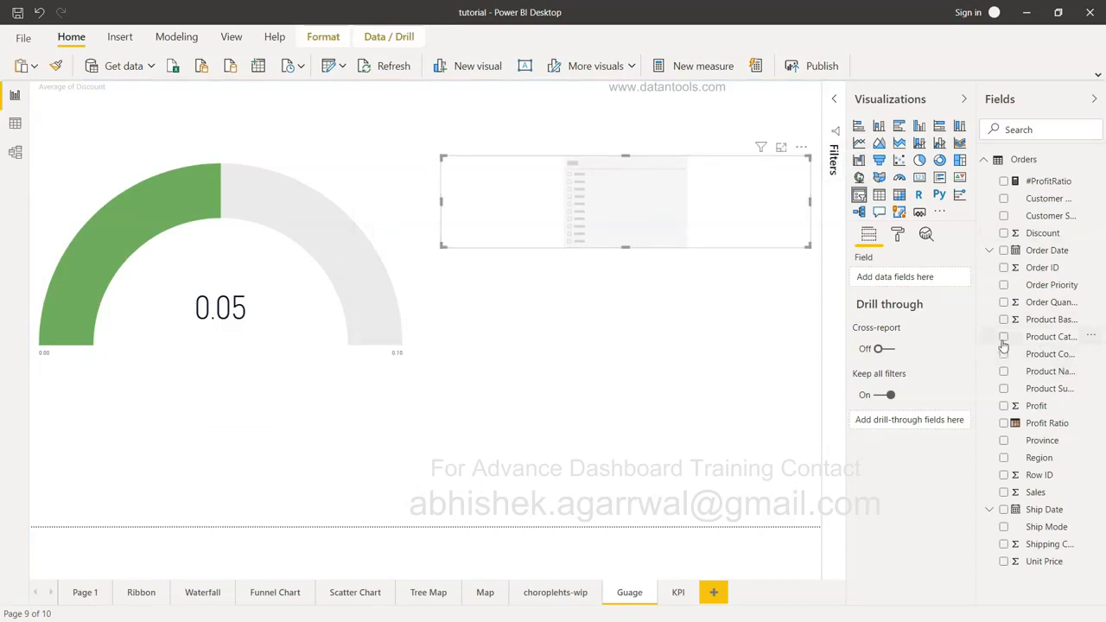
{"action": "left_click", "coordinate": [1003, 337]}
- Filter the gauge by Furniture and Office Supplies in turn, ending with Technology selected in the slicer
{"action": "left_click", "coordinate": [458, 189]}
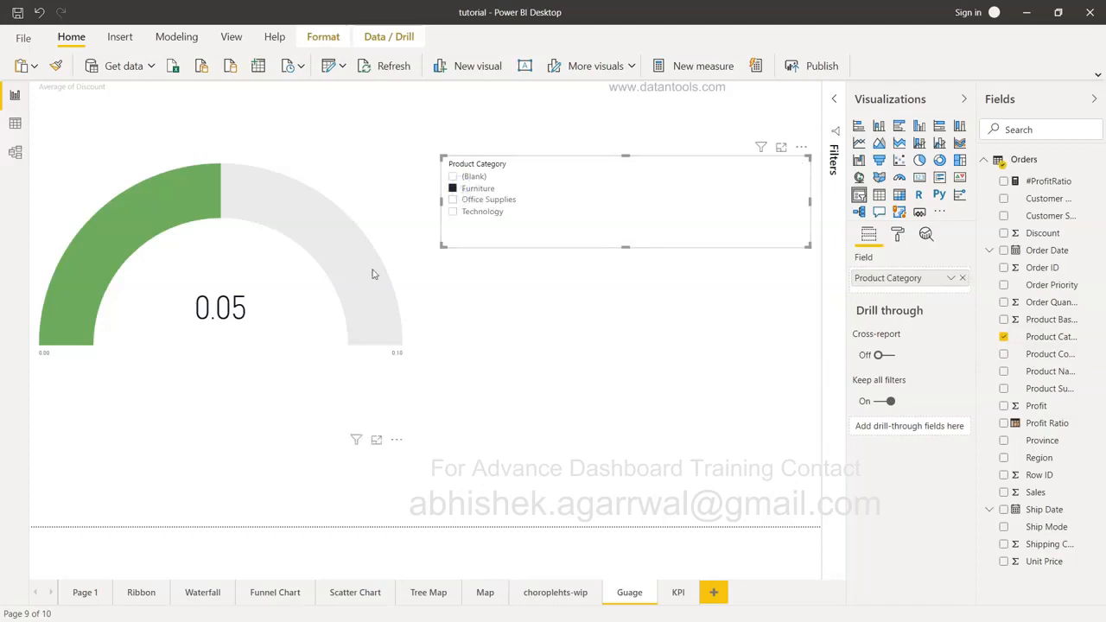
{"action": "left_click", "coordinate": [491, 201]}
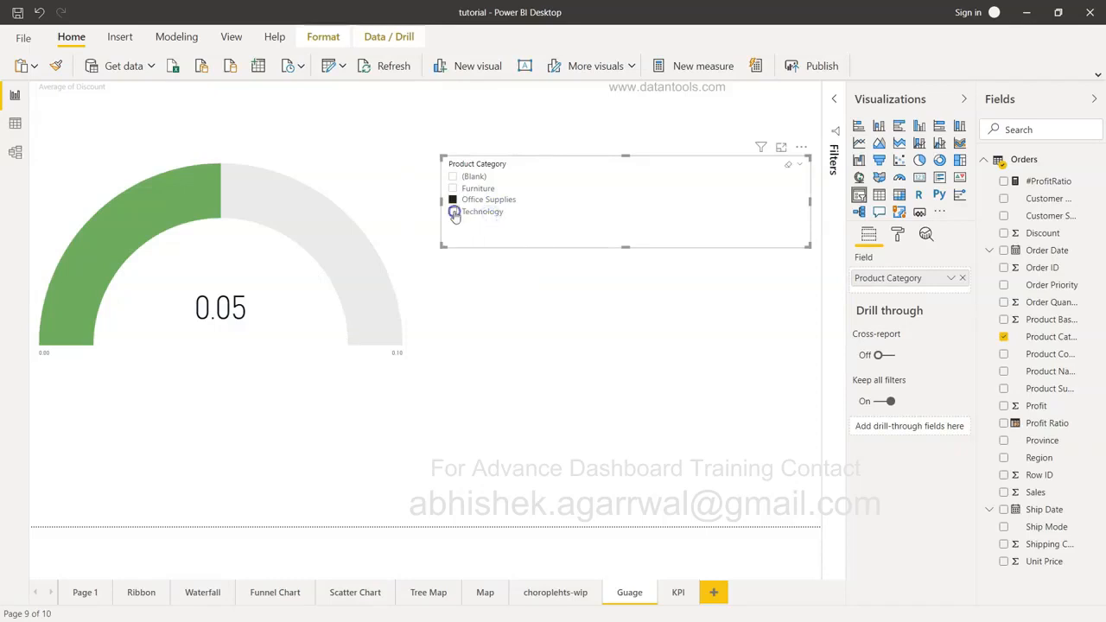
{"action": "left_click", "coordinate": [452, 212]}
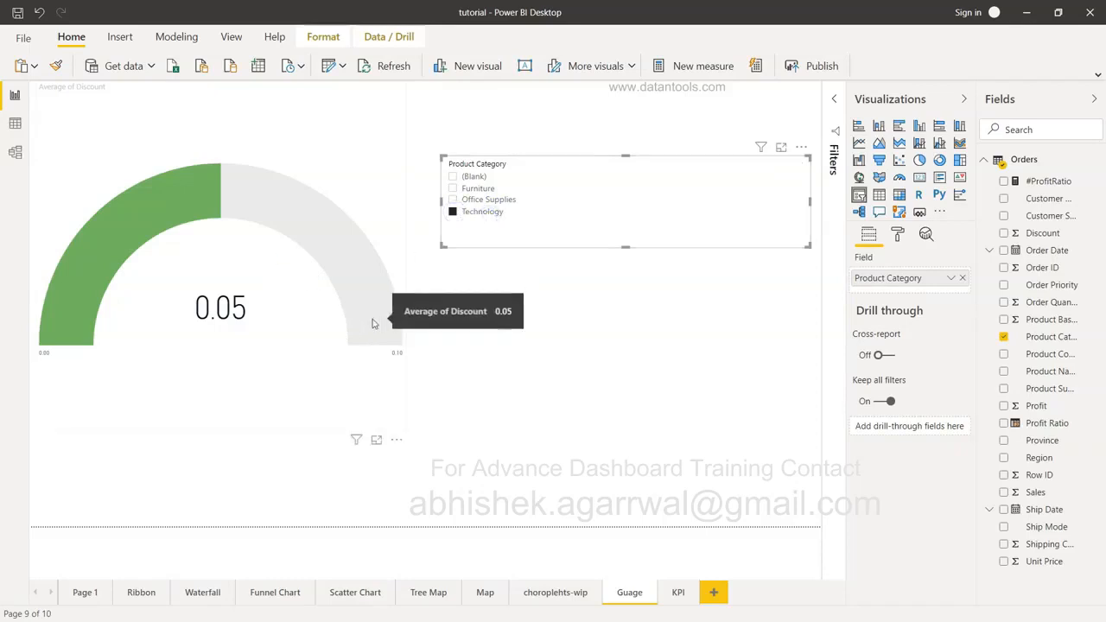
- Set the gauge's minimum value to the minimum of Discount
{"action": "left_click", "coordinate": [365, 384]}
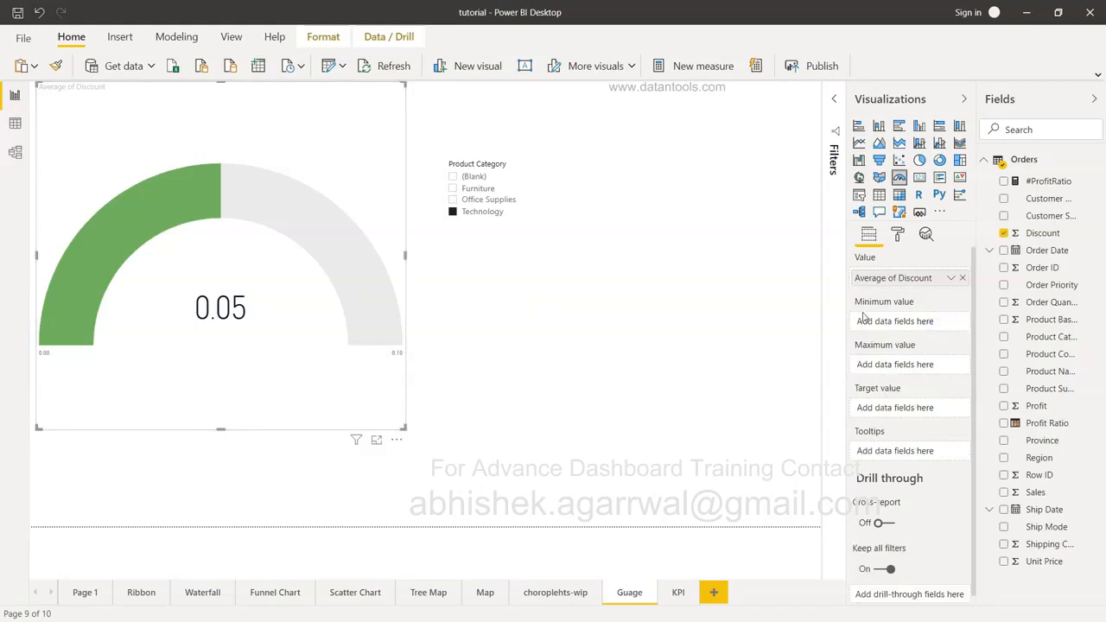
{"action": "left_click_drag", "start_coordinate": [1062, 232], "coordinate": [929, 327]}
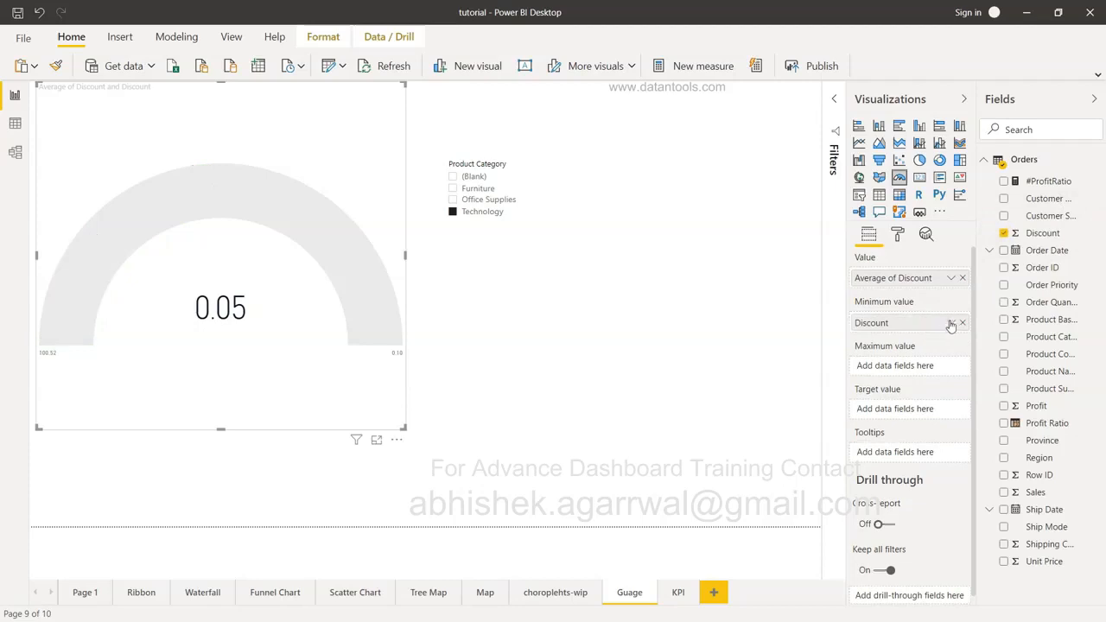
{"action": "left_click", "coordinate": [951, 324]}
{"action": "left_click", "coordinate": [985, 424]}
- Set the gauge's maximum value to the maximum of Discount
{"action": "left_click_drag", "start_coordinate": [1042, 233], "coordinate": [916, 372]}
{"action": "left_click", "coordinate": [951, 367]}
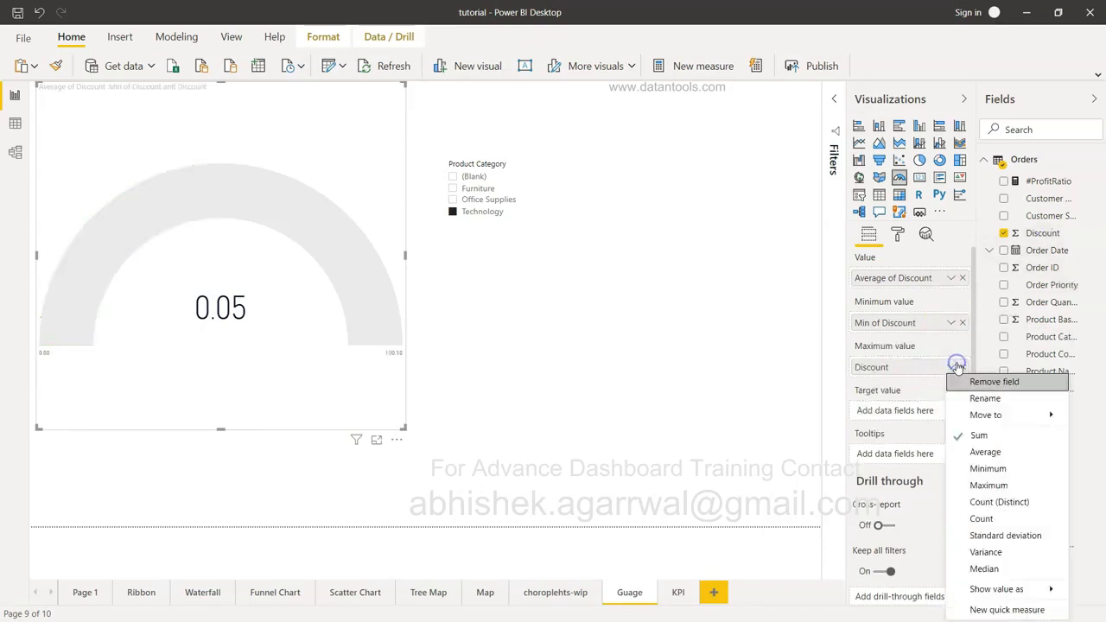
{"action": "left_click", "coordinate": [988, 485]}
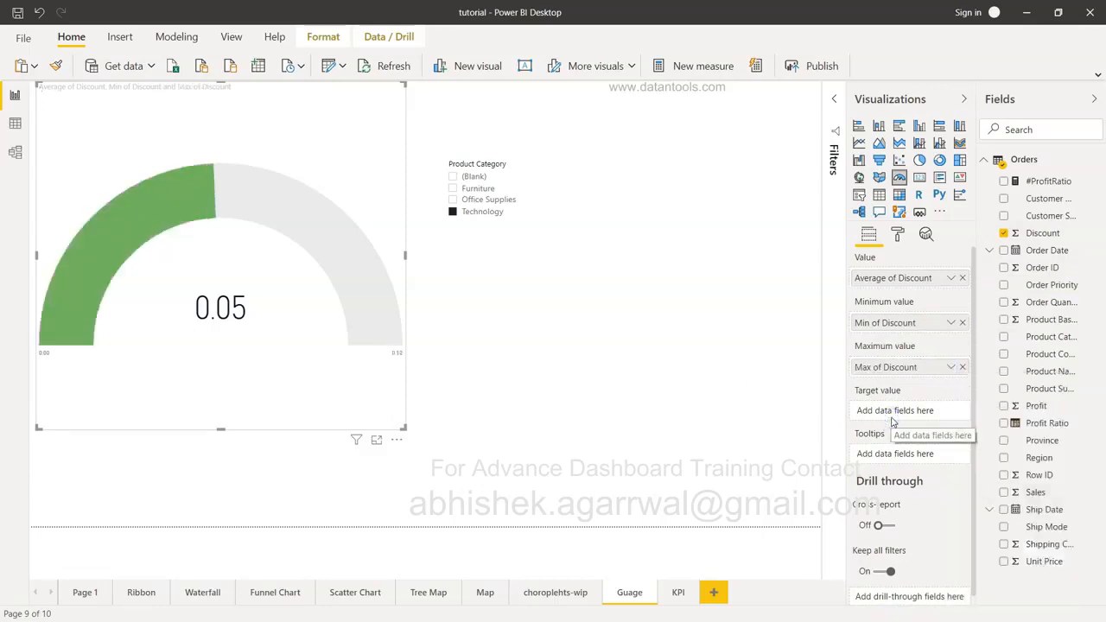
- Set the gauge's target value to the median of Discount and check the target line's tooltip
{"action": "left_click_drag", "start_coordinate": [1048, 233], "coordinate": [917, 411]}
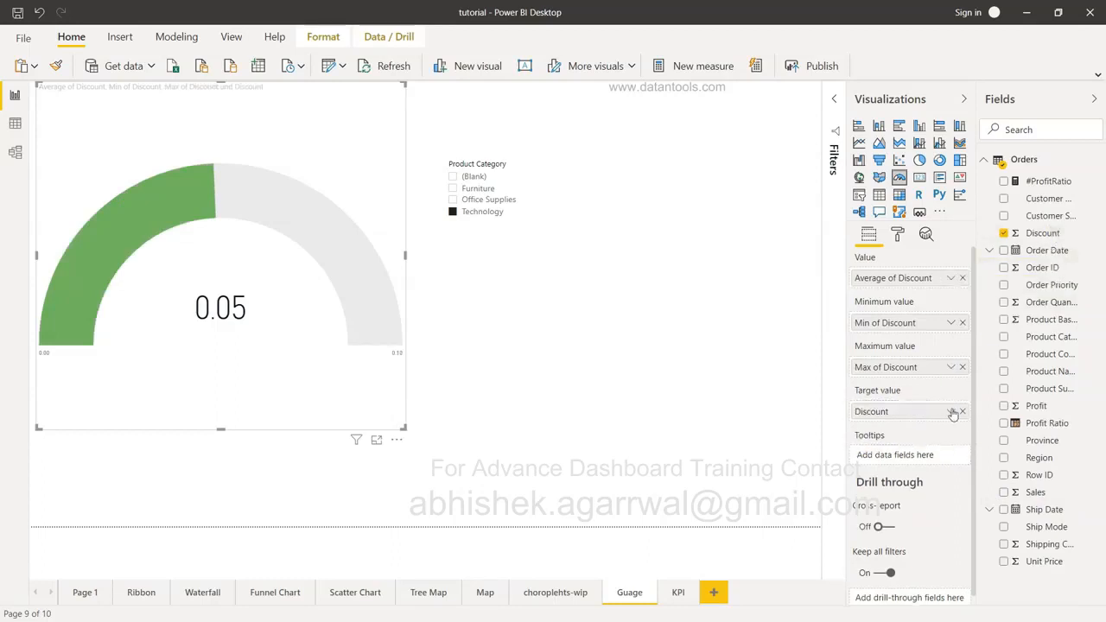
{"action": "left_click", "coordinate": [953, 412]}
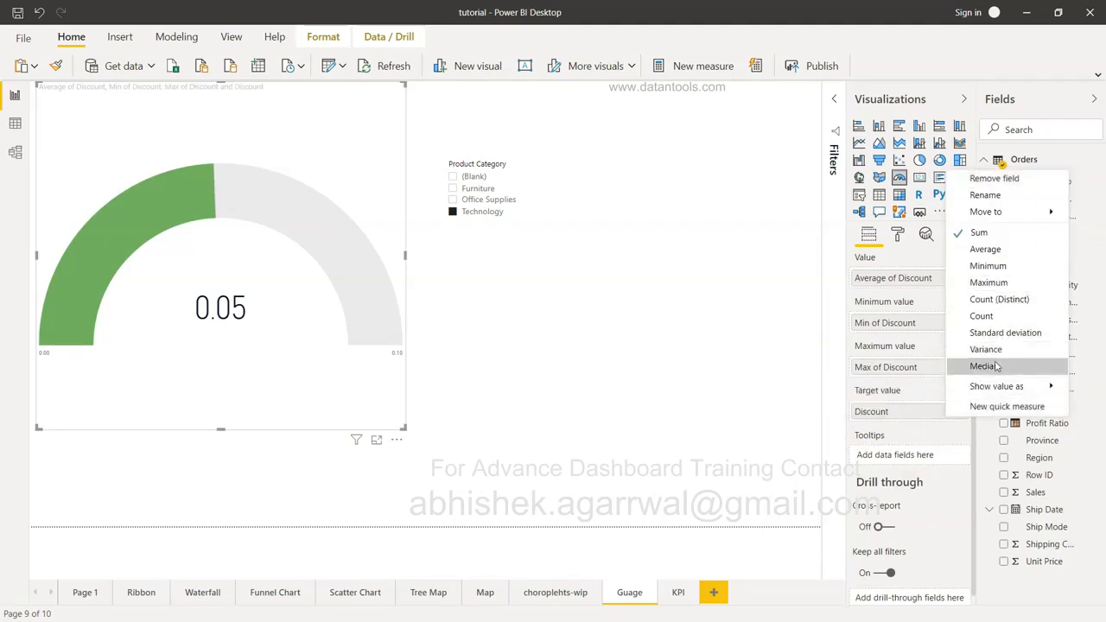
{"action": "left_click", "coordinate": [985, 367]}
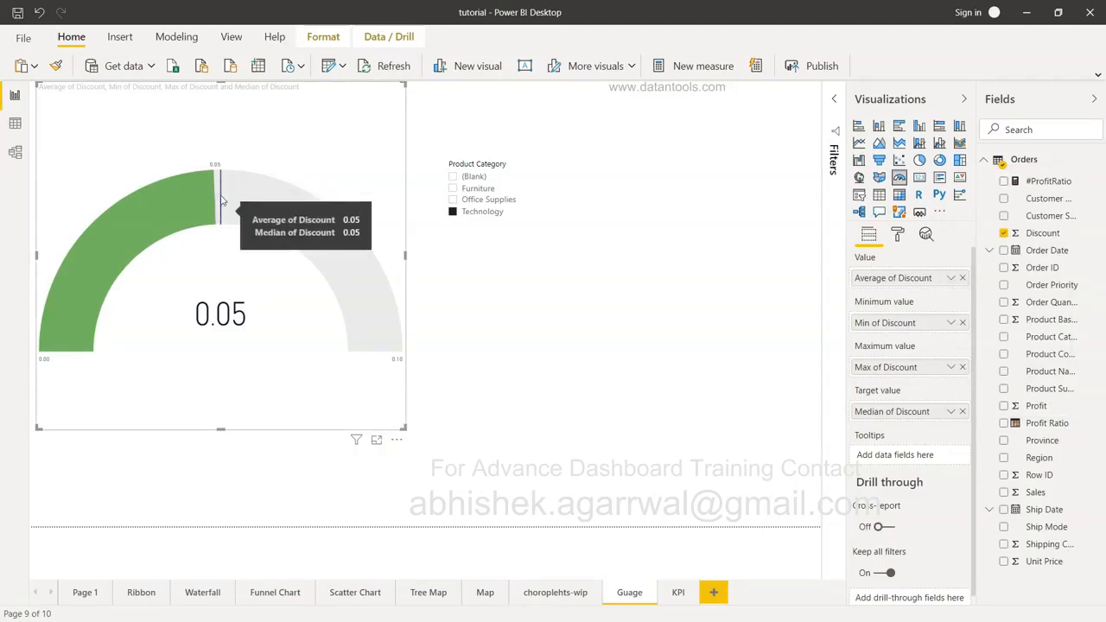
{"action": "mouse_move", "coordinate": [208, 199]}
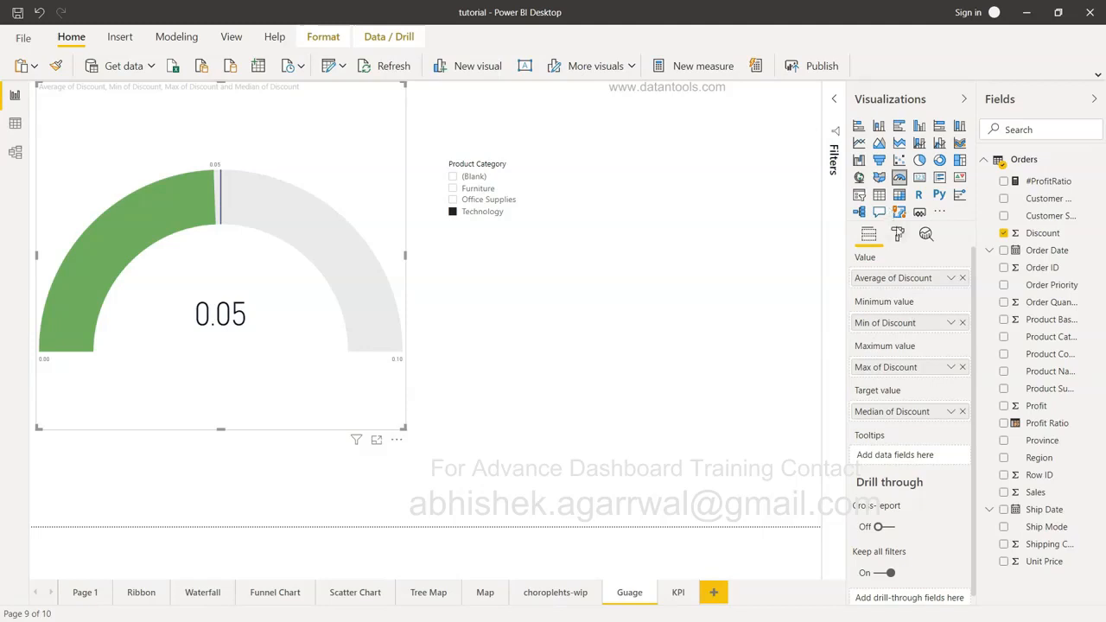
- Examine the gauge's axis, data label and data color formatting options
{"action": "left_click", "coordinate": [897, 232]}
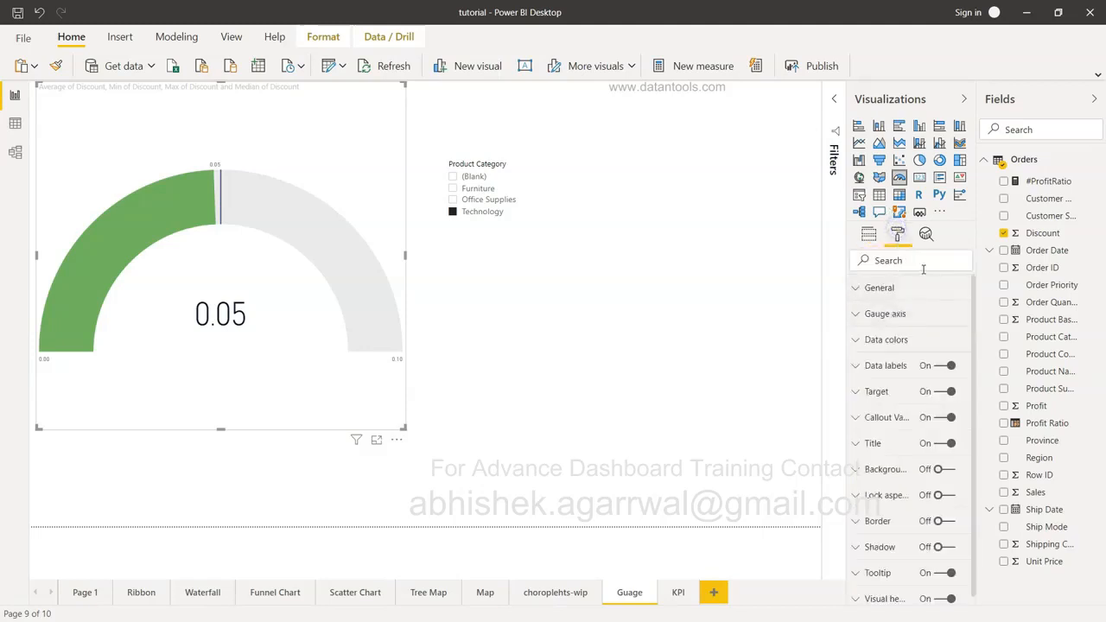
{"action": "left_click", "coordinate": [864, 319]}
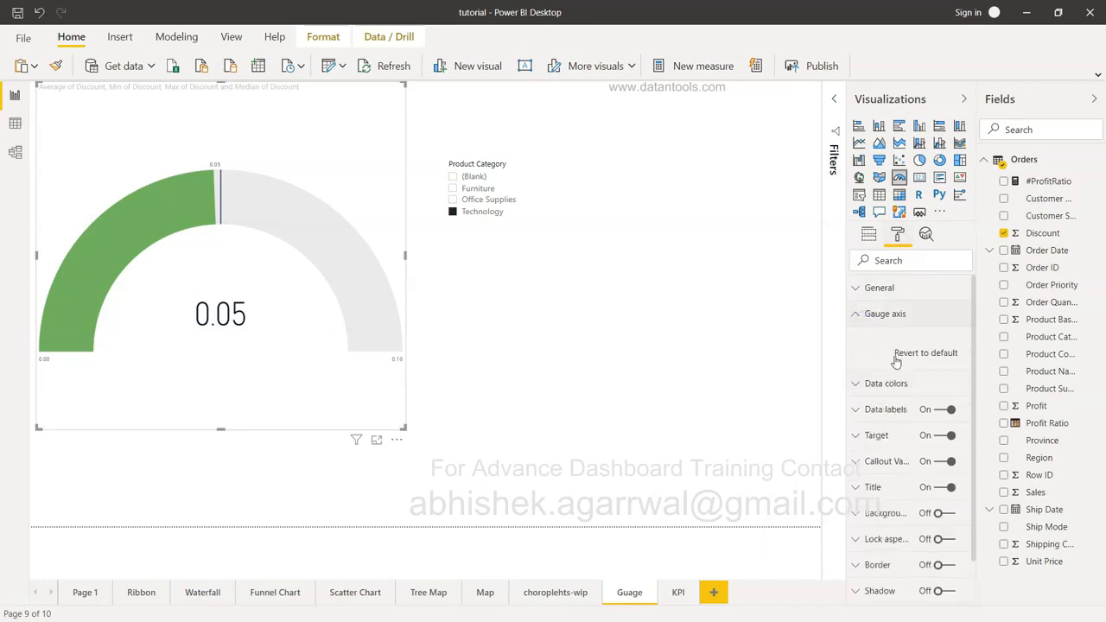
{"action": "left_click", "coordinate": [862, 313]}
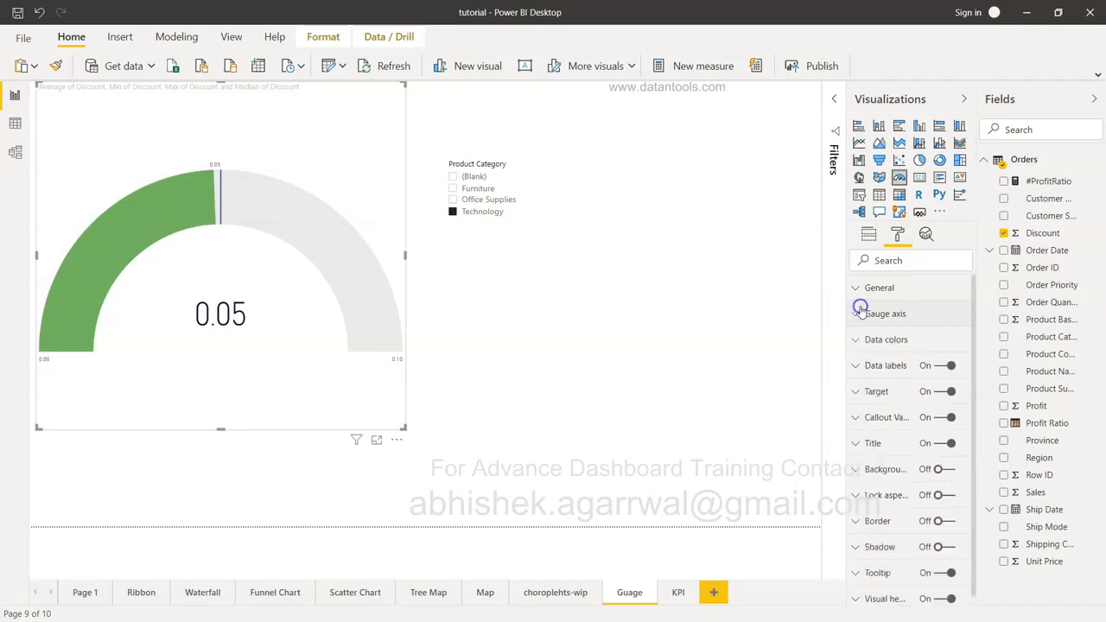
{"action": "left_click", "coordinate": [860, 365]}
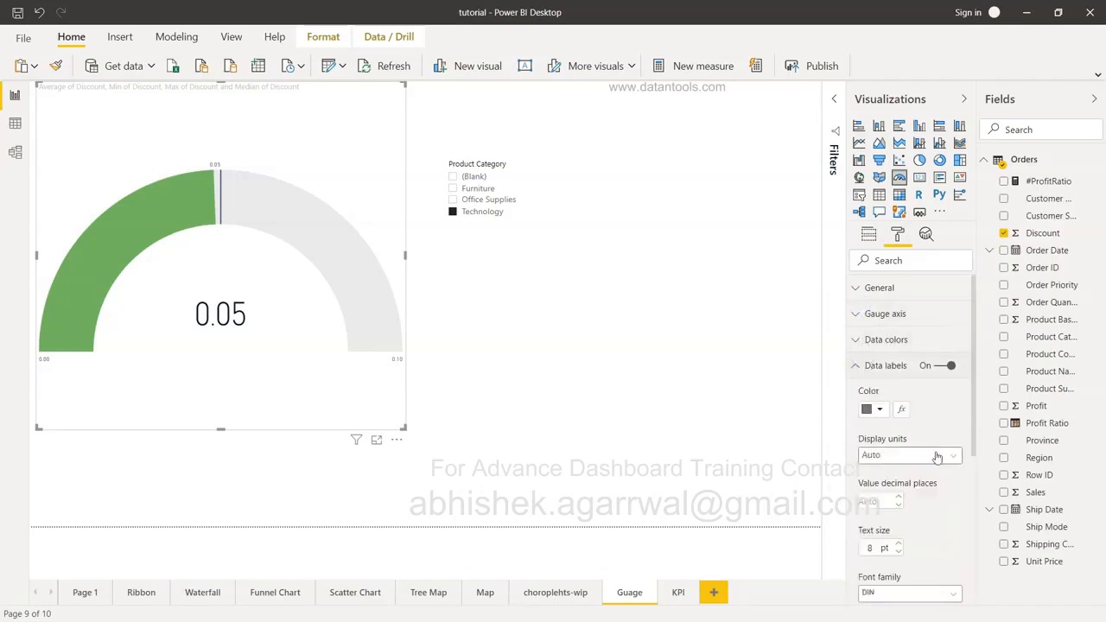
{"action": "scroll", "coordinate": [937, 458], "scroll_direction": "down", "scroll_amount": 2}
{"action": "scroll", "coordinate": [937, 458], "scroll_direction": "up", "scroll_amount": 2}
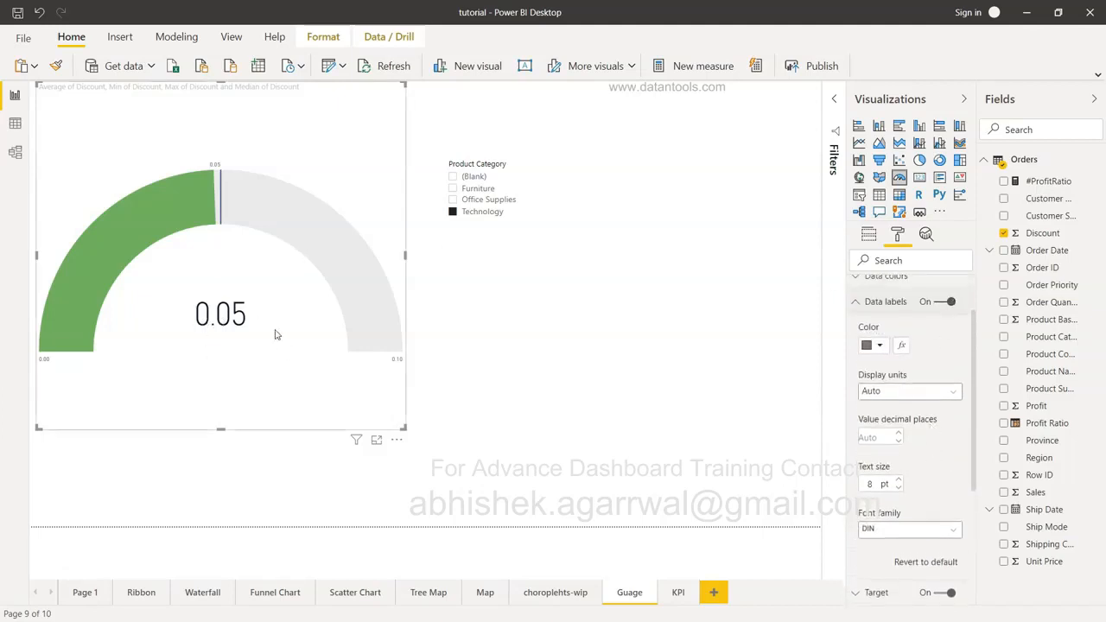
{"action": "scroll", "coordinate": [931, 442], "scroll_direction": "up", "scroll_amount": 1}
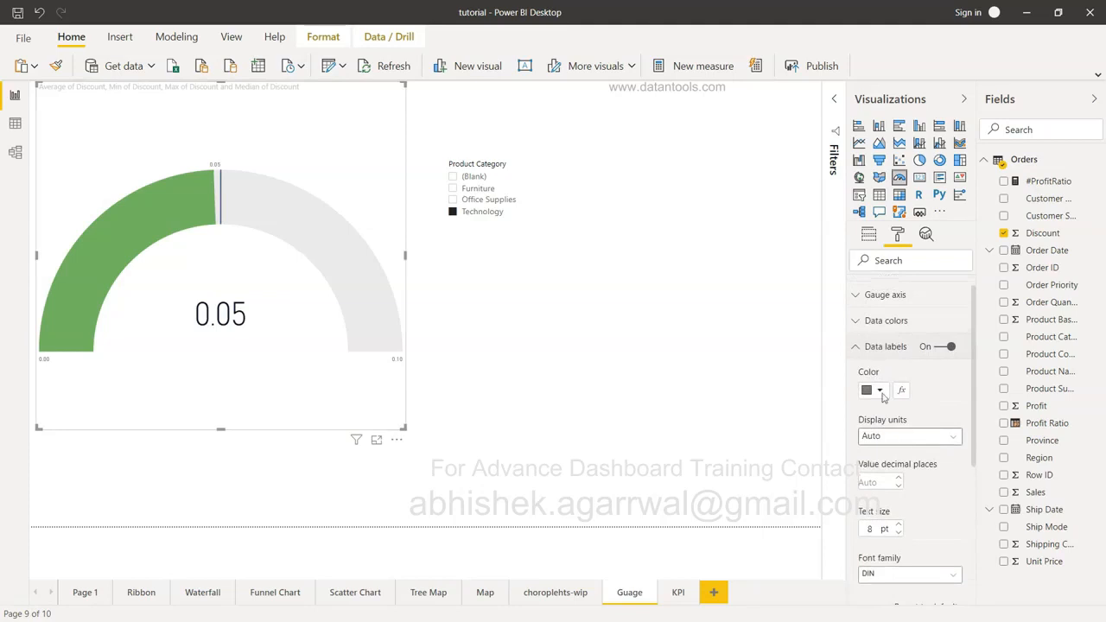
{"action": "left_click", "coordinate": [856, 319]}
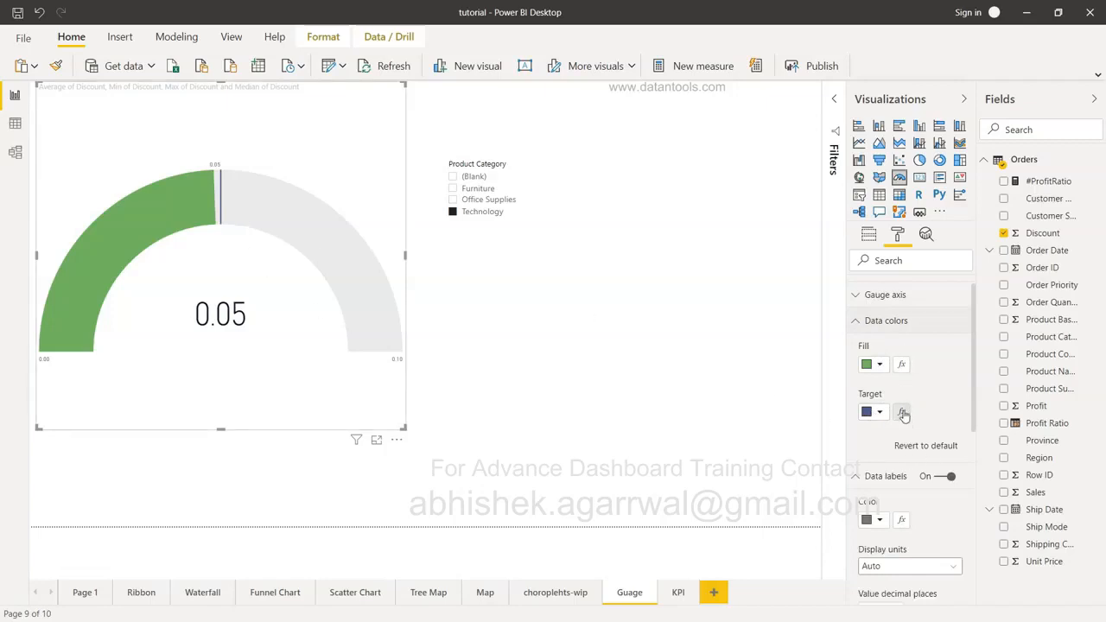
- Remove the minimum, maximum and target value fields from the gauge, keeping only the average of Discount
{"action": "scroll", "coordinate": [898, 384], "scroll_direction": "up", "scroll_amount": 1}
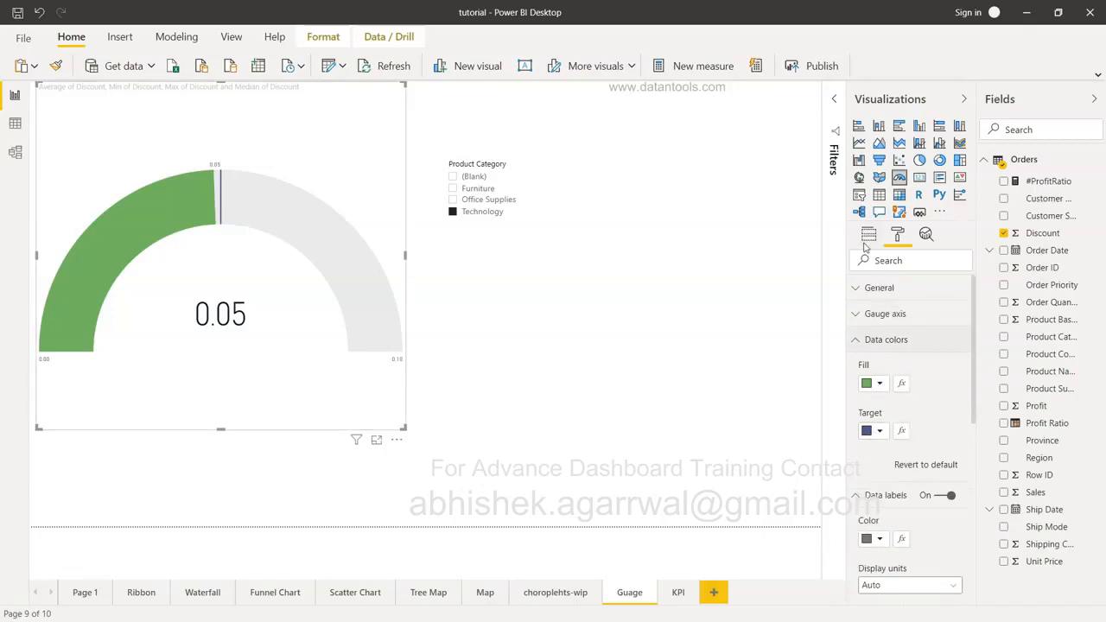
{"action": "left_click", "coordinate": [862, 291]}
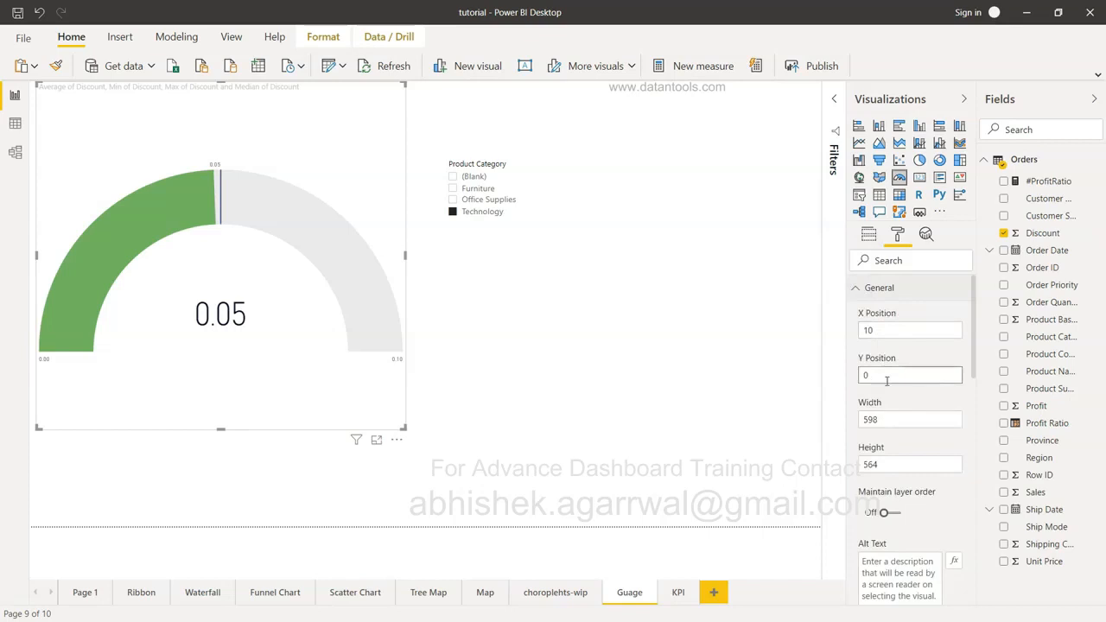
{"action": "left_click", "coordinate": [868, 234]}
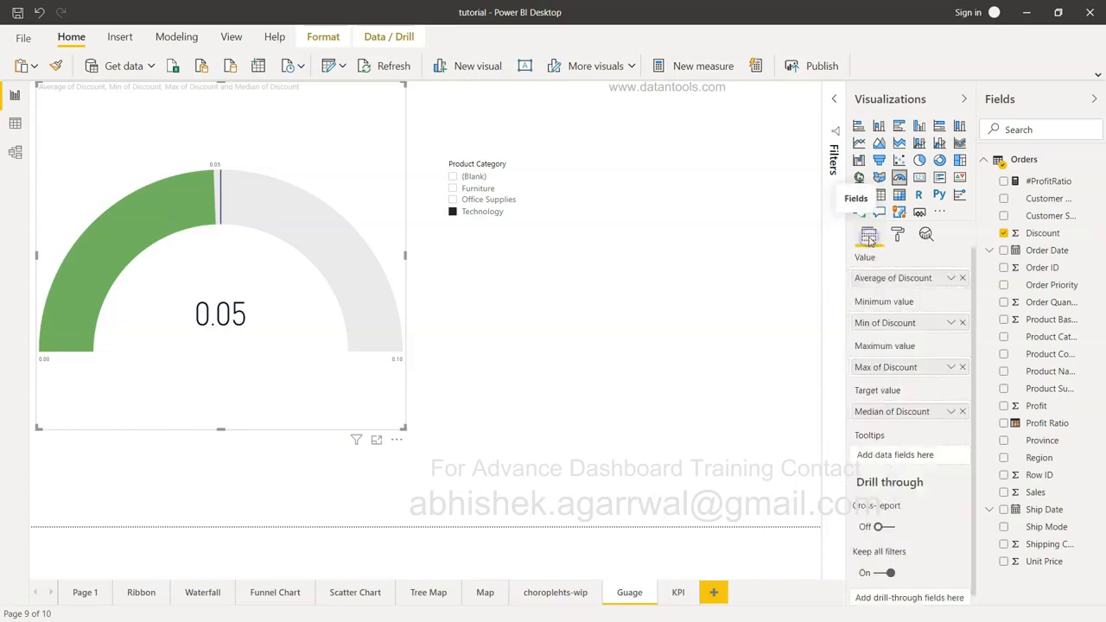
{"action": "left_click", "coordinate": [962, 322]}
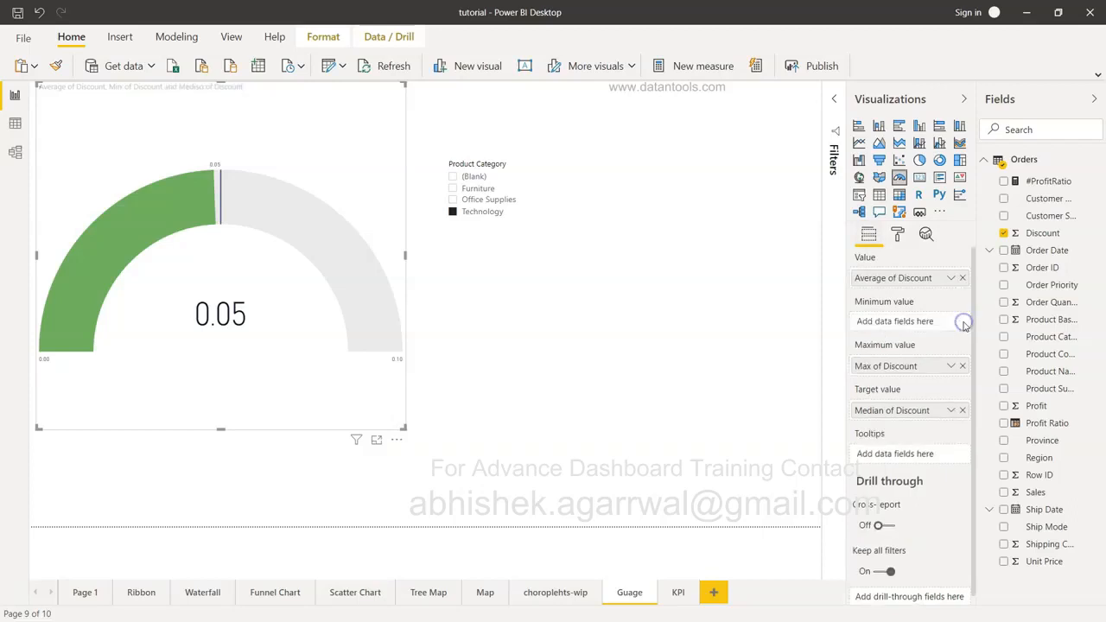
{"action": "left_click", "coordinate": [962, 365]}
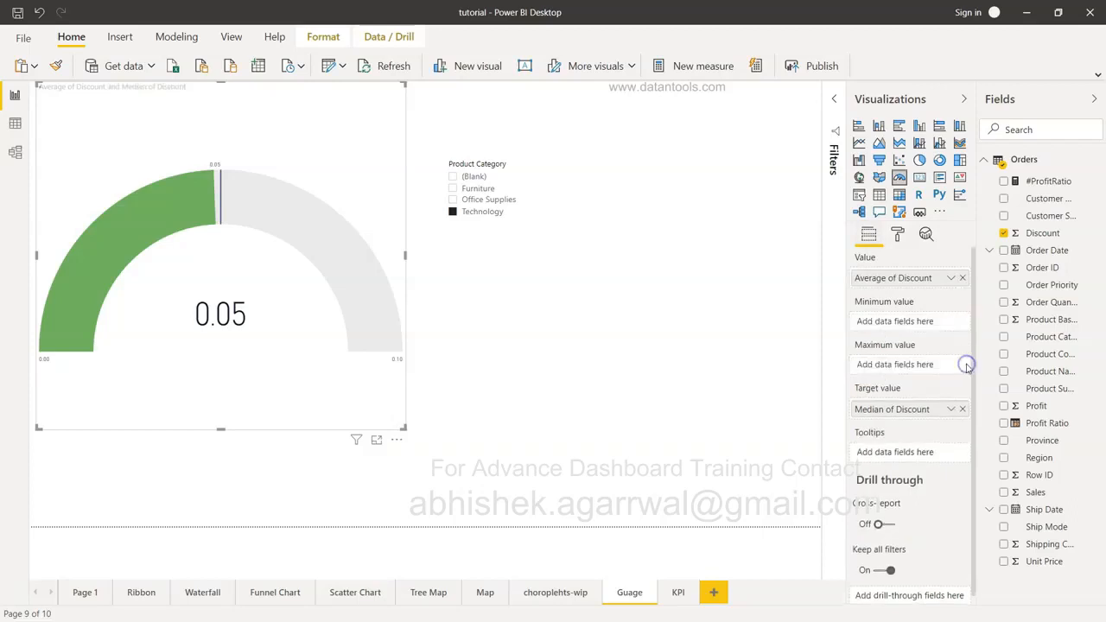
{"action": "left_click", "coordinate": [963, 410]}
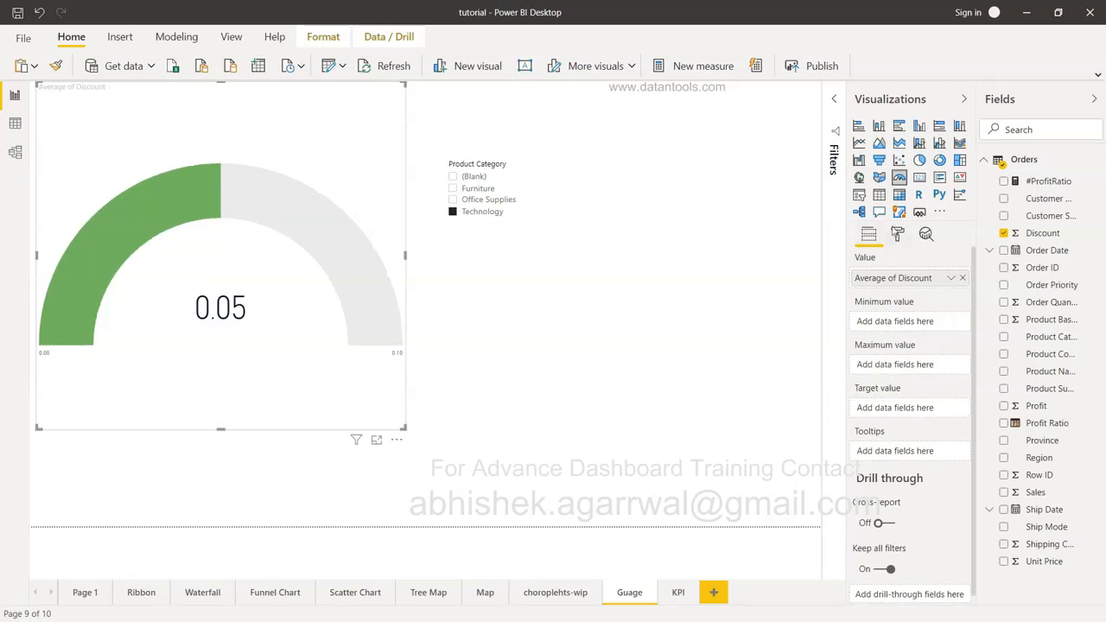
- Set the gauge axis manually to a minimum of 0, a maximum of .20 and a target of .10
{"action": "left_click", "coordinate": [899, 238]}
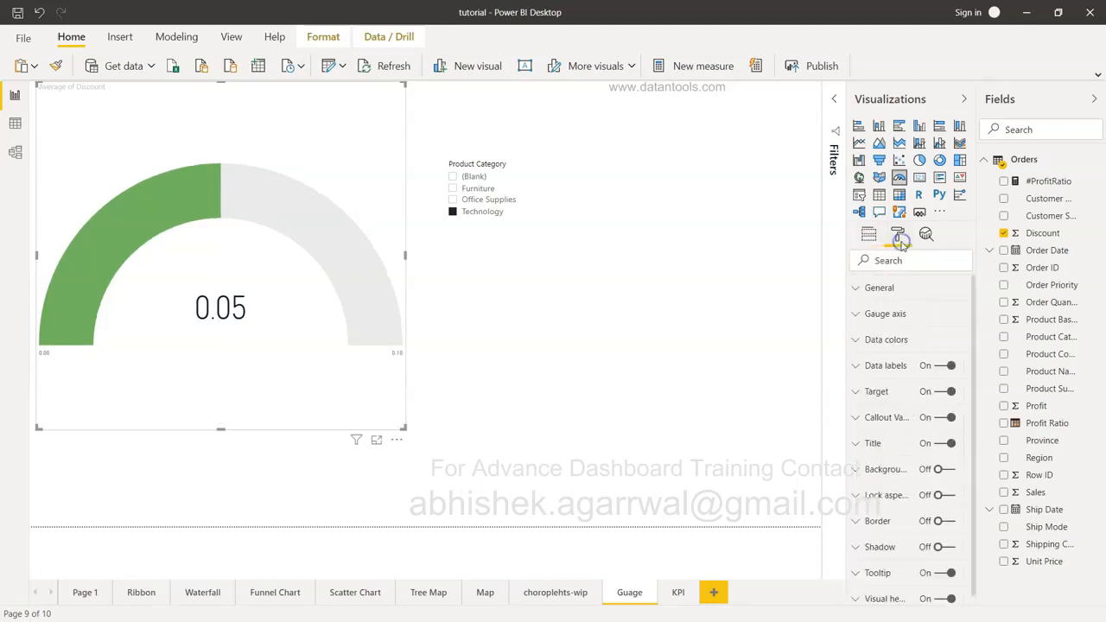
{"action": "left_click", "coordinate": [865, 316]}
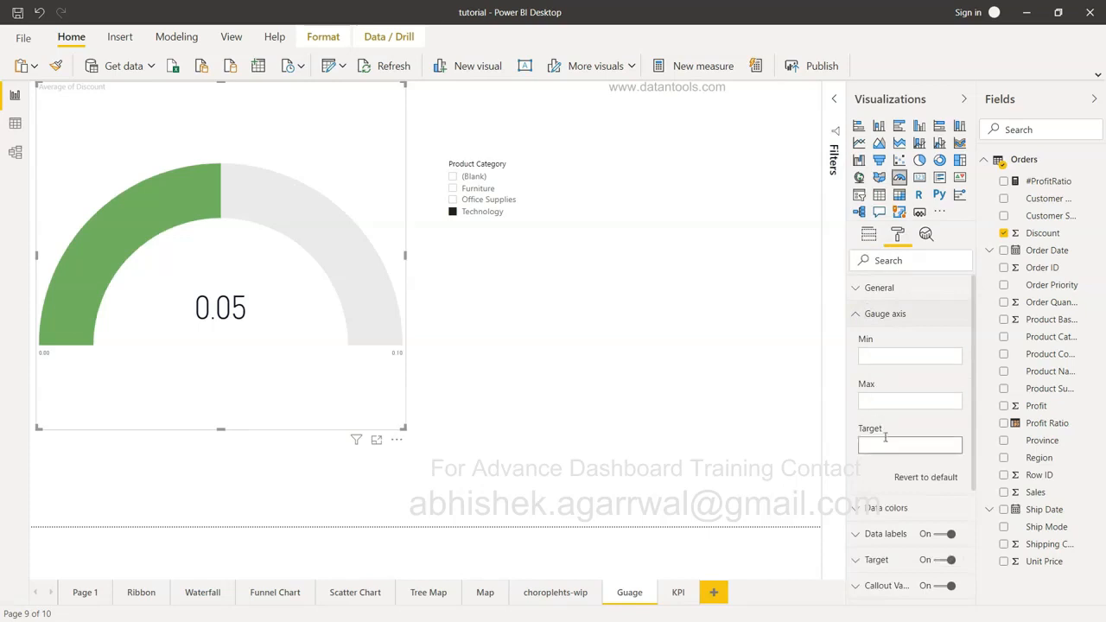
{"action": "left_click", "coordinate": [892, 355]}
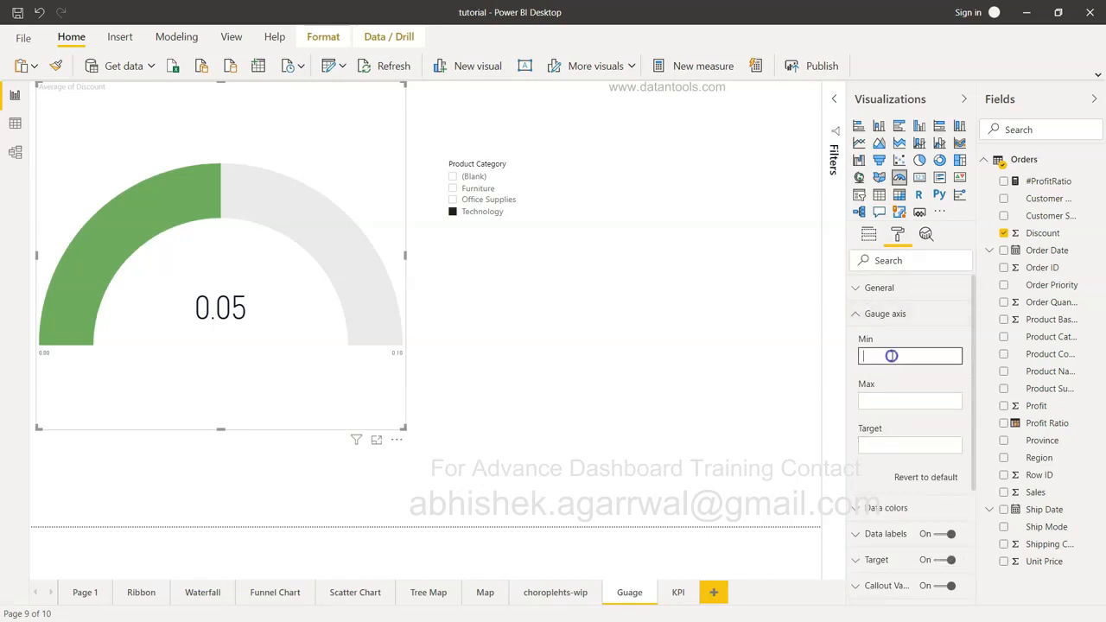
{"action": "type", "text": "0"}
{"action": "key", "text": "Tab"}
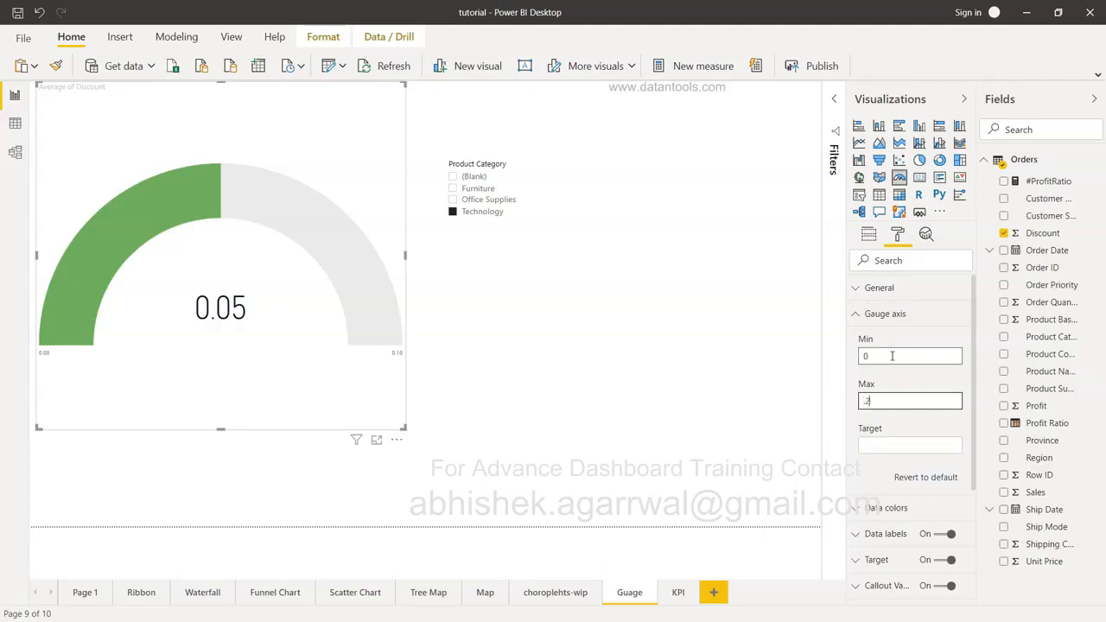
{"action": "type", "text": ".20"}
{"action": "key", "text": "Tab"}
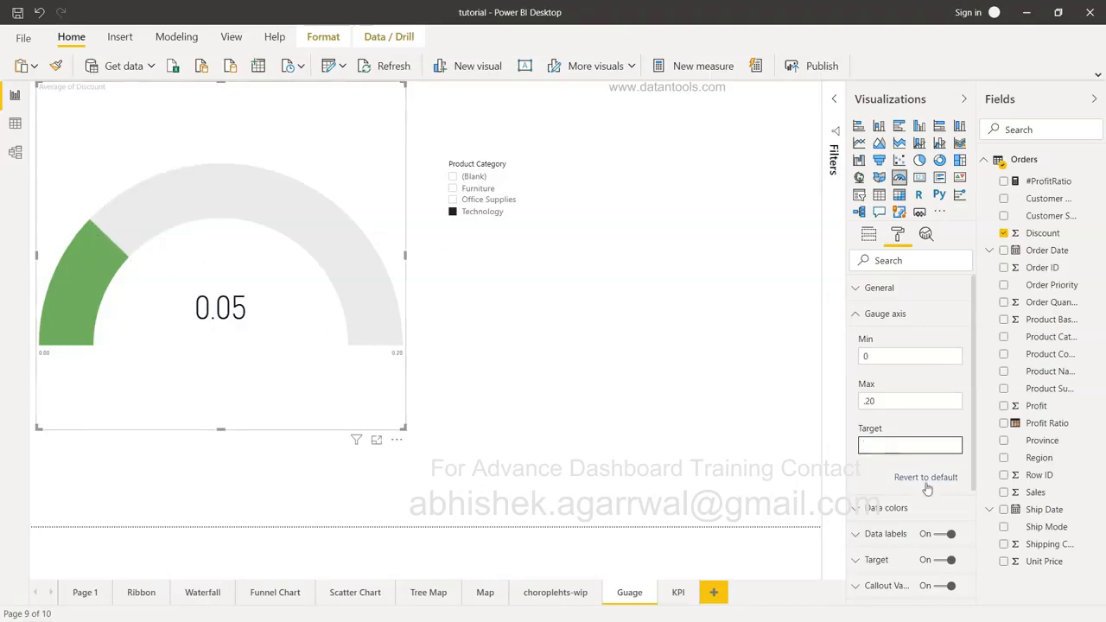
{"action": "type", "text": ".10"}
{"action": "key", "text": "Tab"}
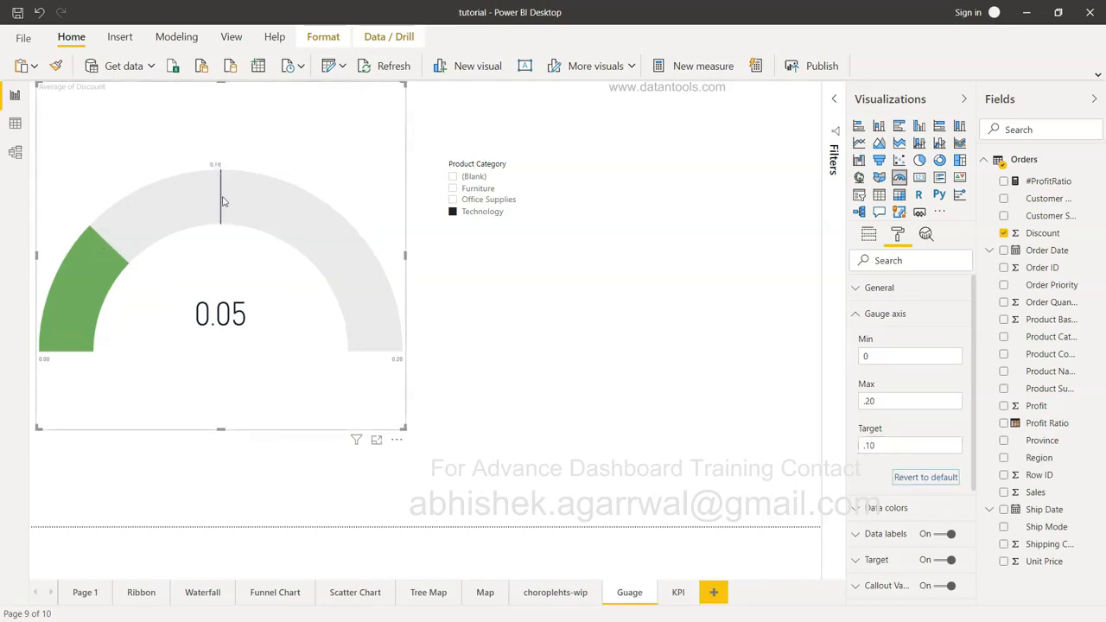
{"action": "mouse_move", "coordinate": [223, 201]}
- Review the gauge's empty value fields, its axis settings and the formatting options for the target label
{"action": "left_click", "coordinate": [868, 234]}
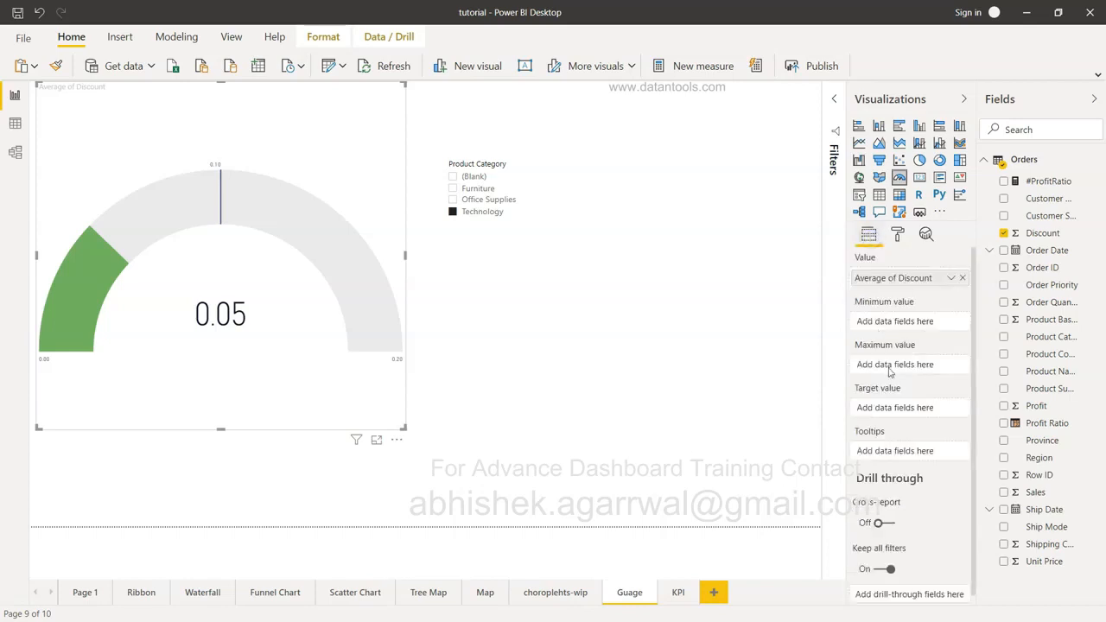
{"action": "left_click", "coordinate": [896, 236]}
{"action": "left_click", "coordinate": [894, 314]}
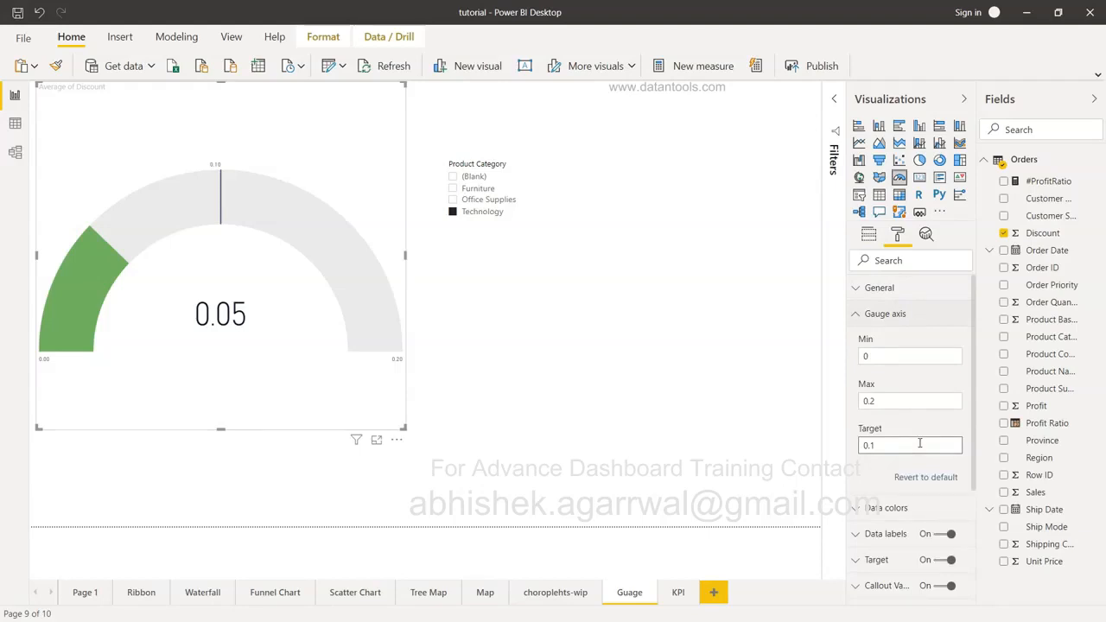
{"action": "scroll", "coordinate": [919, 443], "scroll_direction": "down", "scroll_amount": 2}
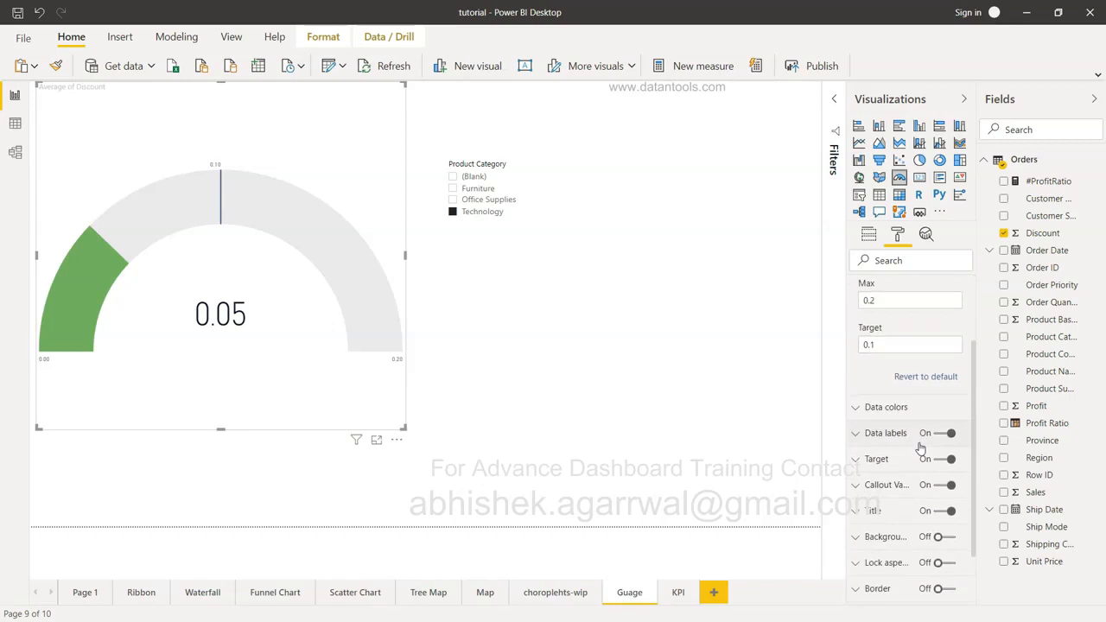
{"action": "left_click", "coordinate": [862, 462]}
{"action": "scroll", "coordinate": [864, 437], "scroll_direction": "down", "scroll_amount": 2}
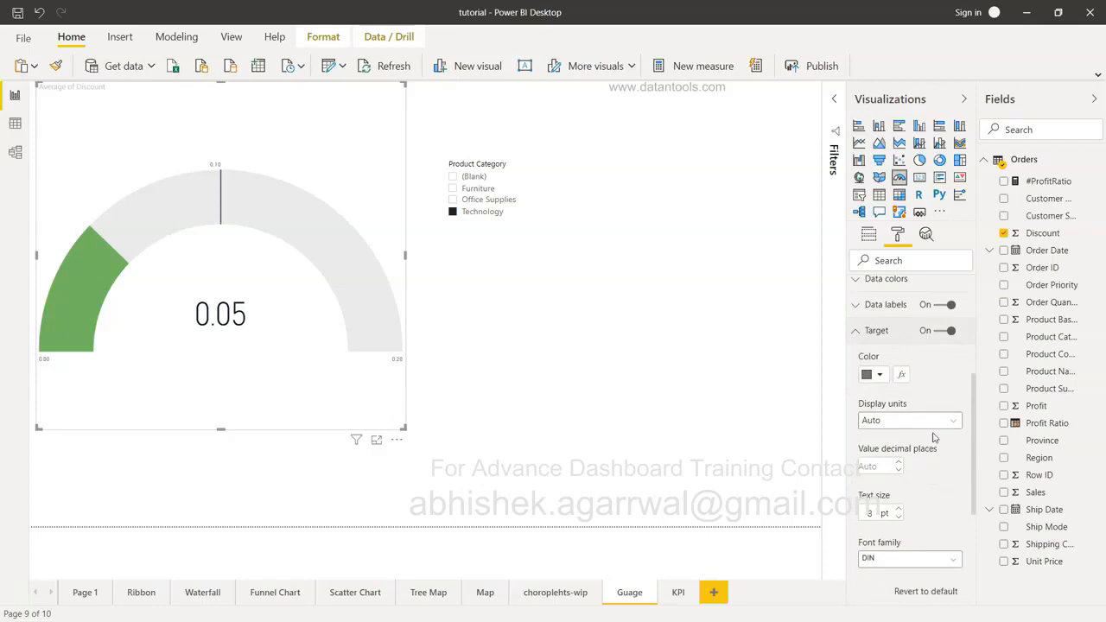
{"action": "scroll", "coordinate": [935, 445], "scroll_direction": "down", "scroll_amount": 3}
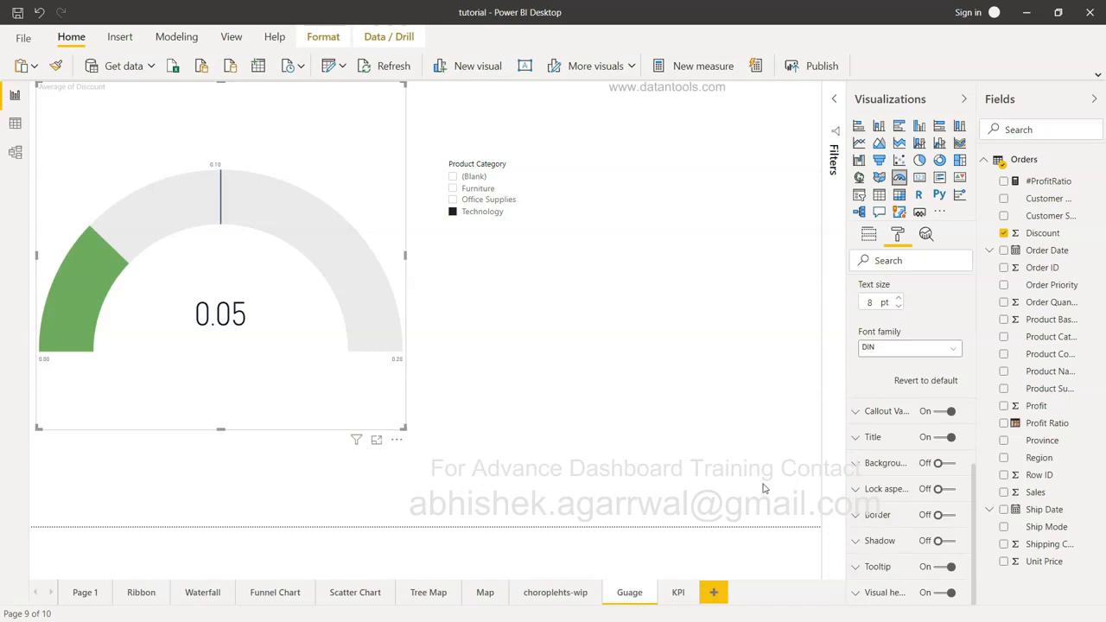
{"action": "left_click", "coordinate": [691, 456]}
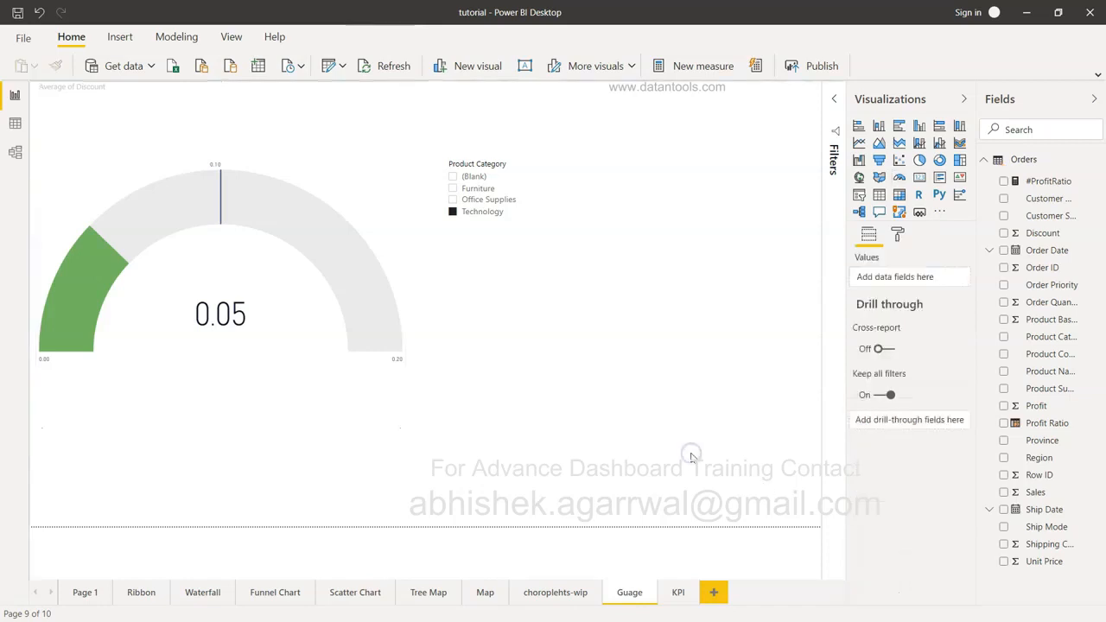
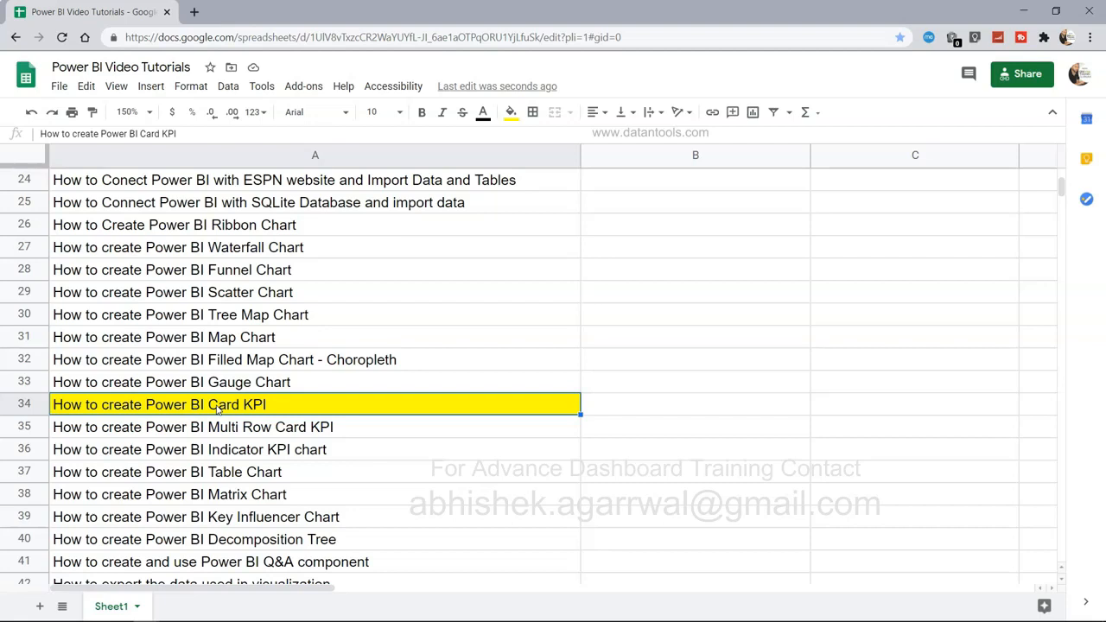
- Look through the tutorial topic list around the Card KPI row and switch back to Power BI Desktop
{"action": "scroll", "coordinate": [218, 409], "scroll_direction": "up", "scroll_amount": 3}
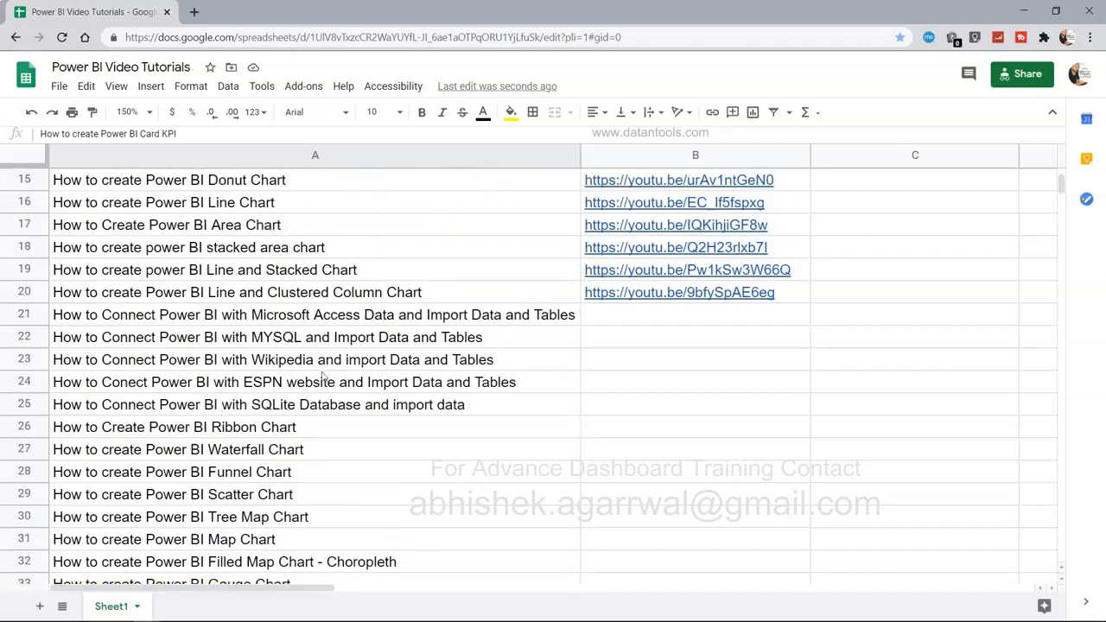
{"action": "scroll", "coordinate": [490, 452], "scroll_direction": "down", "scroll_amount": 4}
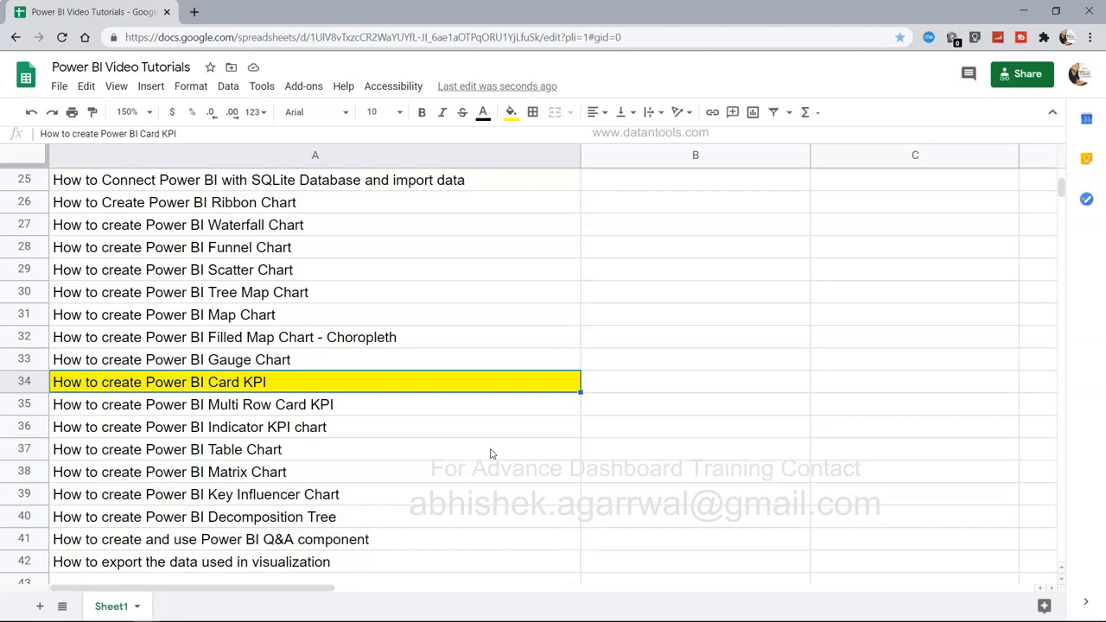
{"action": "key", "text": "alt+Tab"}
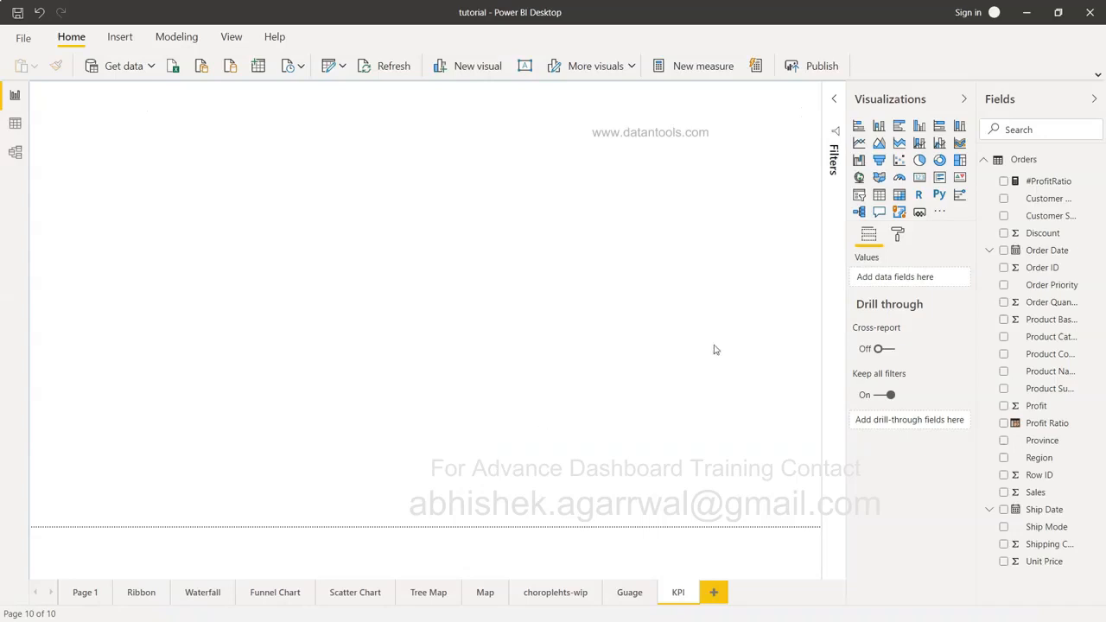
- Add a card visual showing Sales to the KPI page and shrink it to fit closely around its value
{"action": "left_click", "coordinate": [918, 178]}
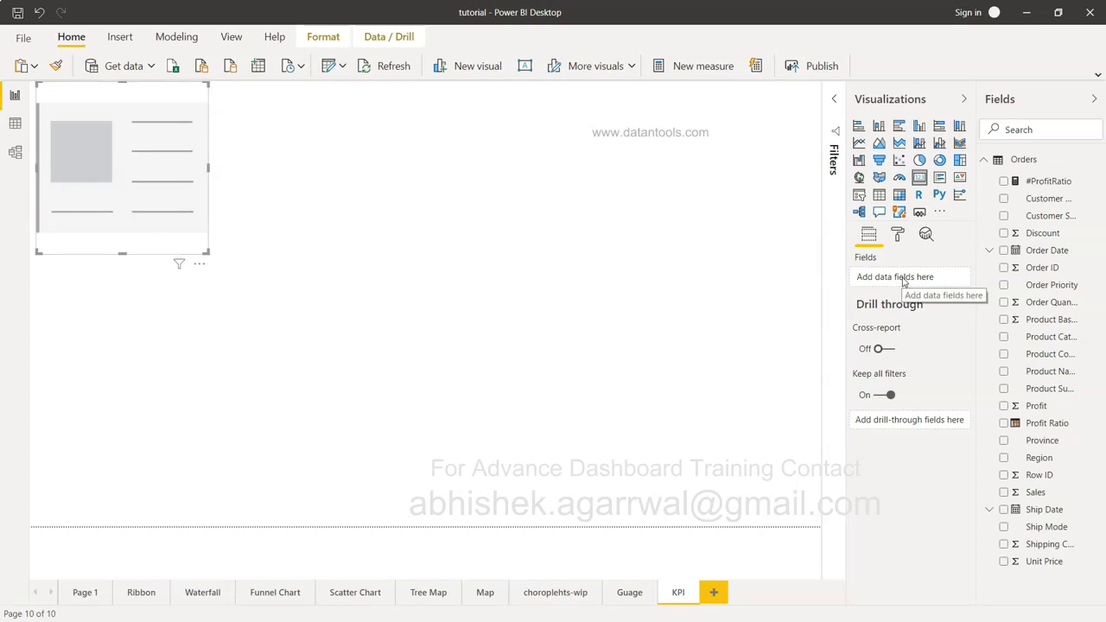
{"action": "left_click", "coordinate": [1004, 492]}
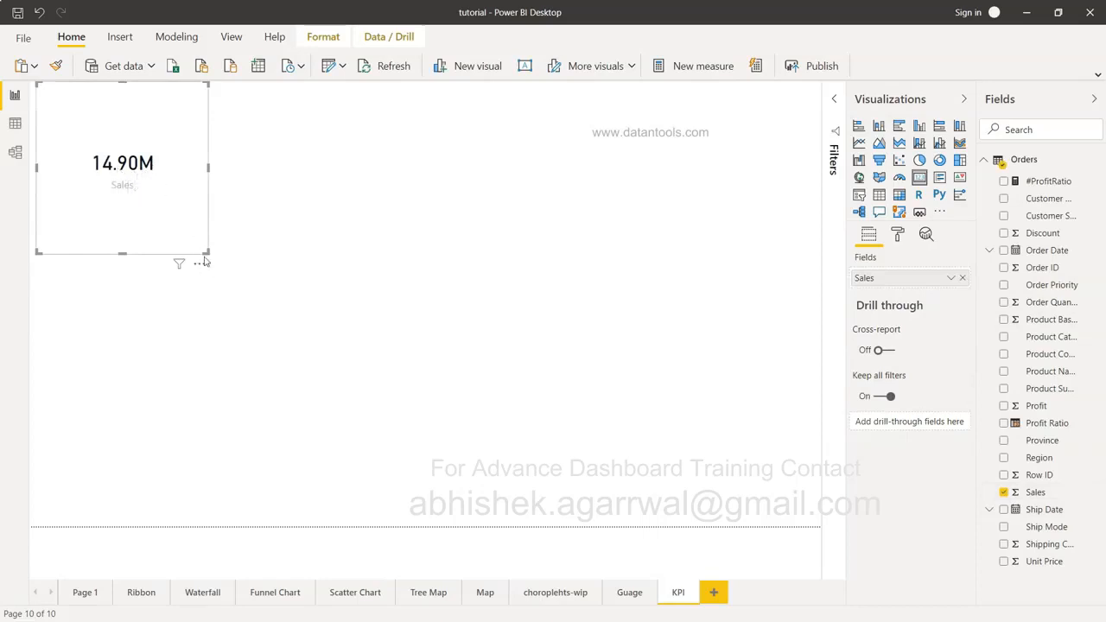
{"action": "left_click_drag", "start_coordinate": [208, 252], "coordinate": [171, 179]}
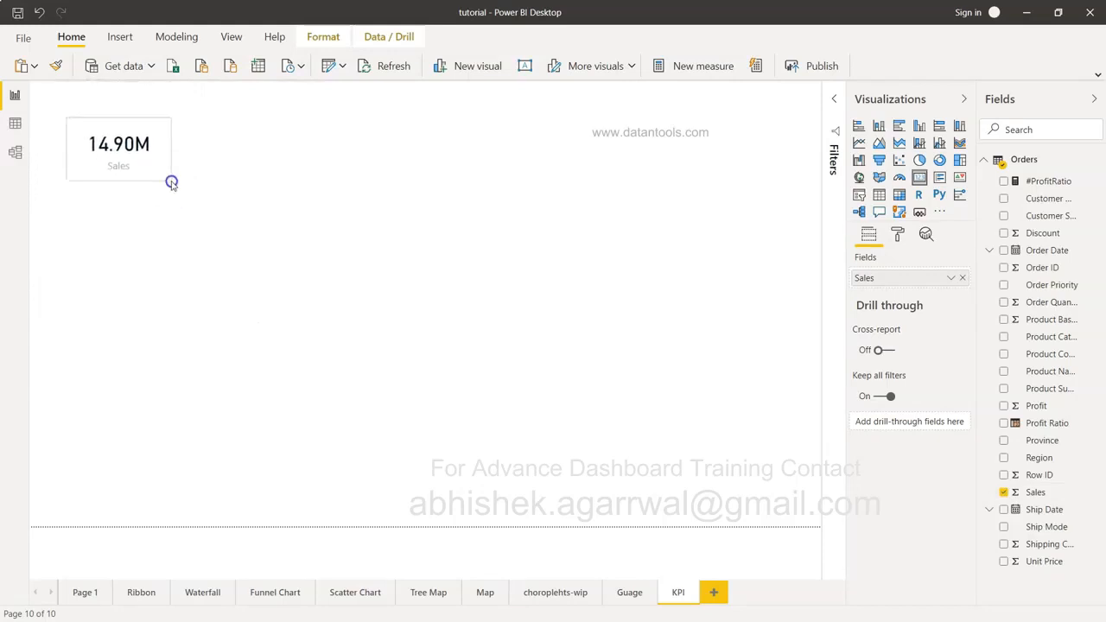
{"action": "left_click", "coordinate": [265, 285]}
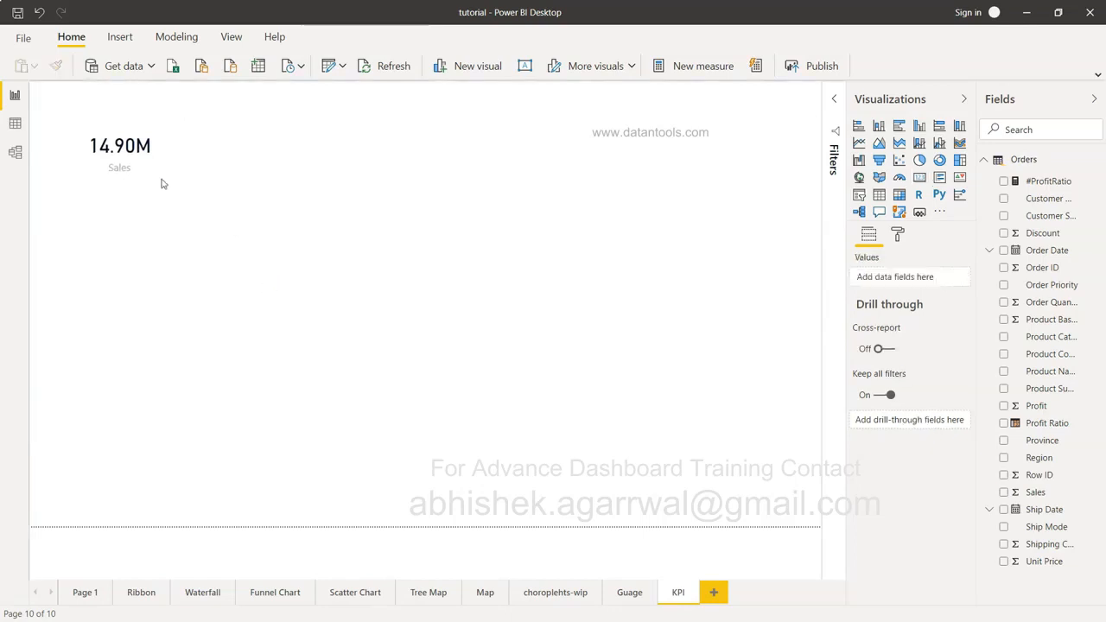
- Add a second card visual showing Profit and place it directly to the right of the Sales card
{"action": "left_click", "coordinate": [919, 177]}
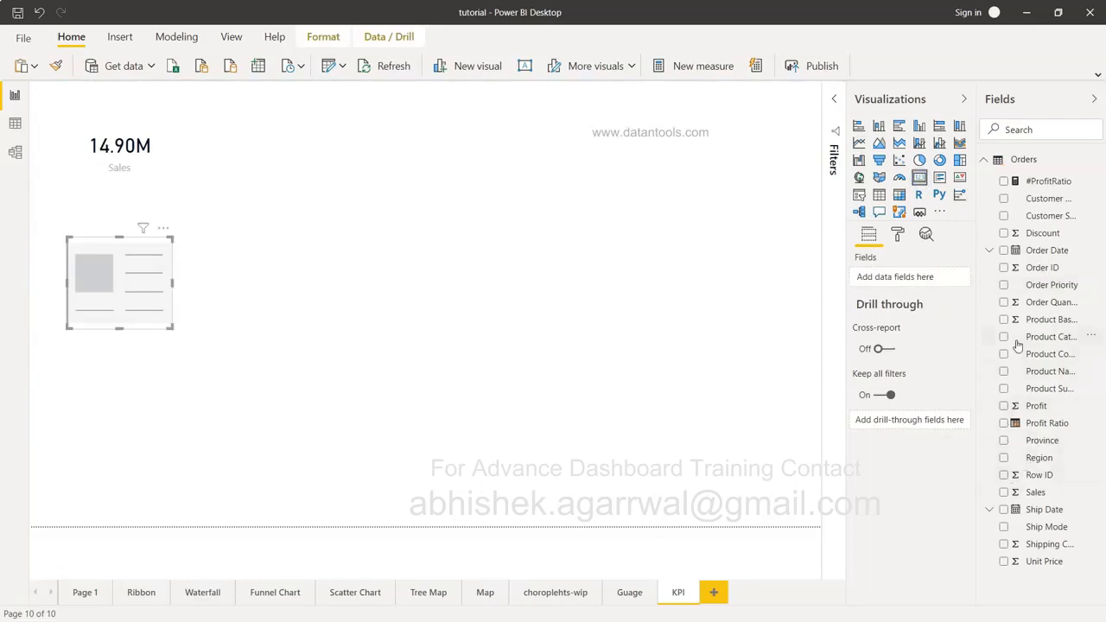
{"action": "left_click", "coordinate": [1004, 406]}
{"action": "left_click_drag", "start_coordinate": [153, 291], "coordinate": [269, 173]}
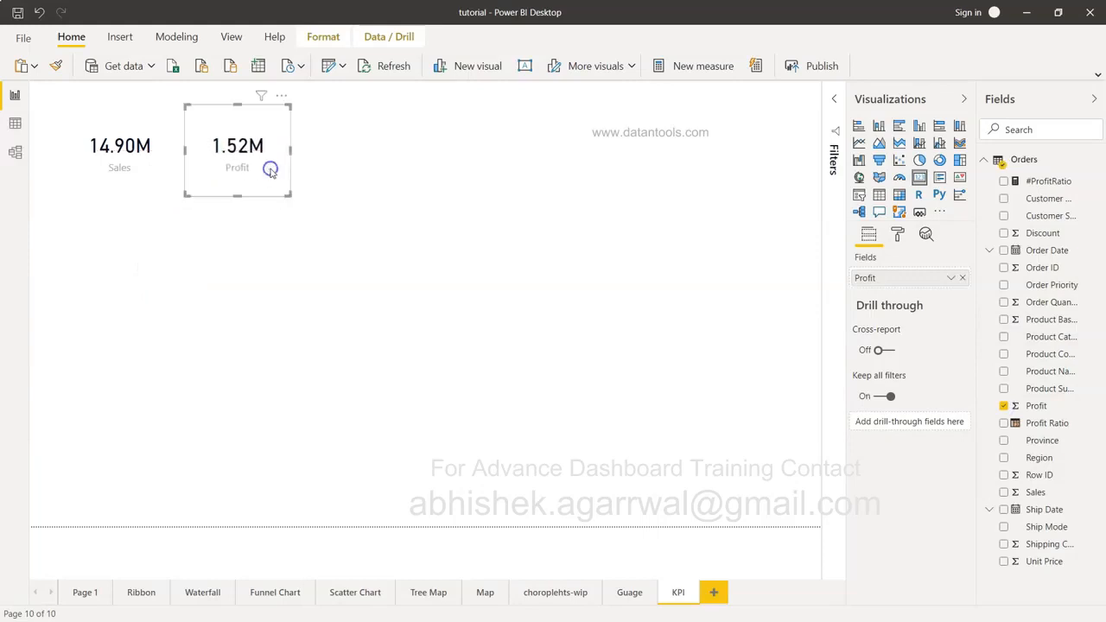
{"action": "left_click", "coordinate": [360, 316]}
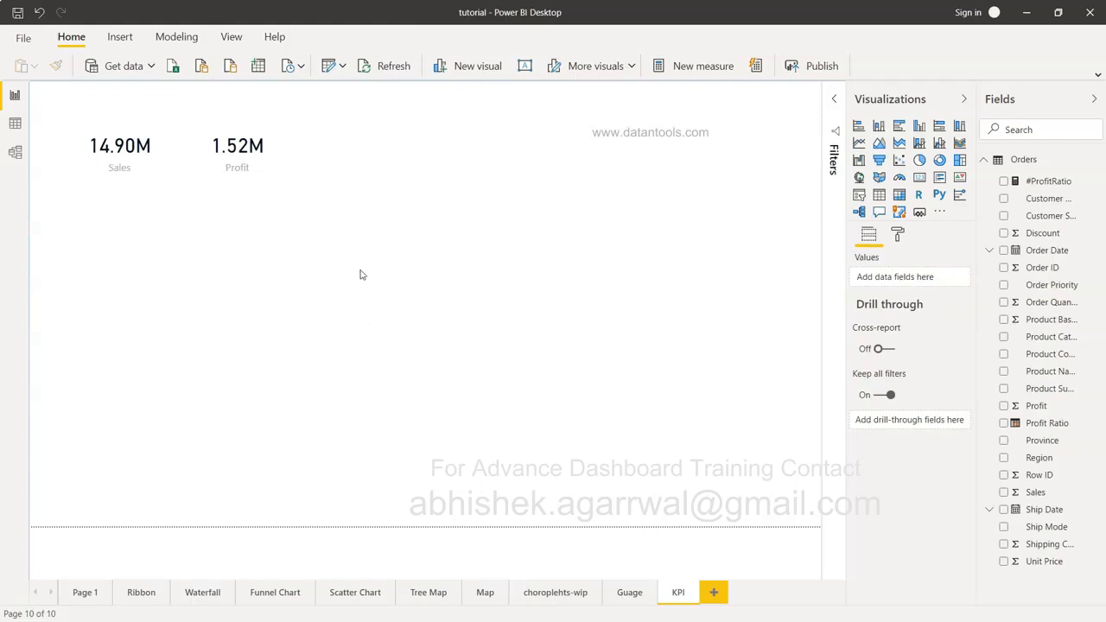
- Set the Sales card's data label color to dark gray, trying green first, and look at its display unit choices
{"action": "left_click", "coordinate": [107, 152]}
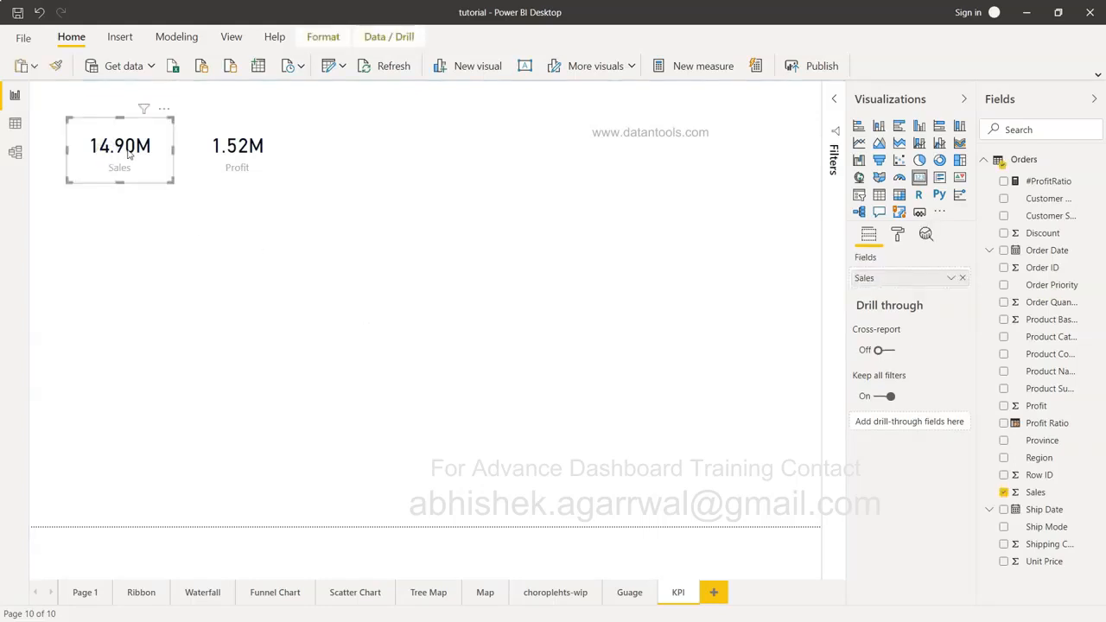
{"action": "left_click", "coordinate": [899, 235]}
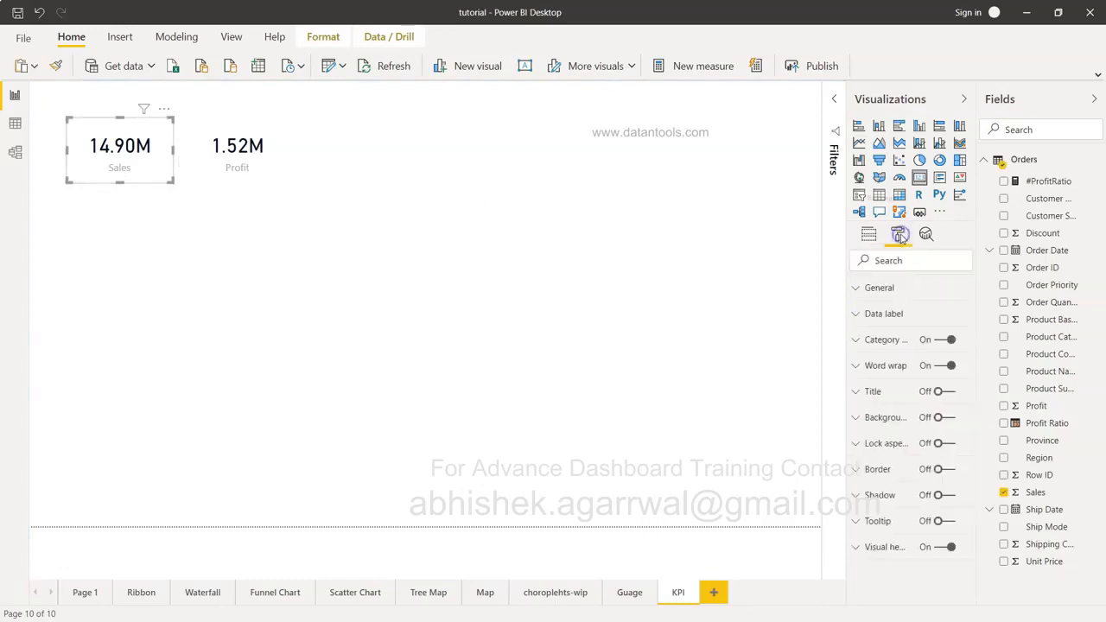
{"action": "left_click", "coordinate": [897, 313]}
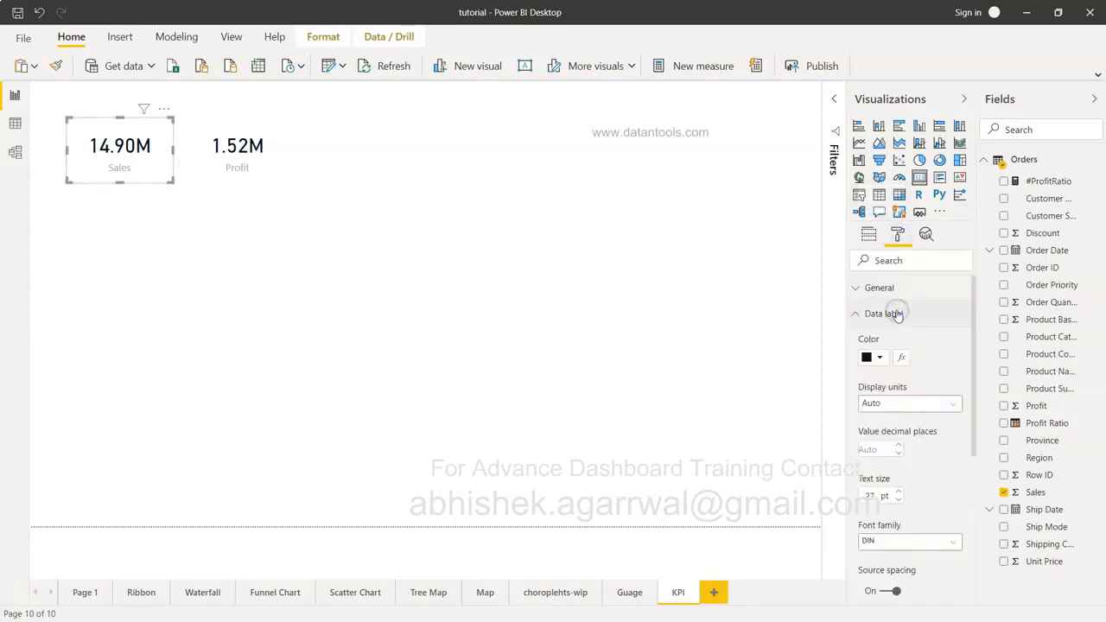
{"action": "left_click", "coordinate": [882, 361]}
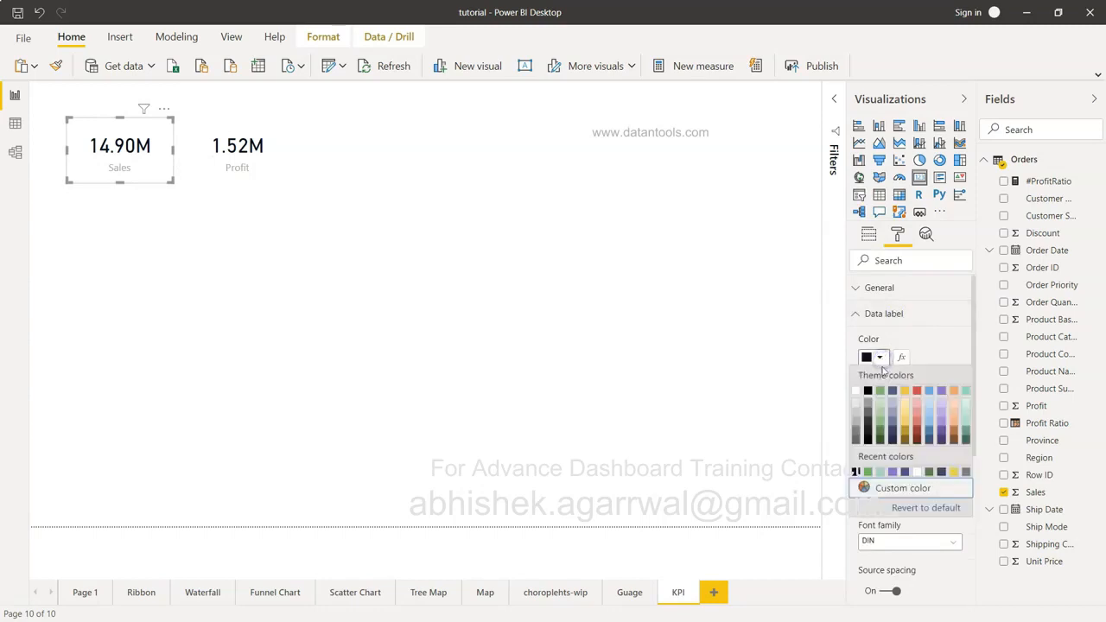
{"action": "left_click", "coordinate": [883, 392]}
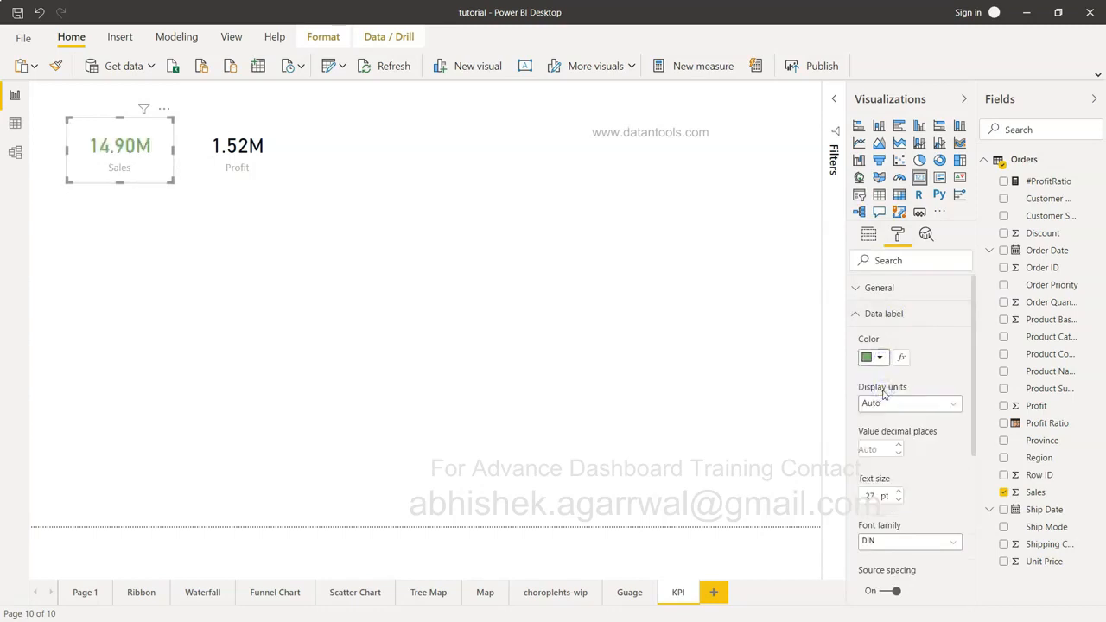
{"action": "left_click", "coordinate": [879, 361]}
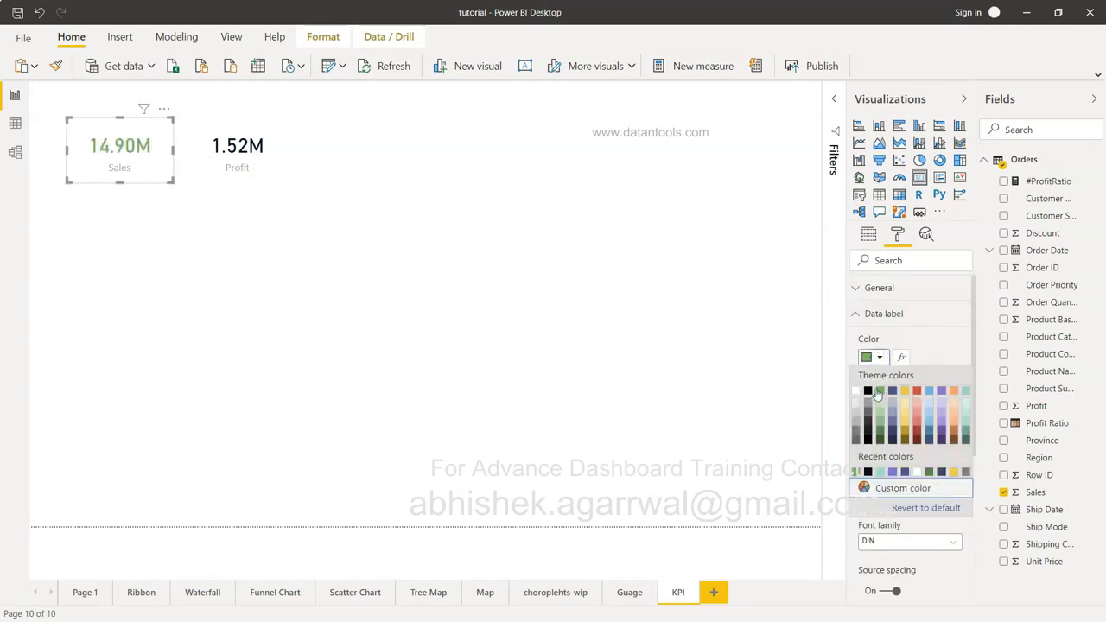
{"action": "left_click", "coordinate": [855, 432]}
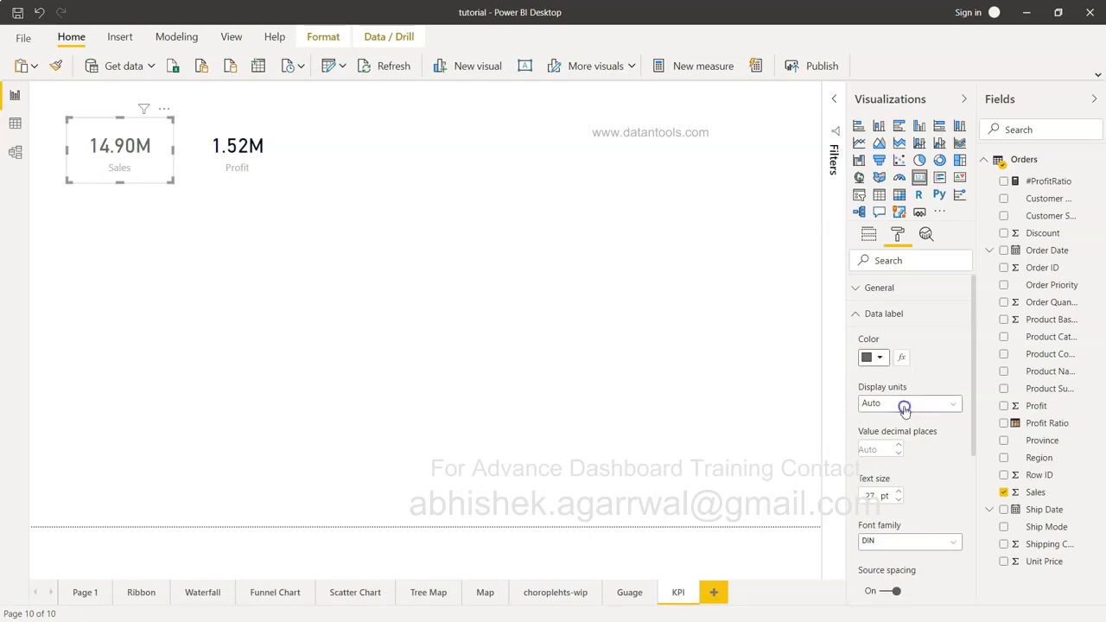
{"action": "left_click", "coordinate": [905, 407]}
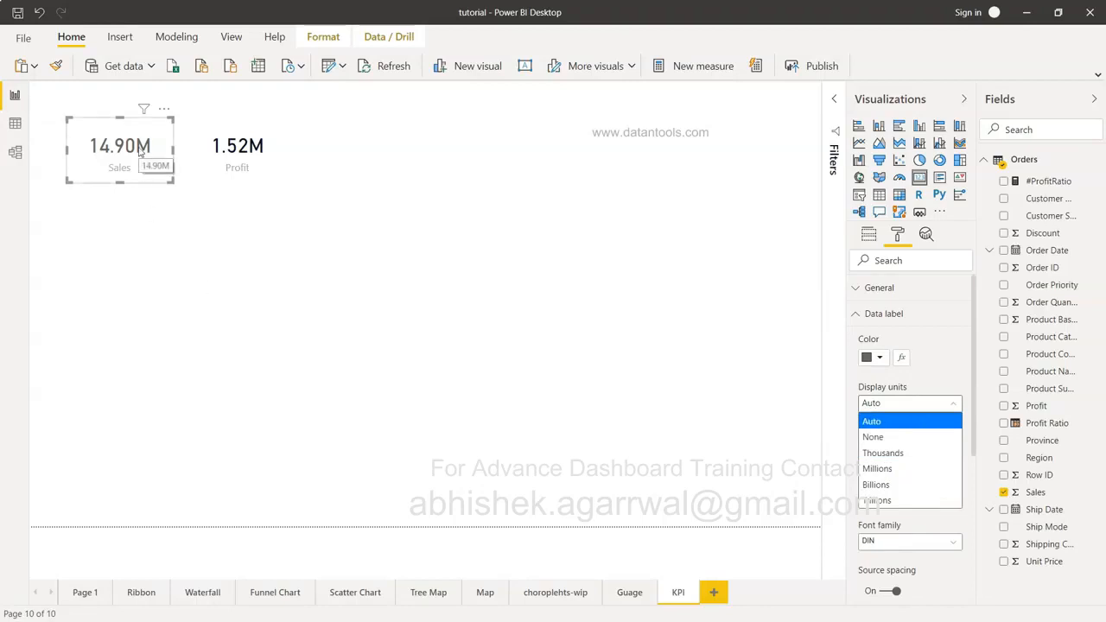
{"action": "left_click", "coordinate": [354, 287]}
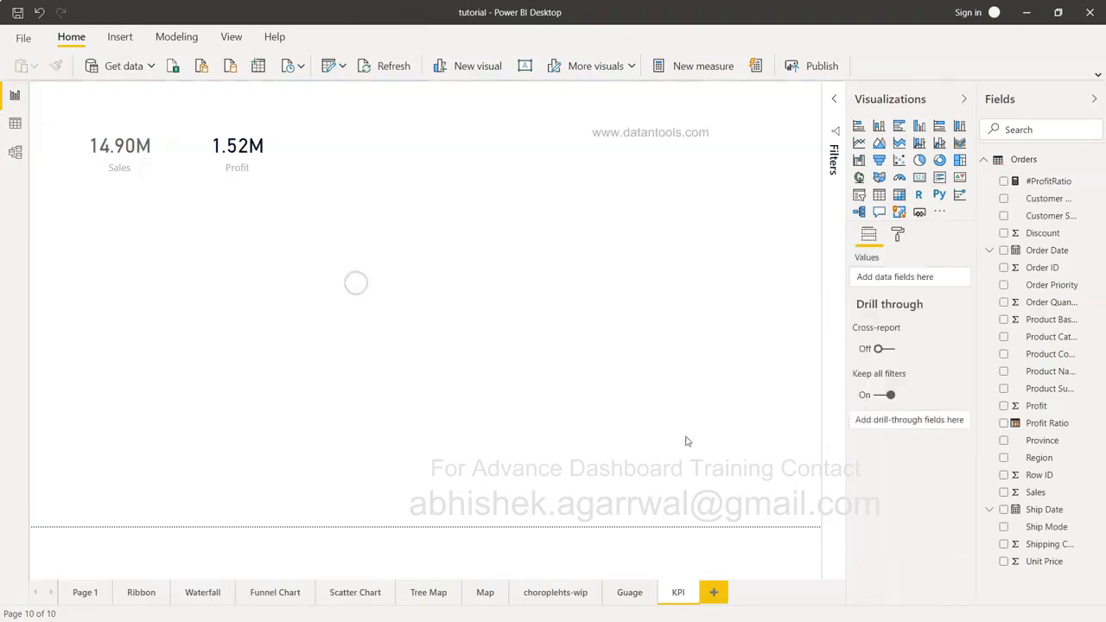
- Set the Sales card's category label color to dark gray, trying dark green first
{"action": "left_click", "coordinate": [112, 152]}
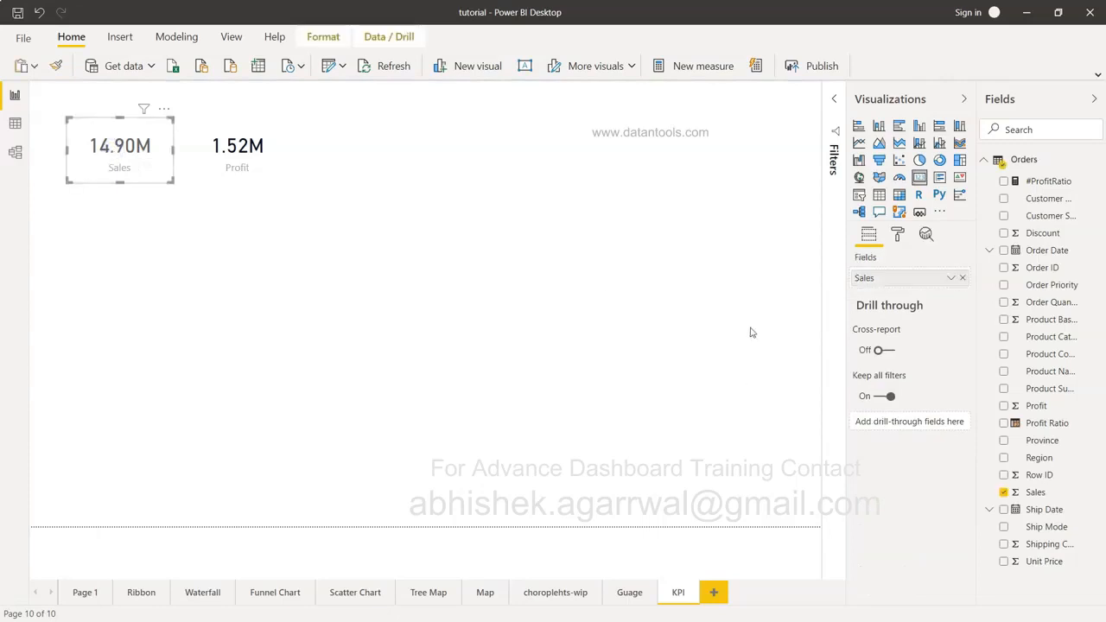
{"action": "left_click", "coordinate": [899, 236]}
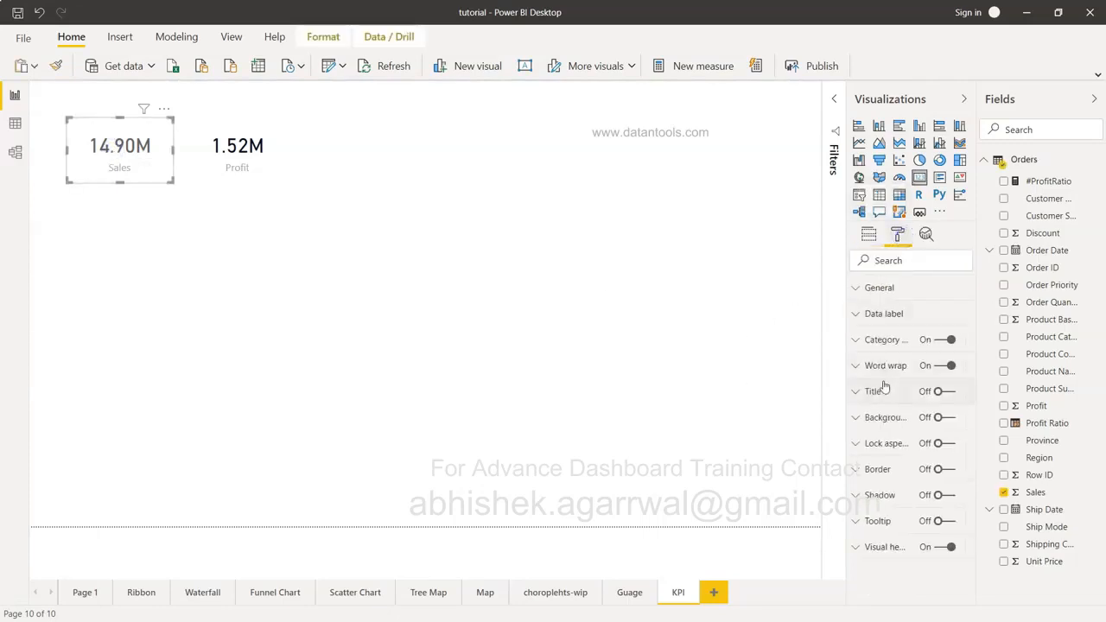
{"action": "left_click", "coordinate": [860, 367]}
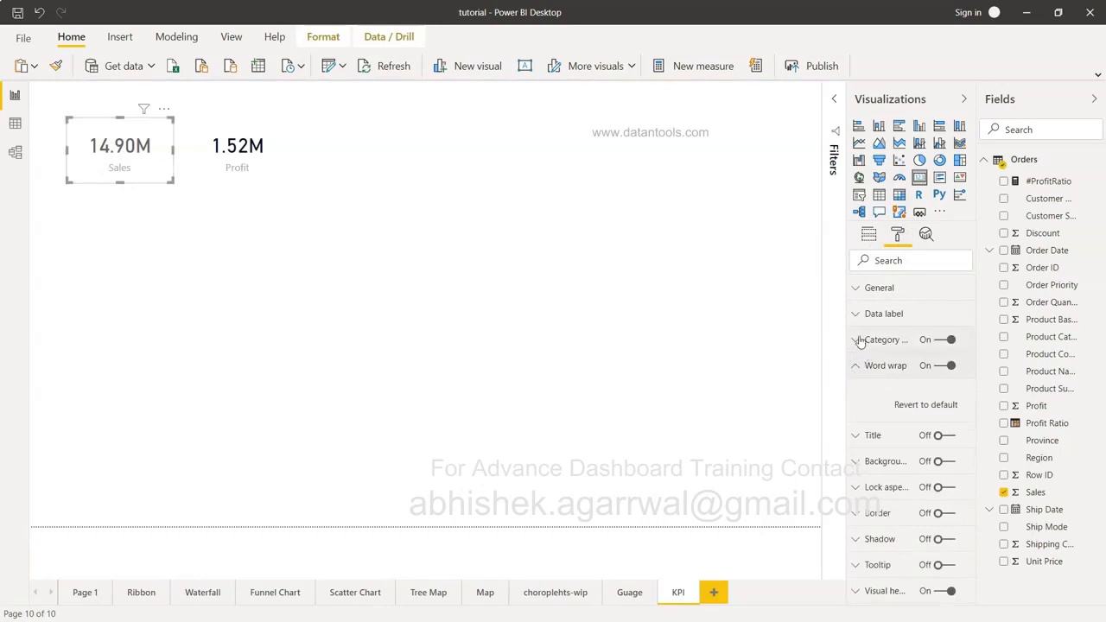
{"action": "left_click", "coordinate": [856, 340]}
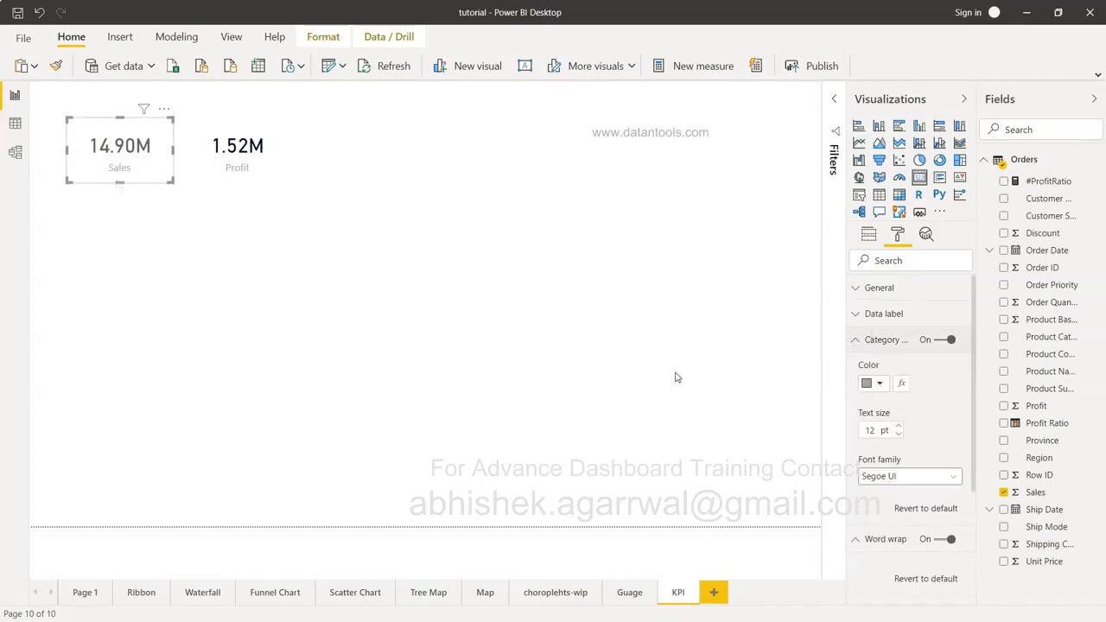
{"action": "left_click", "coordinate": [882, 385]}
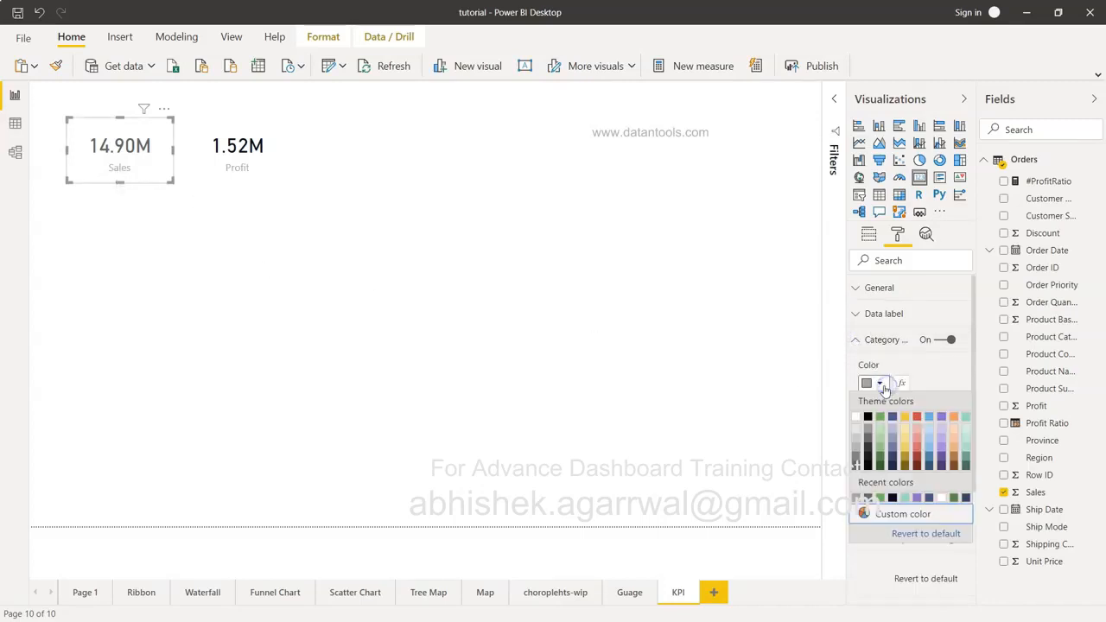
{"action": "left_click", "coordinate": [881, 464]}
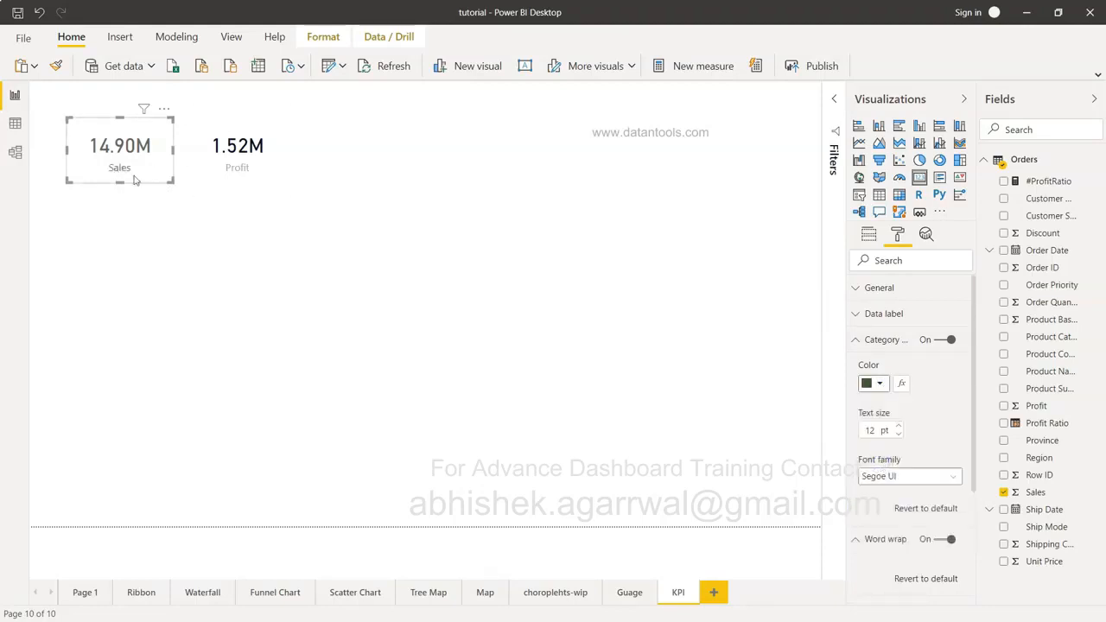
{"action": "left_click", "coordinate": [880, 383]}
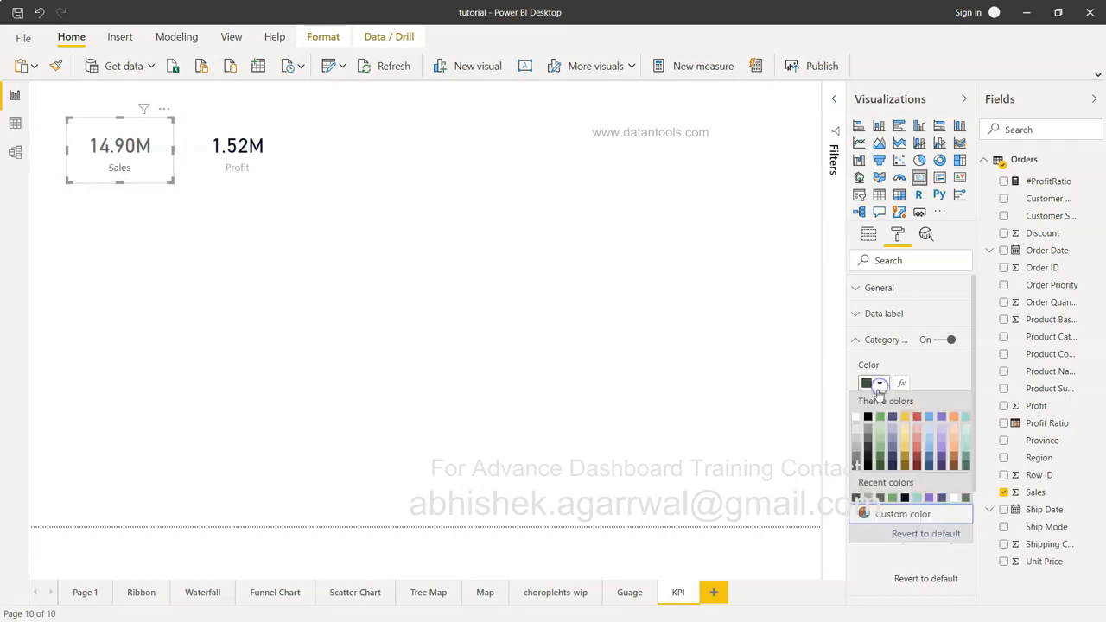
{"action": "left_click", "coordinate": [855, 455]}
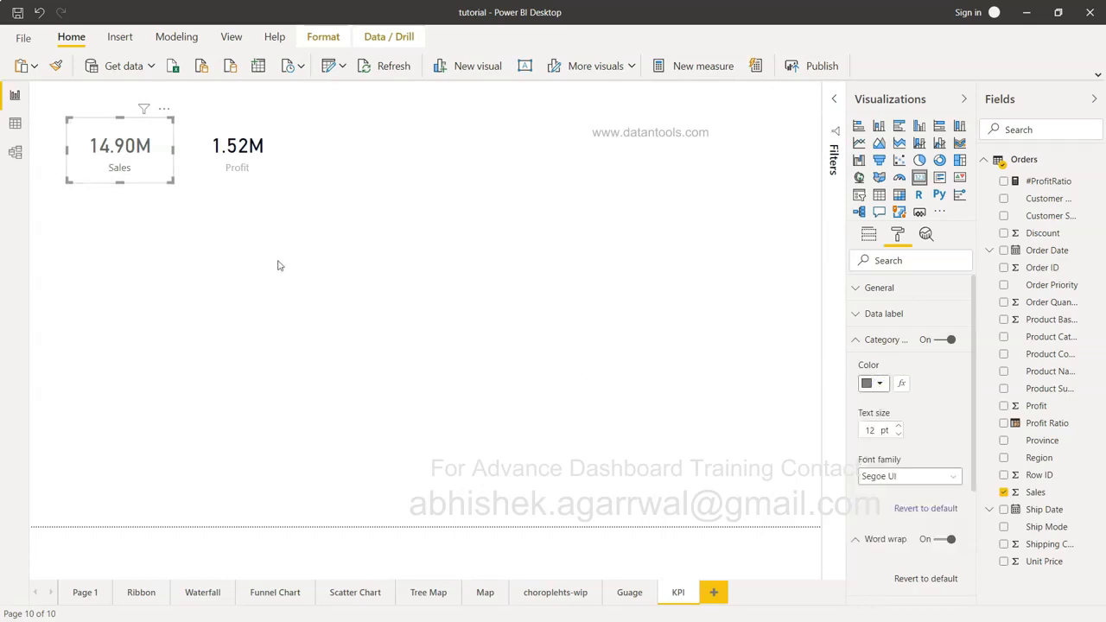
{"action": "left_click", "coordinate": [243, 170]}
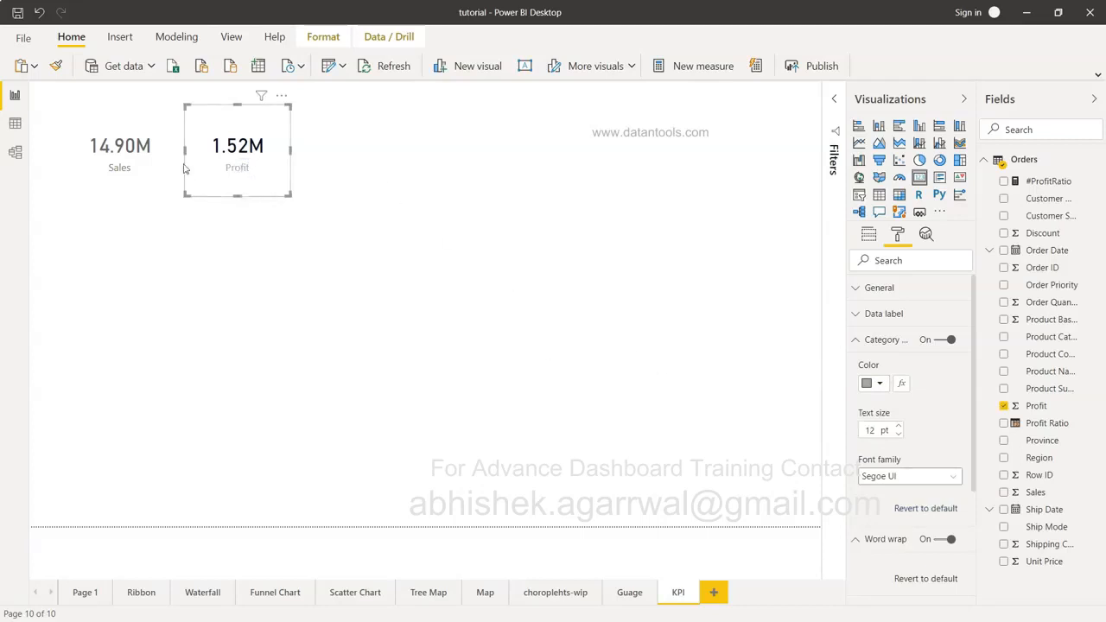
{"action": "left_click", "coordinate": [154, 170]}
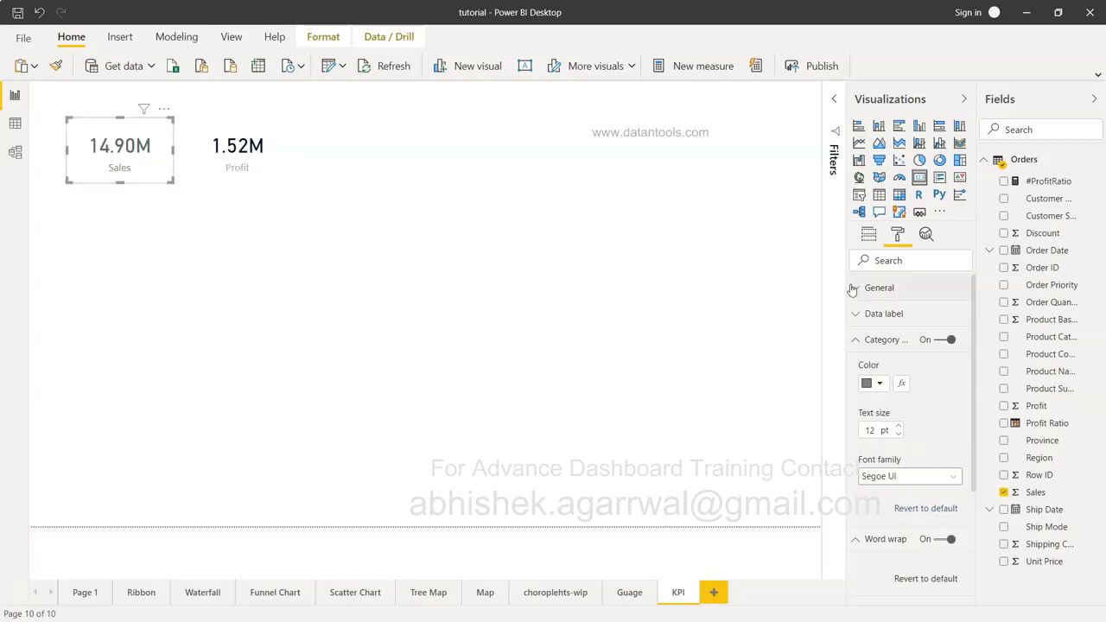
{"action": "left_click", "coordinate": [860, 344]}
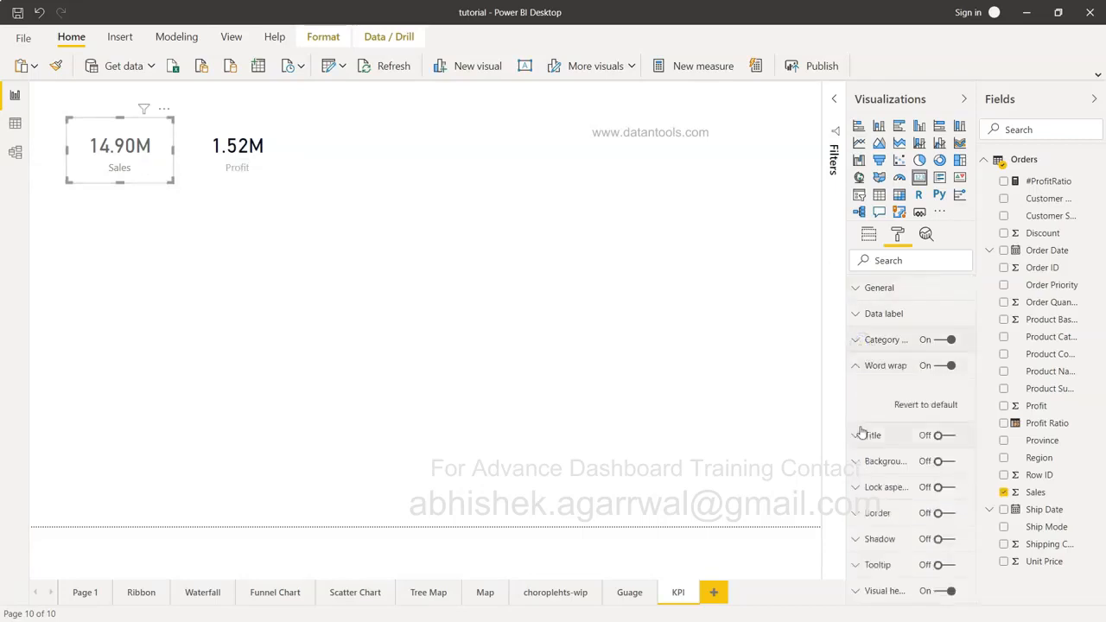
{"action": "left_click", "coordinate": [858, 369]}
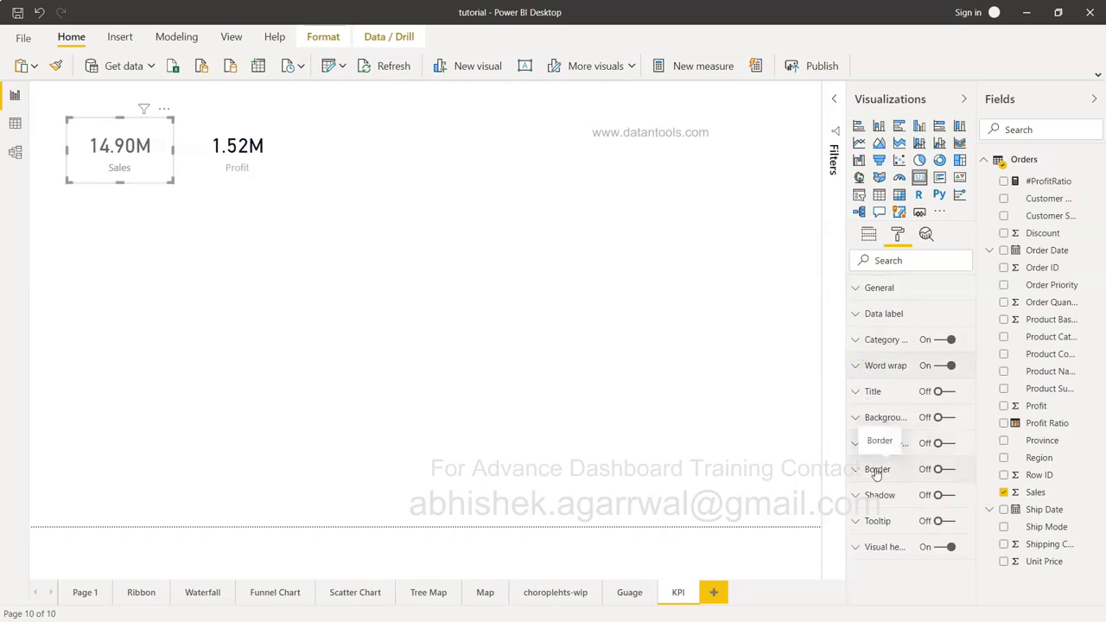
{"action": "left_click", "coordinate": [367, 355]}
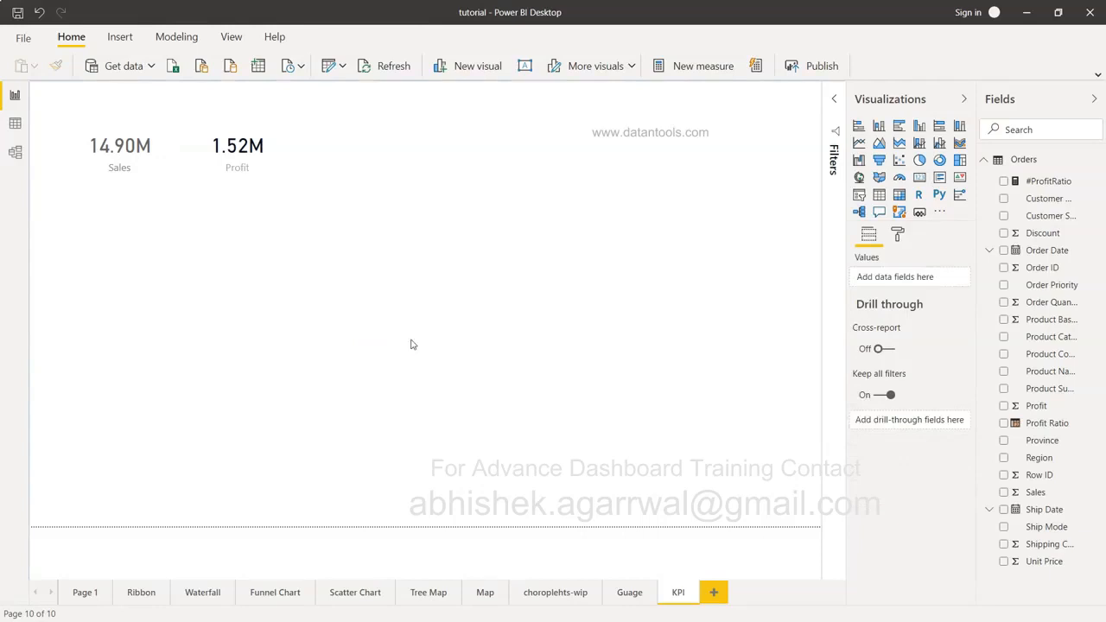
- Add a Q&A visual to the KPI page and ask it for "total furniture sale"
{"action": "left_click", "coordinate": [879, 213]}
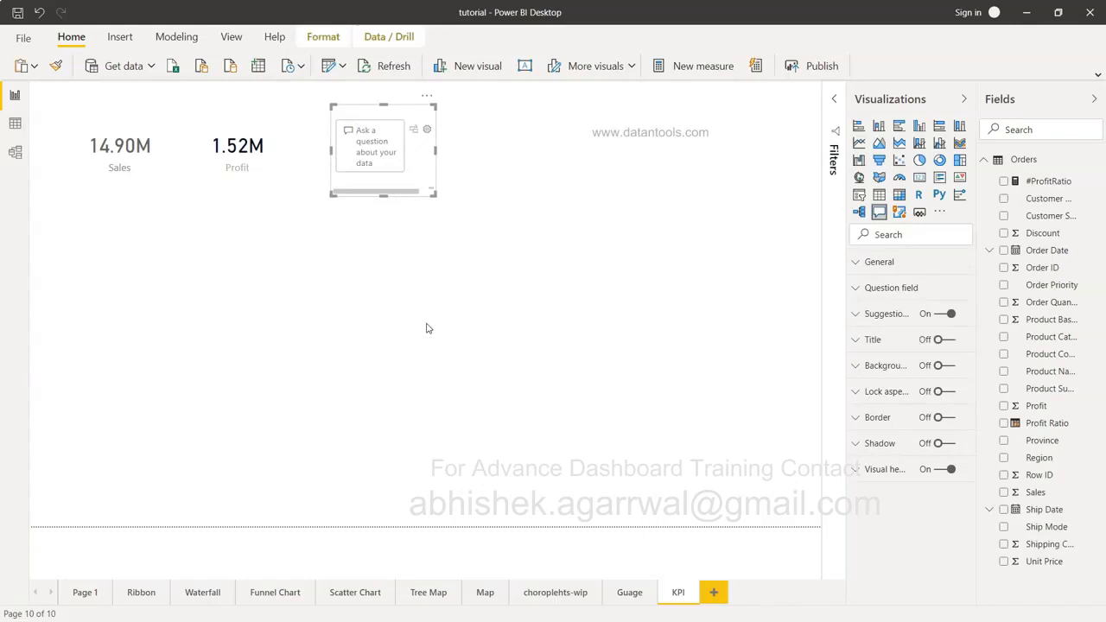
{"action": "type", "text": "total furn"}
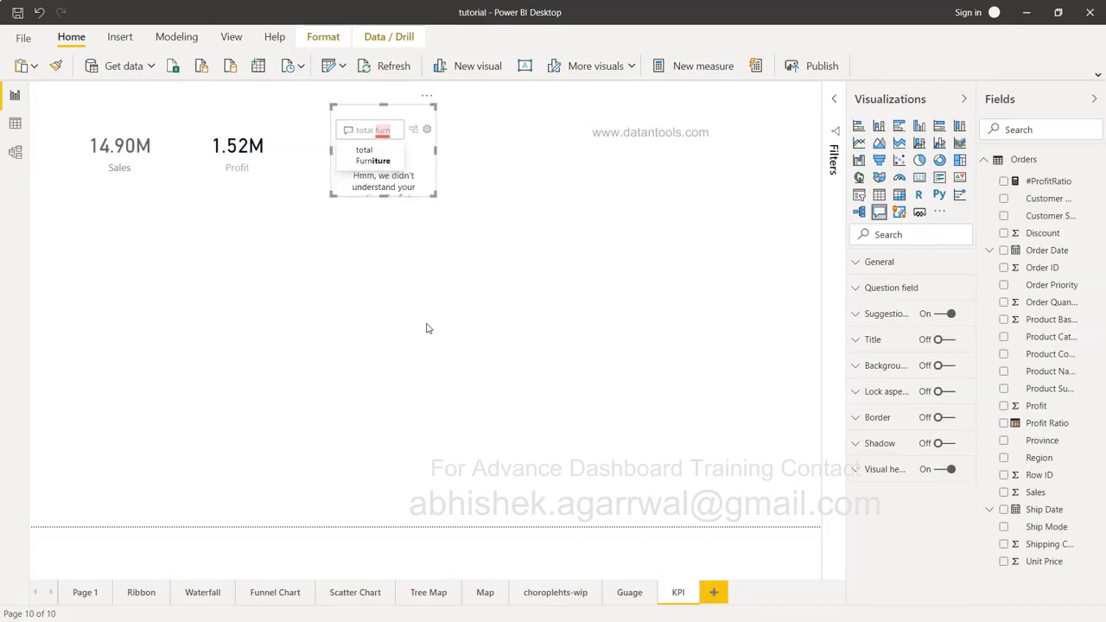
{"action": "type", "text": "iture sal"}
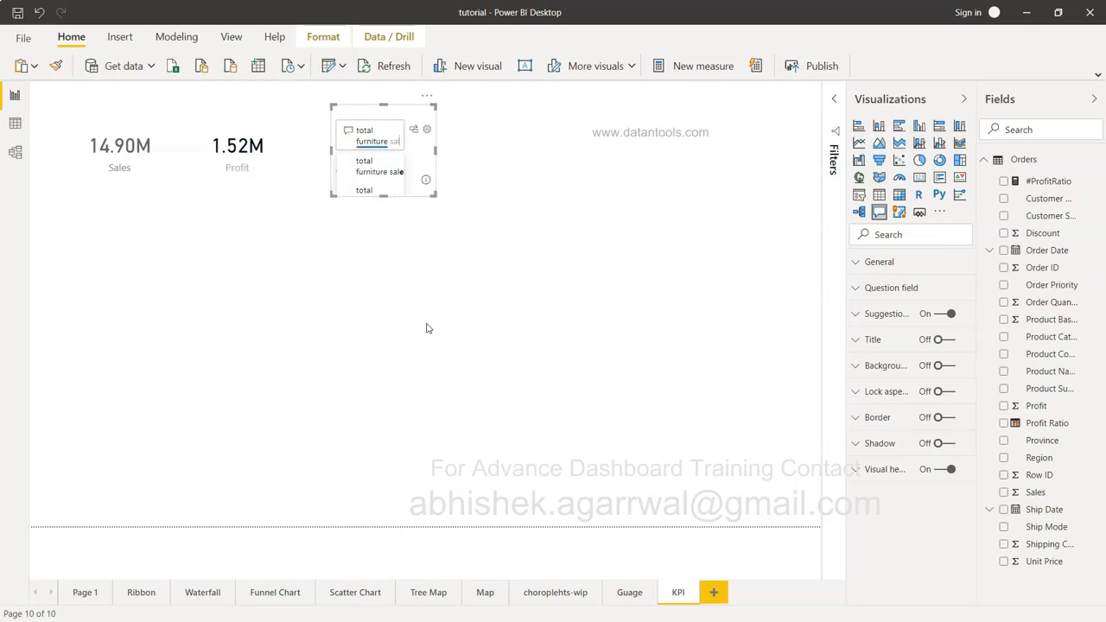
{"action": "key", "text": "Down"}
{"action": "key", "text": "Return"}
{"action": "left_click", "coordinate": [420, 237]}
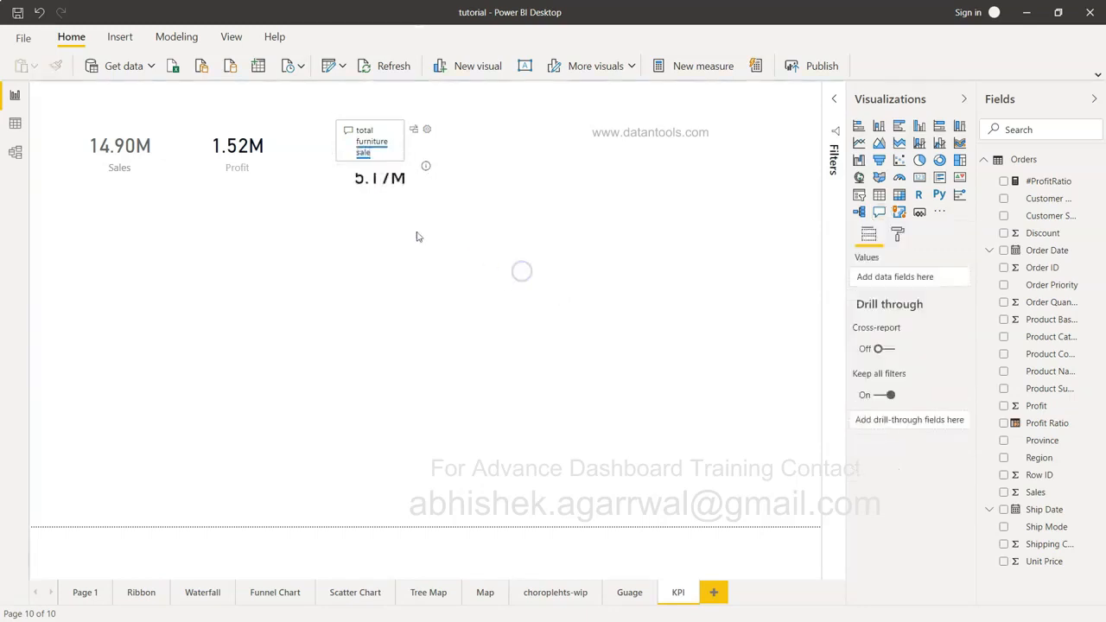
- Enlarge the Q&A visual downward and to the right so its question and answer fit
{"action": "left_click", "coordinate": [378, 187]}
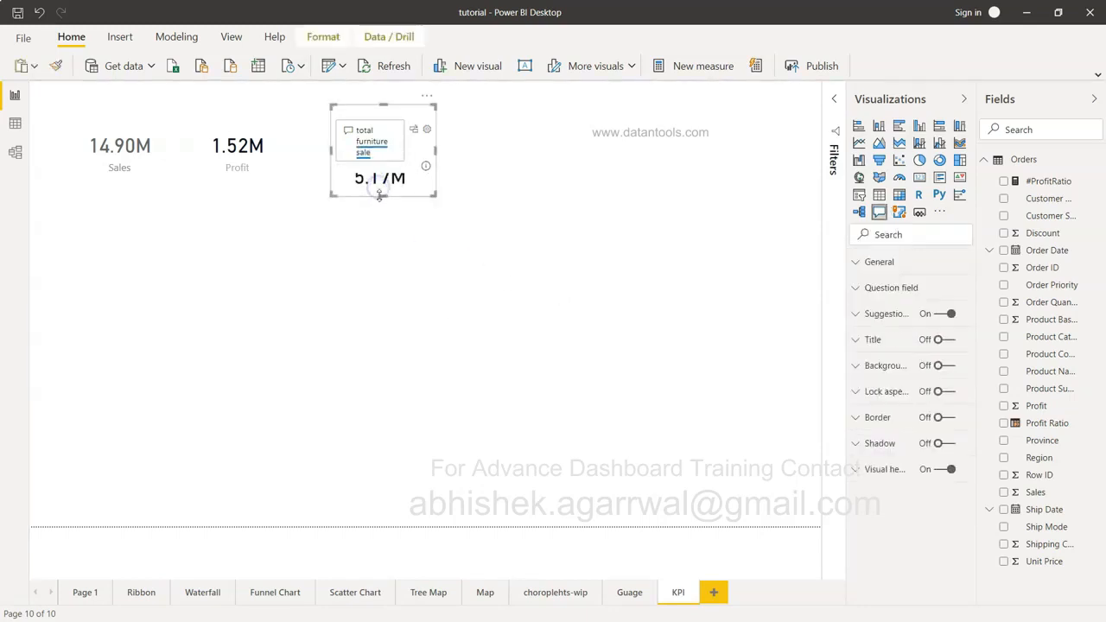
{"action": "left_click_drag", "start_coordinate": [382, 196], "coordinate": [383, 225]}
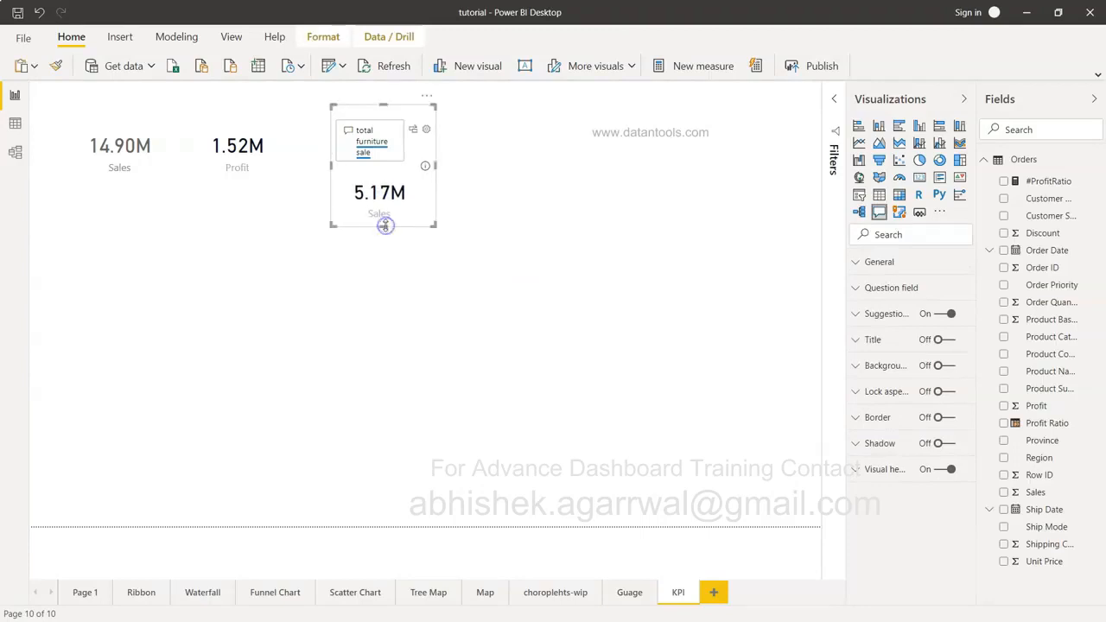
{"action": "left_click_drag", "start_coordinate": [436, 165], "coordinate": [491, 168]}
{"action": "left_click", "coordinate": [427, 294]}
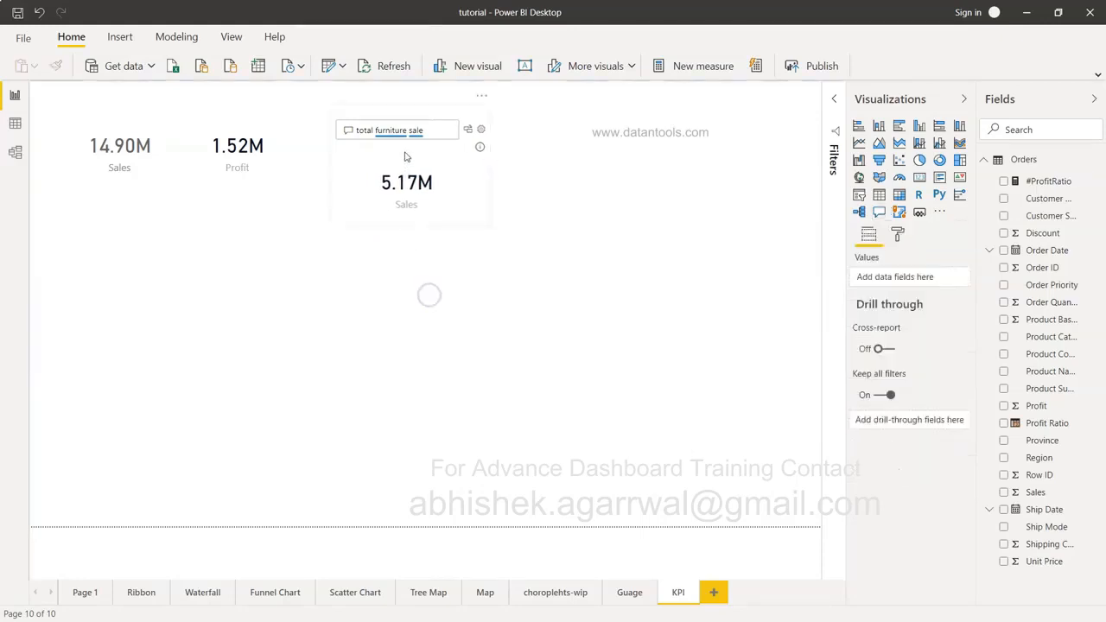
- Change the Q&A question to "total furniture sales" and accept the matching suggestion
{"action": "left_click", "coordinate": [425, 130]}
{"action": "type", "text": "s"}
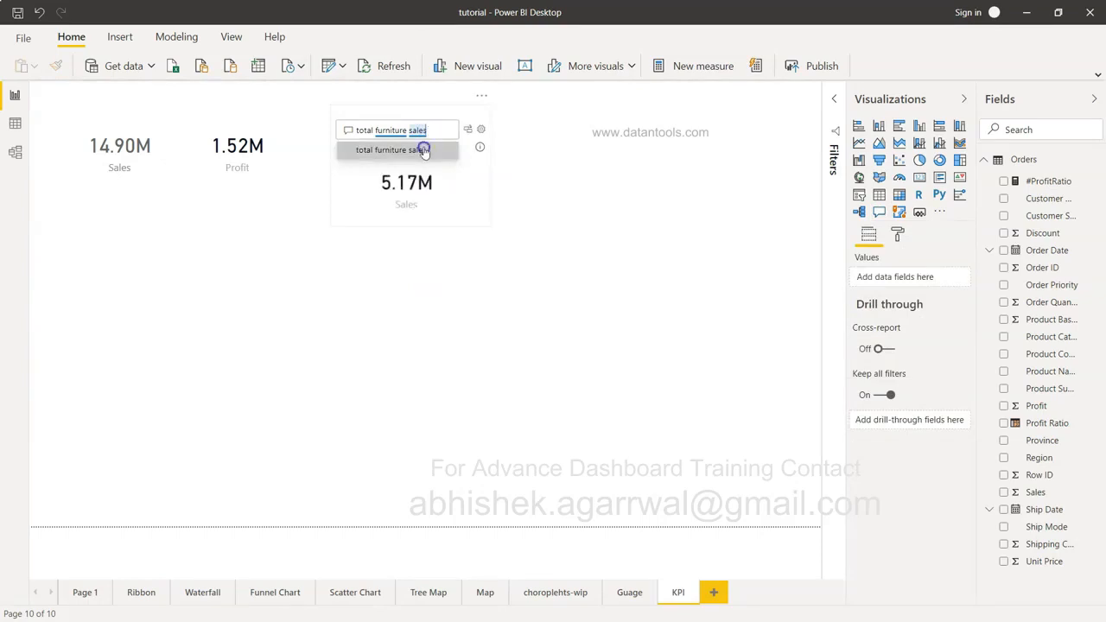
{"action": "left_click", "coordinate": [422, 148]}
- Edit the furniture term in the Q&A question and replace it with the suggested "total Office Supplies sales"
{"action": "left_click", "coordinate": [411, 136]}
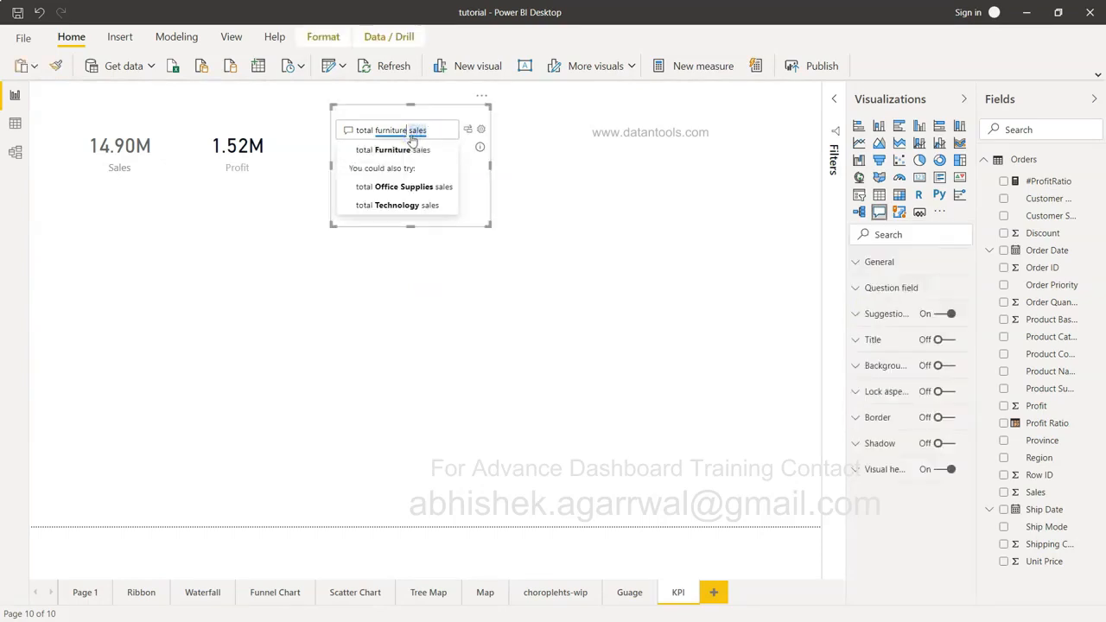
{"action": "key", "text": "BackSpace"}
{"action": "key", "text": "BackSpace"}
{"action": "key", "text": "BackSpace"}
{"action": "type", "text": "ure"}
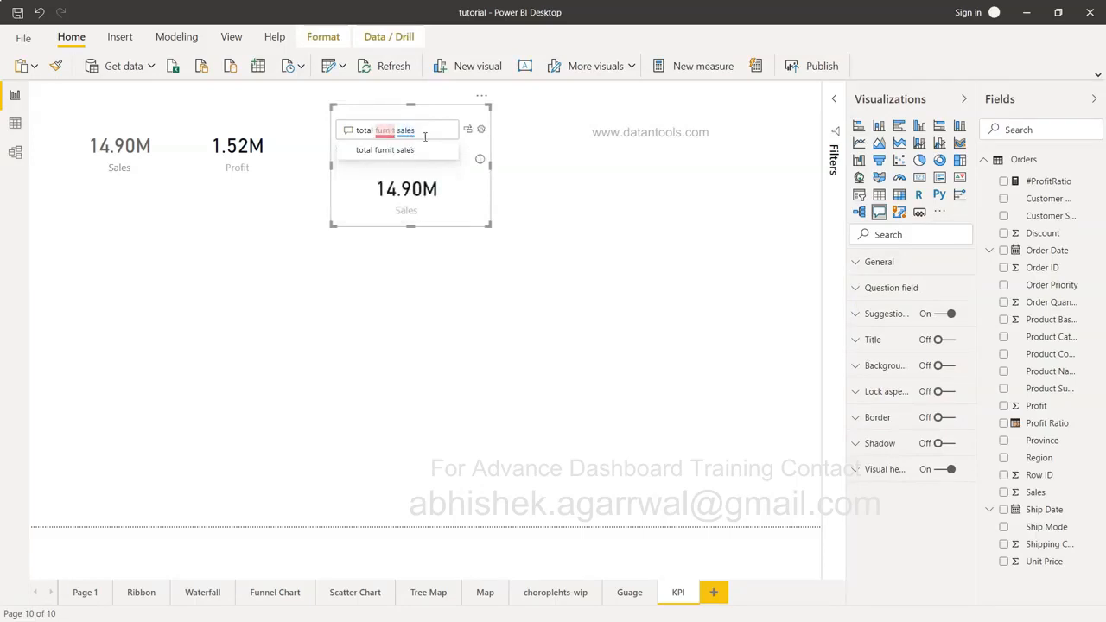
{"action": "left_click", "coordinate": [404, 169]}
- Switch the Q&A question to the suggested "total Technology sales" and deselect the visual
{"action": "left_click", "coordinate": [413, 138]}
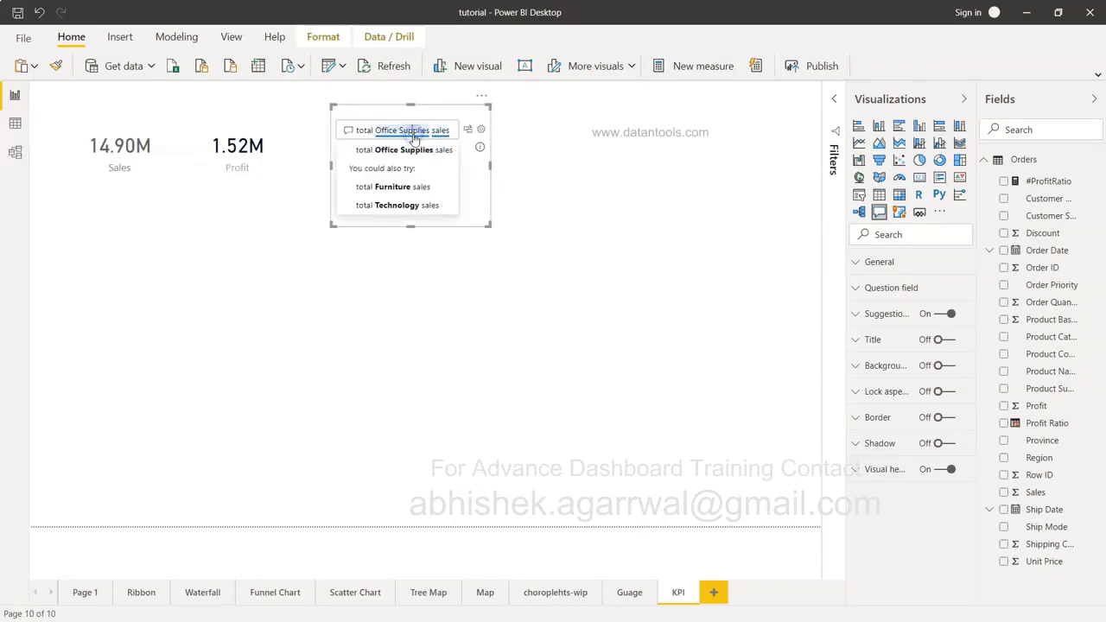
{"action": "left_click", "coordinate": [408, 208]}
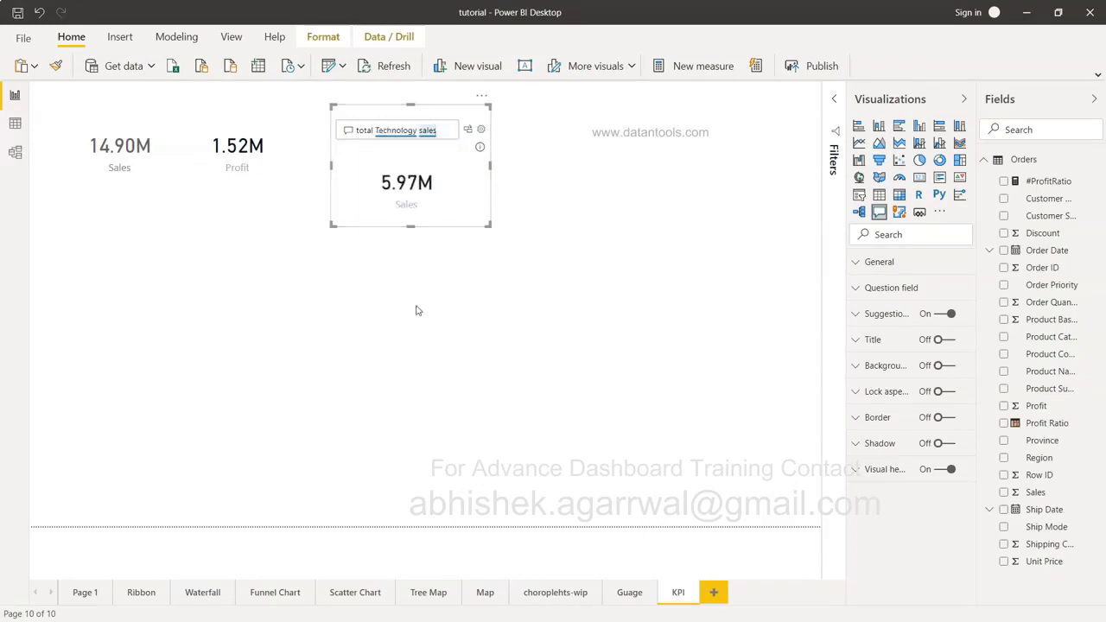
{"action": "left_click", "coordinate": [415, 308]}
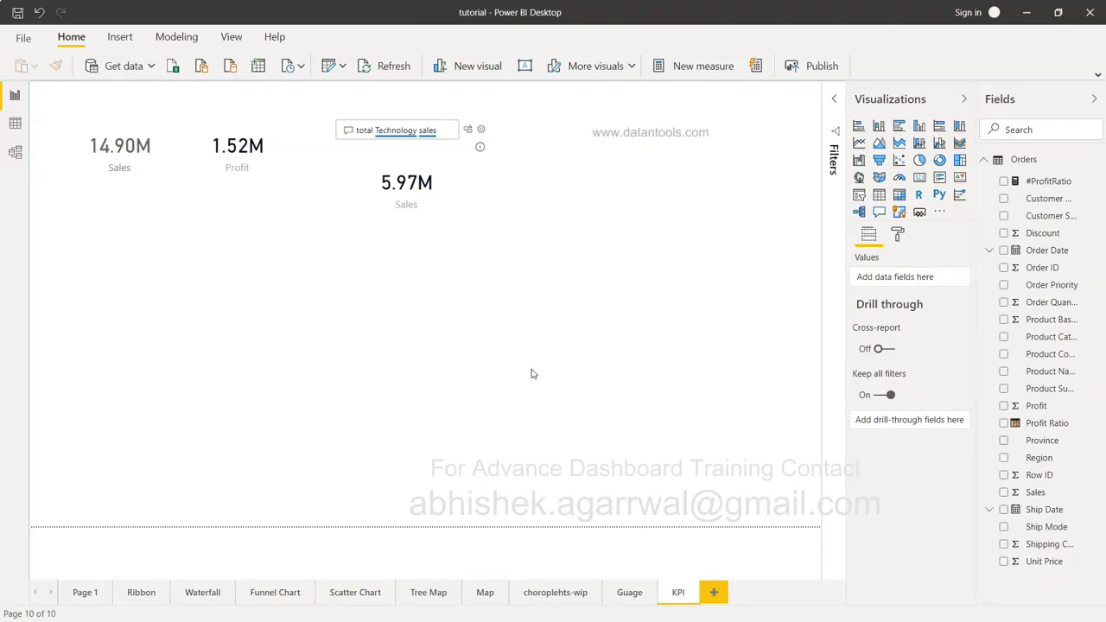
- Clear the whole question from the Q&A visual and deselect it
{"action": "left_click", "coordinate": [416, 131]}
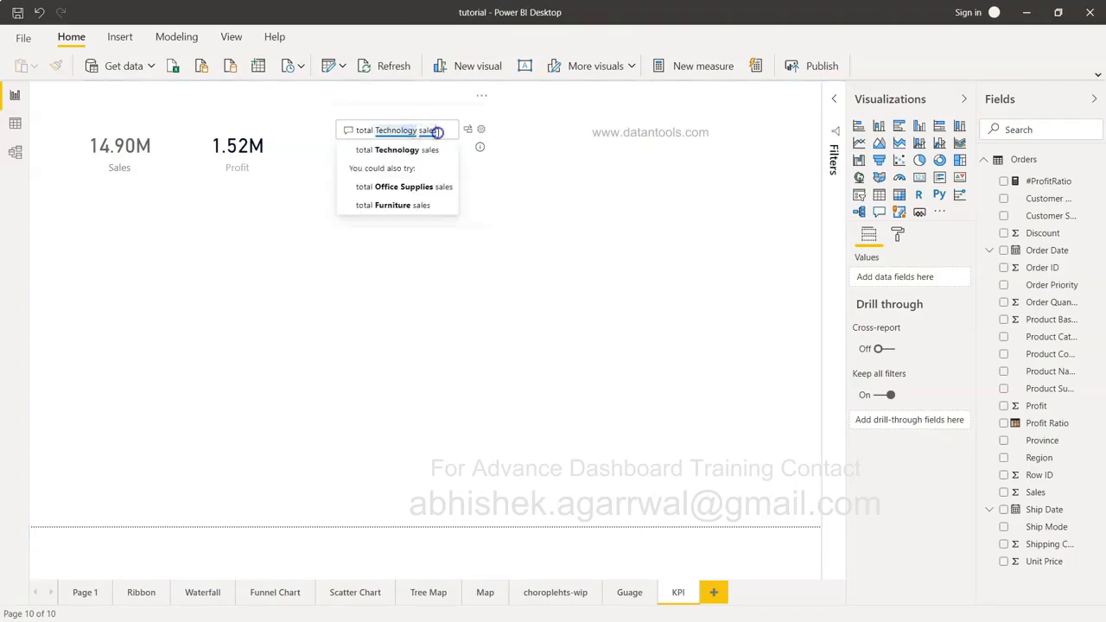
{"action": "key", "text": "BackSpace"}
{"action": "key", "text": "BackSpace"}
{"action": "key", "text": "BackSpace"}
{"action": "key", "text": "BackSpace"}
{"action": "key", "text": "BackSpace"}
{"action": "key", "text": "BackSpace"}
{"action": "key", "text": "BackSpace"}
{"action": "key", "text": "BackSpace"}
{"action": "key", "text": "BackSpace"}
{"action": "key", "text": "BackSpace"}
{"action": "key", "text": "BackSpace"}
{"action": "key", "text": "BackSpace"}
{"action": "key", "text": "BackSpace"}
{"action": "key", "text": "BackSpace"}
{"action": "key", "text": "BackSpace"}
{"action": "key", "text": "BackSpace"}
{"action": "key", "text": "BackSpace"}
{"action": "key", "text": "BackSpace"}
{"action": "key", "text": "BackSpace"}
{"action": "key", "text": "BackSpace"}
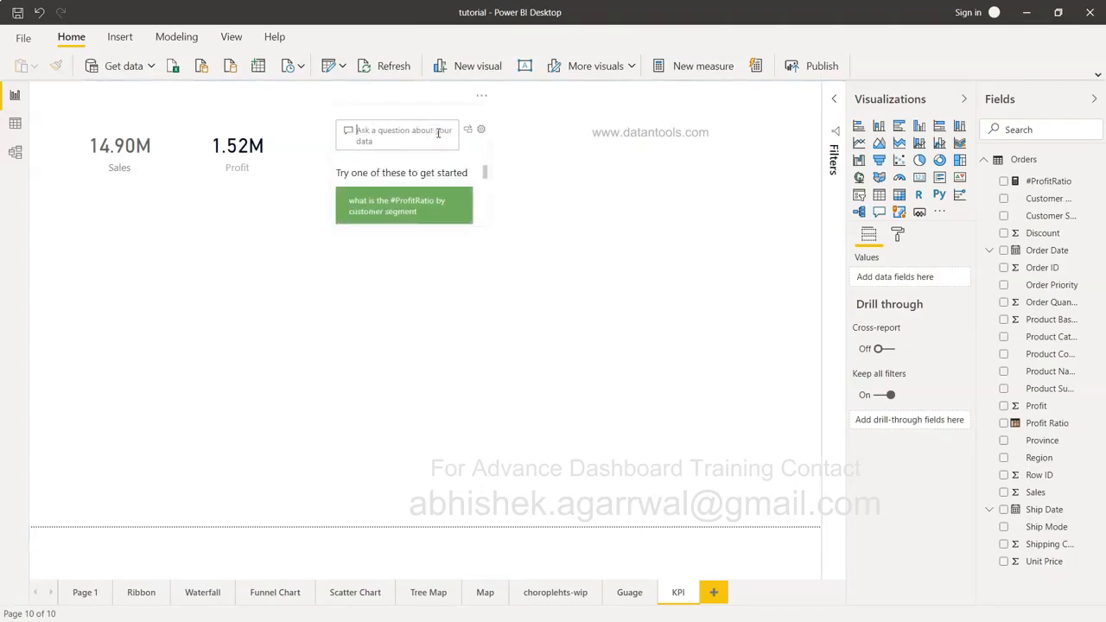
{"action": "left_click", "coordinate": [578, 257]}
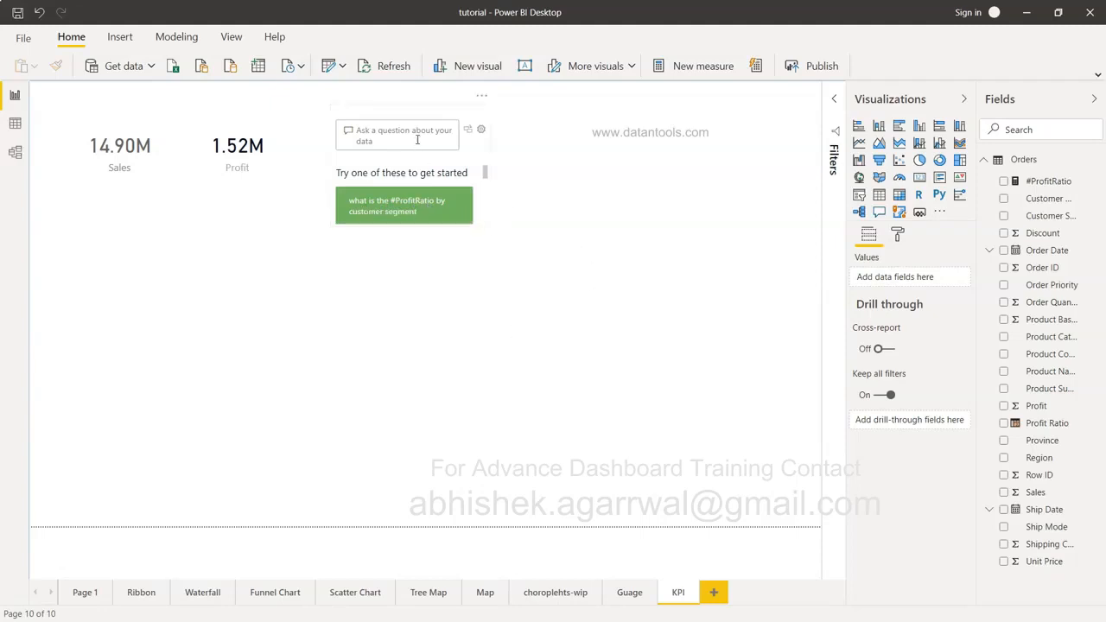
- Resize the Q&A visual to a compact box beside the Profit card and deselect it
{"action": "left_click", "coordinate": [487, 221]}
{"action": "left_click_drag", "start_coordinate": [486, 221], "coordinate": [596, 338]}
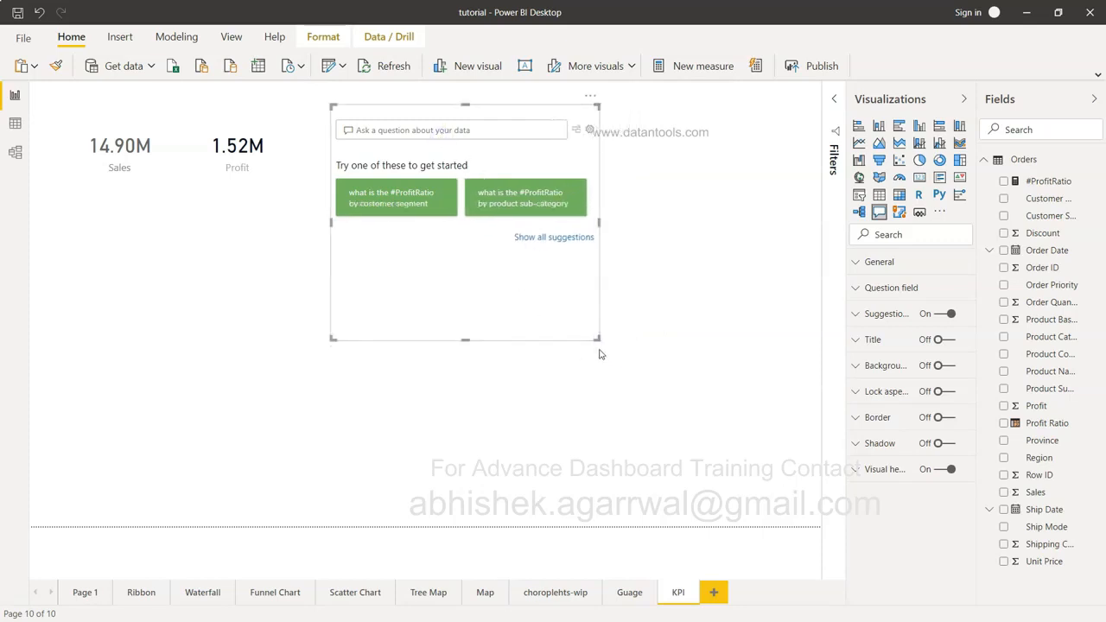
{"action": "left_click_drag", "start_coordinate": [599, 339], "coordinate": [459, 198]}
{"action": "left_click", "coordinate": [444, 242]}
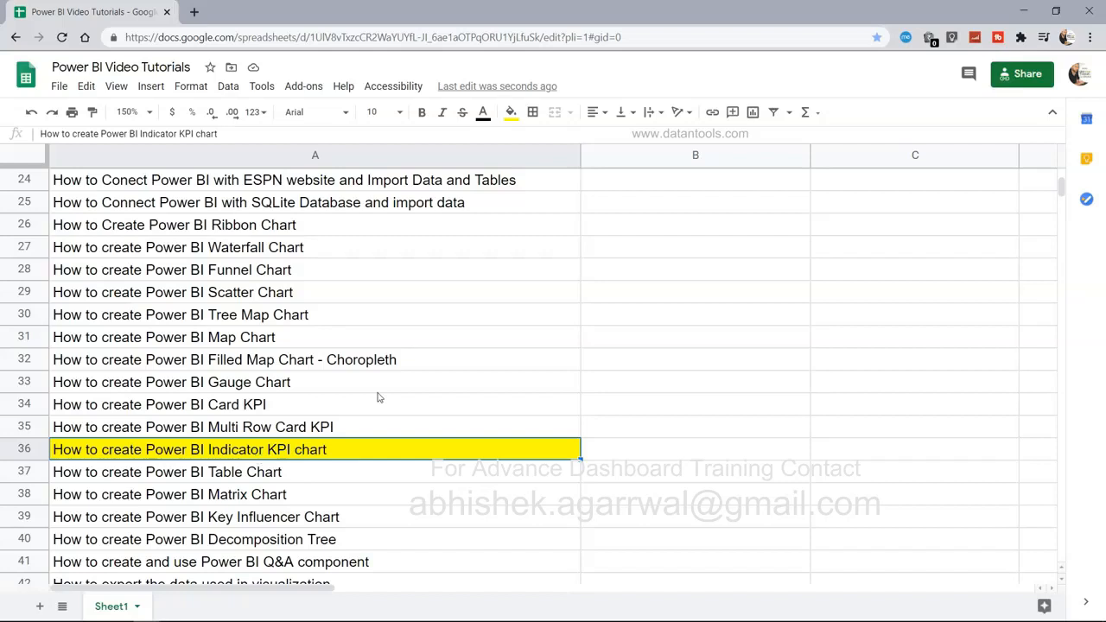
- Look through the tutorial topics in the spreadsheet and switch back to Power BI Desktop
{"action": "scroll", "coordinate": [377, 398], "scroll_direction": "up", "scroll_amount": 5}
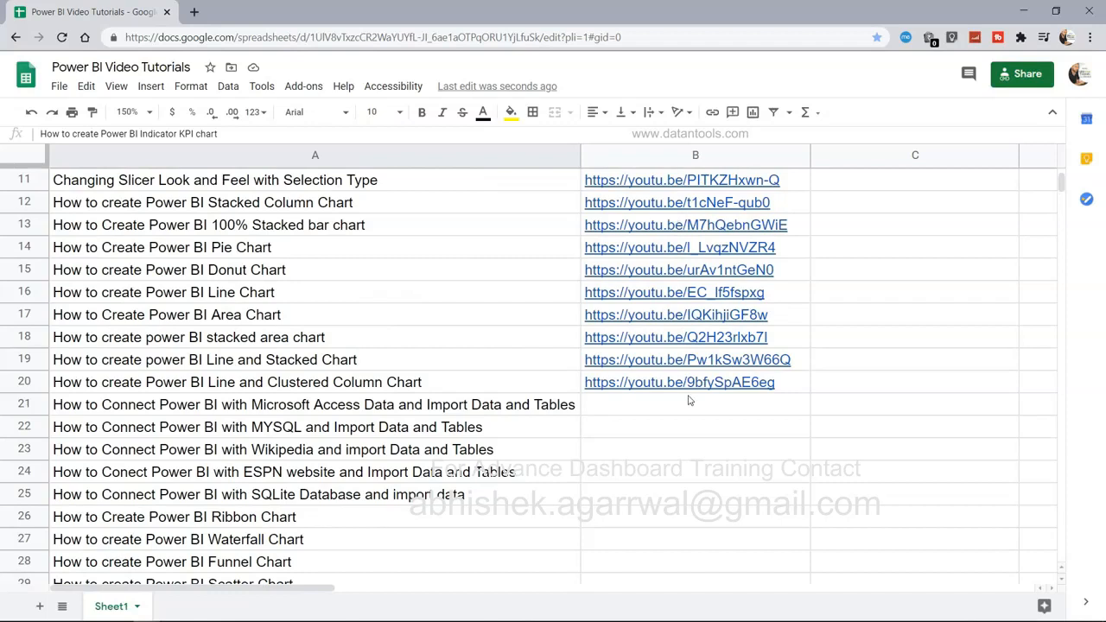
{"action": "scroll", "coordinate": [689, 400], "scroll_direction": "down", "scroll_amount": 5}
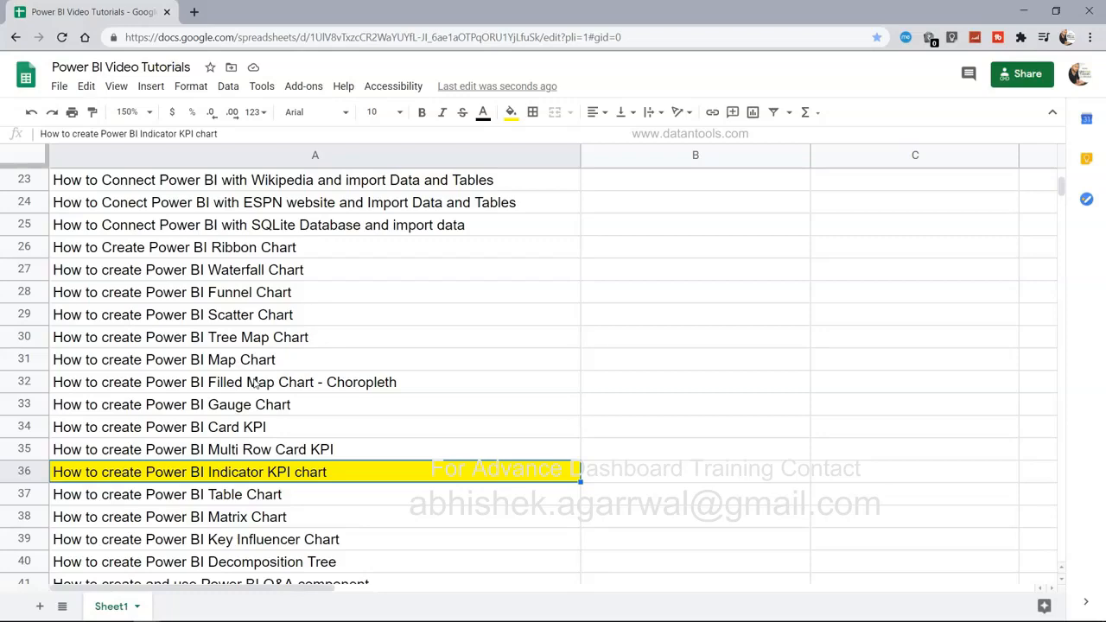
{"action": "key", "text": "alt+Tab"}
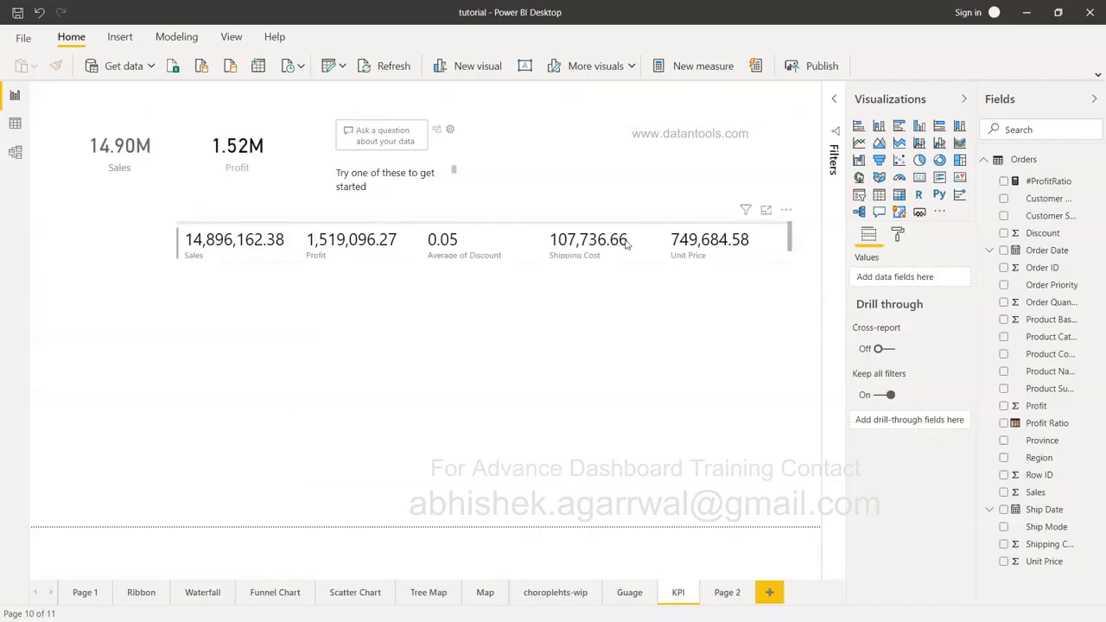
- Add a KPI visual to the page, place it below the multi-row card, and leave it selected
{"action": "left_click", "coordinate": [961, 180]}
{"action": "left_click_drag", "start_coordinate": [622, 155], "coordinate": [395, 412]}
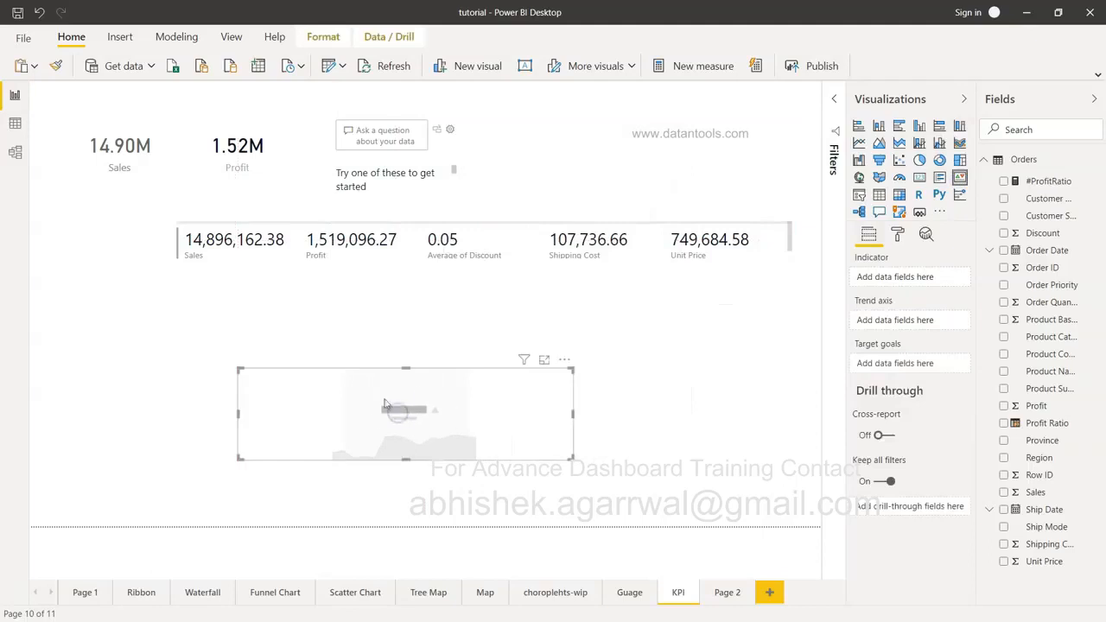
{"action": "left_click", "coordinate": [142, 163]}
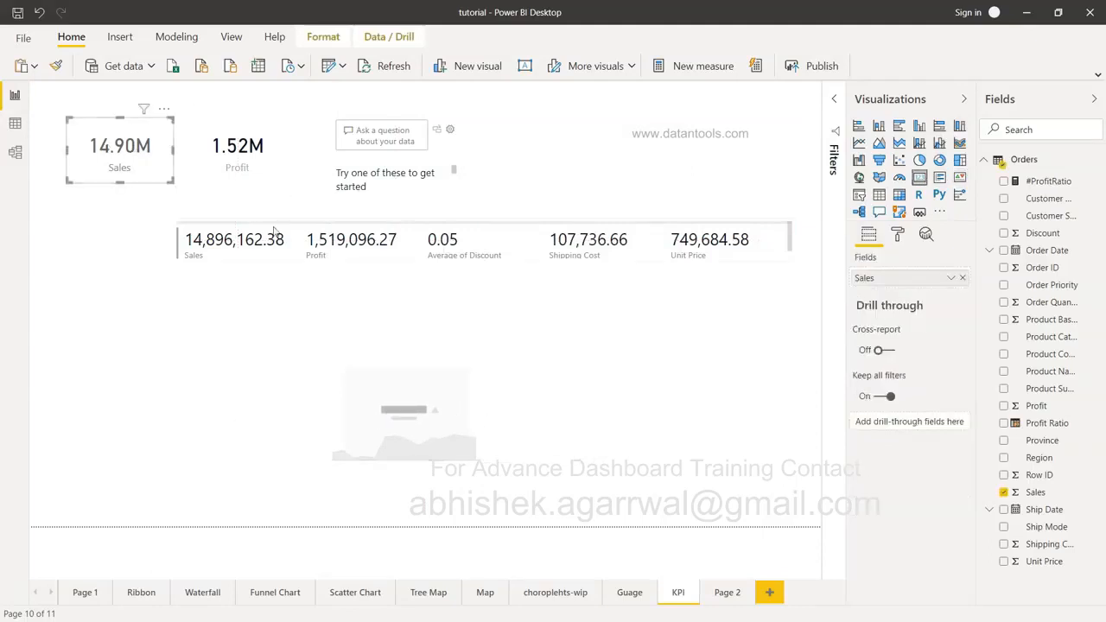
{"action": "left_click", "coordinate": [288, 264]}
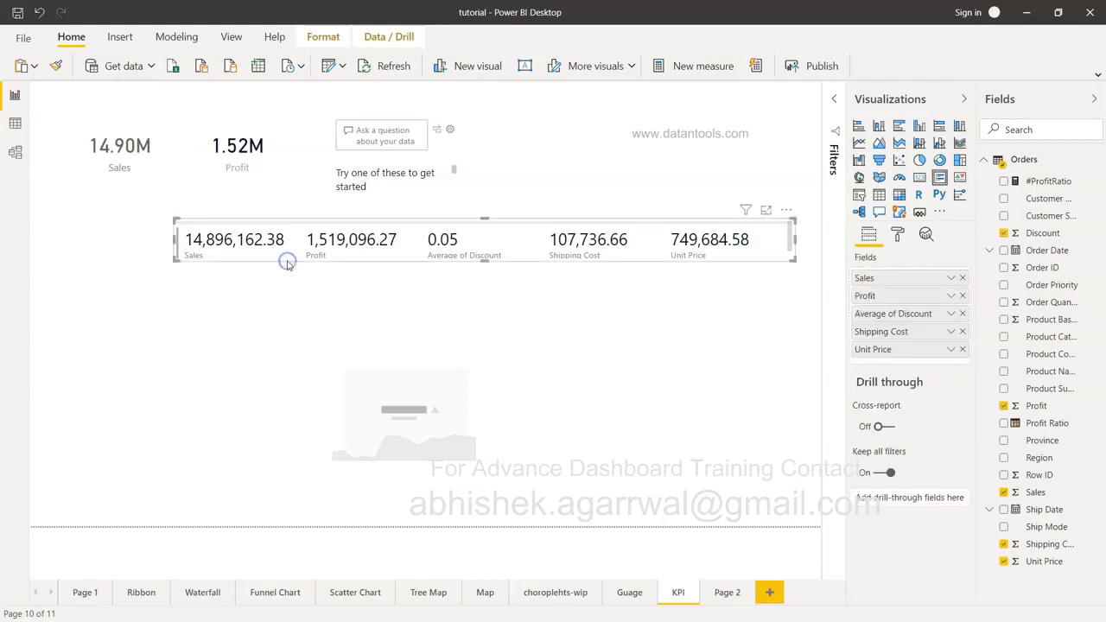
{"action": "left_click", "coordinate": [346, 414]}
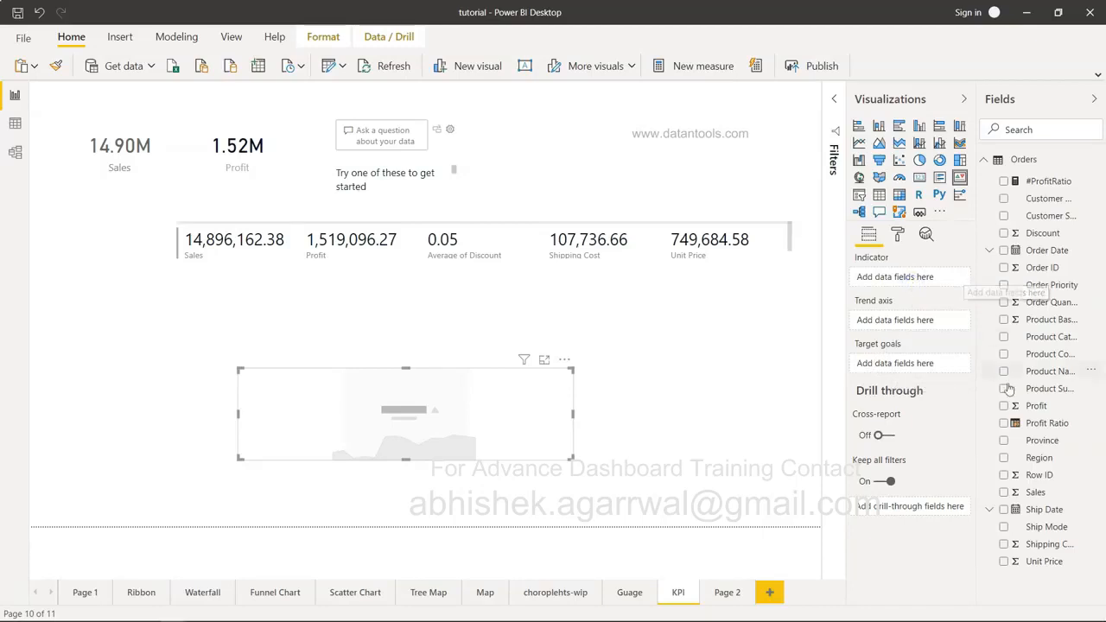
- Assign Sales as the KPI visual's indicator, Order Date as its trend axis, and Sales as its target goal
{"action": "left_click_drag", "start_coordinate": [1035, 494], "coordinate": [916, 278]}
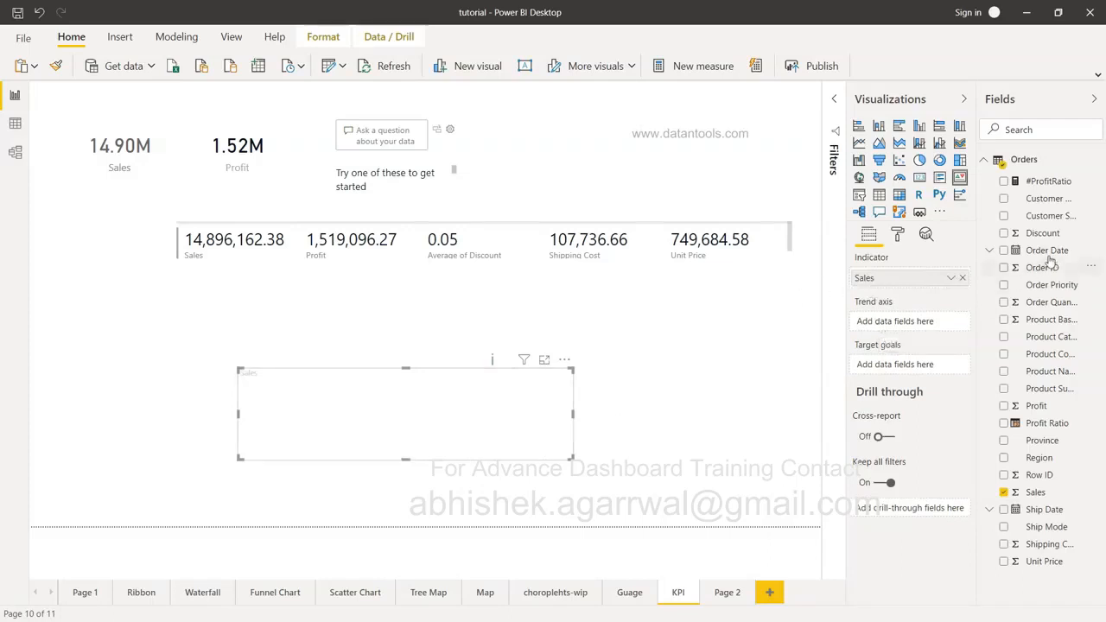
{"action": "left_click_drag", "start_coordinate": [1048, 250], "coordinate": [916, 321]}
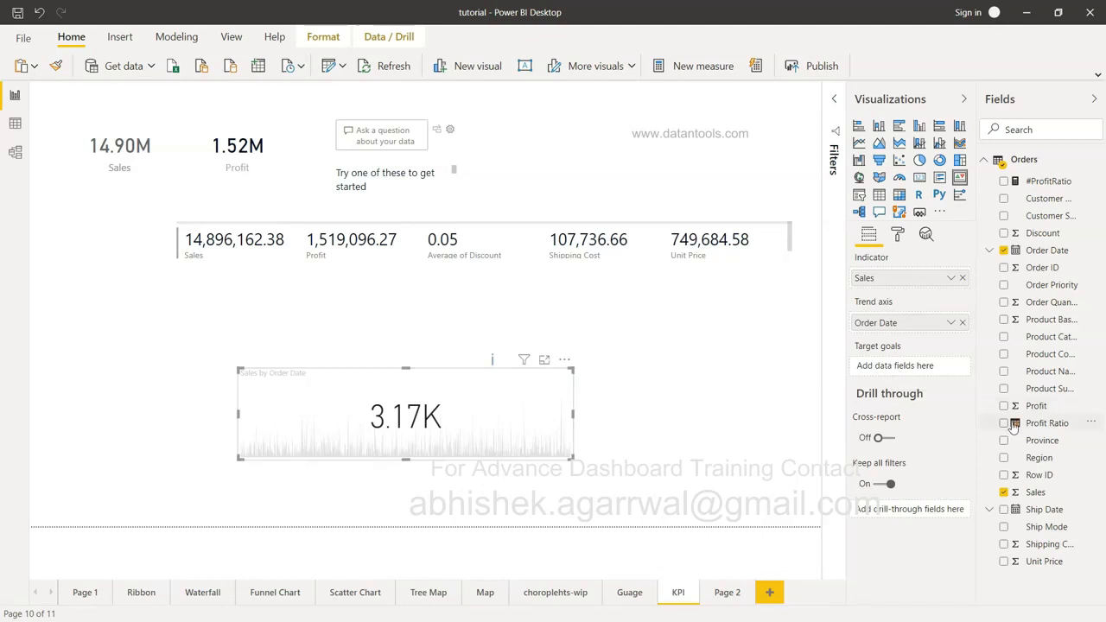
{"action": "left_click_drag", "start_coordinate": [1035, 492], "coordinate": [926, 367]}
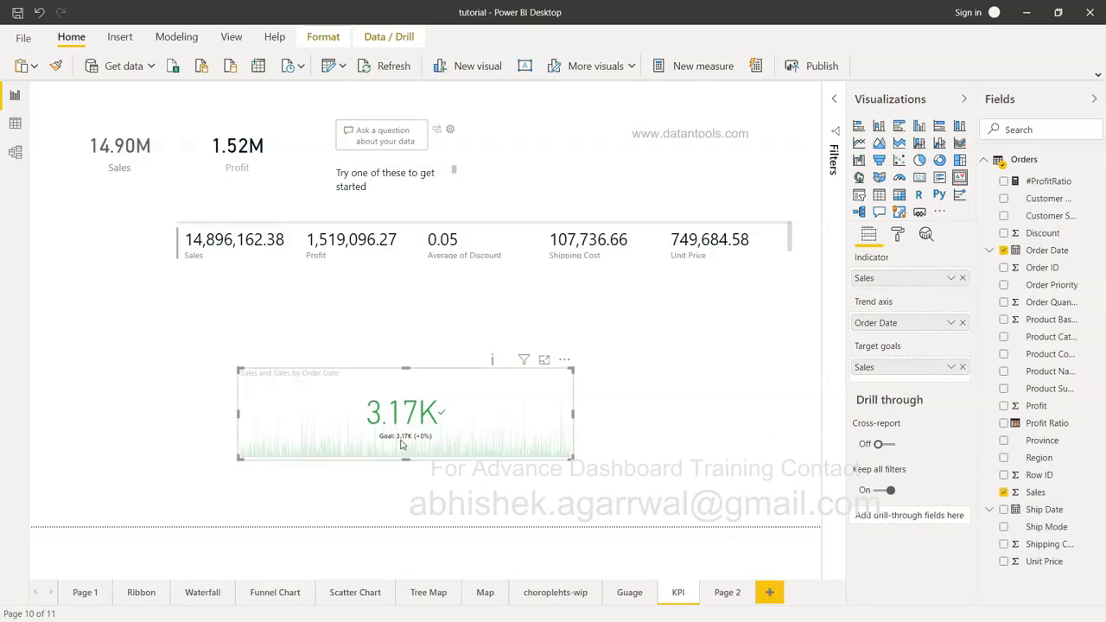
- Open the KPI visual in focus mode and summarize the indicator's Sales as Average and the target's Sales as Maximum
{"action": "left_click", "coordinate": [543, 359]}
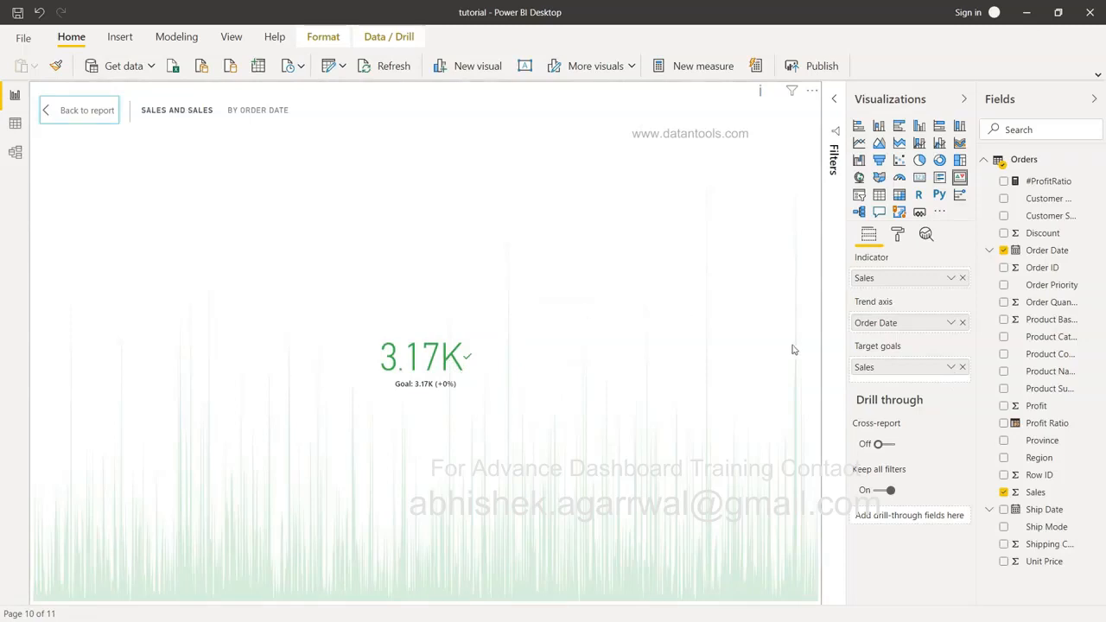
{"action": "left_click", "coordinate": [951, 279]}
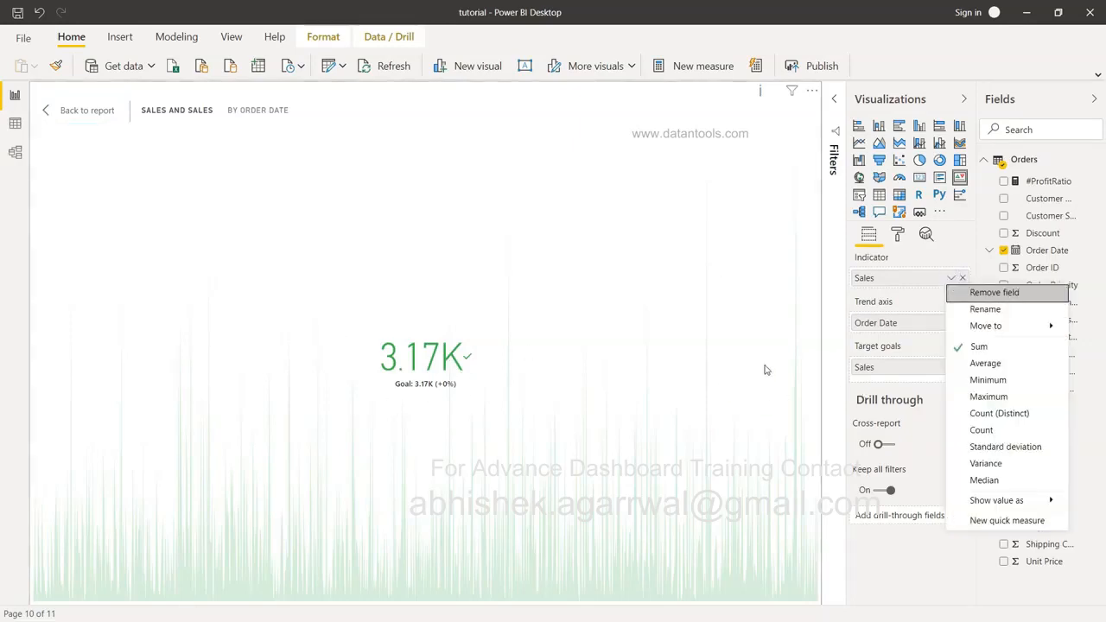
{"action": "left_click", "coordinate": [985, 364]}
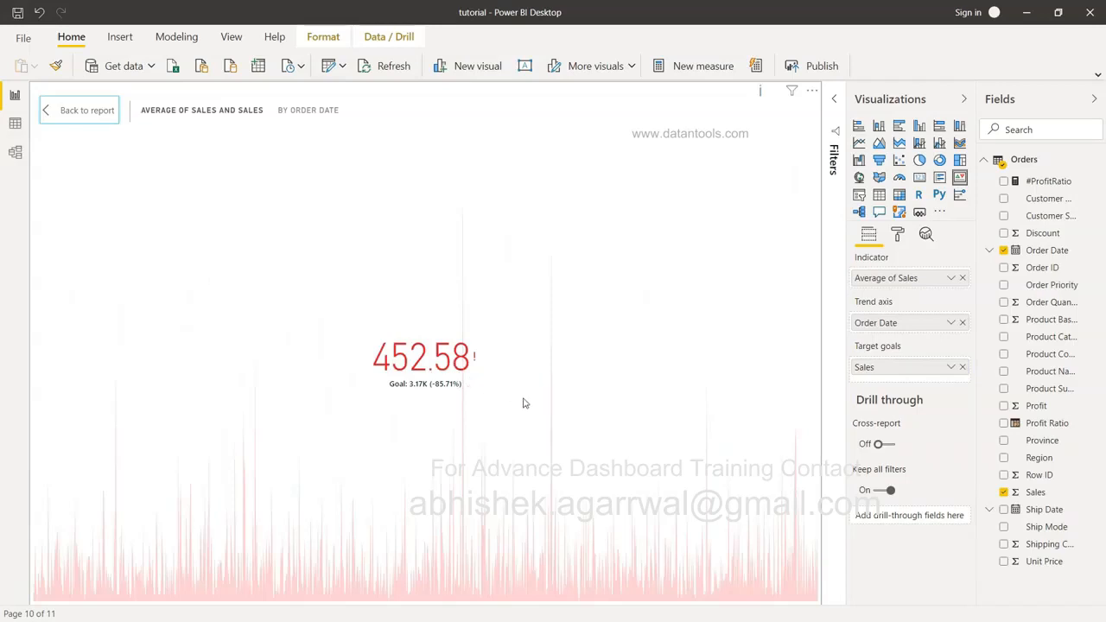
{"action": "left_click", "coordinate": [948, 368]}
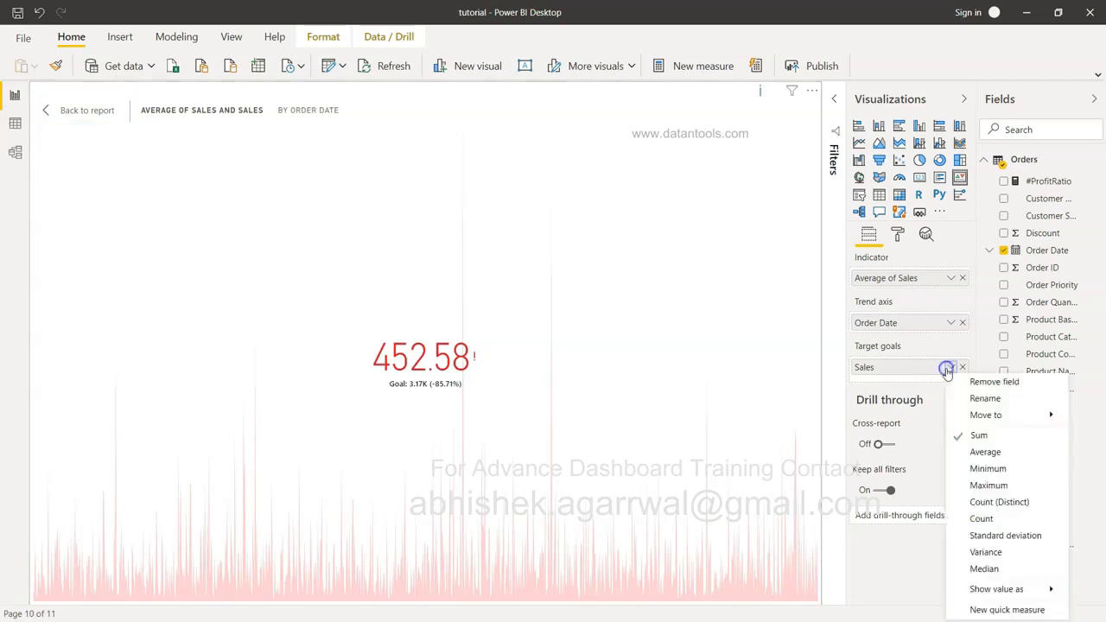
{"action": "left_click", "coordinate": [992, 487]}
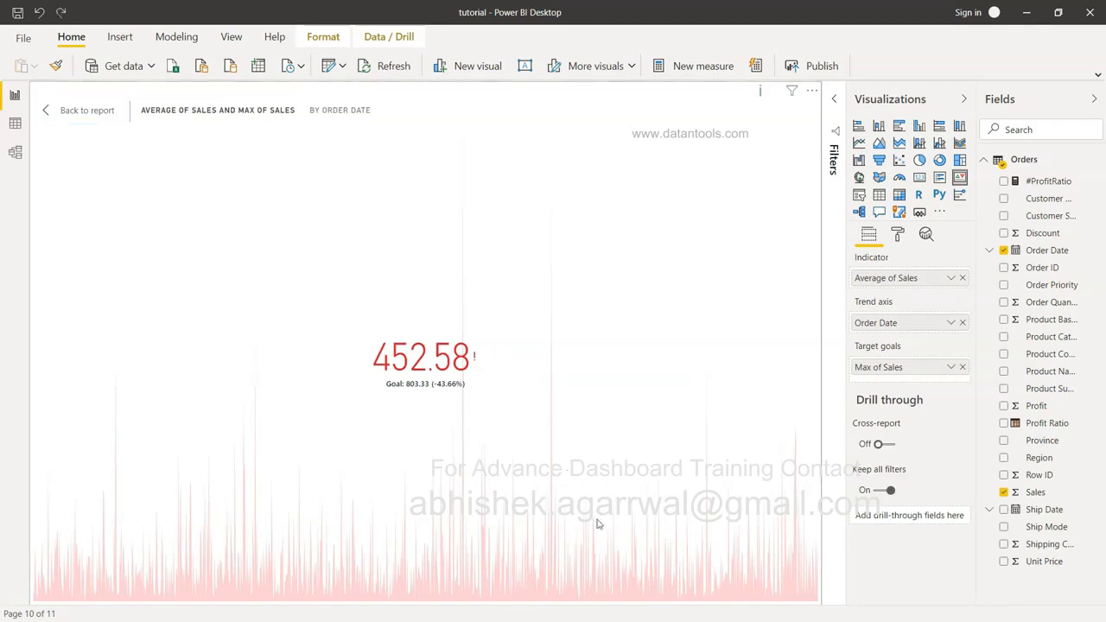
- Try the Order Date hierarchy on the KPI trend axis and replace it with the plain Order Date field
{"action": "left_click", "coordinate": [951, 323]}
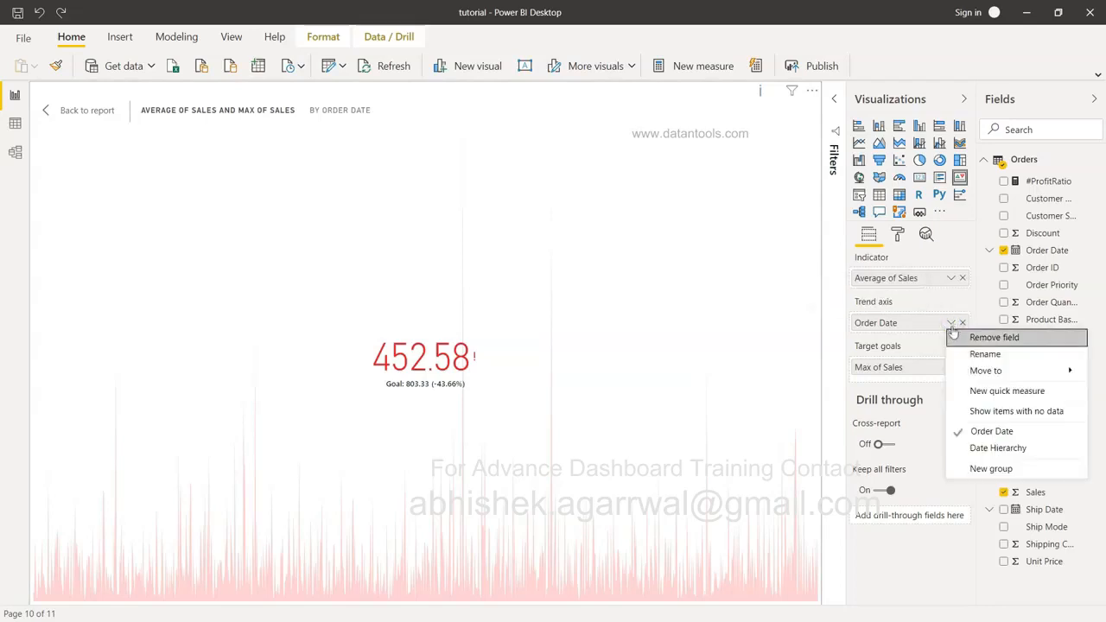
{"action": "left_click", "coordinate": [998, 449]}
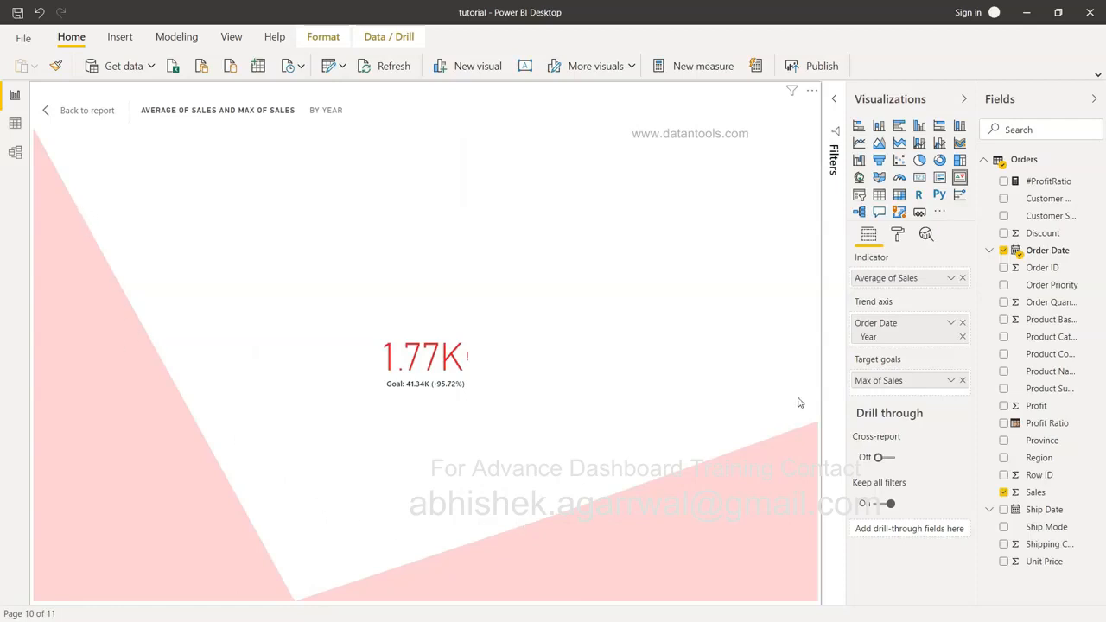
{"action": "left_click", "coordinate": [962, 336]}
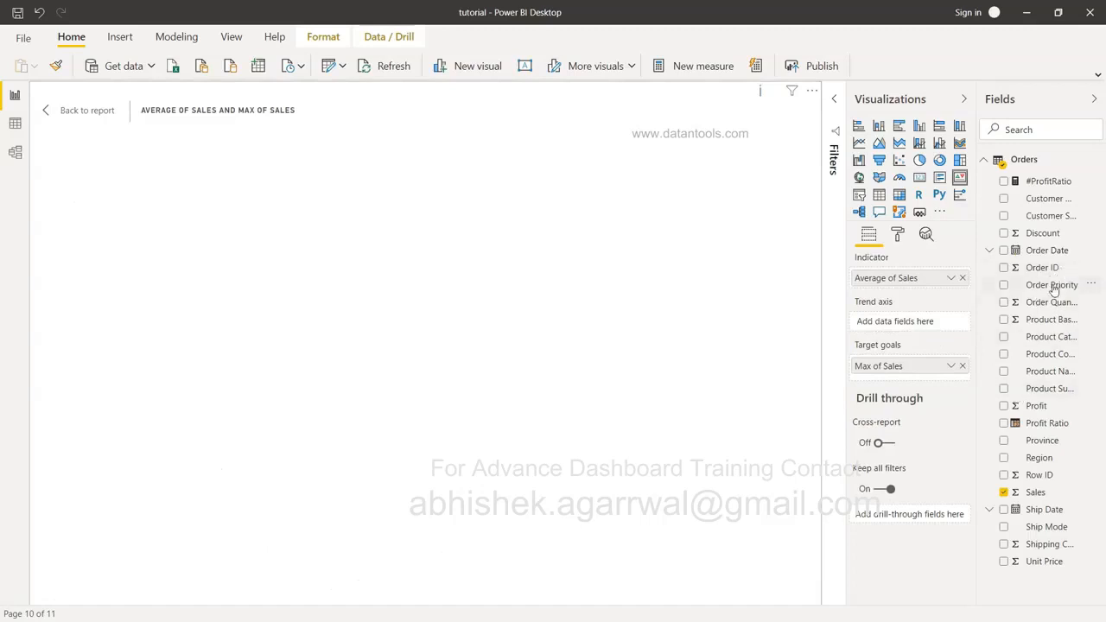
{"action": "left_click_drag", "start_coordinate": [1048, 250], "coordinate": [915, 327]}
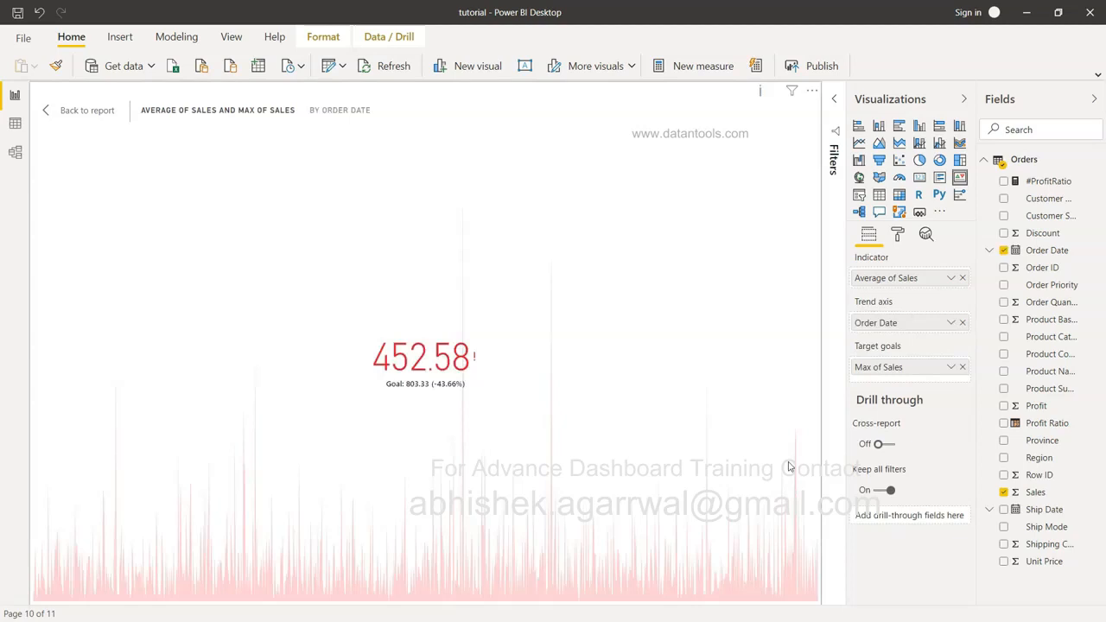
{"action": "left_click", "coordinate": [952, 324]}
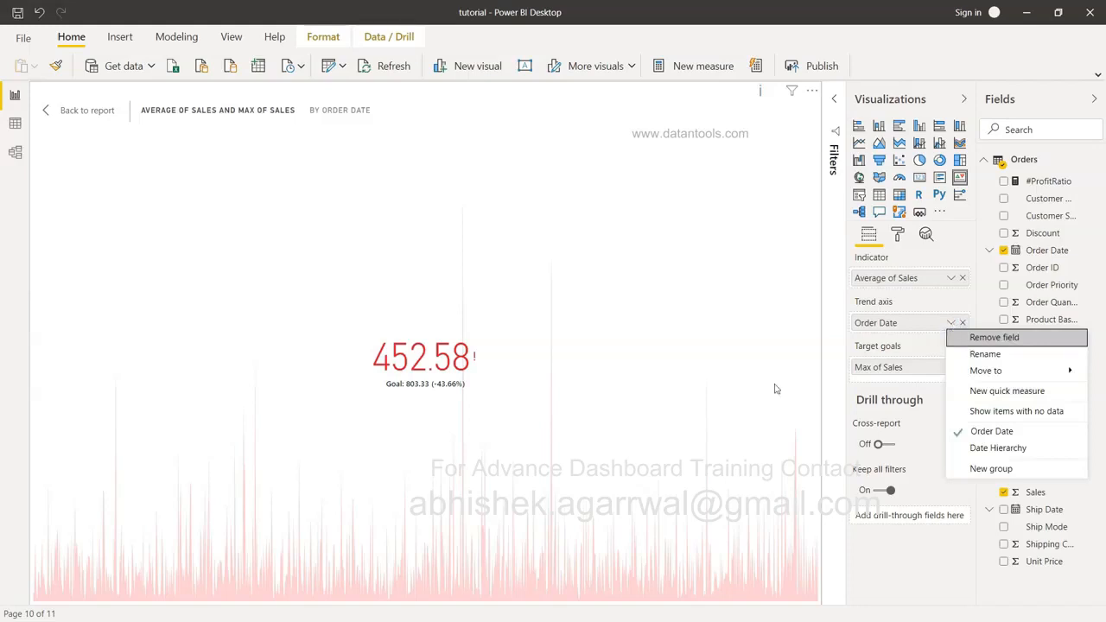
{"action": "left_click", "coordinate": [685, 425]}
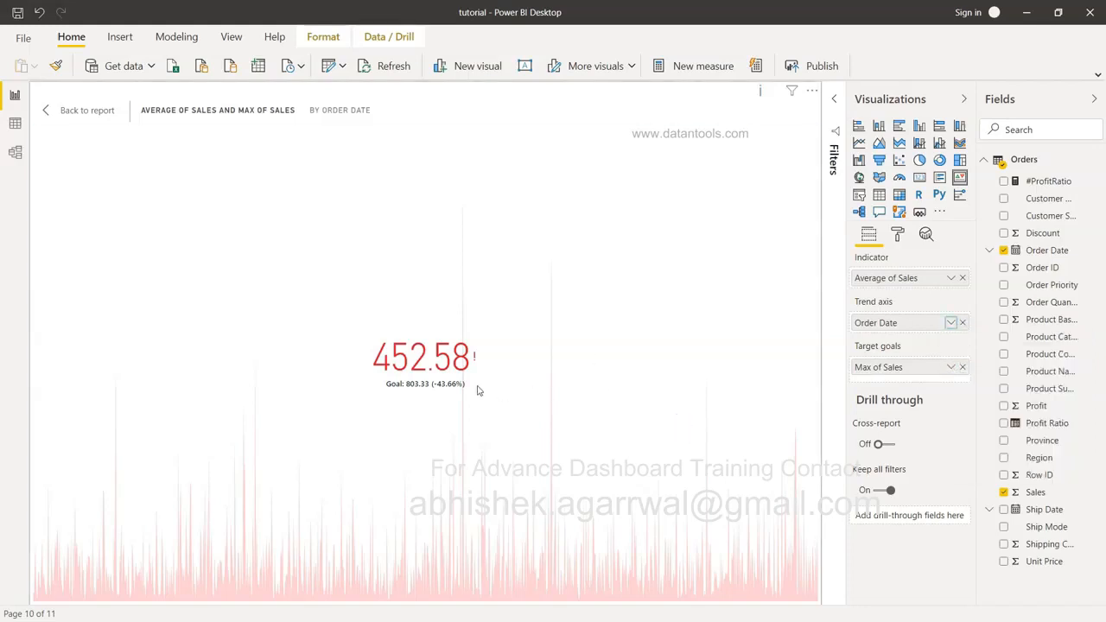
- Expand the KPI visual's Indicator format settings and check the available display units, keeping Auto
{"action": "left_click", "coordinate": [899, 238]}
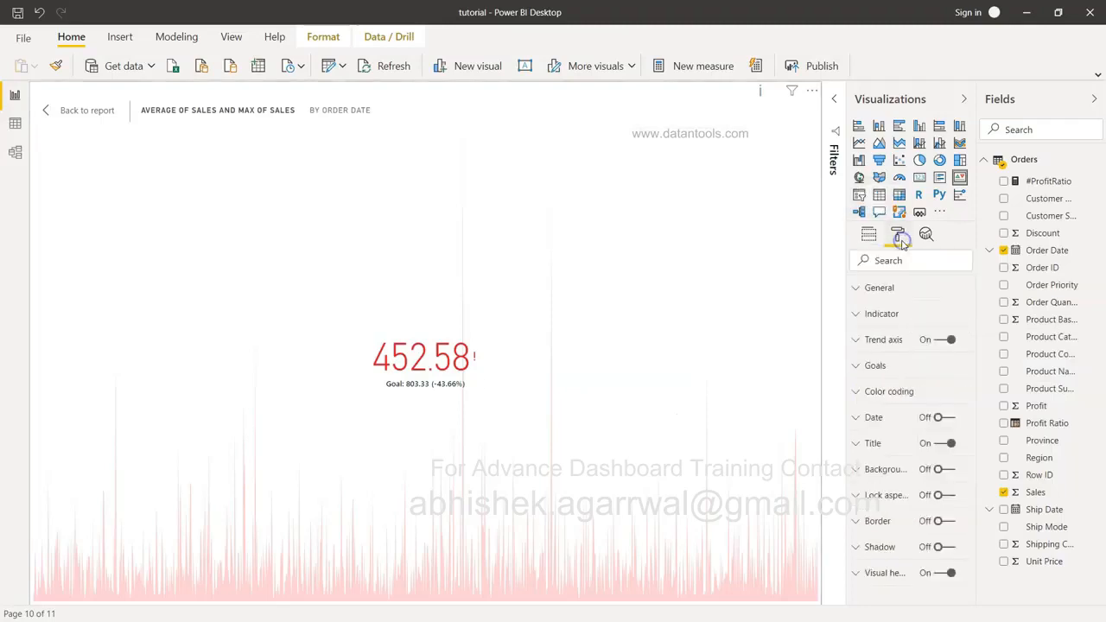
{"action": "left_click", "coordinate": [888, 314]}
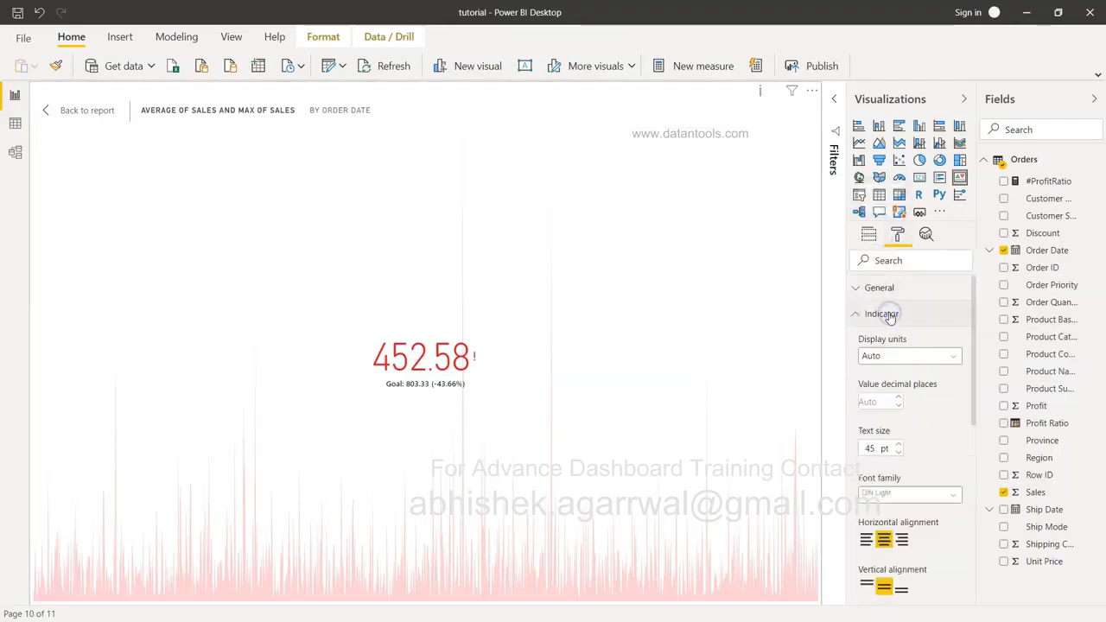
{"action": "left_click", "coordinate": [898, 357]}
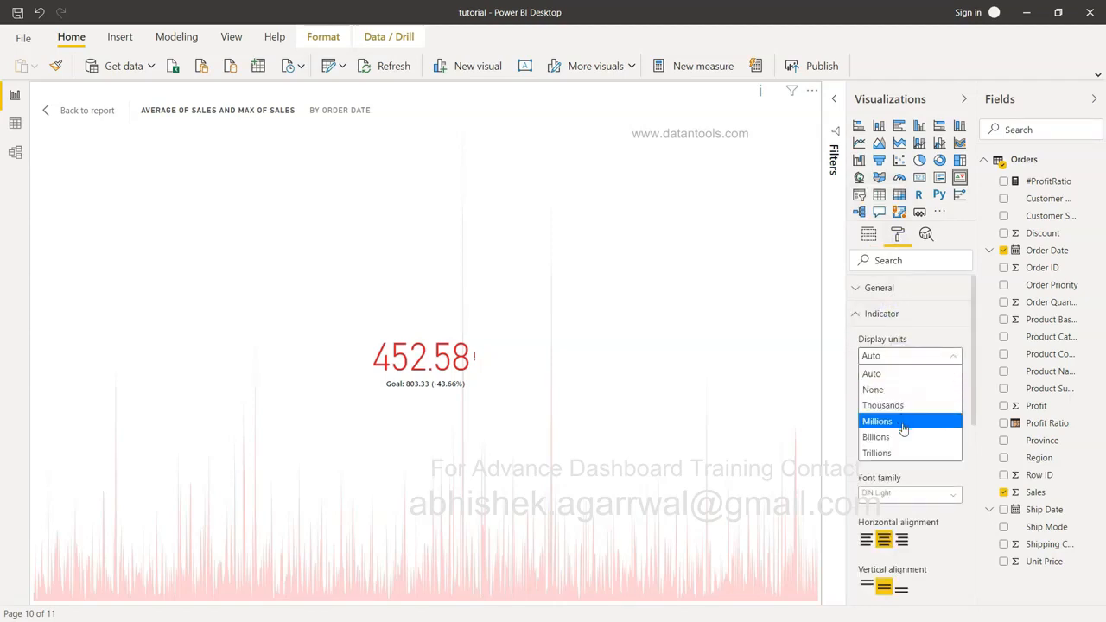
{"action": "left_click", "coordinate": [954, 341]}
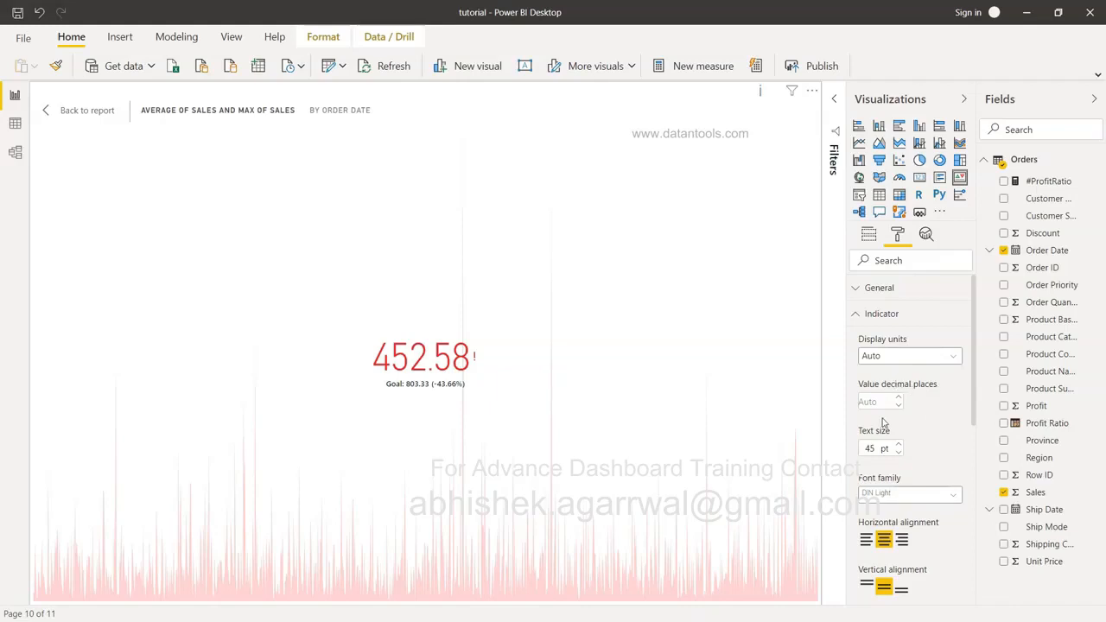
- Try to change the indicator's value decimal places
{"action": "left_click", "coordinate": [897, 406]}
{"action": "left_click", "coordinate": [897, 406]}
{"action": "left_click", "coordinate": [898, 405]}
{"action": "left_click", "coordinate": [899, 398]}
{"action": "left_click", "coordinate": [899, 399]}
{"action": "left_click", "coordinate": [883, 402]}
- Increase the KPI indicator's text size to 50 pt
{"action": "left_click", "coordinate": [899, 444]}
{"action": "left_click", "coordinate": [899, 444]}
{"action": "left_click", "coordinate": [899, 444]}
{"action": "left_click", "coordinate": [900, 444]}
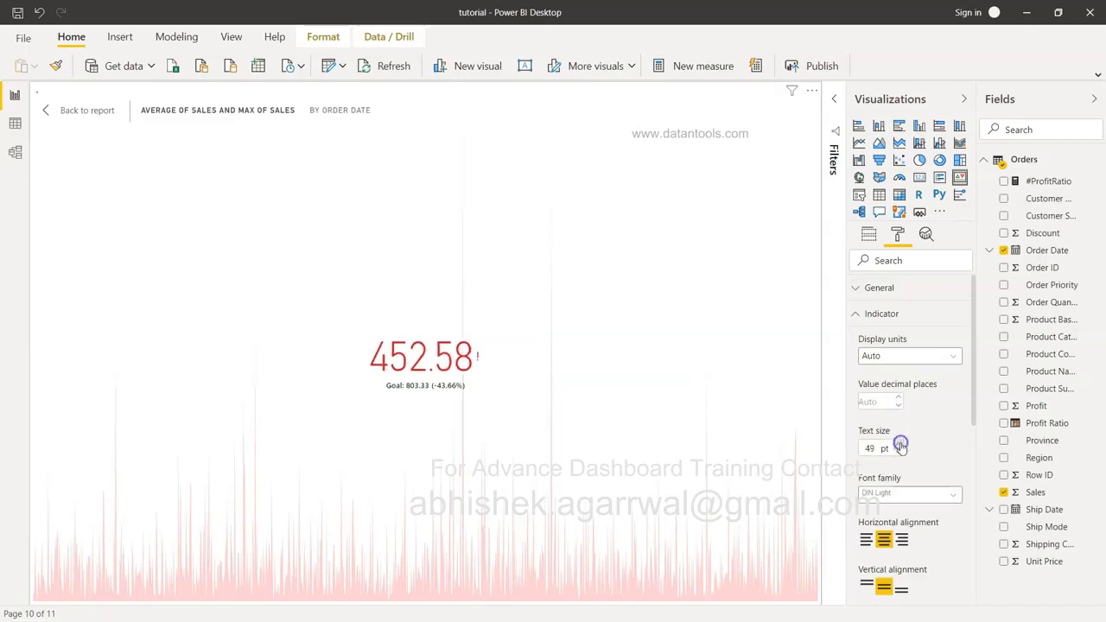
{"action": "left_click", "coordinate": [899, 445]}
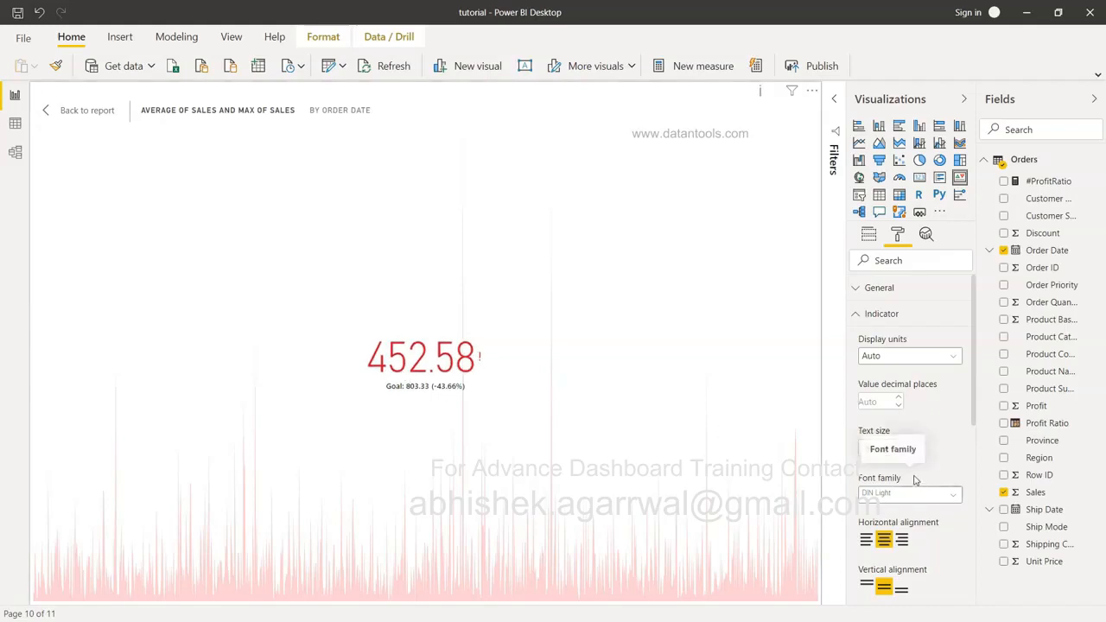
- Try the left and right horizontal alignments for the KPI indicator and return it to centered
{"action": "scroll", "coordinate": [927, 516], "scroll_direction": "down", "scroll_amount": 1}
{"action": "scroll", "coordinate": [927, 516], "scroll_direction": "down", "scroll_amount": 1}
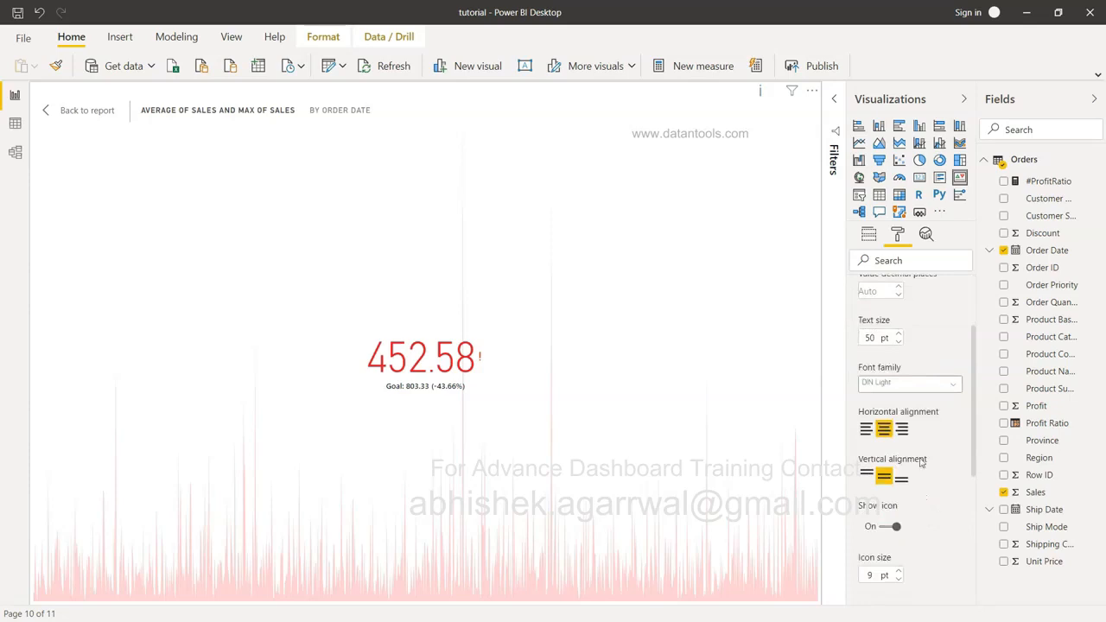
{"action": "left_click", "coordinate": [865, 430]}
{"action": "left_click", "coordinate": [884, 429]}
{"action": "left_click", "coordinate": [902, 433]}
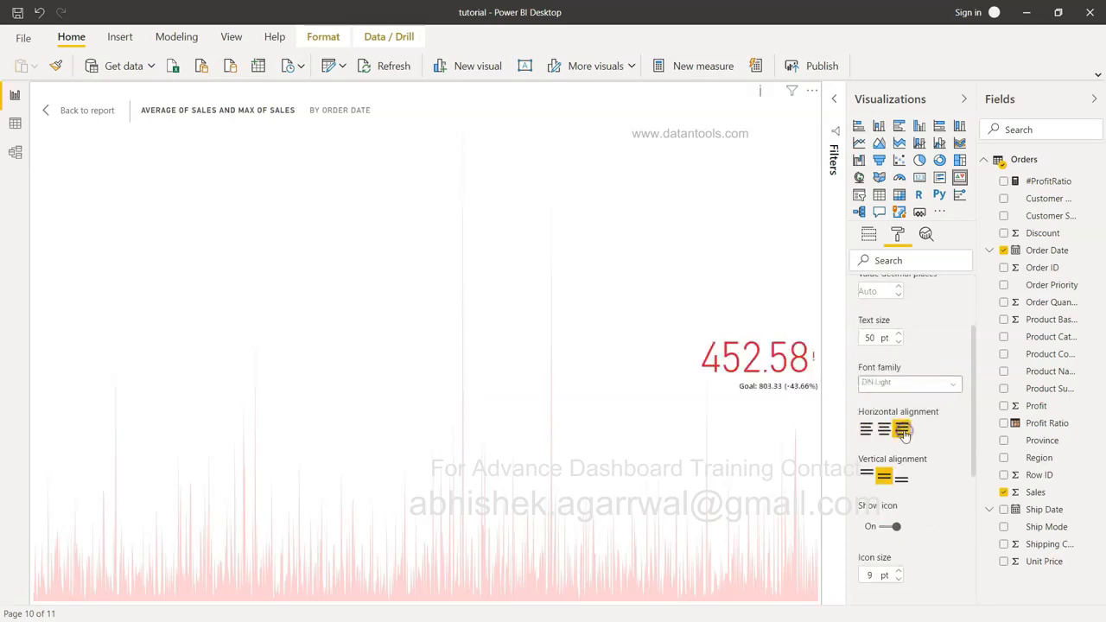
{"action": "left_click", "coordinate": [885, 431]}
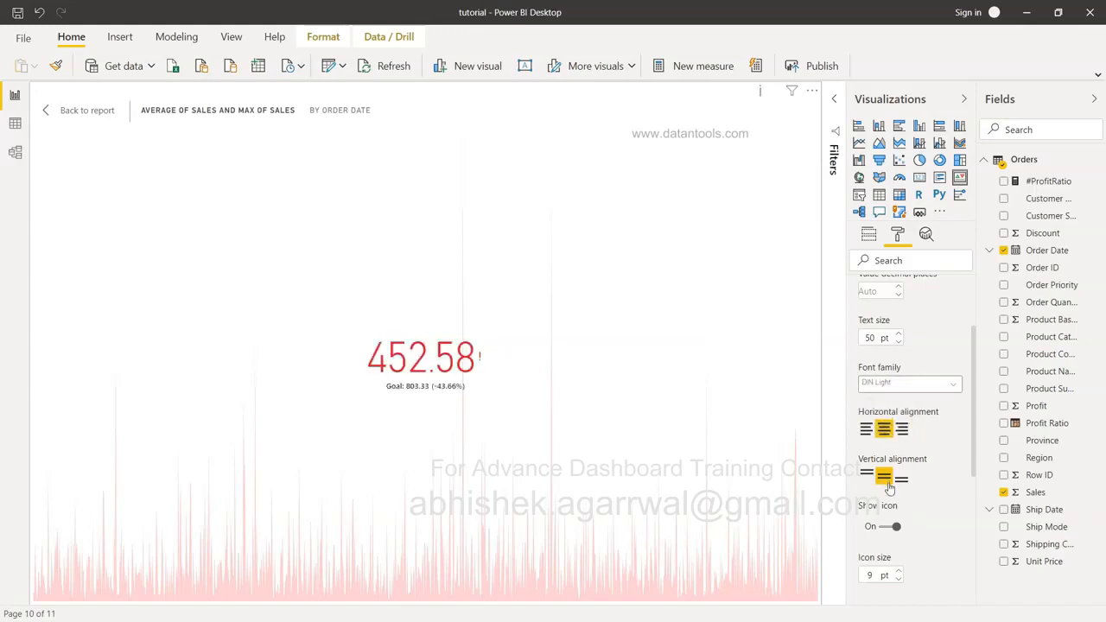
- Try the top and bottom vertical alignments for the KPI indicator and return it to the middle
{"action": "left_click", "coordinate": [867, 477]}
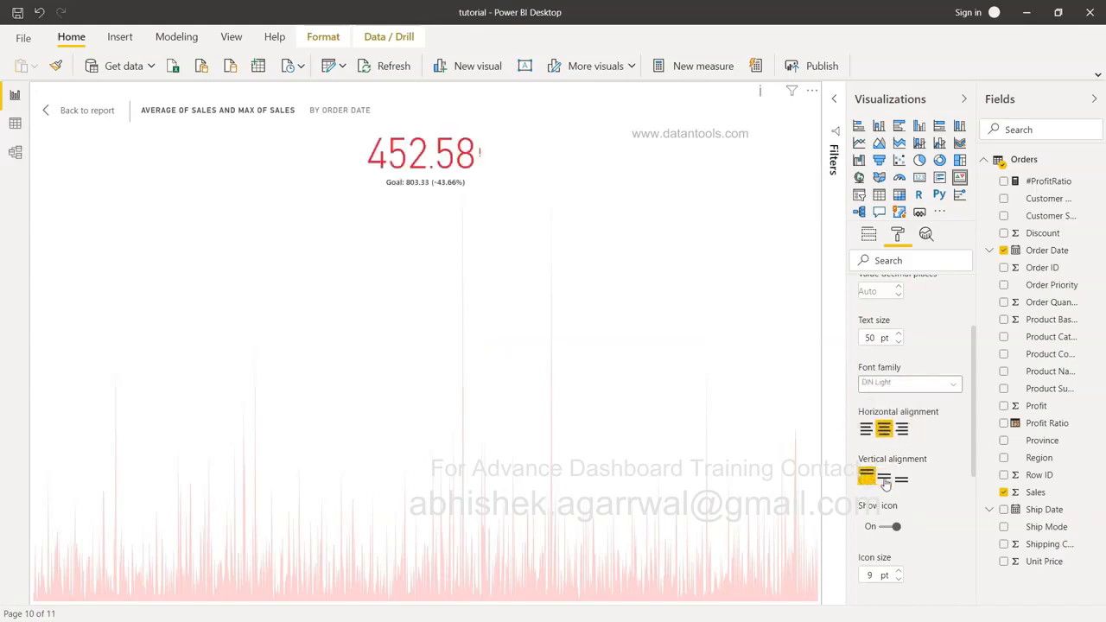
{"action": "left_click", "coordinate": [884, 478]}
{"action": "left_click", "coordinate": [899, 480]}
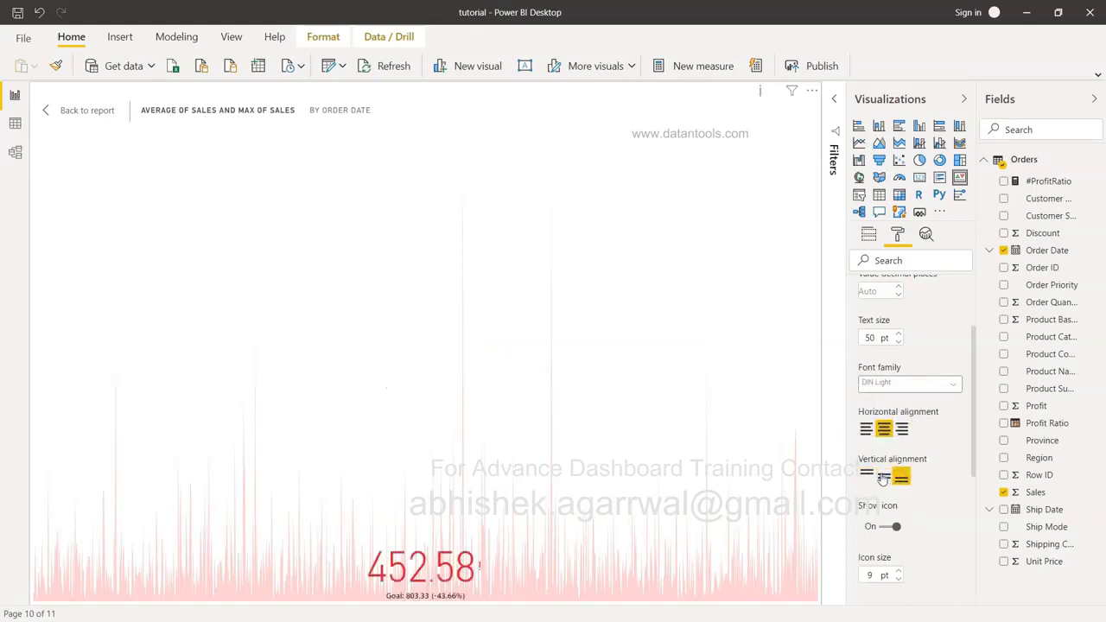
{"action": "left_click", "coordinate": [883, 477]}
- Increase the KPI indicator's icon size to 18 pt
{"action": "scroll", "coordinate": [881, 480], "scroll_direction": "down", "scroll_amount": 1}
{"action": "scroll", "coordinate": [882, 479], "scroll_direction": "down", "scroll_amount": 2}
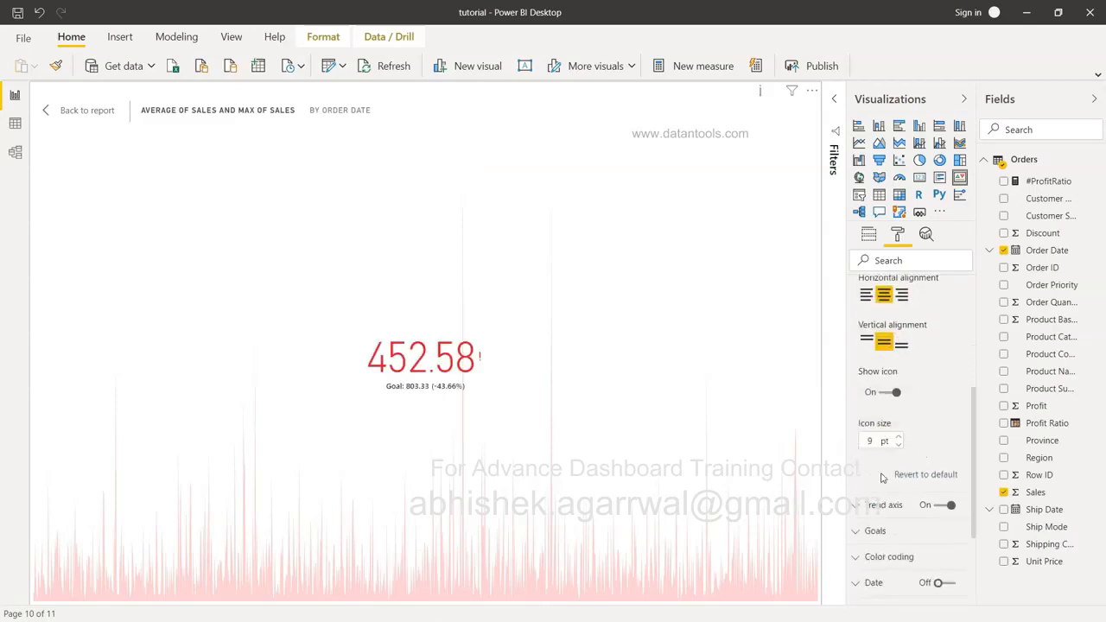
{"action": "scroll", "coordinate": [892, 405], "scroll_direction": "down", "scroll_amount": 1}
{"action": "left_click", "coordinate": [899, 379]}
{"action": "left_click", "coordinate": [899, 379]}
{"action": "left_click", "coordinate": [899, 378]}
{"action": "left_click", "coordinate": [899, 379]}
{"action": "left_click", "coordinate": [899, 379]}
{"action": "left_click", "coordinate": [899, 379]}
{"action": "left_click", "coordinate": [899, 379]}
{"action": "left_click", "coordinate": [899, 379]}
{"action": "left_click", "coordinate": [899, 379]}
{"action": "left_click", "coordinate": [899, 378]}
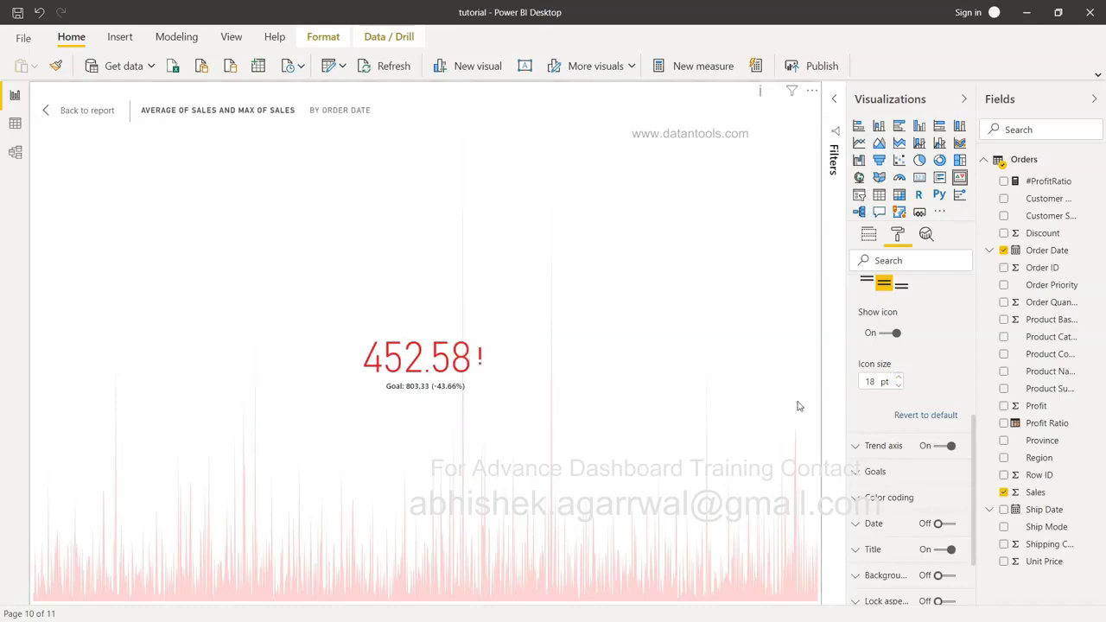
- Expand the KPI visual's Trend axis settings and set the transparency to 23%
{"action": "left_click", "coordinate": [866, 446]}
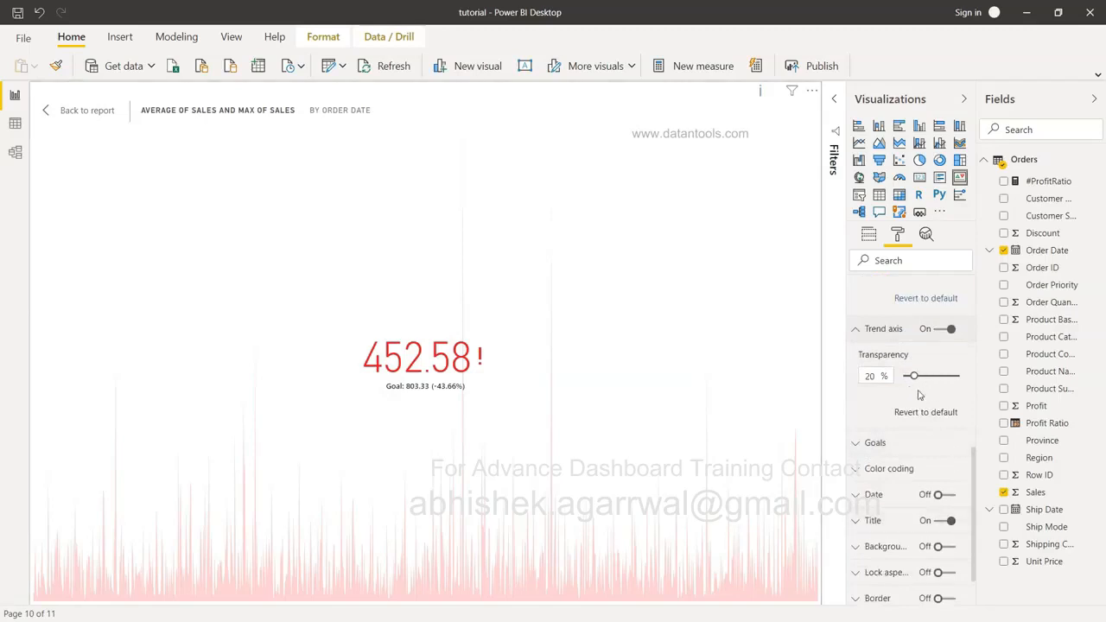
{"action": "left_click_drag", "start_coordinate": [913, 376], "coordinate": [917, 377]}
- Review the KPI's Goals settings and switch the goal distance off and back on
{"action": "left_click", "coordinate": [858, 445]}
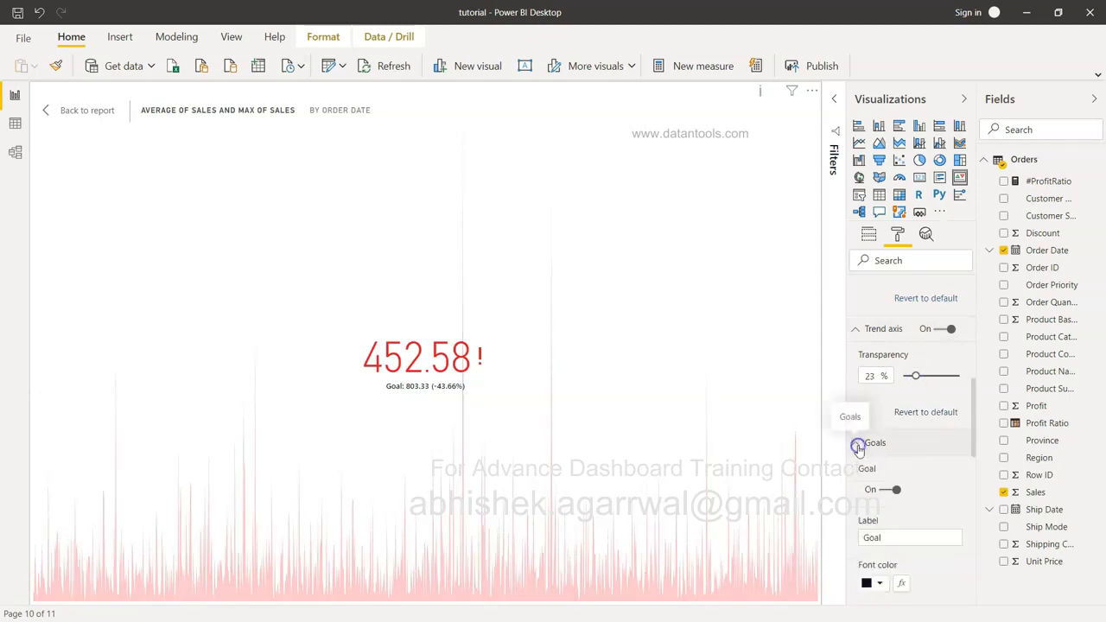
{"action": "scroll", "coordinate": [955, 456], "scroll_direction": "down", "scroll_amount": 2}
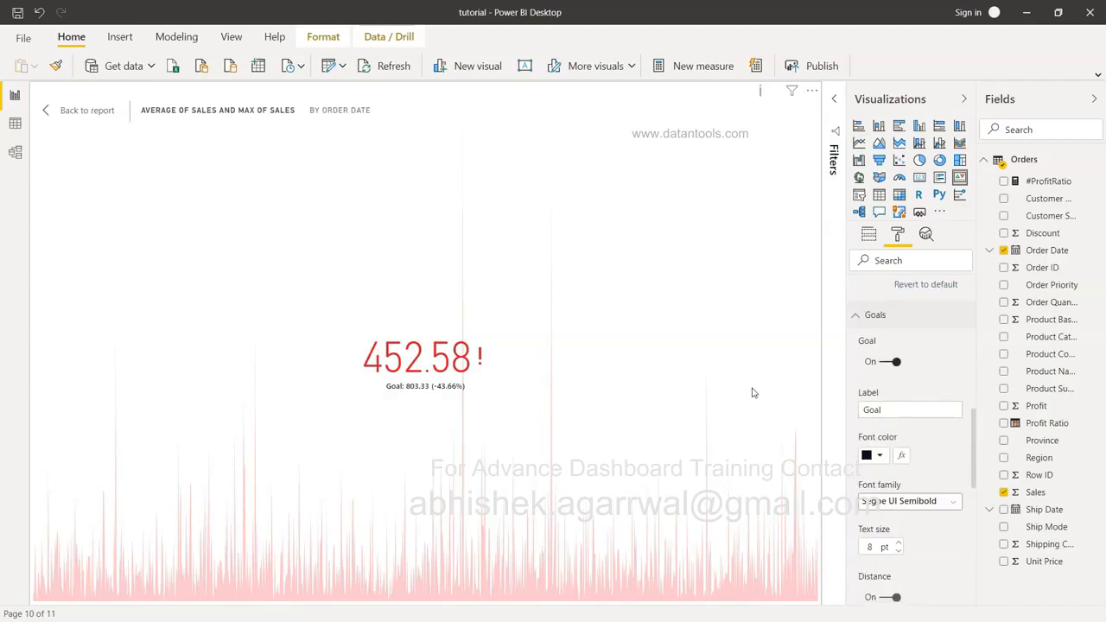
{"action": "left_click", "coordinate": [909, 415]}
{"action": "left_click", "coordinate": [940, 456]}
{"action": "scroll", "coordinate": [940, 457], "scroll_direction": "down", "scroll_amount": 1}
{"action": "scroll", "coordinate": [941, 457], "scroll_direction": "down", "scroll_amount": 3}
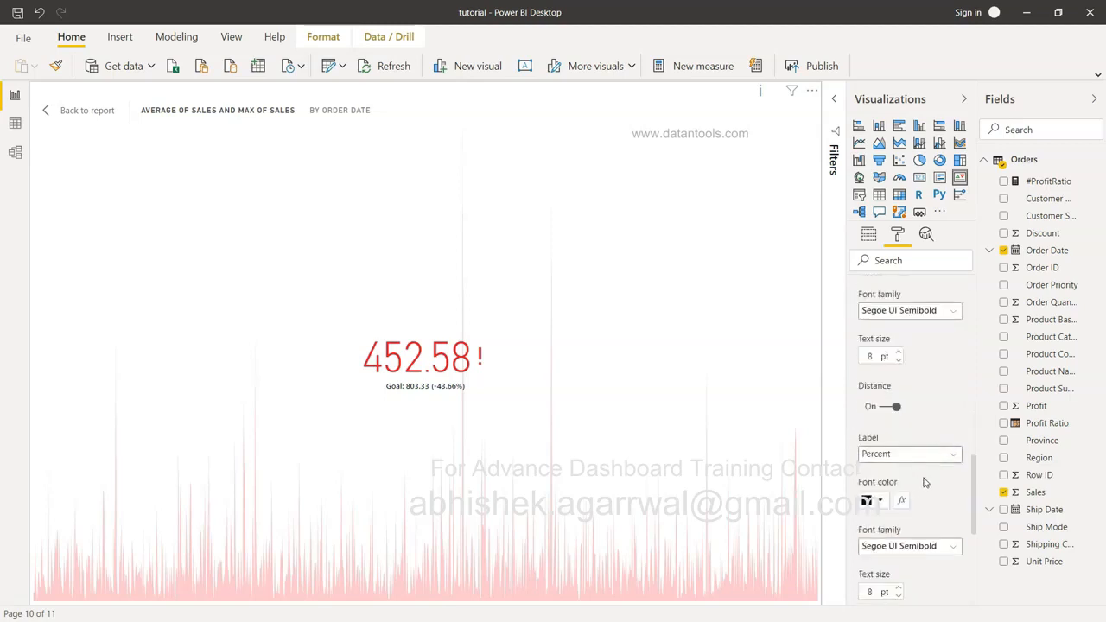
{"action": "left_click", "coordinate": [888, 406]}
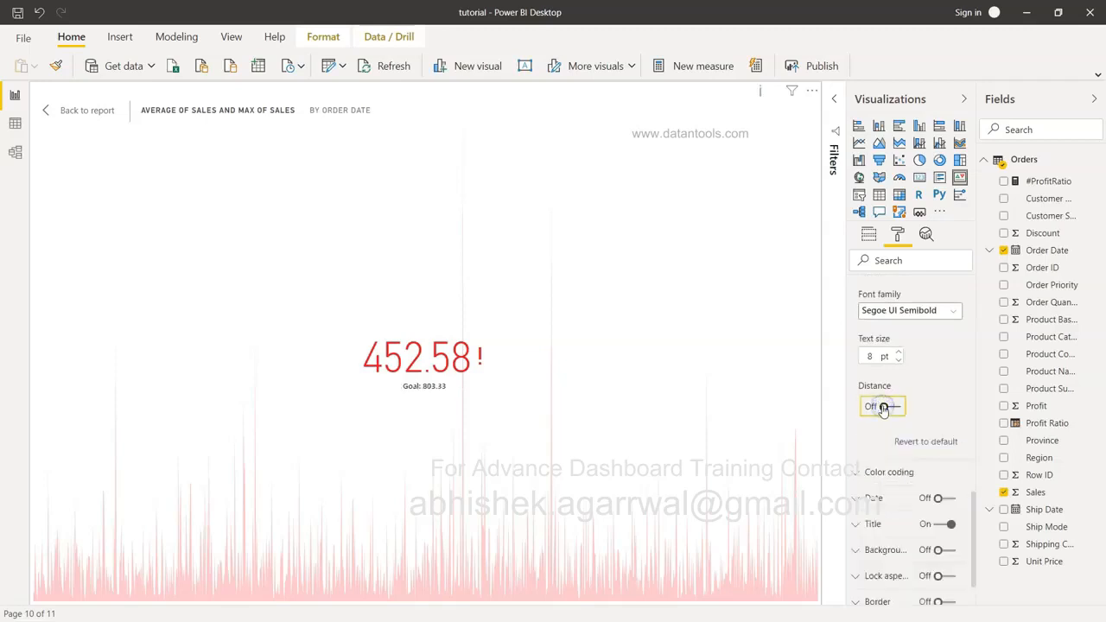
{"action": "left_click", "coordinate": [888, 408]}
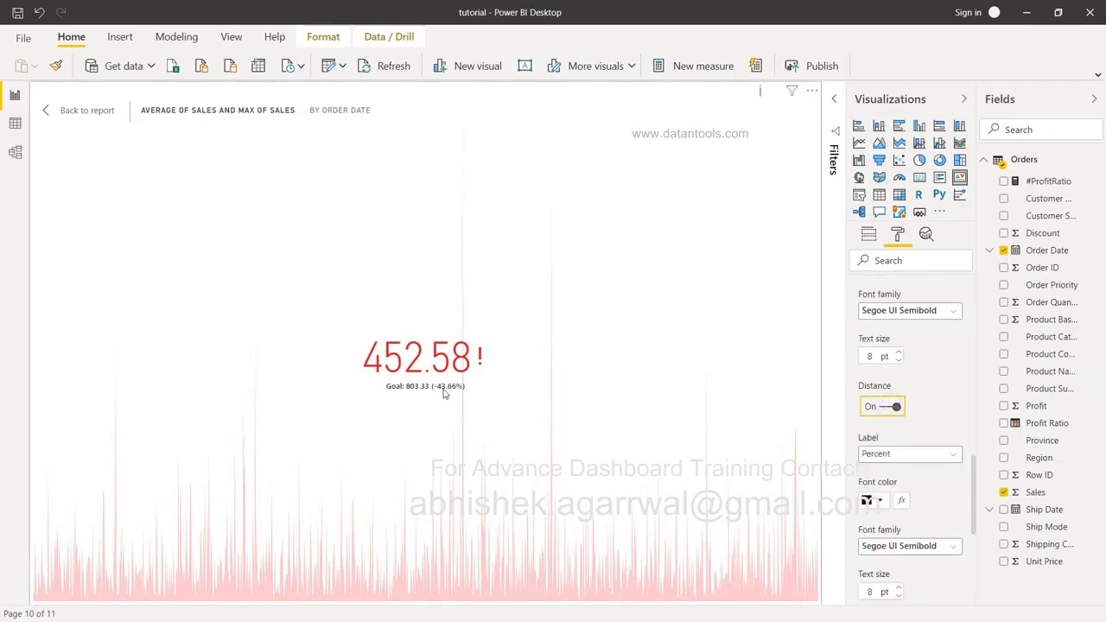
- Expand the KPI's Color coding settings, try the direction Low is good, and return it to High is good
{"action": "scroll", "coordinate": [933, 471], "scroll_direction": "down", "scroll_amount": 4}
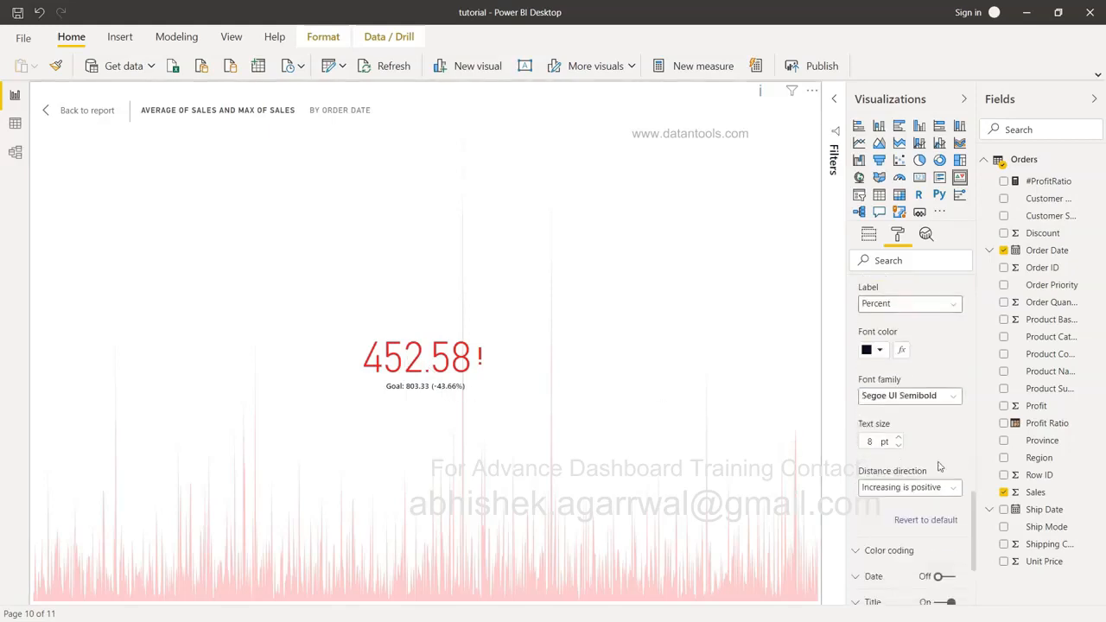
{"action": "scroll", "coordinate": [939, 467], "scroll_direction": "down", "scroll_amount": 2}
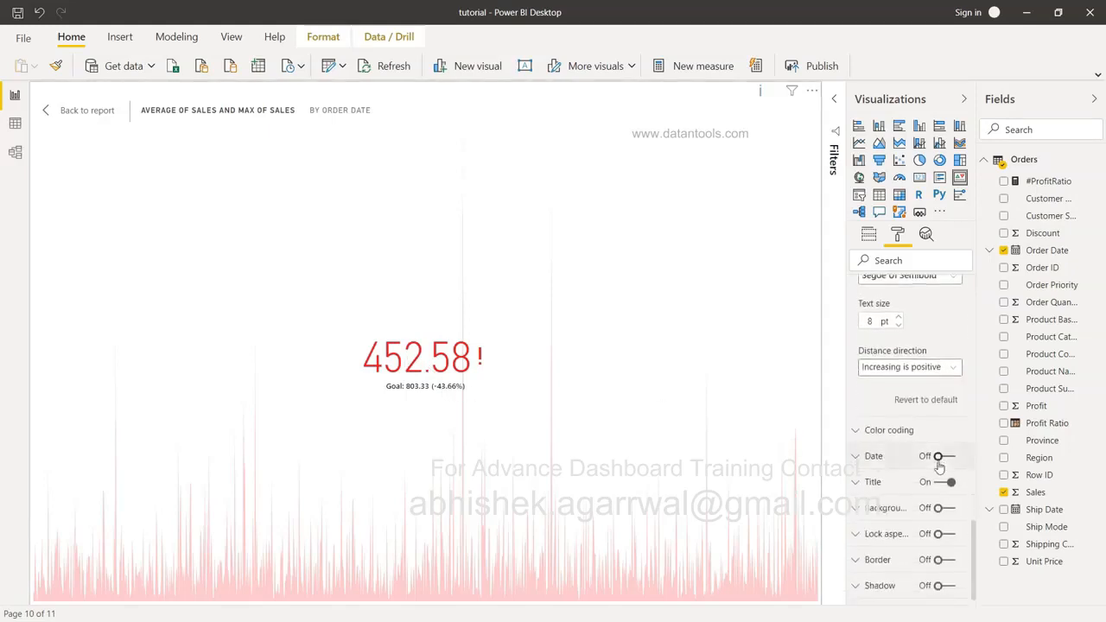
{"action": "left_click", "coordinate": [869, 431]}
{"action": "scroll", "coordinate": [869, 435], "scroll_direction": "down", "scroll_amount": 3}
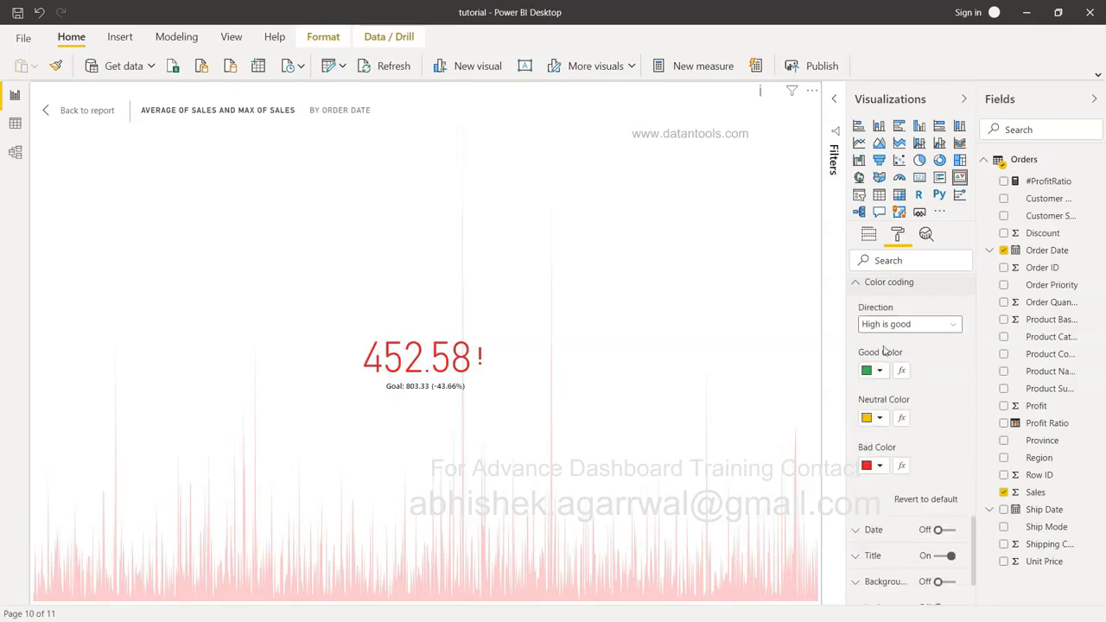
{"action": "left_click", "coordinate": [912, 326]}
{"action": "left_click", "coordinate": [916, 358]}
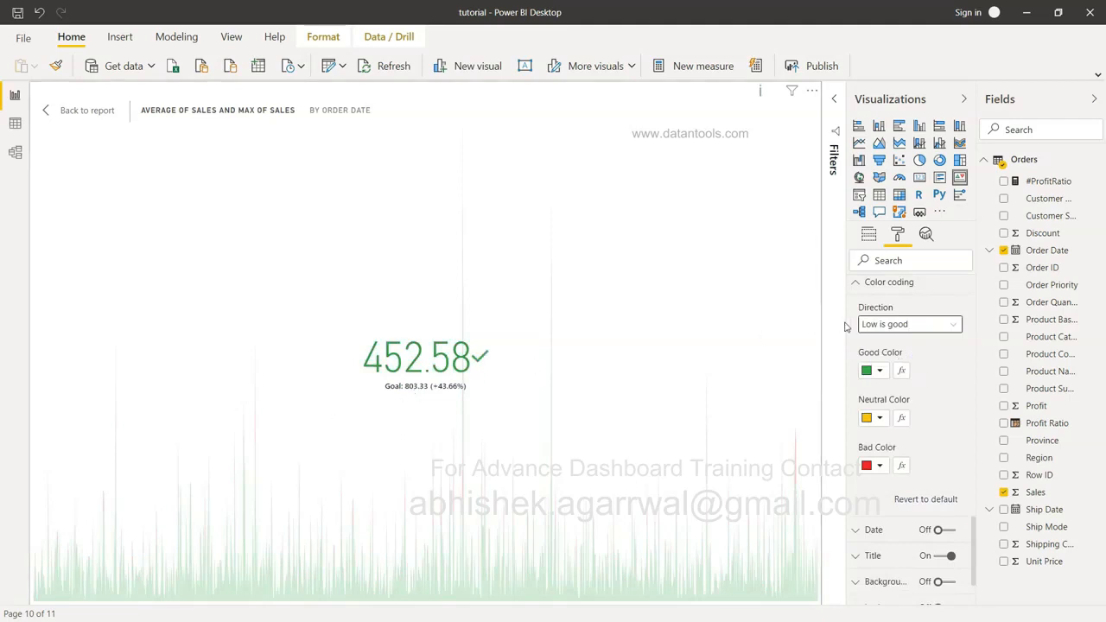
{"action": "left_click", "coordinate": [878, 325]}
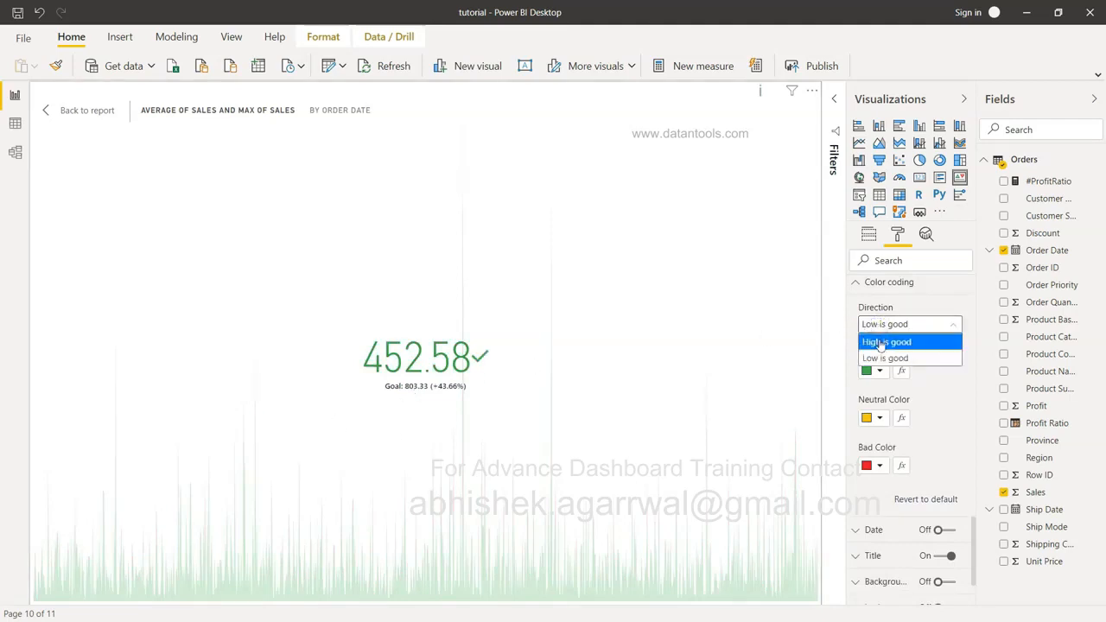
{"action": "left_click", "coordinate": [875, 342]}
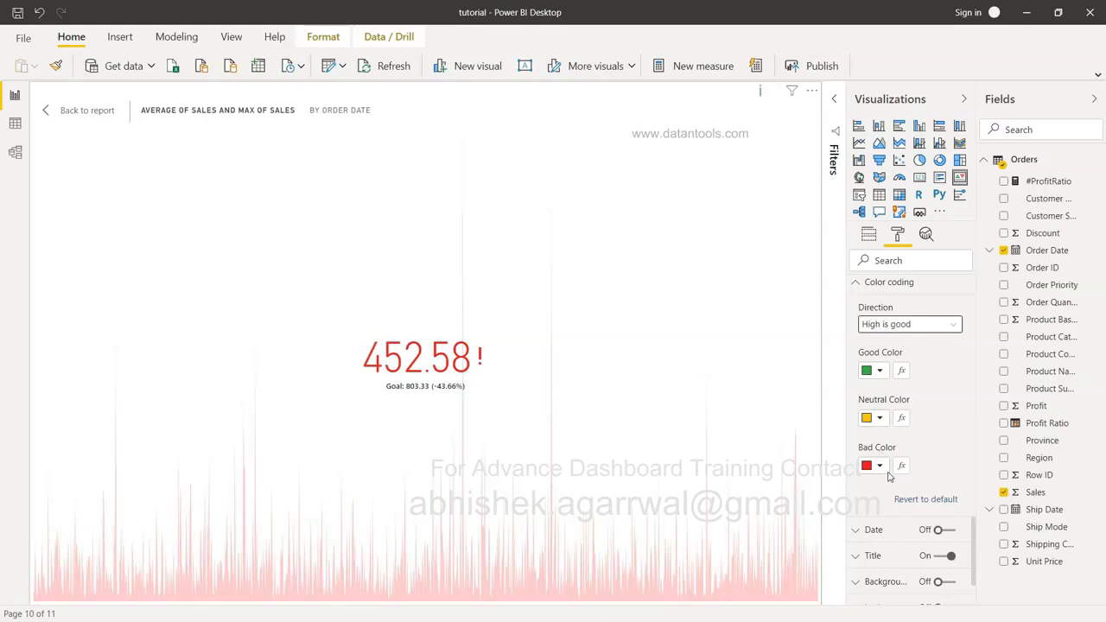
- Check the color choices available for the KPI's Good Color without changing it
{"action": "left_click", "coordinate": [880, 370]}
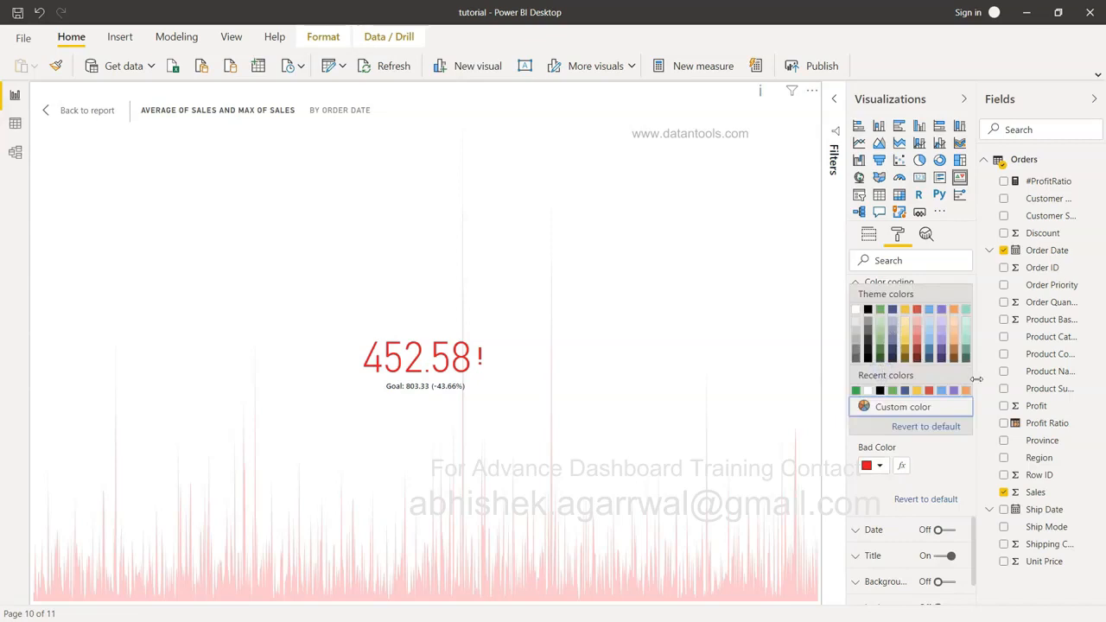
{"action": "left_click", "coordinate": [980, 388]}
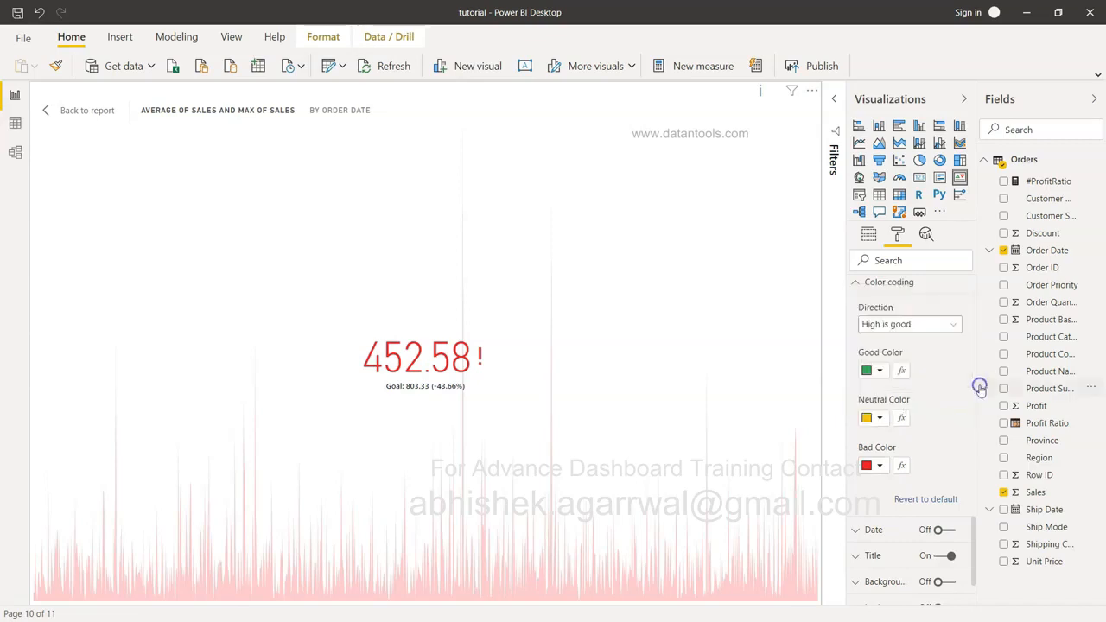
{"action": "left_click", "coordinate": [928, 395]}
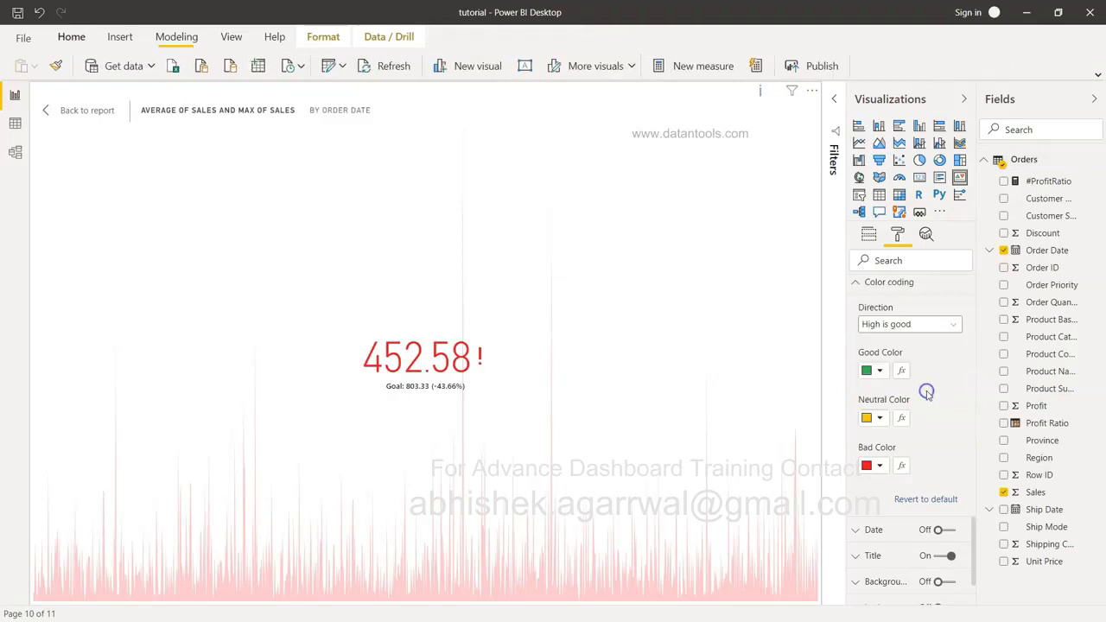
{"action": "left_click", "coordinate": [880, 371]}
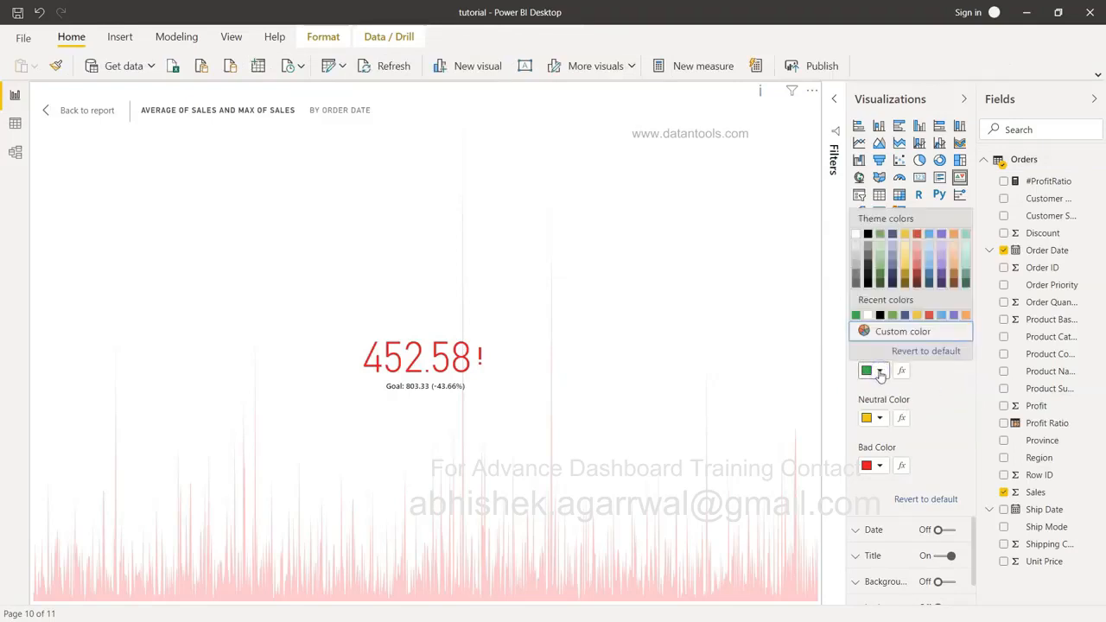
{"action": "left_click", "coordinate": [922, 395]}
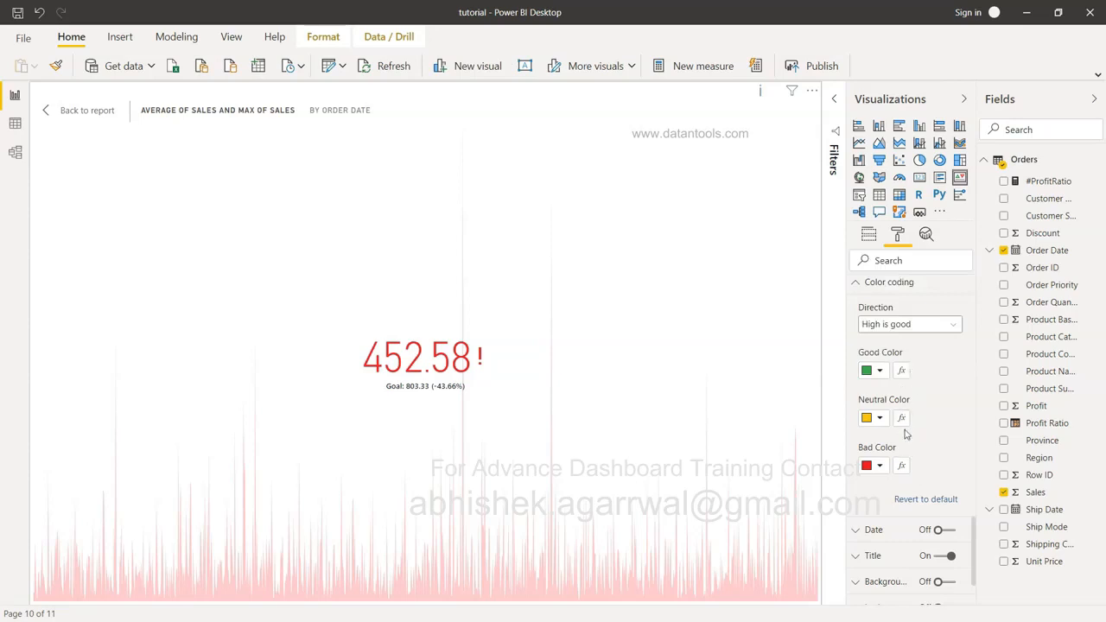
- Examine the field and summarization options in the Good Color conditional formatting, and leave without applying any
{"action": "left_click", "coordinate": [902, 372]}
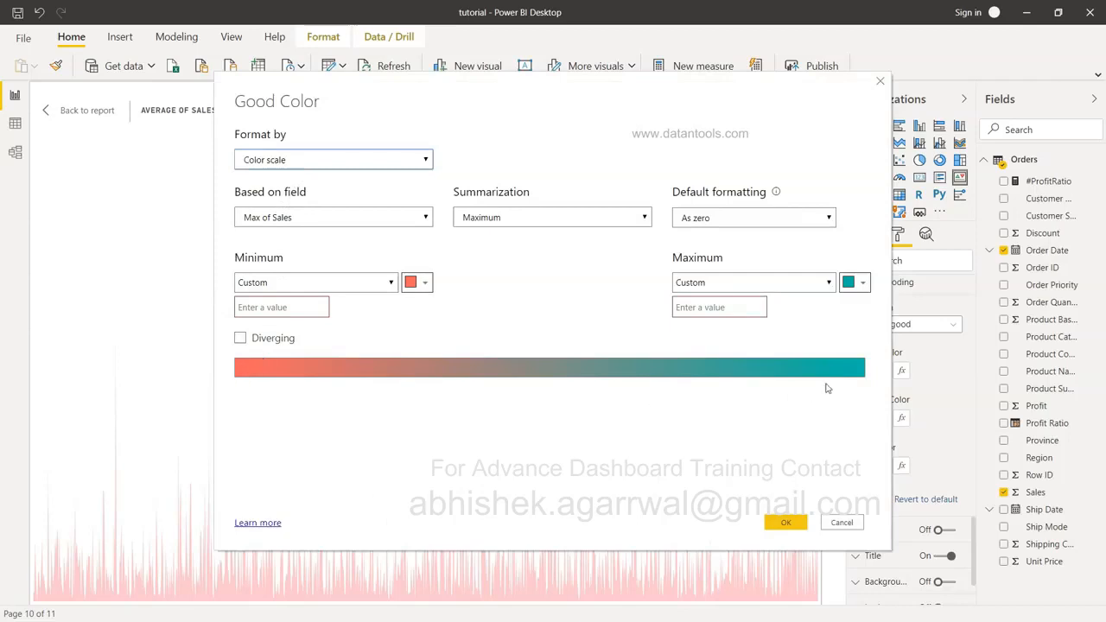
{"action": "left_click", "coordinate": [344, 221]}
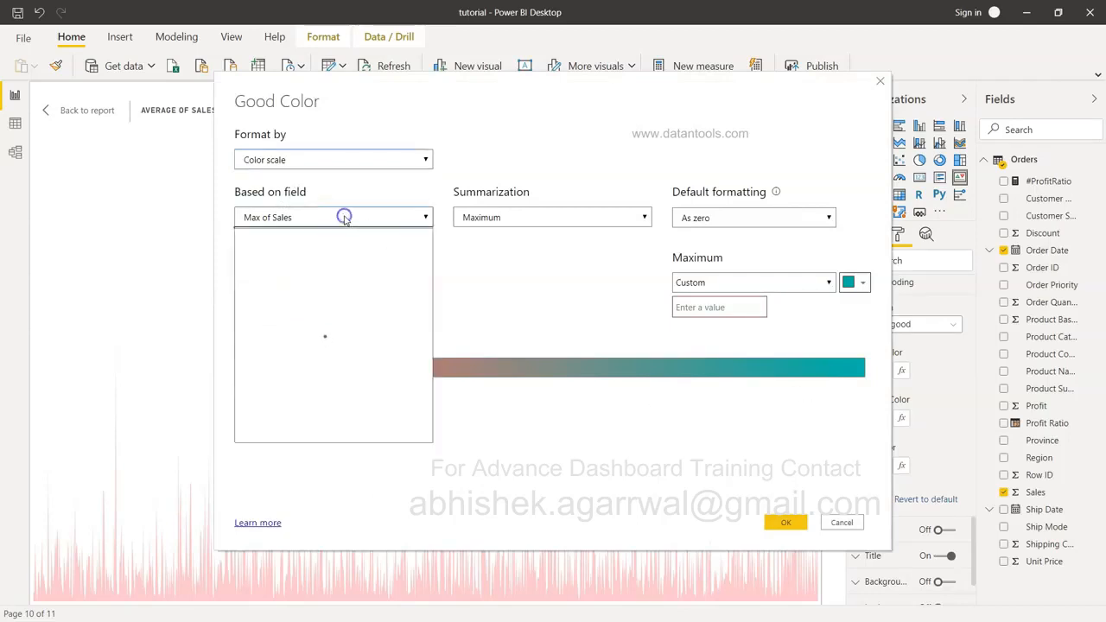
{"action": "scroll", "coordinate": [319, 394], "scroll_direction": "down", "scroll_amount": 3}
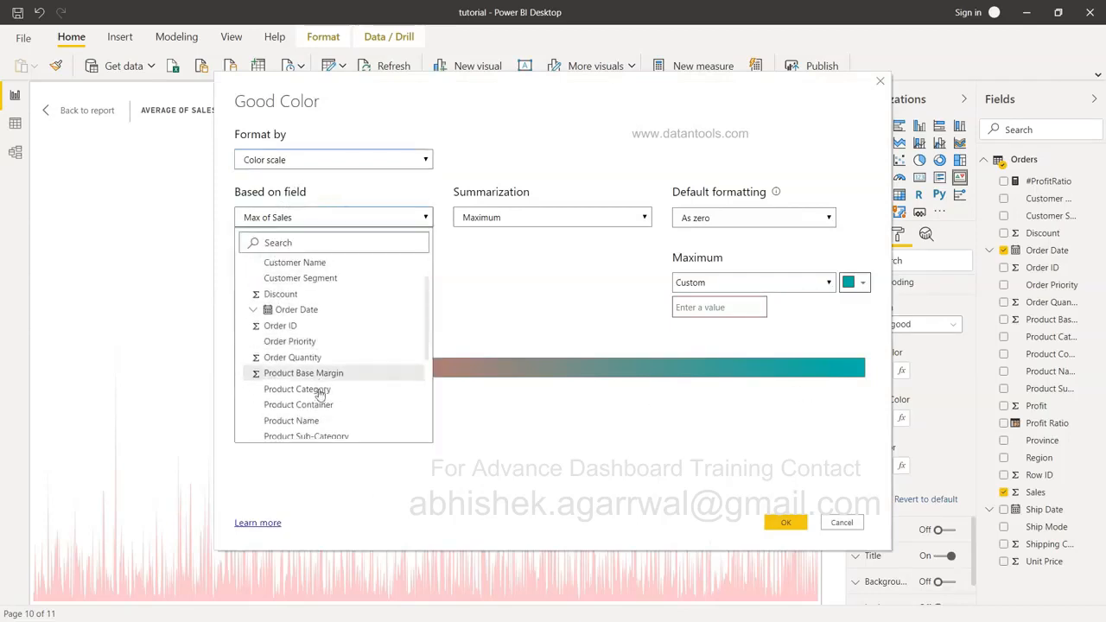
{"action": "left_click", "coordinate": [523, 218]}
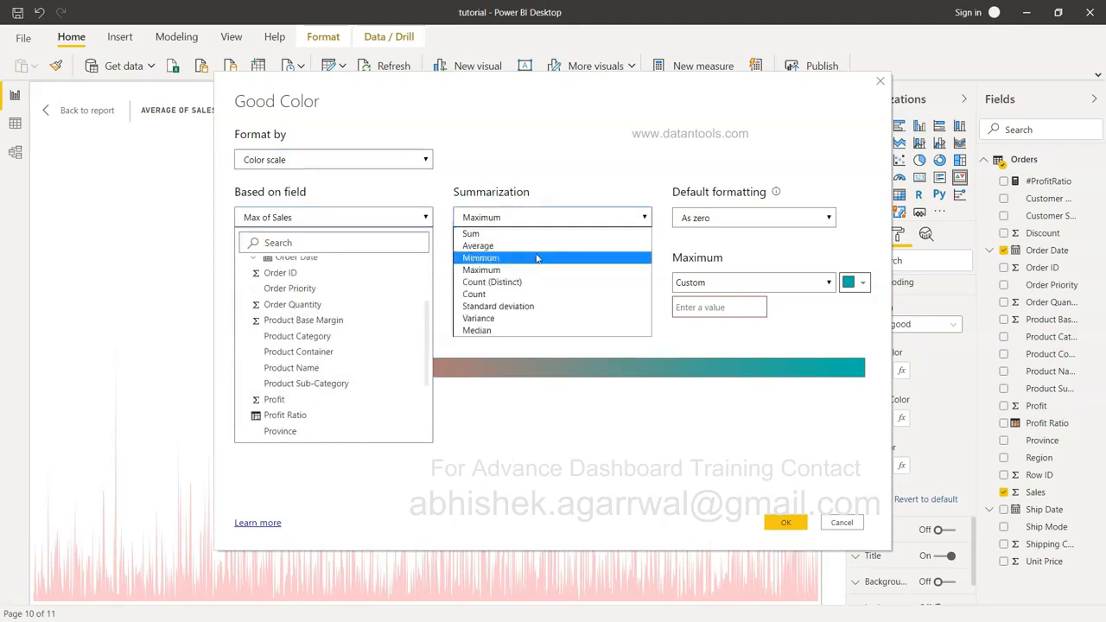
{"action": "left_click", "coordinate": [684, 268]}
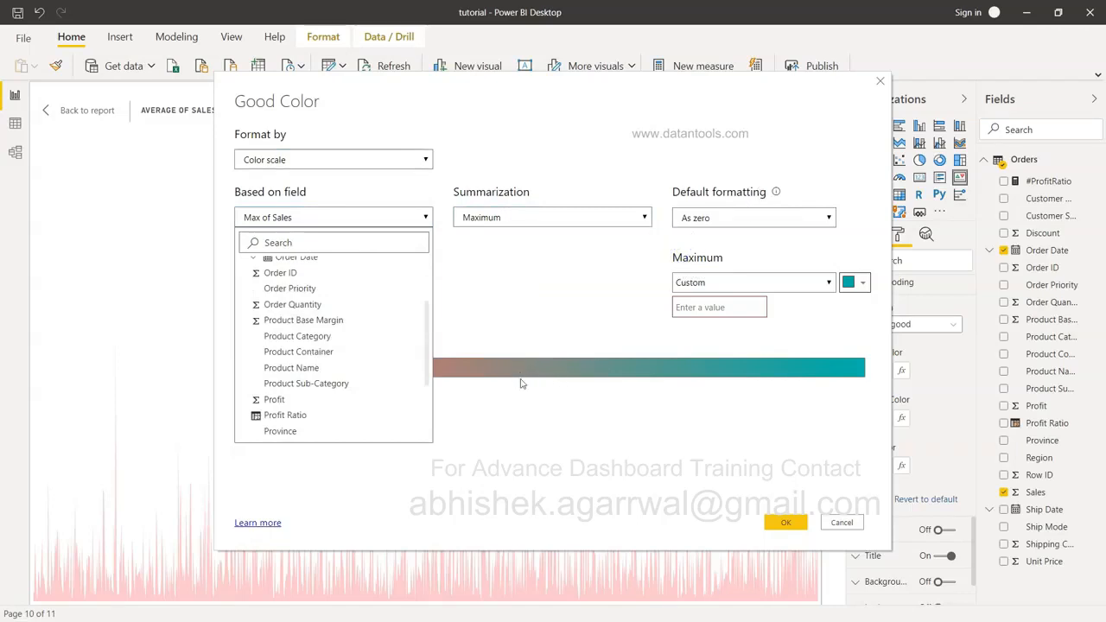
{"action": "left_click", "coordinate": [423, 218]}
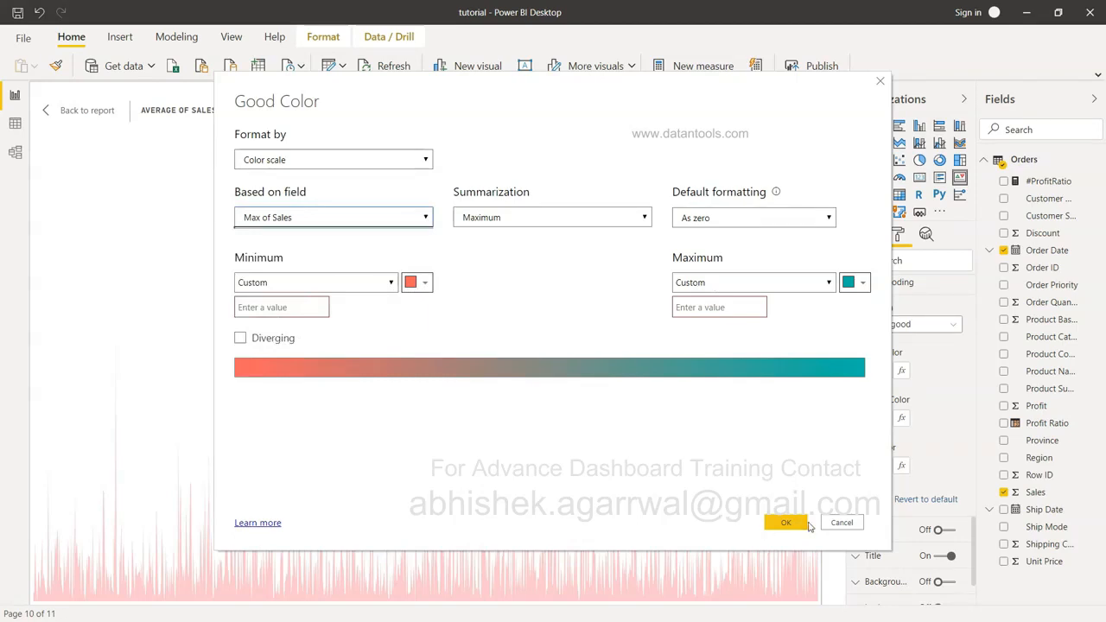
{"action": "left_click", "coordinate": [841, 523]}
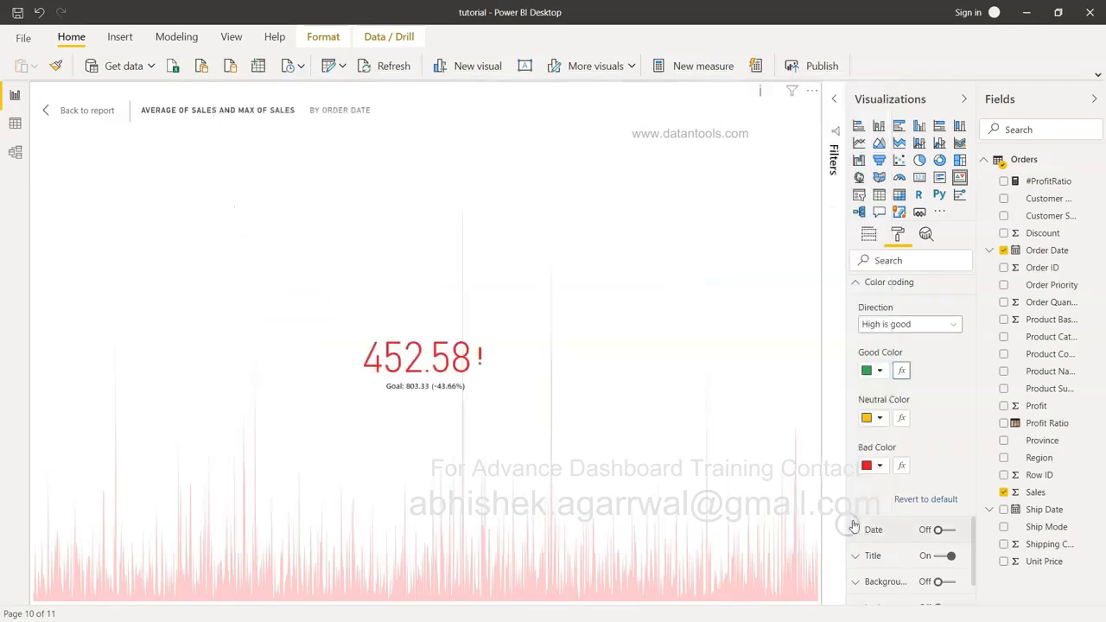
- Expand the KPI's Date settings and switch the date display on and back off
{"action": "scroll", "coordinate": [936, 477], "scroll_direction": "down", "scroll_amount": 1}
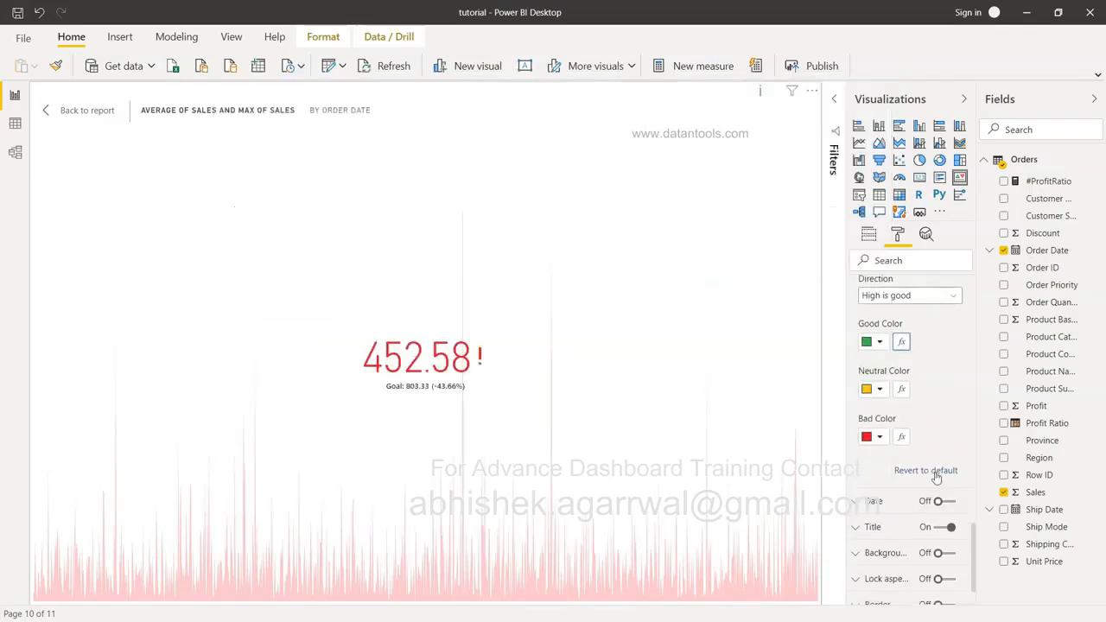
{"action": "scroll", "coordinate": [936, 477], "scroll_direction": "down", "scroll_amount": 2}
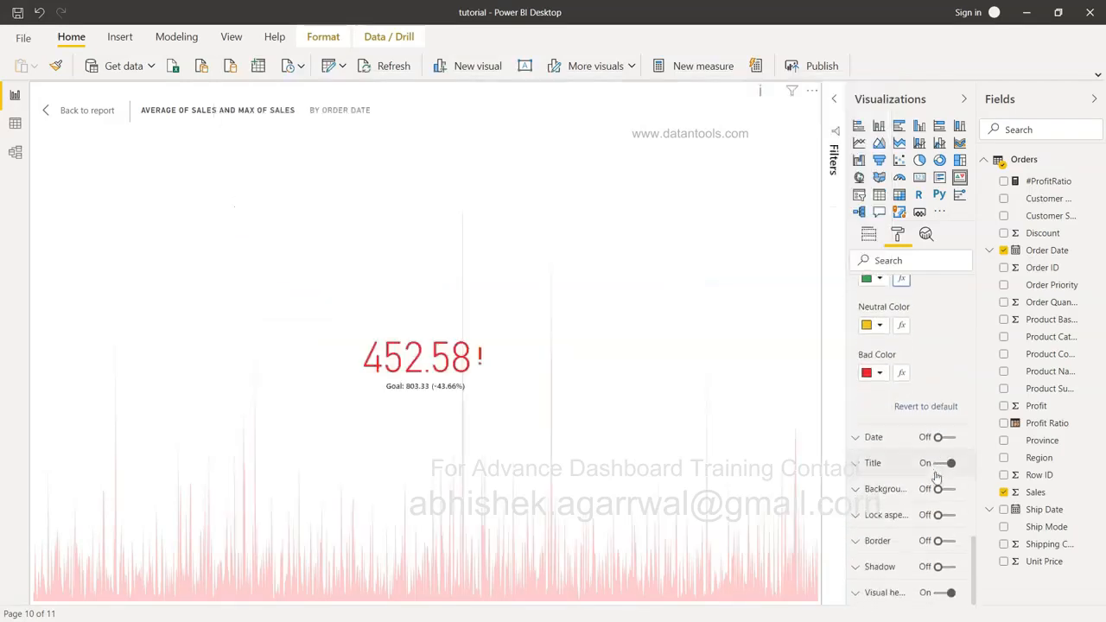
{"action": "left_click", "coordinate": [867, 443]}
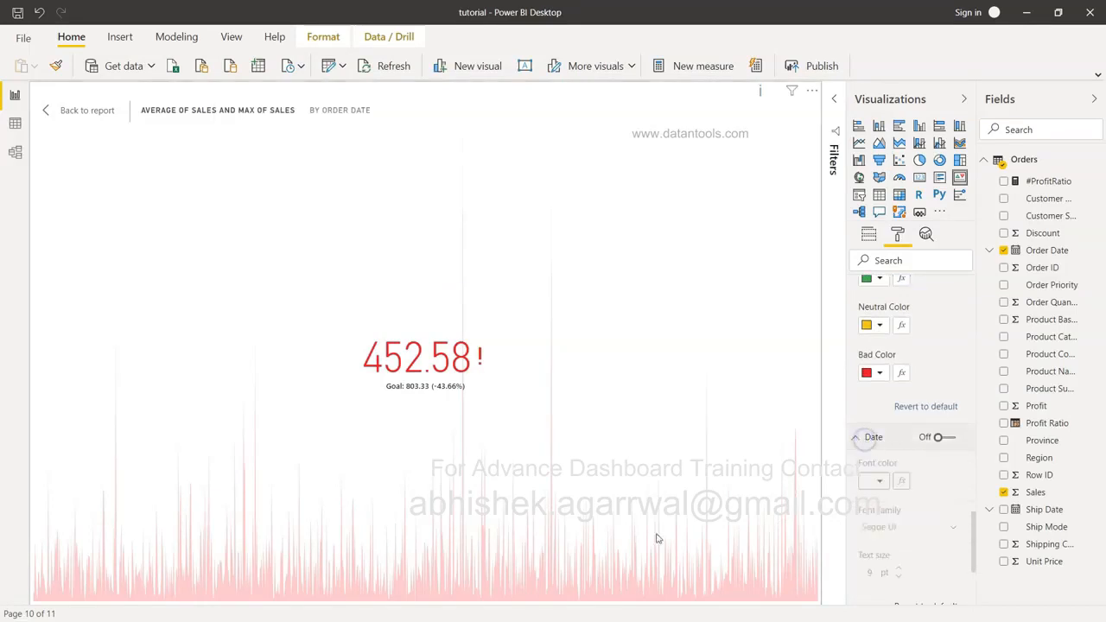
{"action": "left_click", "coordinate": [948, 438]}
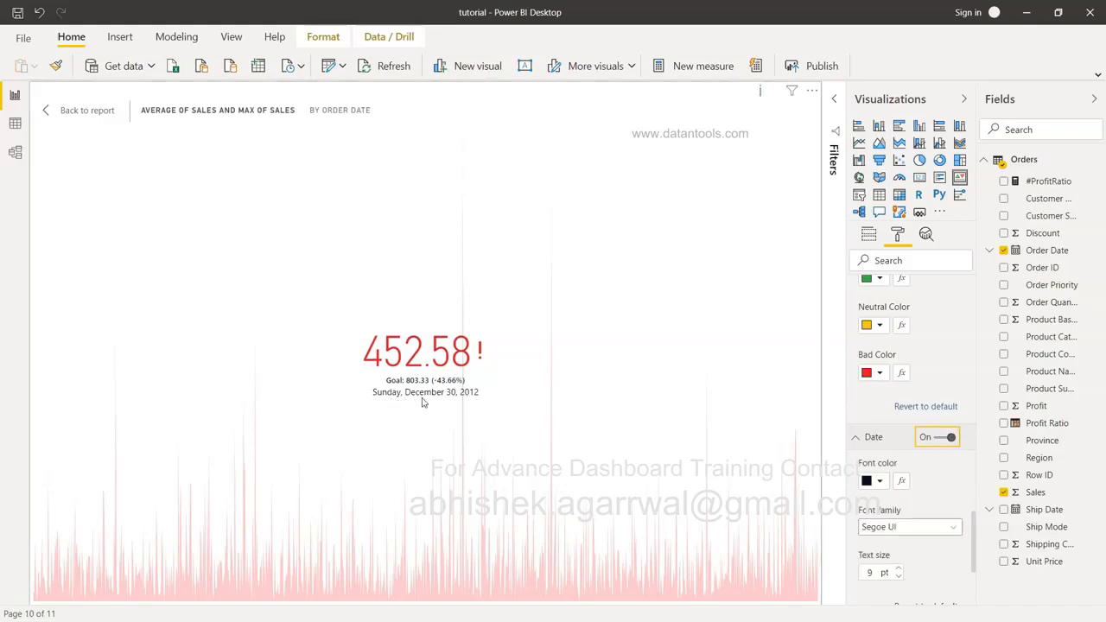
{"action": "scroll", "coordinate": [904, 489], "scroll_direction": "down", "scroll_amount": 3}
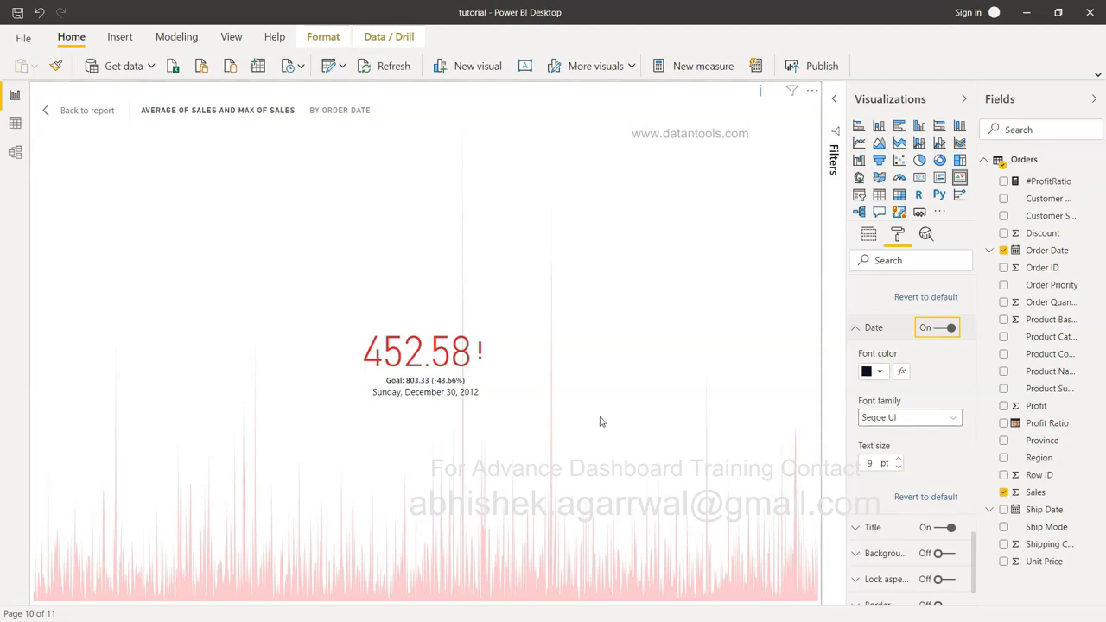
{"action": "left_click", "coordinate": [941, 329]}
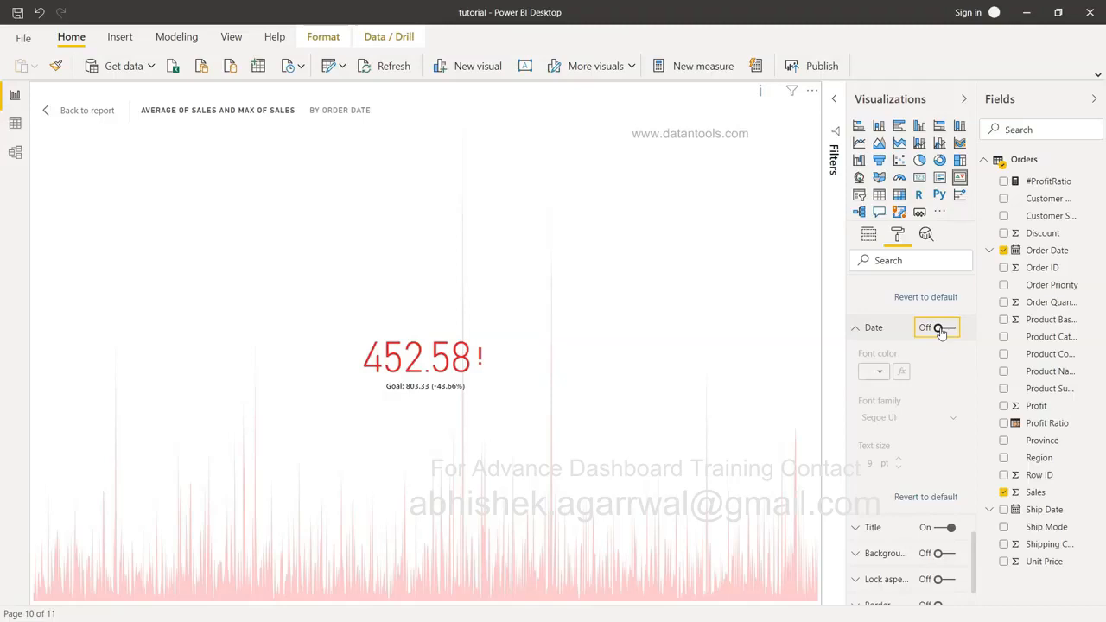
- Collapse the KPI visual's Indicator, Trend axis, Goals and Color coding format sections
{"action": "scroll", "coordinate": [941, 331], "scroll_direction": "up", "scroll_amount": 5}
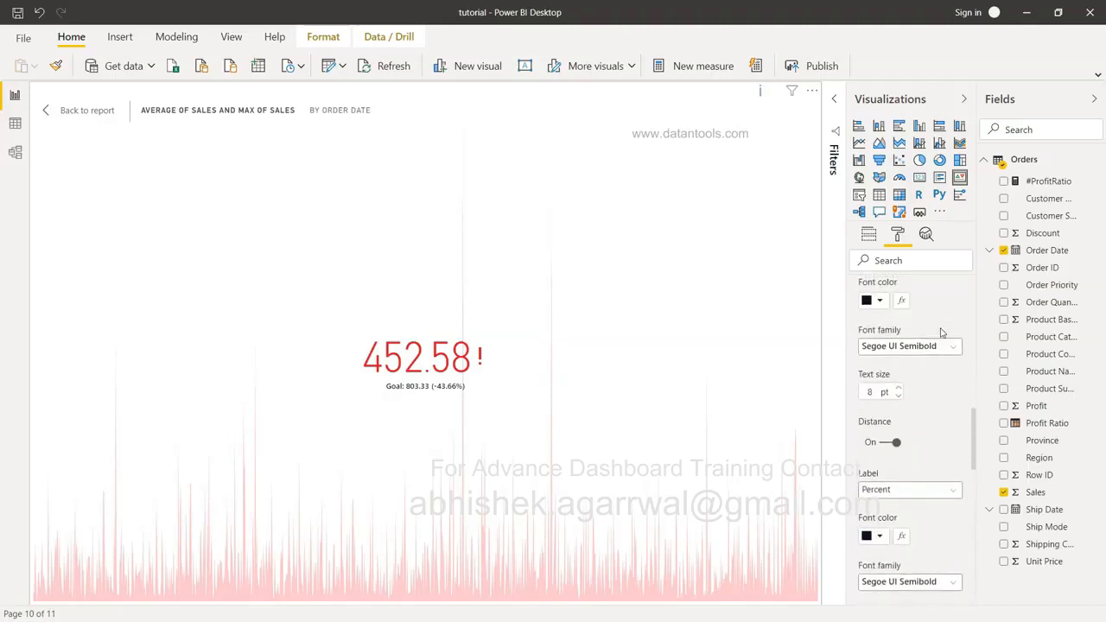
{"action": "scroll", "coordinate": [941, 331], "scroll_direction": "up", "scroll_amount": 10}
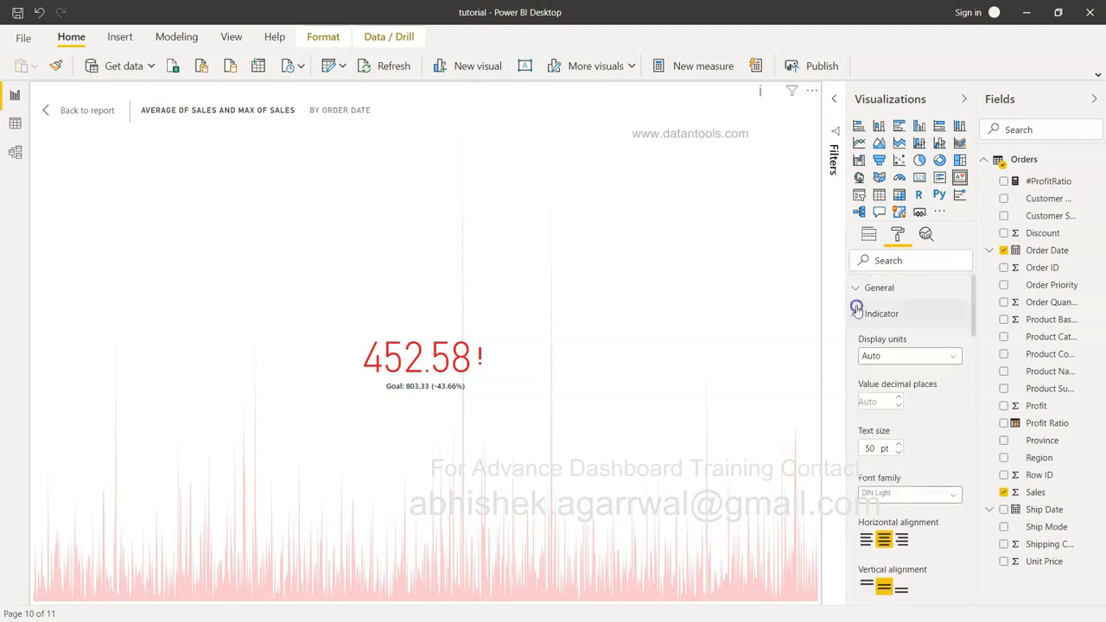
{"action": "left_click", "coordinate": [861, 313]}
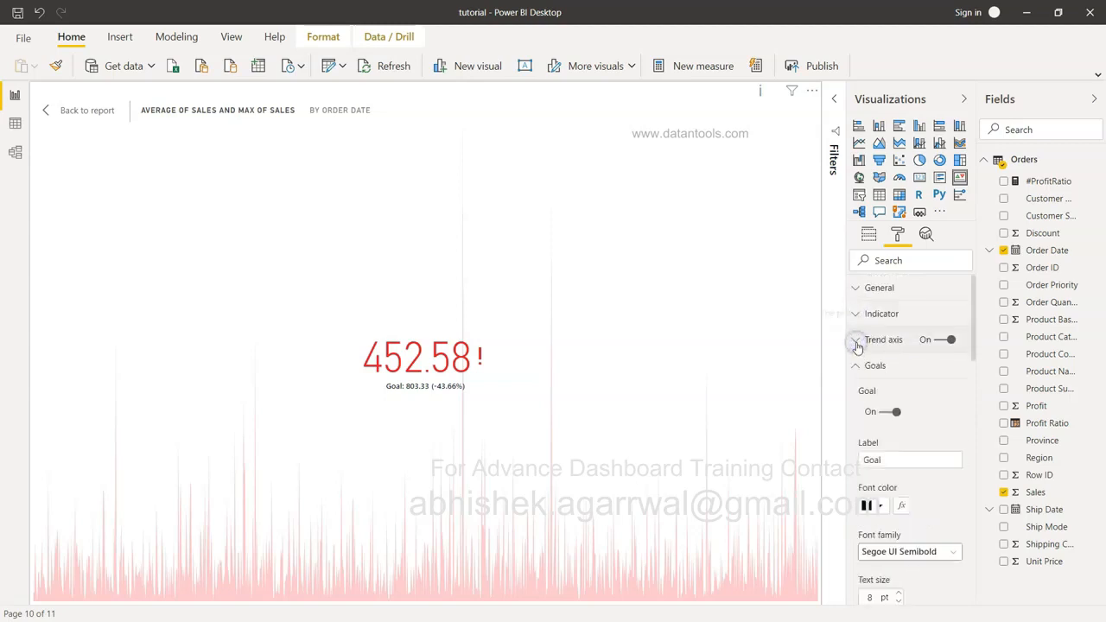
{"action": "left_click", "coordinate": [862, 366]}
{"action": "left_click", "coordinate": [865, 389]}
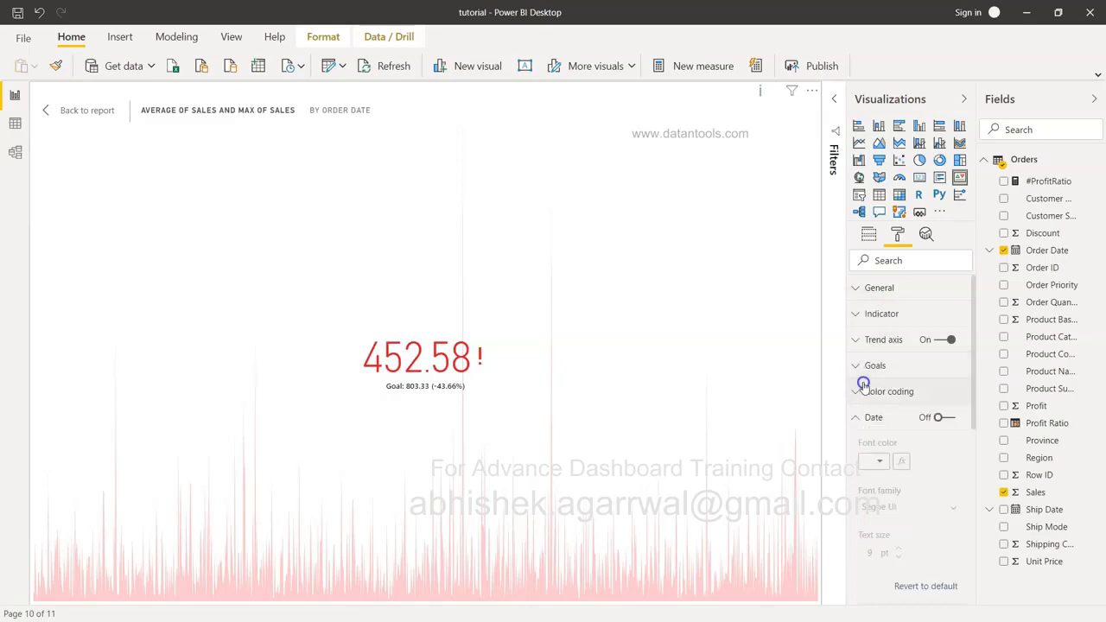